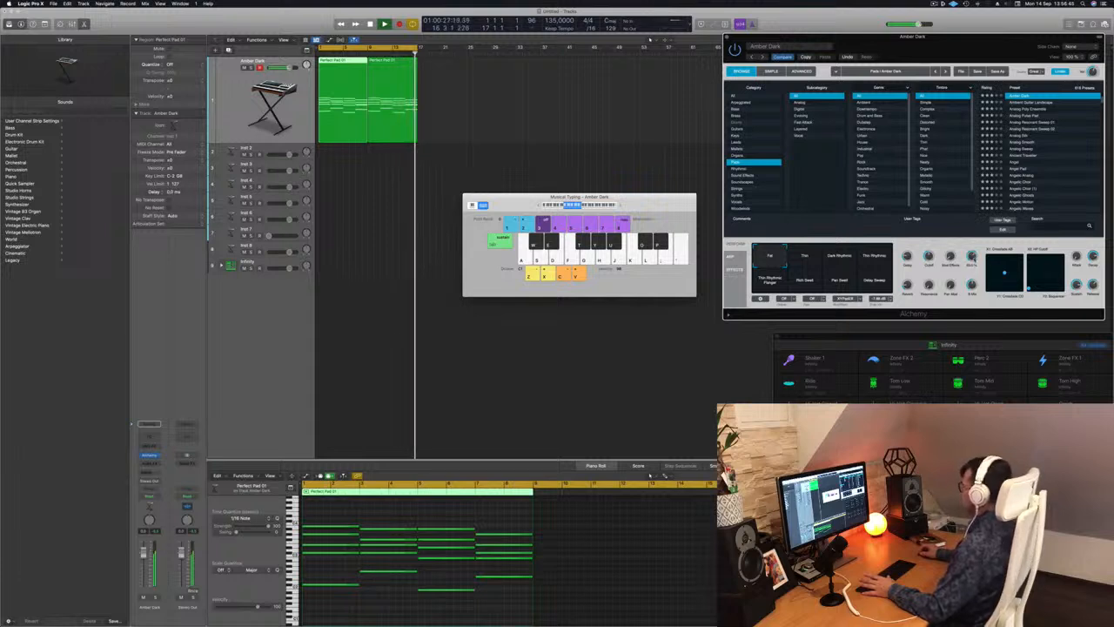
# Stop the pad playback and move the Musical Typing keyboard out of the middle of the arrangement.
pyautogui.press('space')
pyautogui.click(573, 124)
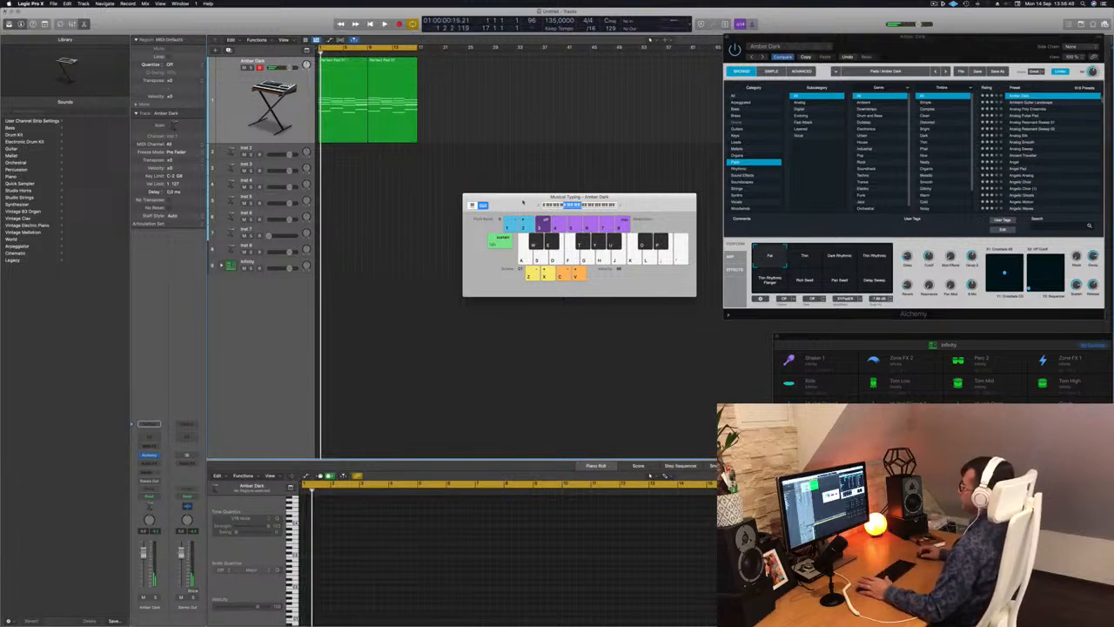
pyautogui.moveTo(523, 203); pyautogui.dragTo(674, 224)
pyautogui.click(218, 119)
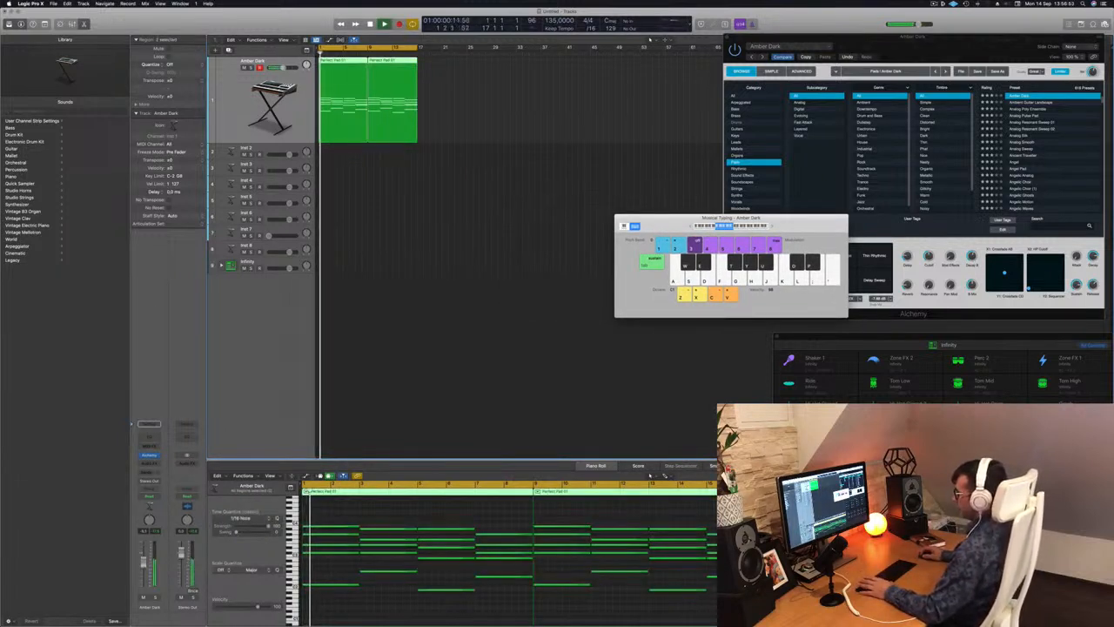
# Expand the Infinity drum kit's track stack and make the main Infinity track the one to play.
pyautogui.click(229, 266)
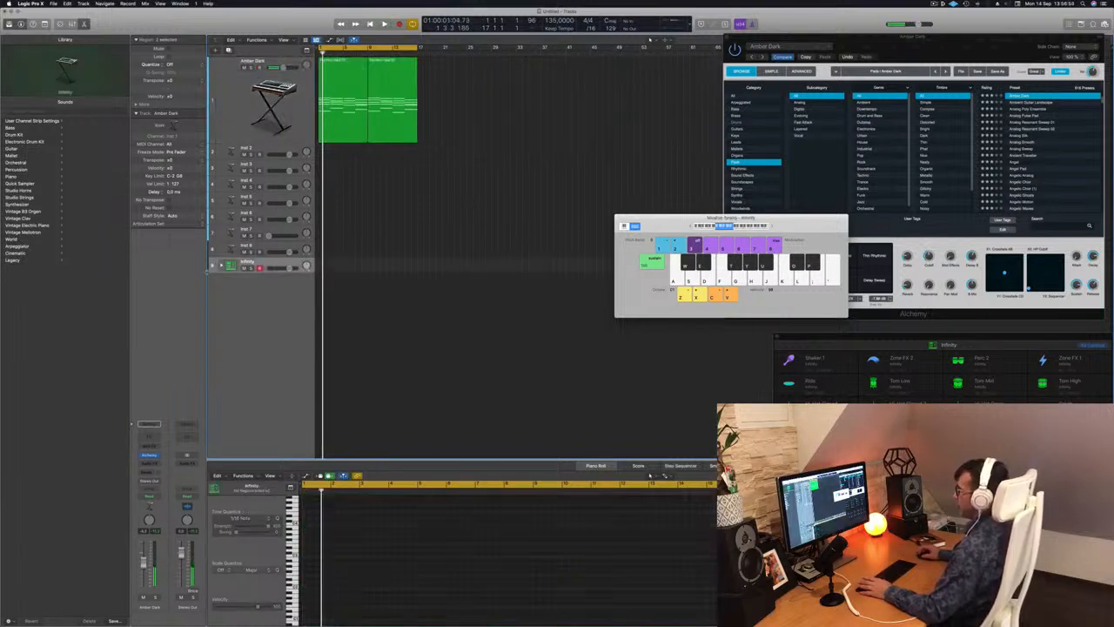
pyautogui.click(221, 265)
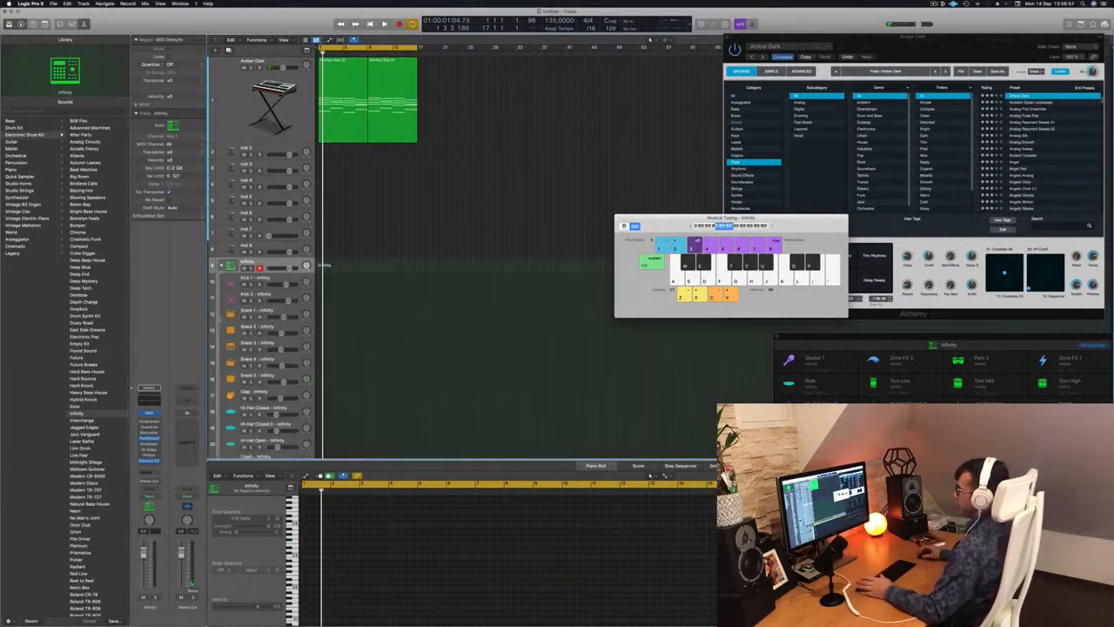
pyautogui.click(295, 282)
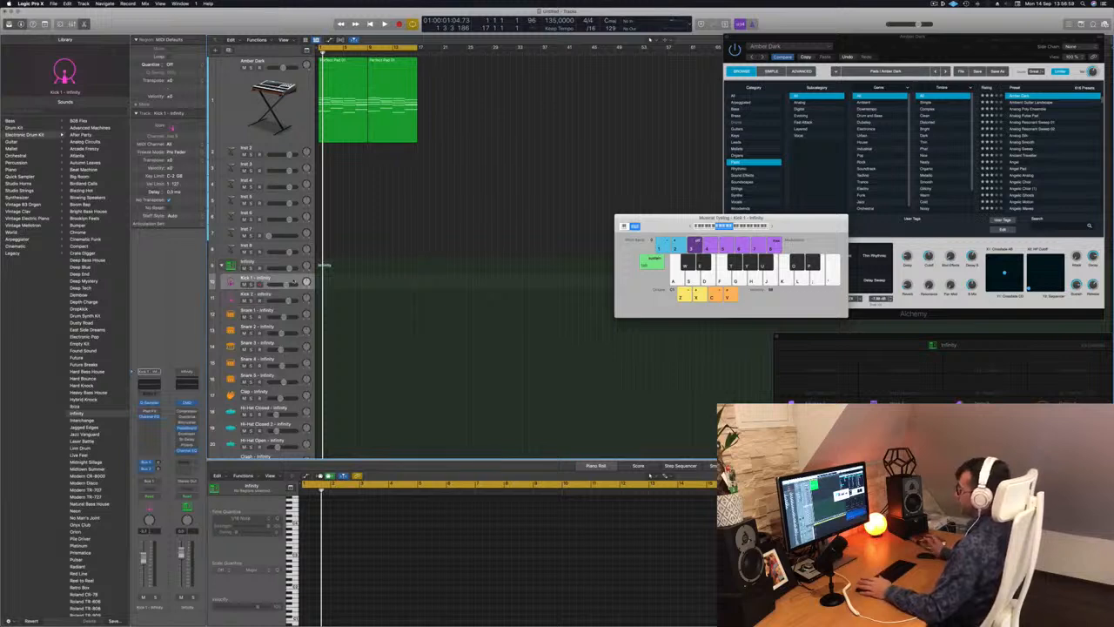
pyautogui.click(293, 263)
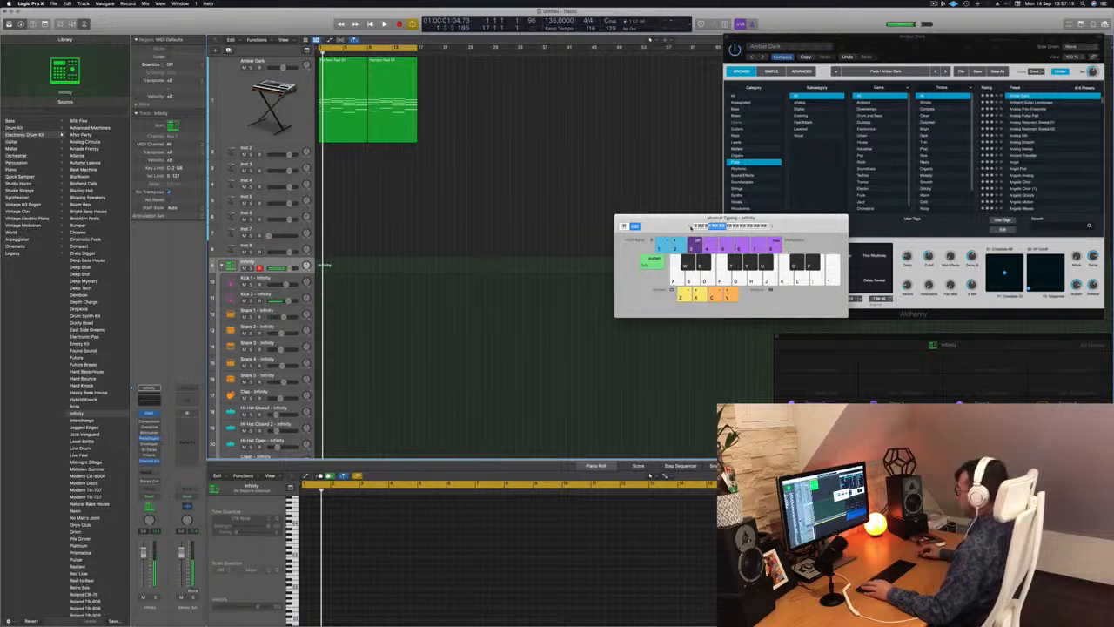
# Audition the Infinity kit's drum sounds on the Musical Typing keyboard to pick a kick.
pyautogui.press('a')
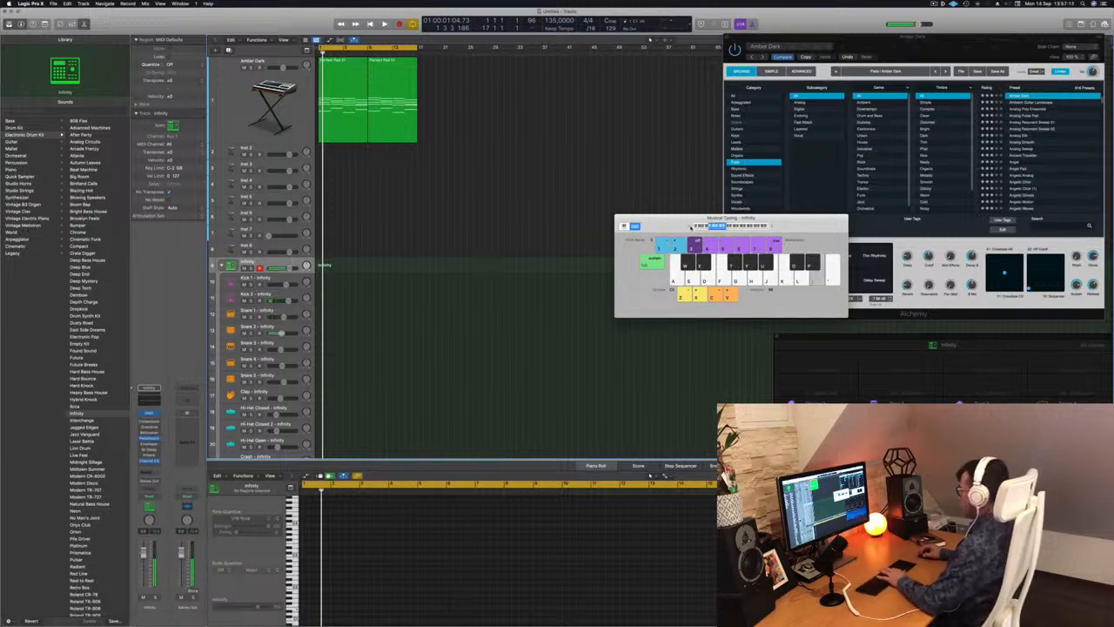
pyautogui.press("'")
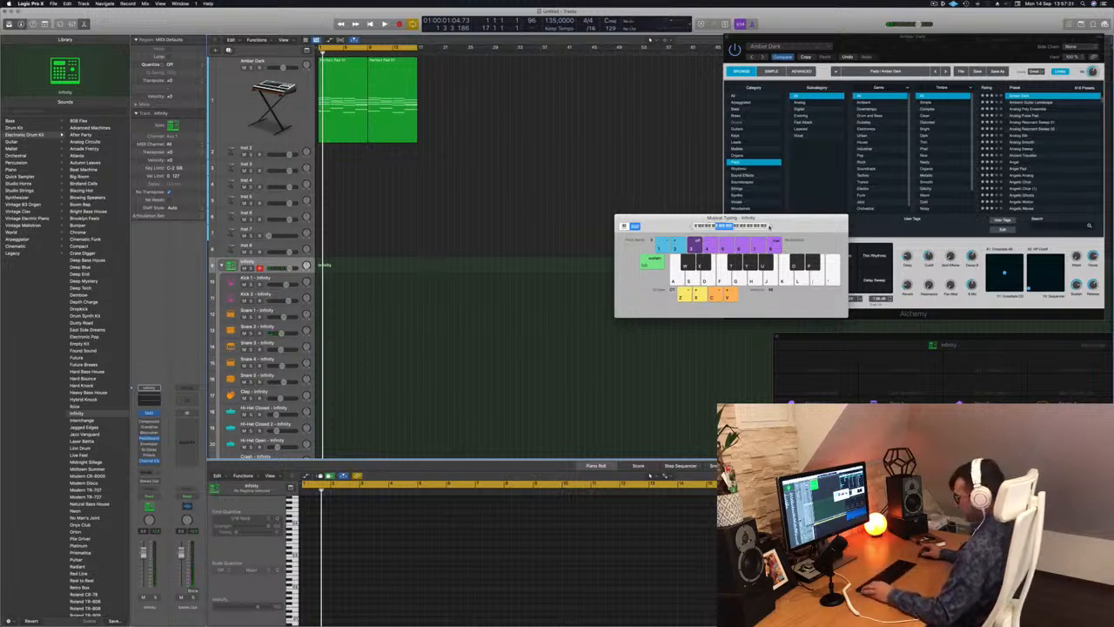
pyautogui.press('a')
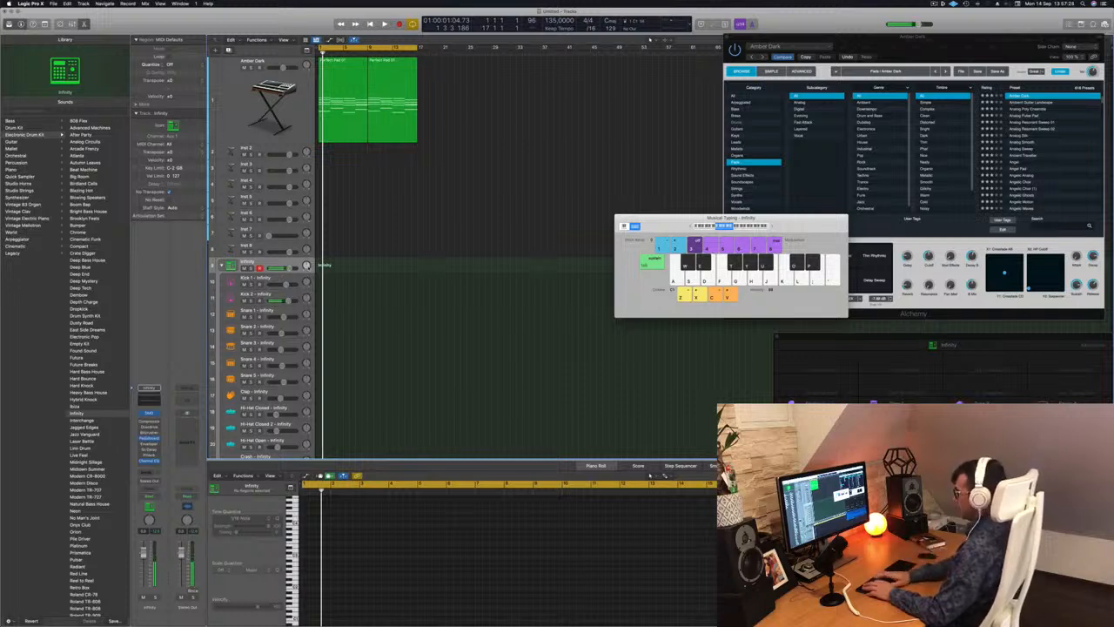
# Record a one-bar pattern of four kick hits on the Infinity track and view it enlarged in the Piano Roll.
pyautogui.press('r')
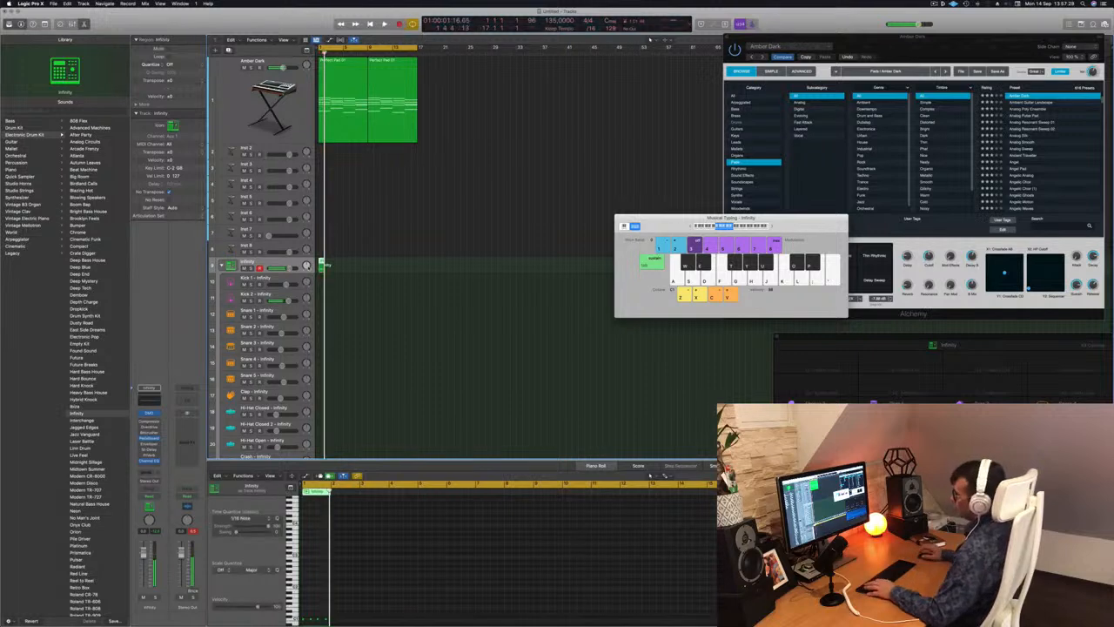
pyautogui.press('e')
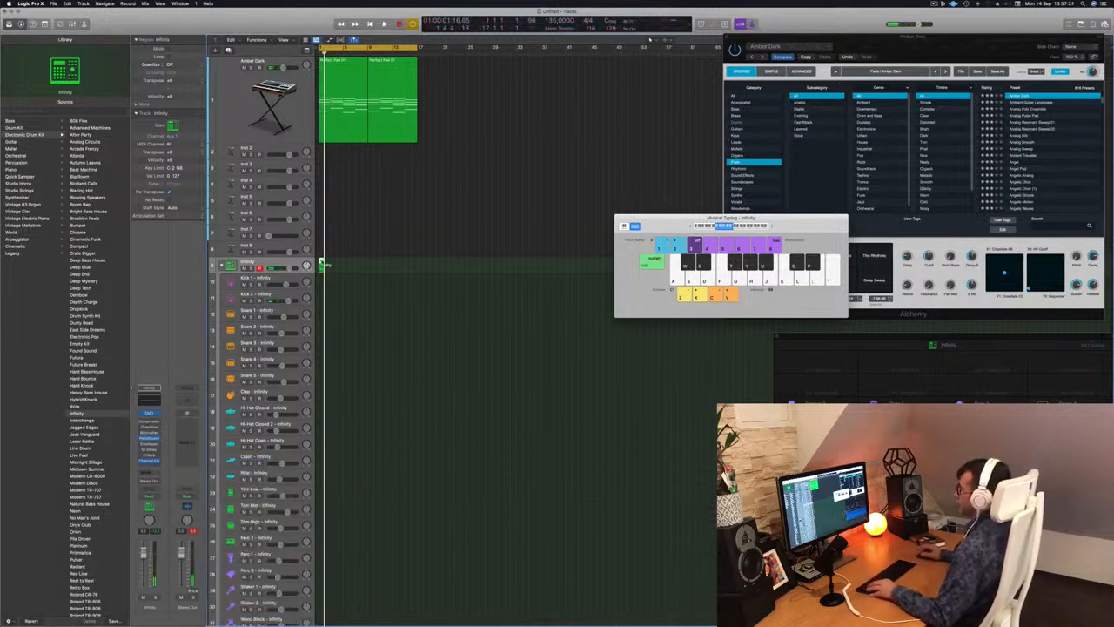
pyautogui.press('e')
pyautogui.scroll(10, 360, 560)
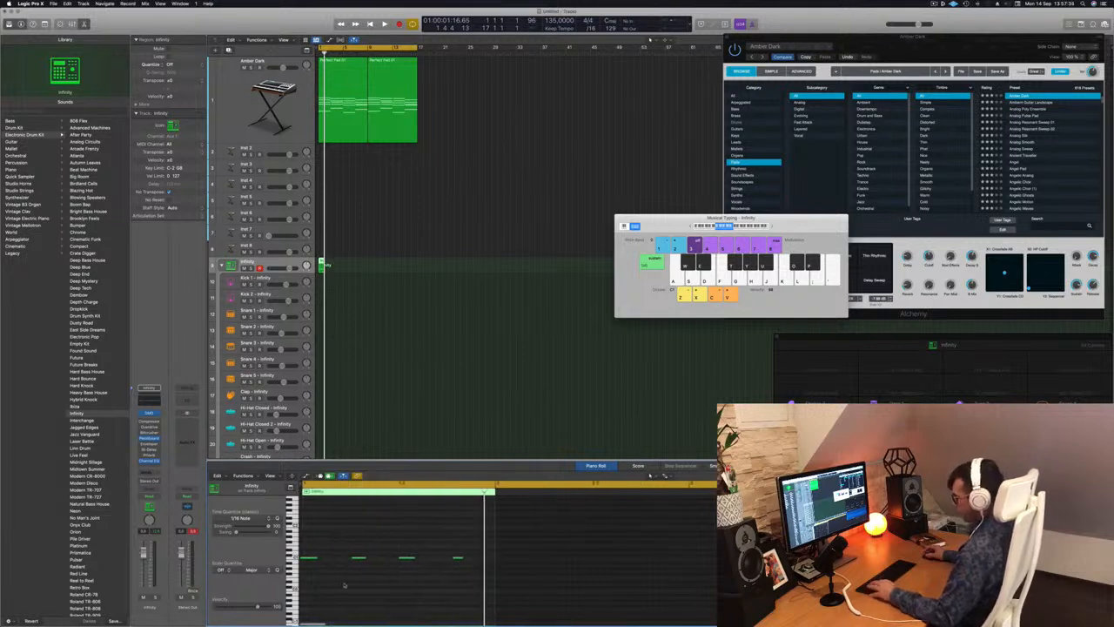
# Quantize all the recorded kick notes to 1/16 Note and play the pattern back.
pyautogui.press('super+a')
pyautogui.press('space')
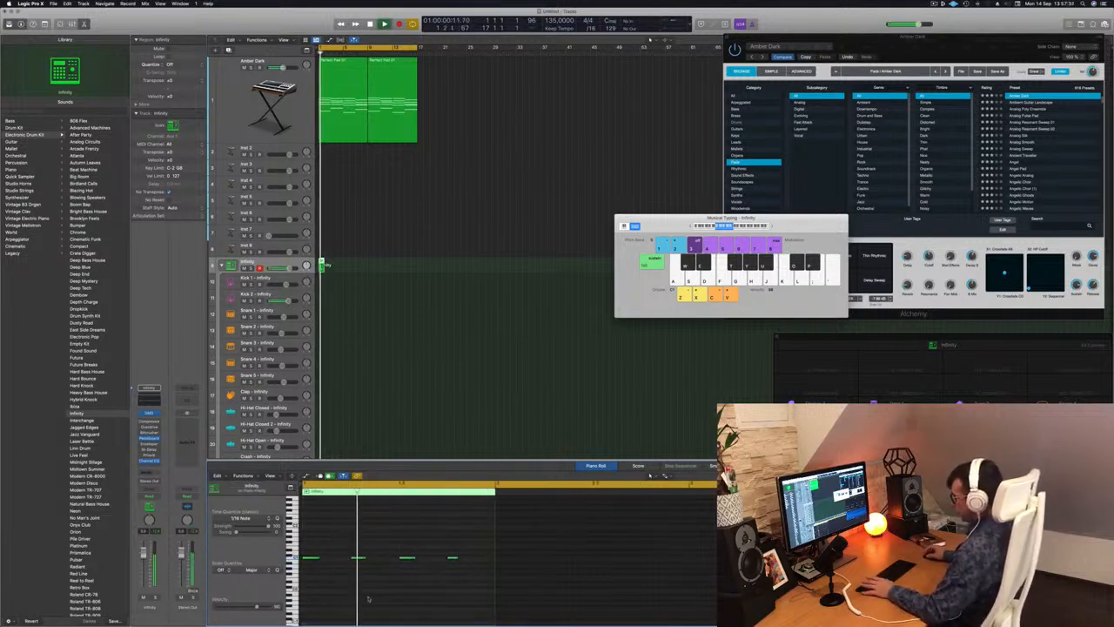
pyautogui.press('space')
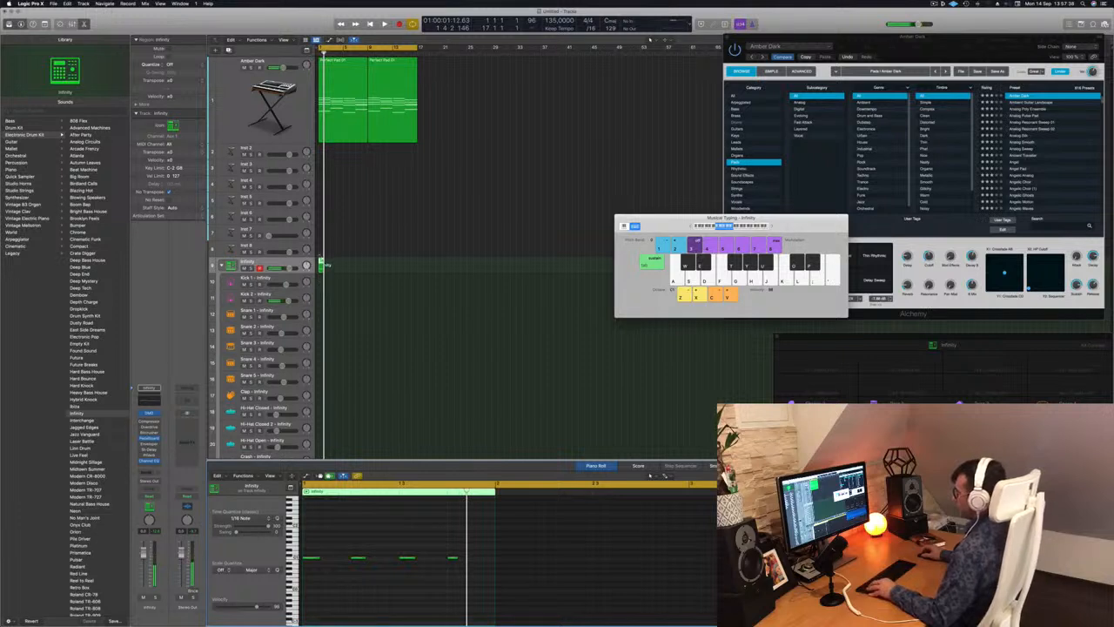
# Move the kick region from the Infinity track to the Kick 1 track and play its notes back.
pyautogui.moveTo(321, 262); pyautogui.dragTo(322, 280)
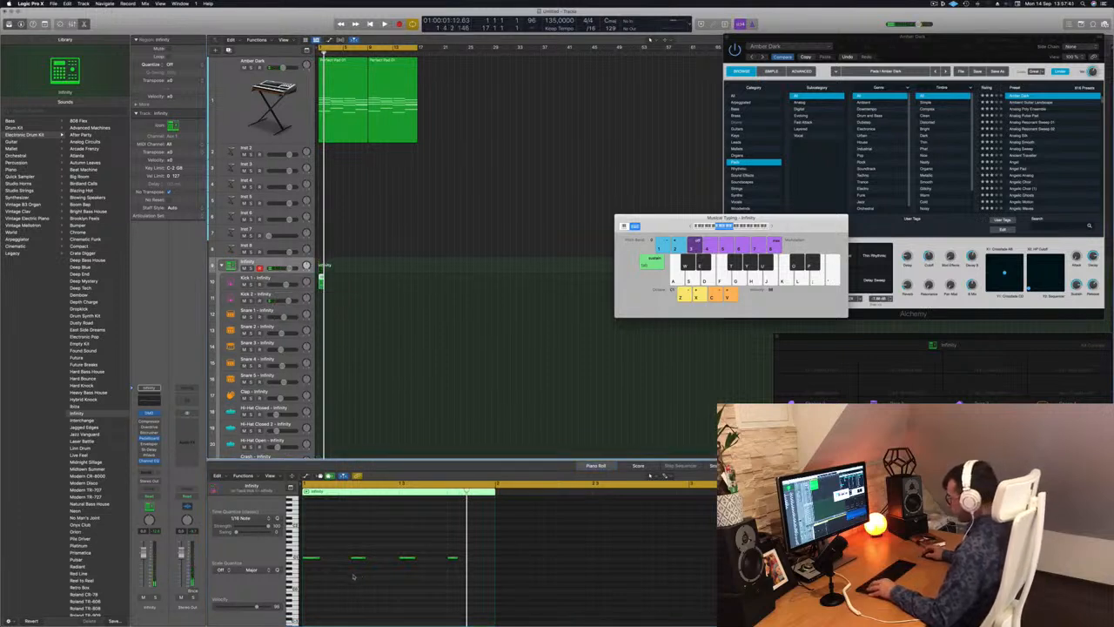
pyautogui.hscroll(-1, 331, 573)
pyautogui.hscroll(1, 330, 573)
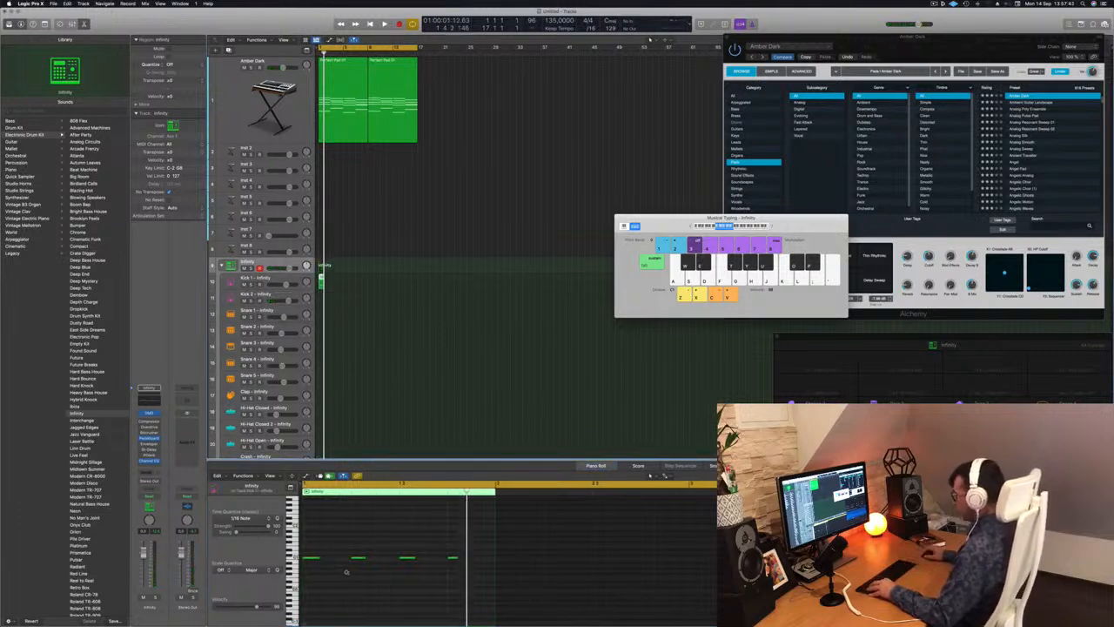
pyautogui.scroll(8, 346, 572)
pyautogui.hscroll(-10, 348, 574)
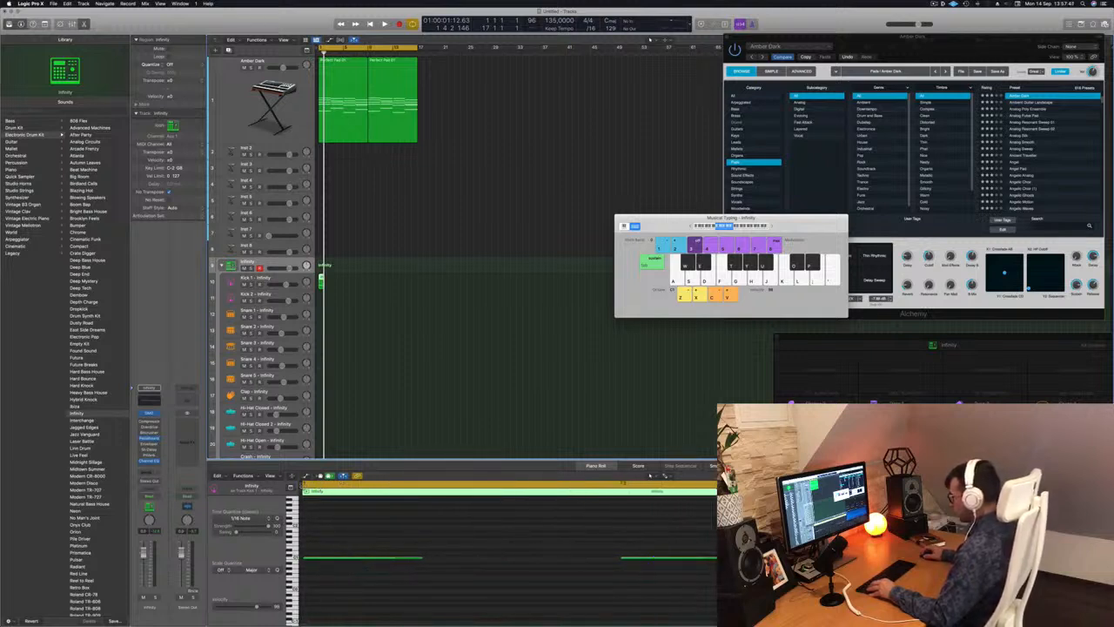
pyautogui.click(343, 488)
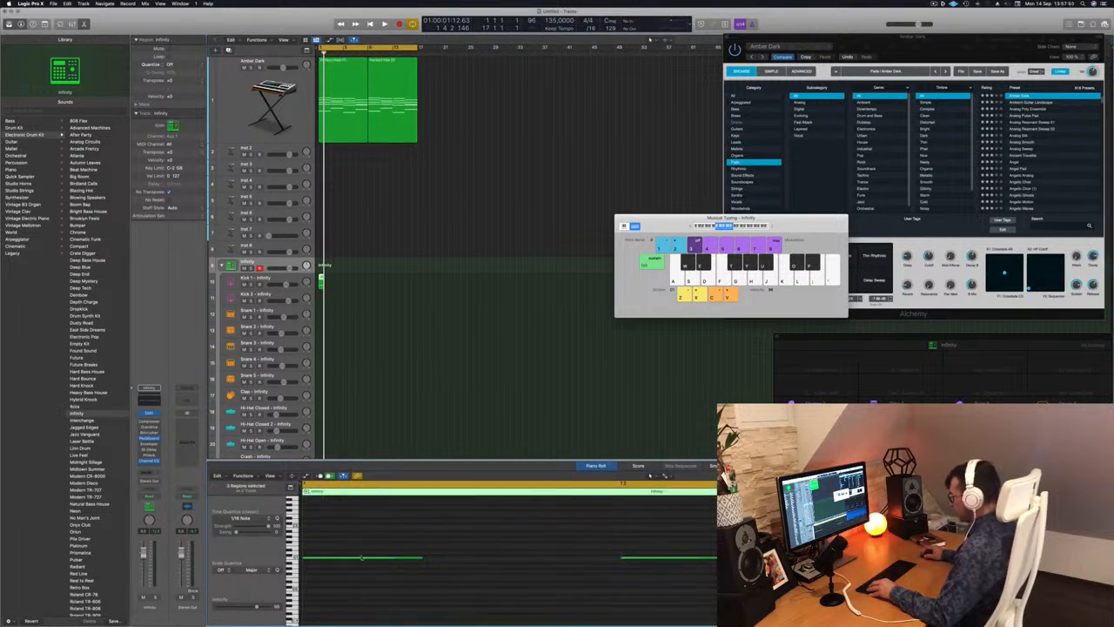
pyautogui.scroll(-3, 353, 546)
pyautogui.hscroll(6, 354, 548)
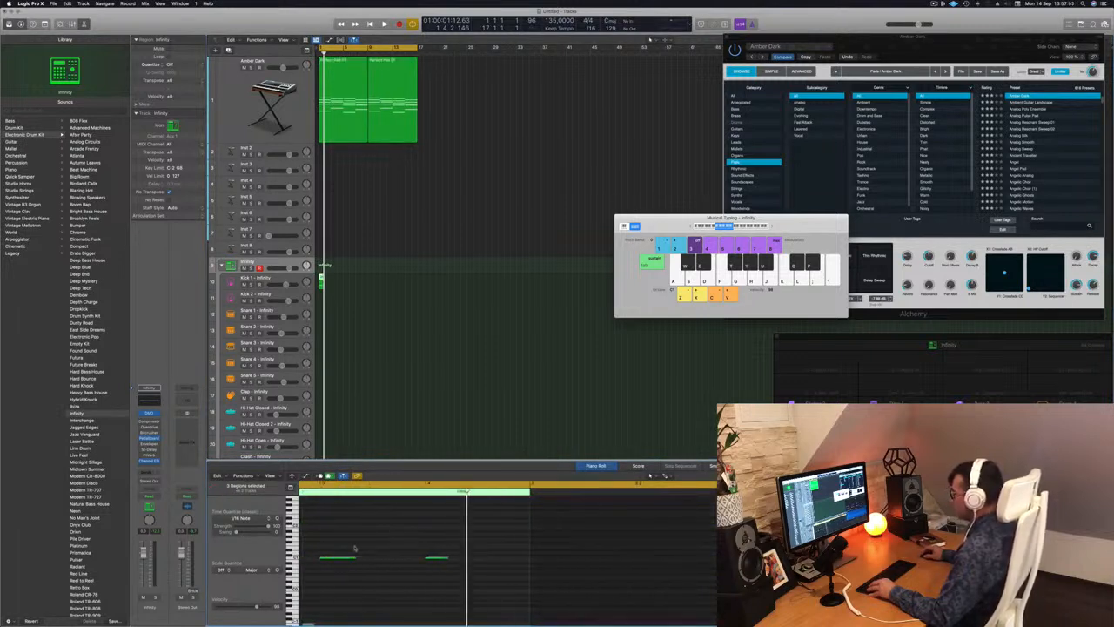
pyautogui.click(407, 249)
pyautogui.click(321, 279)
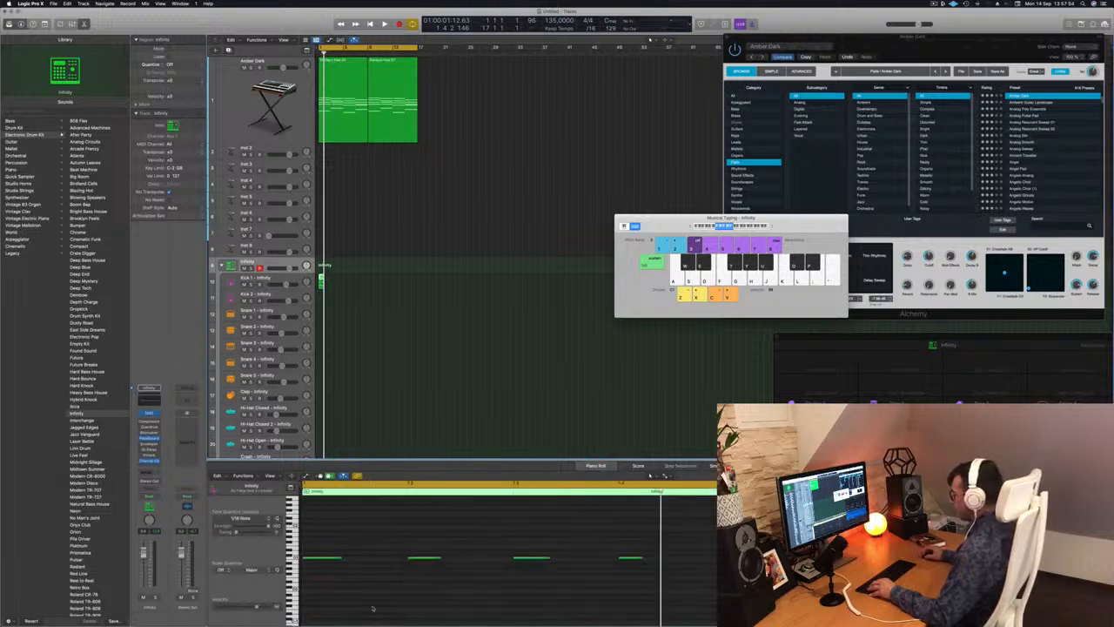
pyautogui.press('space')
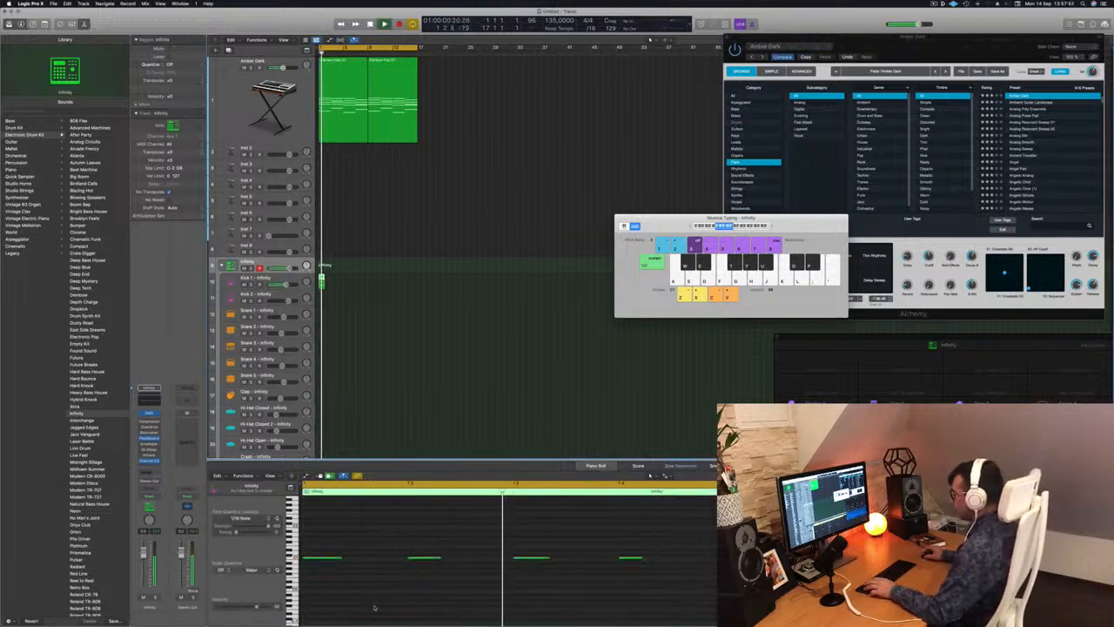
# Try the four kick notes at a higher pitch, and bring them back down to their original pitch.
pyautogui.moveTo(669, 544); pyautogui.dragTo(321, 589)
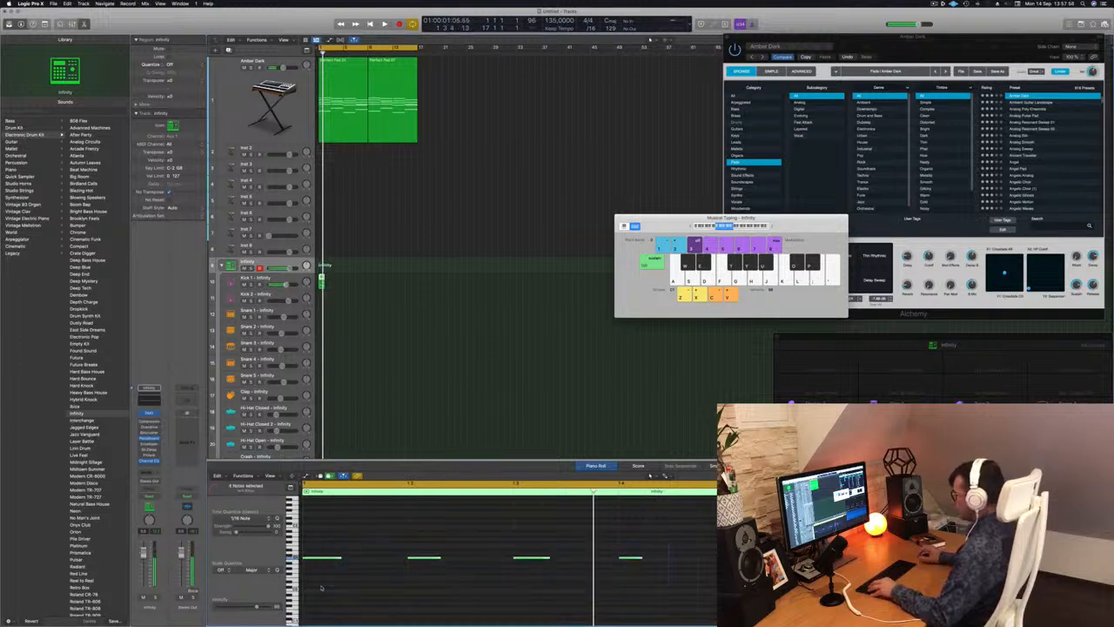
pyautogui.hotkey('alt', 'Up')
pyautogui.hotkey('alt', 'Up')
pyautogui.hotkey('alt', 'Up')
pyautogui.hotkey('alt', 'Up')
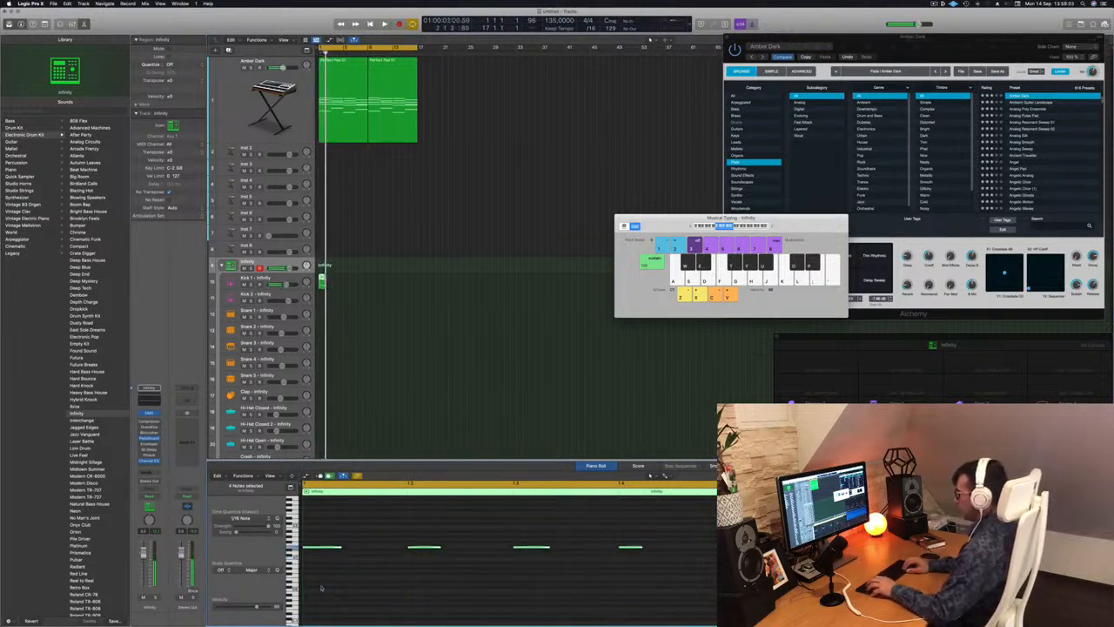
pyautogui.hotkey('alt', 'Down')
pyautogui.hotkey('alt', 'Down')
pyautogui.hotkey('alt', 'Down')
pyautogui.hotkey('alt', 'Down')
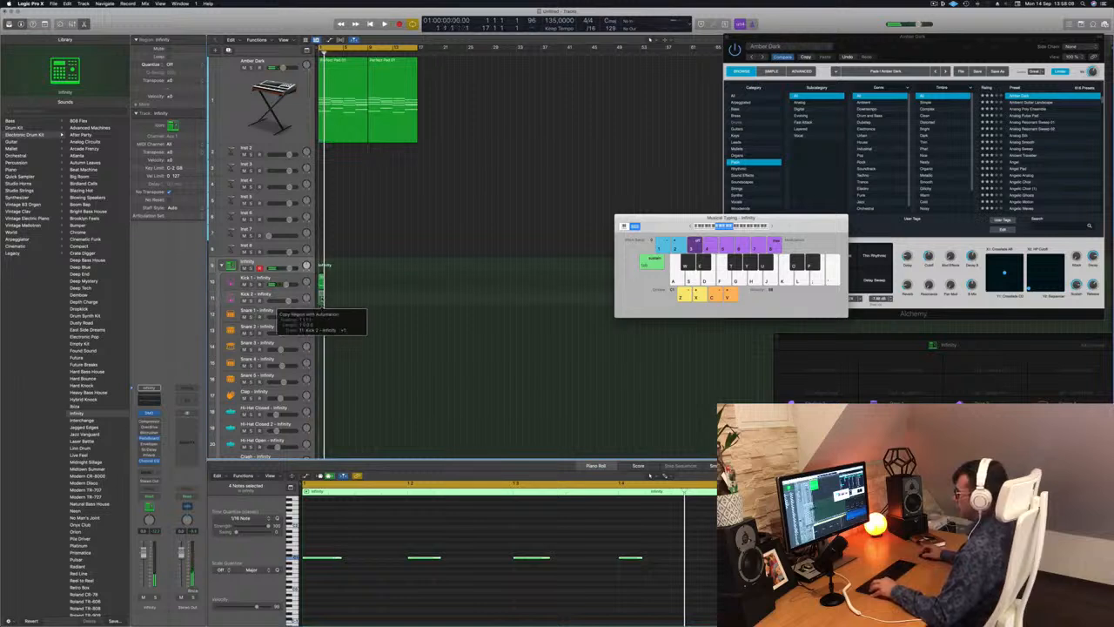
# Repeat the one-bar kick region along the Kick 1 track until it spans both pad regions.
pyautogui.press('space')
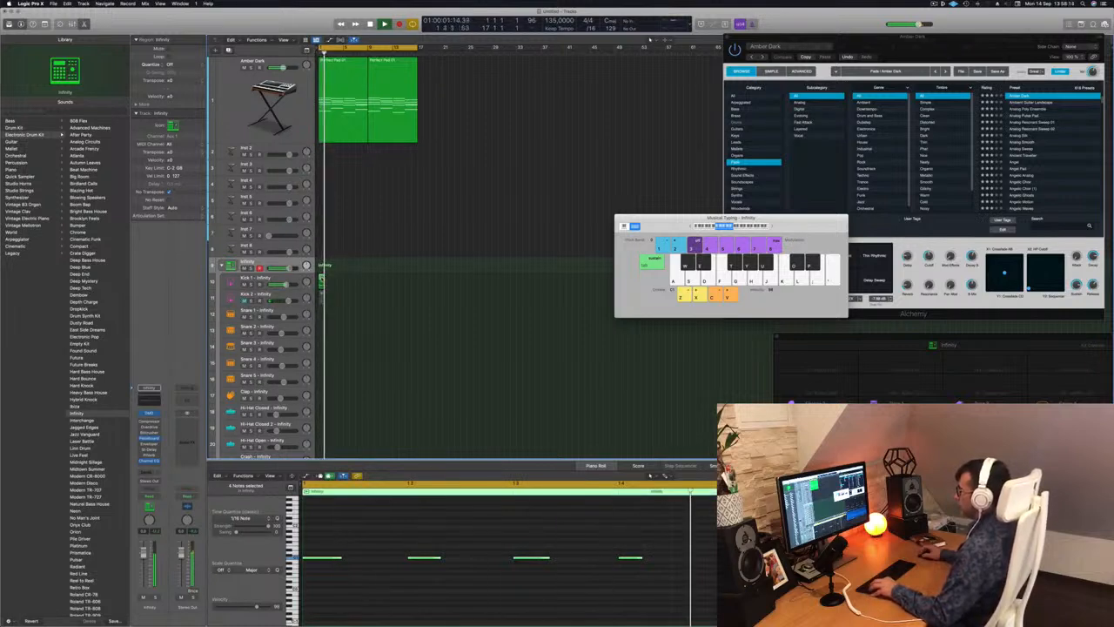
pyautogui.moveTo(321, 279); pyautogui.dragTo(377, 287)
pyautogui.keyDown('shift'); pyautogui.click(321, 279); pyautogui.keyUp('shift')
pyautogui.press('space')
pyautogui.click(348, 306)
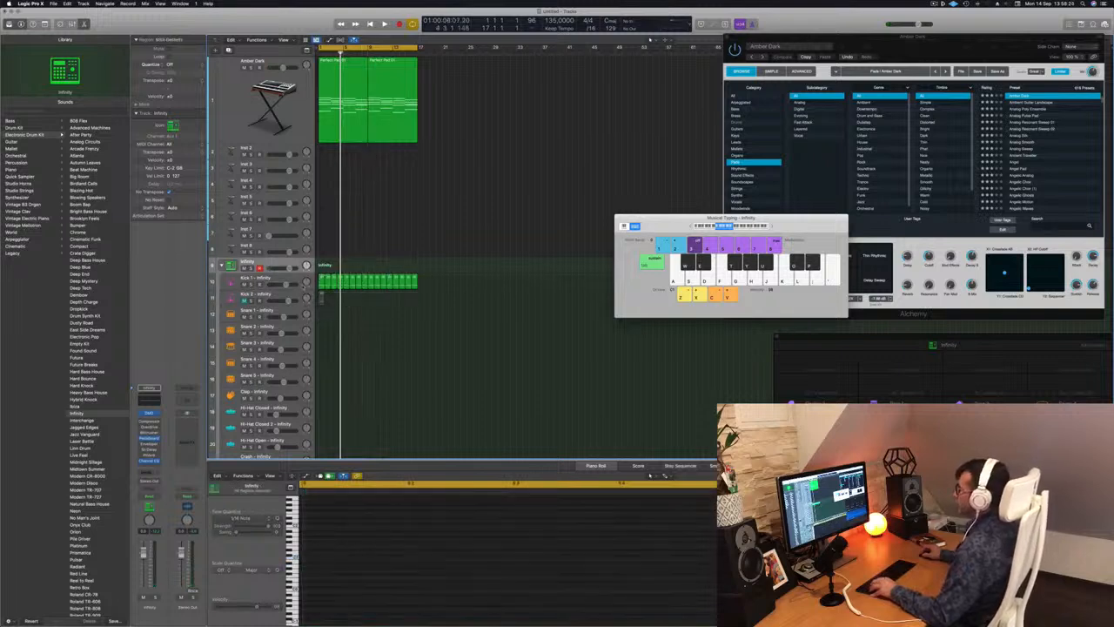
# Increase the height of the Kick 1 track and keep that track selected.
pyautogui.click(284, 278)
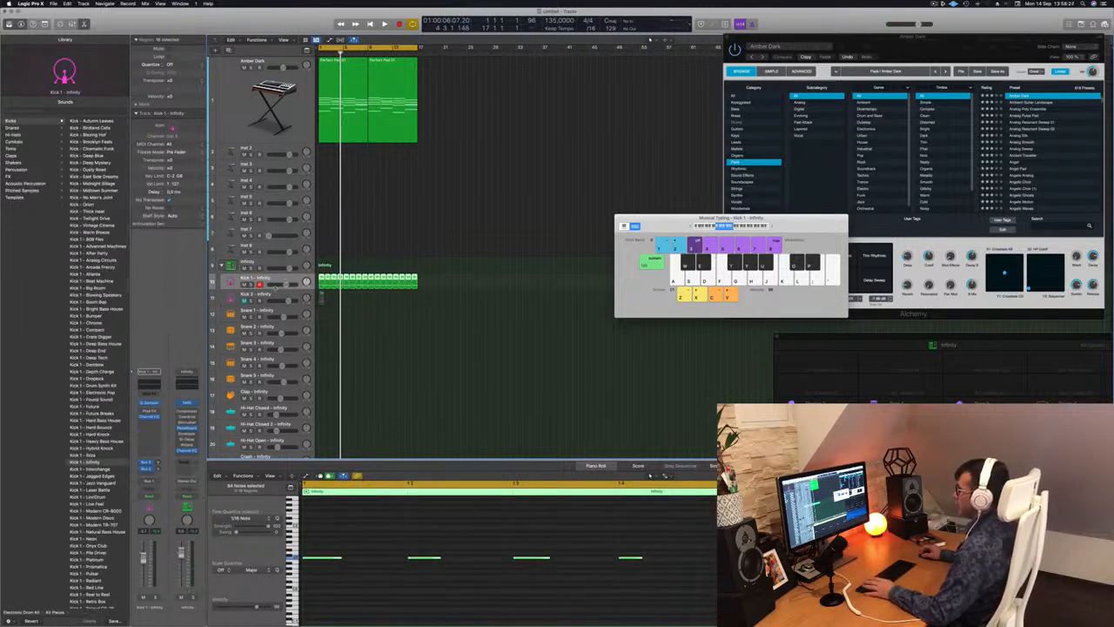
pyautogui.moveTo(271, 287); pyautogui.dragTo(271, 317)
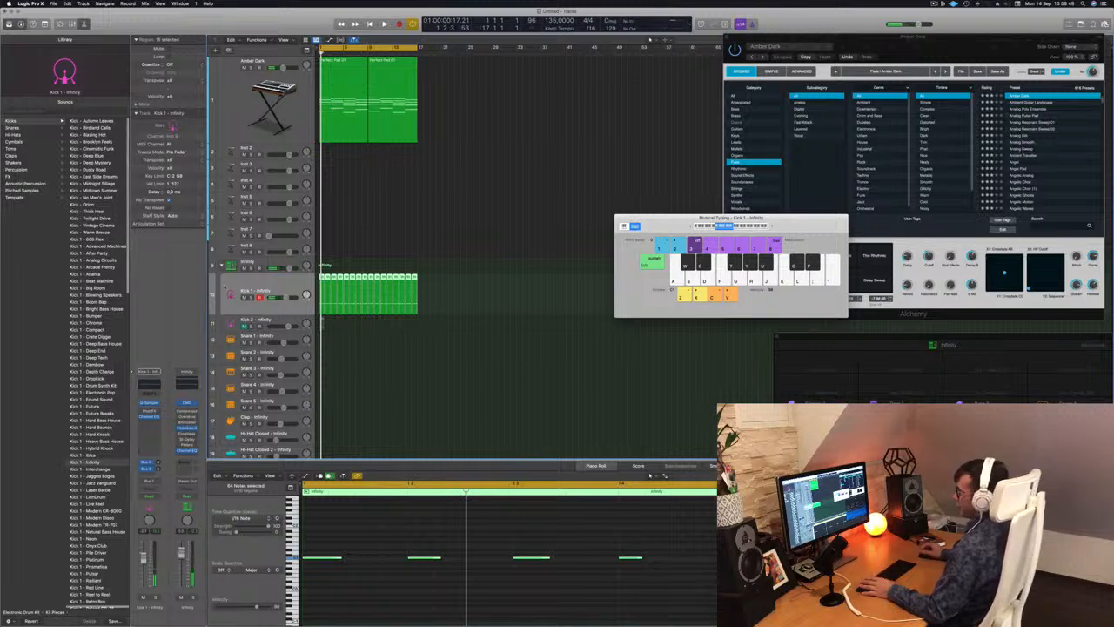
pyautogui.click(280, 263)
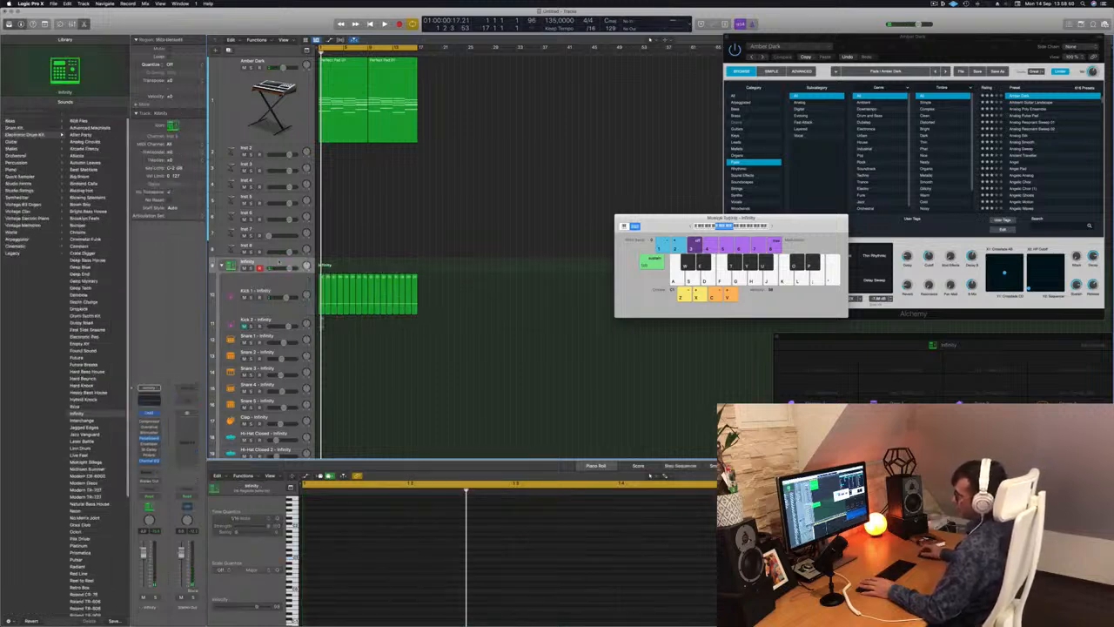
pyautogui.click(277, 287)
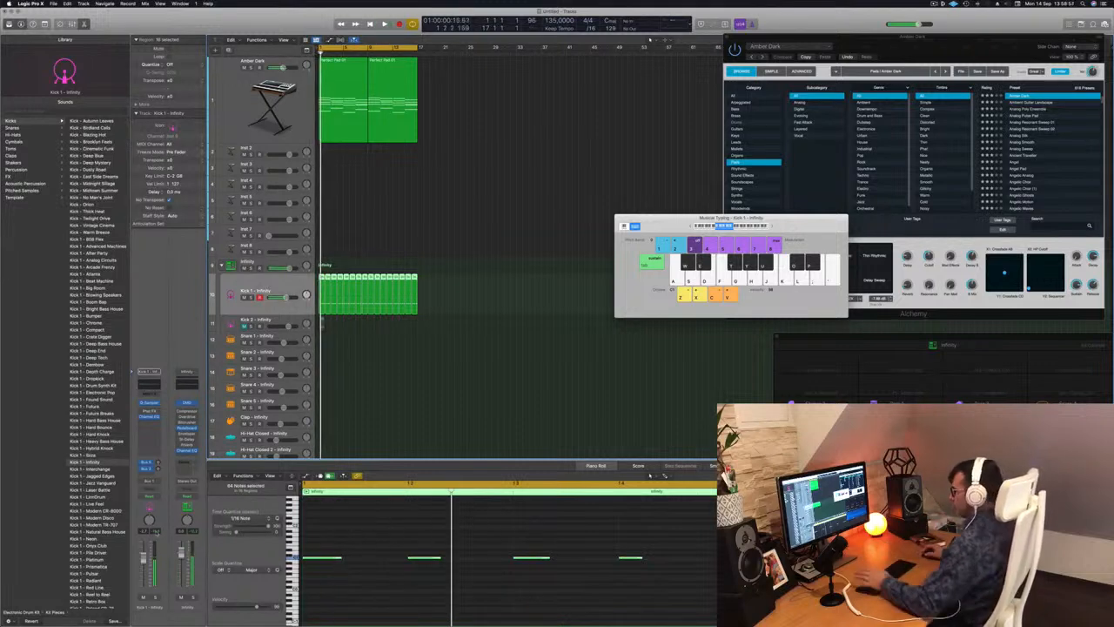
# Raise the pitch of all the notes in the Kick 1 regions and play them together with the pad.
pyautogui.press('space')
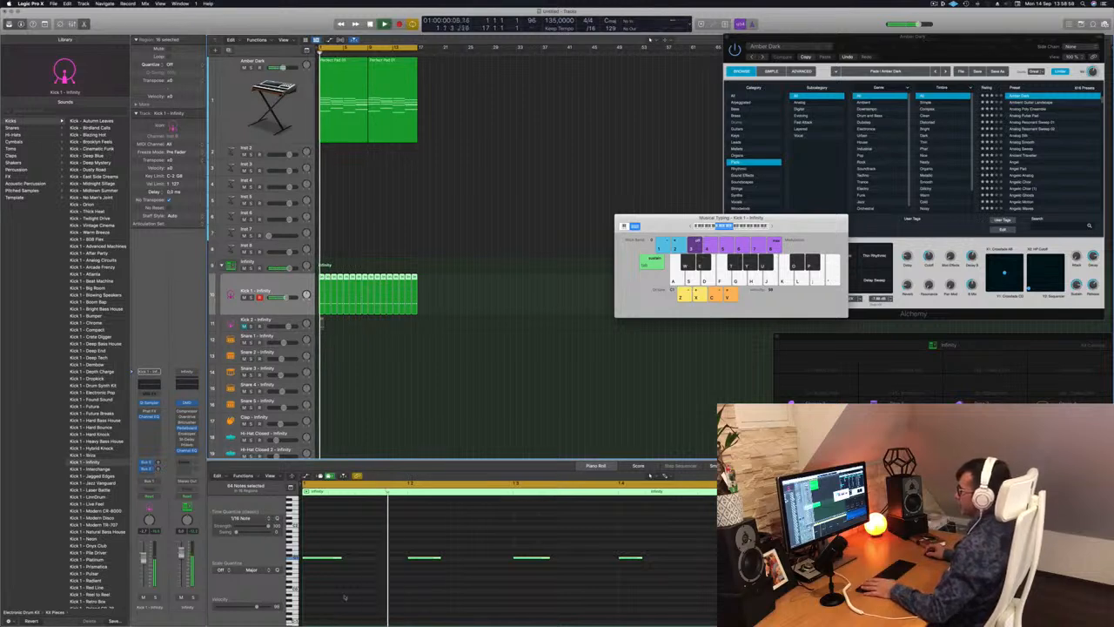
pyautogui.press('space')
pyautogui.scroll(-4, 362, 585)
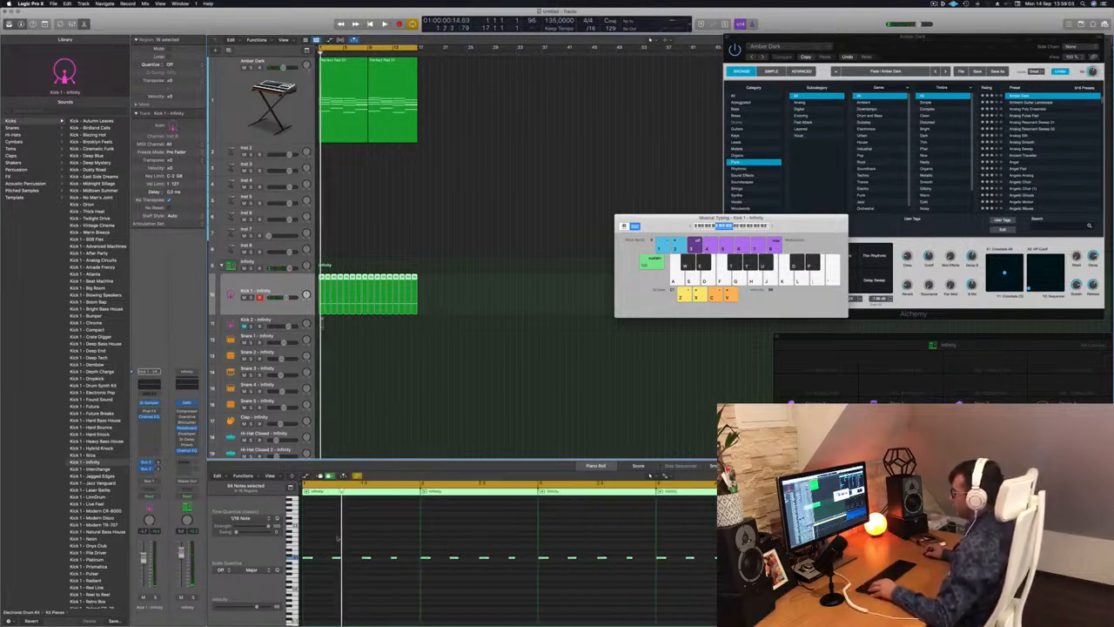
pyautogui.click(325, 537)
pyautogui.press('super+a')
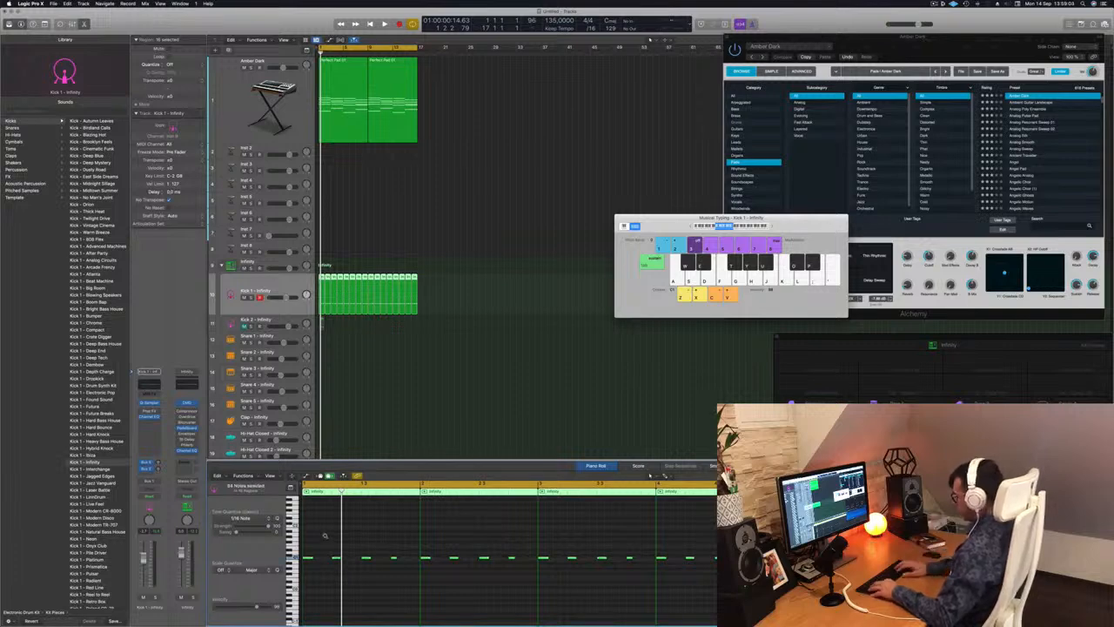
pyautogui.press('space')
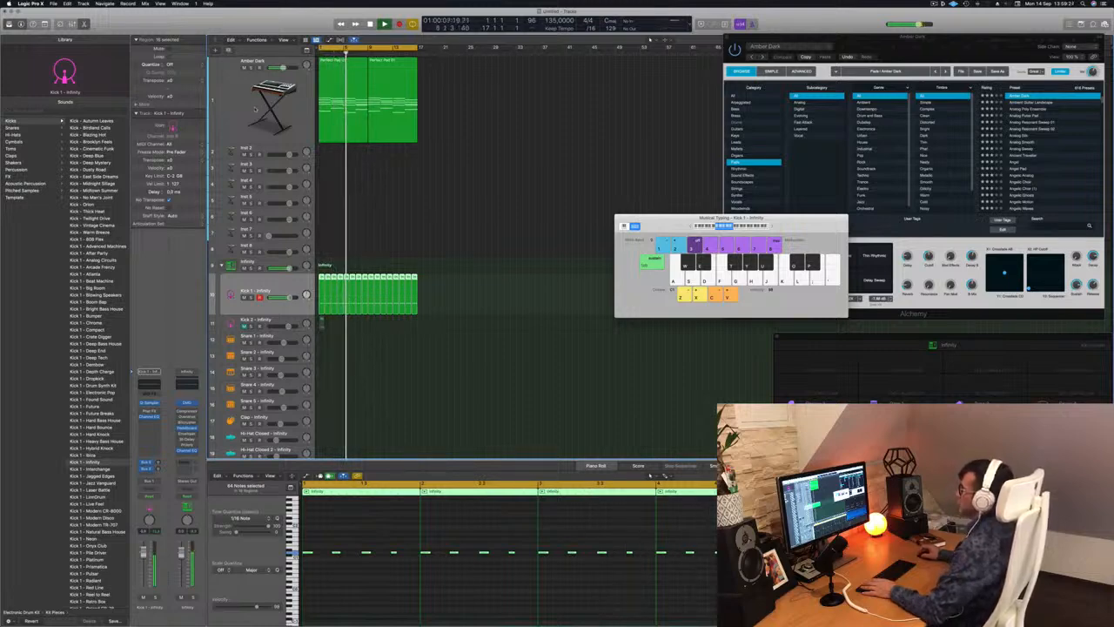
# Select the Amber Dark track and bring up its Alchemy synthesizer.
pyautogui.click(241, 106)
pyautogui.click(150, 455)
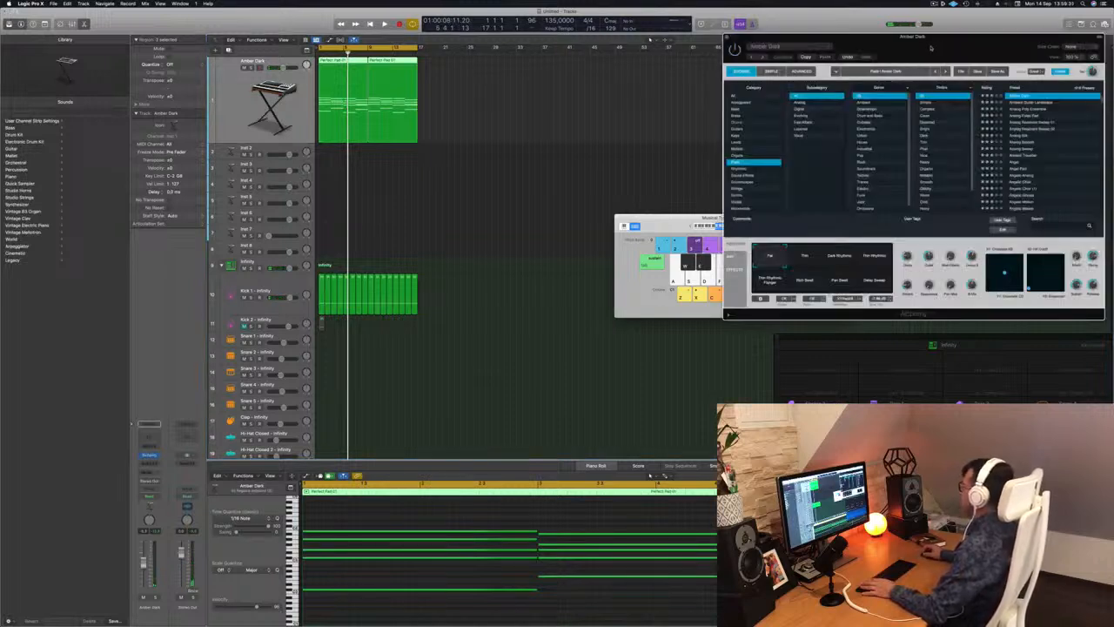
# Play the pad and kick pattern, restart from the beginning, and close the Amber Dark track's Alchemy synthesizer.
pyautogui.moveTo(924, 39); pyautogui.dragTo(769, 43)
pyautogui.press('space')
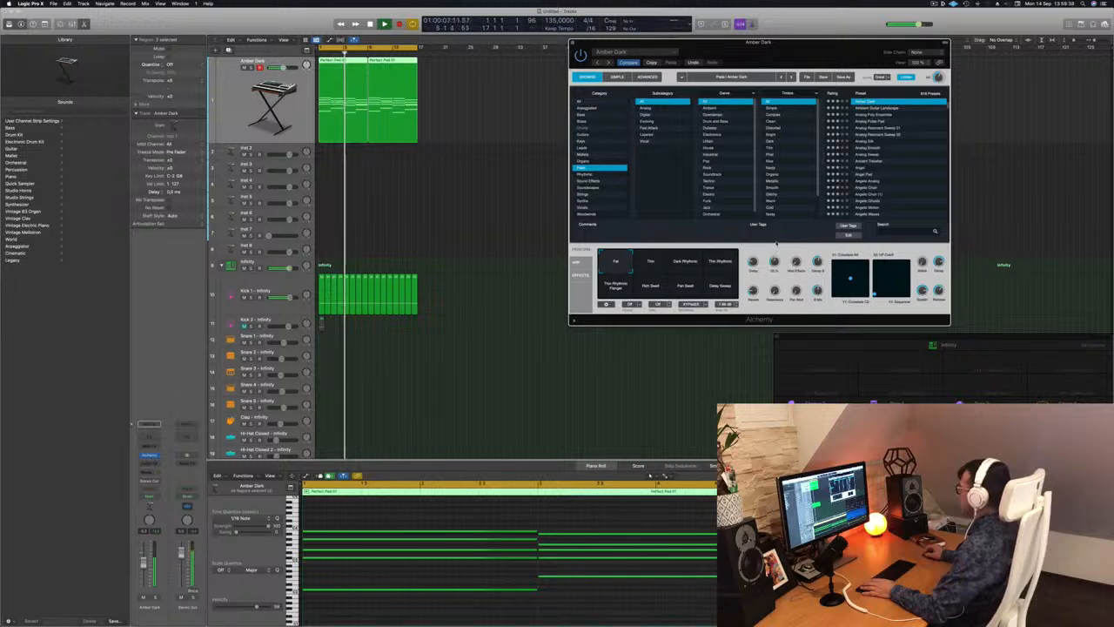
pyautogui.press('Return')
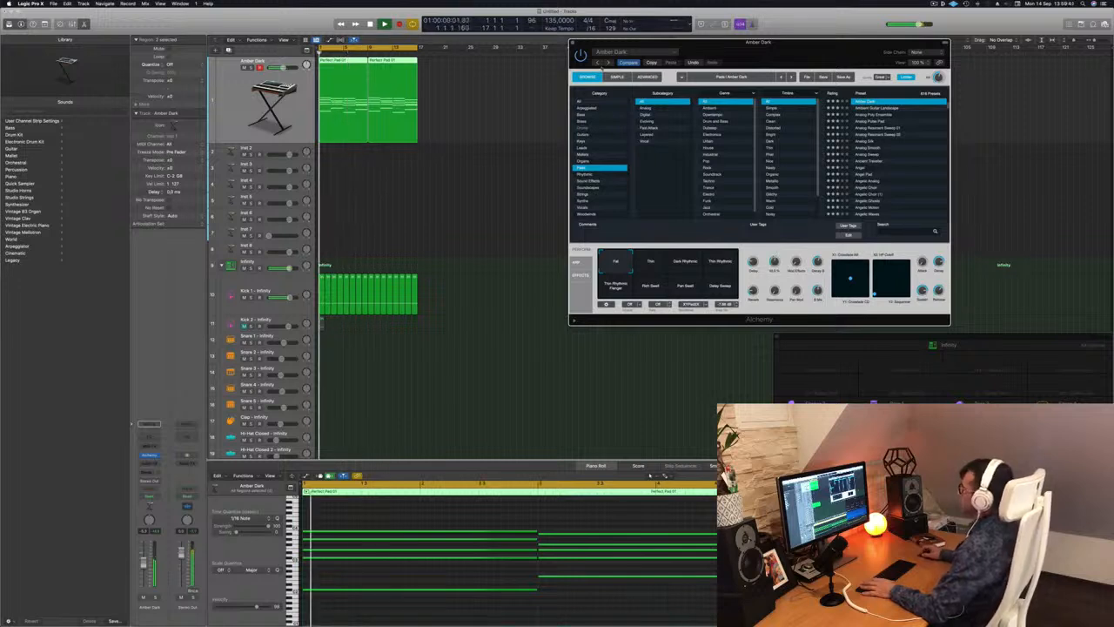
pyautogui.press('super+w')
pyautogui.press('space')
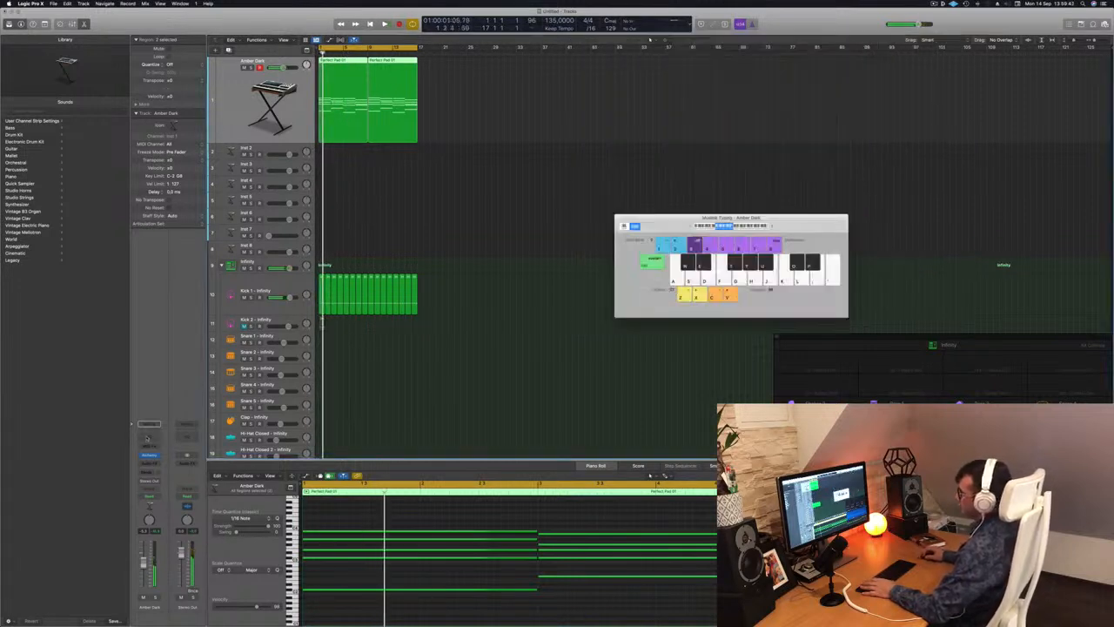
# Insert a Channel EQ on the Amber Dark track and cut its highs with a low-pass filter at about 600 Hz.
pyautogui.click(148, 437)
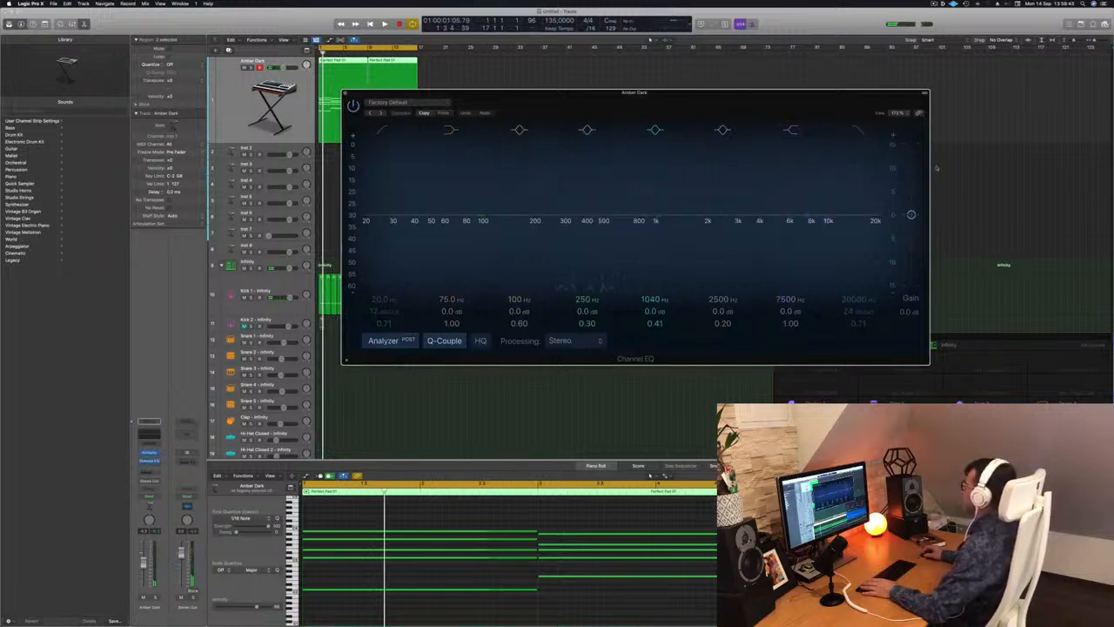
pyautogui.click(860, 131)
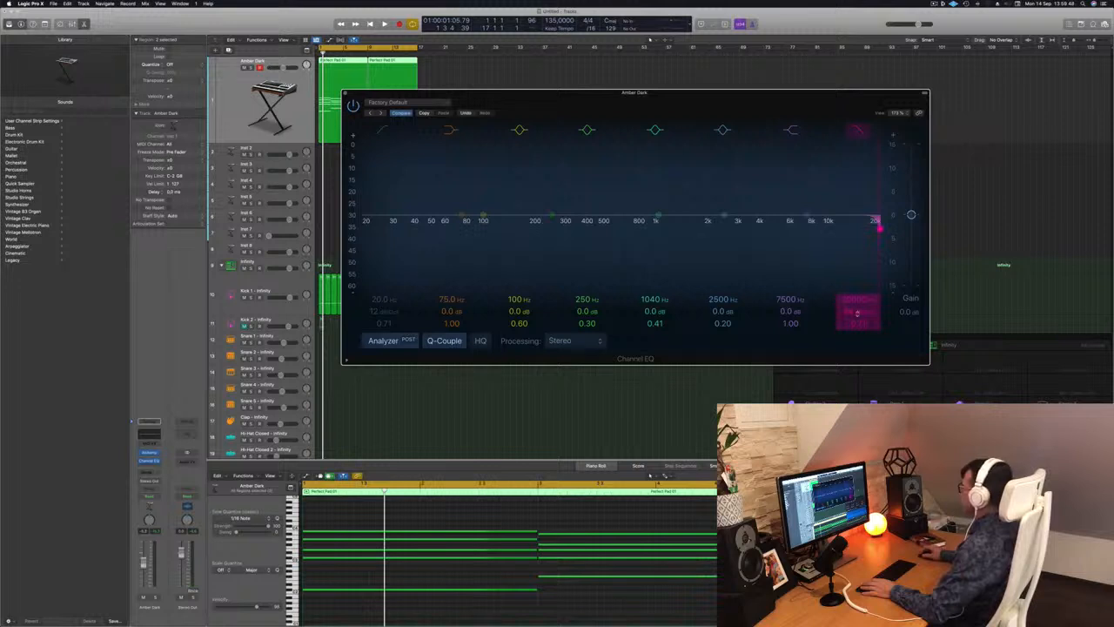
pyautogui.moveTo(879, 228); pyautogui.dragTo(697, 229)
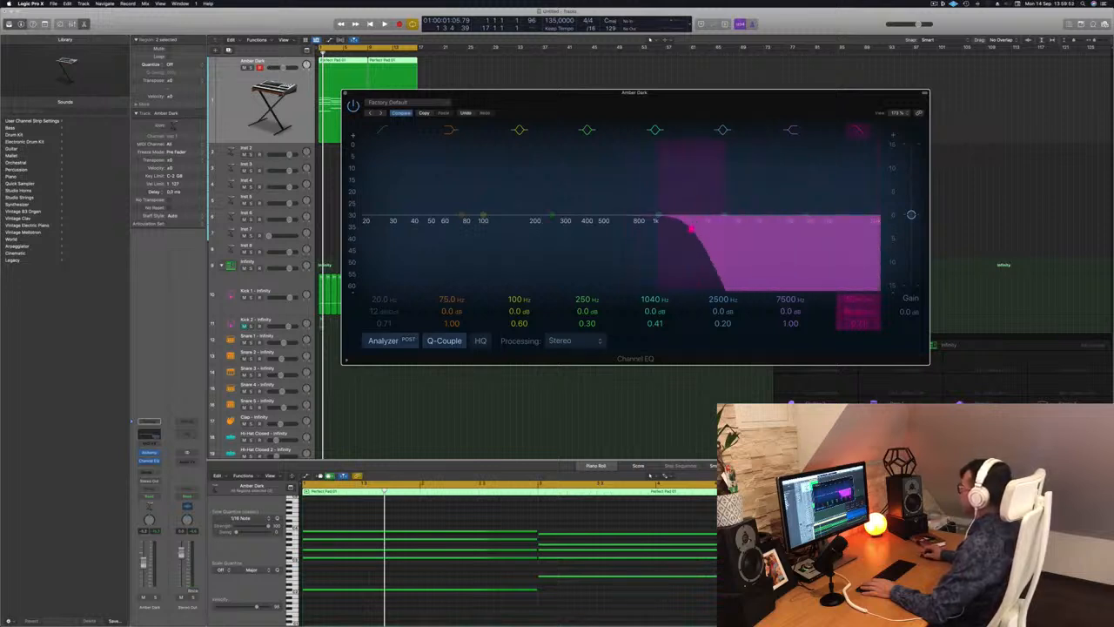
pyautogui.press('space')
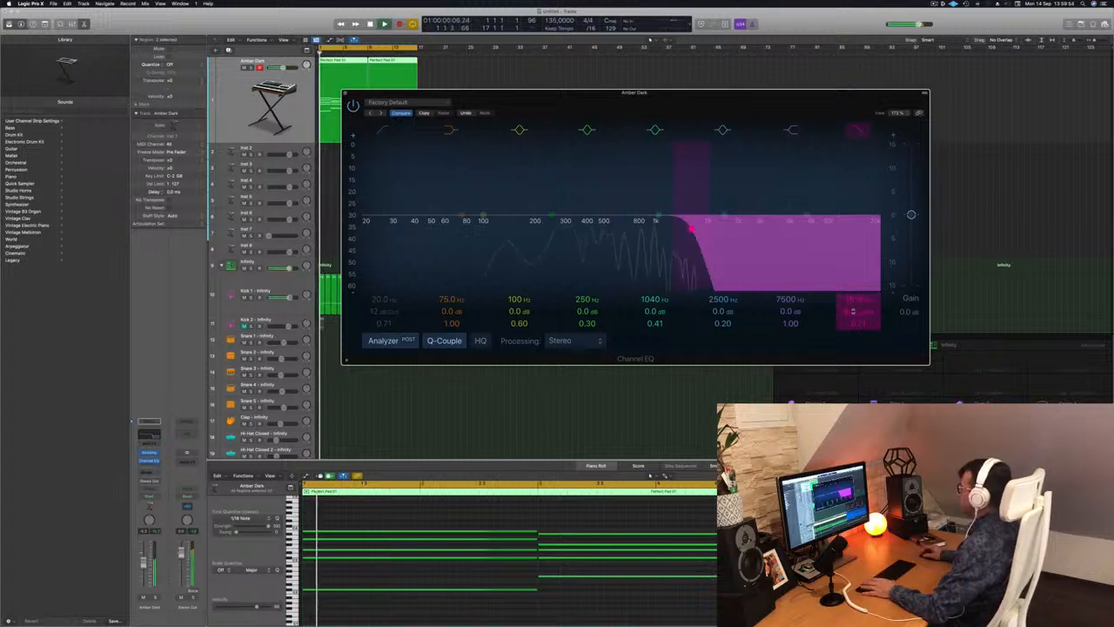
pyautogui.moveTo(692, 228); pyautogui.dragTo(623, 228)
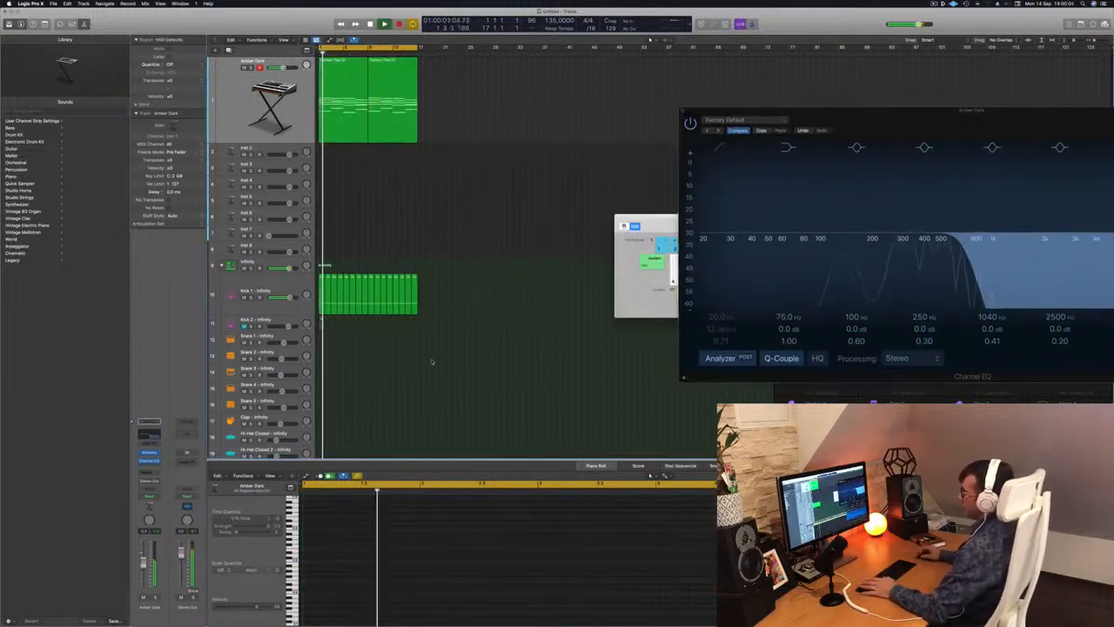
# Copy the first Kick 1 region to the Snare 1 track and delete the copy's first and third notes.
pyautogui.scroll(-3, 400, 250)
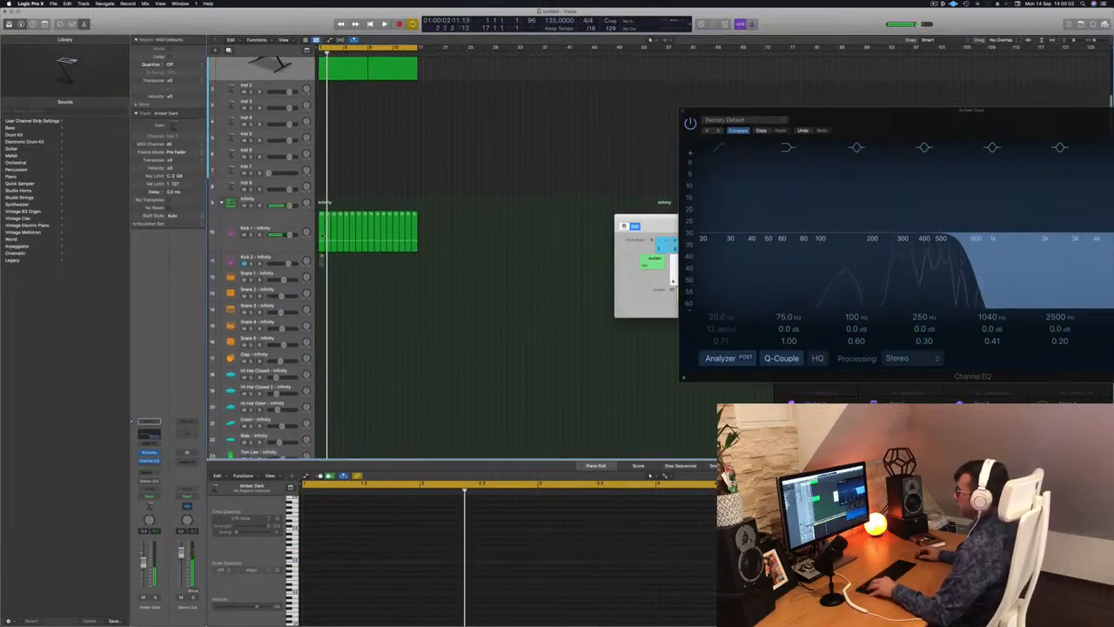
pyautogui.moveTo(321, 235); pyautogui.dragTo(322, 276)
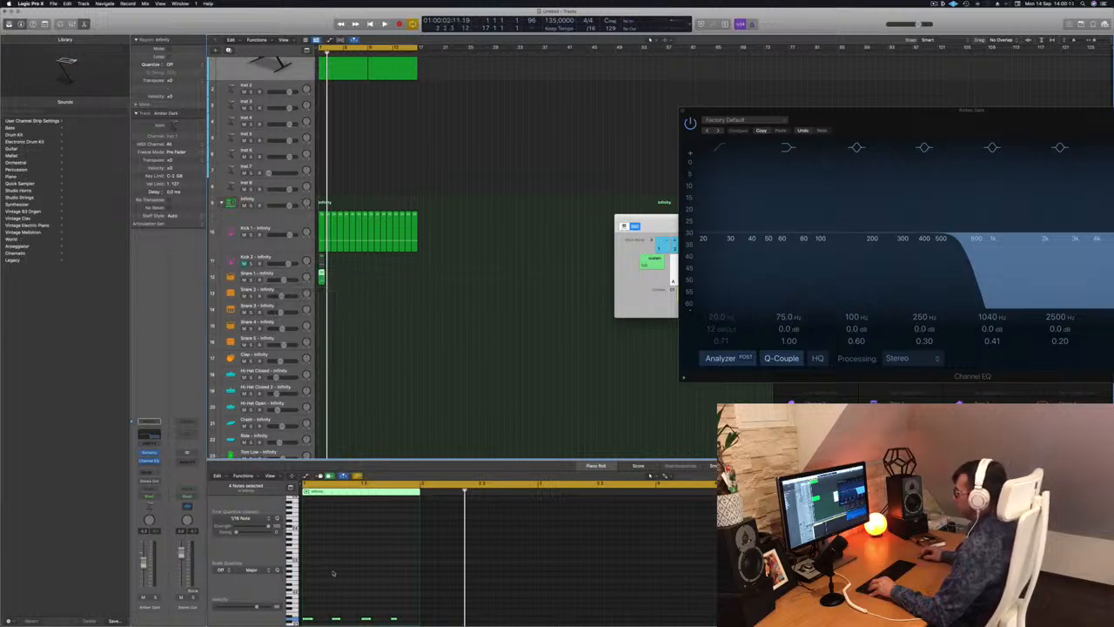
pyautogui.scroll(-3, 335, 573)
pyautogui.moveTo(409, 582); pyautogui.dragTo(308, 601)
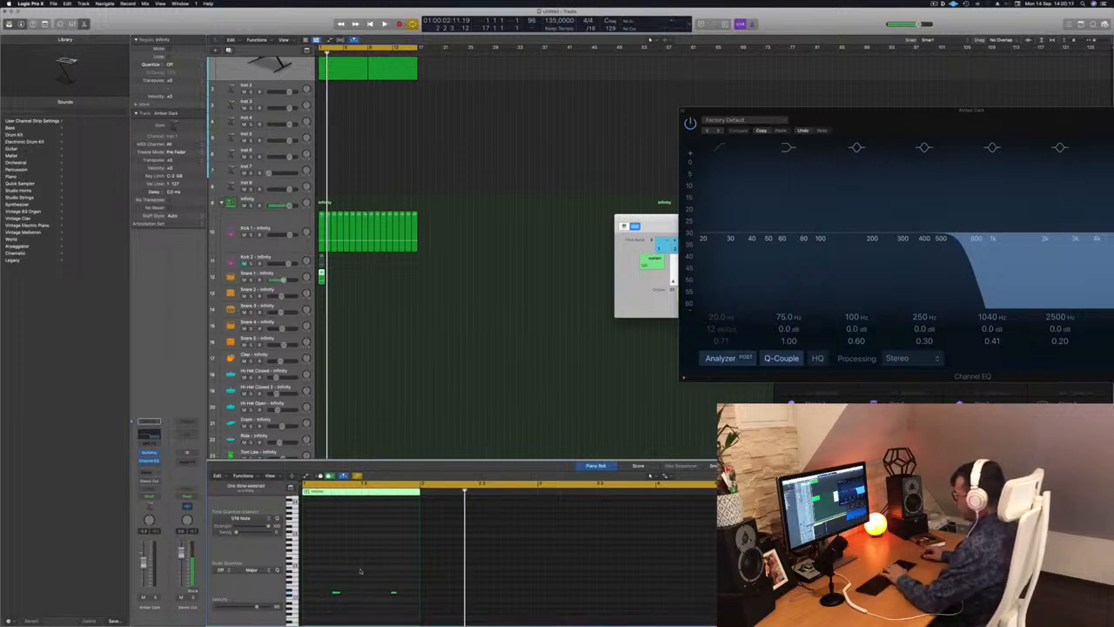
# Raise the pitch of the two snare notes and repeat the Snare 1 region until it spans both pad regions.
pyautogui.moveTo(328, 572); pyautogui.dragTo(400, 605)
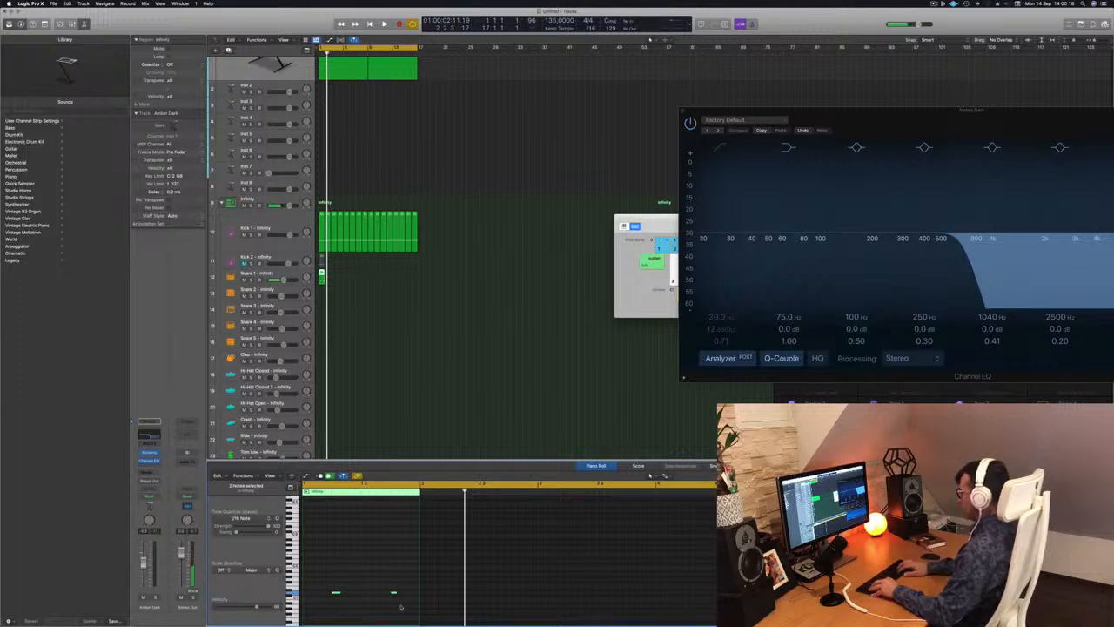
pyautogui.press('space')
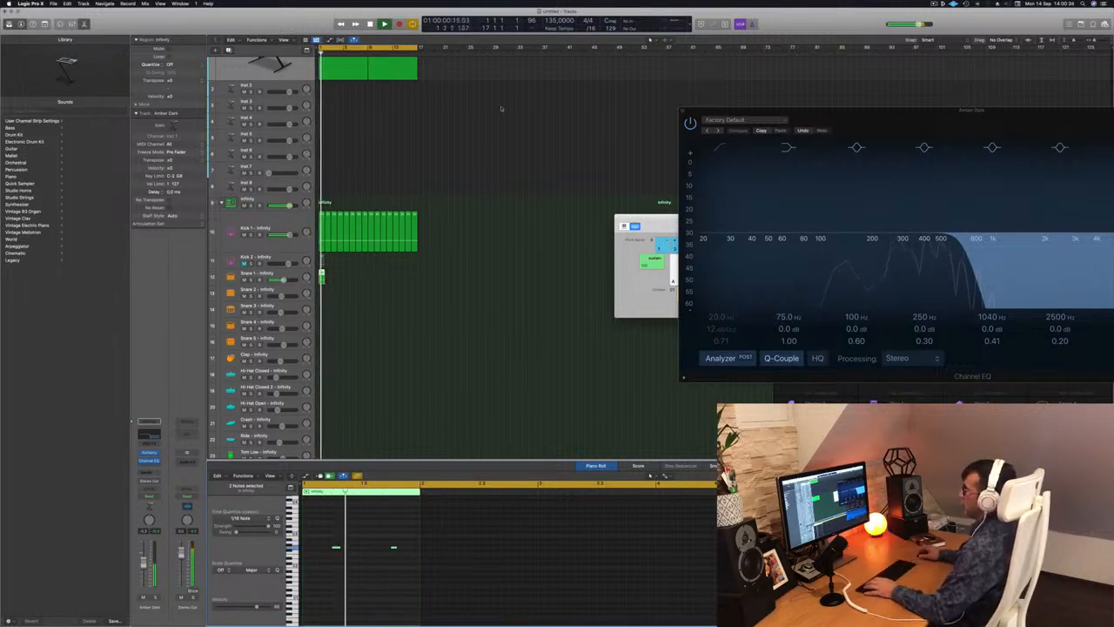
pyautogui.moveTo(321, 279); pyautogui.dragTo(369, 281)
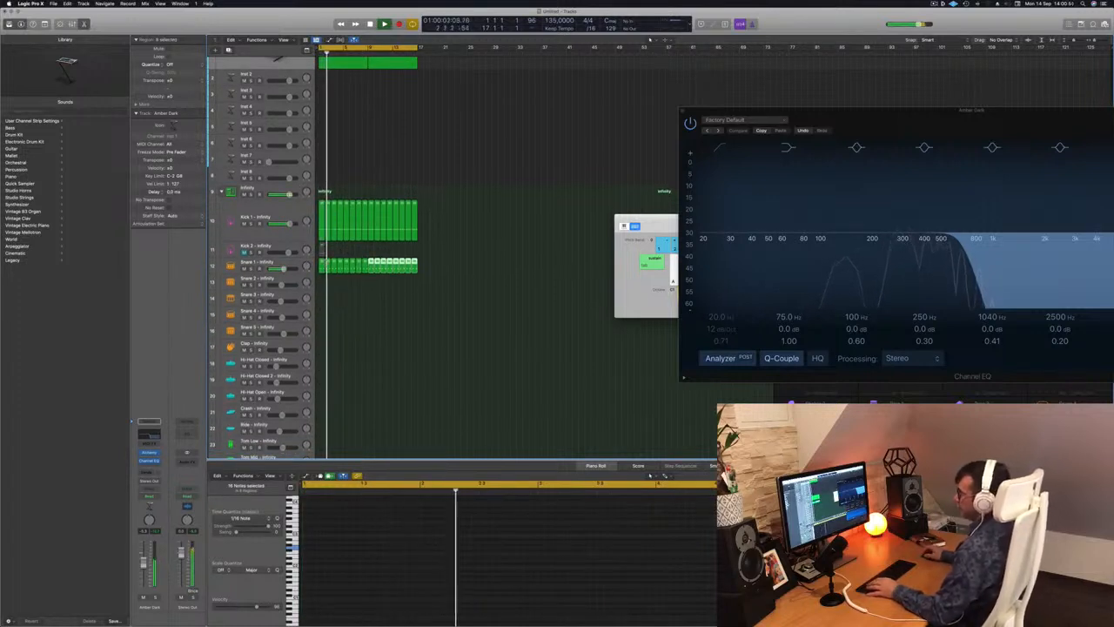
# Copy the first Snare 1 region to the start of the Hi-Hat Open track.
pyautogui.scroll(-2, 375, 329)
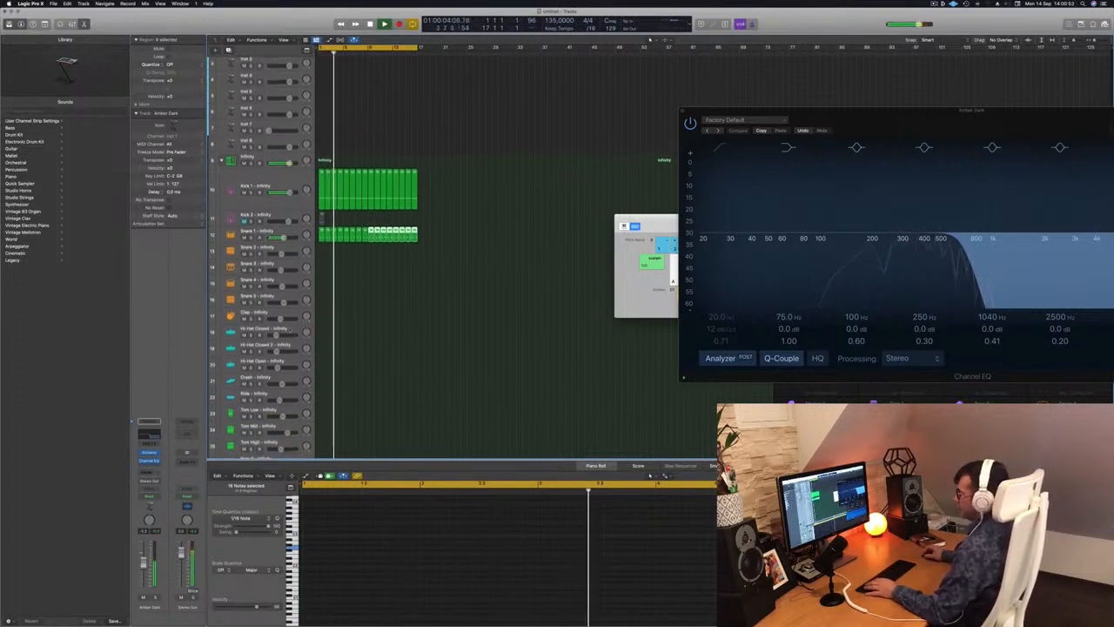
pyautogui.click(321, 231)
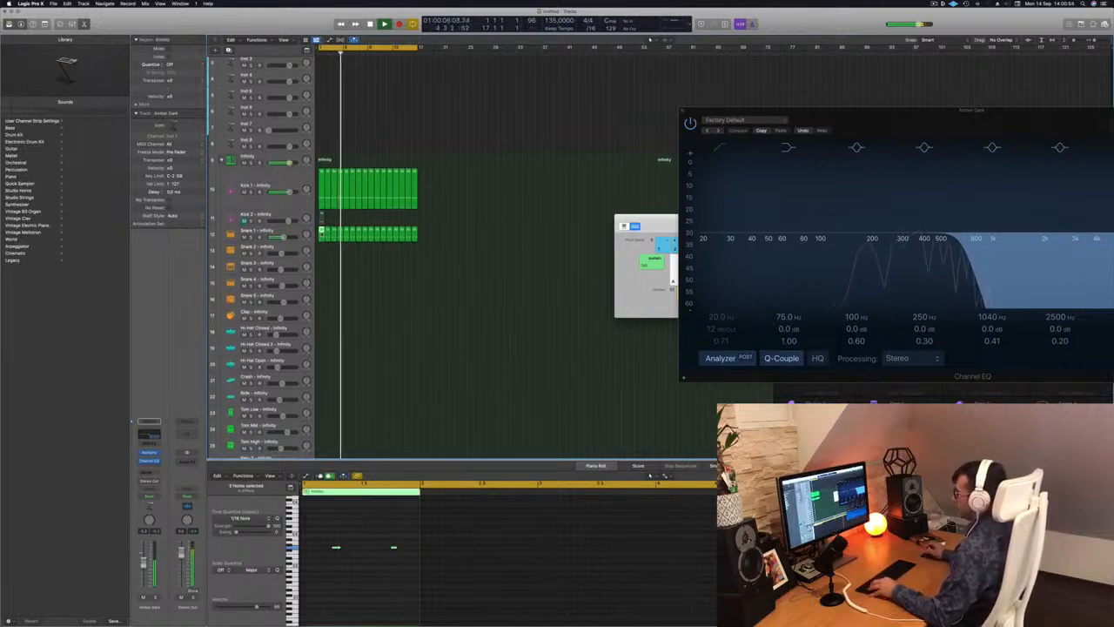
pyautogui.moveTo(321, 268); pyautogui.dragTo(322, 363)
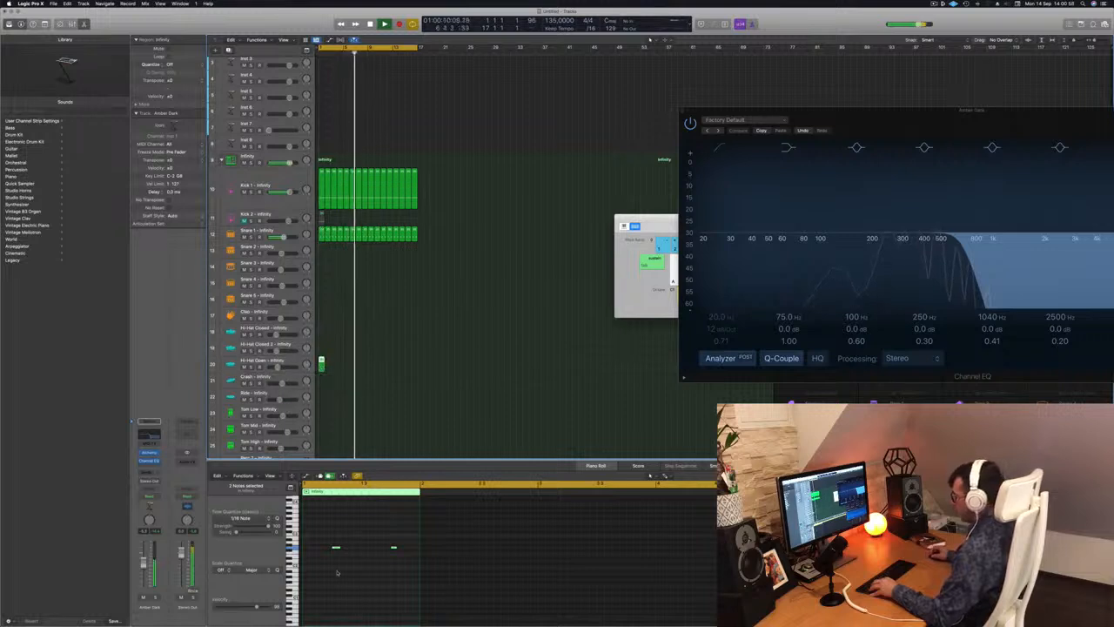
# Move the two Hi-Hat Open notes off the beat and duplicate them into four evenly spaced offbeat notes.
pyautogui.moveTo(413, 571); pyautogui.dragTo(328, 538)
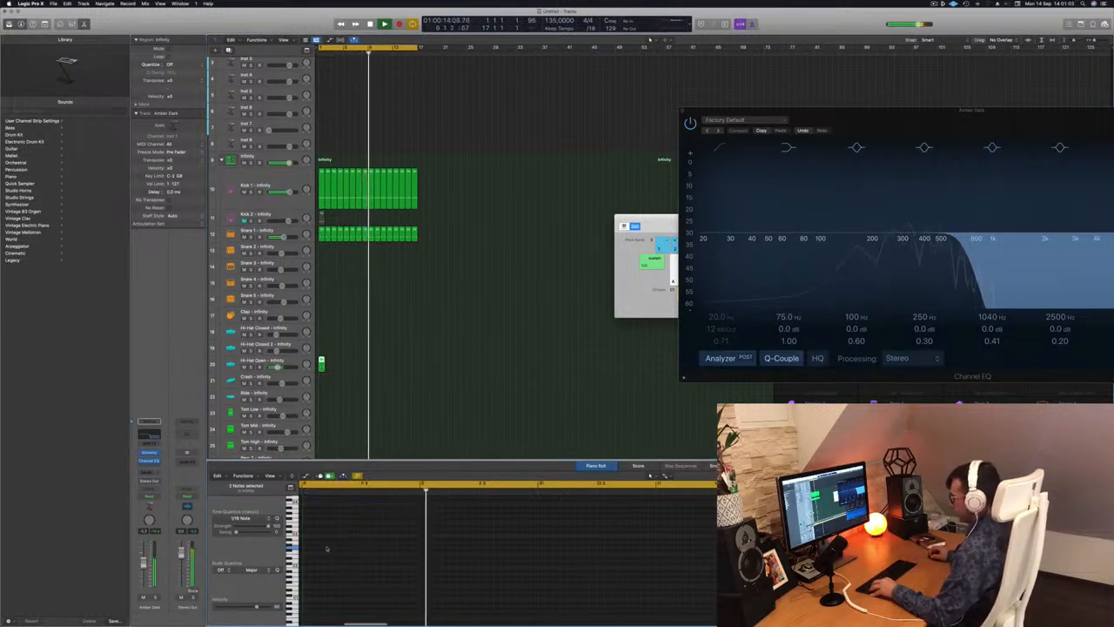
pyautogui.click(344, 369)
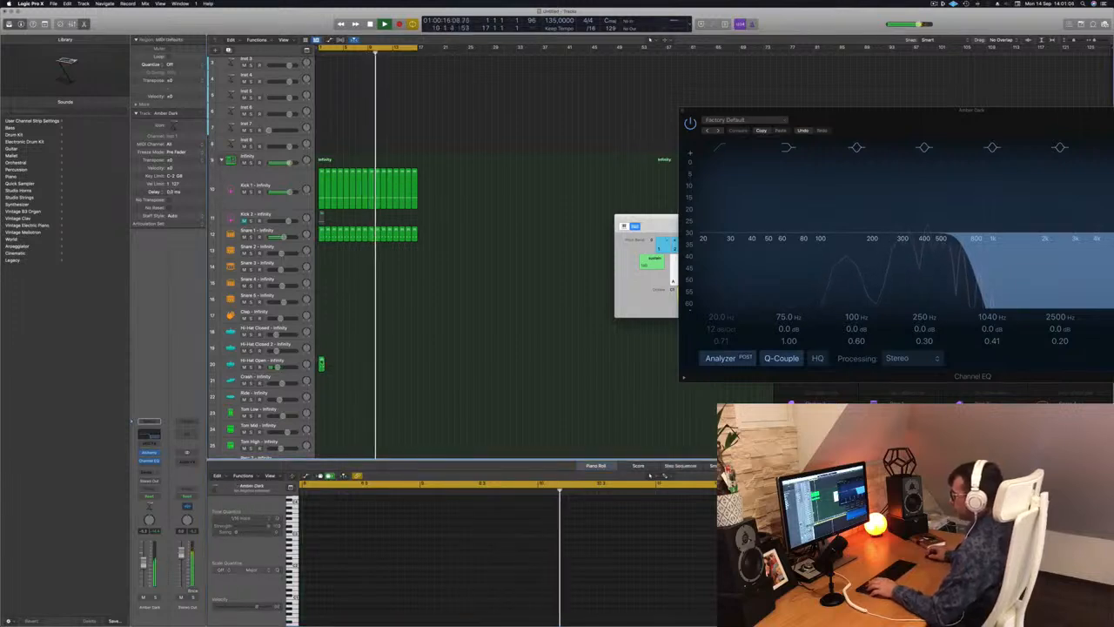
pyautogui.click(322, 363)
pyautogui.moveTo(330, 534); pyautogui.dragTo(398, 579)
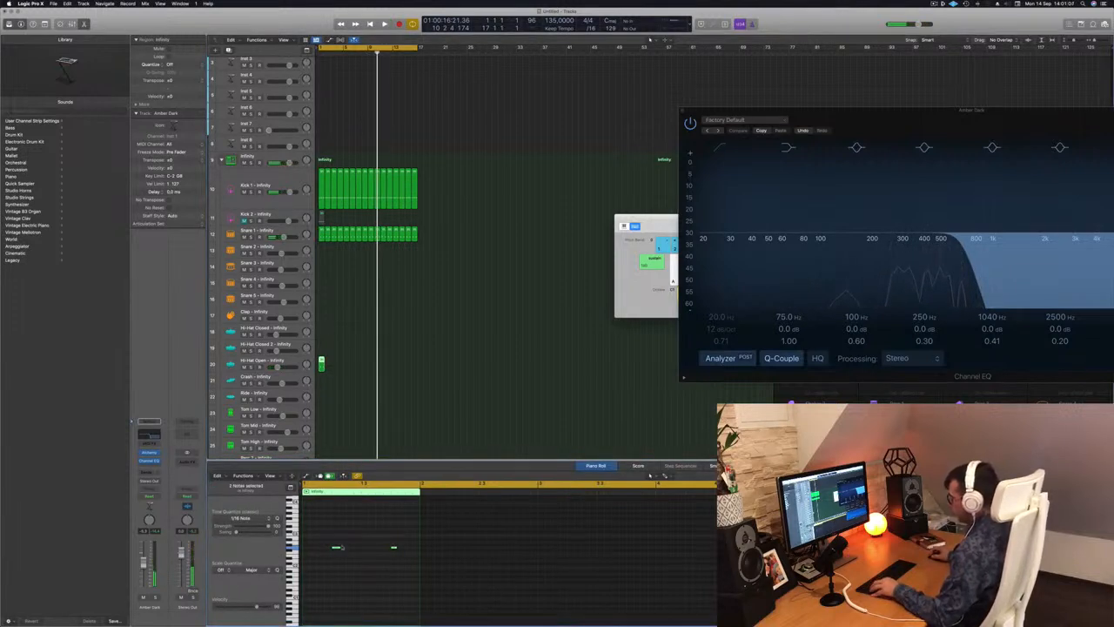
pyautogui.moveTo(336, 548)
pyautogui.mouseDown()
pyautogui.moveTo(319, 550)
pyautogui.moveTo(349, 551)
pyautogui.mouseUp()
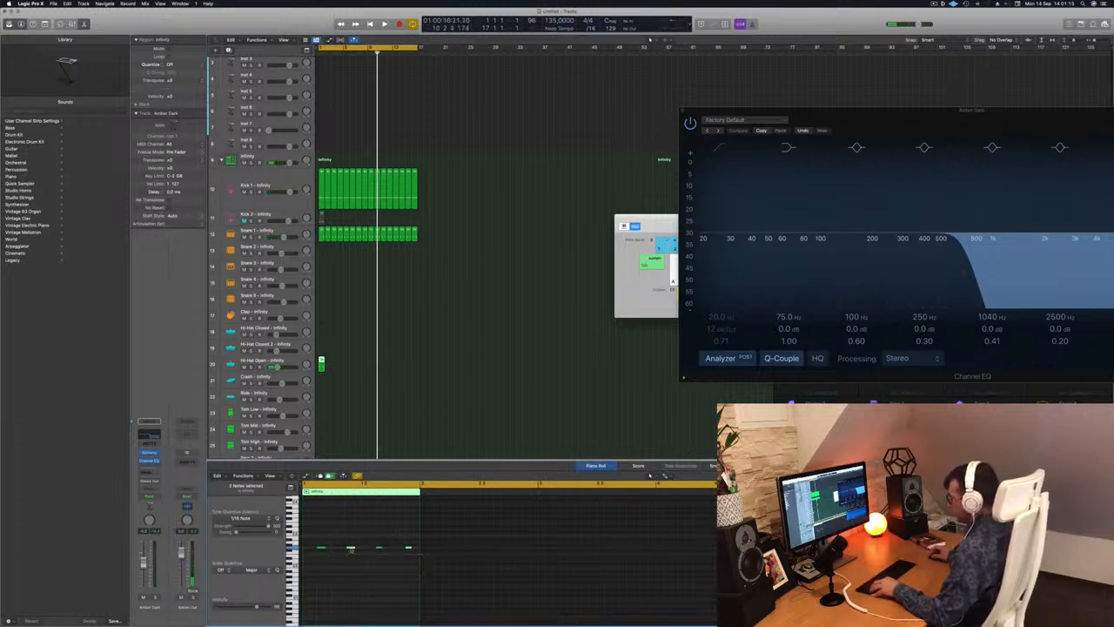
# Raise the pitch of the four open hi-hat notes by ear during playback, and repeat their region until it spans both pad regions.
pyautogui.press('space')
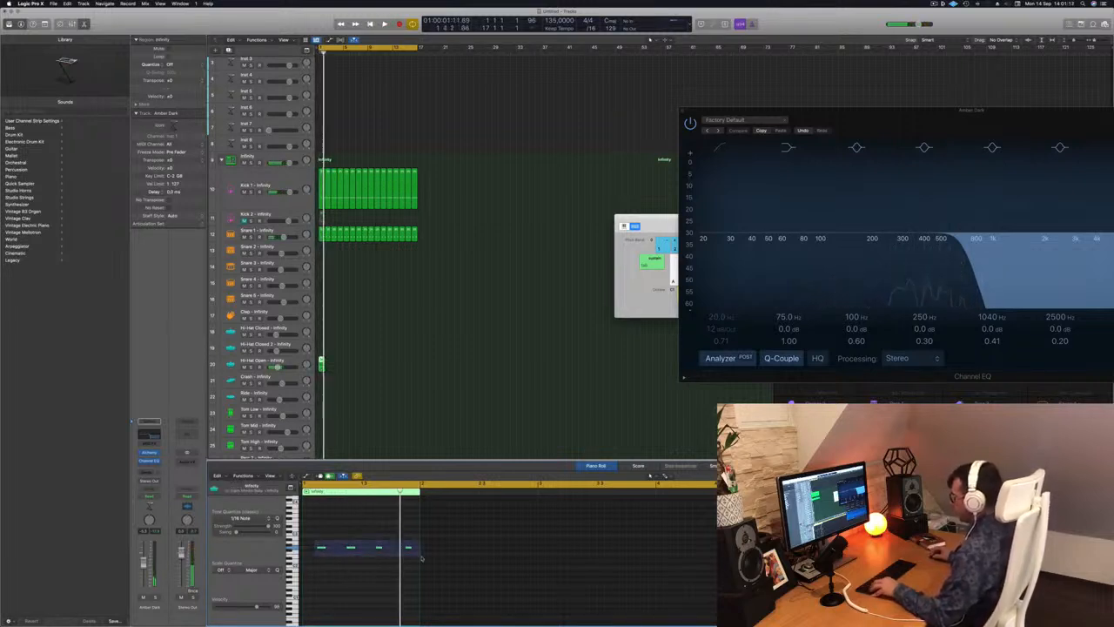
pyautogui.moveTo(422, 558); pyautogui.dragTo(421, 556)
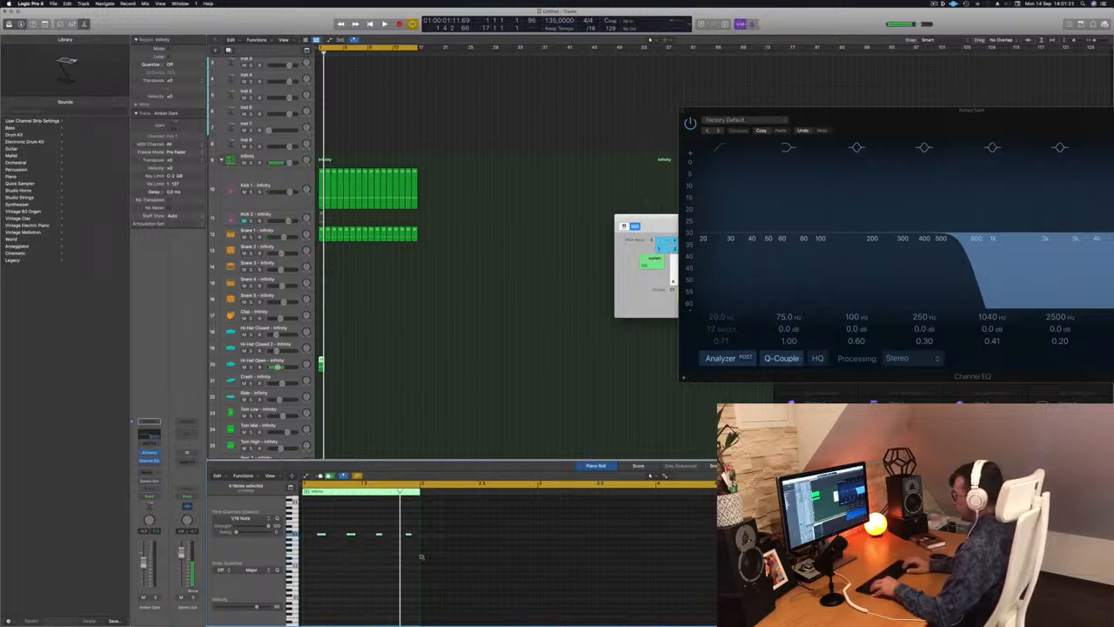
pyautogui.press('space')
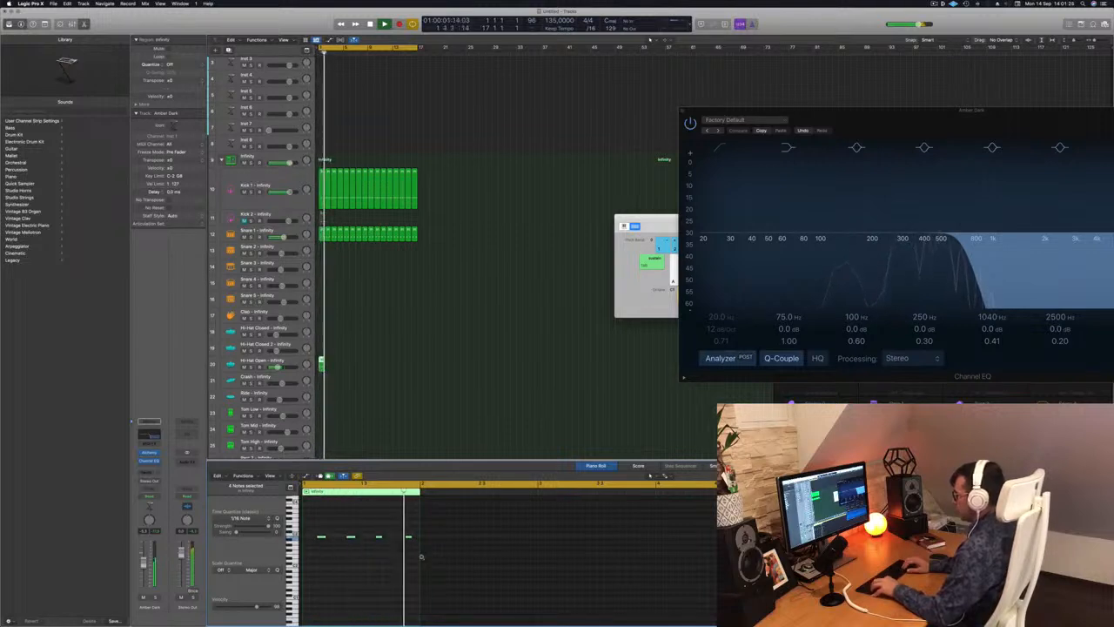
pyautogui.hotkey('alt', 'Down')
pyautogui.hotkey('alt', 'Down')
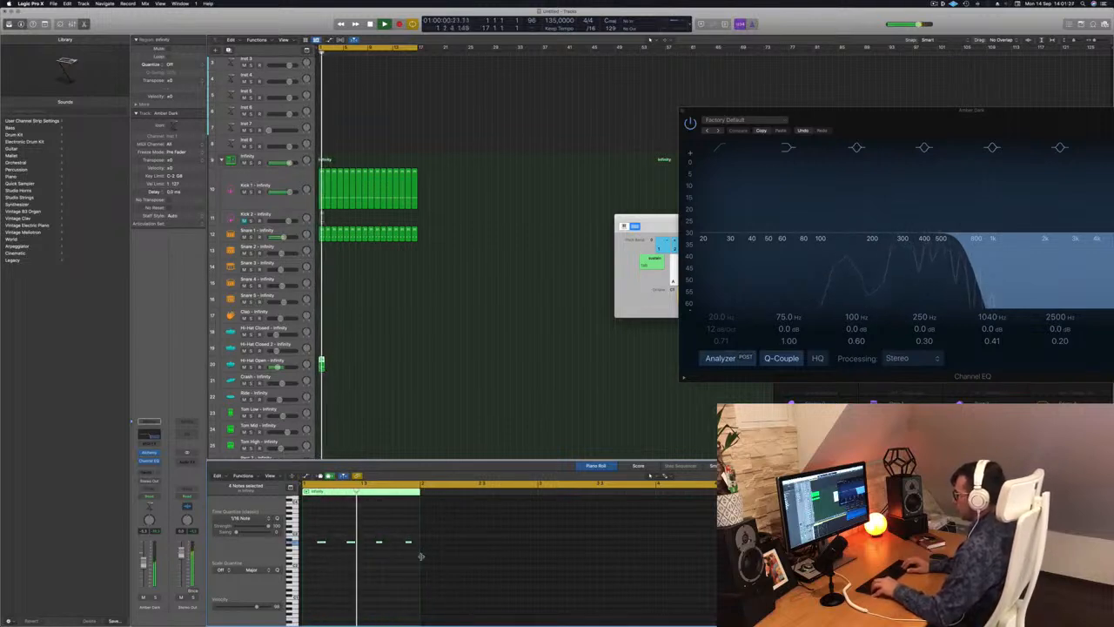
pyautogui.hotkey('alt', 'Up')
pyautogui.hotkey('alt', 'Up')
pyautogui.hotkey('alt', 'Up')
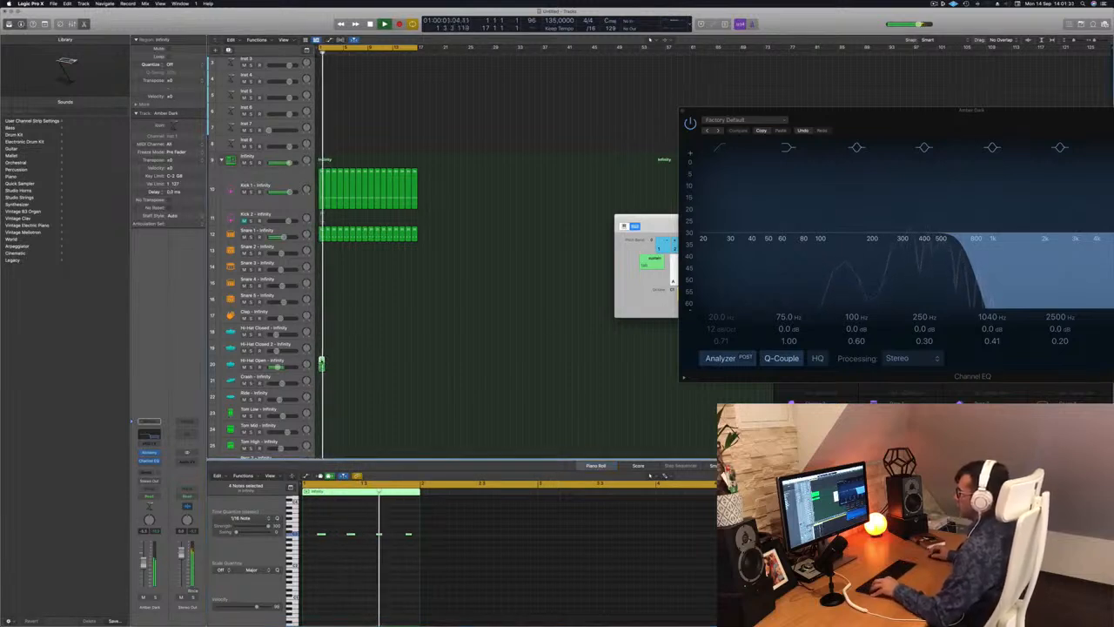
pyautogui.moveTo(321, 362); pyautogui.dragTo(373, 370)
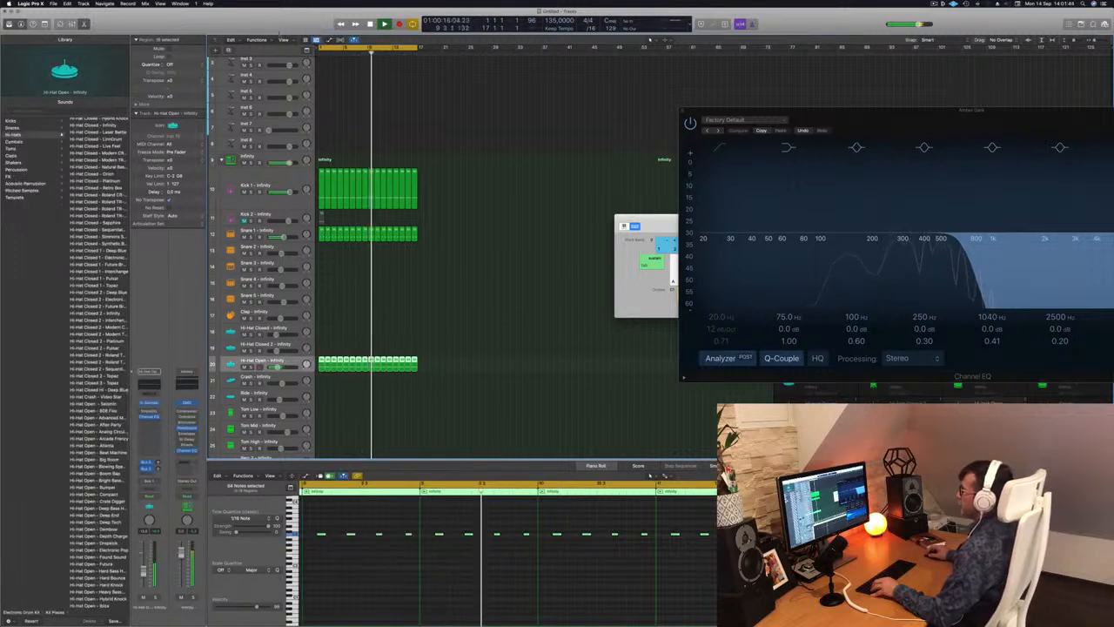
# Show the toolbar, enlarge the Hi-Hat Open track and shrink the overall track heights to fit more Infinity drum tracks.
pyautogui.click(44, 24)
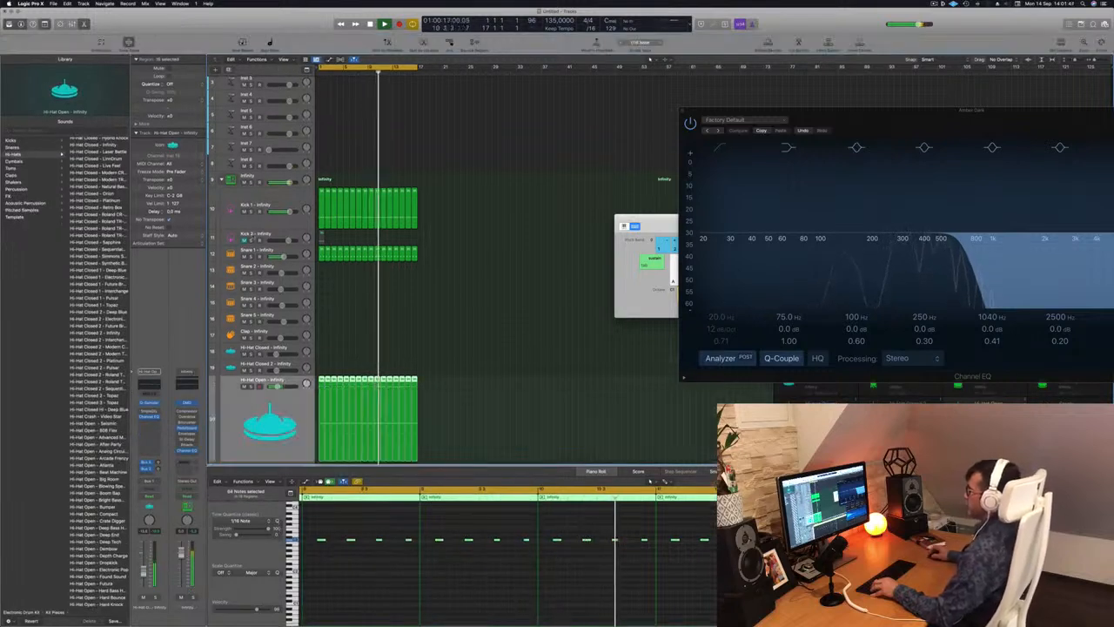
pyautogui.hotkey('ctrl', 'z')
pyautogui.scroll(-4, 364, 319)
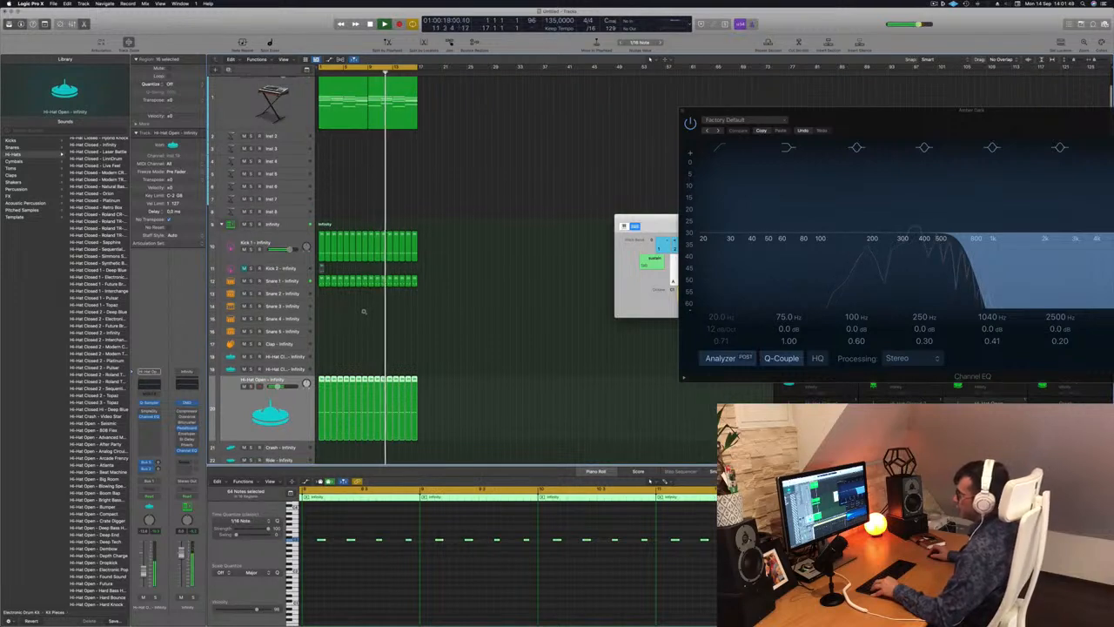
pyautogui.scroll(-1, 364, 288)
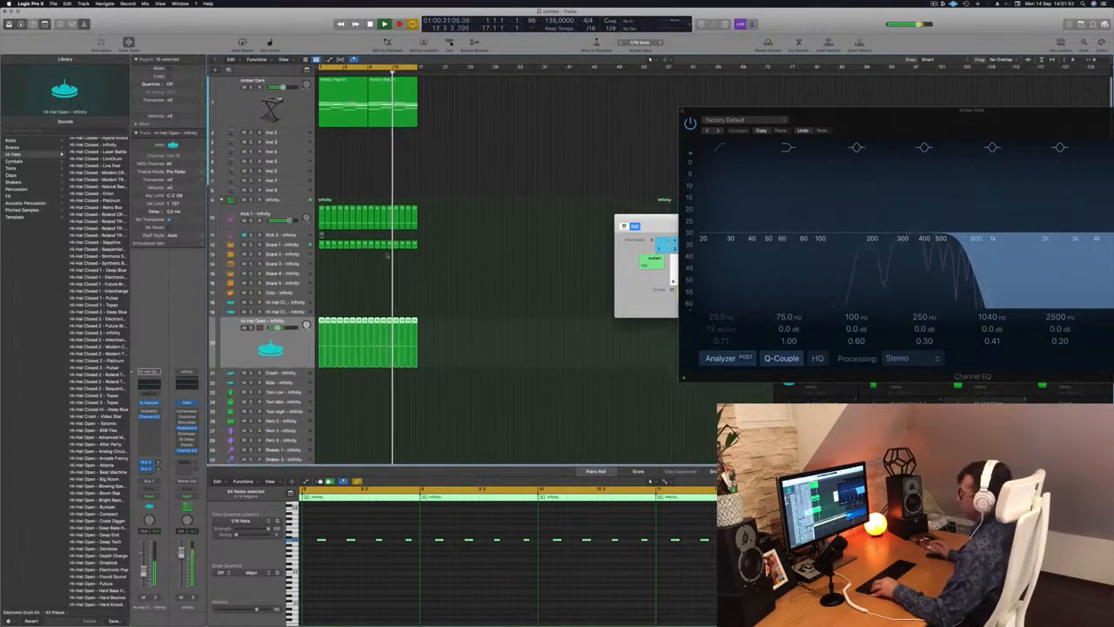
pyautogui.click(364, 271)
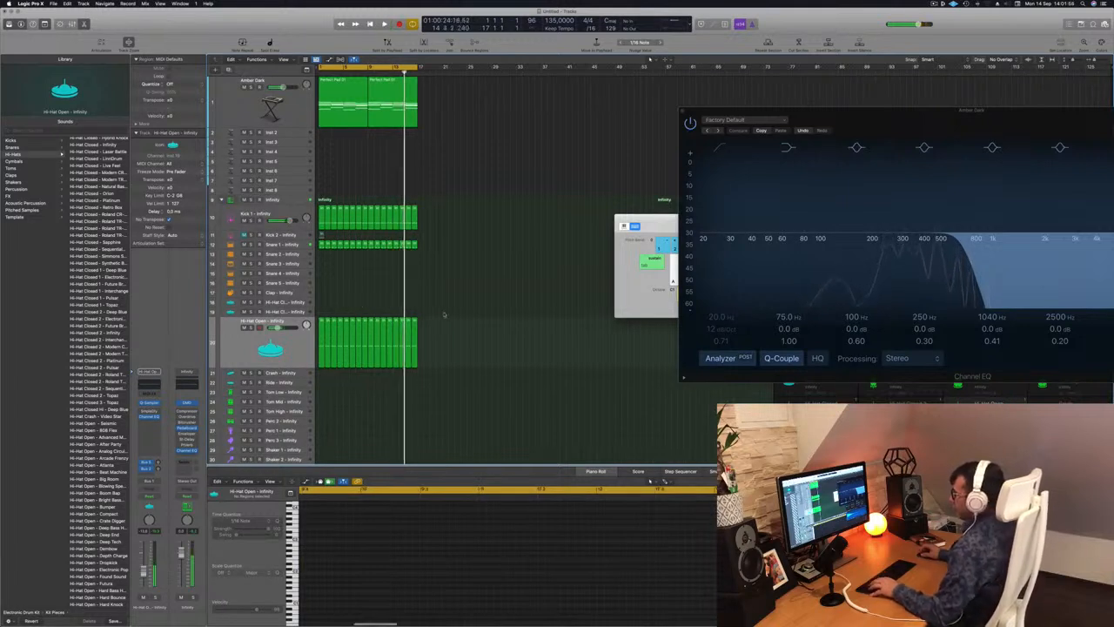
# Copy the first Snare 1 region to the start of the Tom Low track.
pyautogui.scroll(-2, 444, 315)
pyautogui.click(323, 230)
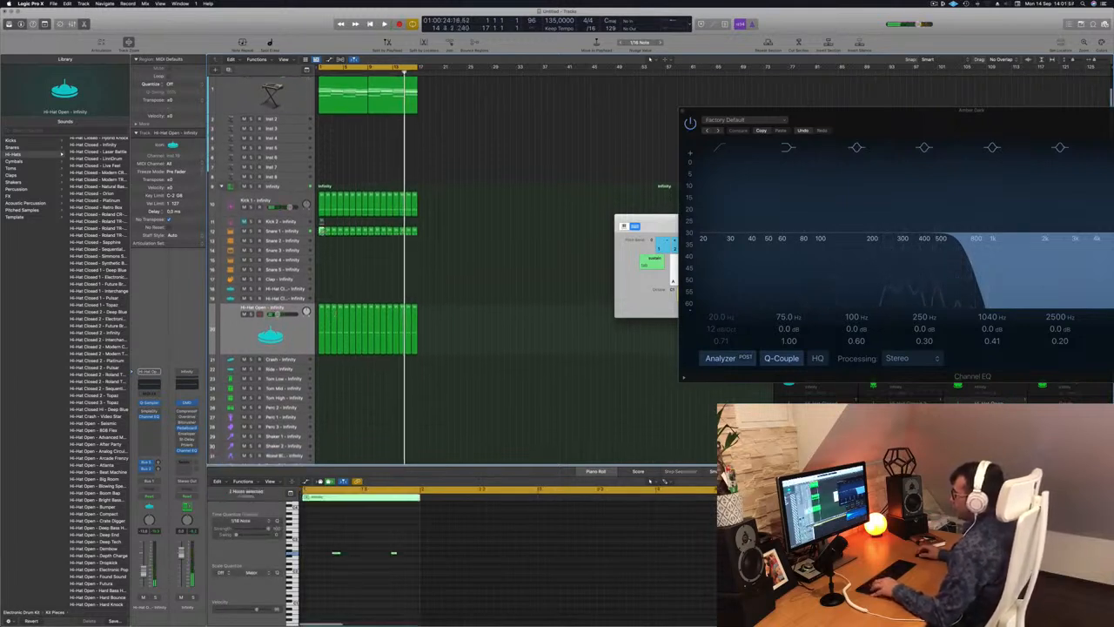
pyautogui.moveTo(321, 231); pyautogui.dragTo(321, 378)
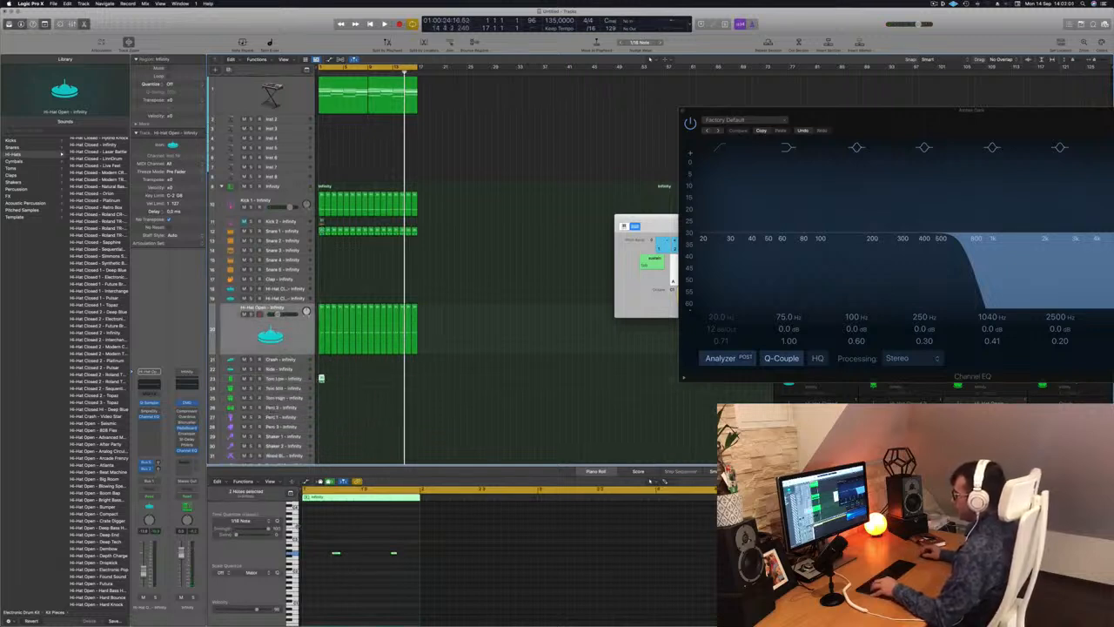
# Reduce the Tom Low pattern to one lower-pitched note late in the bar, and repeat its region across both pad regions.
pyautogui.moveTo(312, 540); pyautogui.dragTo(443, 584)
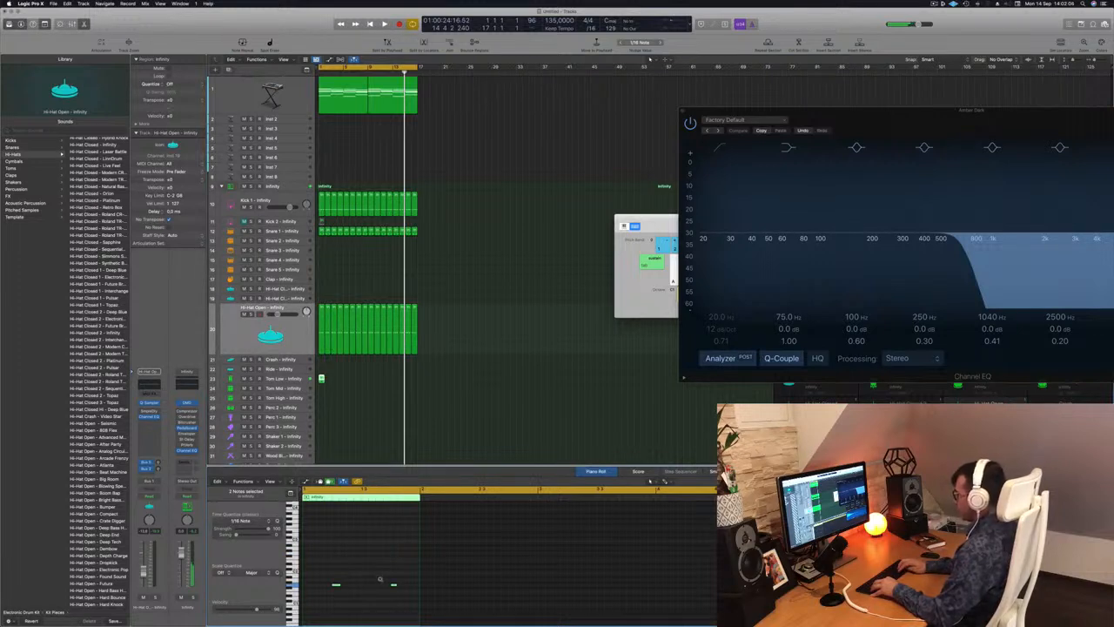
pyautogui.click(392, 583)
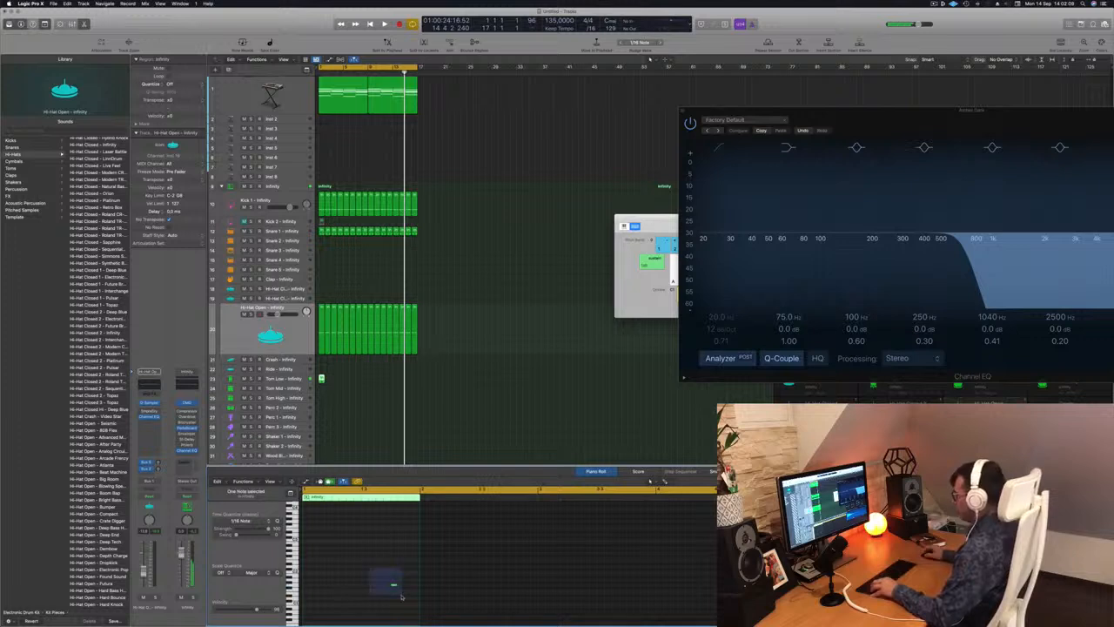
pyautogui.press('space')
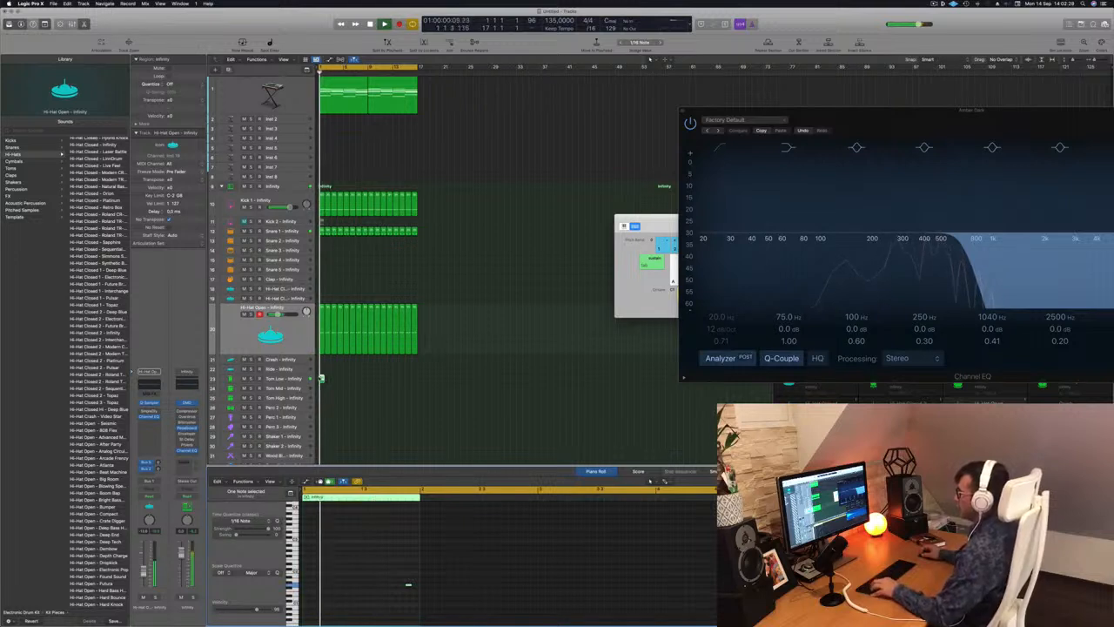
pyautogui.moveTo(320, 378); pyautogui.dragTo(374, 382)
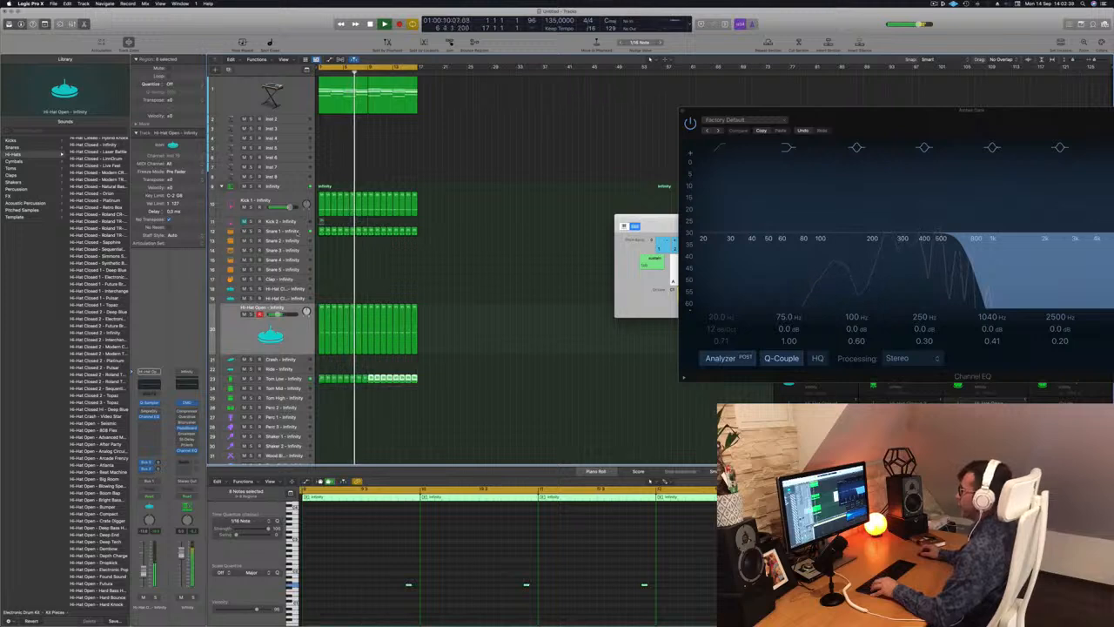
# Select the Snare 1 track and copy the first Hi-Hat Open region to the start of the first Hi-Hat Closed track.
pyautogui.click(280, 232)
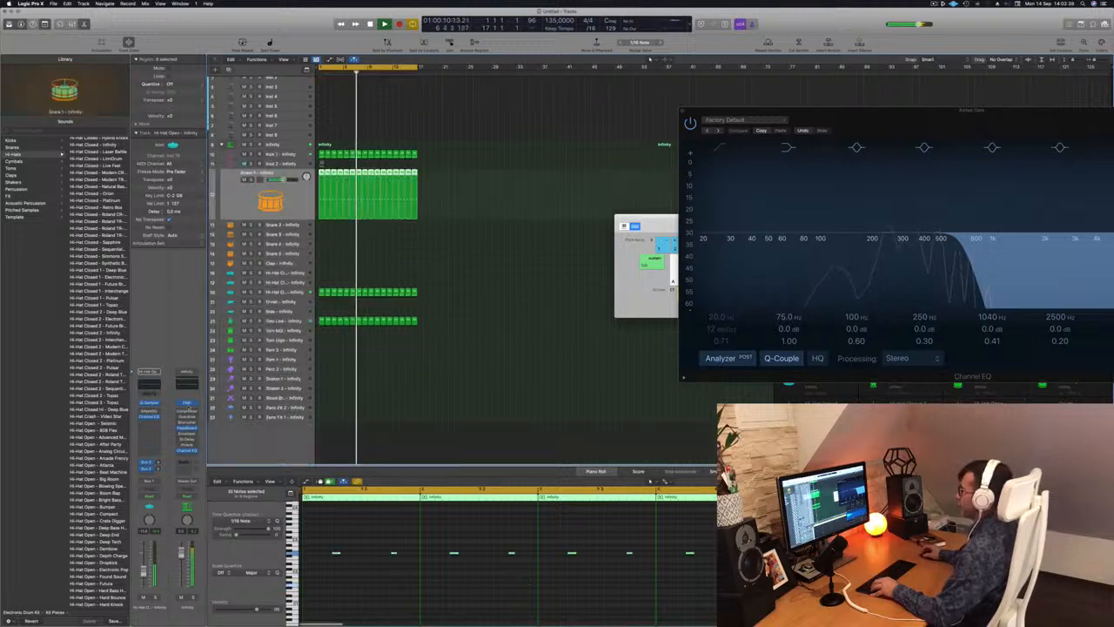
pyautogui.click(327, 341)
pyautogui.scroll(1, 327, 341)
pyautogui.moveTo(321, 301); pyautogui.dragTo(321, 282)
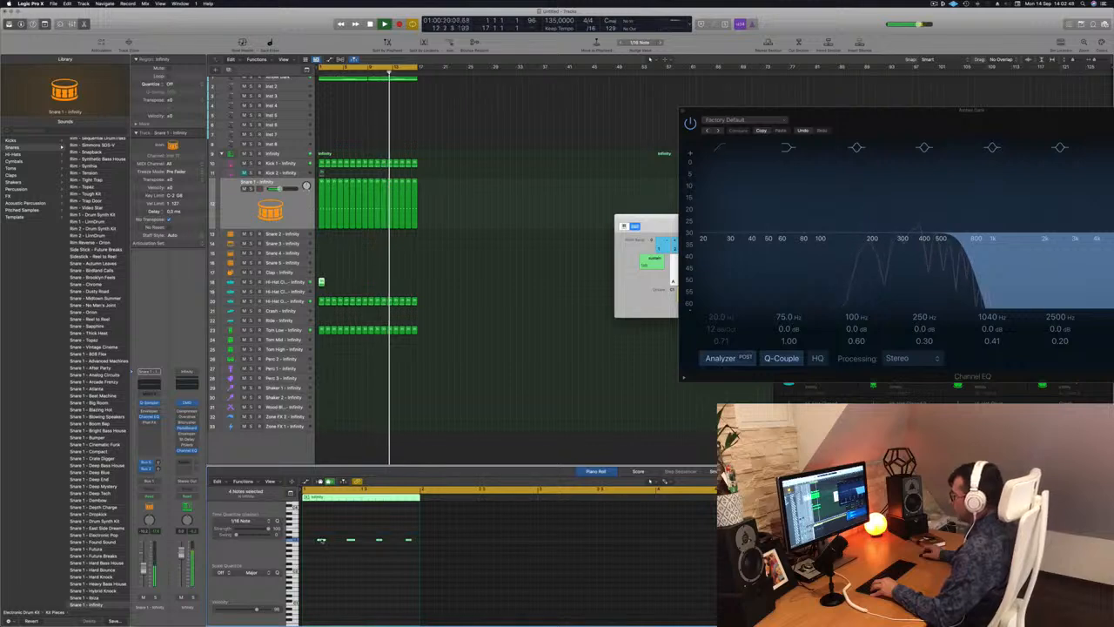
# Duplicate the closed hi-hat notes until sixteen evenly spaced sixteenth notes fill the bar.
pyautogui.moveTo(321, 541); pyautogui.dragTo(556, 568)
pyautogui.scroll(5, 309, 545)
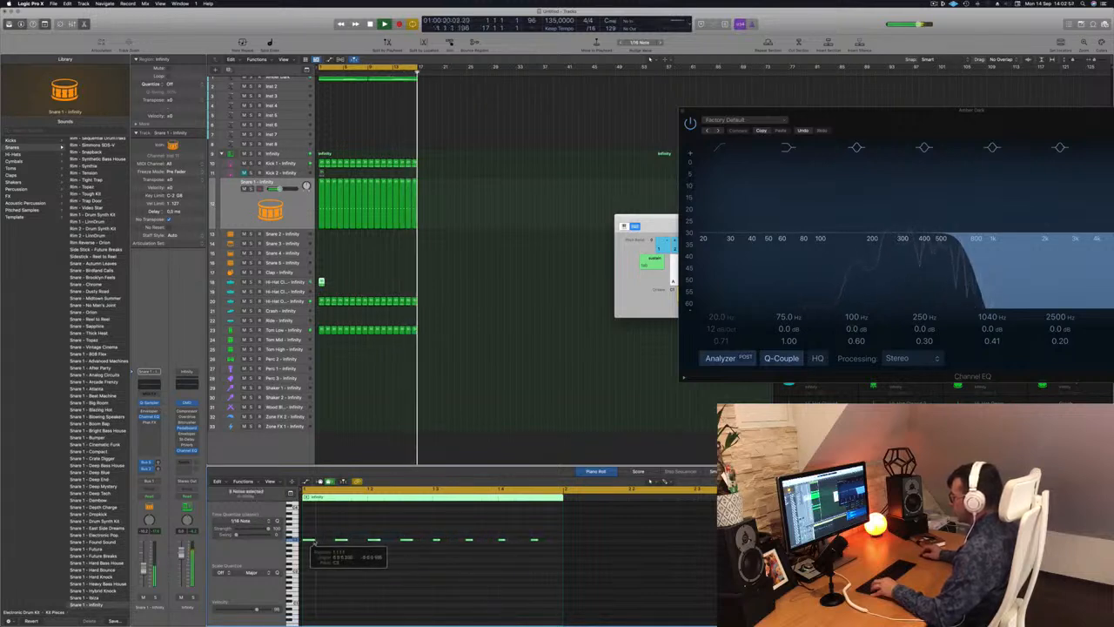
pyautogui.moveTo(321, 540); pyautogui.dragTo(327, 546)
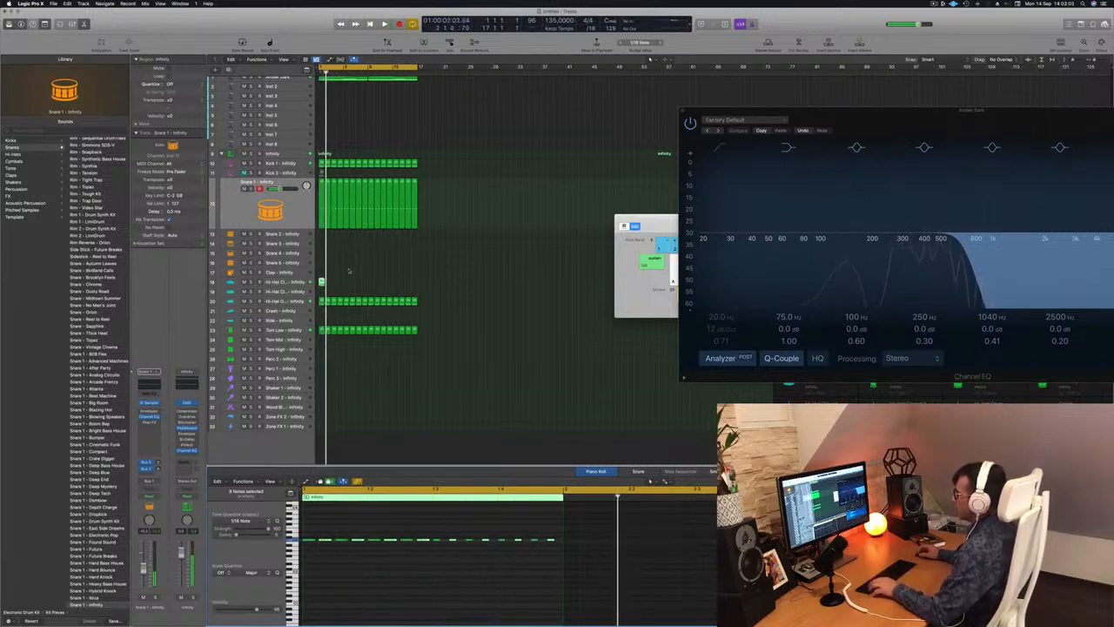
# Repeat the closed hi-hat region until it spans both pad regions, and play back the beat.
pyautogui.moveTo(322, 281); pyautogui.dragTo(391, 290)
pyautogui.keyDown('shift'); pyautogui.click(323, 283); pyautogui.keyUp('shift')
pyautogui.press('super+Right')
pyautogui.press('super+Right')
pyautogui.press('super+Right')
pyautogui.press('super+Right')
pyautogui.press('super+Right')
pyautogui.moveTo(389, 288); pyautogui.dragTo(454, 291)
pyautogui.press('super+Left')
pyautogui.press('super+Left')
pyautogui.press('super+Left')
pyautogui.press('super+Left')
pyautogui.press('space')
pyautogui.press('super+Left')
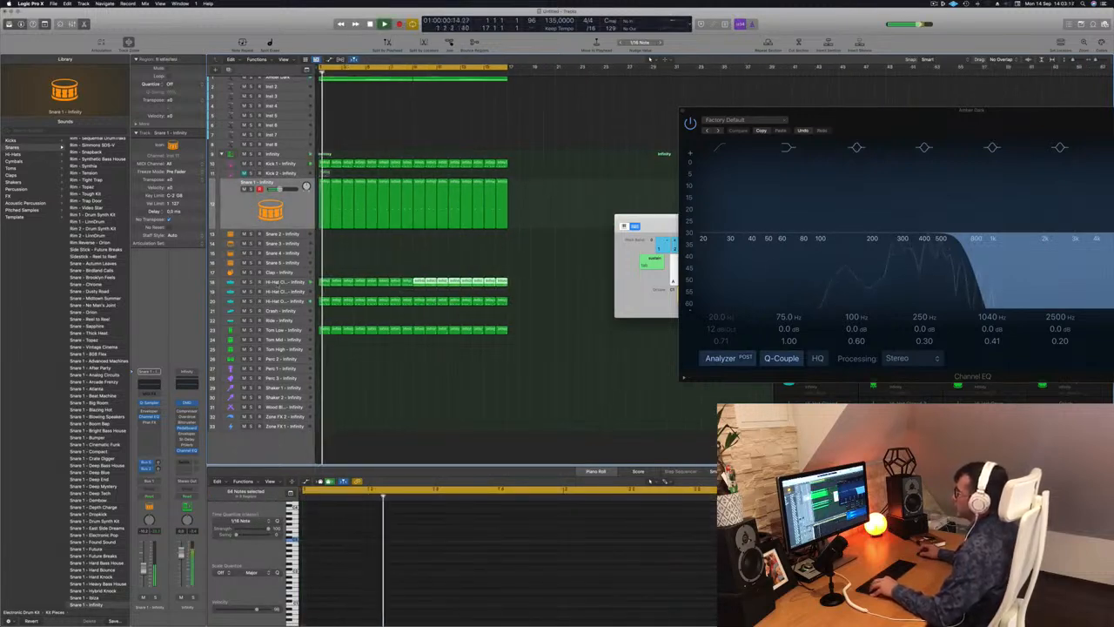
# Select the Hi-Hat Closed track holding the new regions and clear the region selection.
pyautogui.click(274, 282)
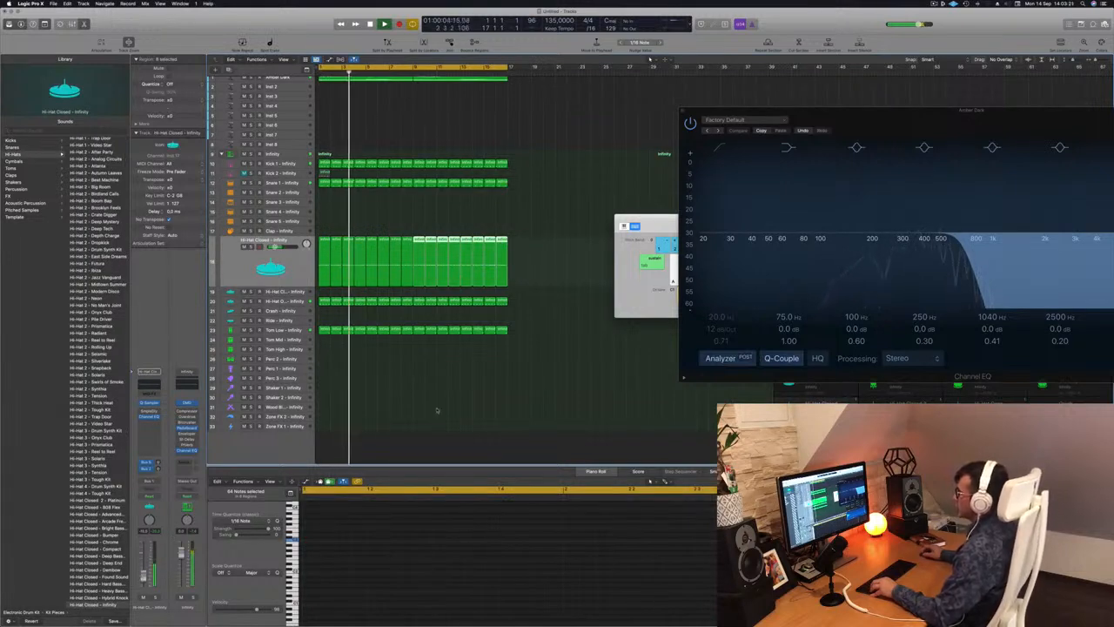
pyautogui.click(390, 391)
pyautogui.press('super+Left')
pyautogui.press('super+Left')
pyautogui.press('super+Left')
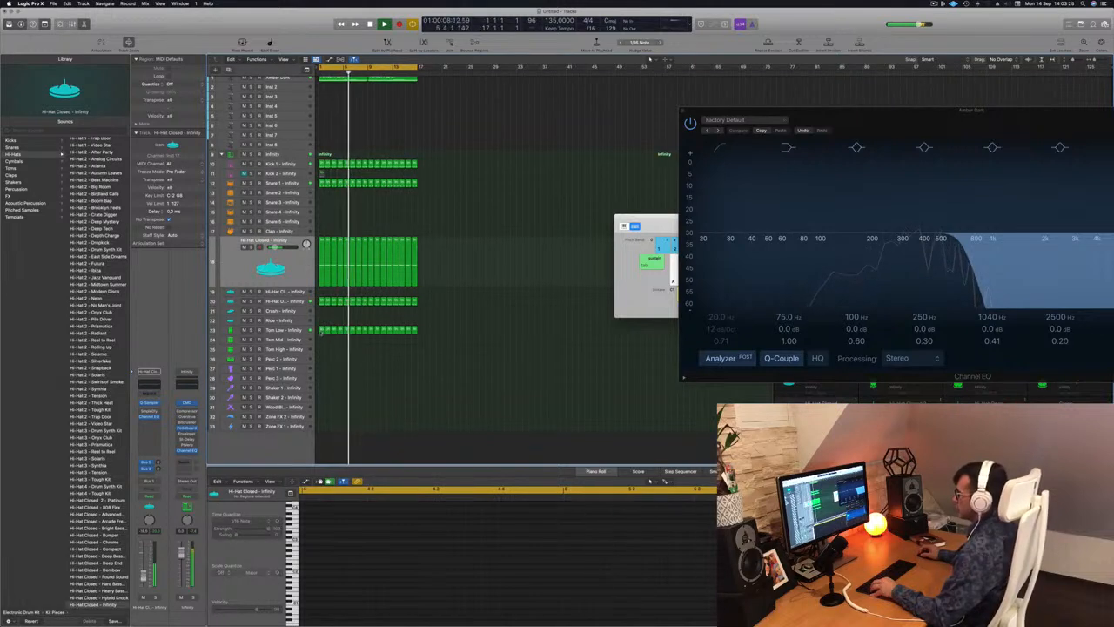
# Copy the first Tom Low region to the Perc 1 track and move its note to one sixteenth before beat 2.
pyautogui.click(322, 330)
pyautogui.moveTo(321, 330); pyautogui.dragTo(321, 369)
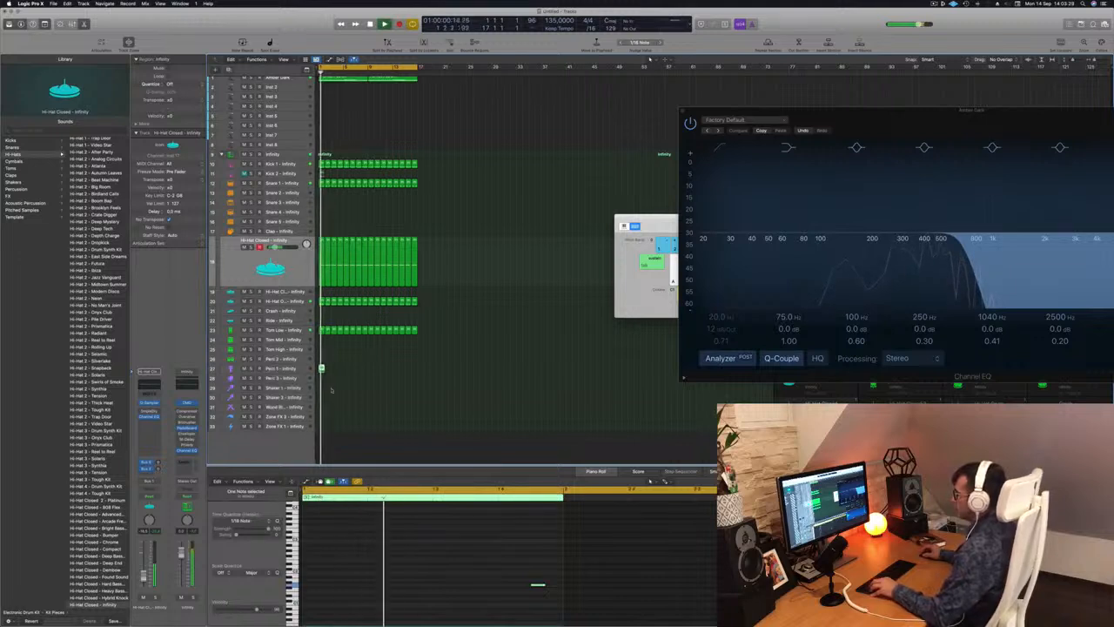
pyautogui.click(538, 585)
pyautogui.press('space')
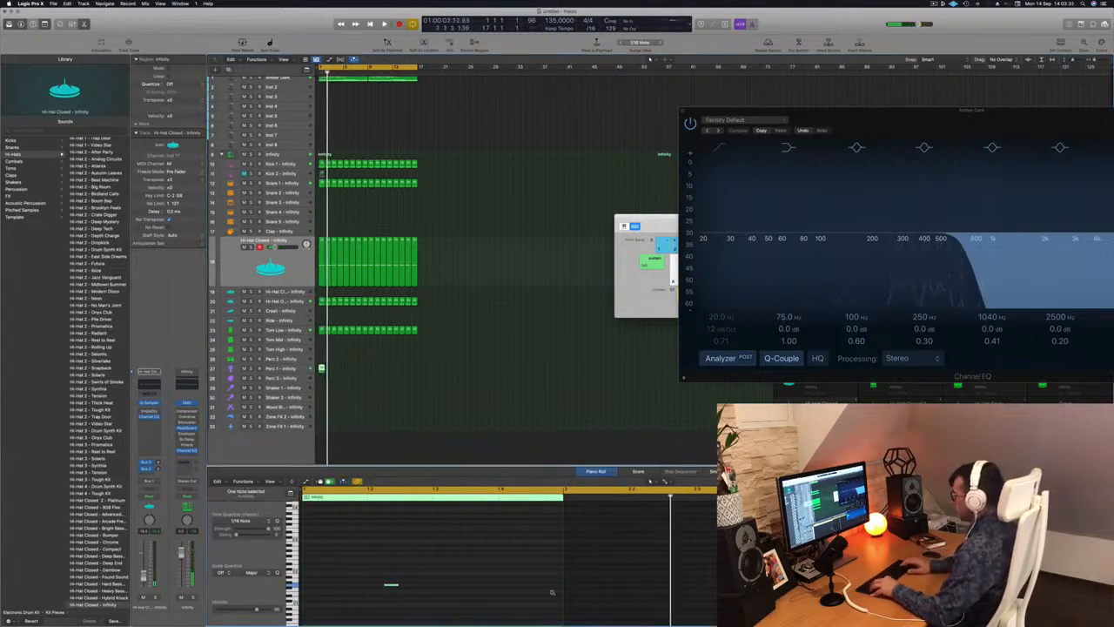
pyautogui.press('space')
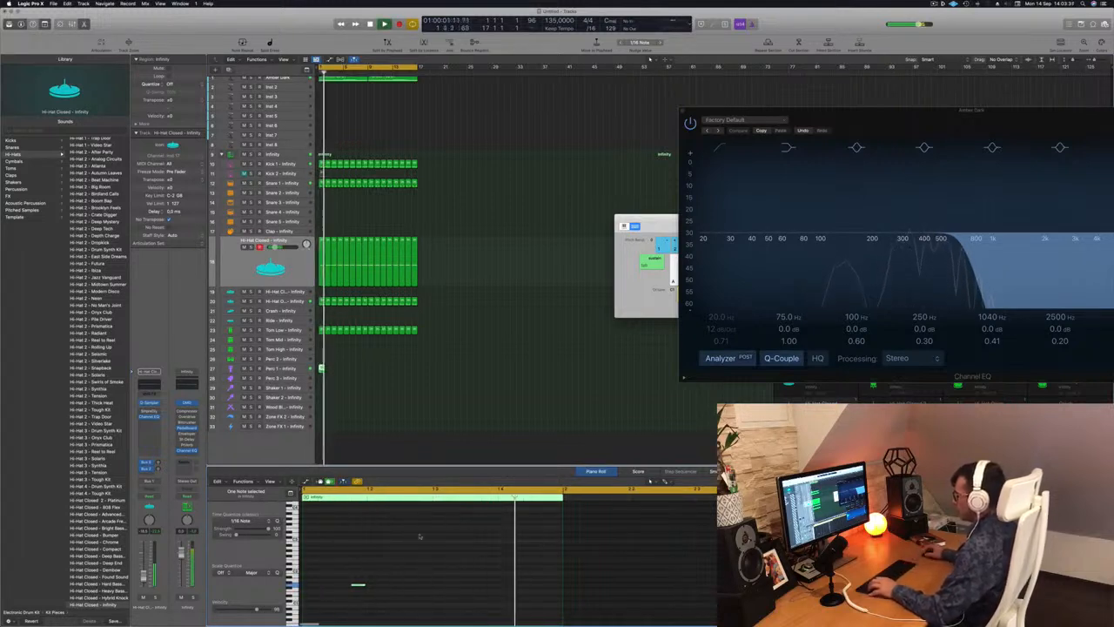
# Duplicate the Perc 1 note to just before beat 4 and onto beat 3, and repeat the region across both pad regions.
pyautogui.moveTo(356, 585); pyautogui.dragTo(489, 588)
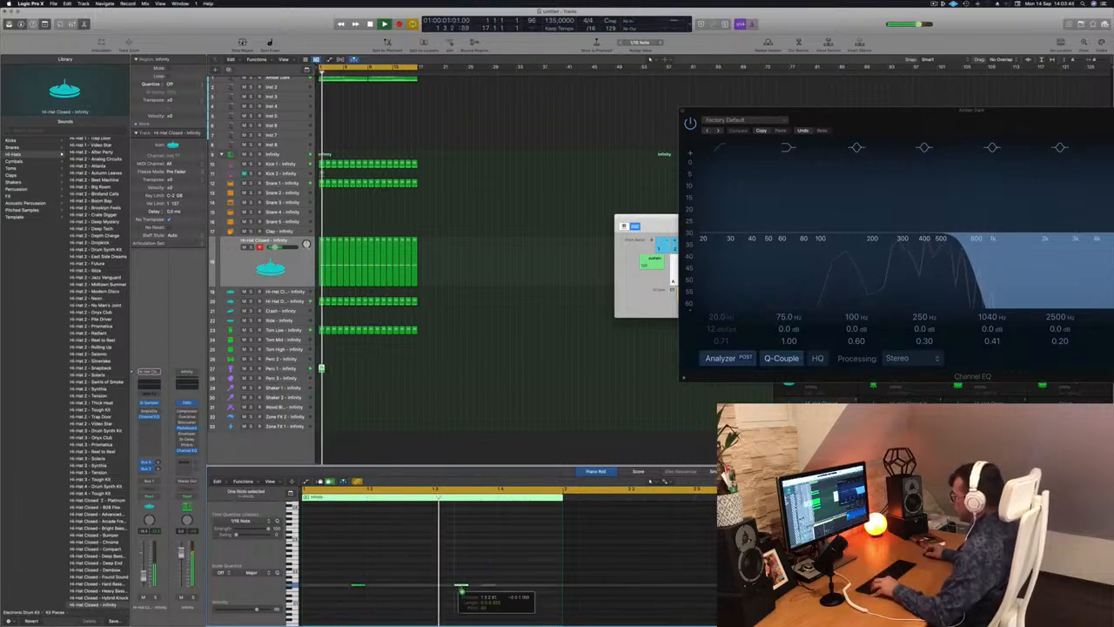
pyautogui.moveTo(490, 587); pyautogui.dragTo(440, 590)
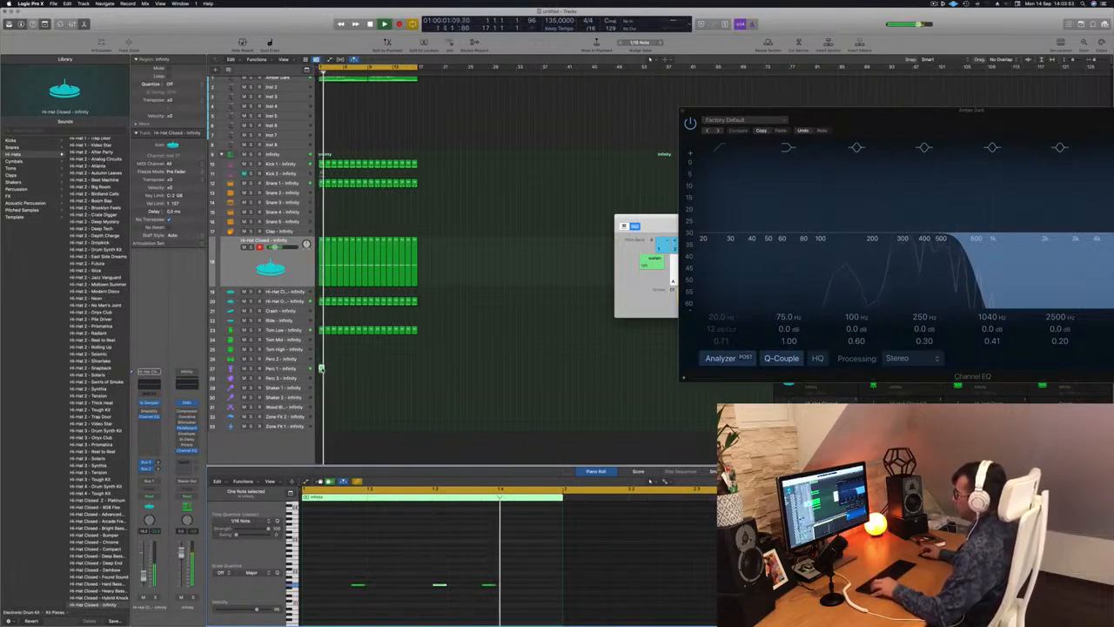
pyautogui.moveTo(322, 368); pyautogui.dragTo(328, 370)
pyautogui.moveTo(337, 375)
pyautogui.mouseDown()
pyautogui.moveTo(322, 369)
pyautogui.moveTo(341, 370)
pyautogui.mouseUp()
pyautogui.moveTo(354, 371)
pyautogui.mouseDown()
pyautogui.moveTo(322, 369)
pyautogui.moveTo(347, 370)
pyautogui.mouseUp()
pyautogui.moveTo(371, 372)
pyautogui.mouseDown()
pyautogui.moveTo(322, 369)
pyautogui.moveTo(371, 372)
pyautogui.mouseUp()
pyautogui.click(341, 398)
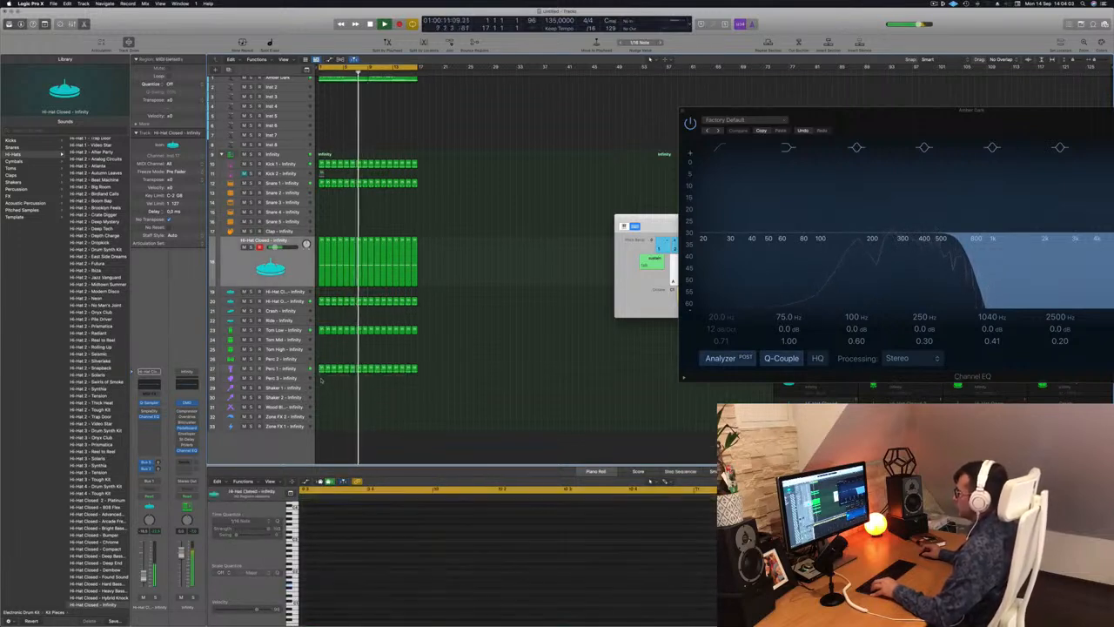
# Copy the first Perc 1 region to the Perc 2 track and shift its last two notes one beat later.
pyautogui.click(322, 369)
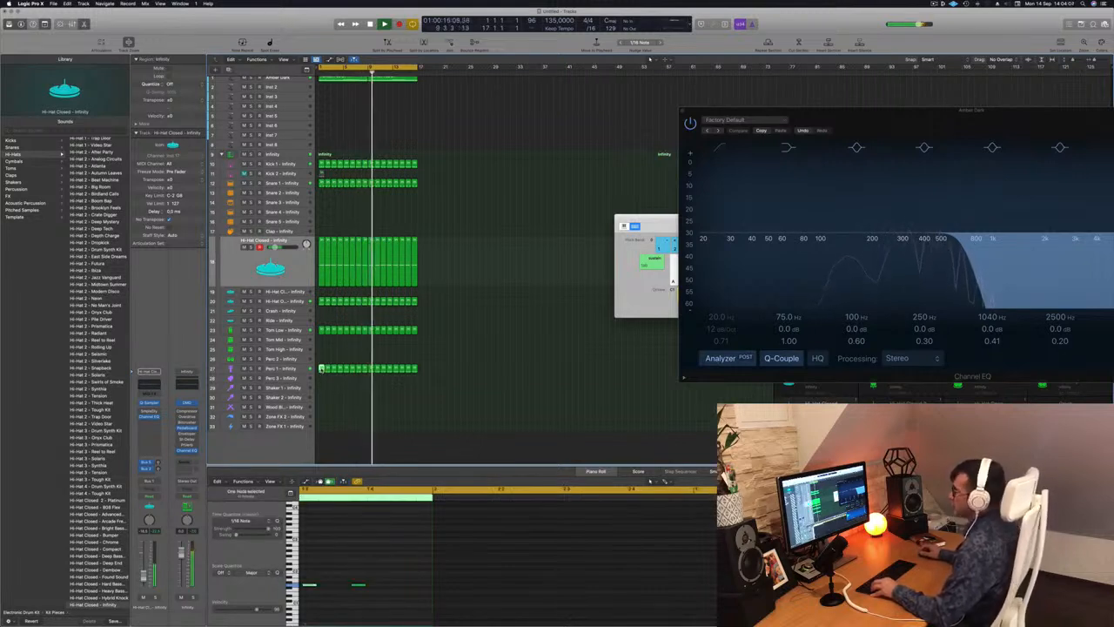
pyautogui.click(314, 349)
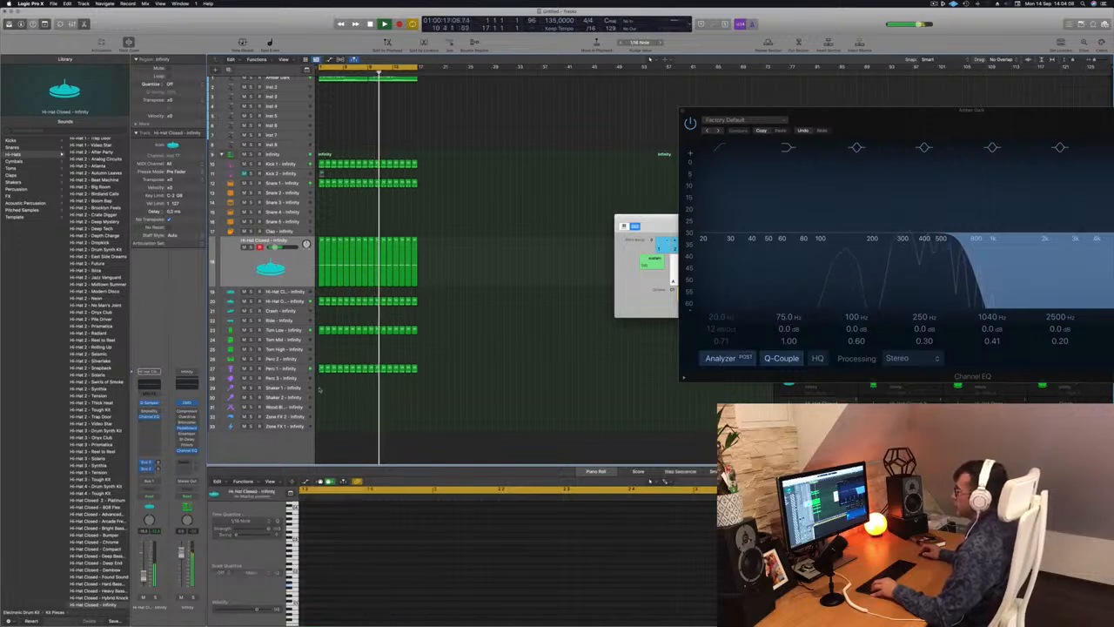
pyautogui.click(321, 369)
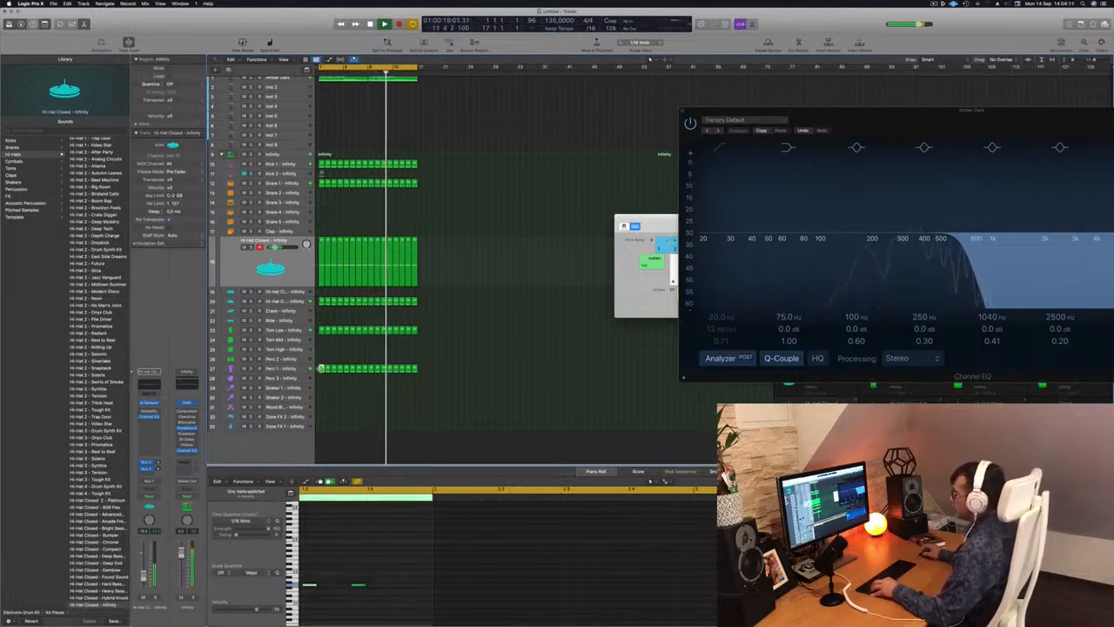
pyautogui.moveTo(321, 369); pyautogui.dragTo(321, 359)
pyautogui.press('space')
pyautogui.press('space')
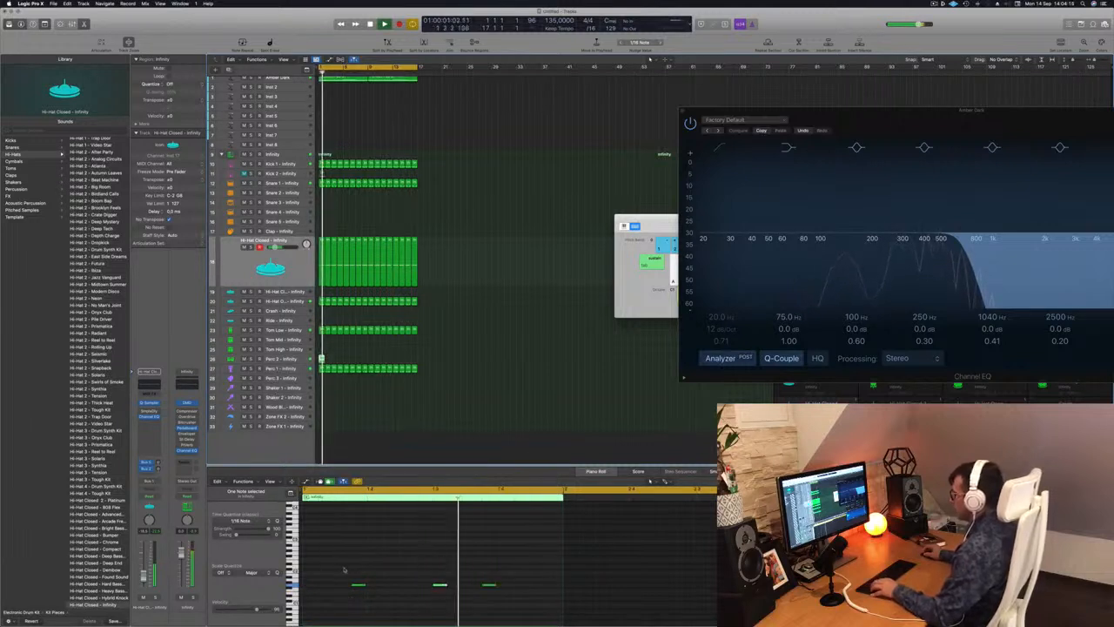
pyautogui.moveTo(342, 570); pyautogui.dragTo(497, 593)
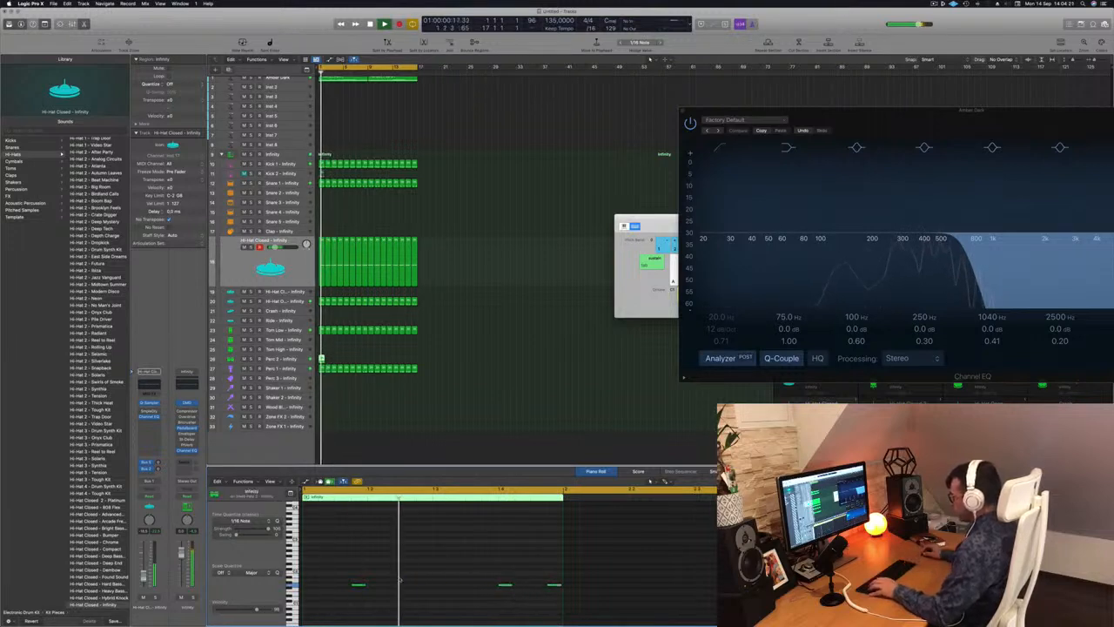
# Raise the pitch of all three Perc 2 notes by ear, a few semitones at a time, during playback.
pyautogui.click(354, 585)
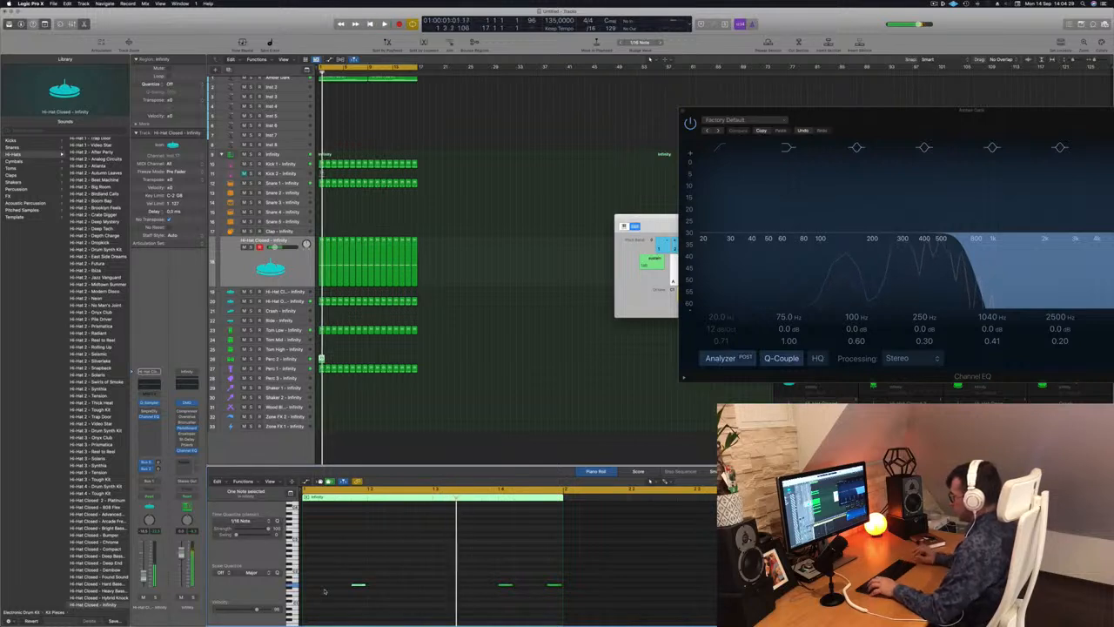
pyautogui.moveTo(343, 574); pyautogui.dragTo(558, 604)
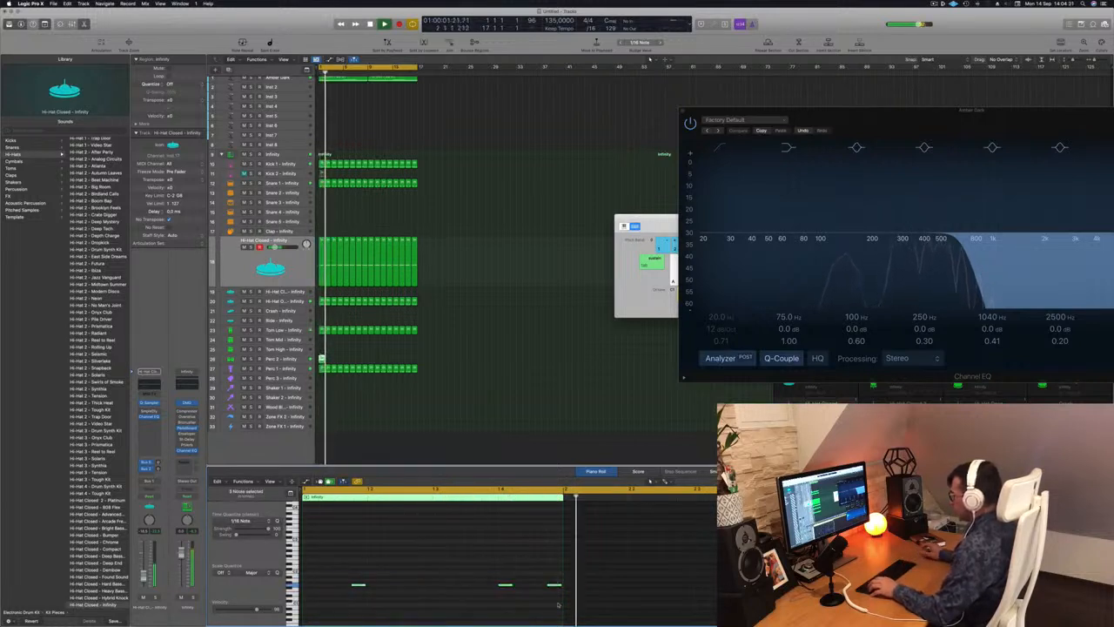
pyautogui.hotkey('alt', 'Up')
pyautogui.hotkey('alt', 'Up')
pyautogui.hotkey('alt', 'Up')
pyautogui.hotkey('alt', 'Up')
pyautogui.hotkey('alt', 'Up')
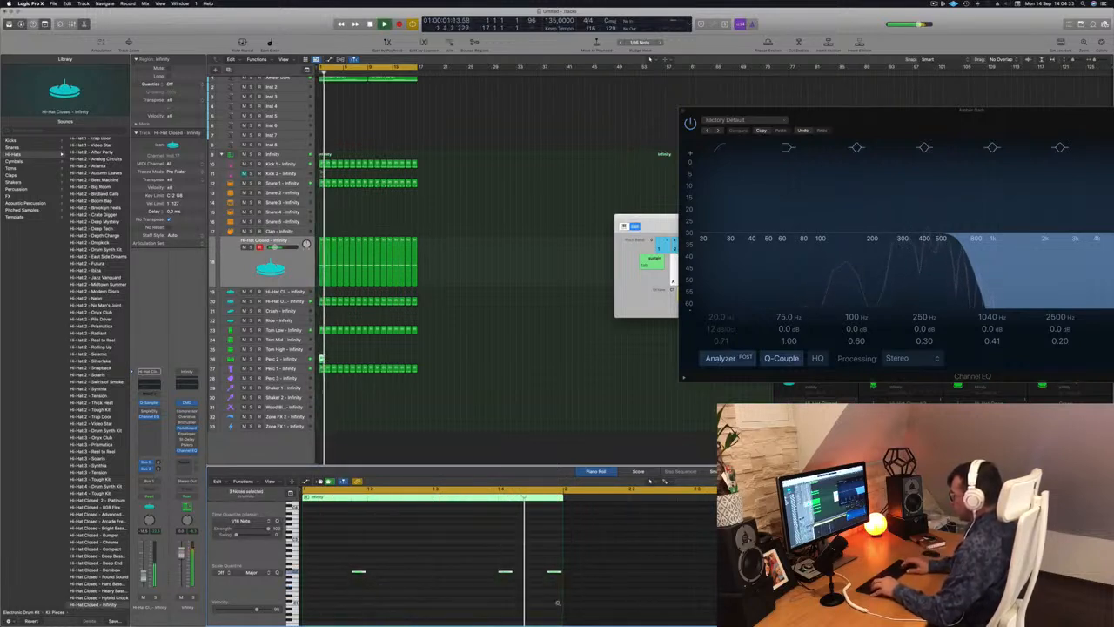
pyautogui.press('space')
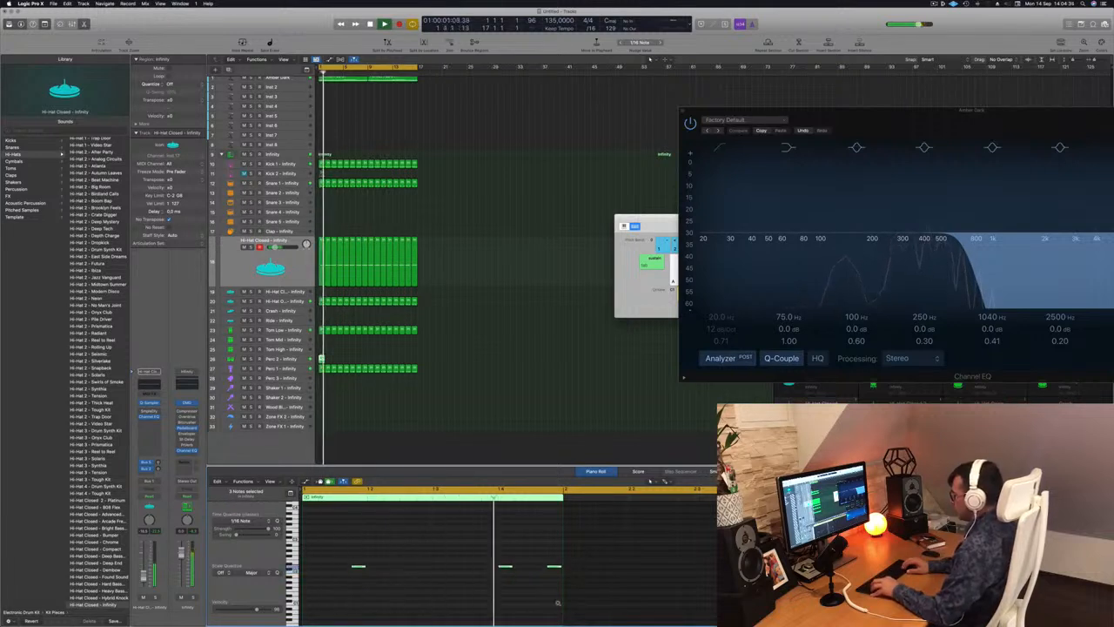
pyautogui.hotkey('alt', 'Up')
pyautogui.hotkey('alt', 'Up')
pyautogui.hotkey('alt', 'Up')
pyautogui.hotkey('alt', 'Up')
pyautogui.hotkey('alt', 'Up')
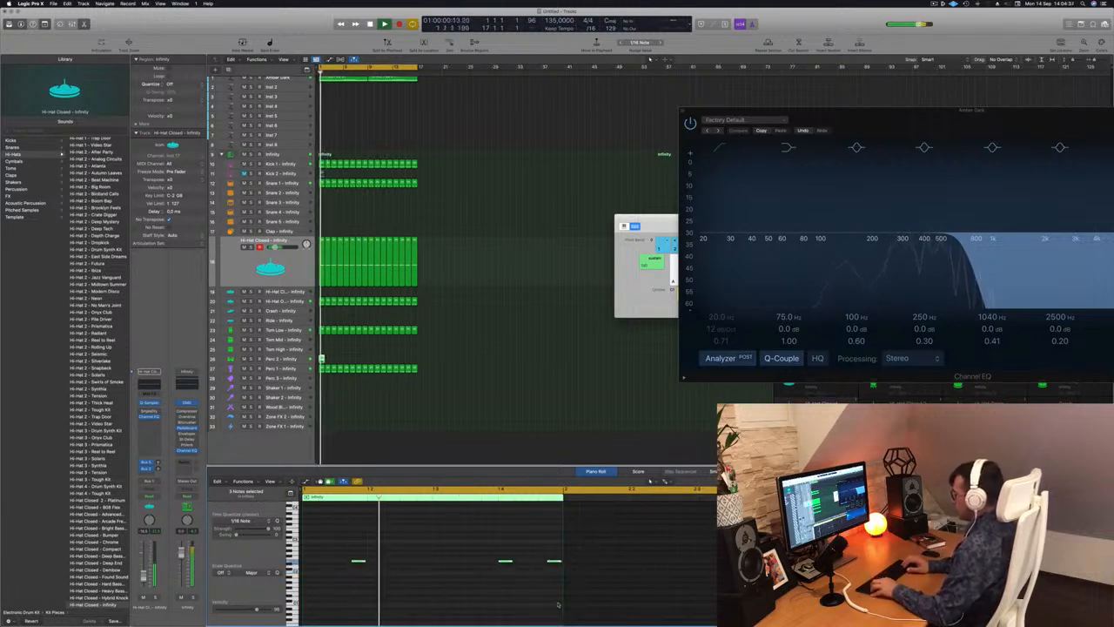
pyautogui.hotkey('alt', 'Up')
pyautogui.hotkey('alt', 'Up')
pyautogui.hotkey('alt', 'Up')
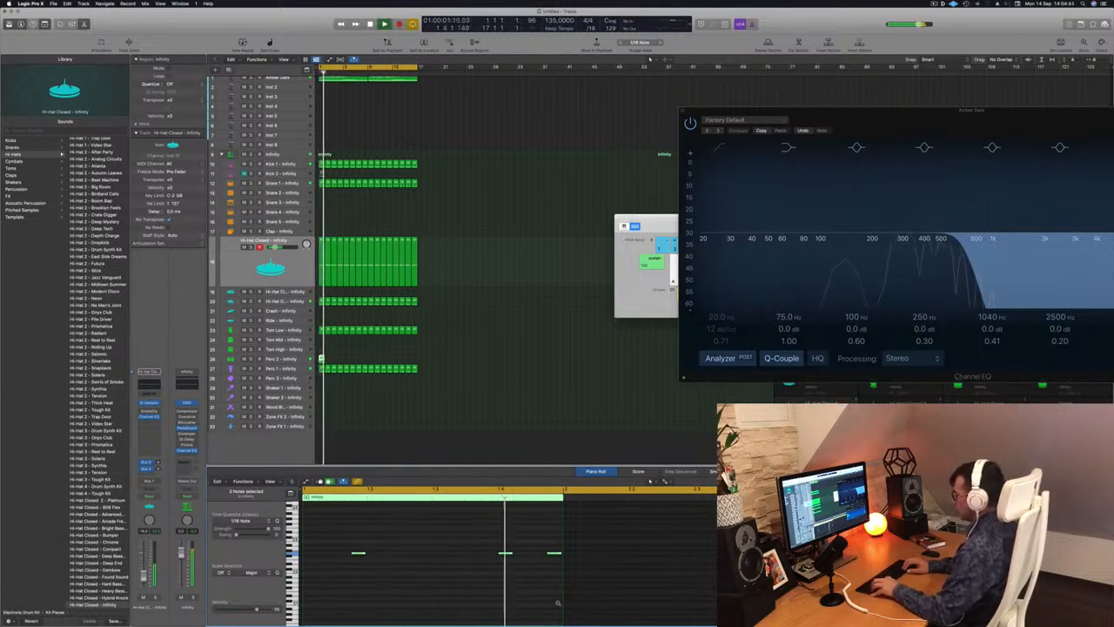
pyautogui.hotkey('alt', 'Up')
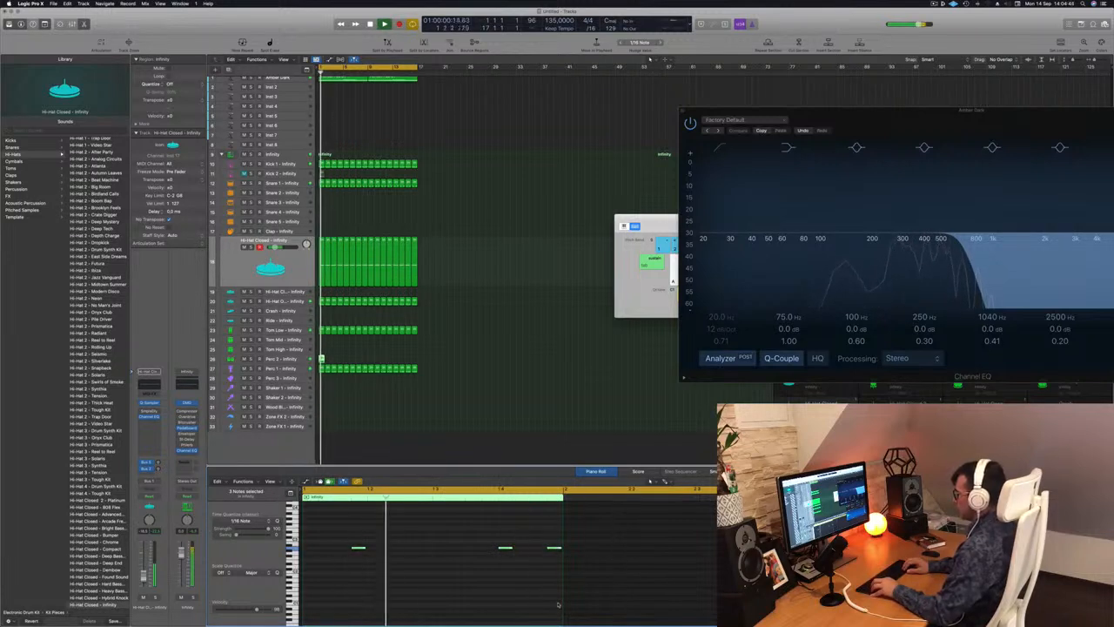
pyautogui.hotkey('alt', 'Up')
pyautogui.press('Return')
pyautogui.hotkey('alt', 'Up')
pyautogui.hotkey('alt', 'Up')
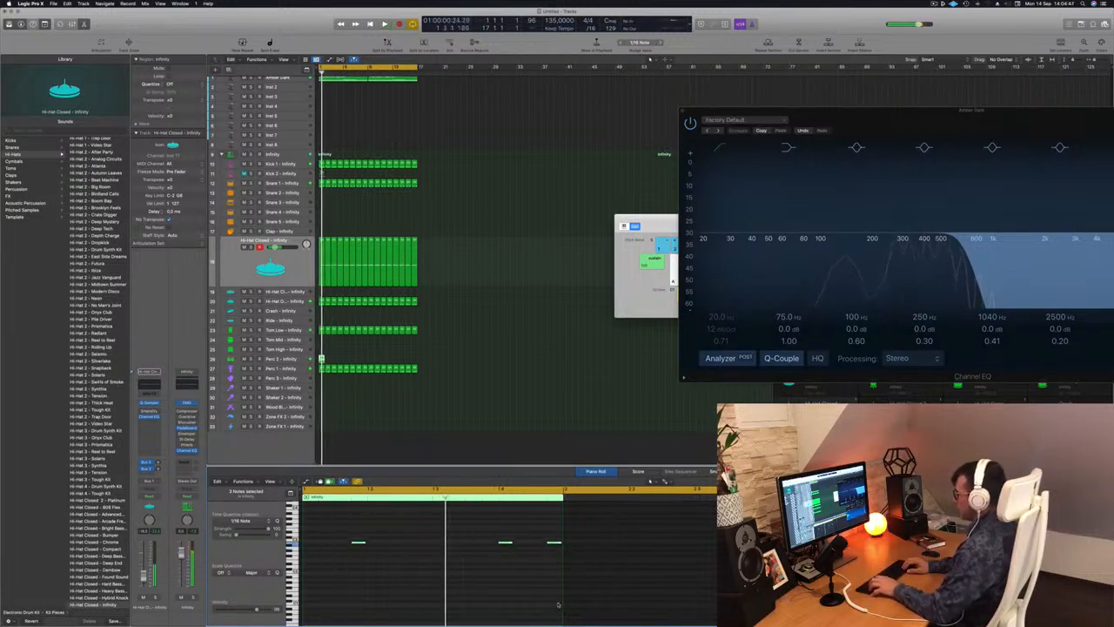
pyautogui.press('Return')
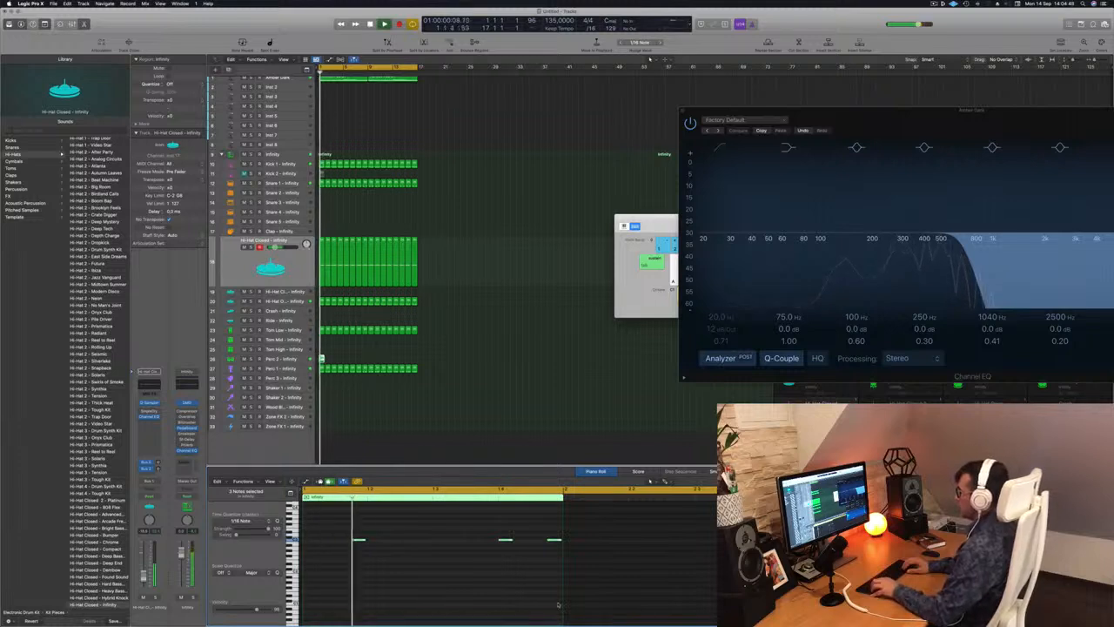
pyautogui.hotkey('alt', 'Up')
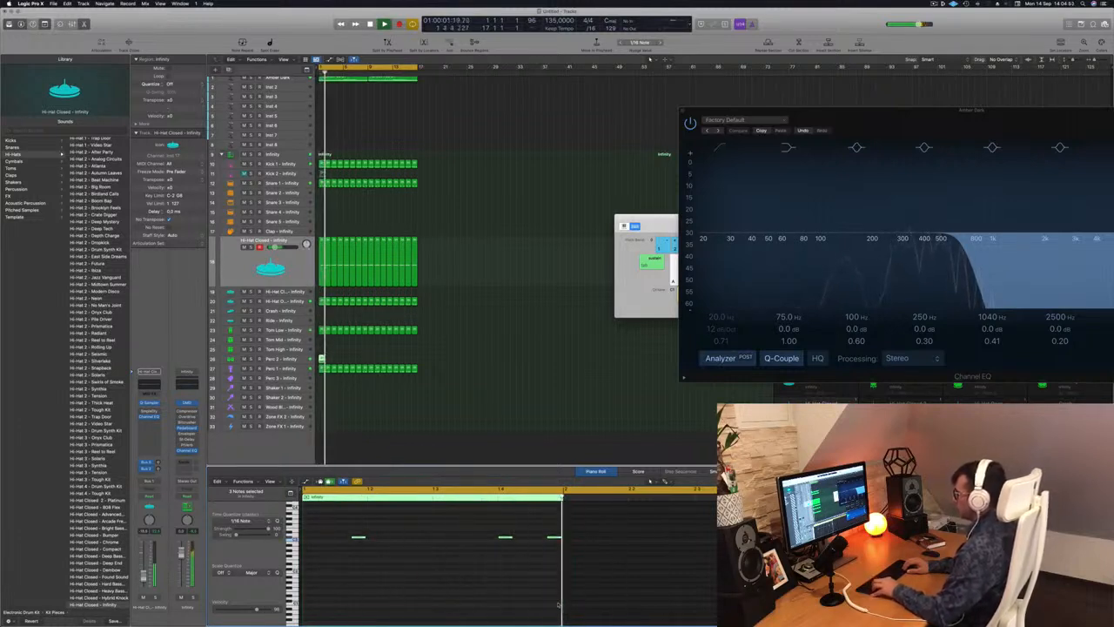
pyautogui.hotkey('alt', 'Up')
pyautogui.press('Return')
pyautogui.hotkey('alt', 'Up')
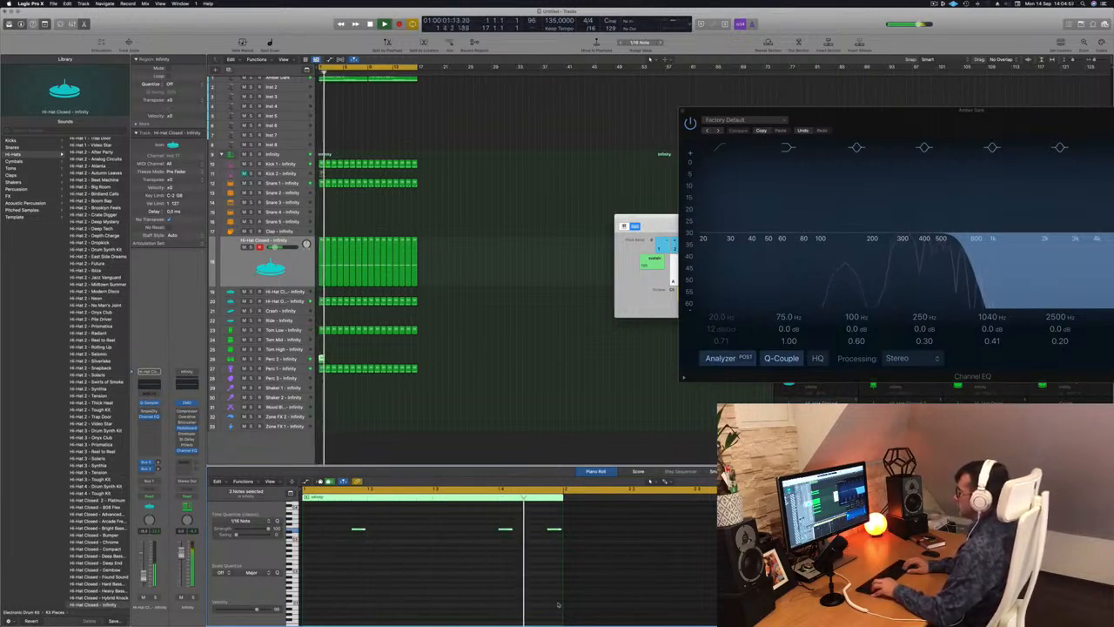
# Move the edited Perc 2 region to the start of the Tom High track and play it back.
pyautogui.press('Return')
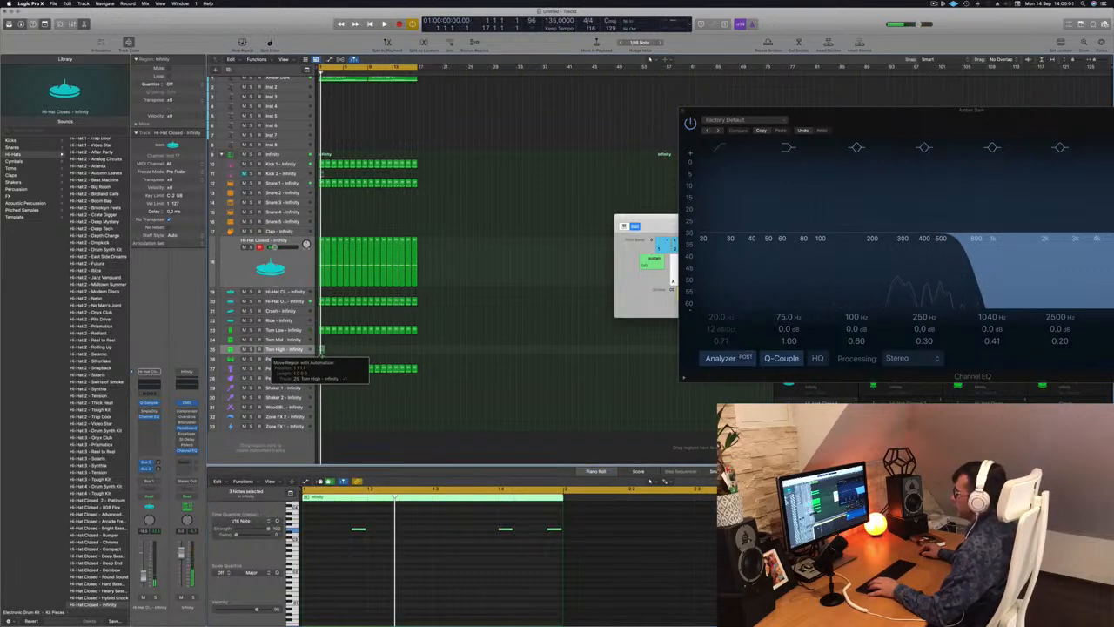
pyautogui.click(349, 543)
pyautogui.press('space')
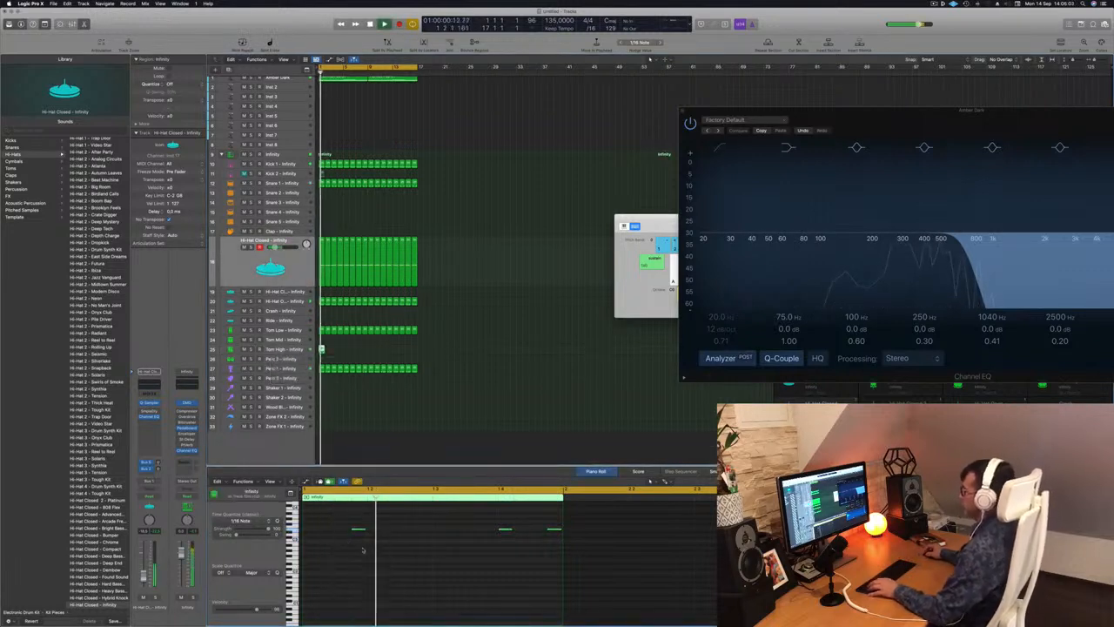
# Adjust the pitch of all three Tom High notes down and back up by ear, checking each change in playback.
pyautogui.press('super+Left')
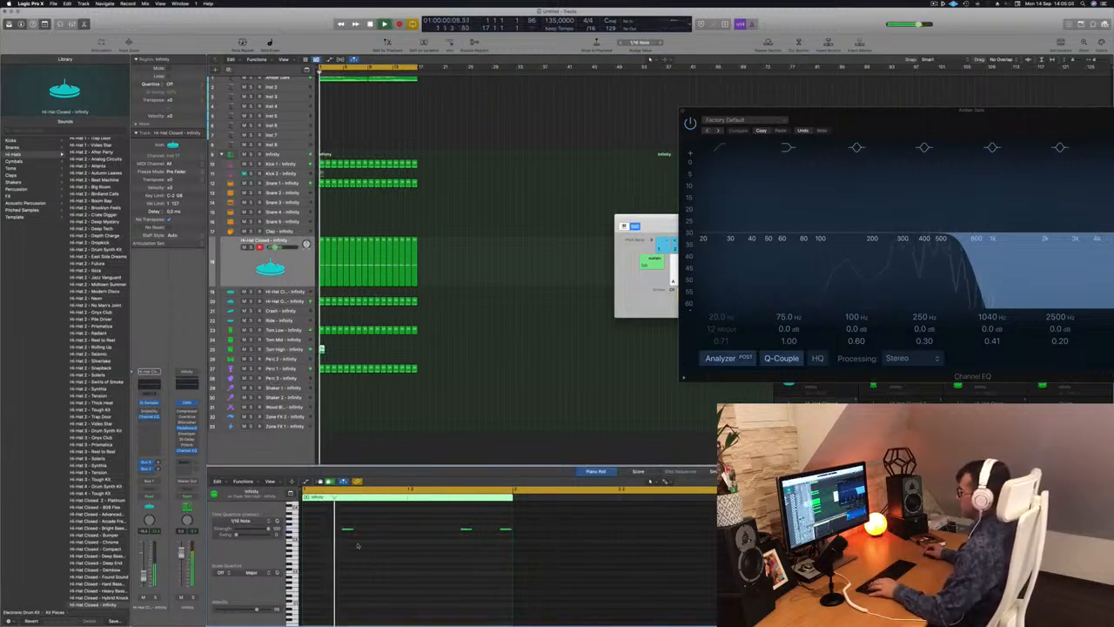
pyautogui.moveTo(336, 517); pyautogui.dragTo(508, 553)
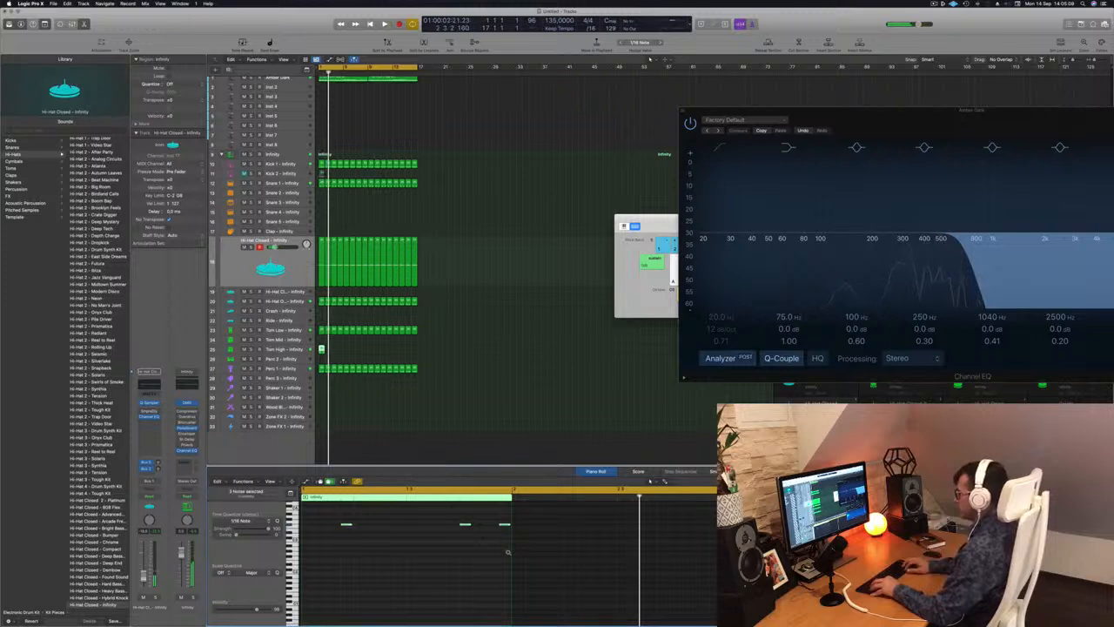
pyautogui.hotkey('alt', 'Down')
pyautogui.hotkey('alt', 'Down')
pyautogui.press('space')
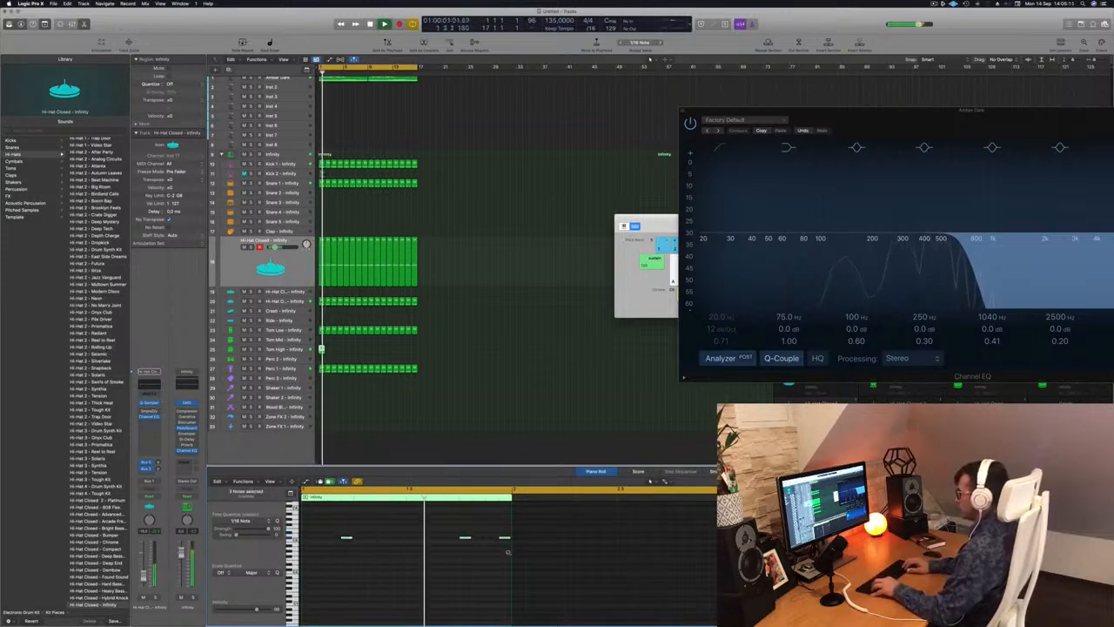
pyautogui.press('space')
pyautogui.hotkey('alt', 'Down')
pyautogui.press('space')
pyautogui.hotkey('alt', 'Up')
pyautogui.hotkey('alt', 'Up')
pyautogui.hotkey('alt', 'Up')
pyautogui.hotkey('alt', 'Up')
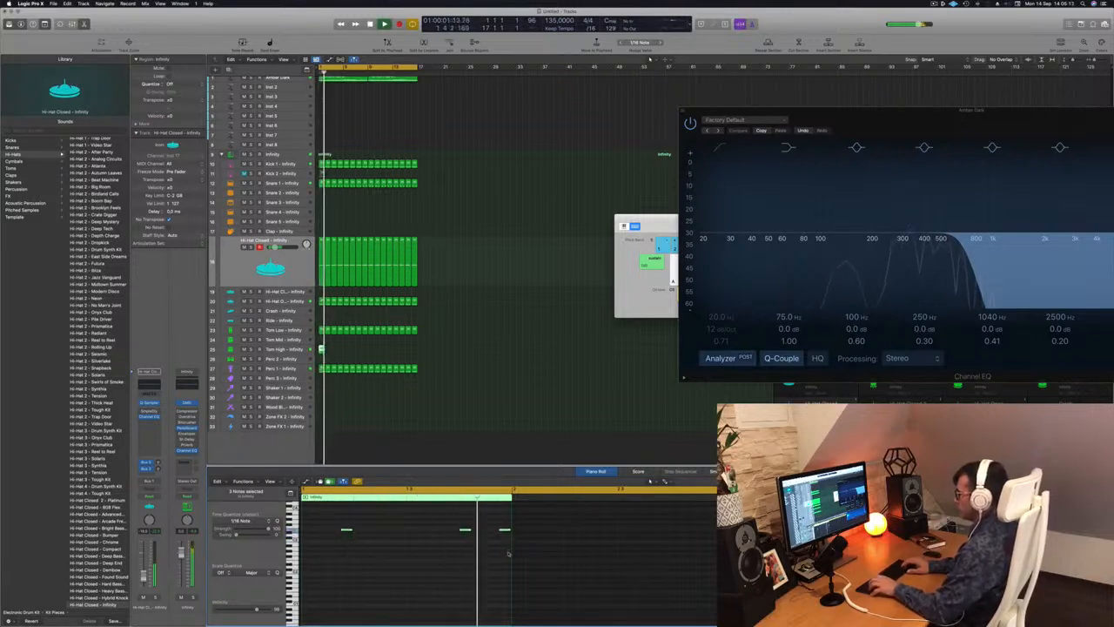
pyautogui.press('space')
pyautogui.press('space')
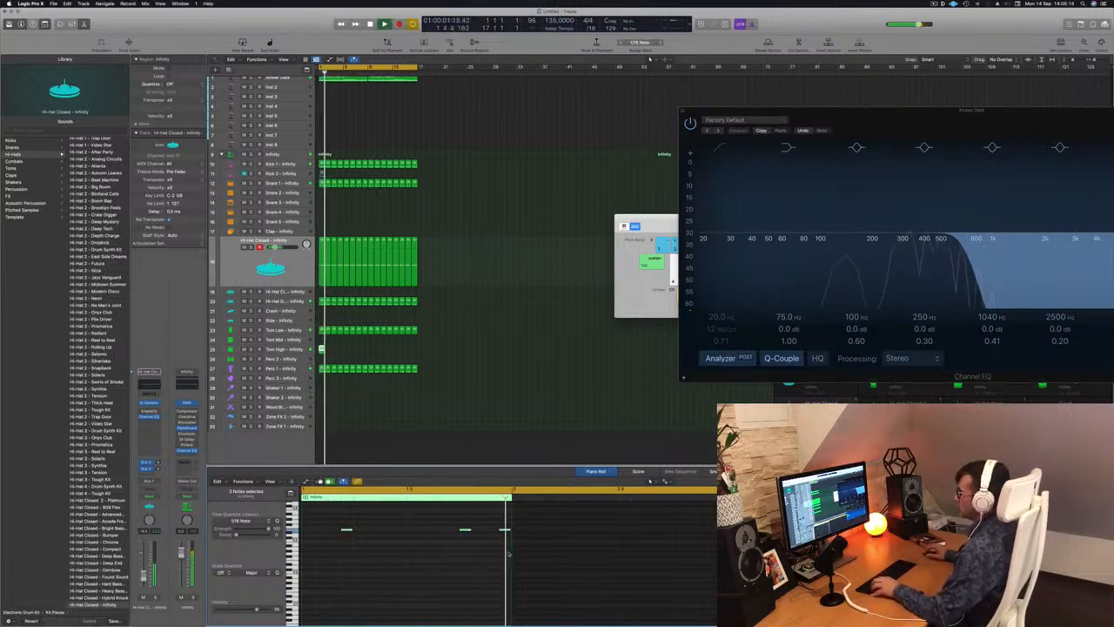
pyautogui.press('space')
pyautogui.press('space')
# Repeat the Tom High region along its track across both pad regions.
pyautogui.moveTo(321, 349); pyautogui.dragTo(380, 358)
pyautogui.click(224, 349)
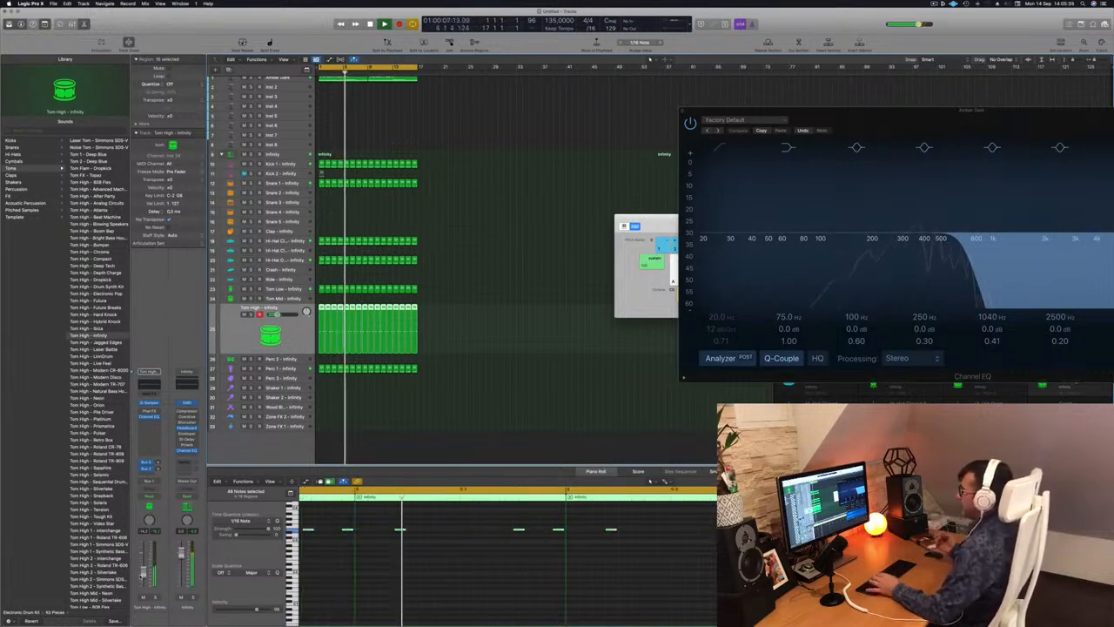
pyautogui.click(450, 389)
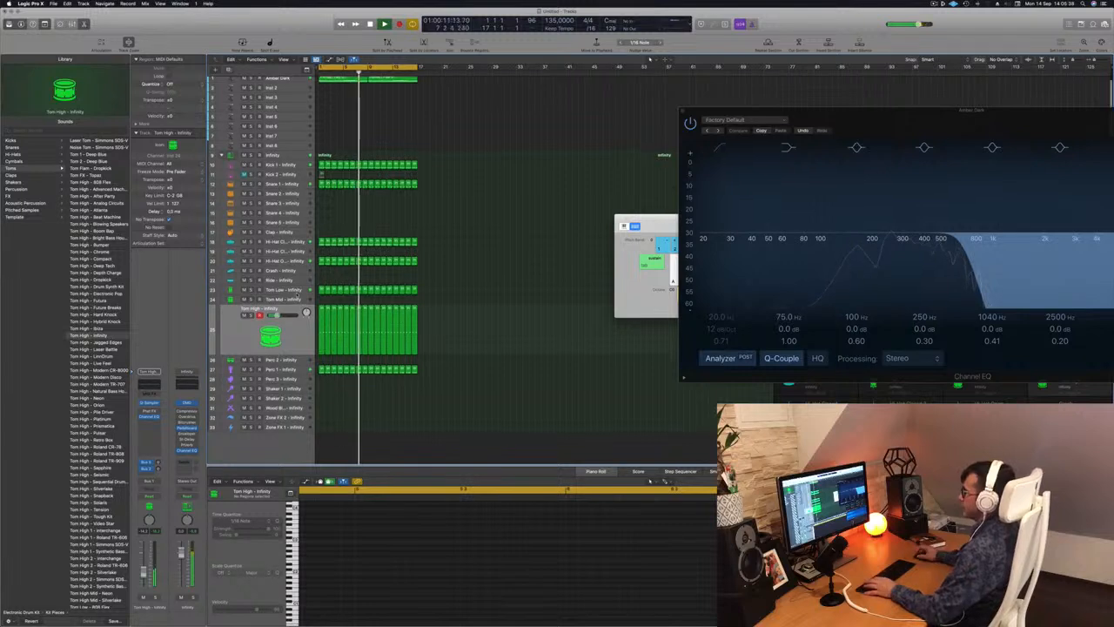
# Copy the first Snare 1 region to the Snare 2 track, keeping only its last note, shifted slightly later near the bar's end.
pyautogui.scroll(2, 328, 202)
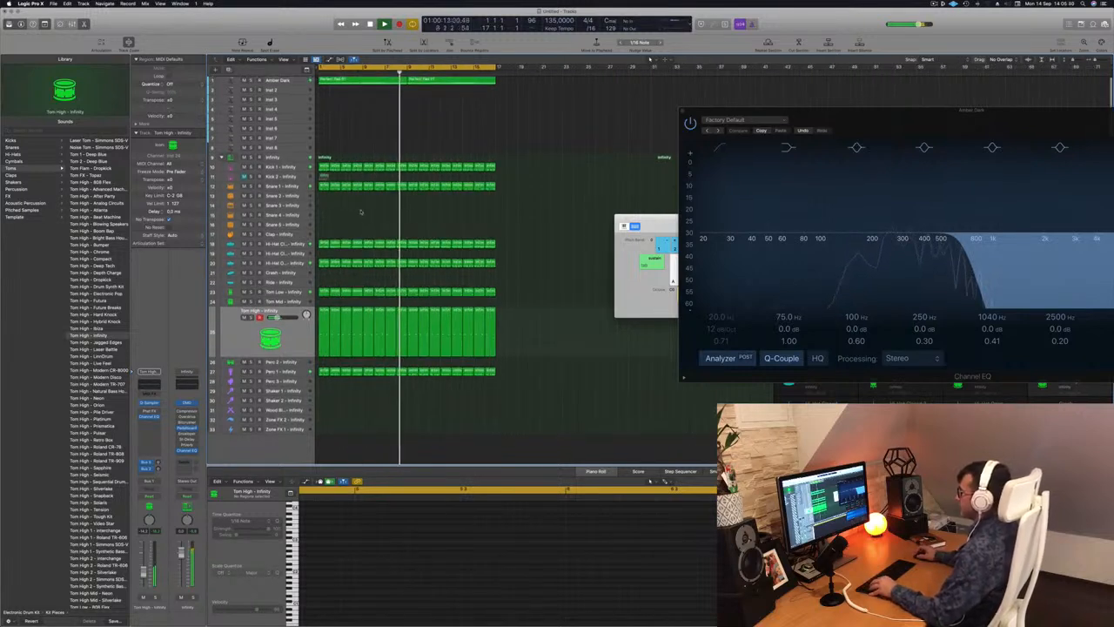
pyautogui.click(323, 186)
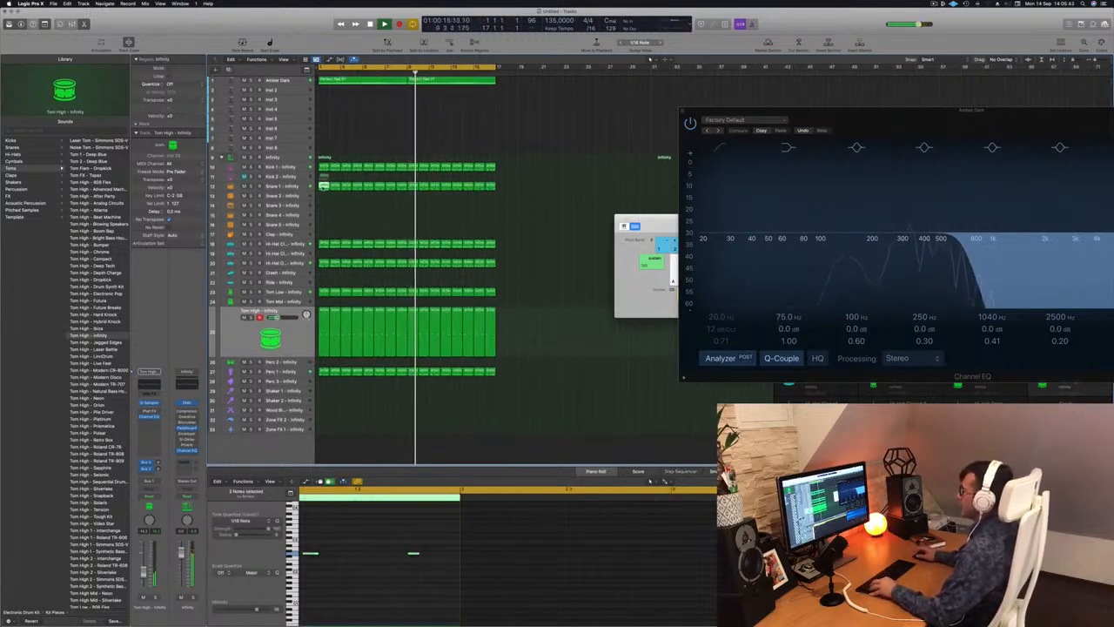
pyautogui.moveTo(323, 186)
pyautogui.mouseDown()
pyautogui.moveTo(323, 229)
pyautogui.moveTo(322, 205)
pyautogui.mouseUp()
pyautogui.press('Return')
pyautogui.scroll(-2, 388, 559)
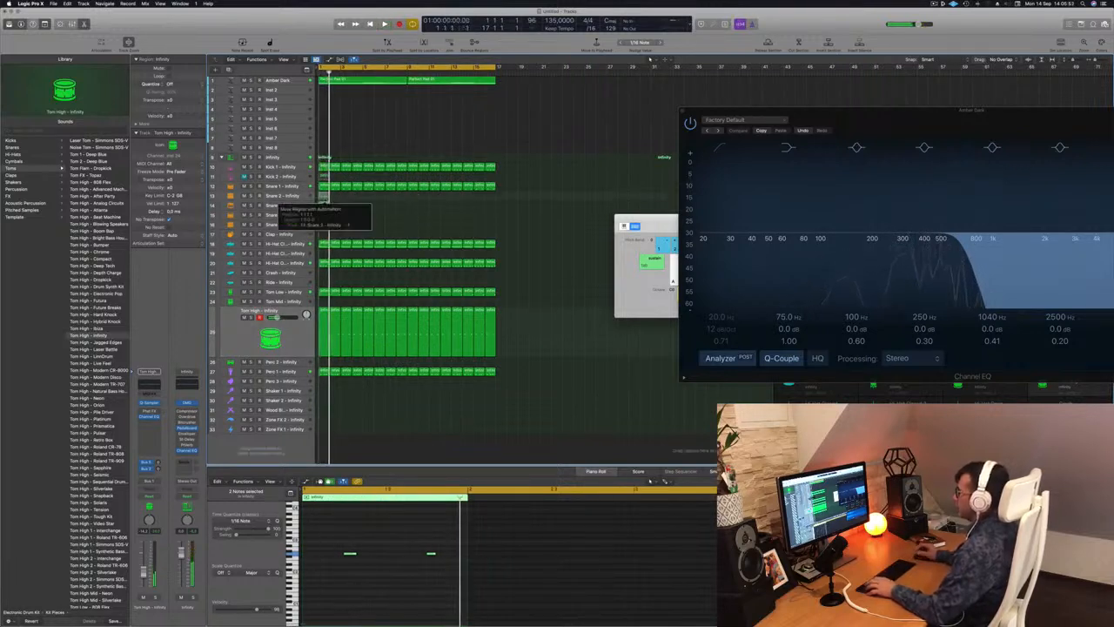
pyautogui.moveTo(326, 198)
pyautogui.mouseDown()
pyautogui.moveTo(329, 224)
pyautogui.moveTo(326, 198)
pyautogui.mouseUp()
pyautogui.click(349, 553)
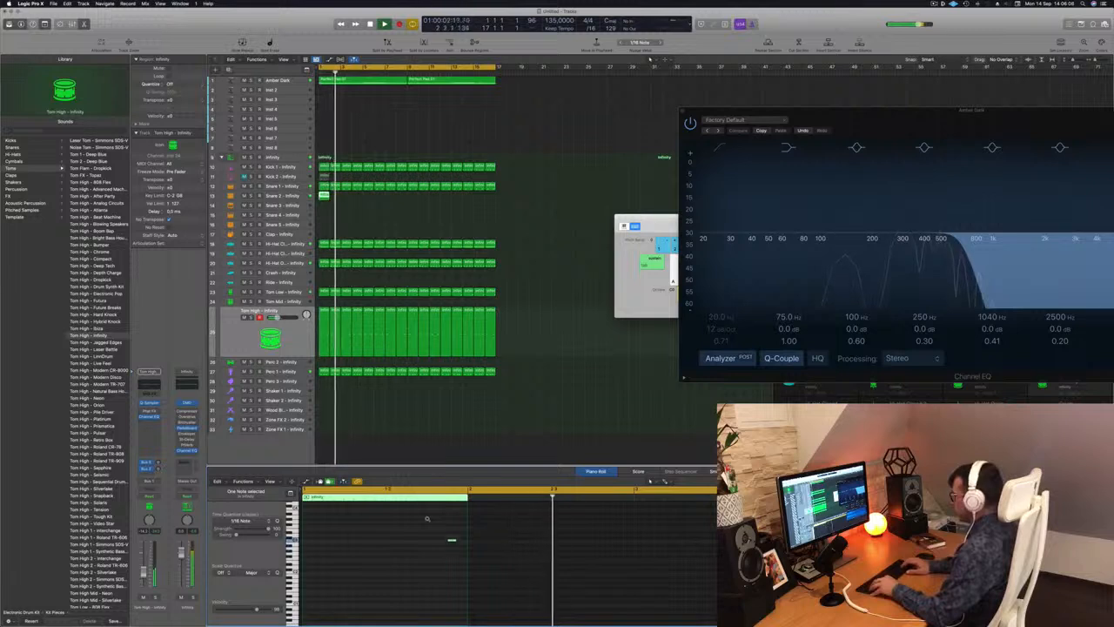
# Raise the pitch of the single Snare 2 note by ear, replaying from the start after each change.
pyautogui.hotkey('alt', 'Up')
pyautogui.press('Return')
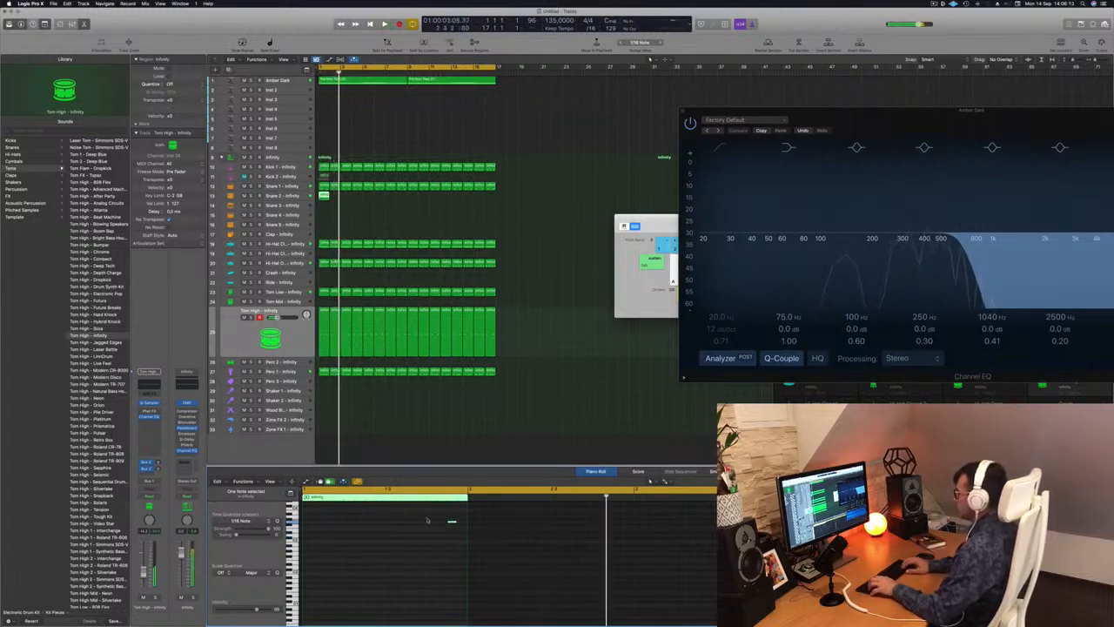
pyautogui.press('Return')
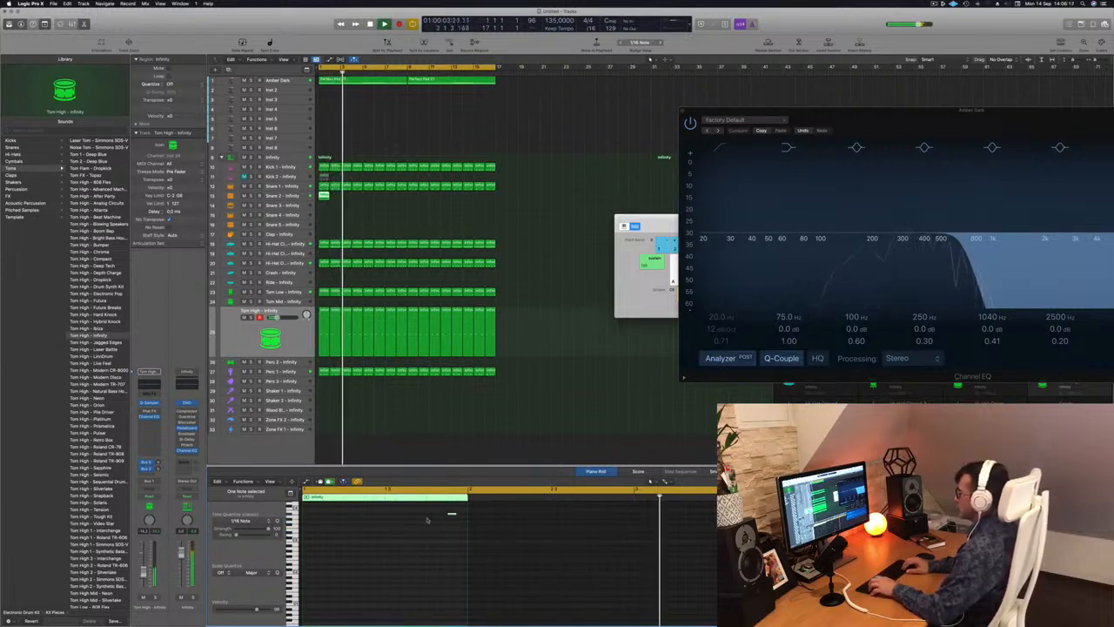
pyautogui.press('Return')
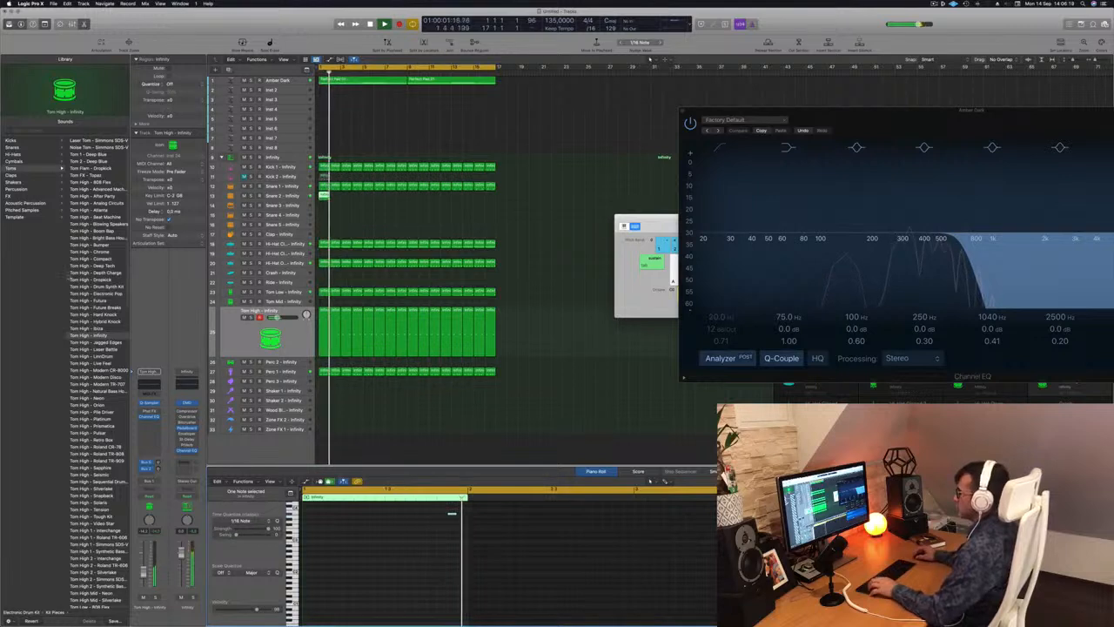
pyautogui.press('Return')
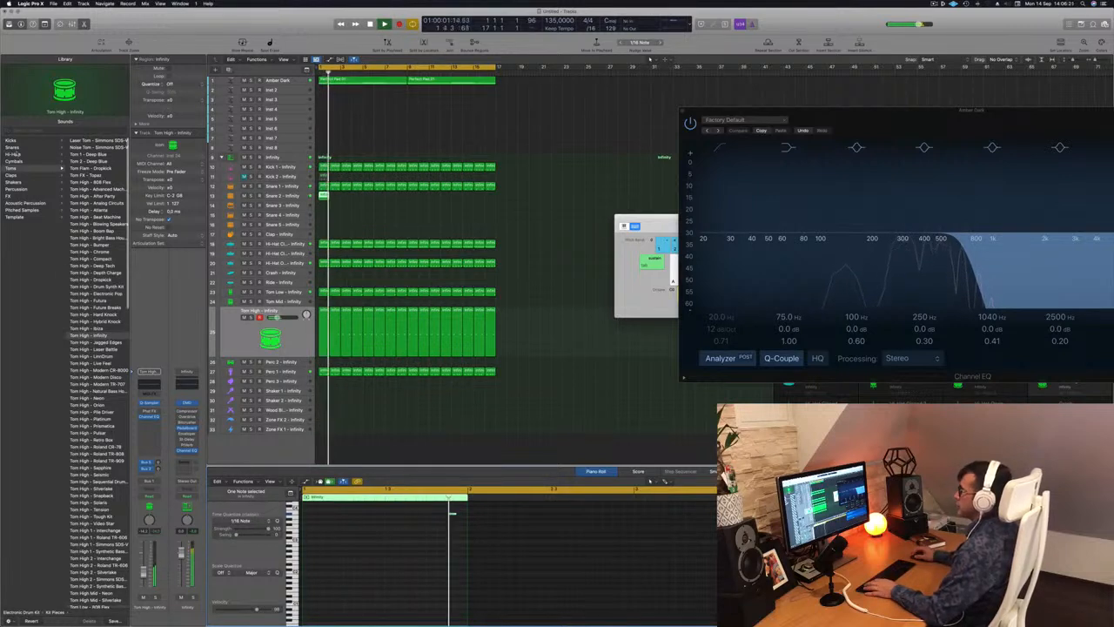
pyautogui.click(13, 147)
pyautogui.click(92, 141)
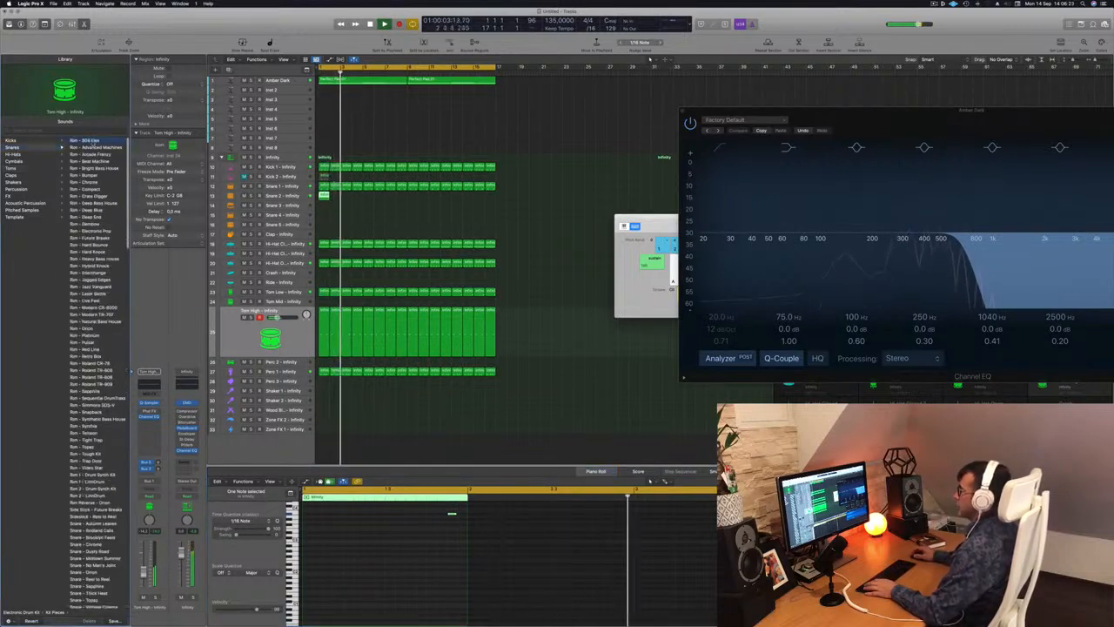
pyautogui.press('Return')
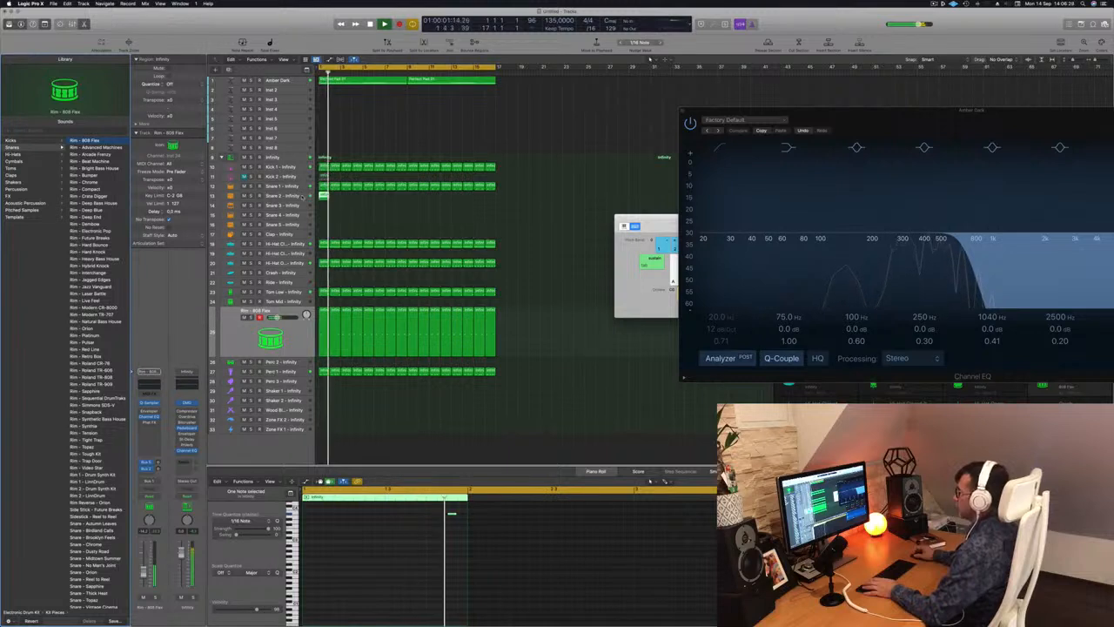
pyautogui.click(290, 344)
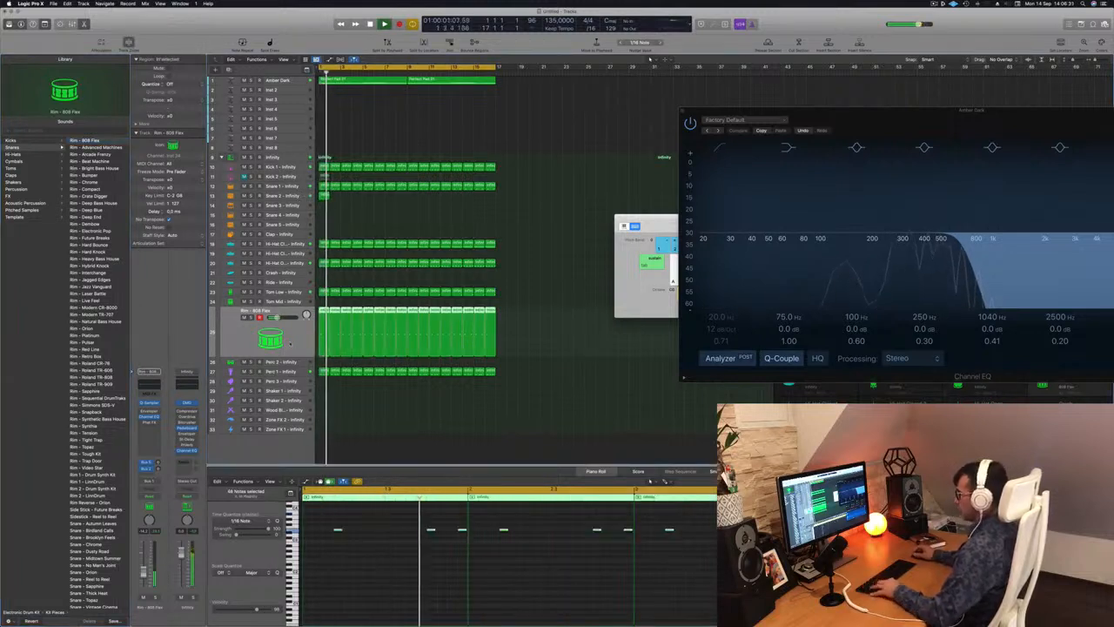
pyautogui.press('super+z')
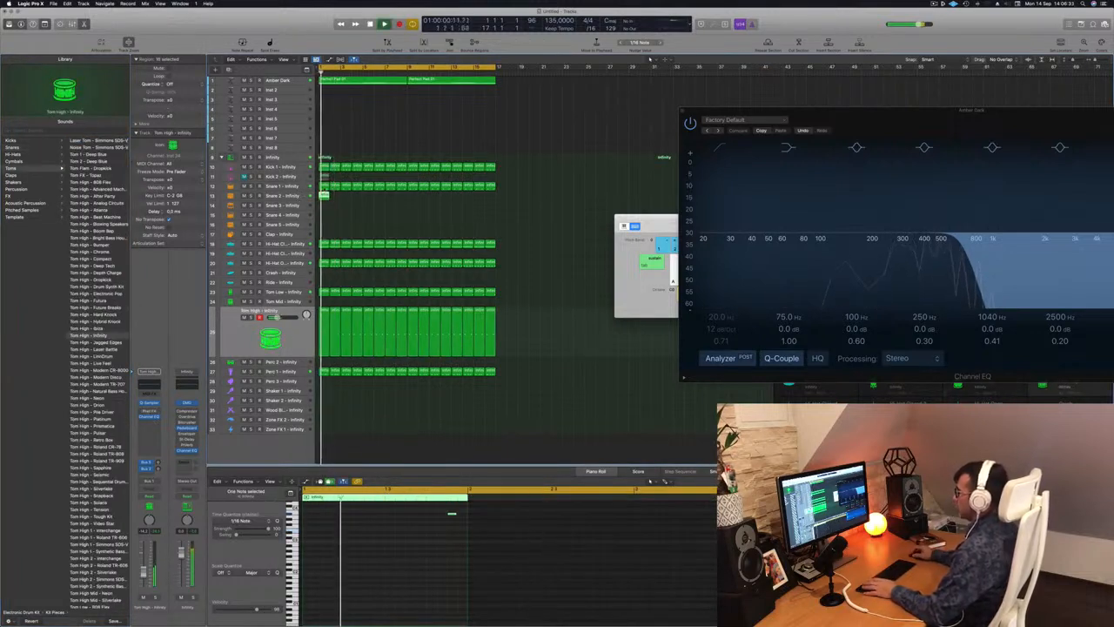
# Load the Rim - 808 Flex sound on the Snare 2 track and retune its note lower by ear during playback.
pyautogui.click(294, 195)
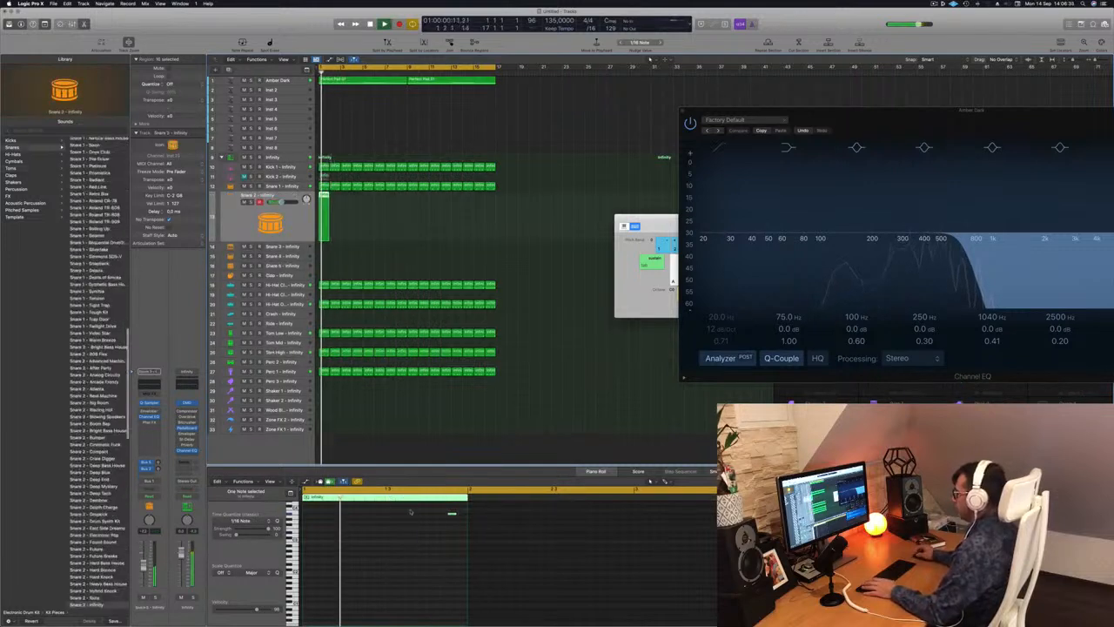
pyautogui.moveTo(411, 509); pyautogui.dragTo(526, 546)
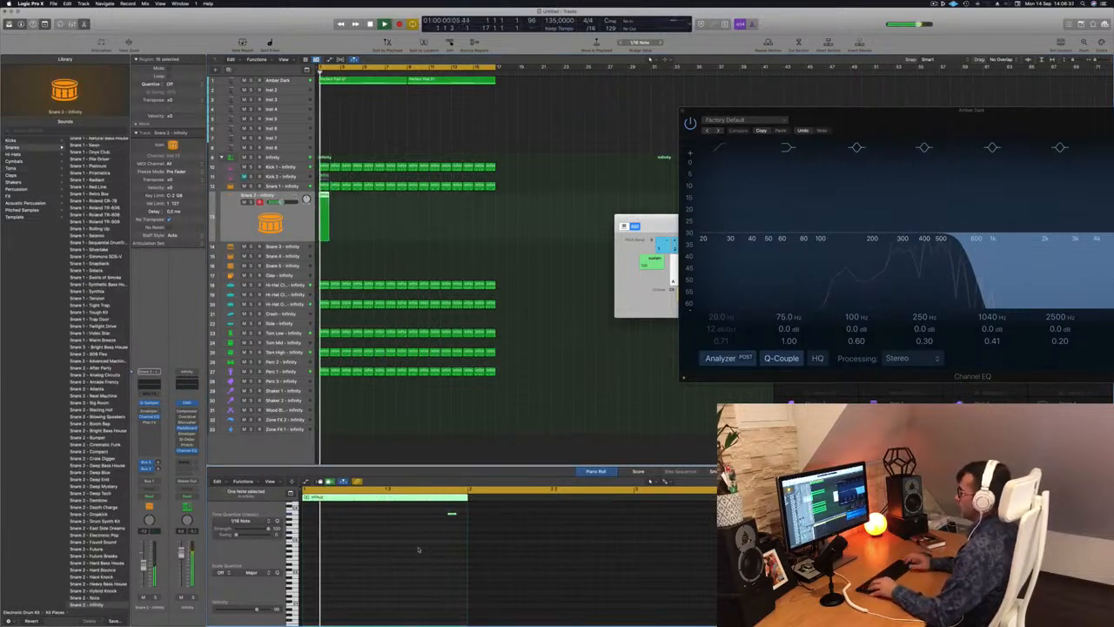
pyautogui.scroll(15, 99, 374)
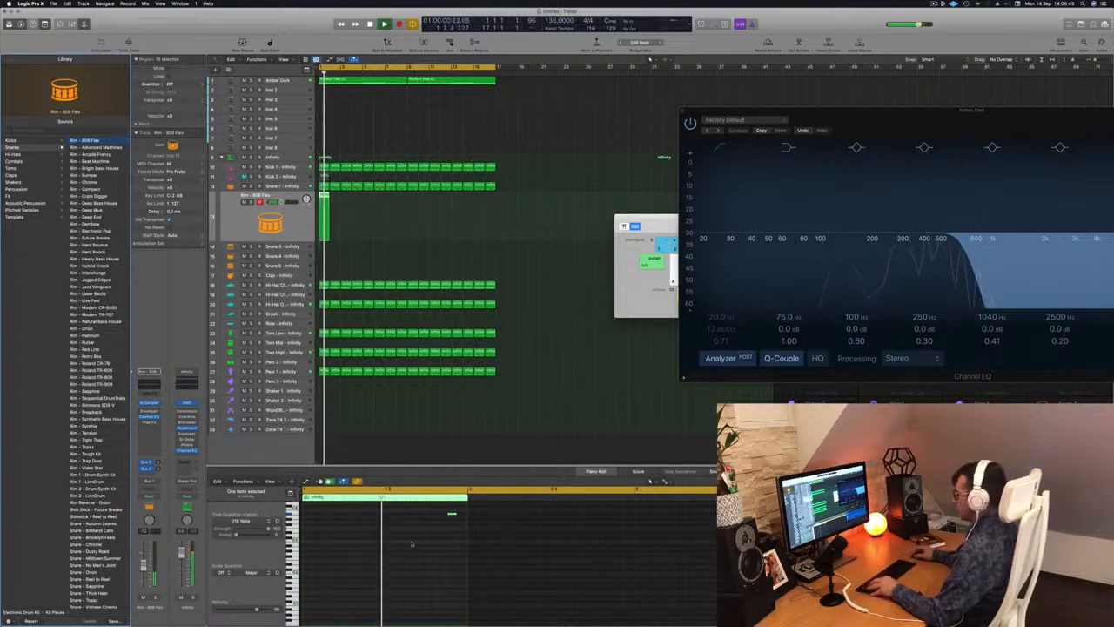
pyautogui.moveTo(413, 546); pyautogui.dragTo(461, 511)
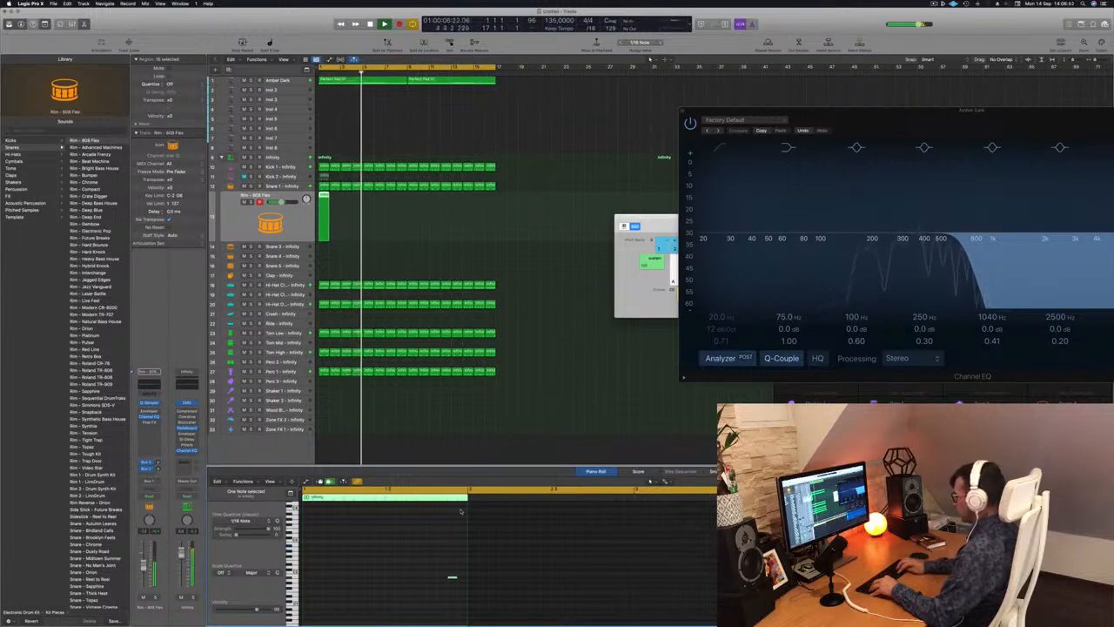
pyautogui.hotkey('alt', 'shift', 'Up')
pyautogui.press('Return')
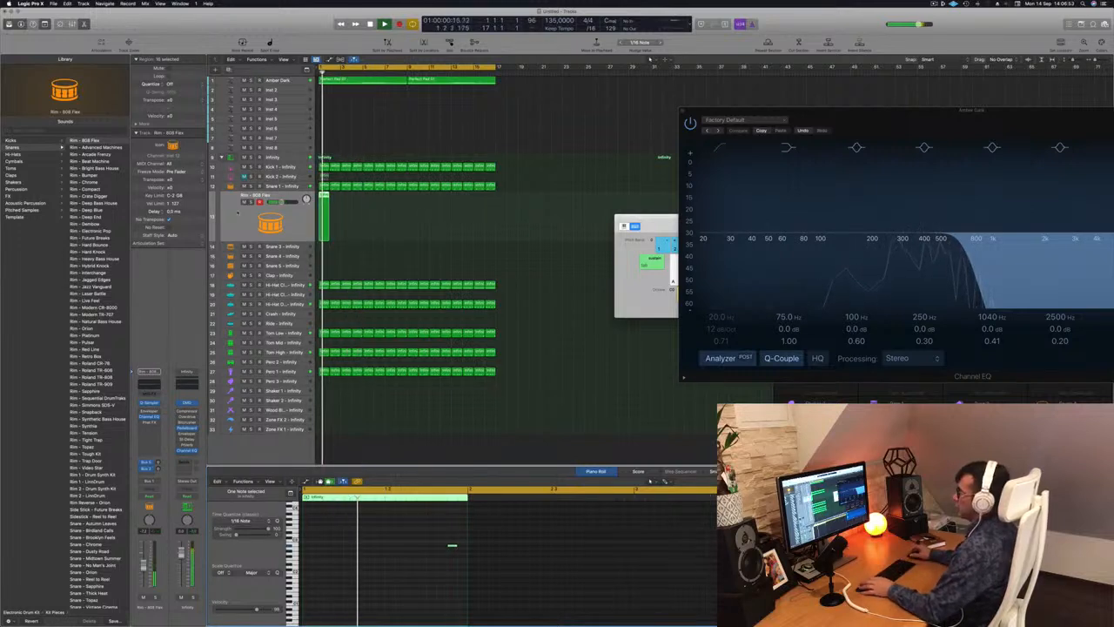
# Audition Rim - Advanced Machines on the same track, settle on Rim - Arcade Frenzy and play it from the start.
pyautogui.click(102, 149)
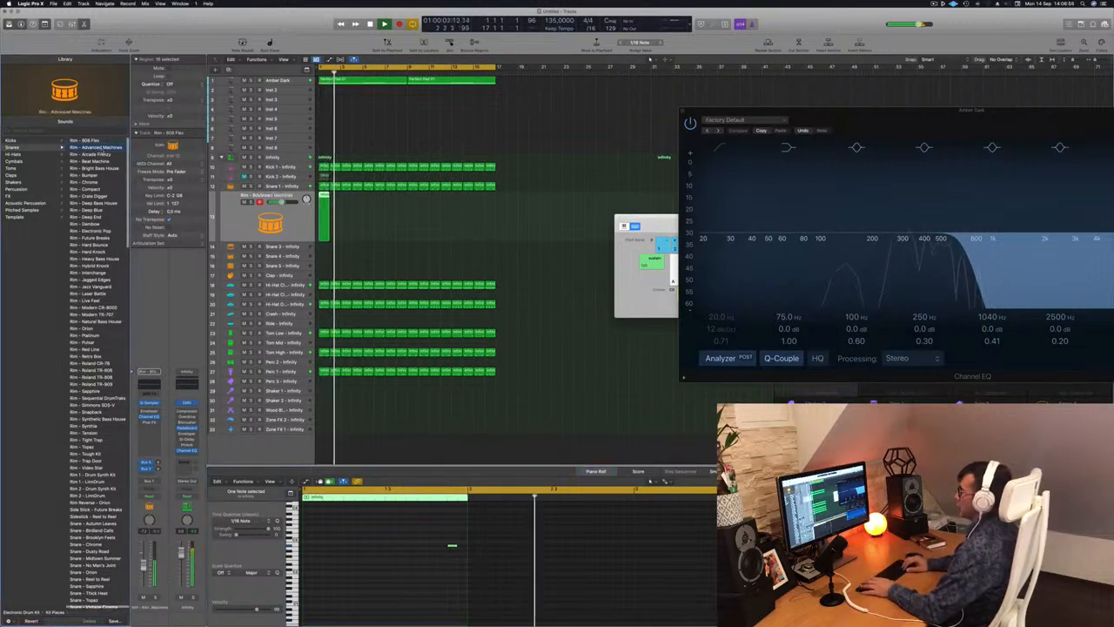
pyautogui.press('Return')
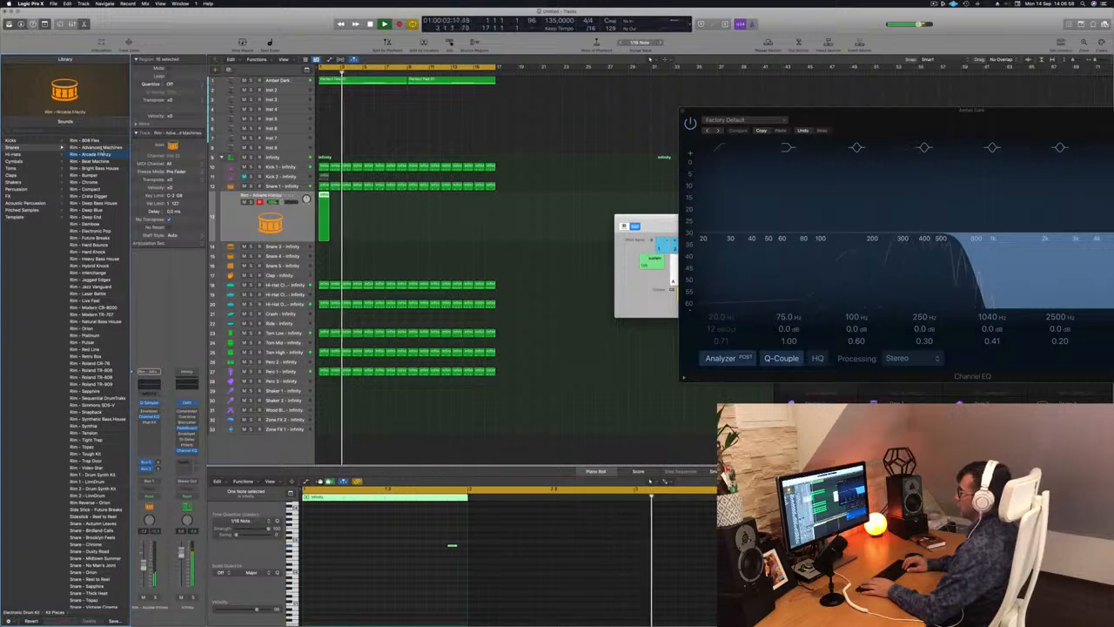
pyautogui.press('Return')
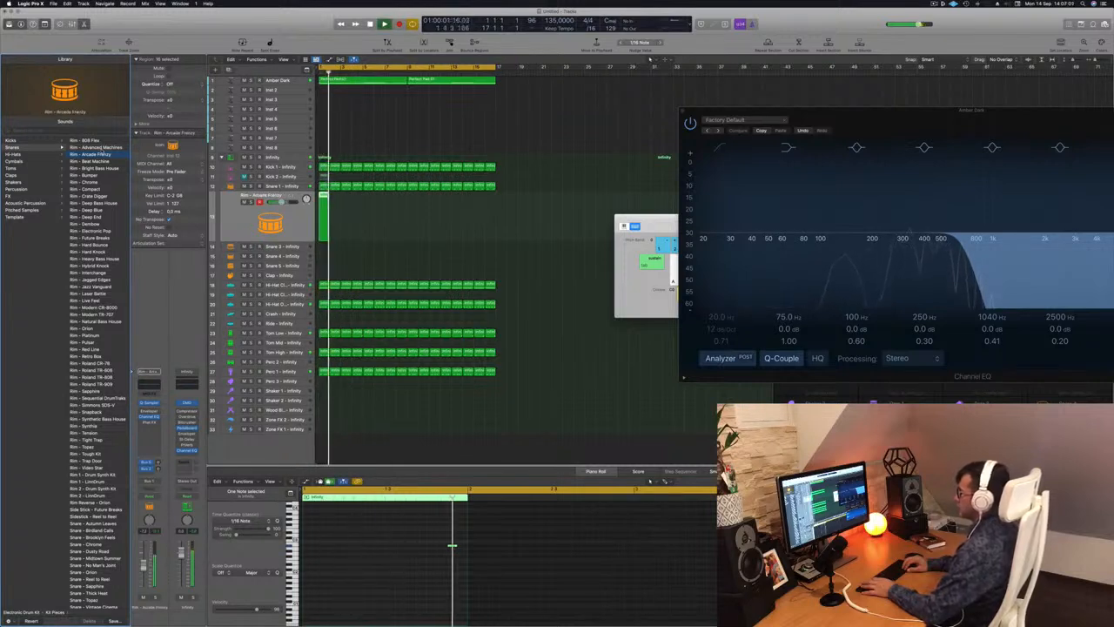
pyautogui.press('Return')
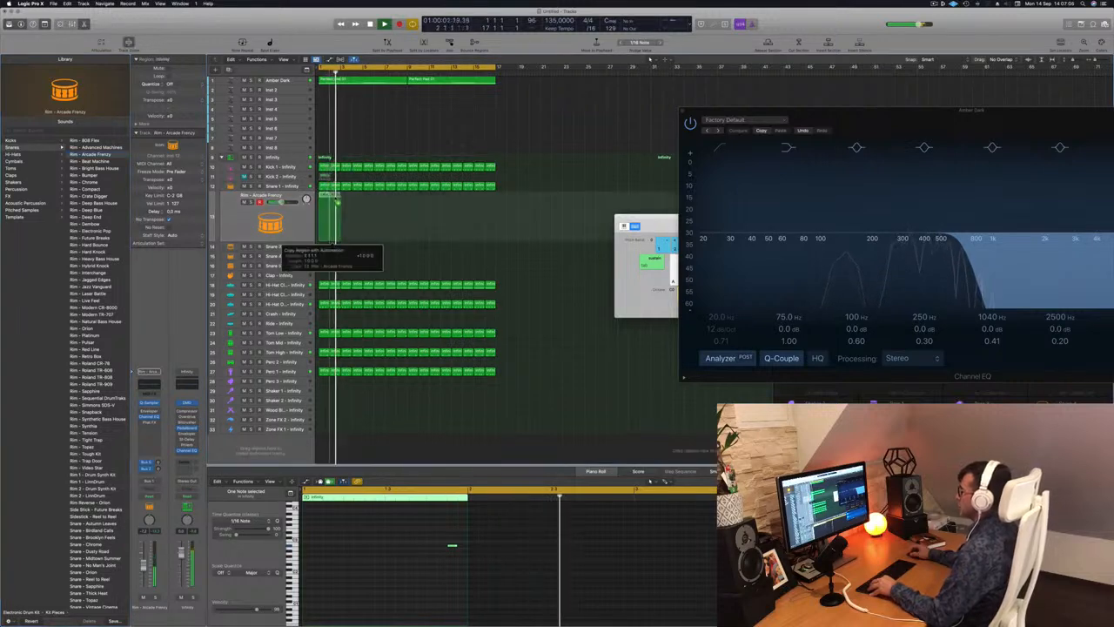
# Repeat the Rim - Arcade Frenzy region across both pad regions, select all its copies and play the beat from the start.
pyautogui.moveTo(352, 203)
pyautogui.mouseDown()
pyautogui.moveTo(326, 207)
pyautogui.moveTo(351, 202)
pyautogui.mouseUp()
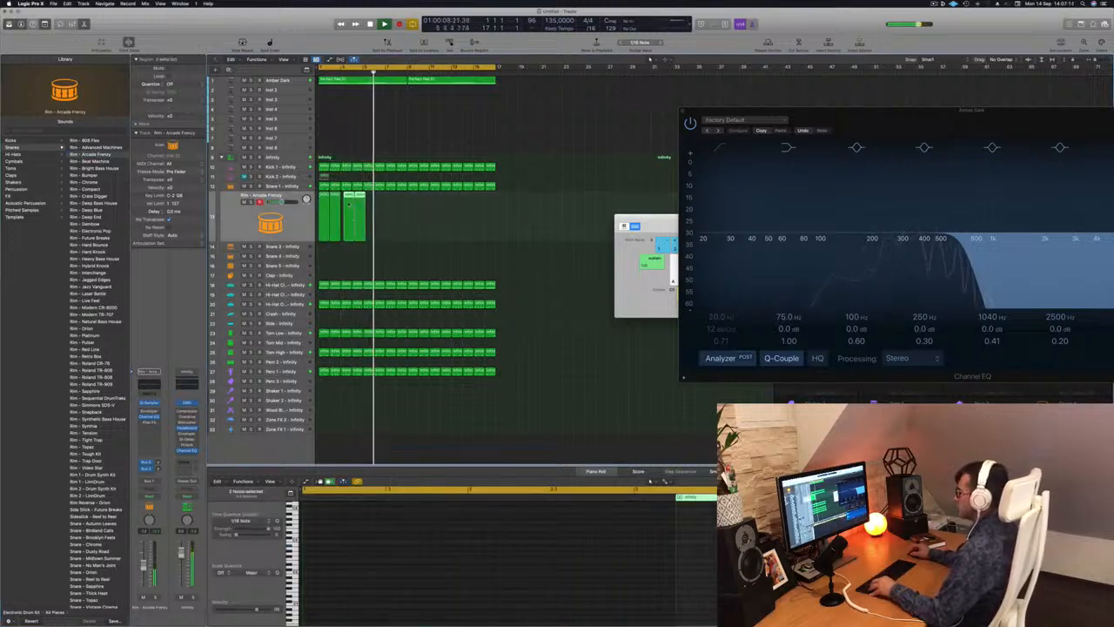
pyautogui.moveTo(356, 213); pyautogui.dragTo(422, 207)
pyautogui.moveTo(551, 209); pyautogui.dragTo(324, 234)
pyautogui.scroll(-3, 444, 577)
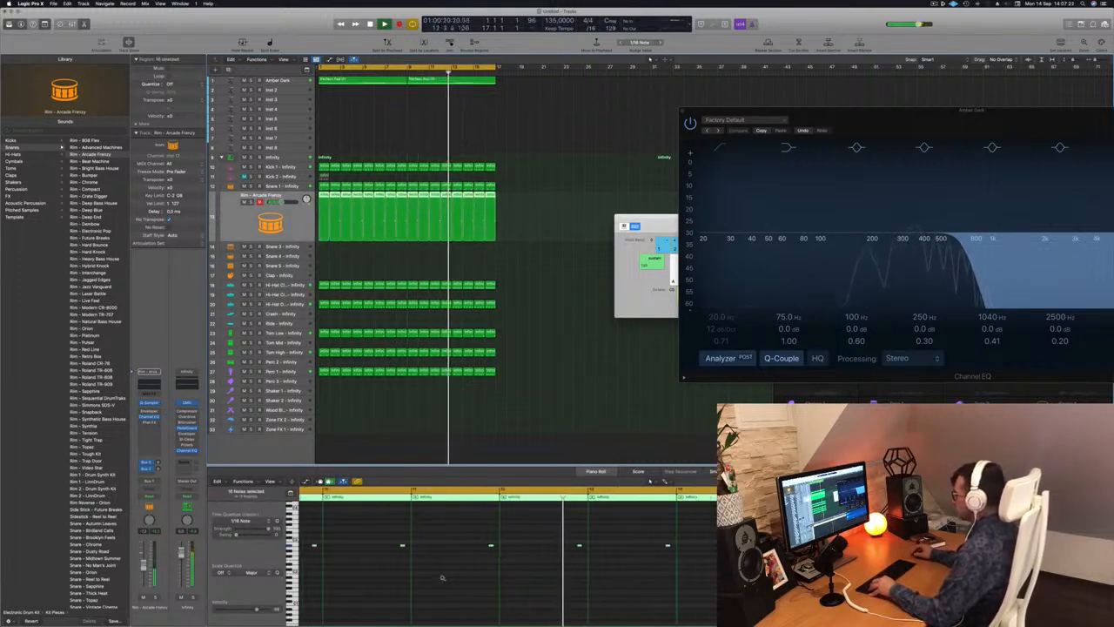
pyautogui.scroll(-4, 374, 577)
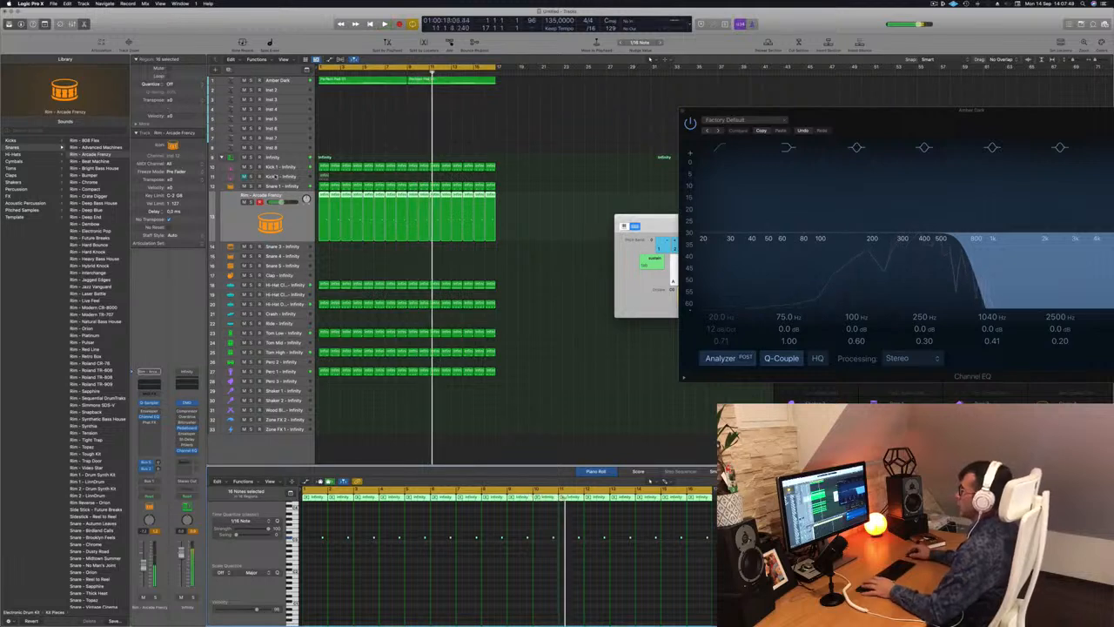
pyautogui.press('Return')
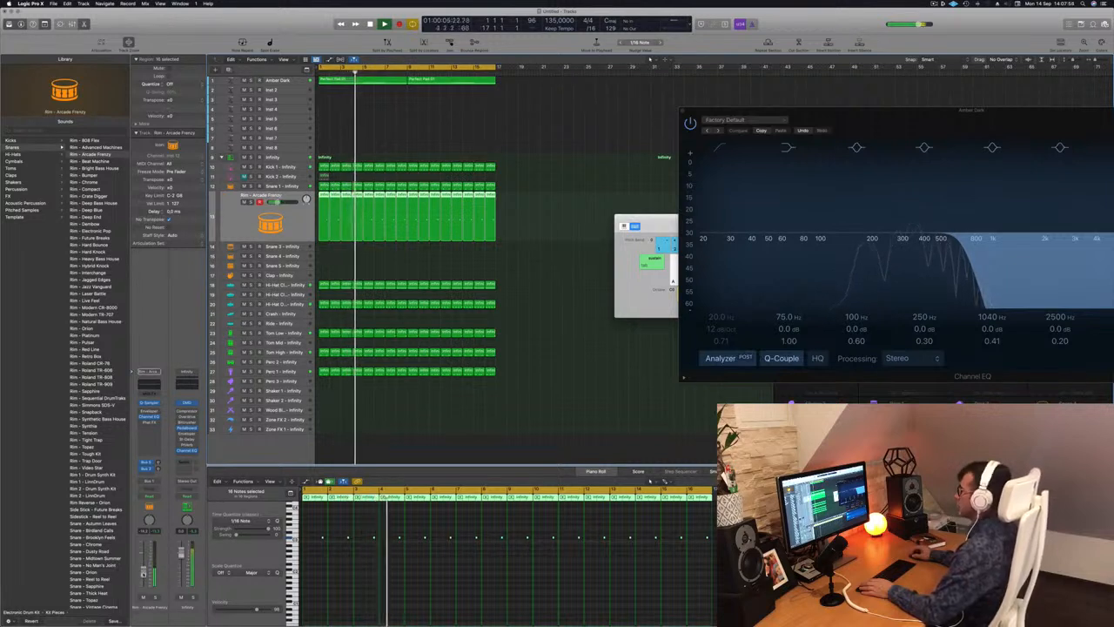
# Copy the first Perfect Pad 01 region from the Amber Dark track to the start of the Inst 2 track.
pyautogui.click(279, 81)
pyautogui.click(376, 159)
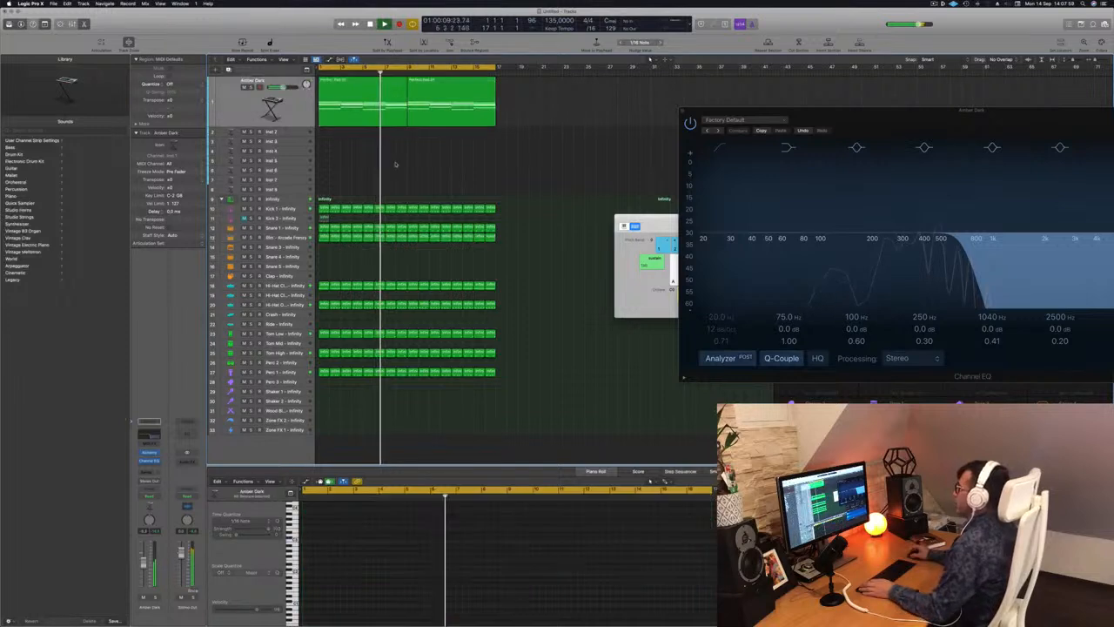
pyautogui.click(339, 93)
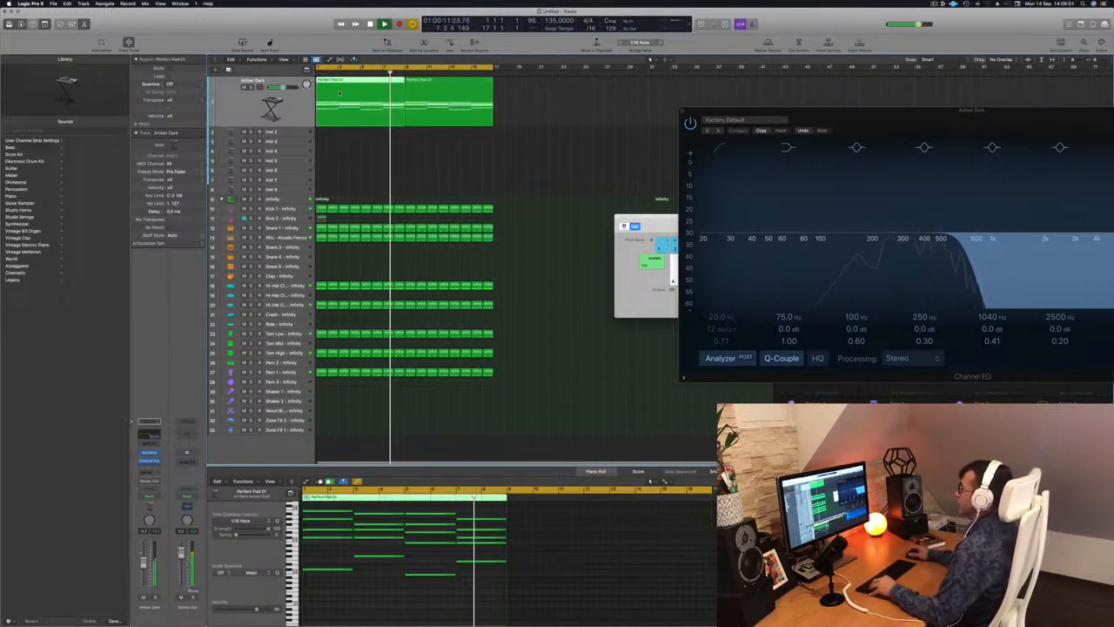
pyautogui.moveTo(339, 93); pyautogui.dragTo(342, 136)
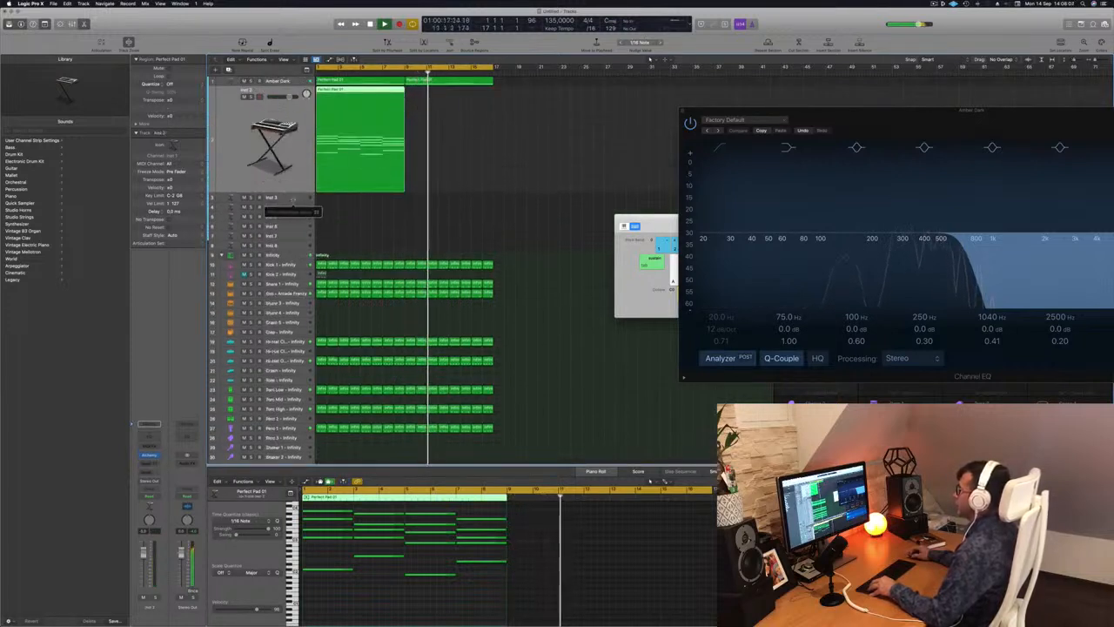
# Delete the upper chord notes from the Inst 2 region, keeping only the lowest note of each chord, and play from the start.
pyautogui.scroll(-1, 338, 605)
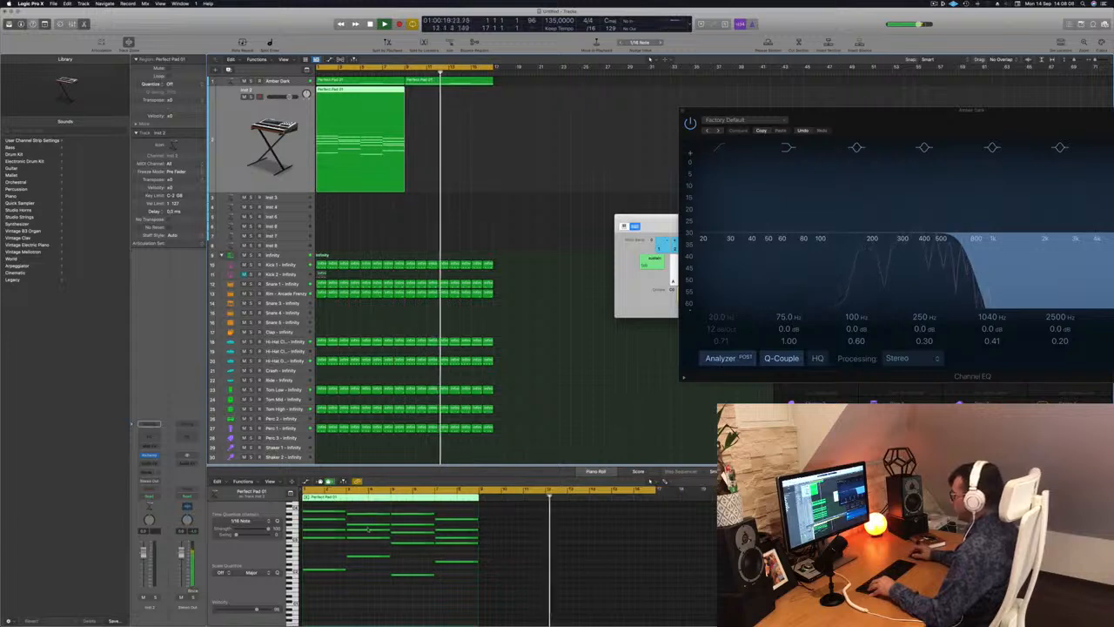
pyautogui.moveTo(332, 508); pyautogui.dragTo(479, 551)
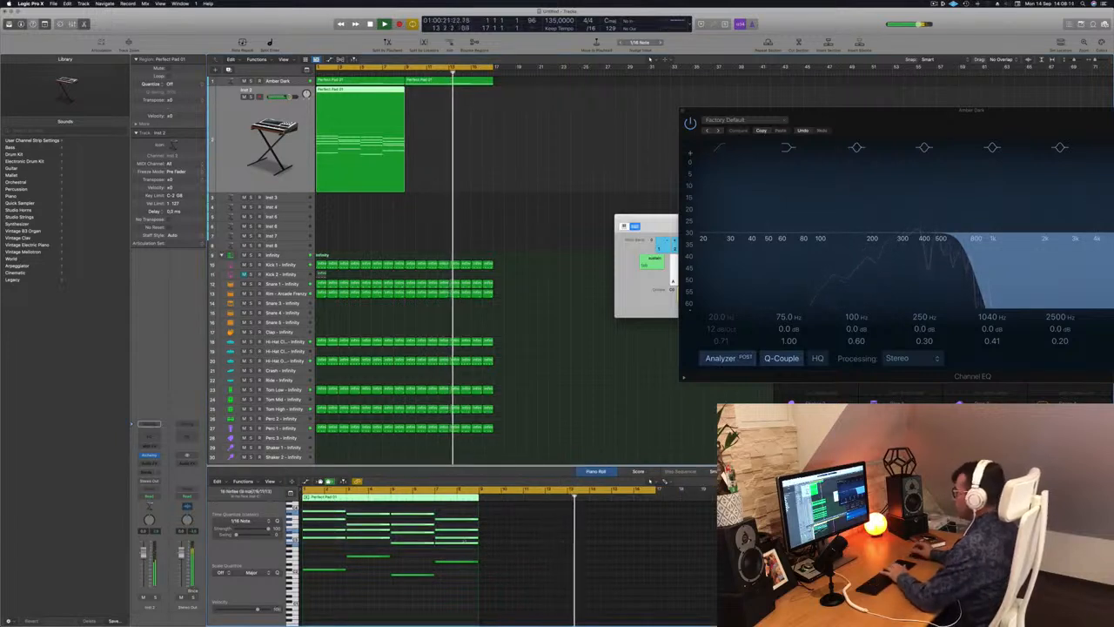
pyautogui.press('Delete')
pyautogui.press('Return')
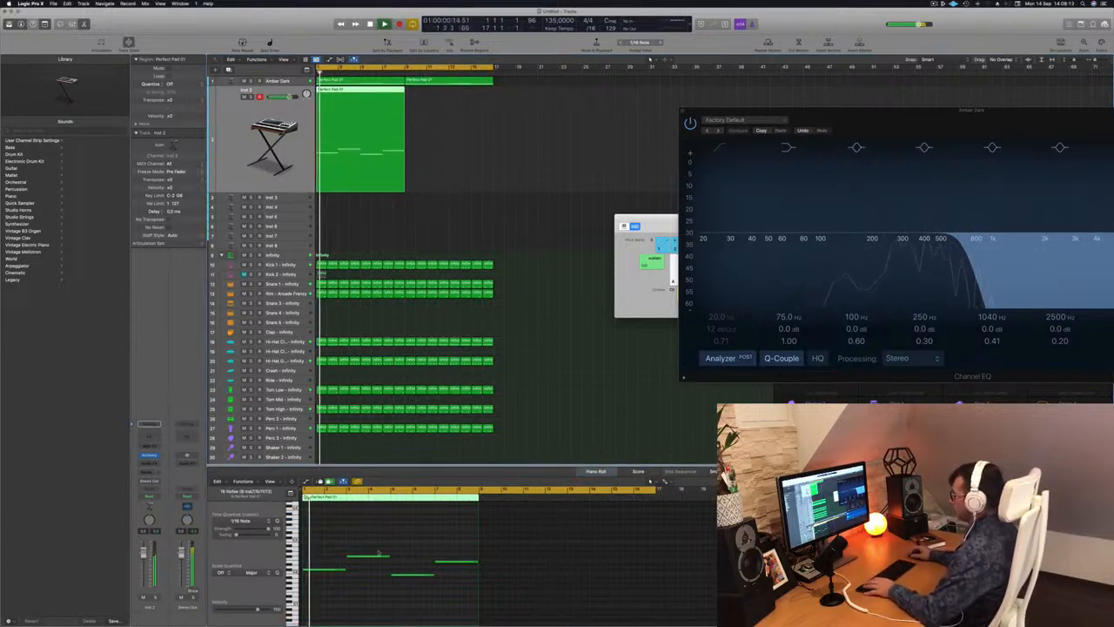
# Transpose the four remaining notes in the Inst 2 region down an octave and play the bass line from the start.
pyautogui.press('space')
pyautogui.click(346, 533)
pyautogui.scroll(2, 347, 533)
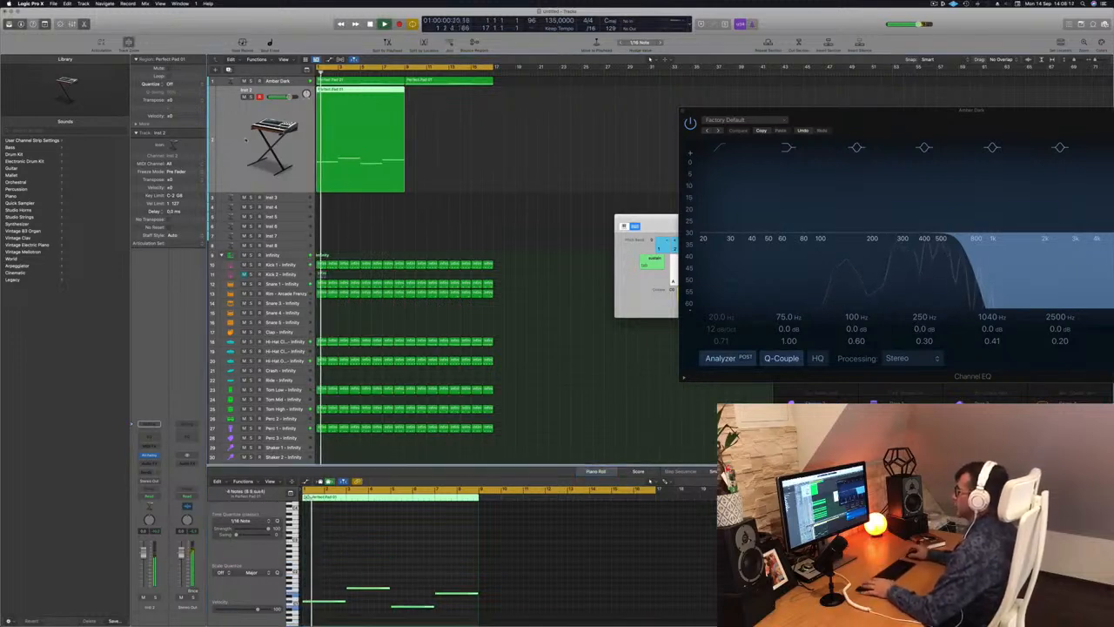
pyautogui.scroll(5, 413, 577)
pyautogui.moveTo(366, 571); pyautogui.dragTo(575, 609)
pyautogui.press('Return')
pyautogui.scroll(2, 398, 568)
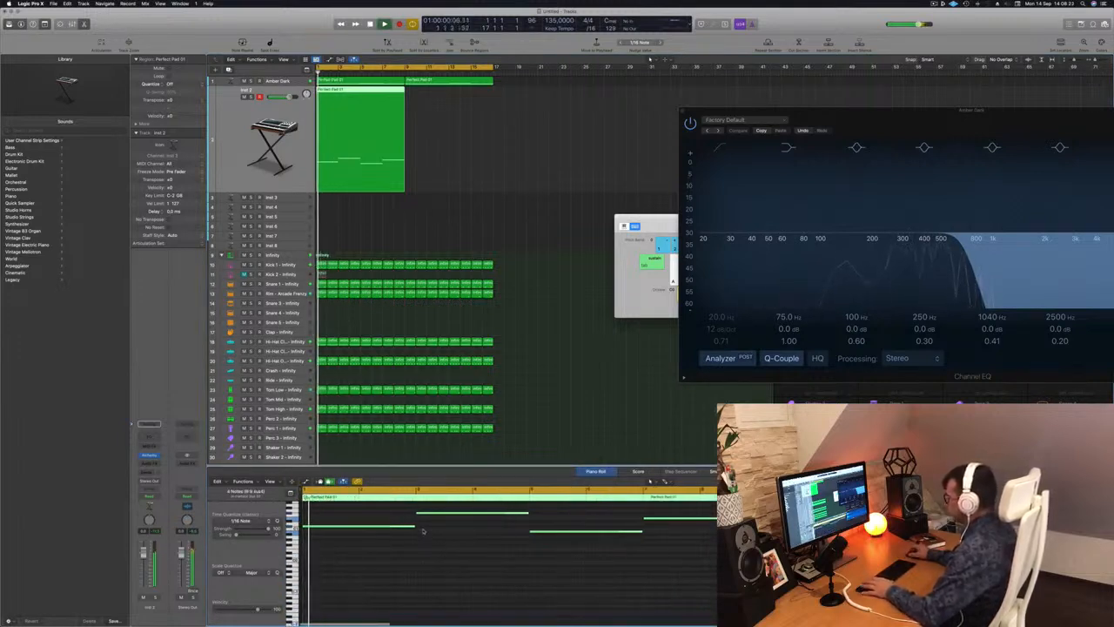
# Shorten the four bass notes, add two shorter repeats right after each one, and play the rhythm from the start.
pyautogui.moveTo(413, 527); pyautogui.dragTo(323, 528)
pyautogui.press('Return')
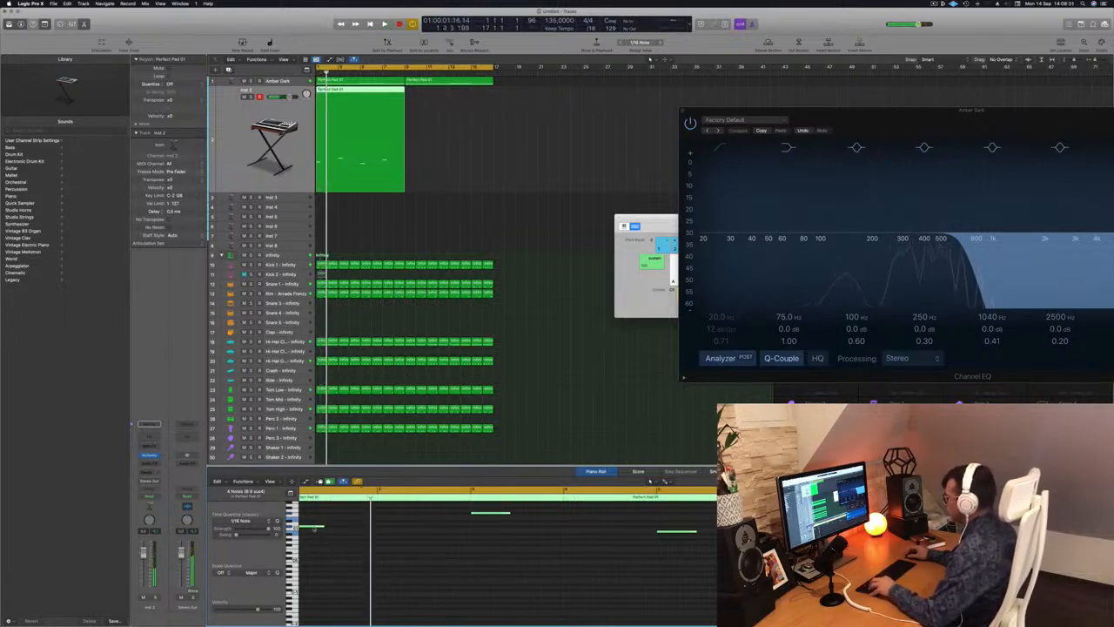
pyautogui.moveTo(332, 529)
pyautogui.mouseDown()
pyautogui.moveTo(369, 530)
pyautogui.moveTo(338, 528)
pyautogui.moveTo(354, 528)
pyautogui.mouseUp()
pyautogui.press('space')
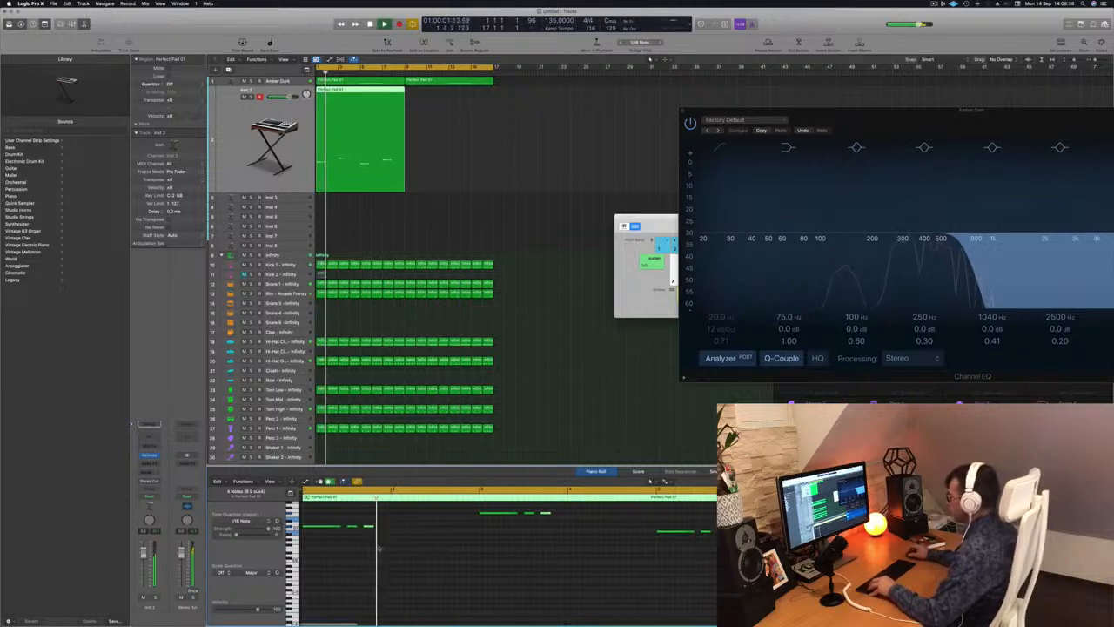
pyautogui.press('space')
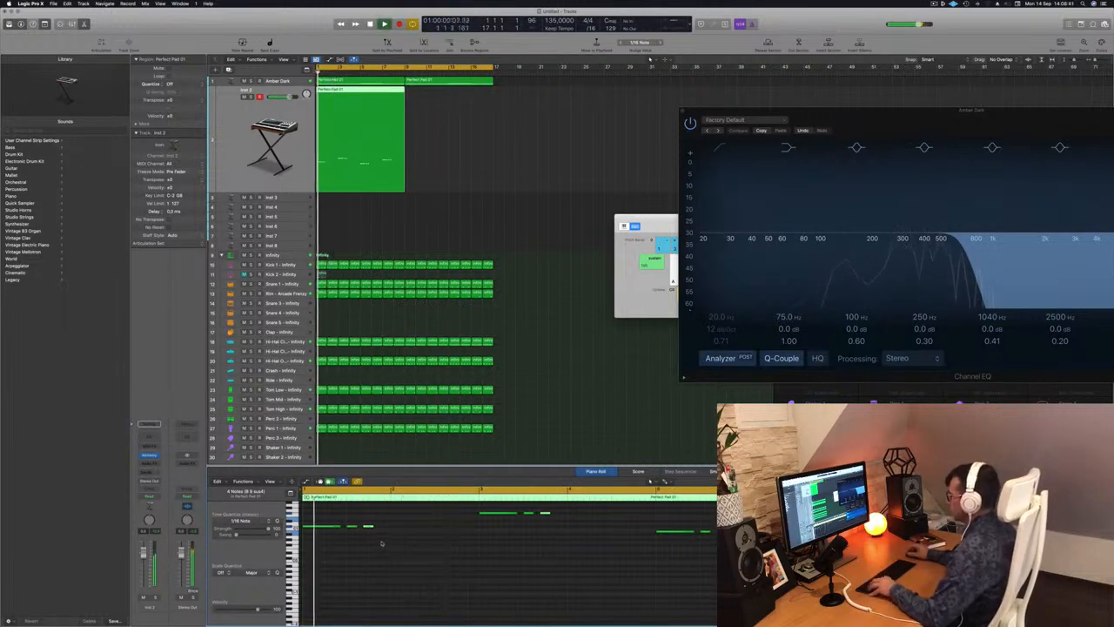
pyautogui.press('super+Left')
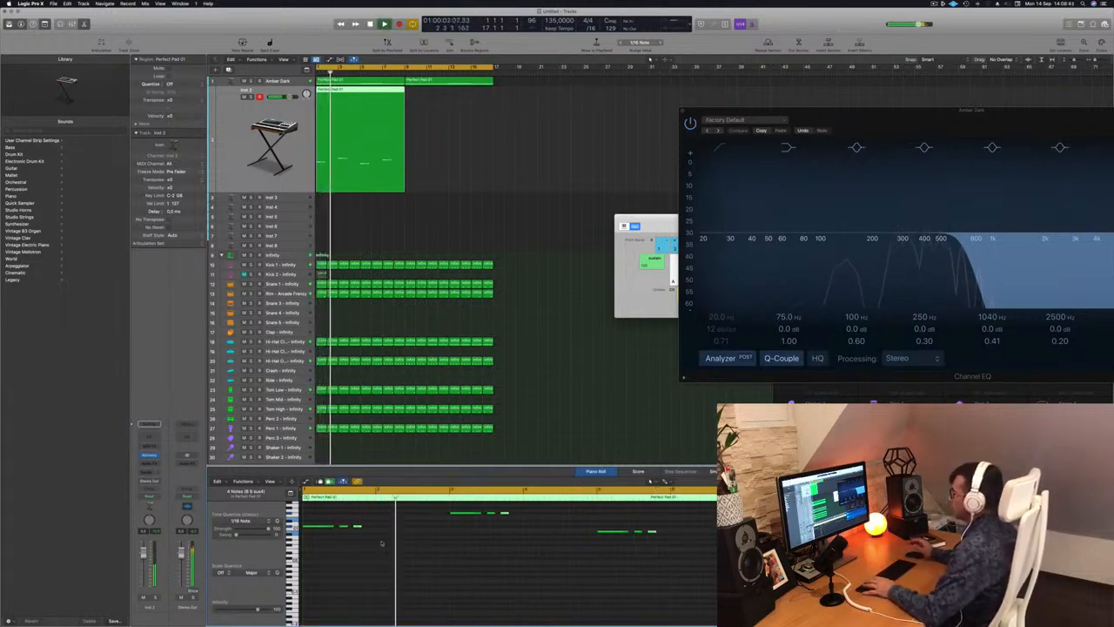
pyautogui.press('space')
pyautogui.press('space')
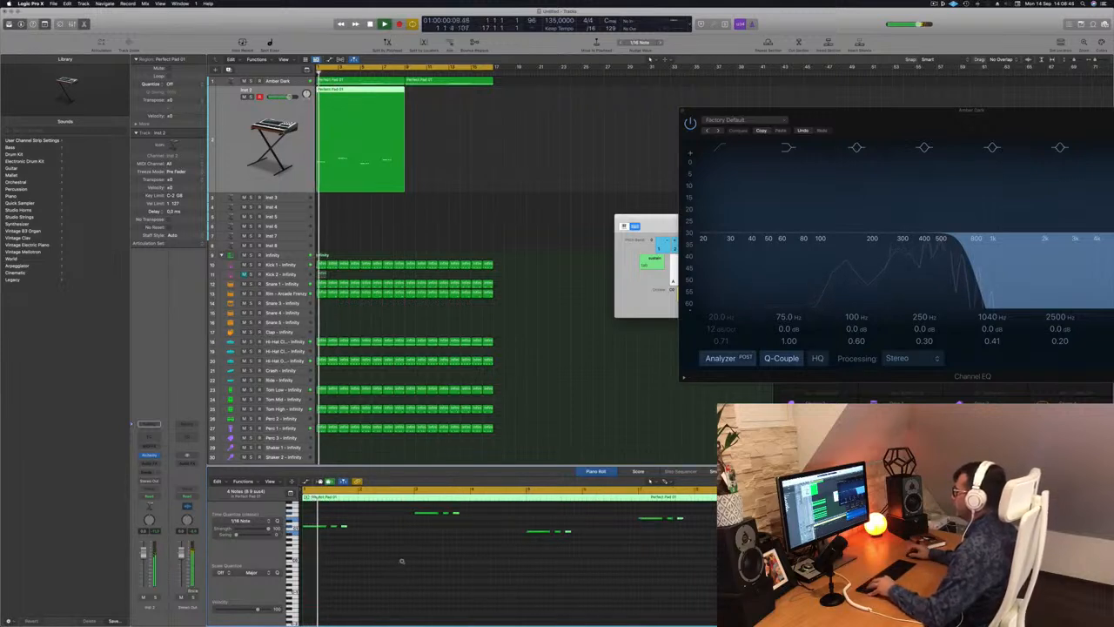
pyautogui.press('super+Left')
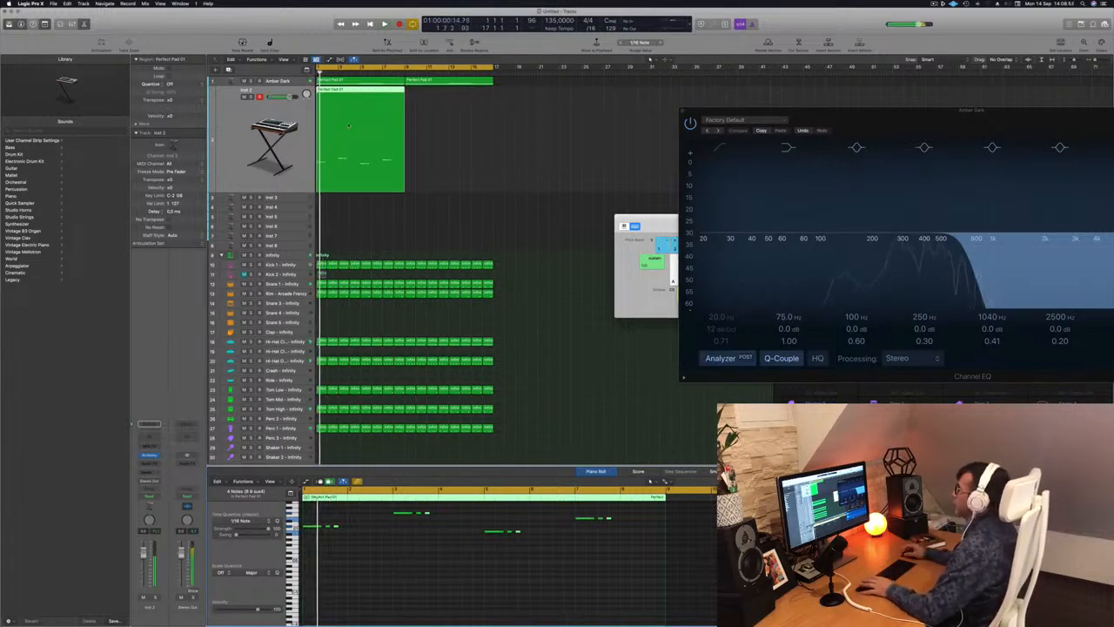
# Copy the Inst 2 bass region to bar 9 directly after the original, play from the start and select both regions.
pyautogui.moveTo(350, 91); pyautogui.dragTo(440, 98)
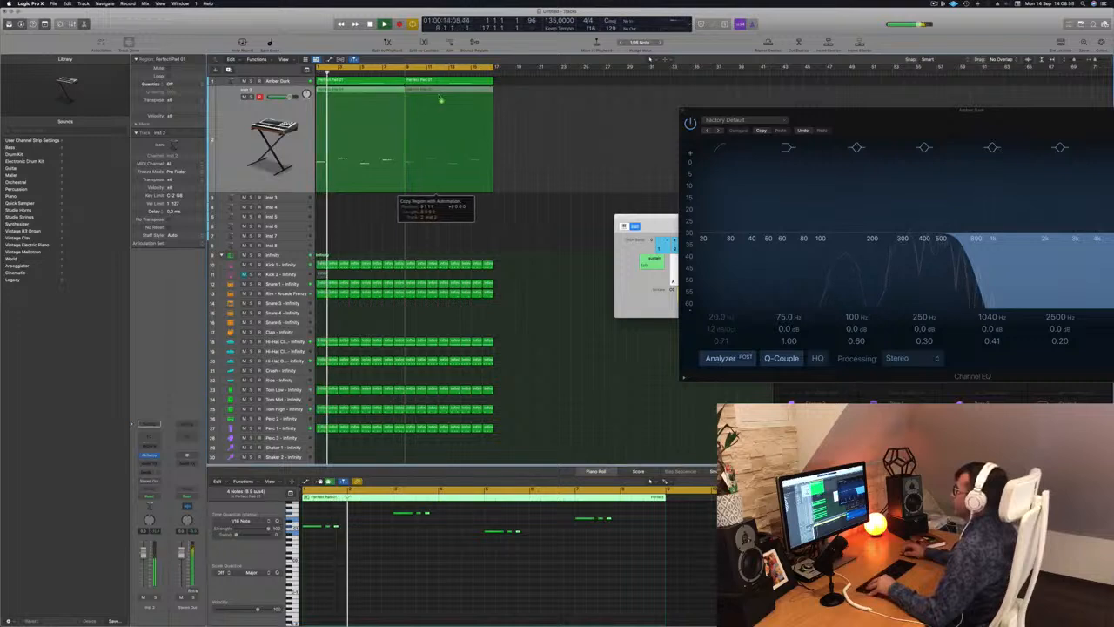
pyautogui.press('Return')
pyautogui.click(274, 144)
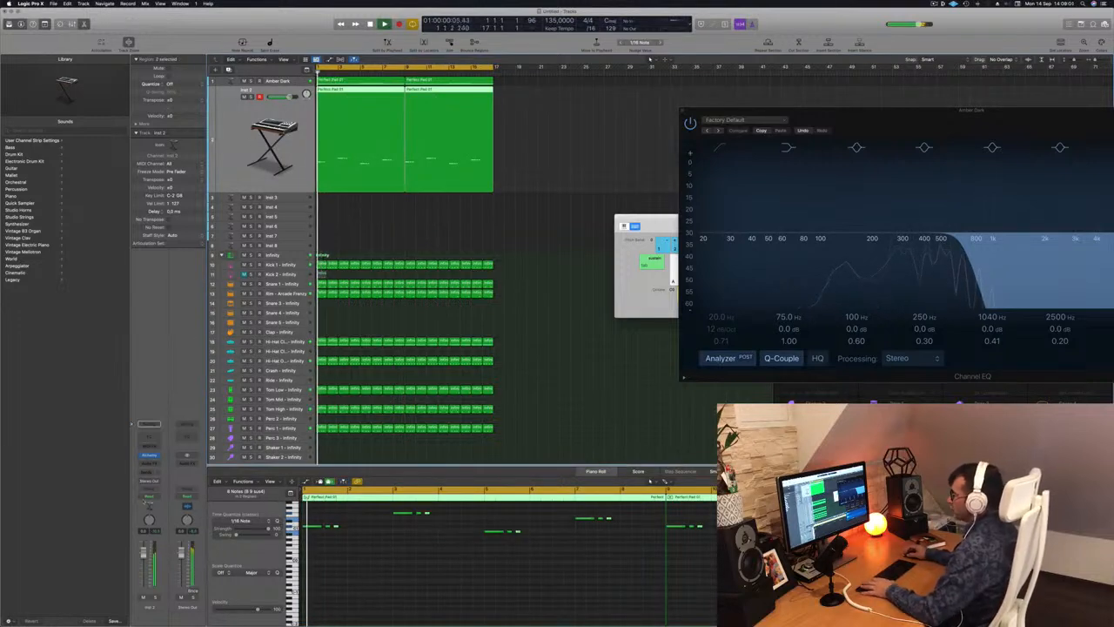
# Open the Alchemy synth on the Inst 2 track and load the 70s Synth Intro preset from the Bass category.
pyautogui.click(150, 456)
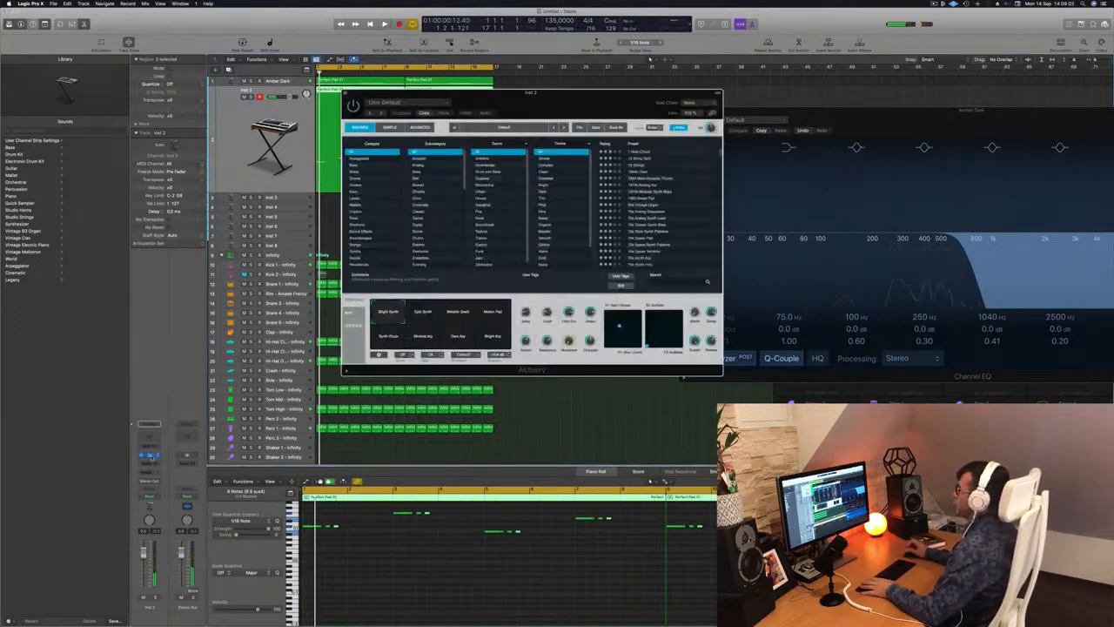
pyautogui.moveTo(575, 100); pyautogui.dragTo(692, 150)
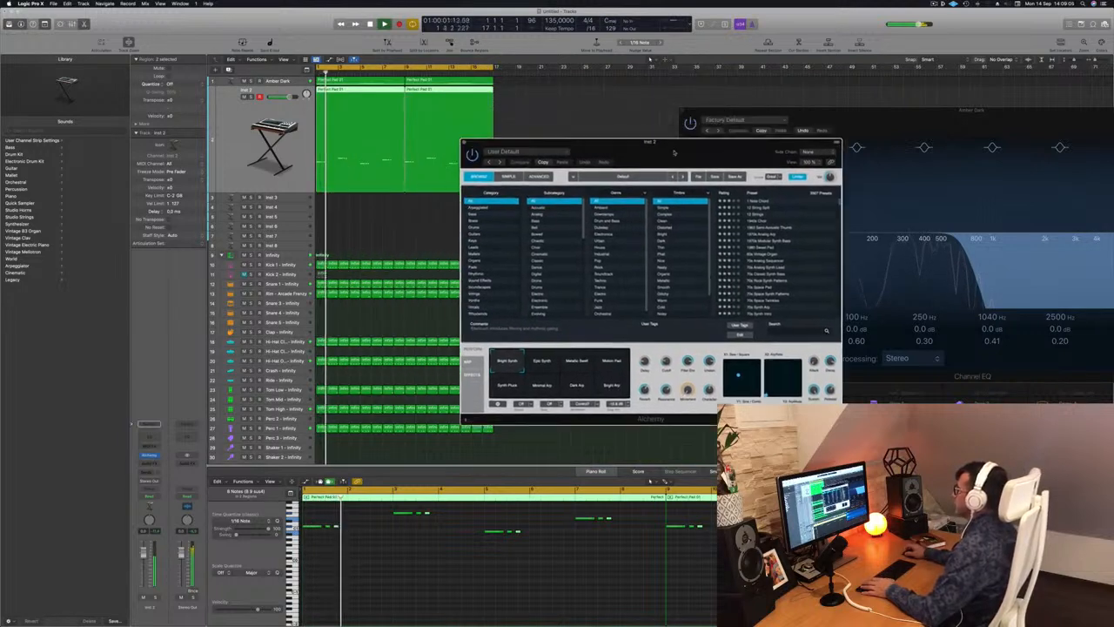
pyautogui.click(476, 215)
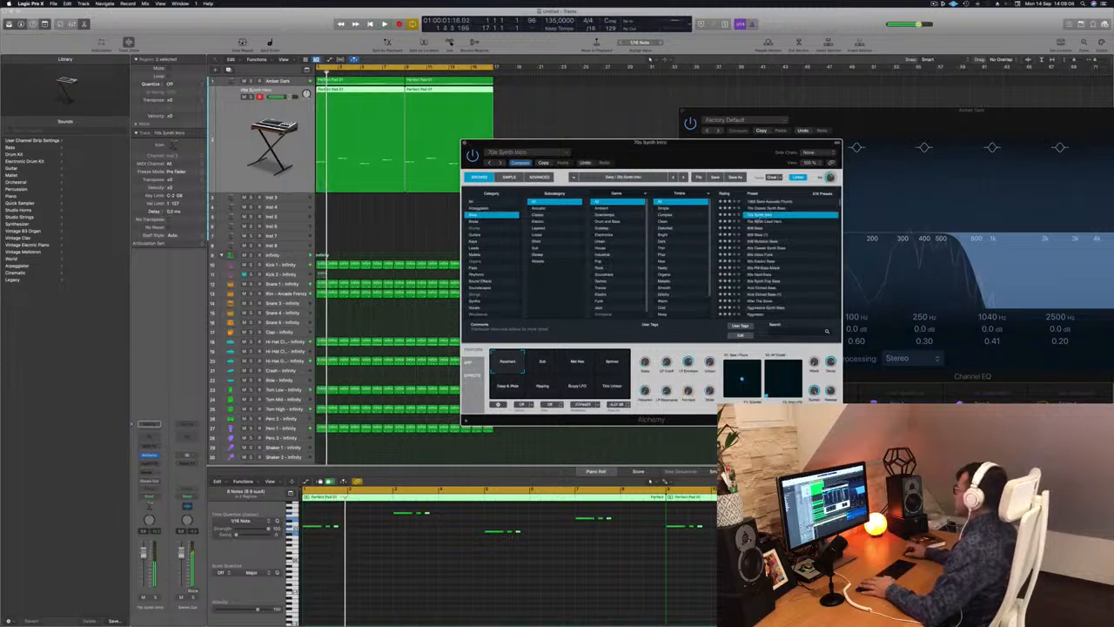
pyautogui.moveTo(711, 153); pyautogui.dragTo(727, 135)
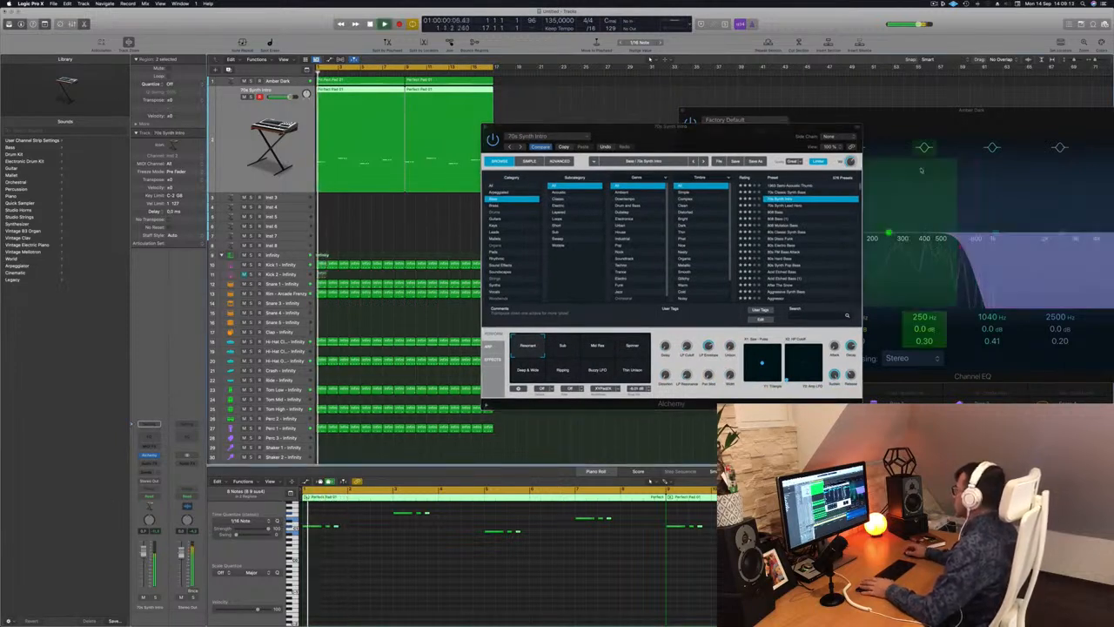
# Audition Alchemy's performance snapshots Sub, Mid Res, Spinner, Deep & Wide, Ripping, Buzzy LFO and Thin Unison during playback, and return to Resonant.
pyautogui.click(560, 350)
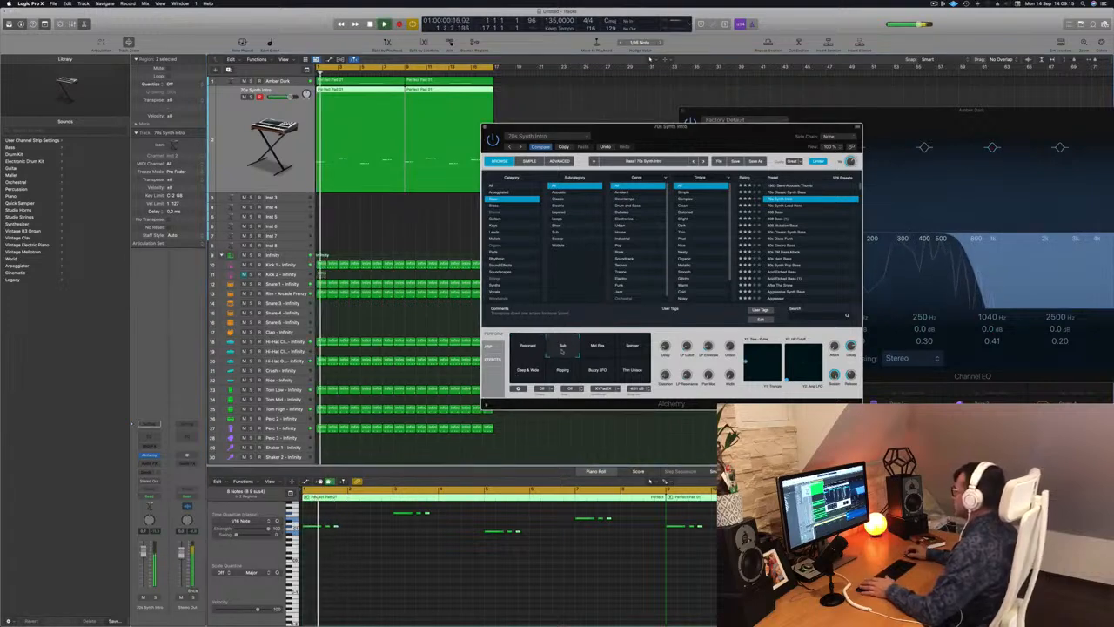
pyautogui.click(602, 348)
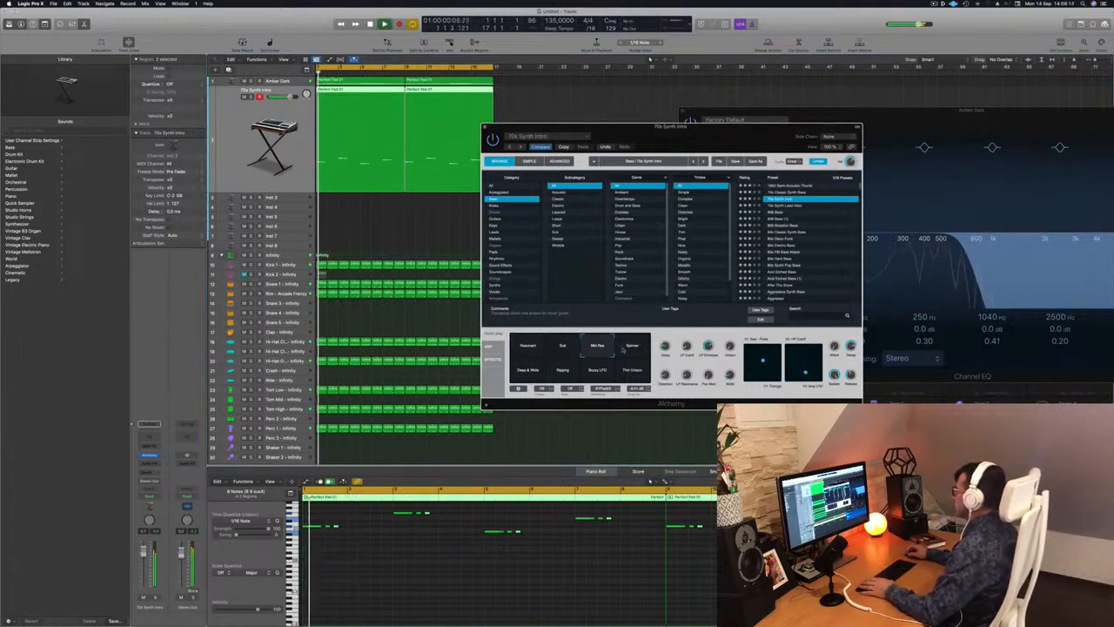
pyautogui.click(630, 349)
pyautogui.click(538, 372)
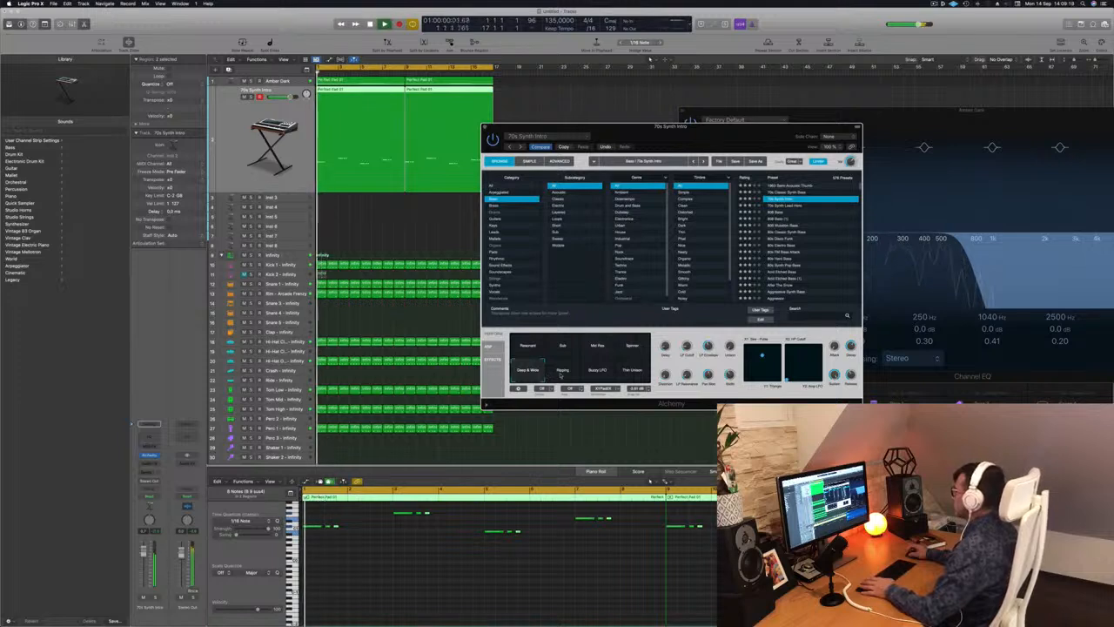
pyautogui.click(562, 373)
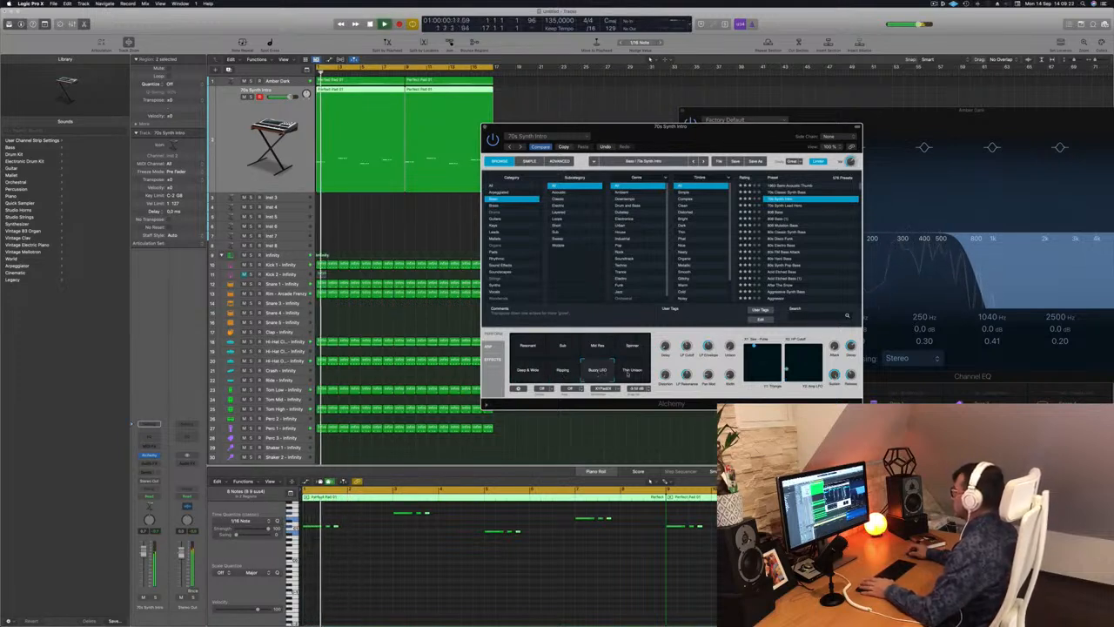
pyautogui.click(630, 373)
pyautogui.click(562, 375)
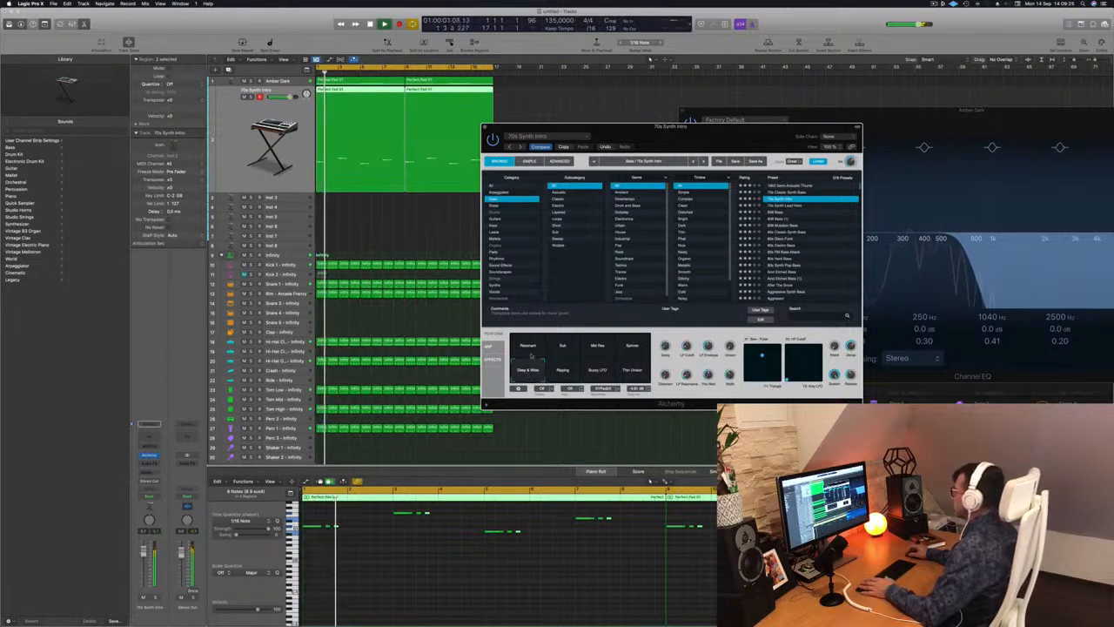
pyautogui.click(528, 351)
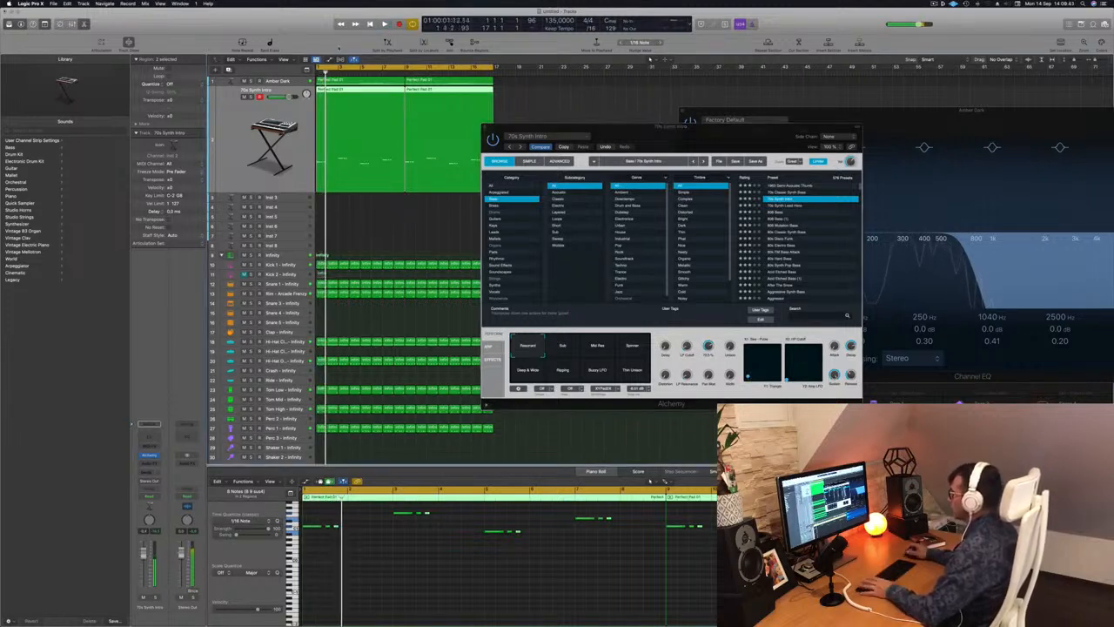
# Play the arrangement from the start with the Infinity track and the Amber Dark track selected in turn, keeping the Alchemy window aside.
pyautogui.moveTo(638, 128); pyautogui.dragTo(659, 119)
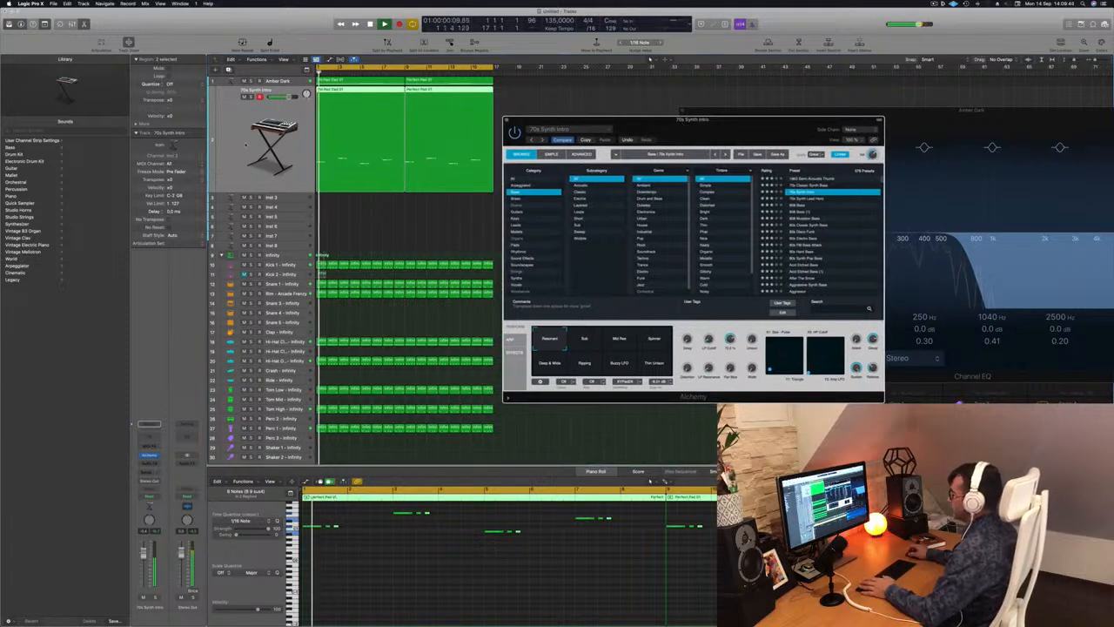
pyautogui.click(279, 255)
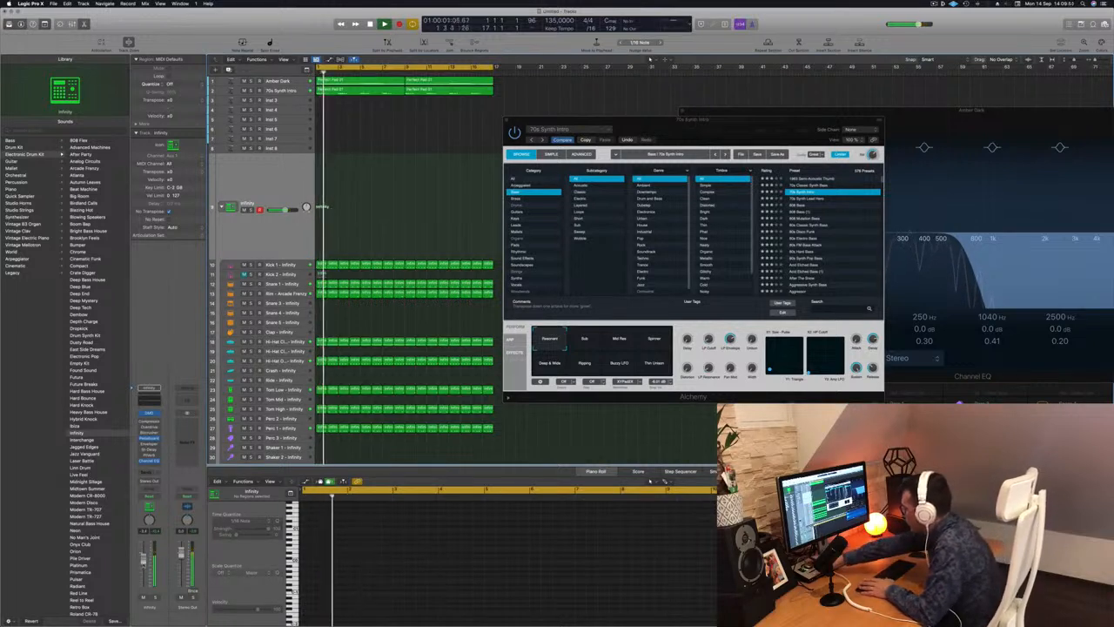
pyautogui.press('space')
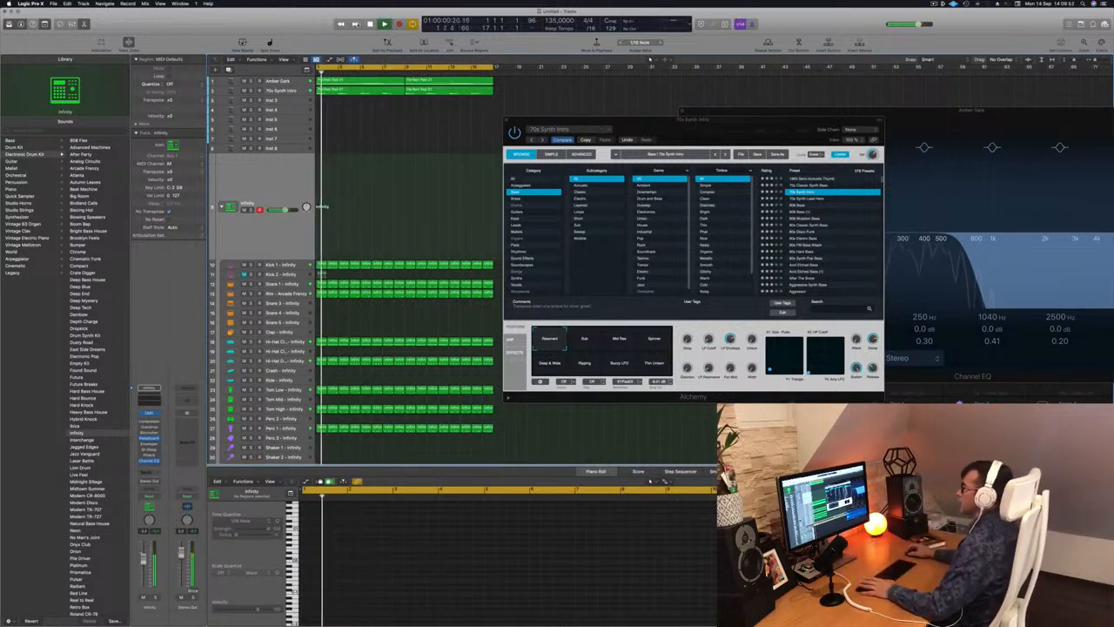
pyautogui.click(293, 84)
pyautogui.press('Return')
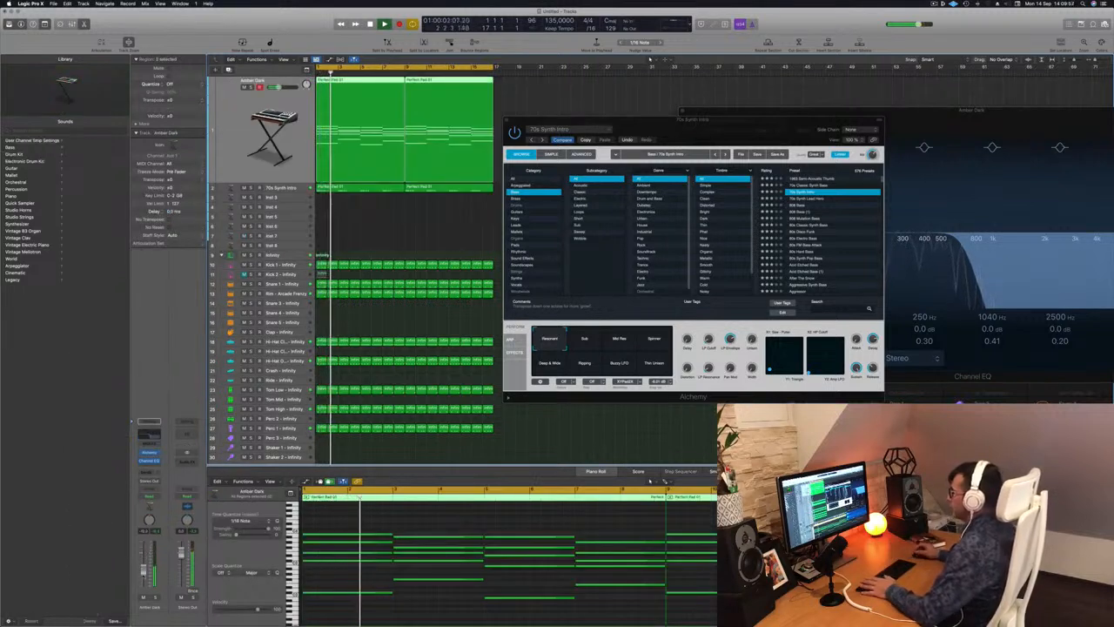
pyautogui.press('Return')
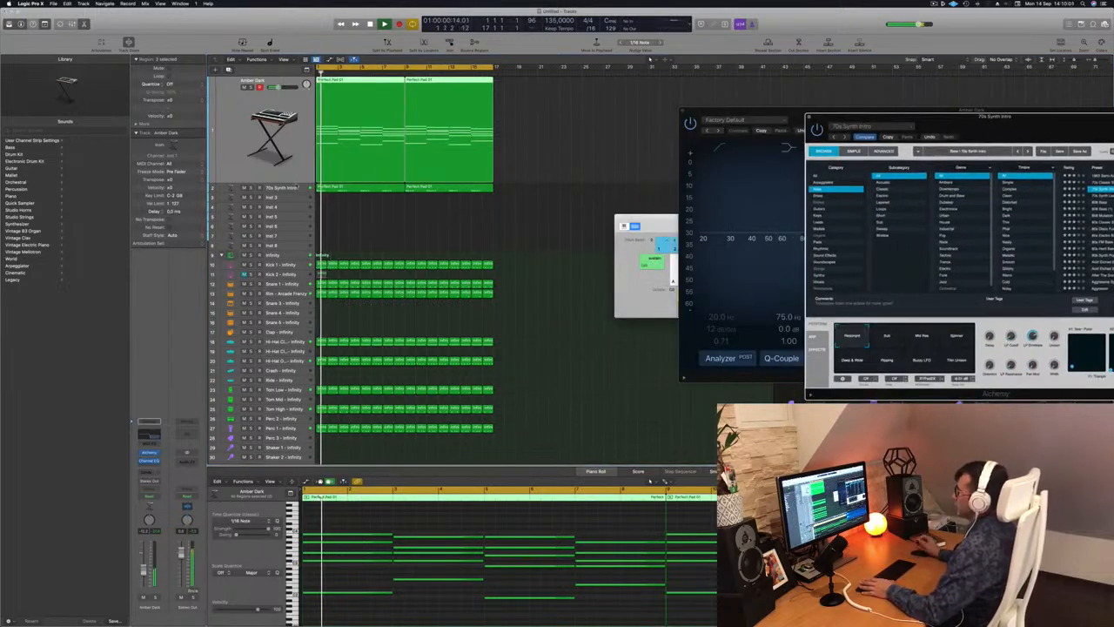
# Play the 70s Synth Intro bass regions from the start and duplicate their track with its instrument settings.
pyautogui.press('Down')
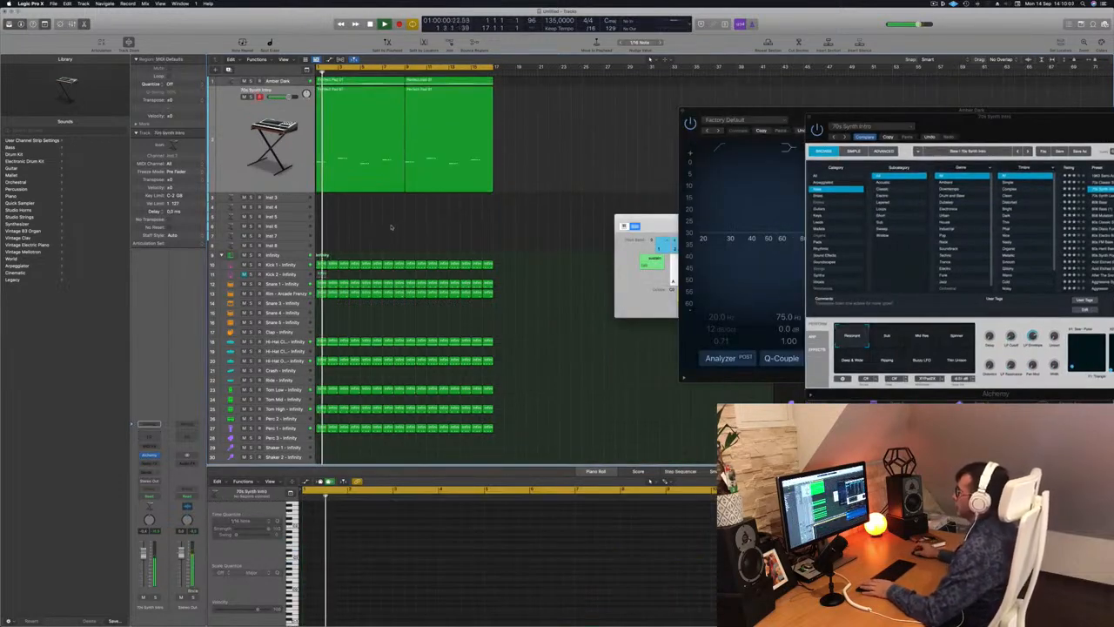
pyautogui.click(358, 138)
pyautogui.press('Return')
pyautogui.click(263, 115)
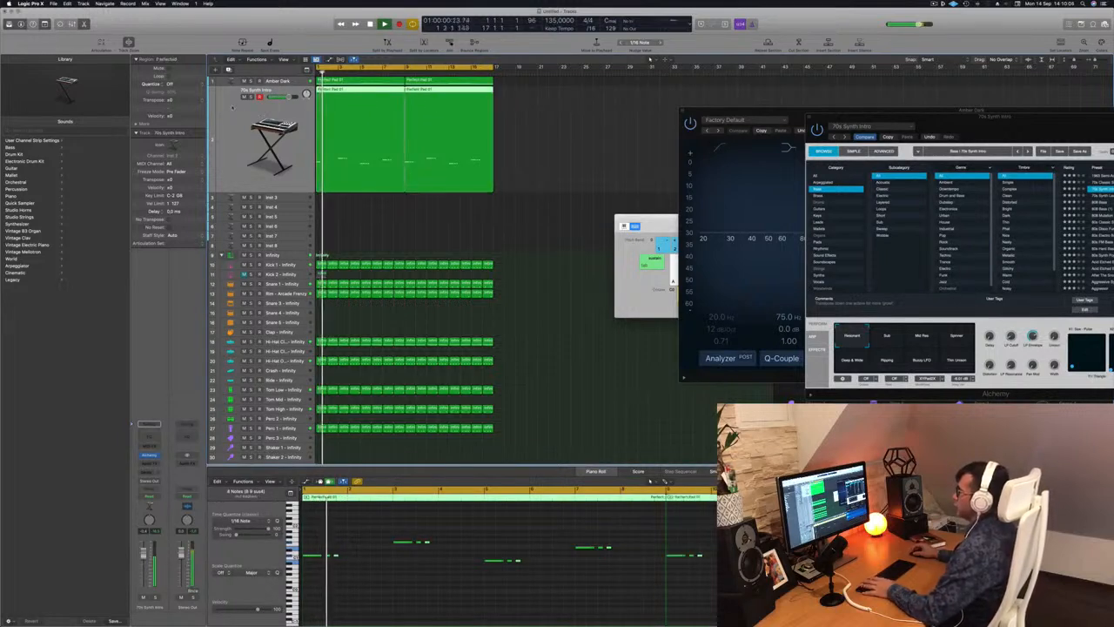
pyautogui.press('Return')
pyautogui.press('super+d')
# Copy both bass regions from the original 70s Synth Intro track to the duplicate track below, keeping their timeline position.
pyautogui.click(400, 111)
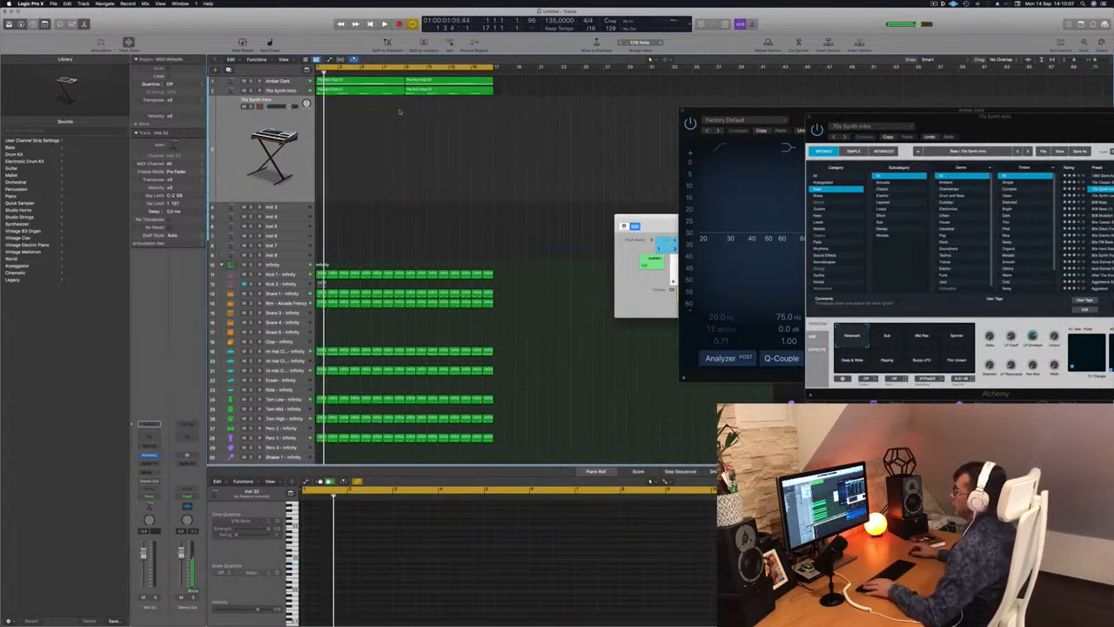
pyautogui.click(365, 91)
pyautogui.moveTo(372, 105); pyautogui.dragTo(456, 93)
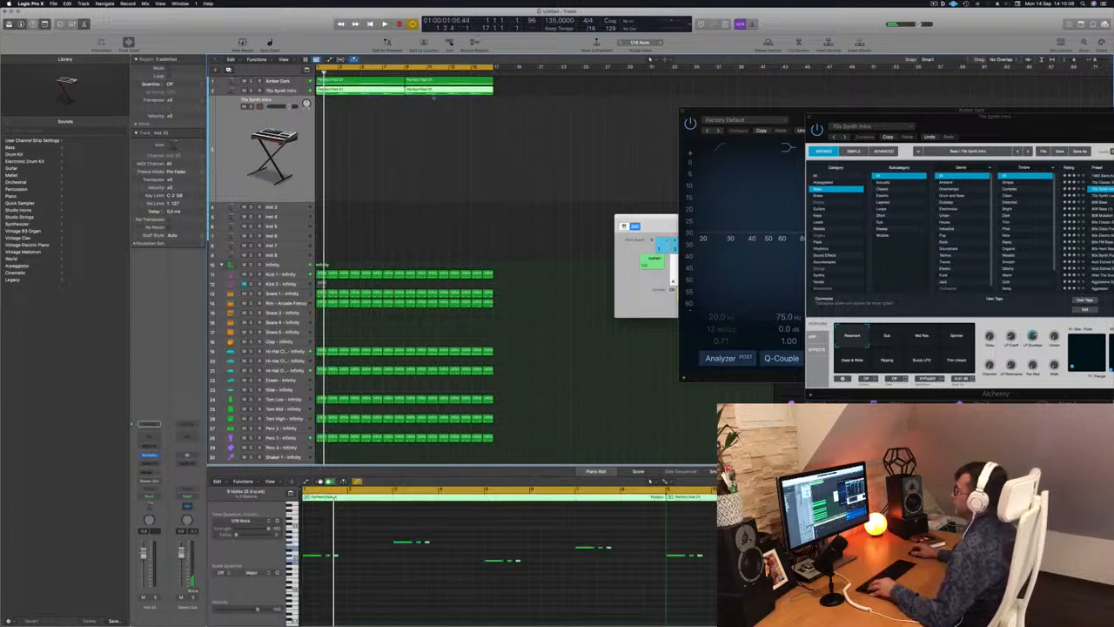
pyautogui.moveTo(383, 90); pyautogui.dragTo(383, 106)
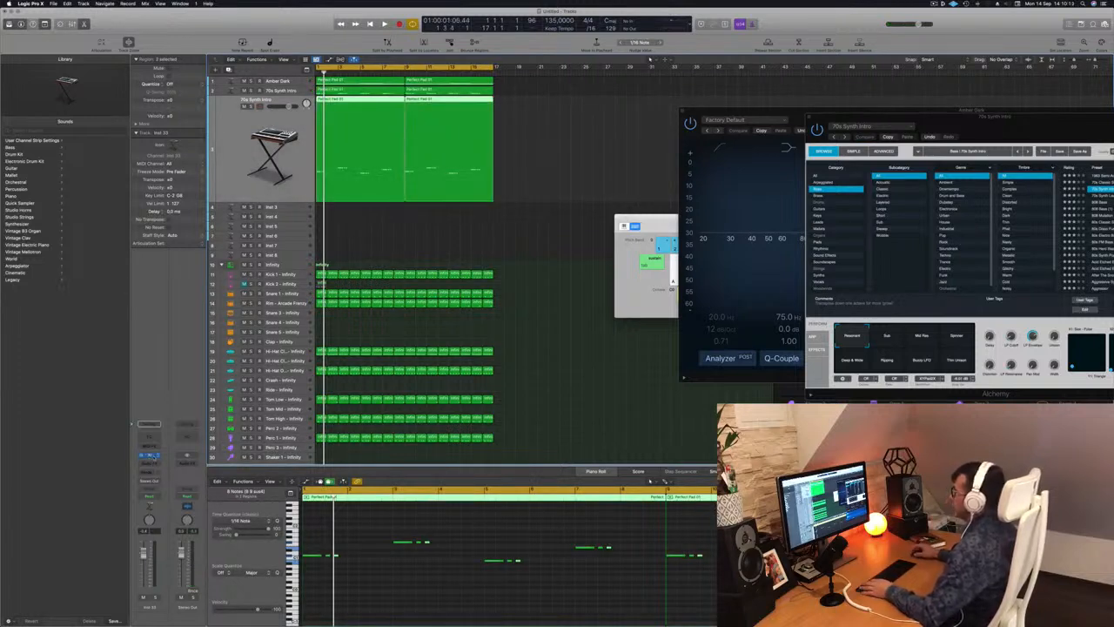
# Open Alchemy on the duplicate 70s Synth Intro track and load the Acid Etched Bass preset.
pyautogui.click(154, 456)
pyautogui.moveTo(583, 103); pyautogui.dragTo(766, 165)
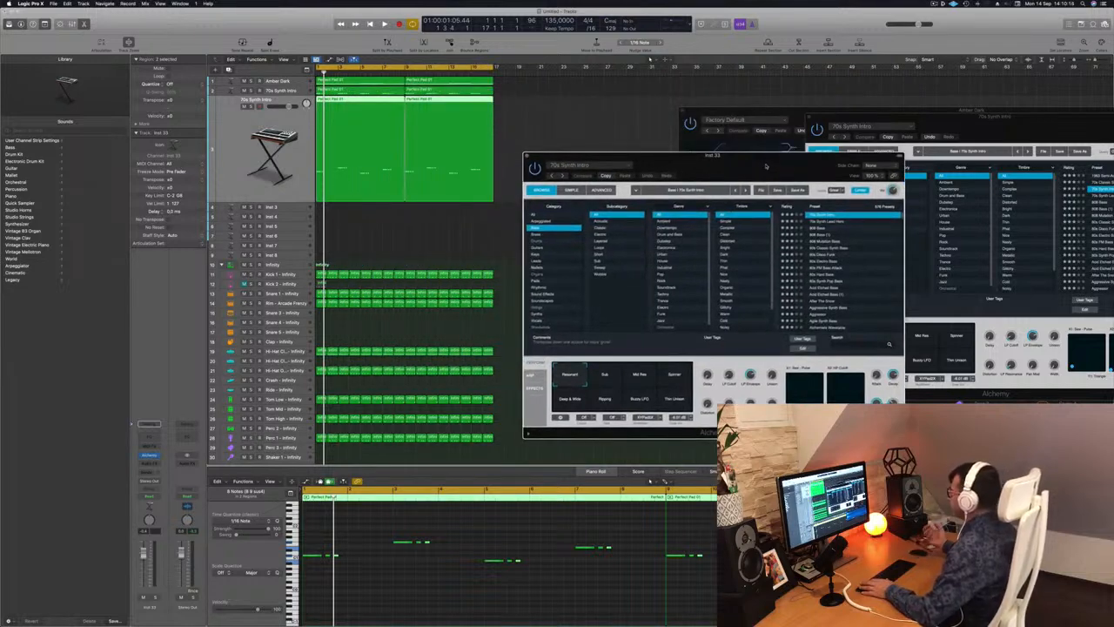
pyautogui.click(831, 288)
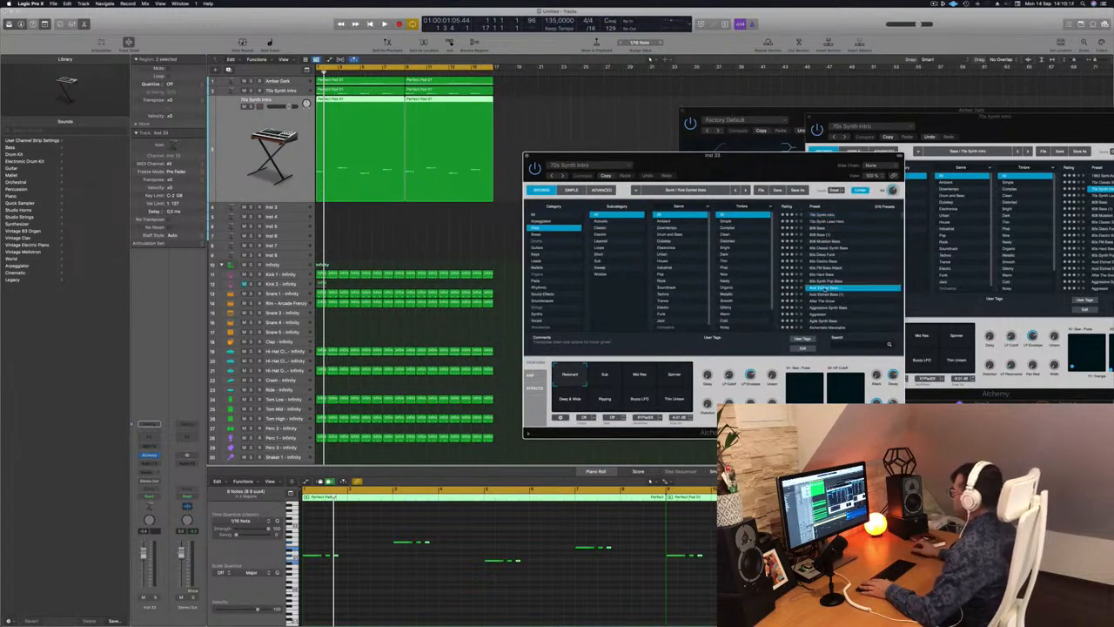
# Audition the Acid Etched Bass preset from the start, then load and play the After The Snow preset.
pyautogui.press('space')
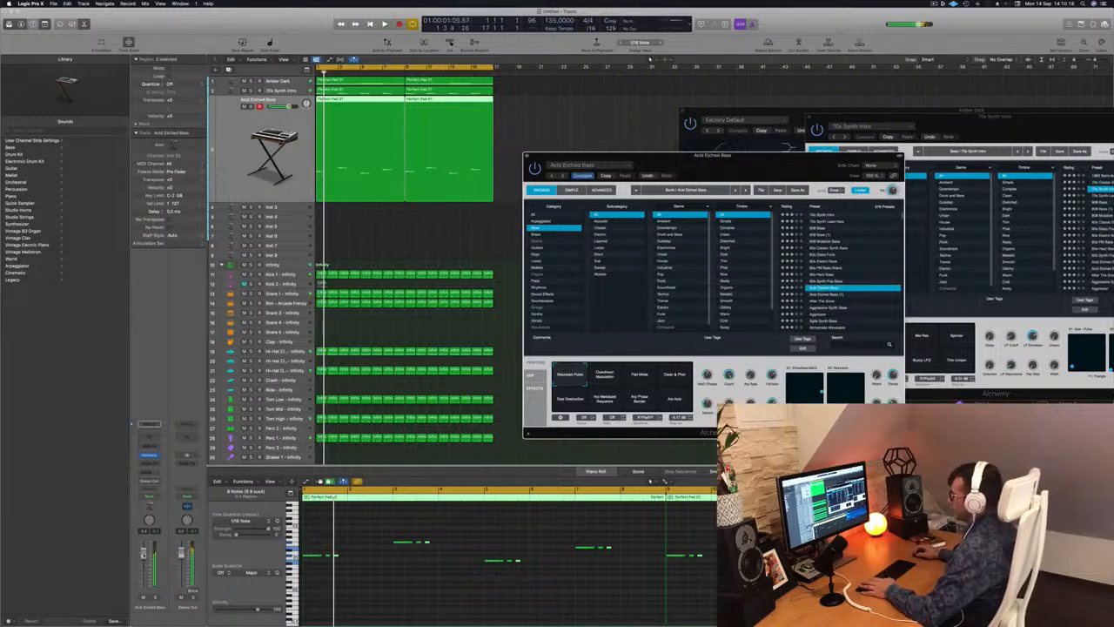
pyautogui.press('space')
pyautogui.press('space')
pyautogui.press('space')
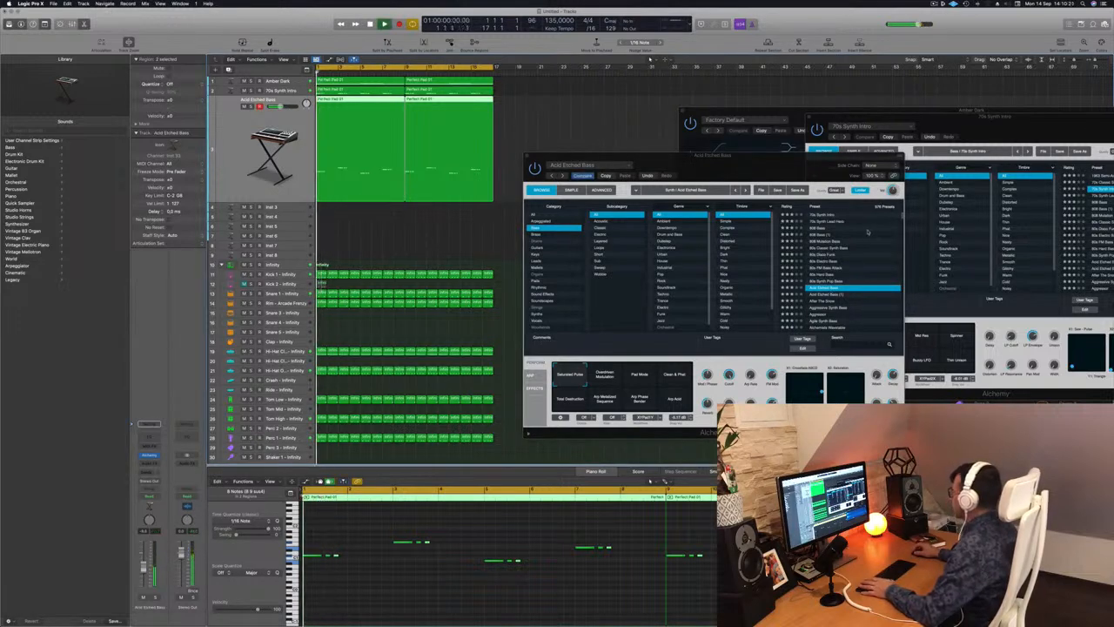
pyautogui.press('Down')
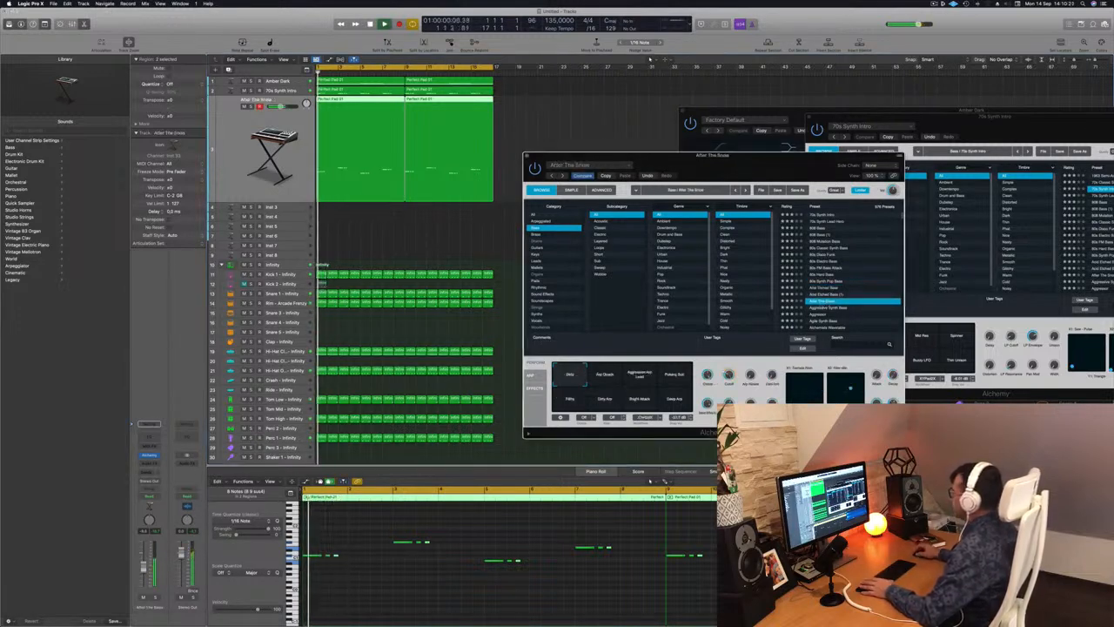
pyautogui.press('space')
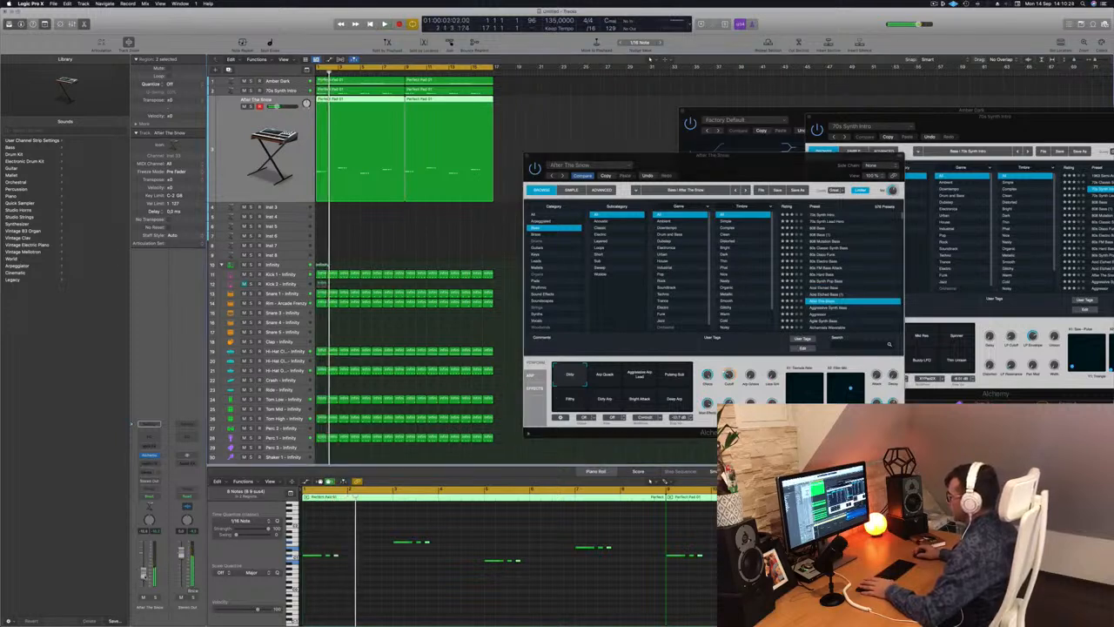
pyautogui.press('space')
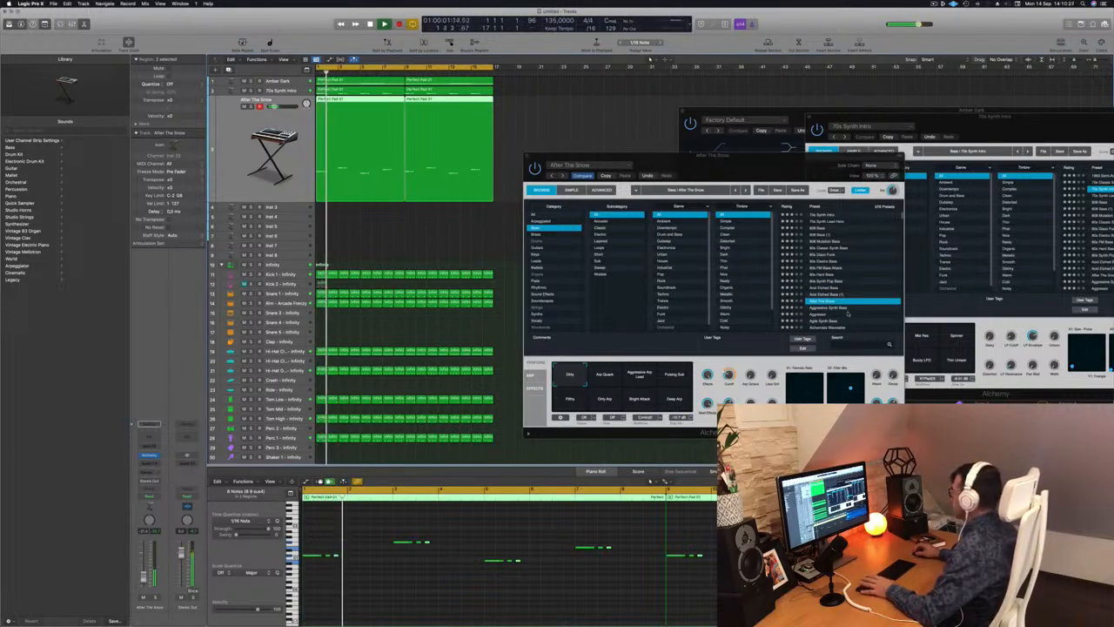
# Load the Aggressive Synth Bass preset, raise the track's volume slightly and play the arrangement from the start.
pyautogui.click(834, 309)
pyautogui.press('space')
pyautogui.press('space')
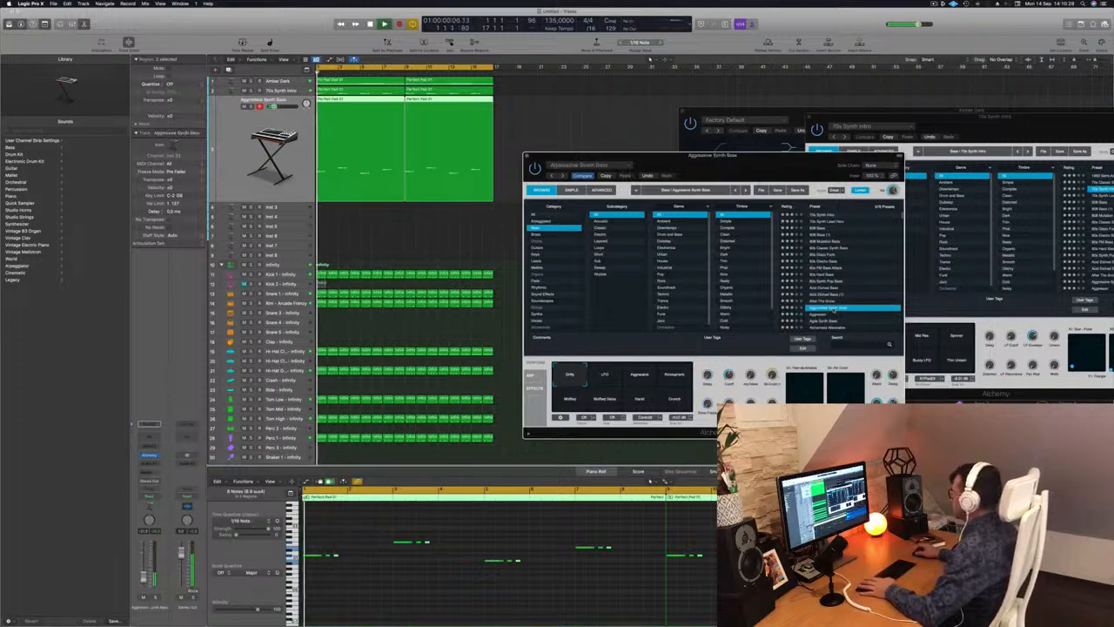
pyautogui.moveTo(144, 576); pyautogui.dragTo(143, 569)
pyautogui.press('space')
pyautogui.press('space')
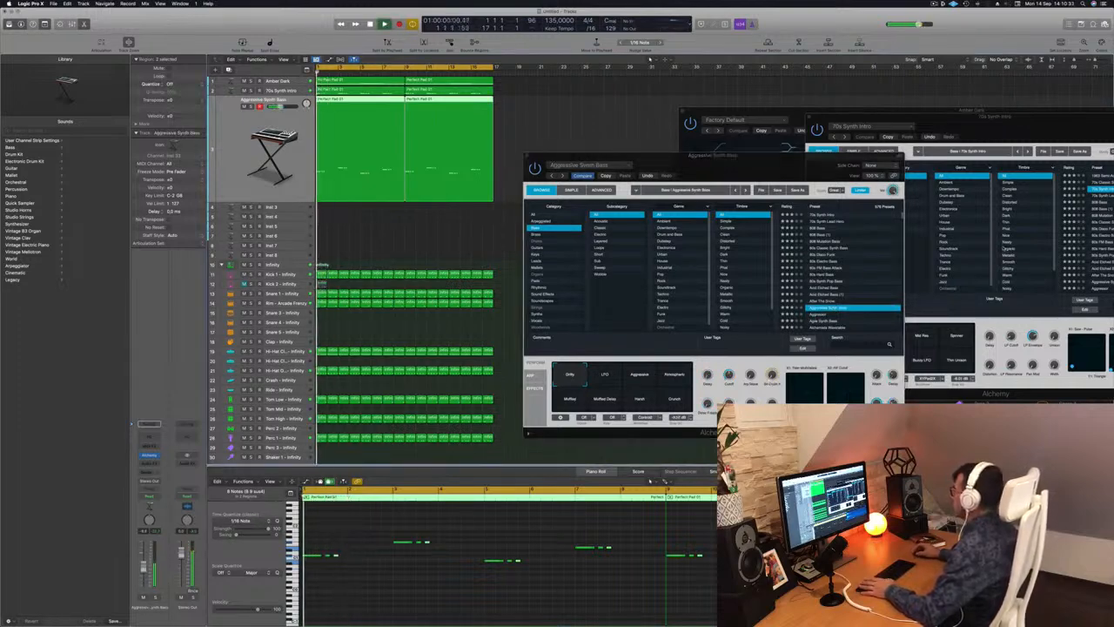
# Audition the Aggressor, Agile Synth Bass and Alchemists Wavetable presets in turn against the beat.
pyautogui.click(820, 315)
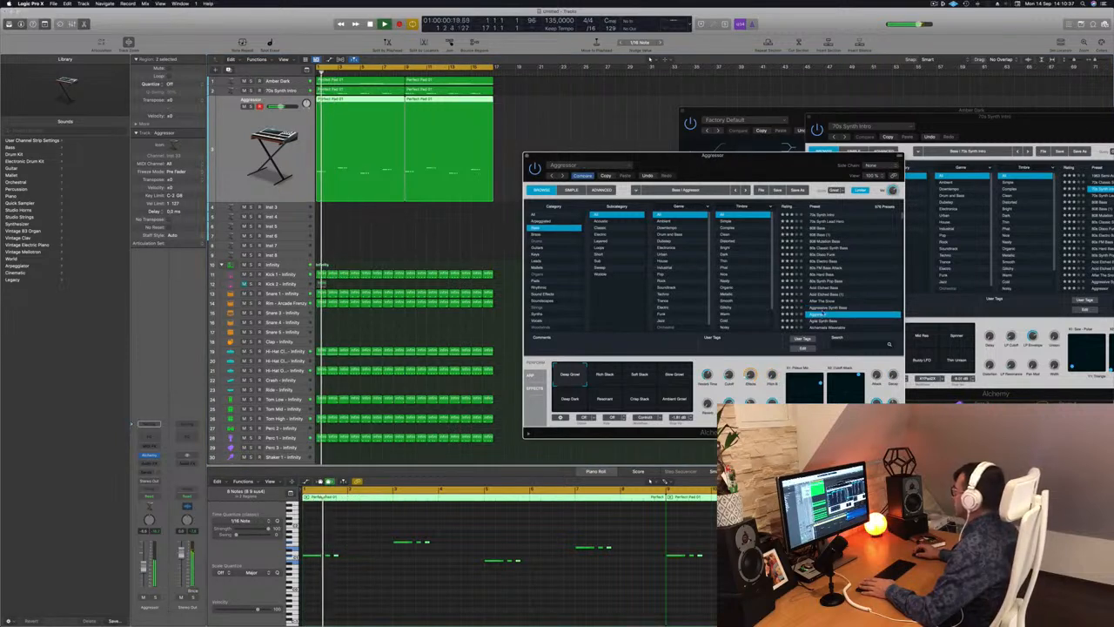
pyautogui.scroll(-4, 821, 314)
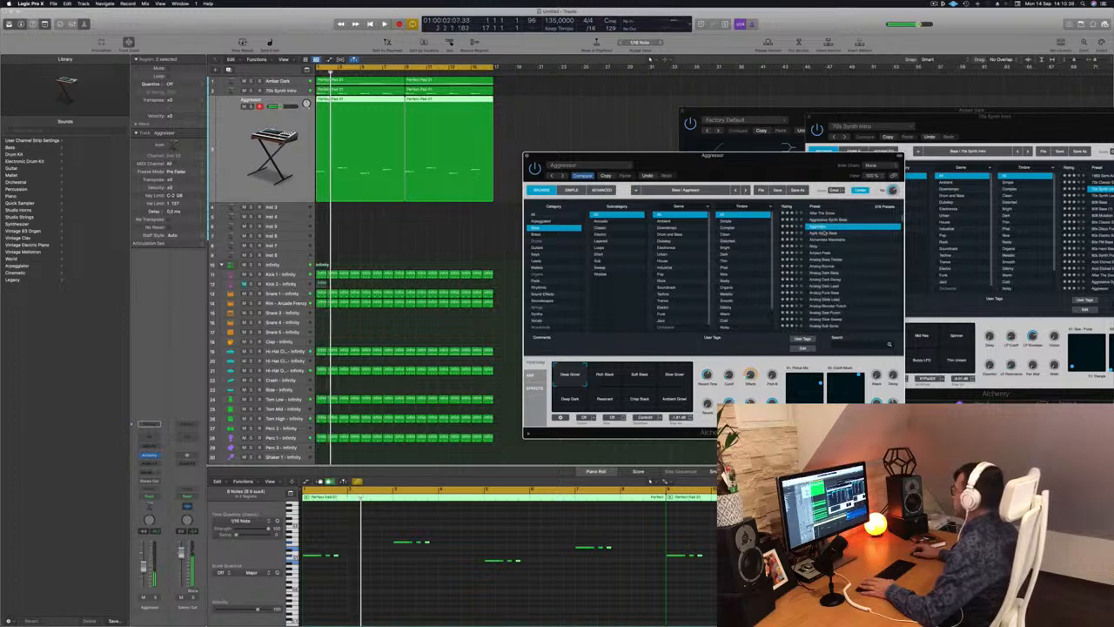
pyautogui.click(823, 234)
pyautogui.press('space')
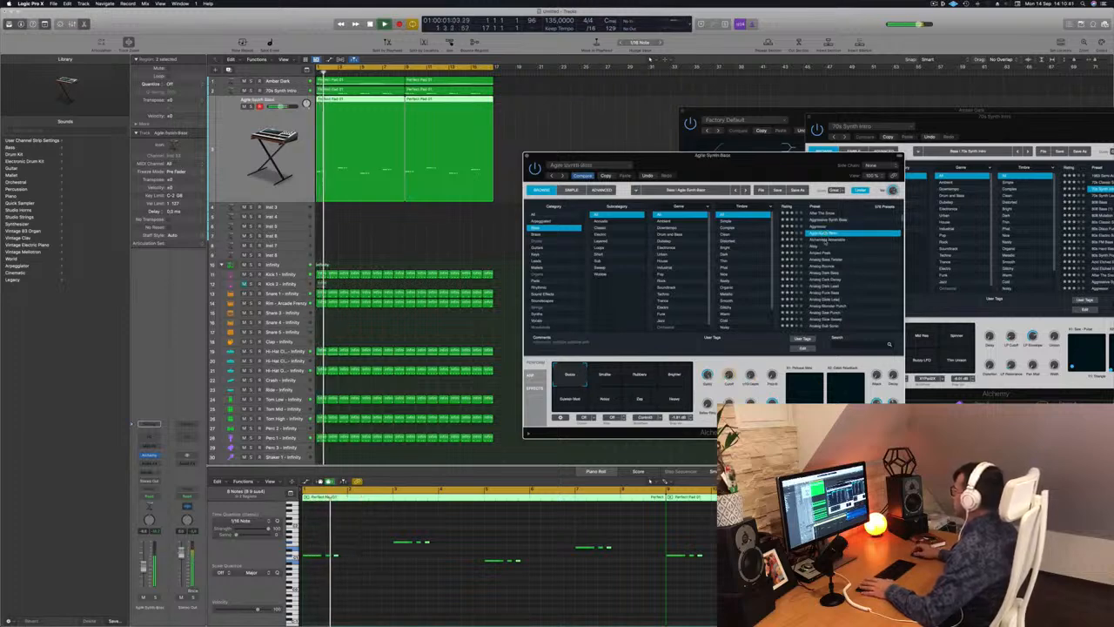
pyautogui.click(825, 241)
pyautogui.press('space')
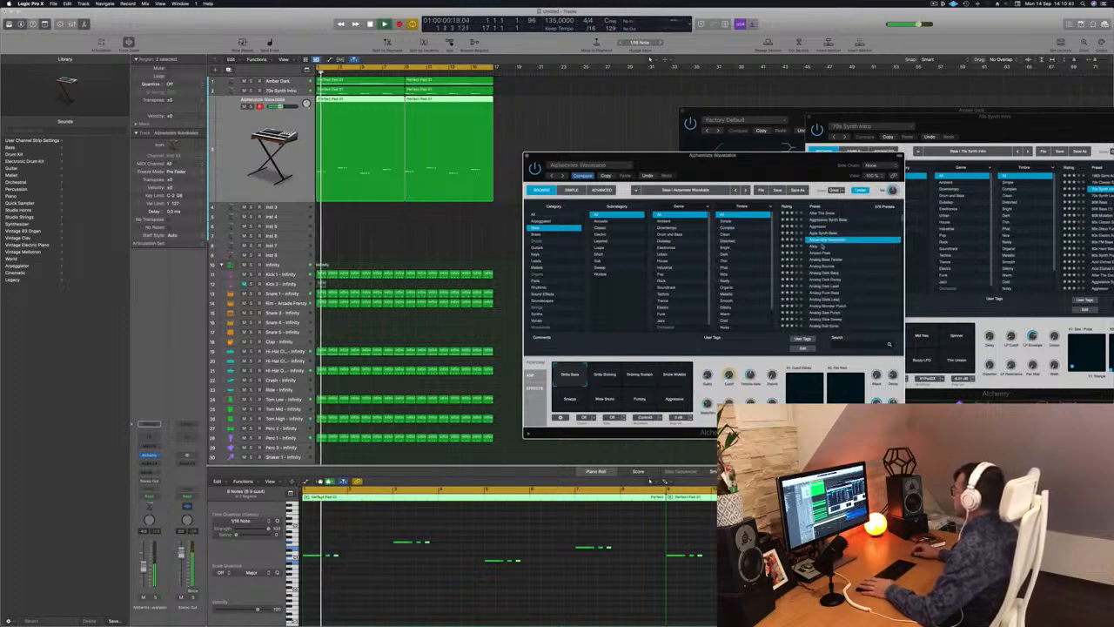
# Load the Alloy preset and compare the mix with its track muted and unmuted, trying its Cutoff Sweep control.
pyautogui.click(814, 248)
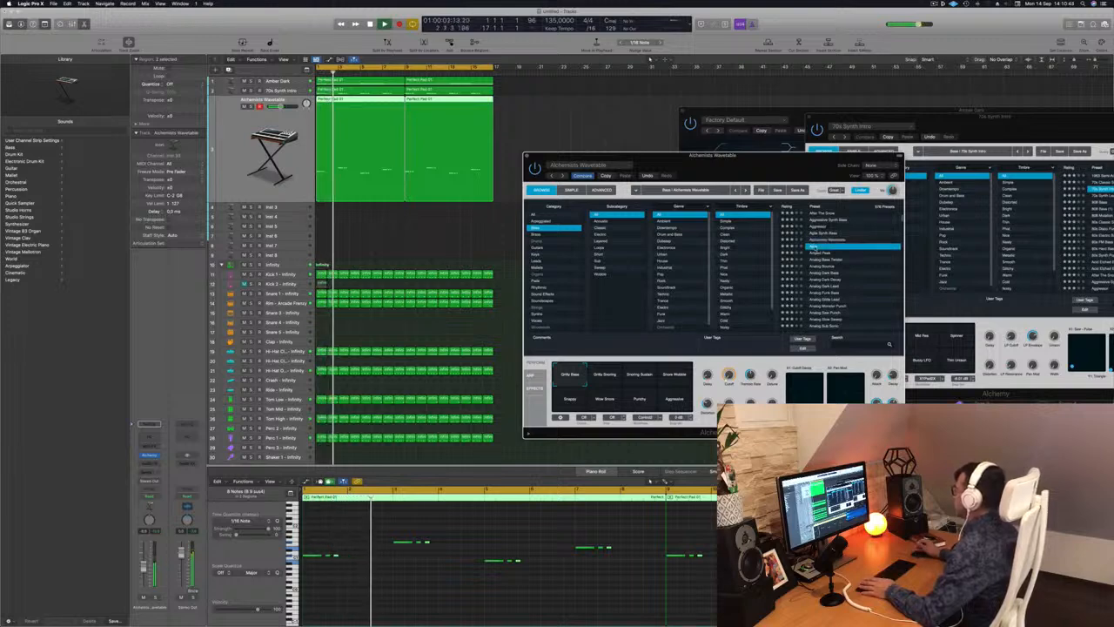
pyautogui.press('space')
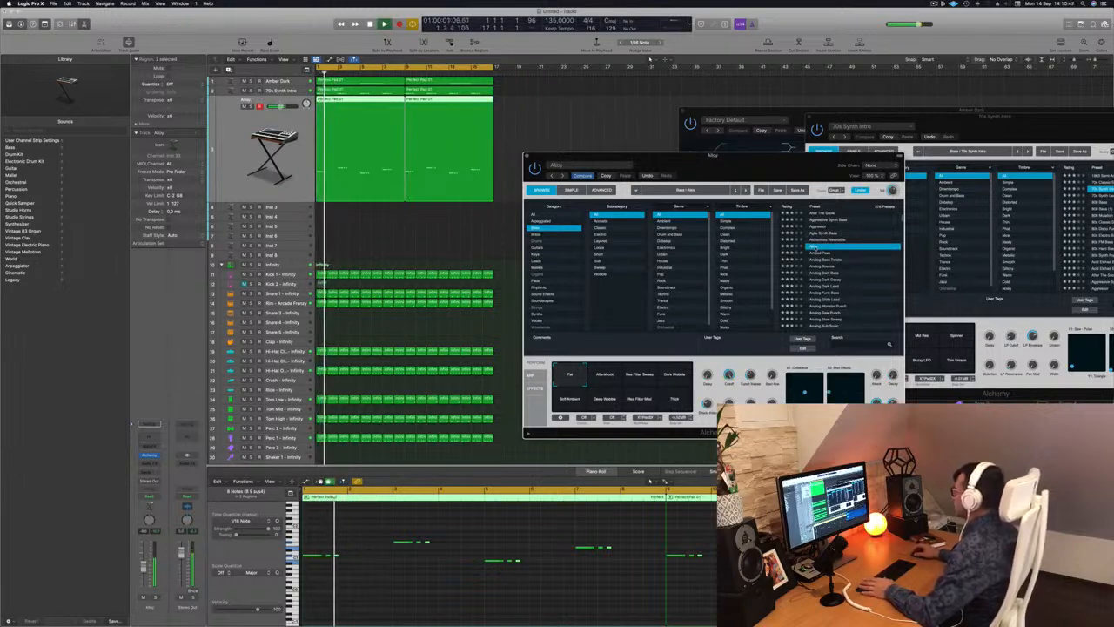
pyautogui.moveTo(739, 173); pyautogui.dragTo(769, 170)
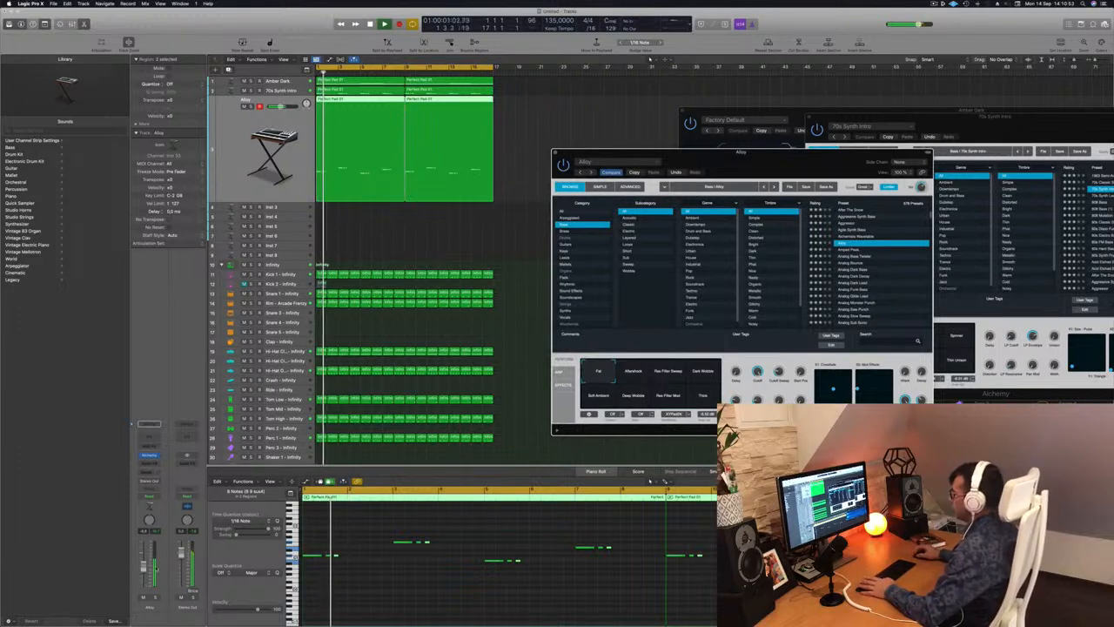
pyautogui.click(144, 600)
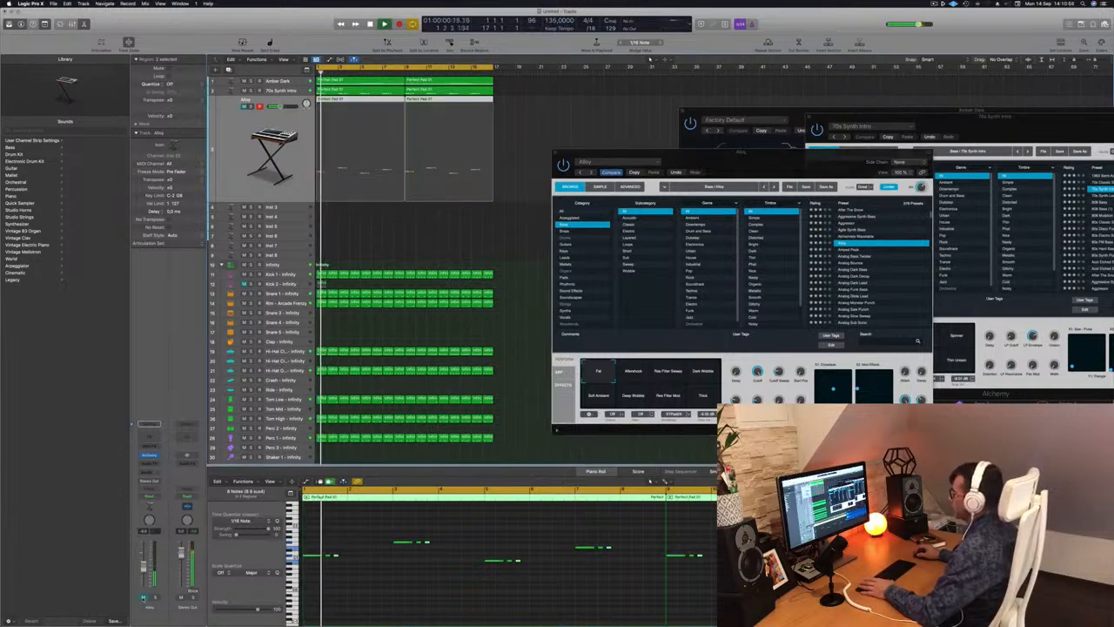
pyautogui.click(143, 598)
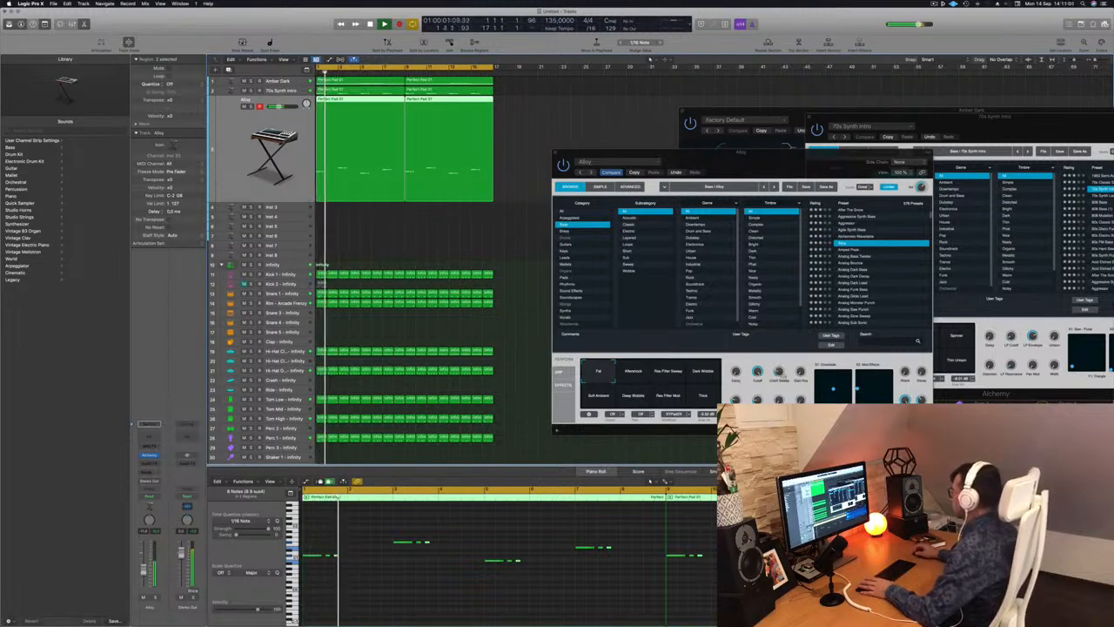
pyautogui.click(781, 366)
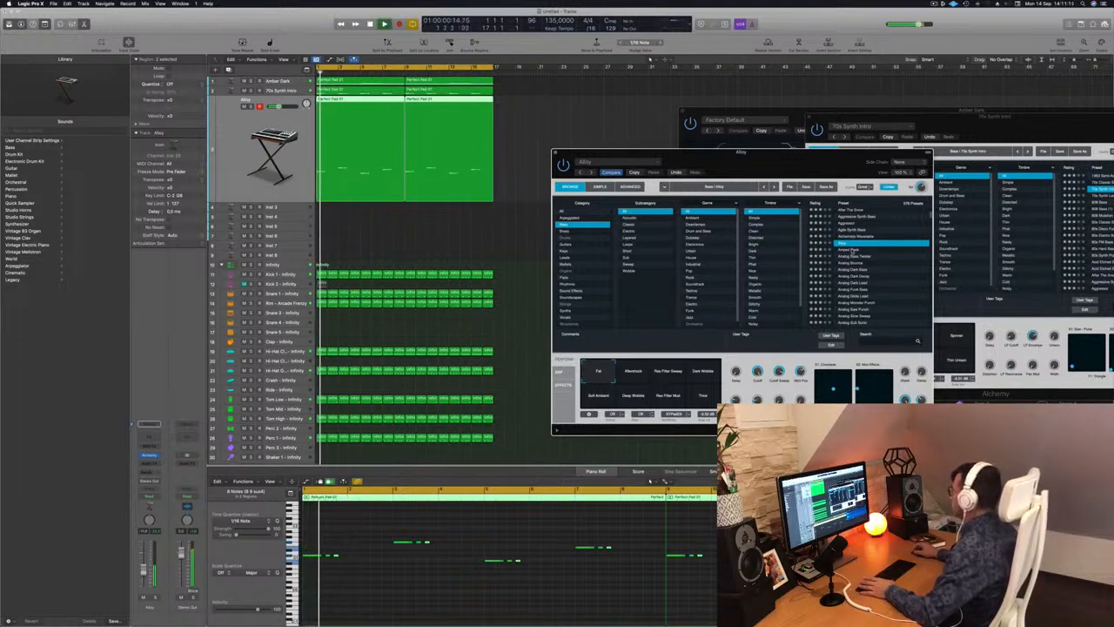
# Audition the presets following Alloy, load Analog Dark Bass and shift the Alchemy window away from the regions.
pyautogui.press('Down')
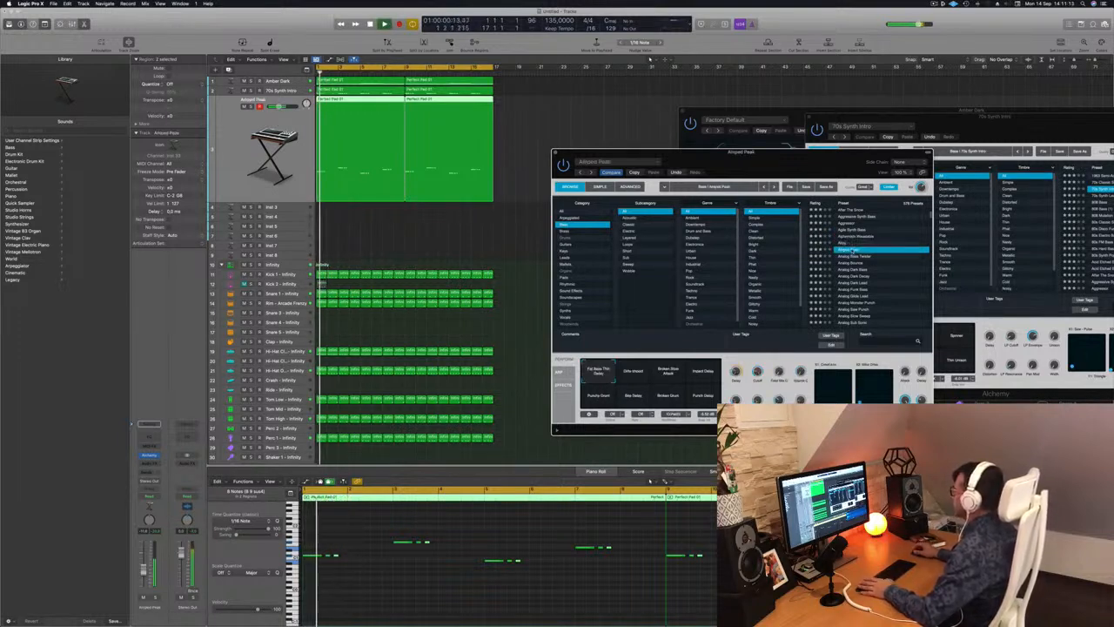
pyautogui.press('Down')
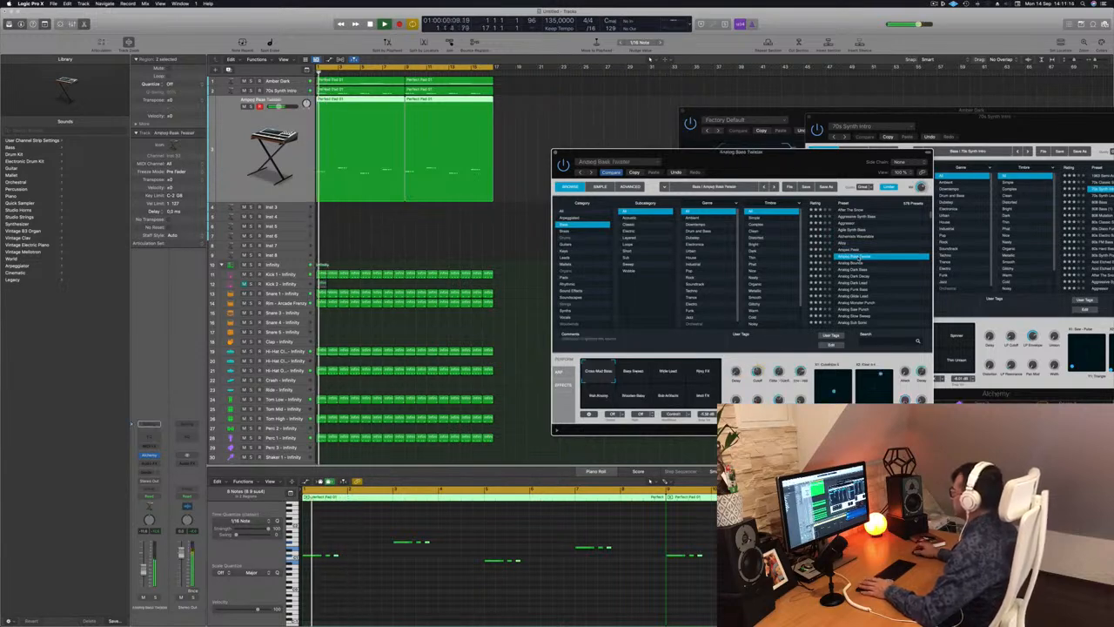
pyautogui.press('Down')
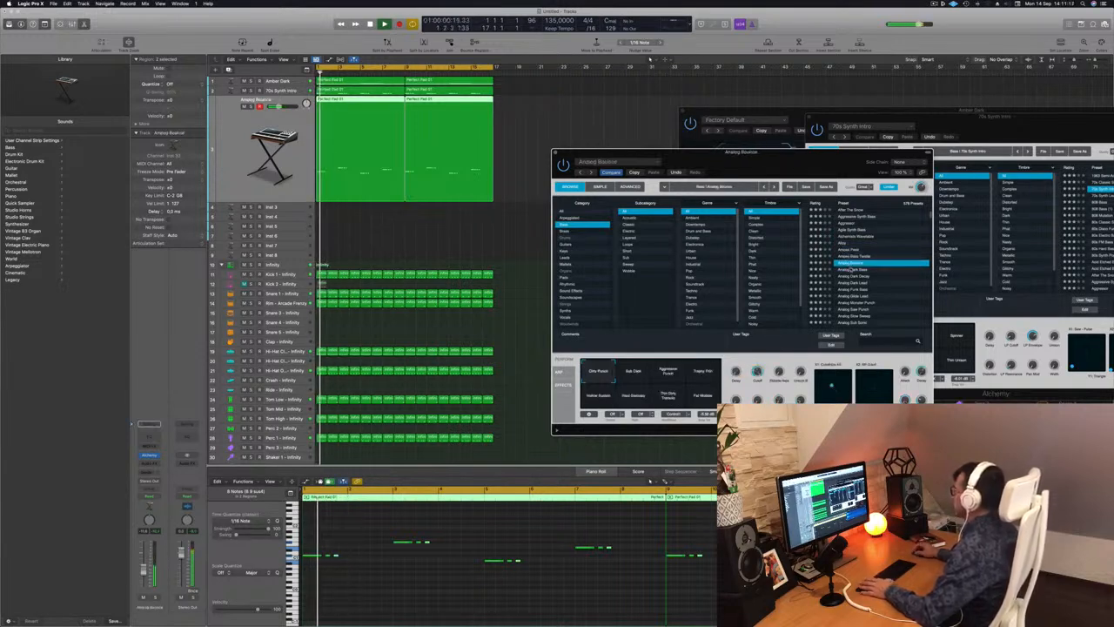
pyautogui.press('Down')
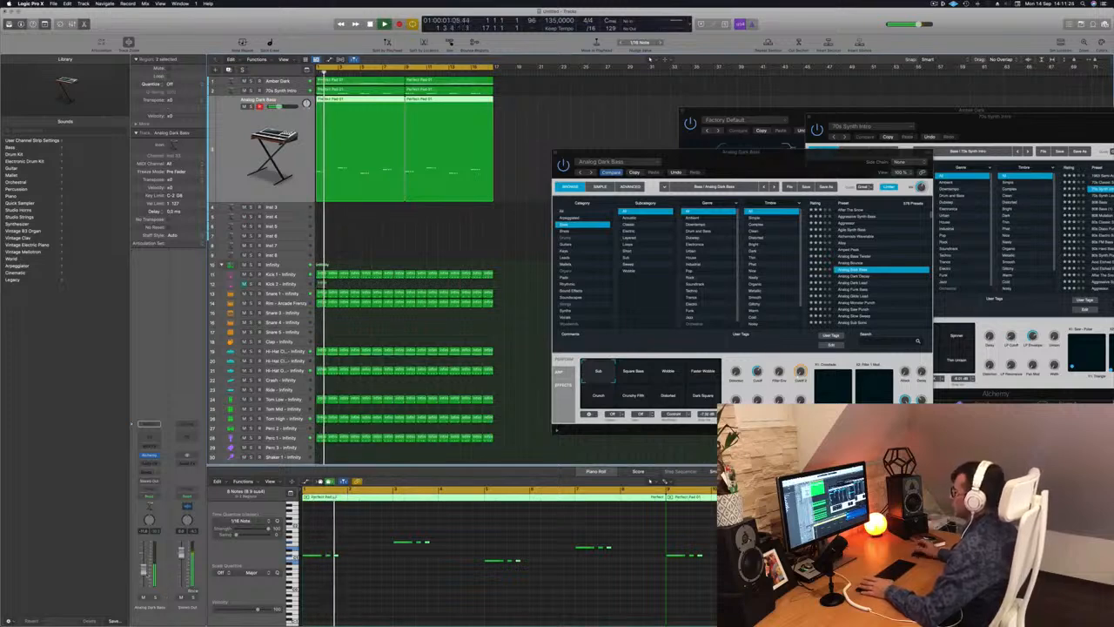
pyautogui.moveTo(867, 171); pyautogui.dragTo(1075, 177)
pyautogui.click(526, 237)
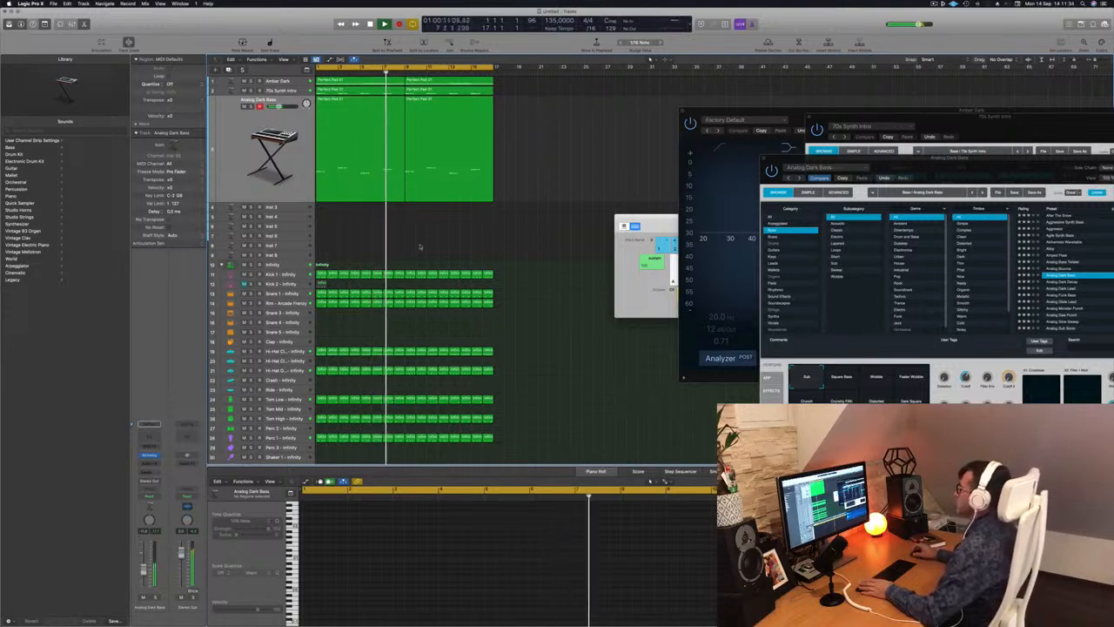
# Play the arrangement from the start with the Analog Dark Bass track muted and unmuted for comparison.
pyautogui.press('Return')
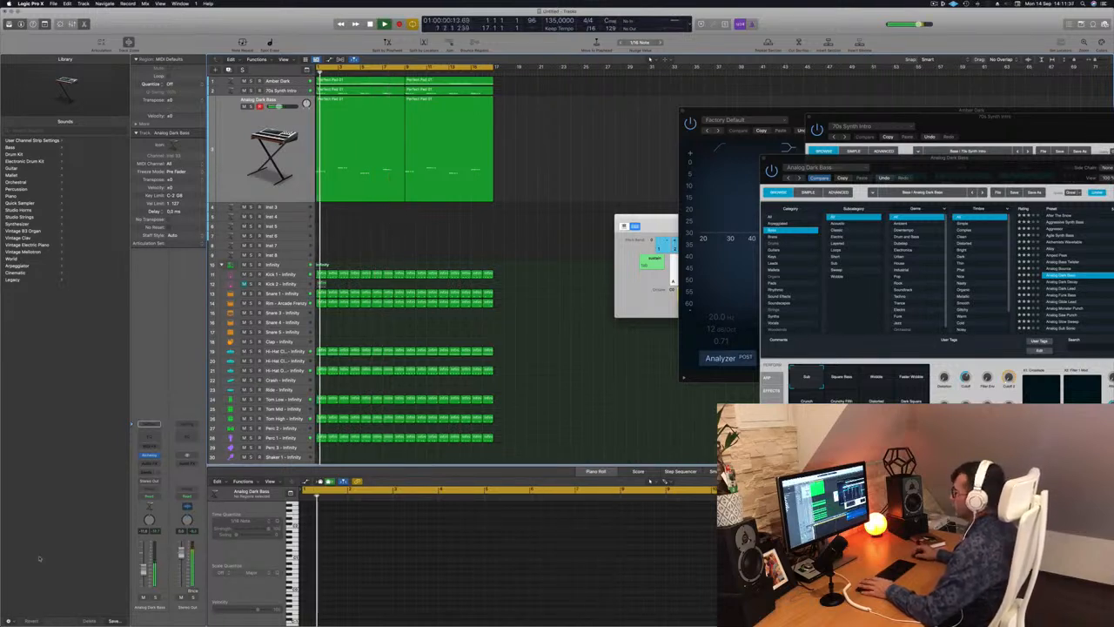
pyautogui.press('Return')
pyautogui.press('m')
pyautogui.press('Return')
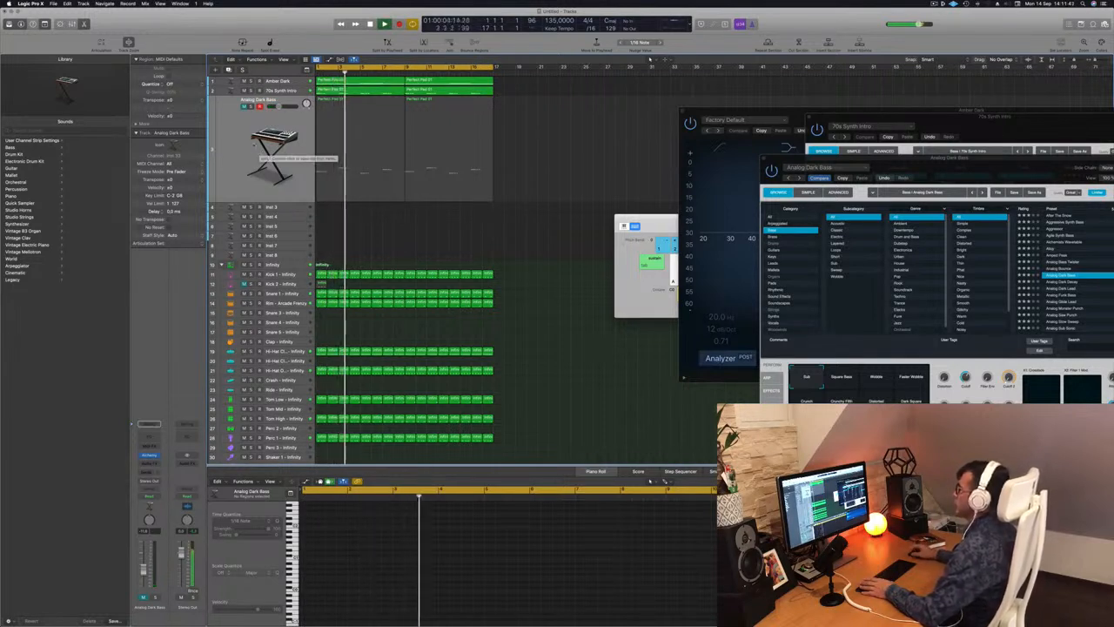
pyautogui.click(244, 106)
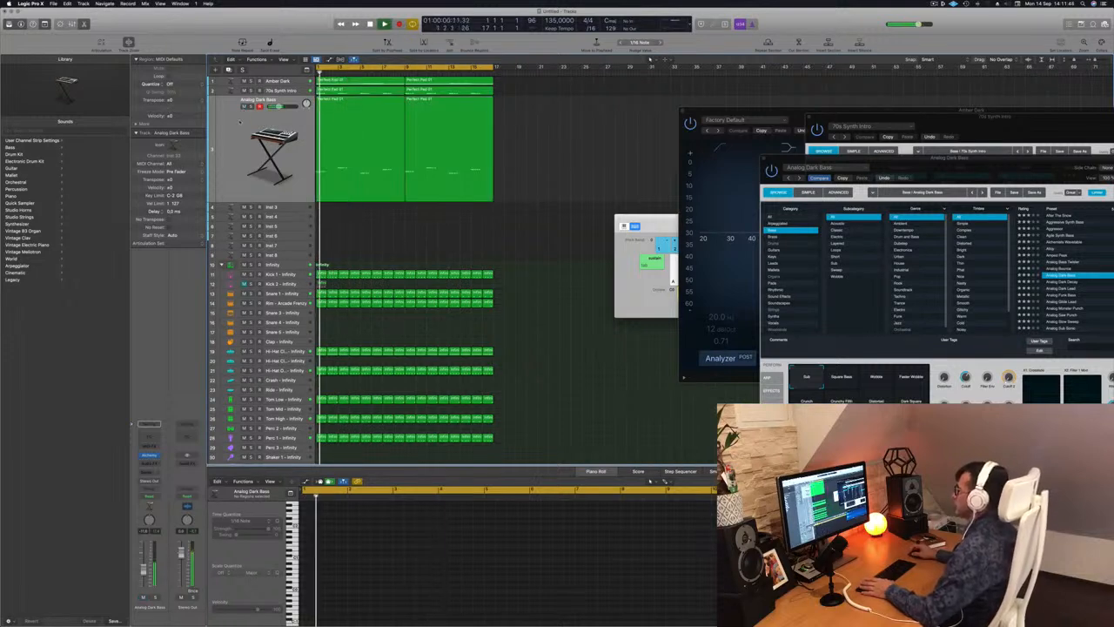
pyautogui.click(243, 117)
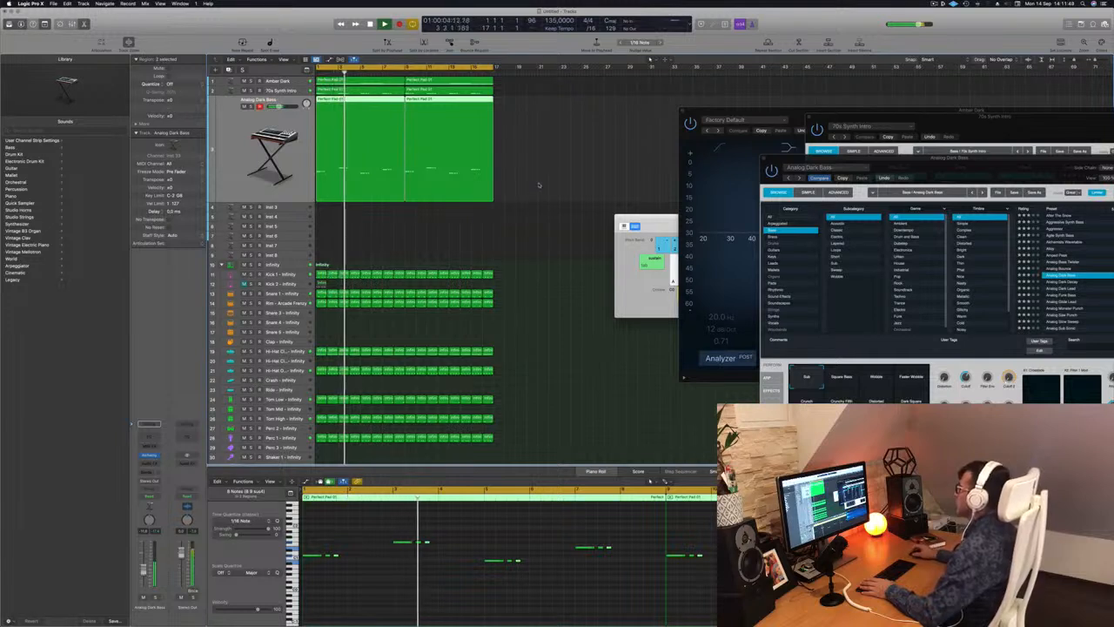
pyautogui.press('space')
pyautogui.click(535, 233)
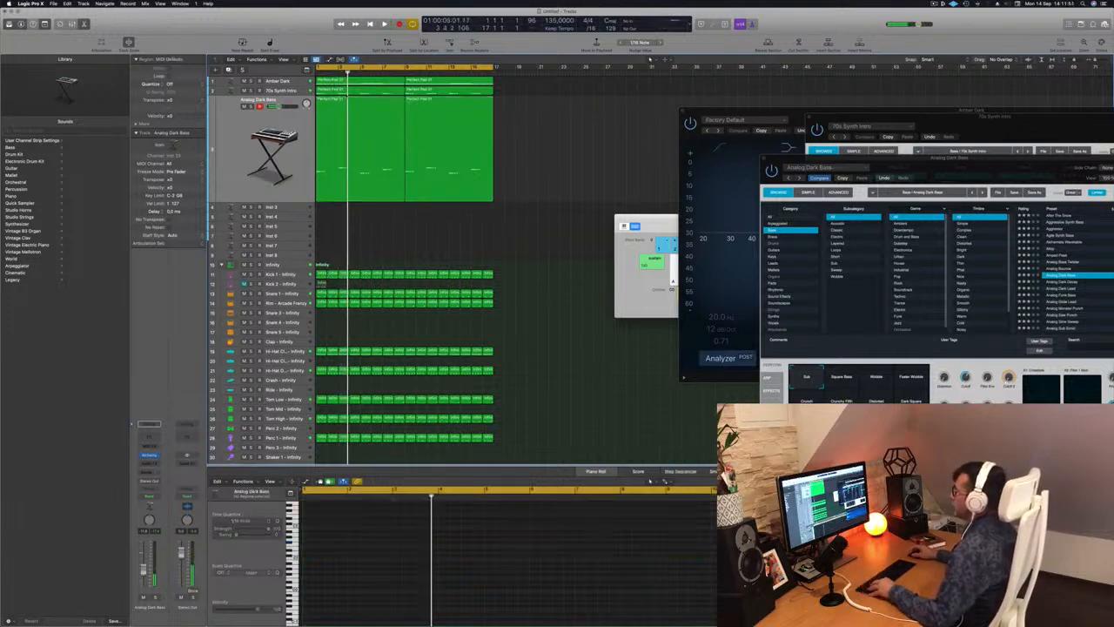
# Copy the first Analog Dark Bass region to the Inst 3 track, shift all its notes one bar later and play it.
pyautogui.click(342, 101)
pyautogui.moveTo(342, 101); pyautogui.dragTo(340, 209)
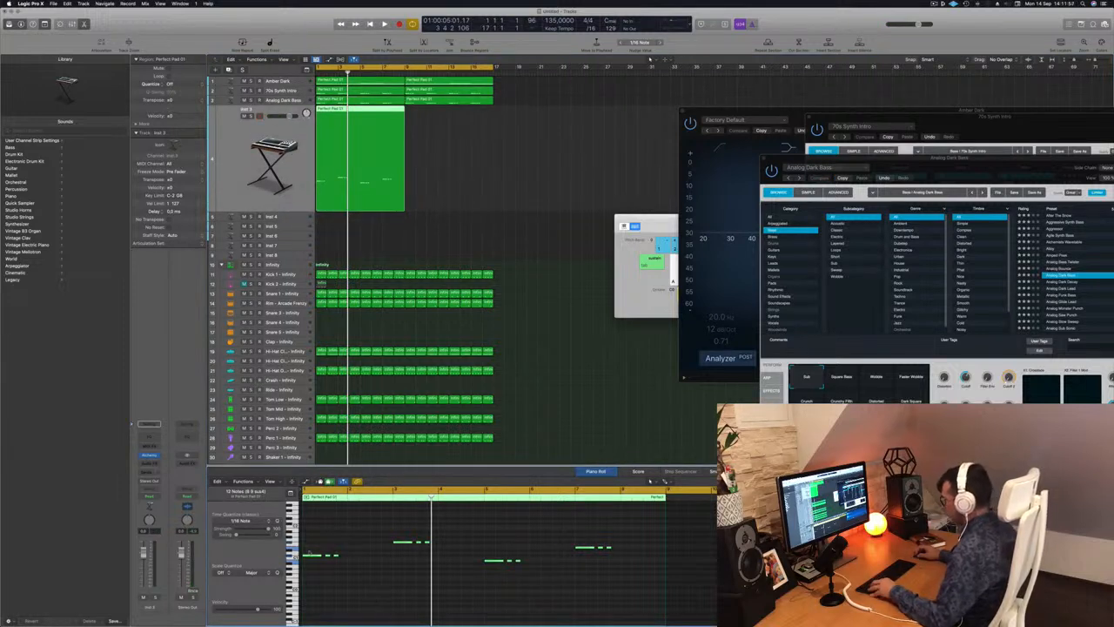
pyautogui.moveTo(307, 558); pyautogui.dragTo(353, 558)
pyautogui.press('space')
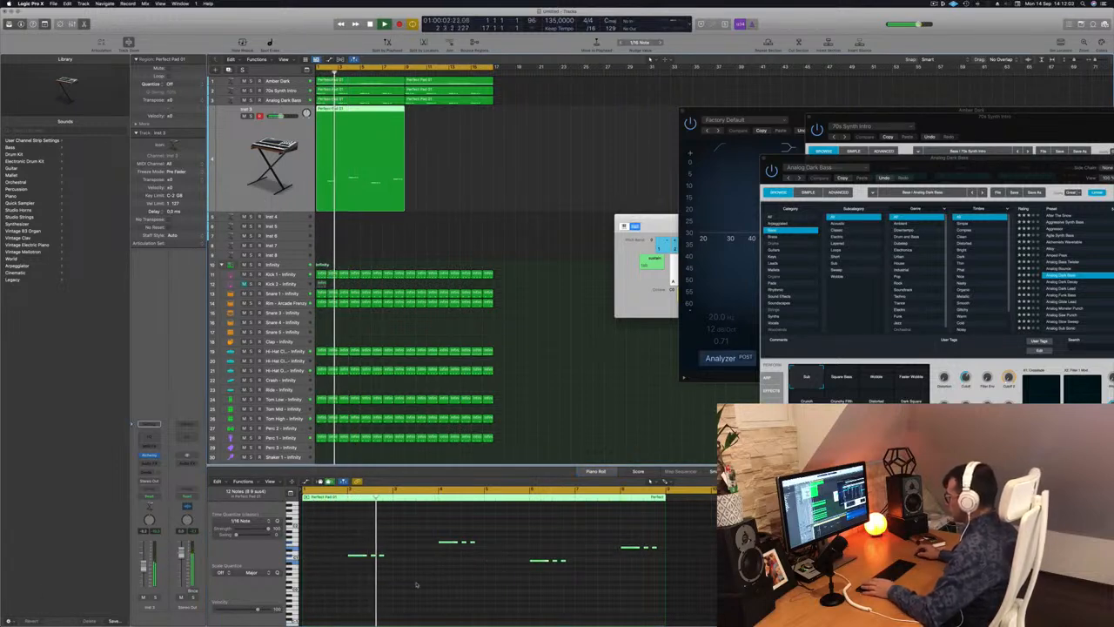
pyautogui.press('Return')
pyautogui.scroll(3, 419, 584)
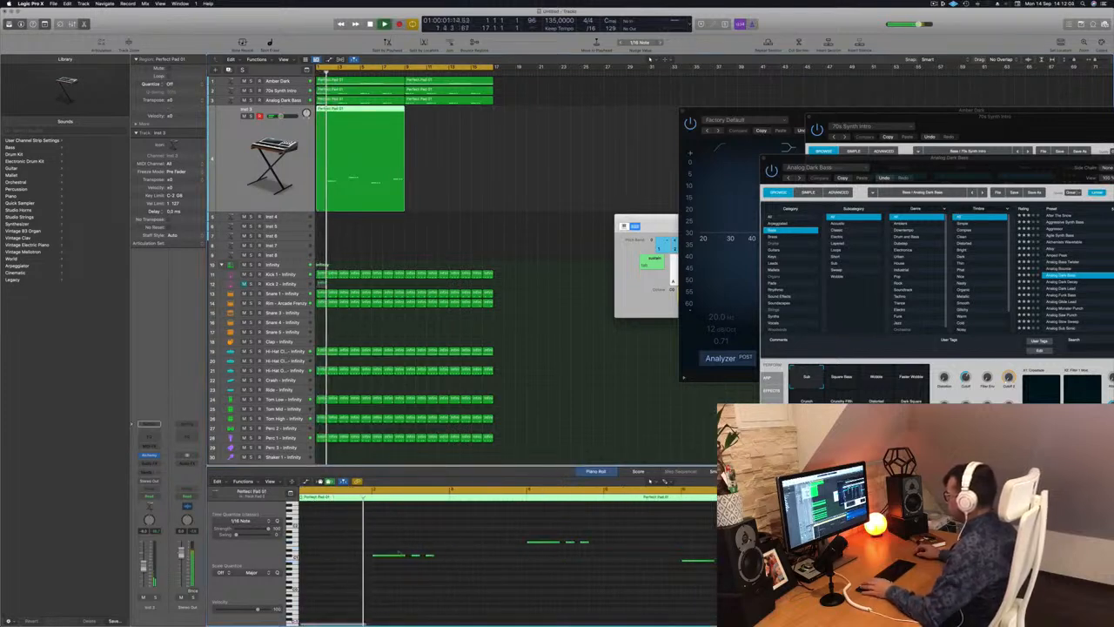
pyautogui.press('space')
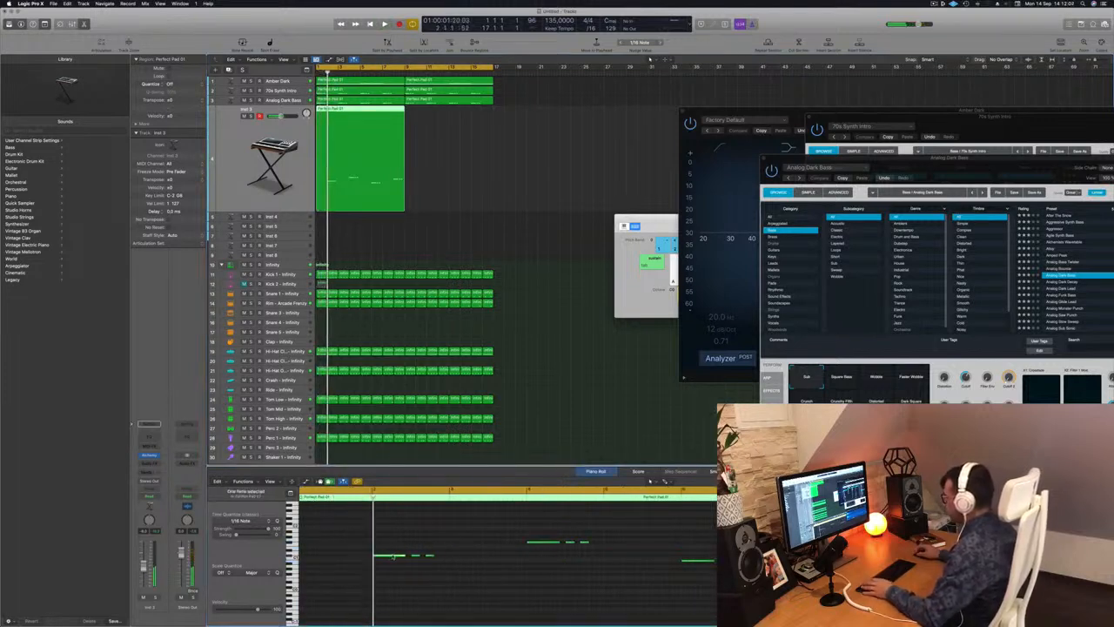
# Duplicate all notes of the Inst 3 region one bar later and move the first three-note group half a bar earlier.
pyautogui.moveTo(393, 555); pyautogui.dragTo(394, 559)
pyautogui.scroll(-2, 370, 541)
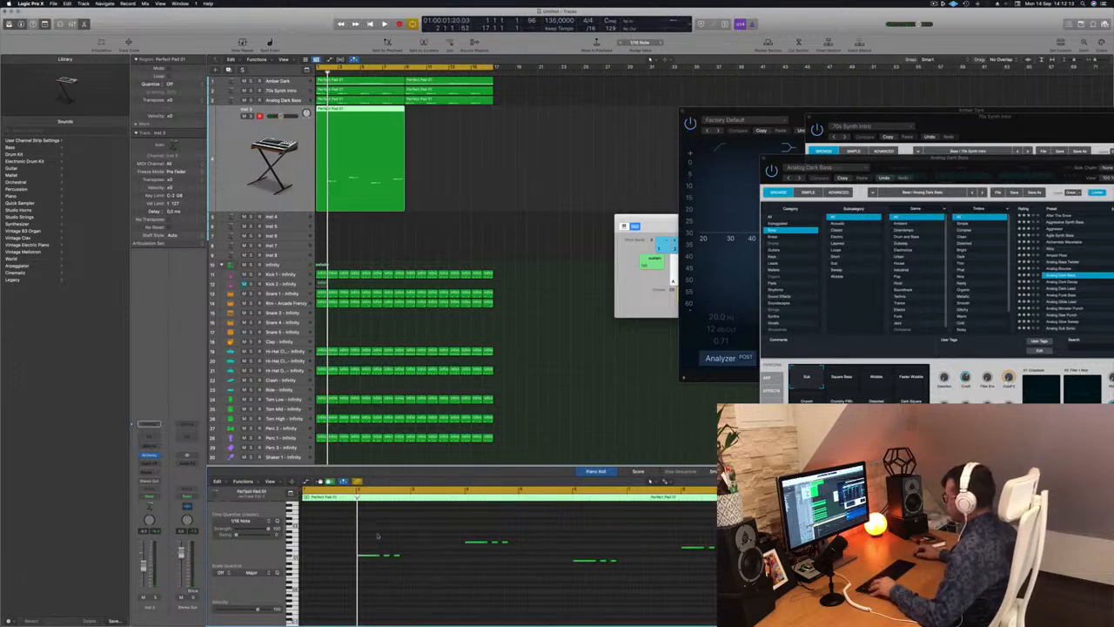
pyautogui.moveTo(372, 528); pyautogui.dragTo(733, 597)
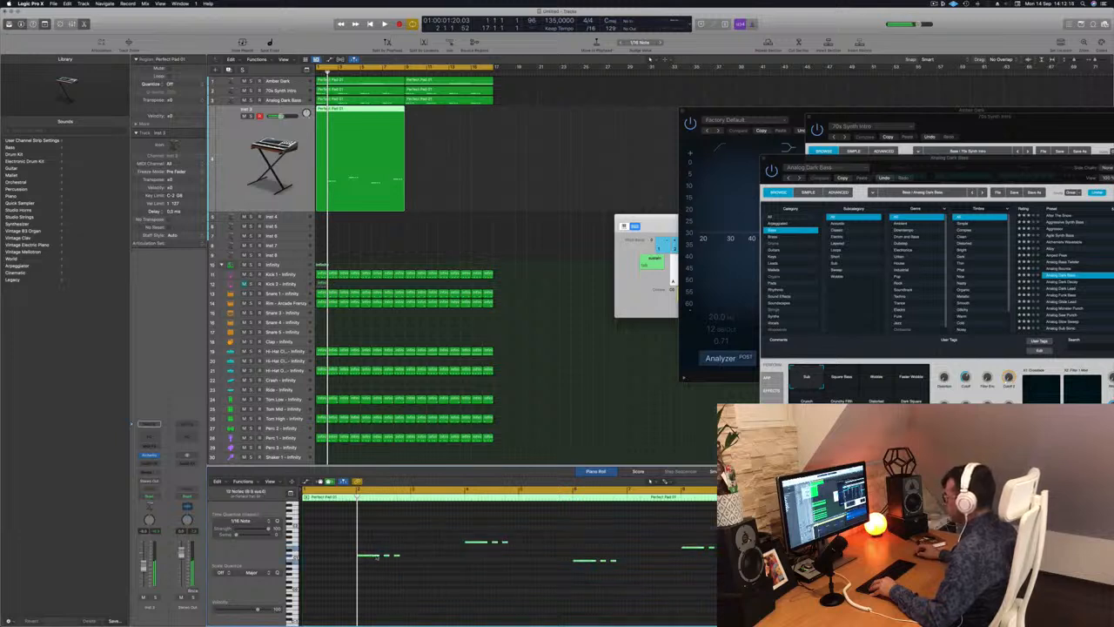
pyautogui.moveTo(376, 557); pyautogui.dragTo(428, 561)
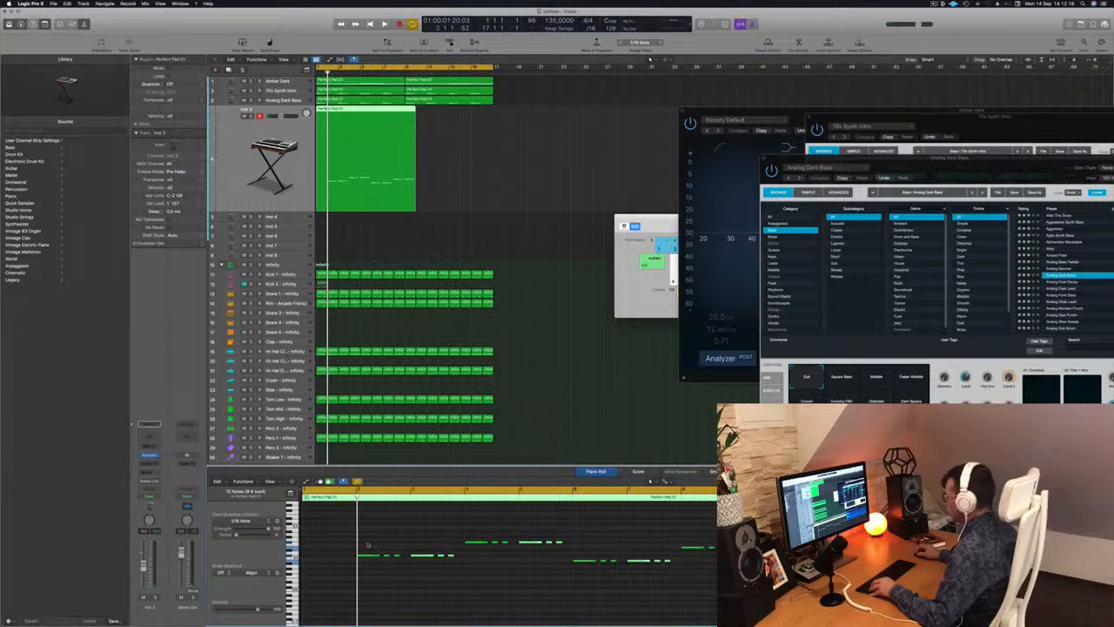
pyautogui.moveTo(368, 545); pyautogui.dragTo(406, 567)
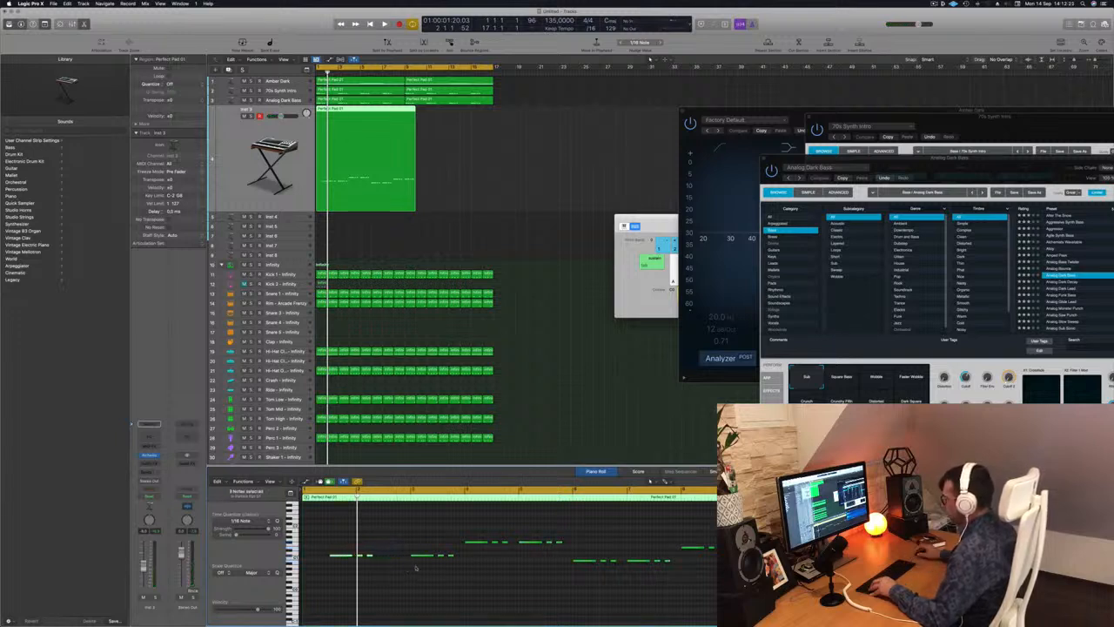
# Move the long note of the first Inst 3 group behind its two short notes and delete the following three-note group.
pyautogui.moveTo(329, 576); pyautogui.dragTo(330, 580)
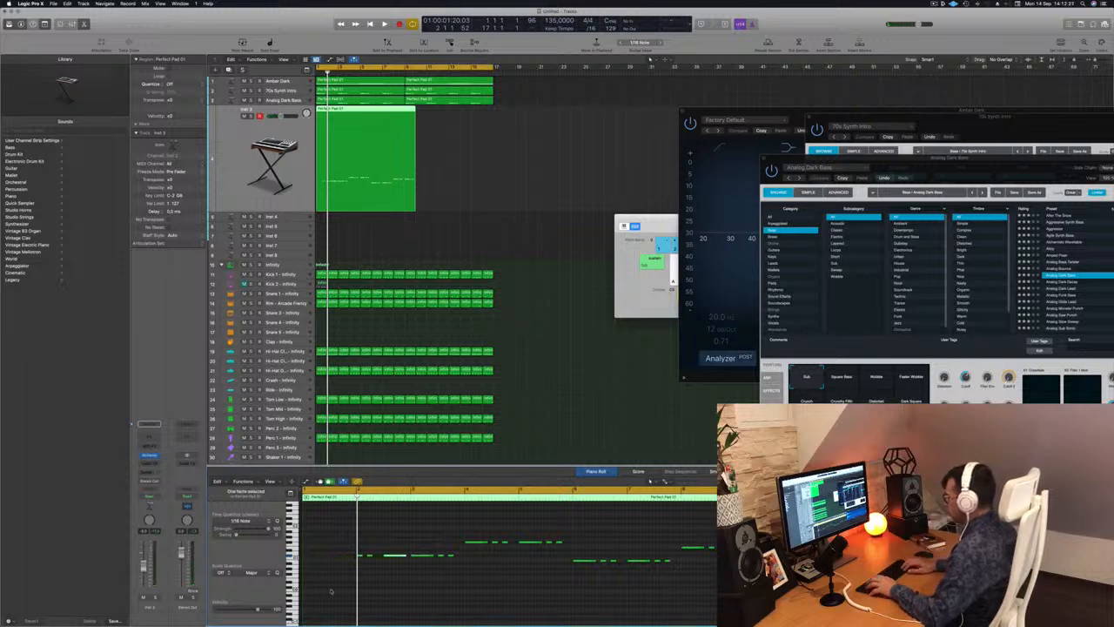
pyautogui.press('space')
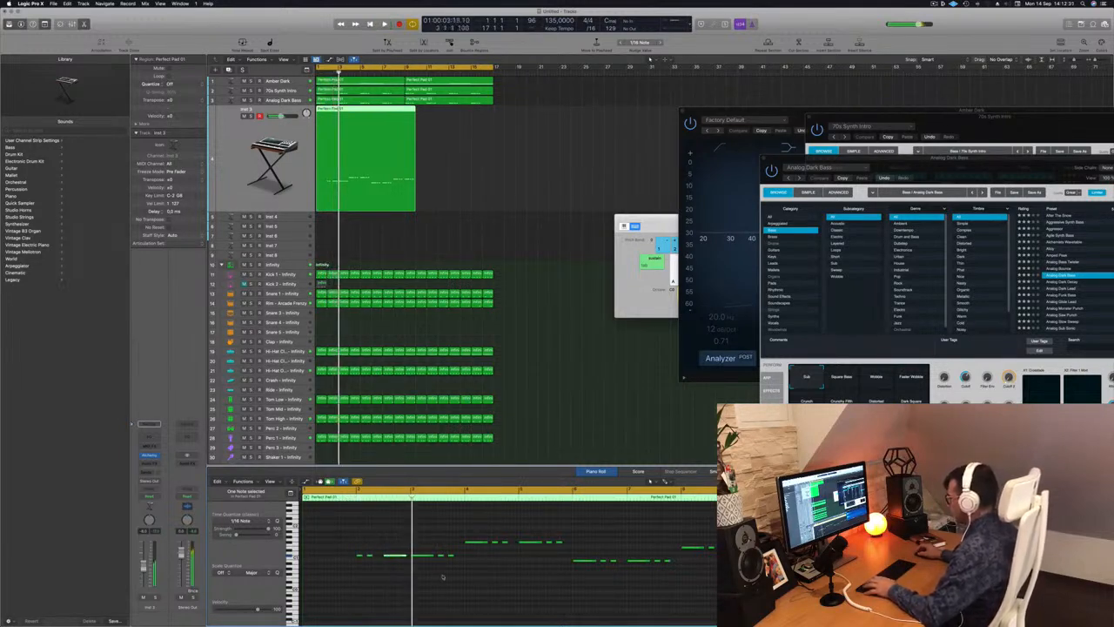
pyautogui.moveTo(485, 581); pyautogui.dragTo(450, 567)
pyautogui.press('Return')
pyautogui.press('Delete')
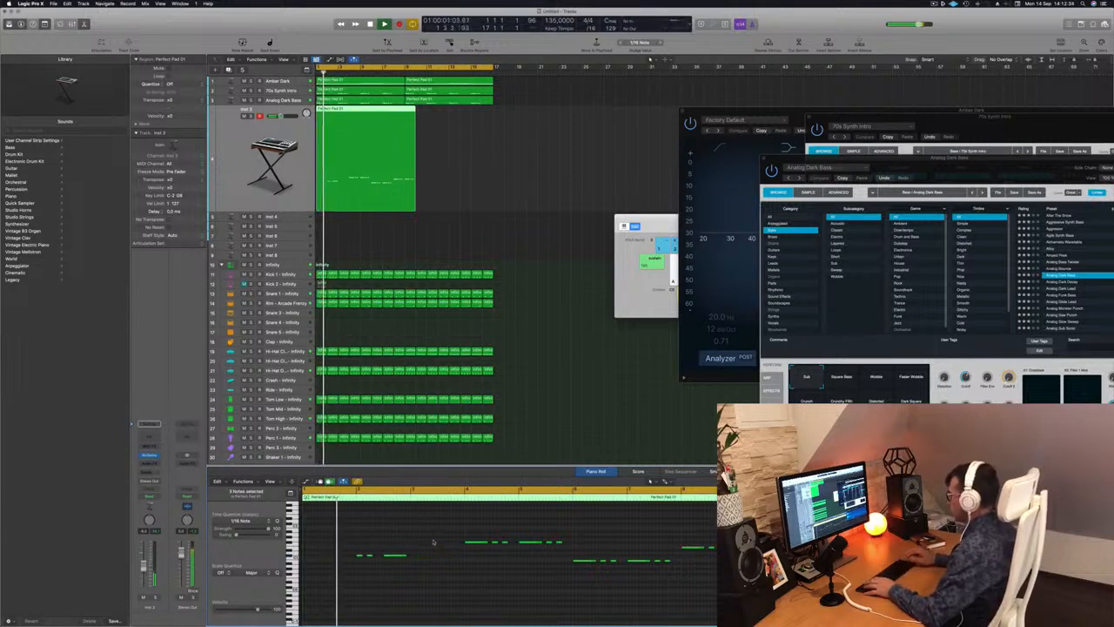
# Replay the line from the start and nudge the first group's long note two 1/16 notes earlier.
pyautogui.press('Return')
pyautogui.scroll(-2, 435, 542)
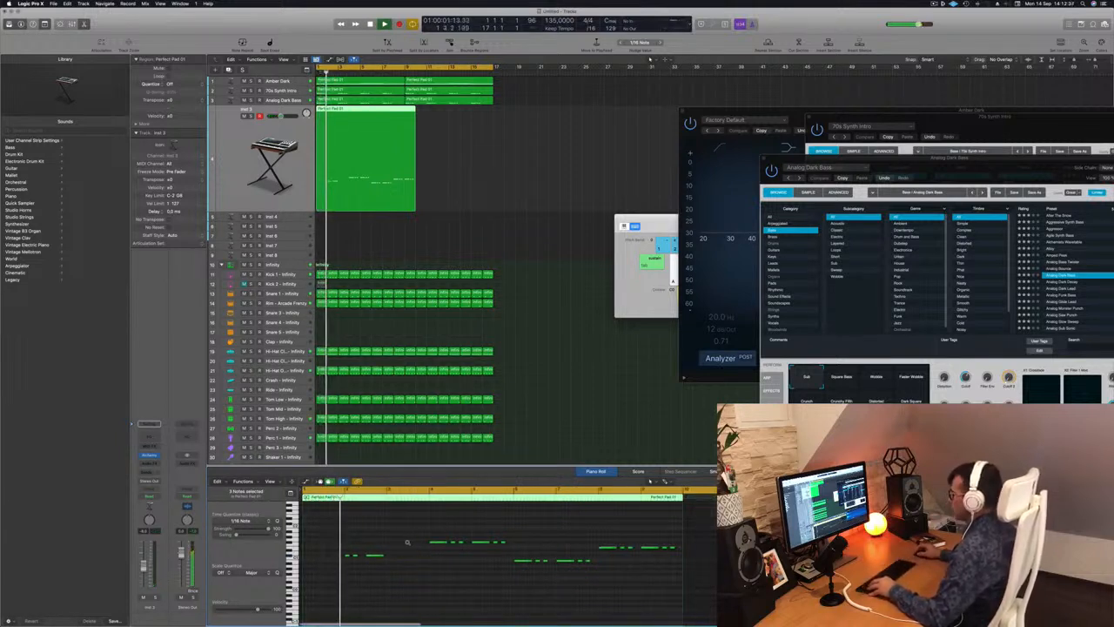
pyautogui.scroll(1, 411, 542)
pyautogui.scroll(1, 414, 542)
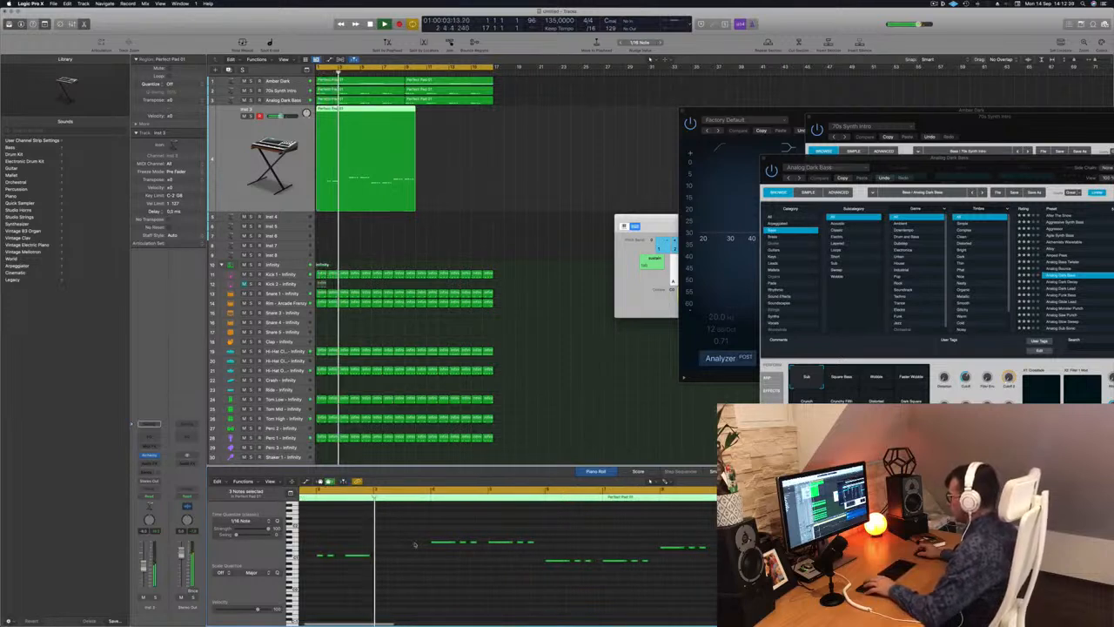
pyautogui.press('Return')
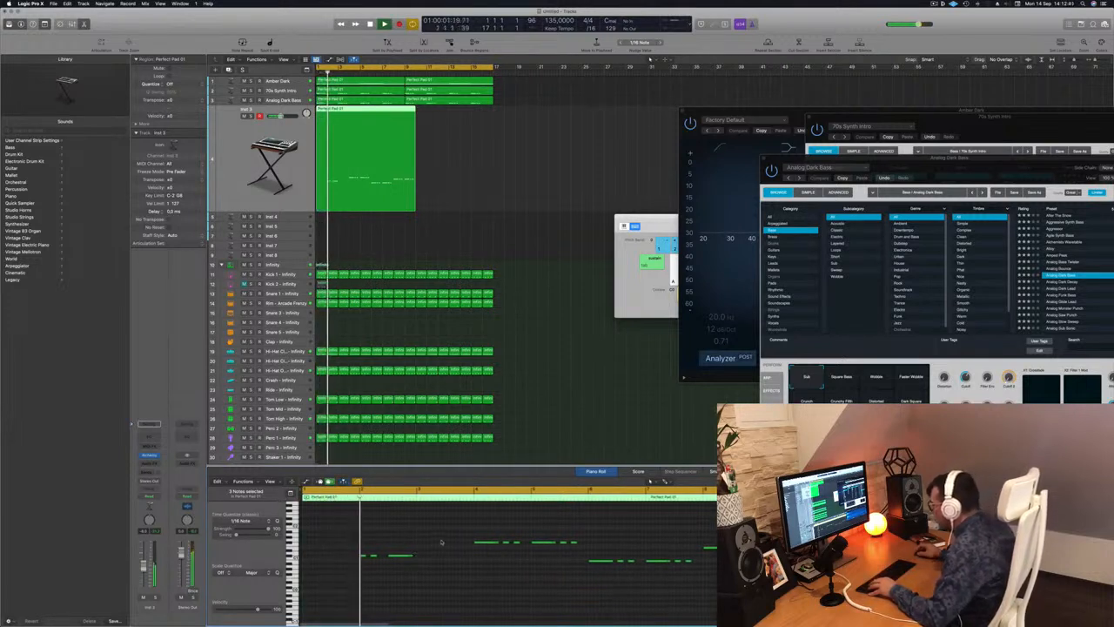
pyautogui.click(401, 557)
pyautogui.press('Return')
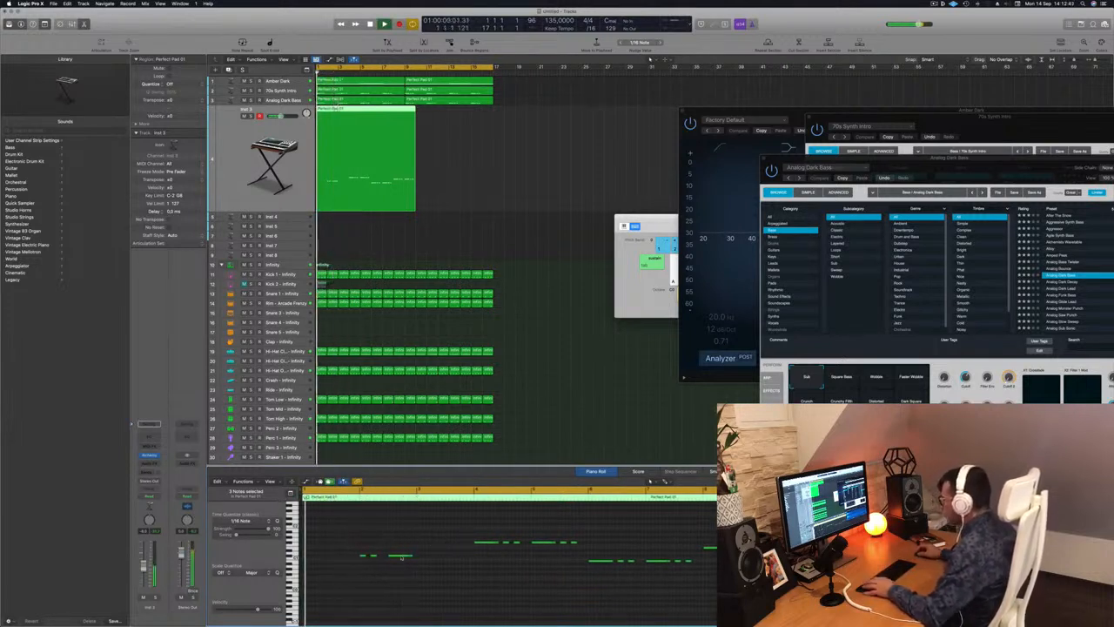
pyautogui.hotkey('alt', 'Left')
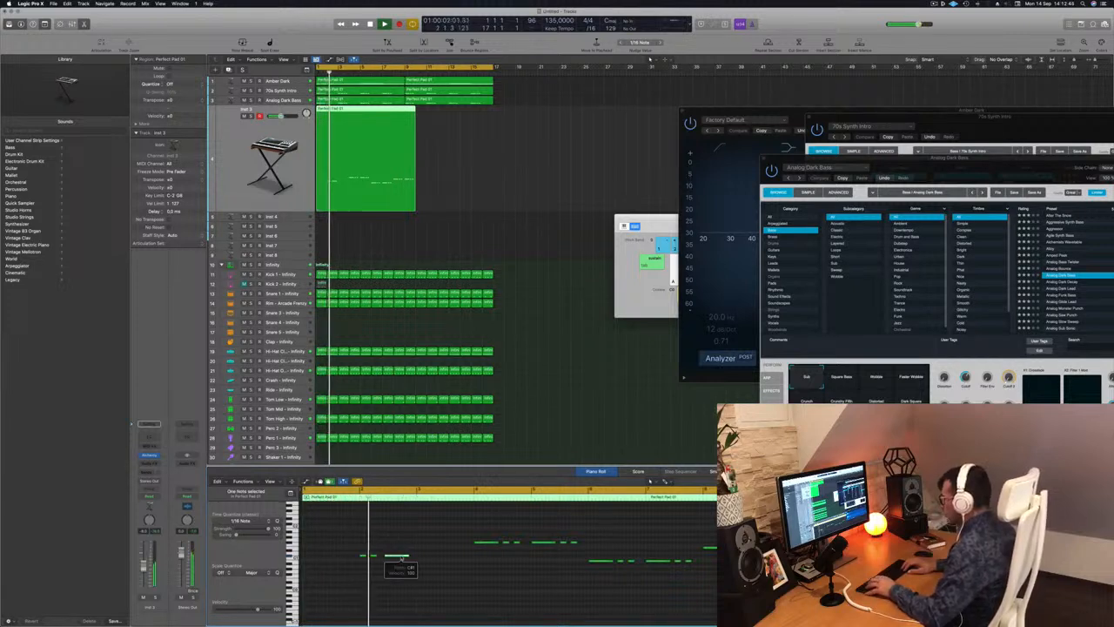
pyautogui.hotkey('alt', 'Left')
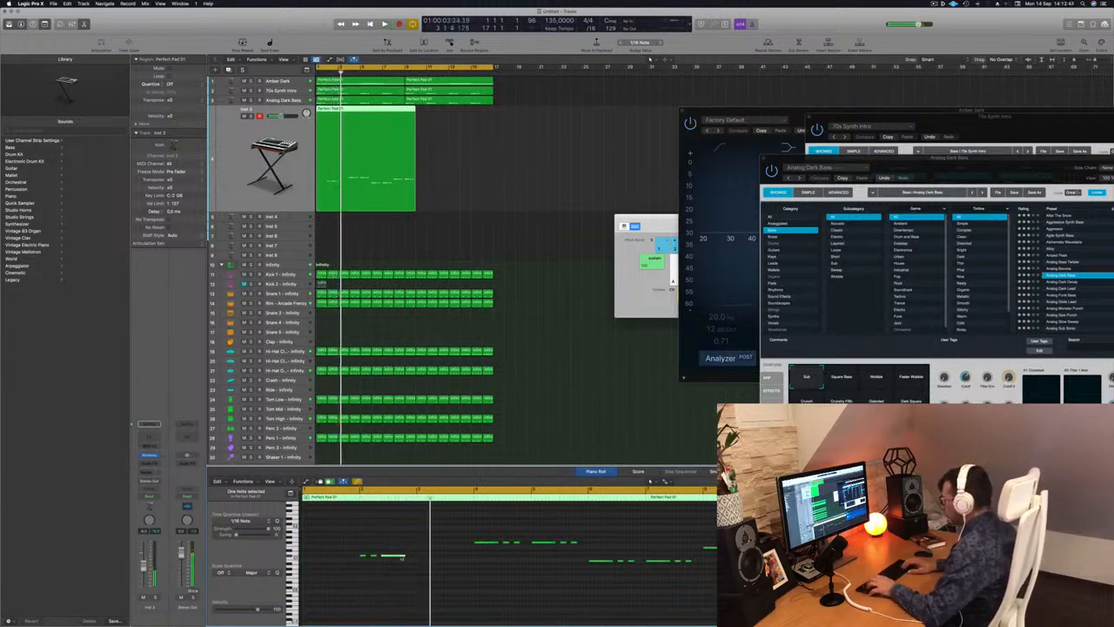
pyautogui.press('Return')
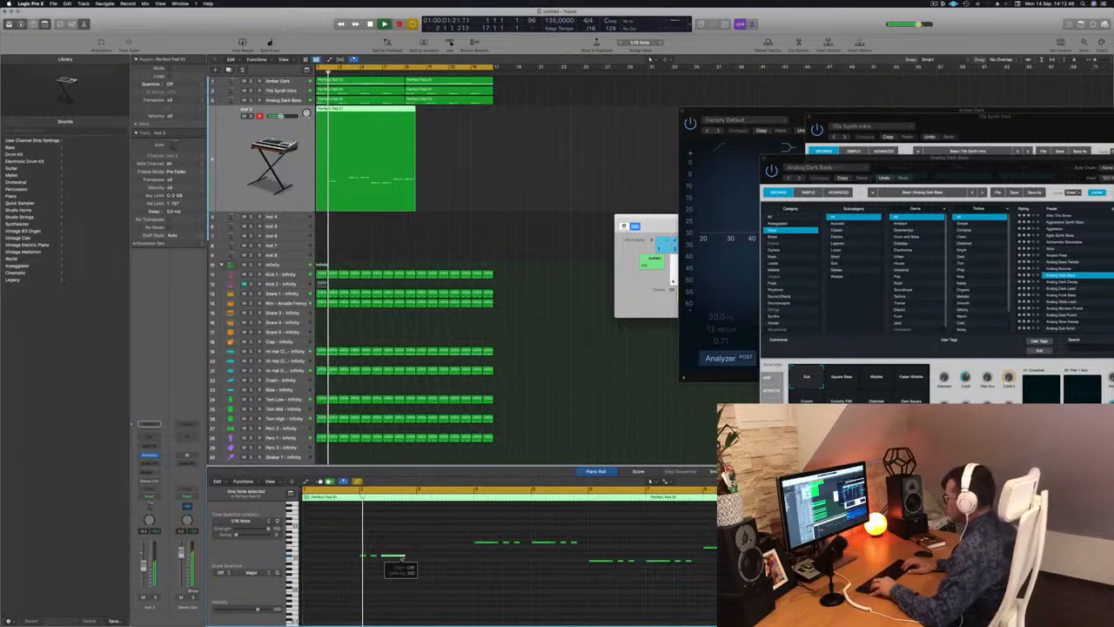
pyautogui.press('Return')
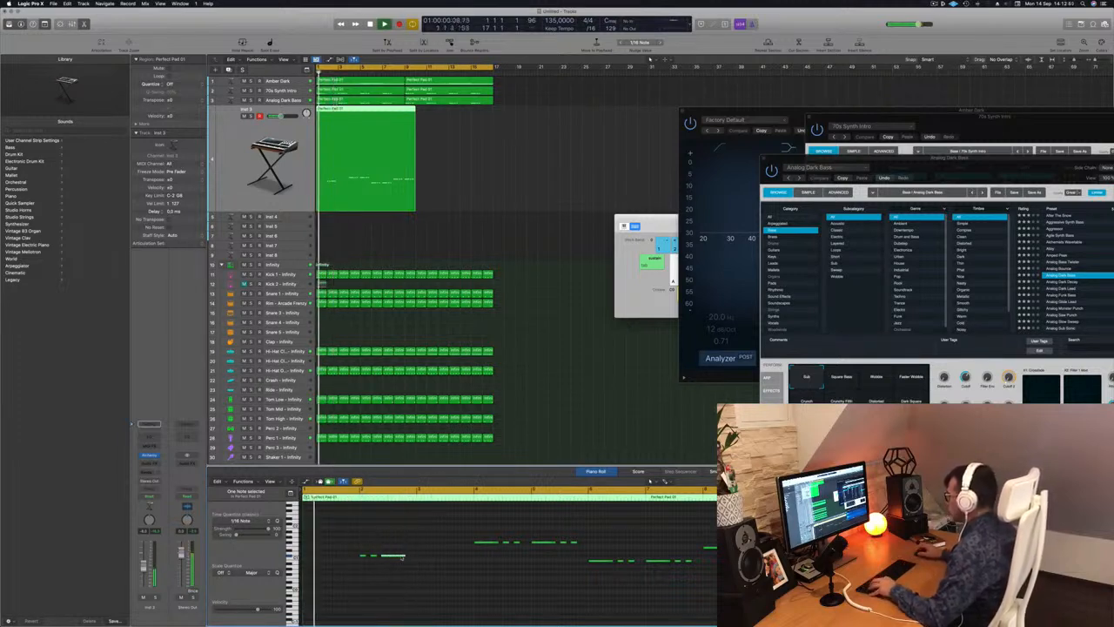
pyautogui.press('Return')
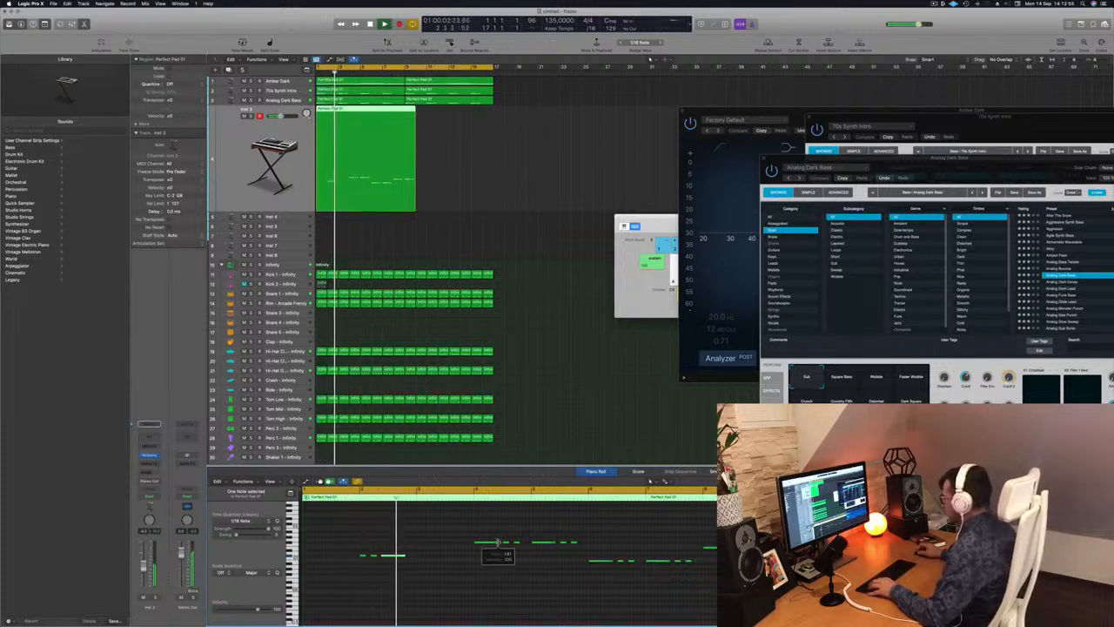
# Rearrange the bar 4 note group so its two short notes precede the long note, and play it back.
pyautogui.press('space')
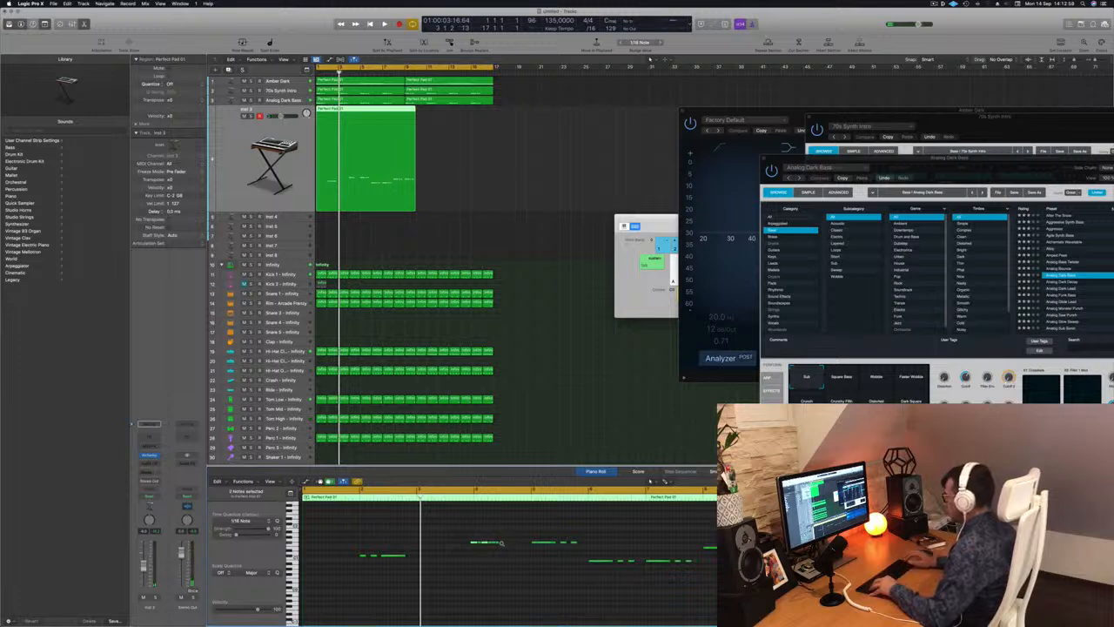
pyautogui.scroll(2, 485, 547)
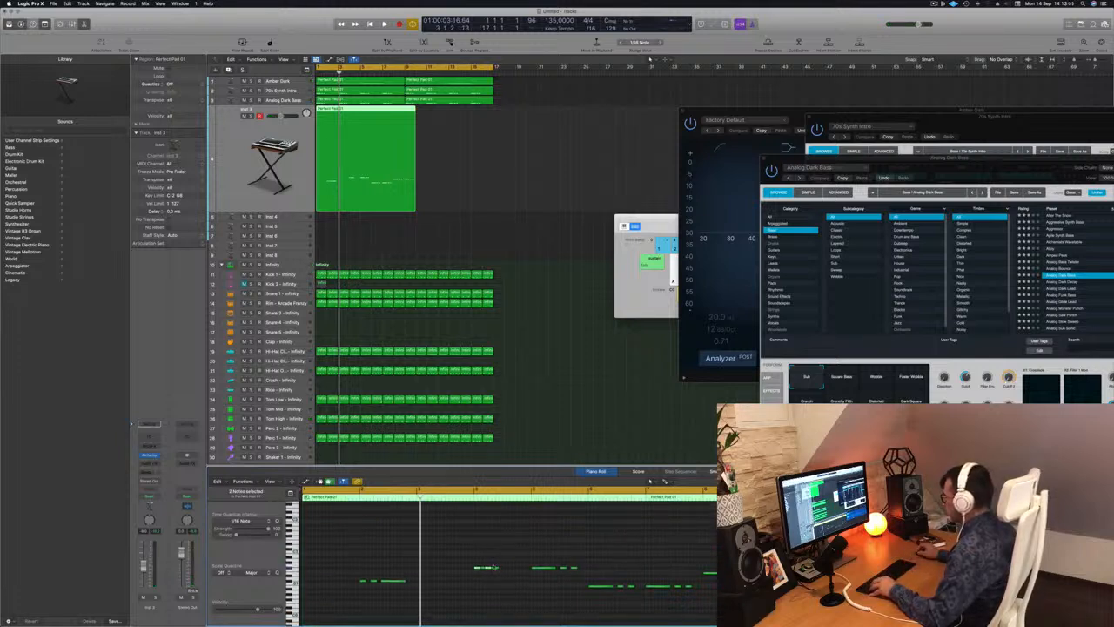
pyautogui.moveTo(497, 570); pyautogui.dragTo(516, 568)
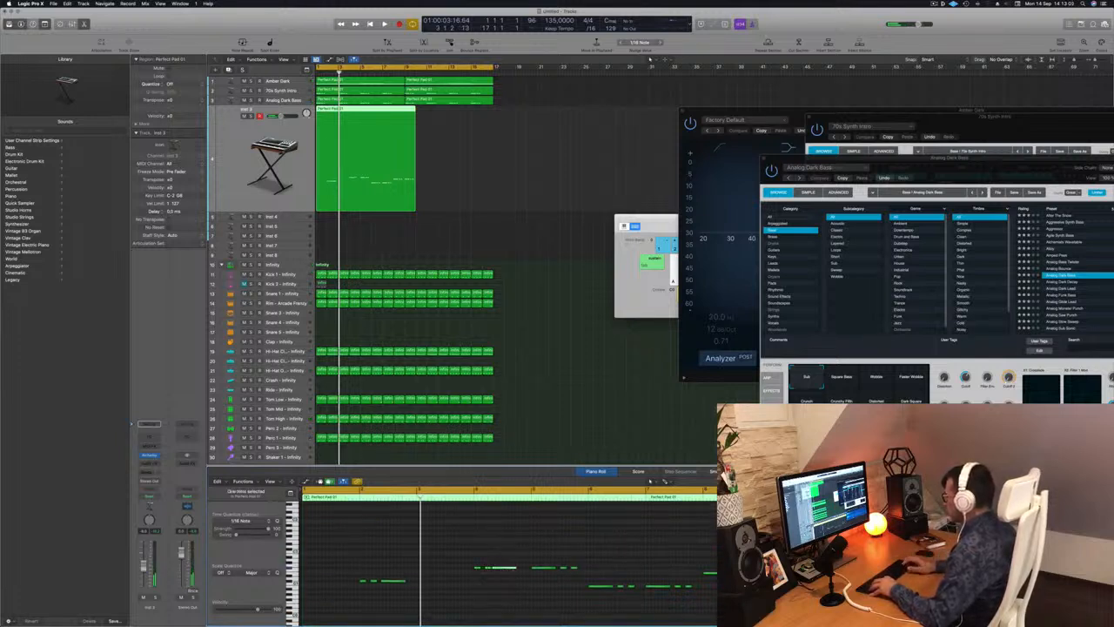
pyautogui.press('space')
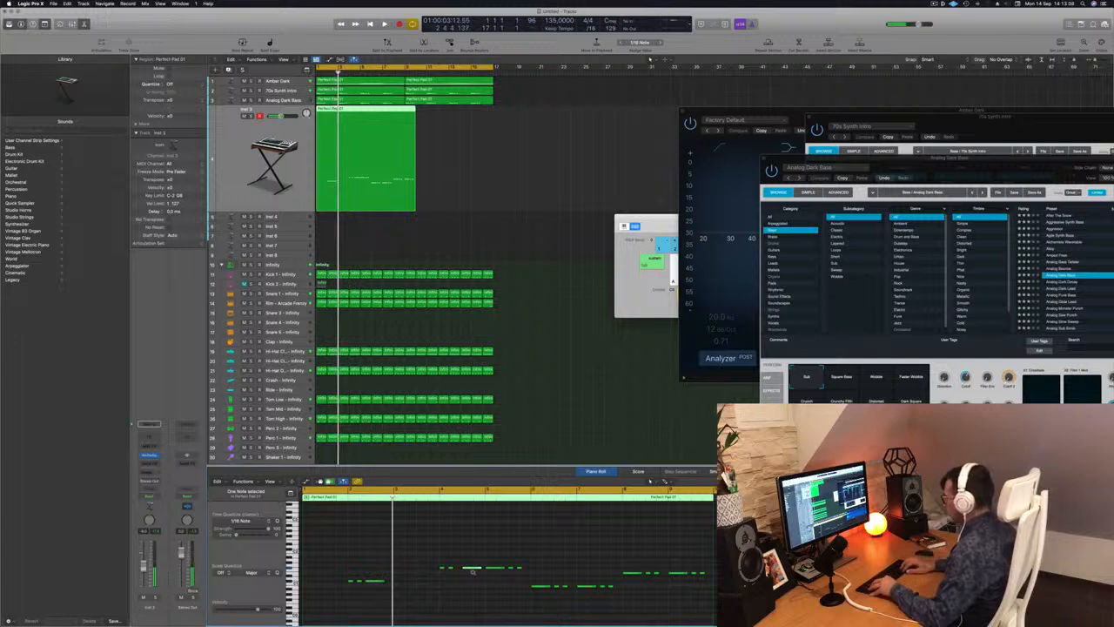
pyautogui.press('space')
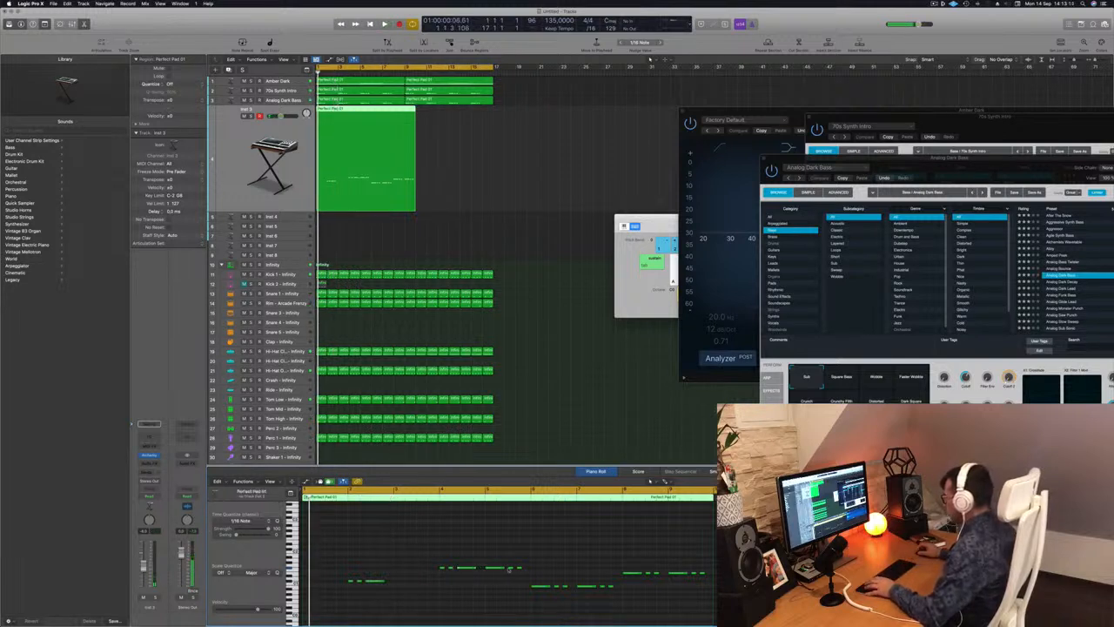
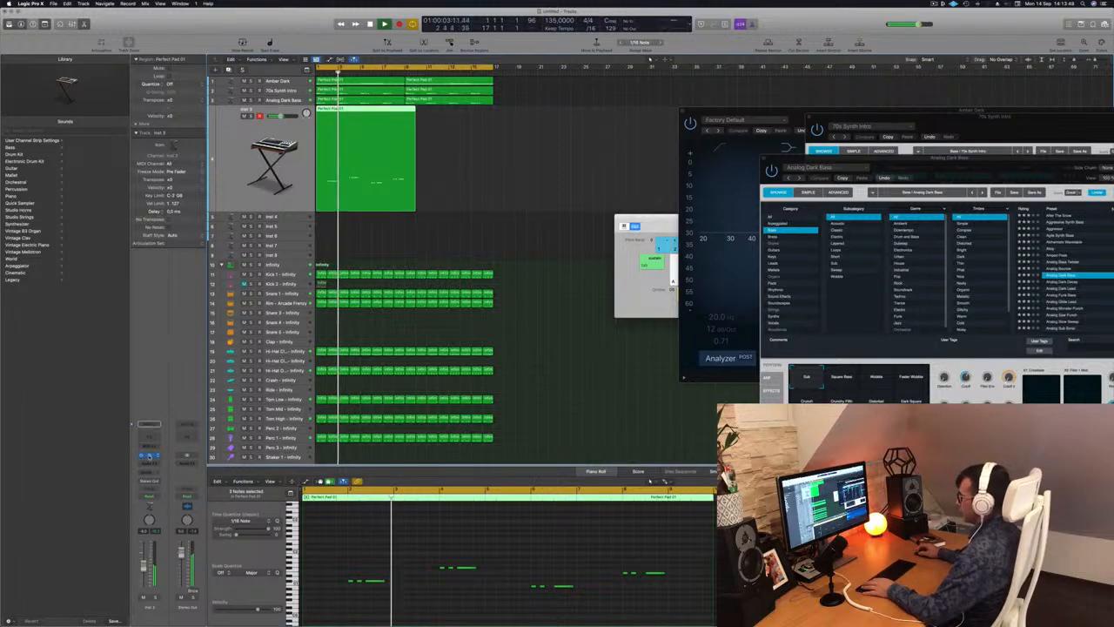
# Open the Alchemy synth on the Inst 3 track and filter its presets to the Bass category.
pyautogui.click(149, 456)
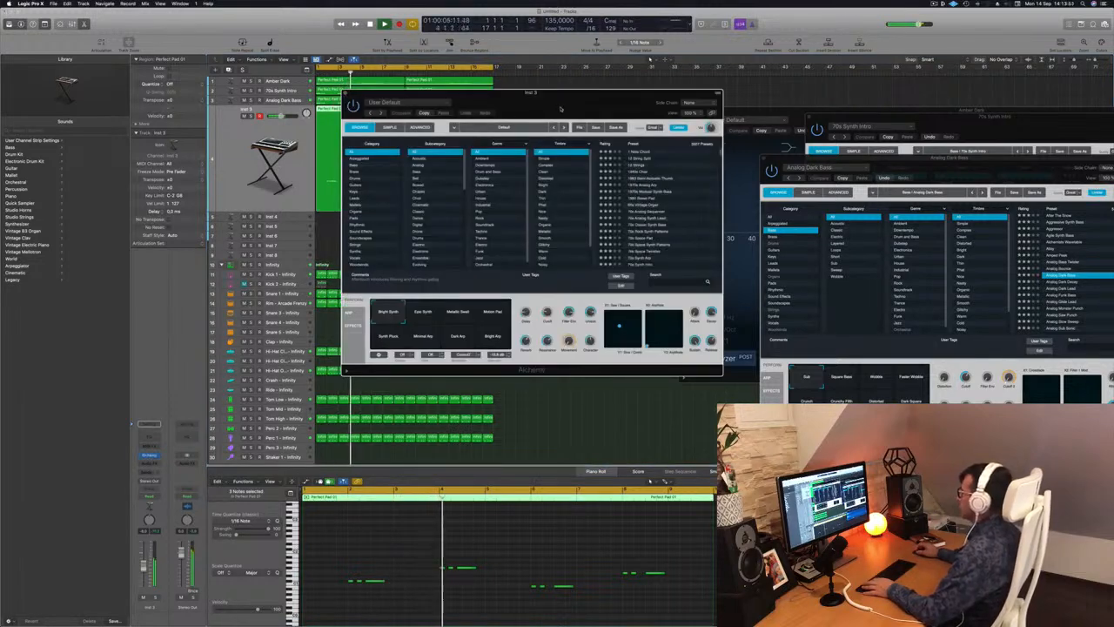
pyautogui.moveTo(561, 108); pyautogui.dragTo(527, 126)
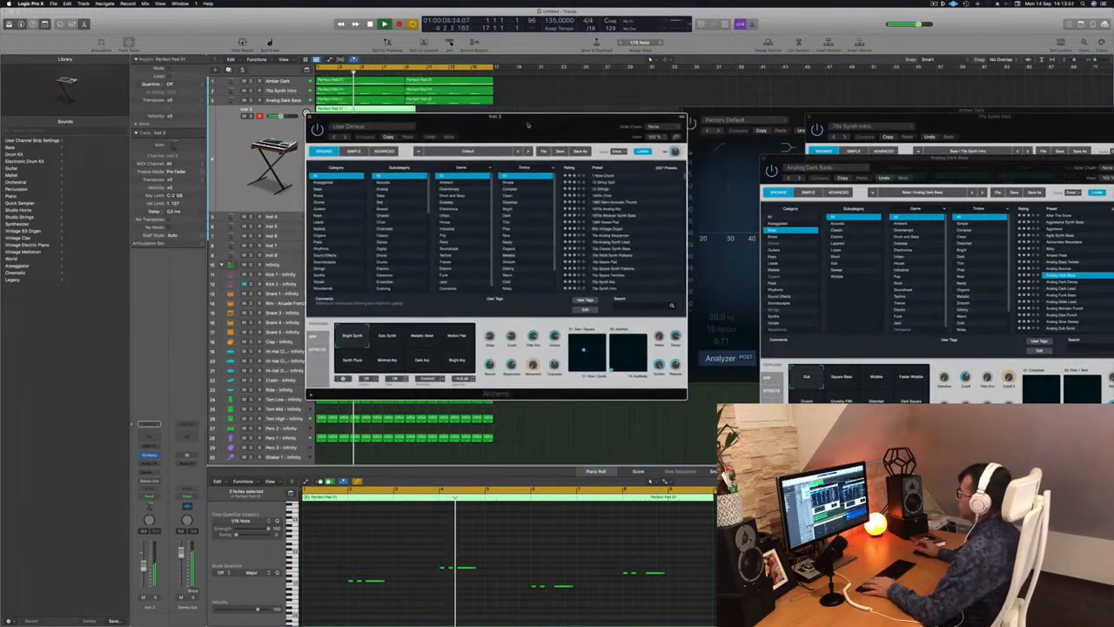
pyautogui.click(320, 189)
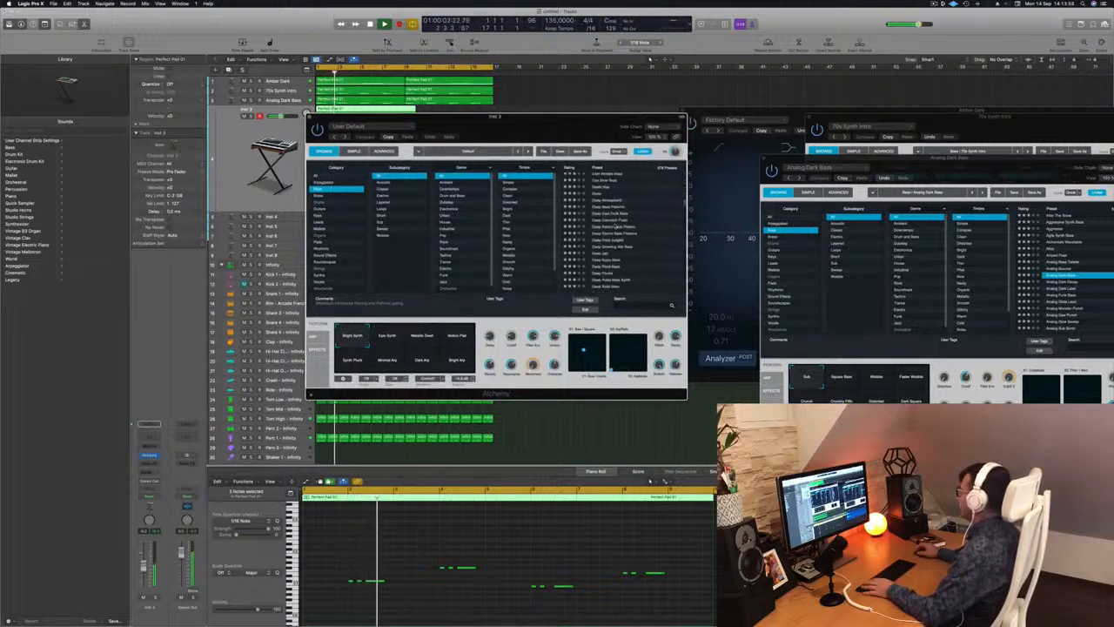
# Audition the Deep Electro Bass Pattern, Deep Fried Junglist and Deep Noisy Bass presets against the looping beat.
pyautogui.click(617, 226)
pyautogui.moveTo(544, 127); pyautogui.dragTo(620, 189)
pyautogui.click(692, 296)
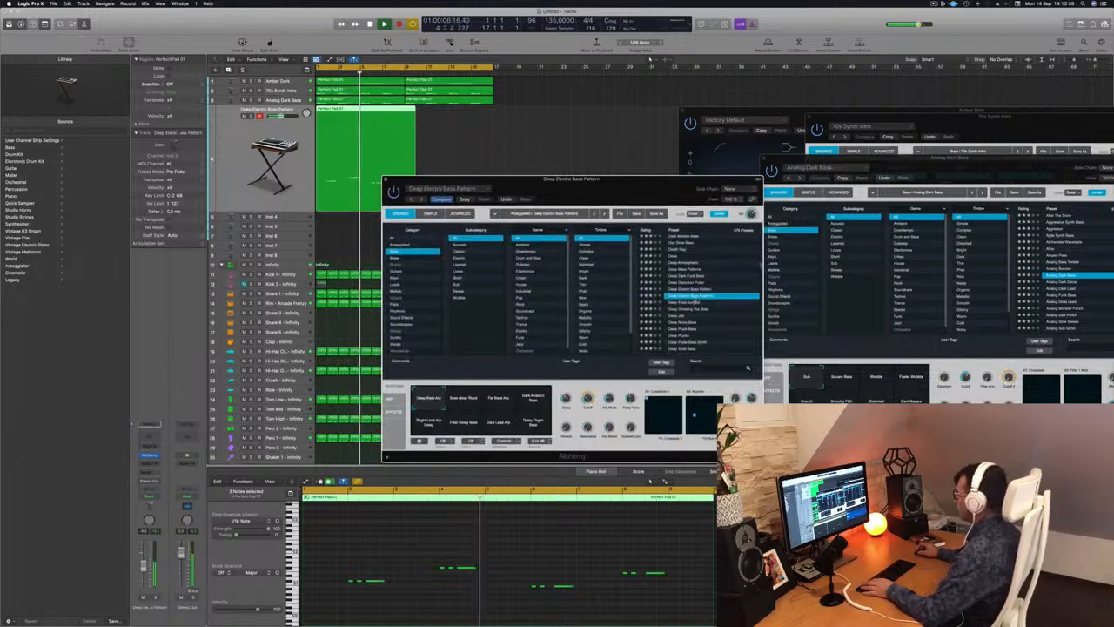
pyautogui.click(692, 302)
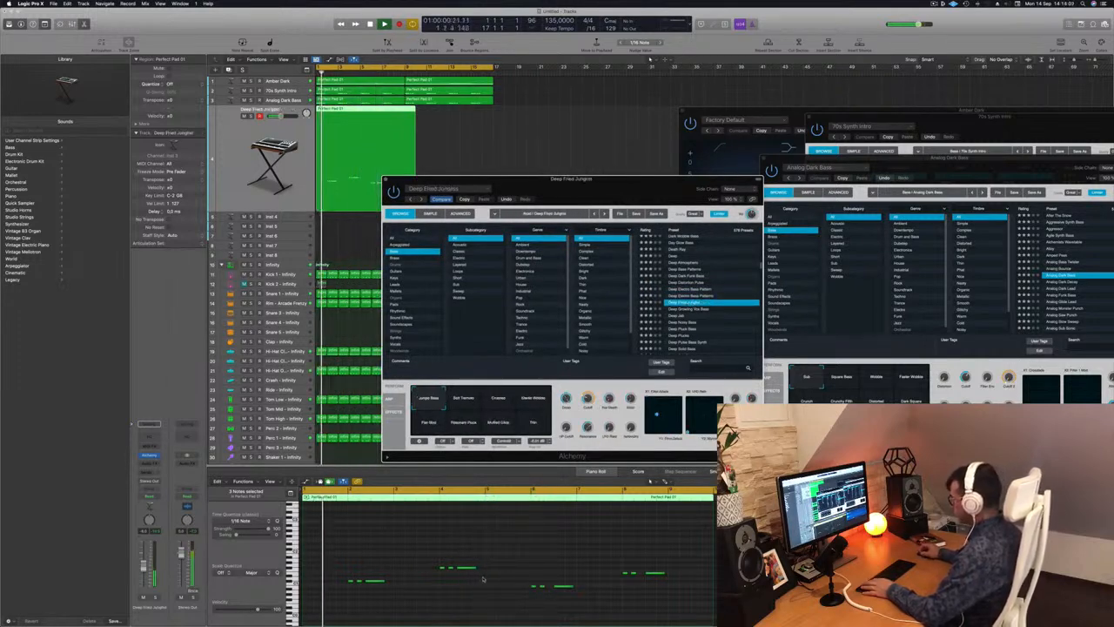
pyautogui.click(674, 323)
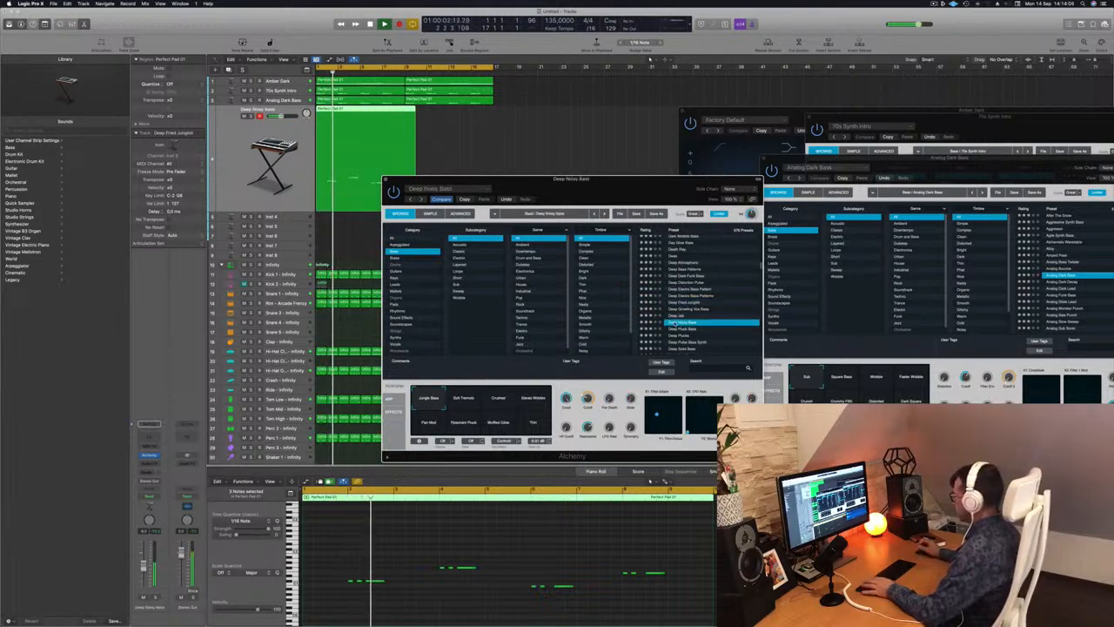
pyautogui.press('space')
# Load the Deep Plucks bass preset and replay the line with it.
pyautogui.press('space')
pyautogui.click(676, 336)
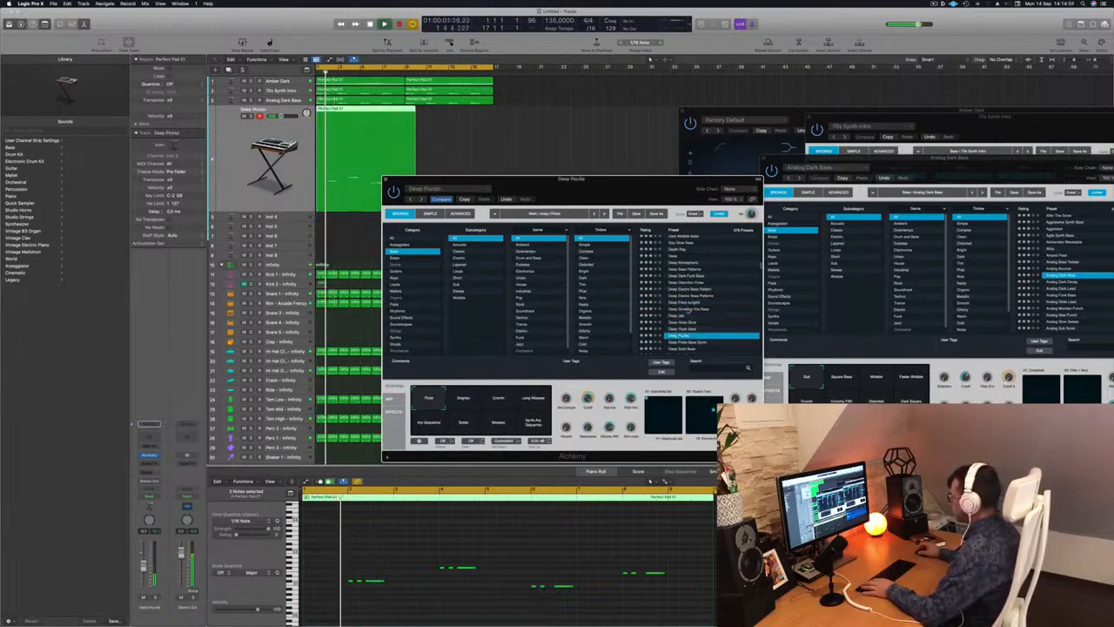
pyautogui.moveTo(669, 153); pyautogui.dragTo(706, 111)
pyautogui.press('space')
pyautogui.press('space')
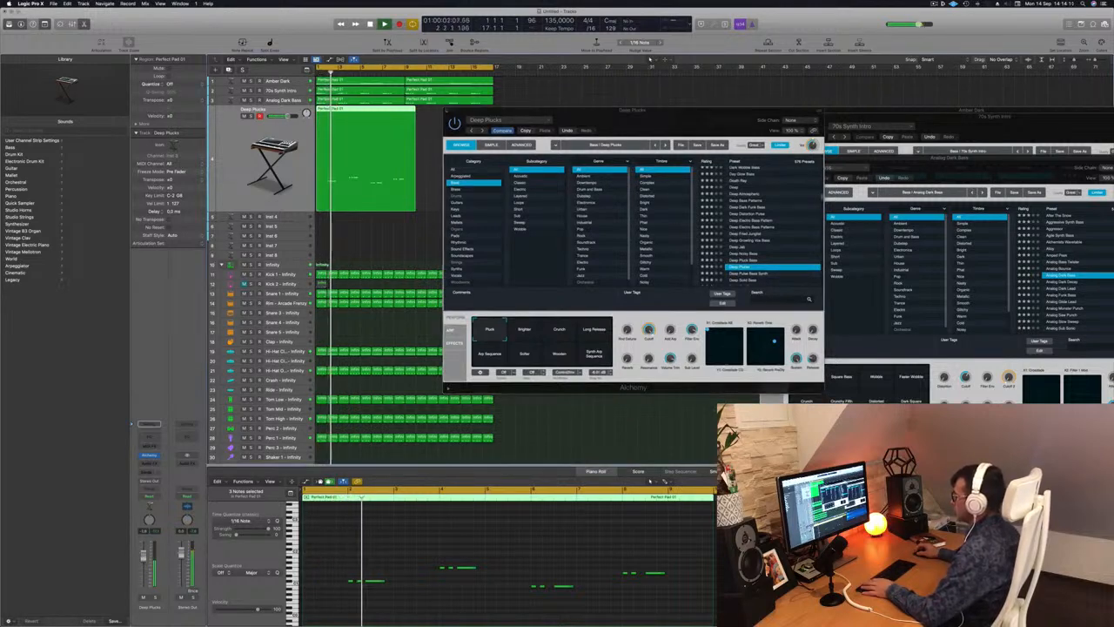
pyautogui.scroll(-4, 766, 222)
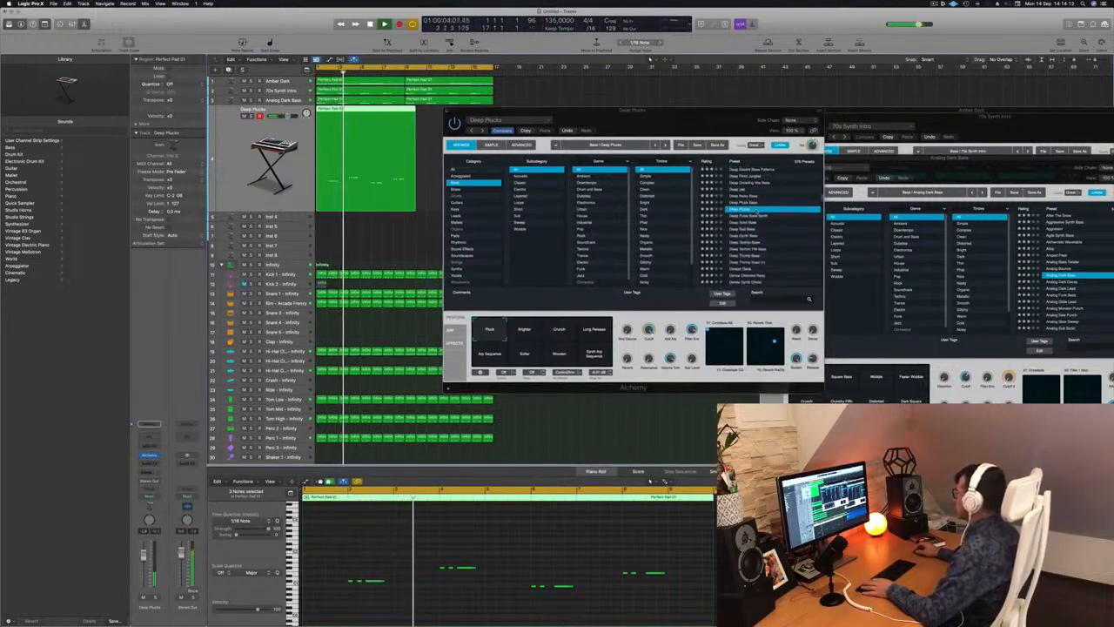
# Audition the Deep Pulse Bass Synth preset and settle on Deep Solid Bass for the line.
pyautogui.click(752, 215)
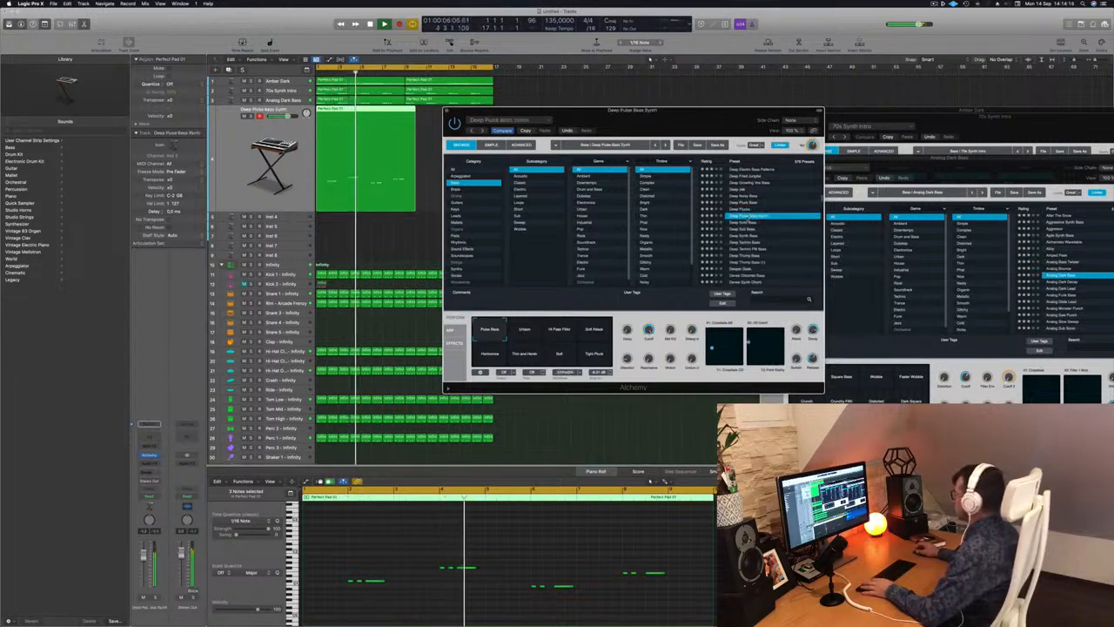
pyautogui.click(750, 224)
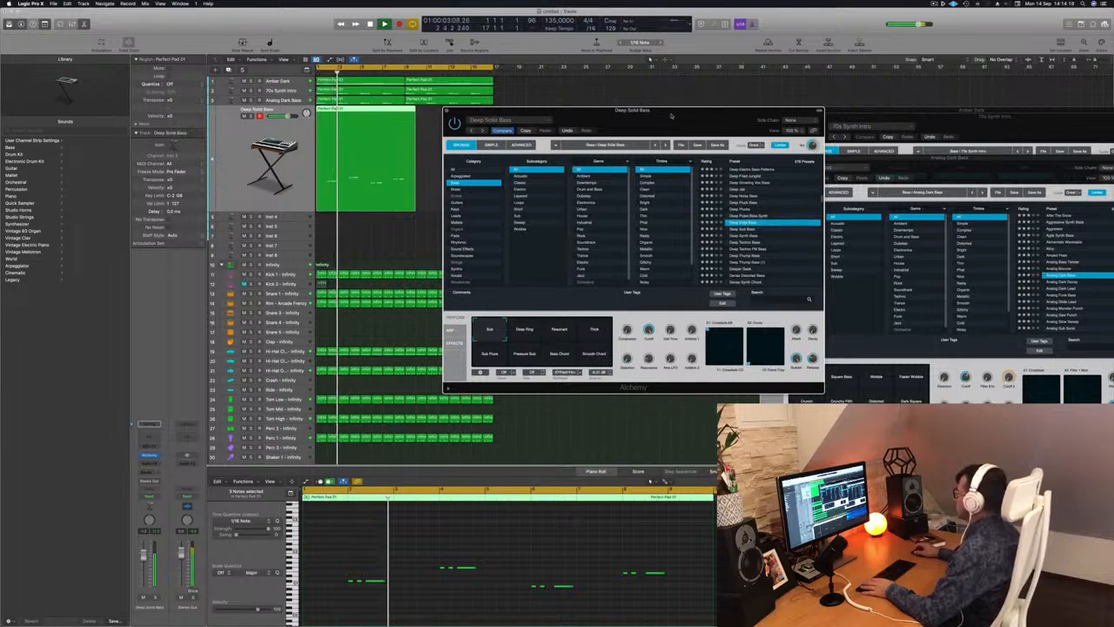
pyautogui.moveTo(671, 115); pyautogui.dragTo(721, 116)
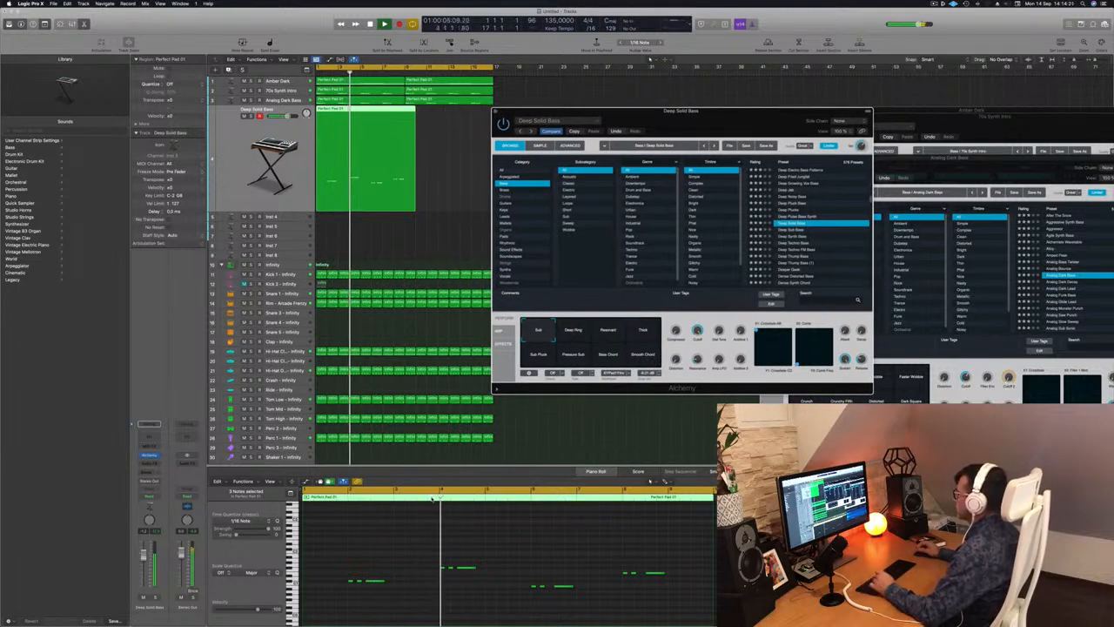
# Try shifting the long note of the first three-note group slightly later and replay the line from the start.
pyautogui.moveTo(394, 565); pyautogui.dragTo(376, 592)
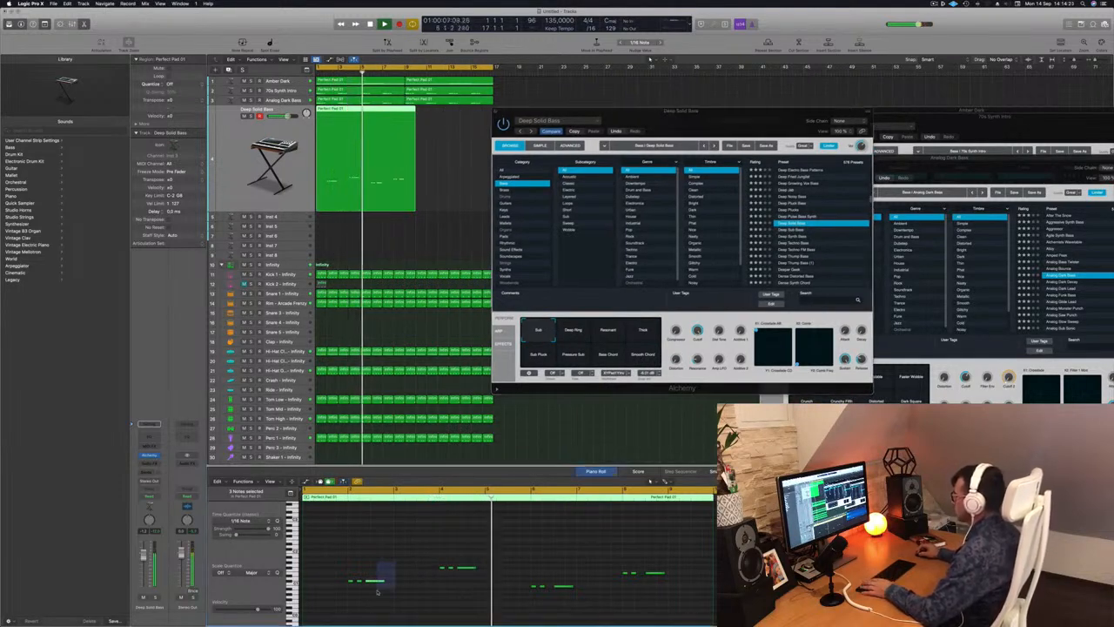
pyautogui.press('Return')
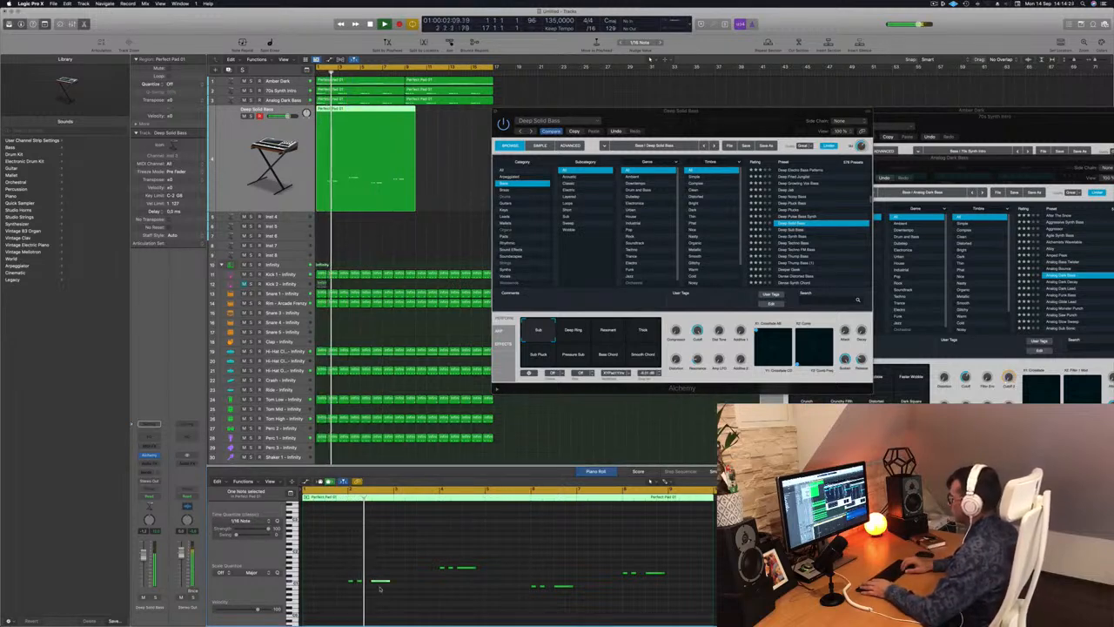
pyautogui.press('Return')
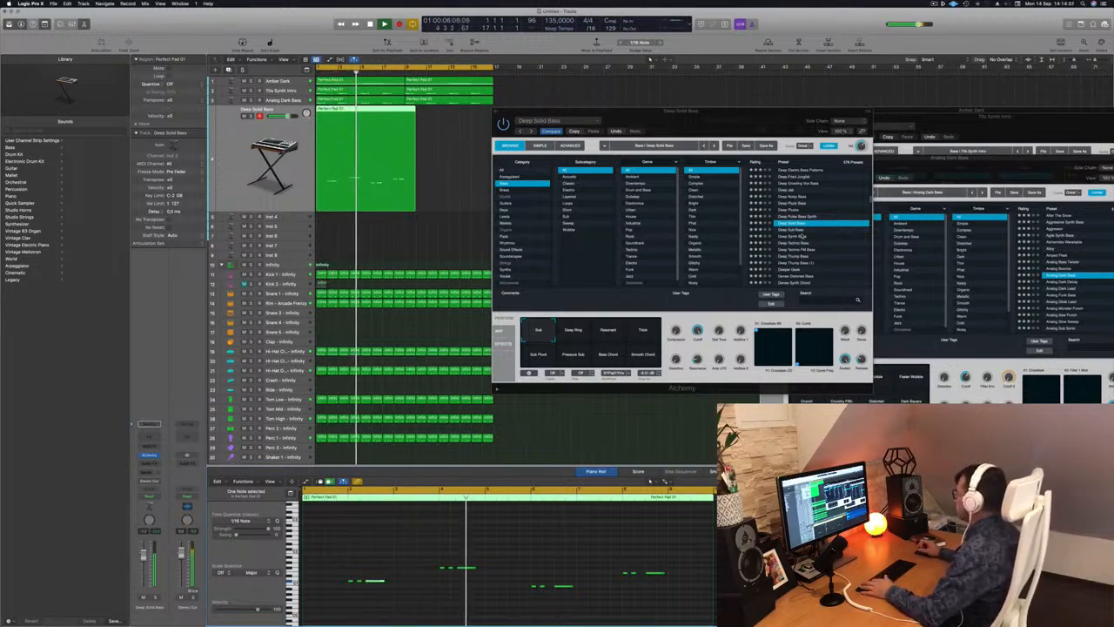
# Move the long notes of the third and last groups slightly earlier to match the first group's spacing.
pyautogui.moveTo(748, 112); pyautogui.dragTo(809, 149)
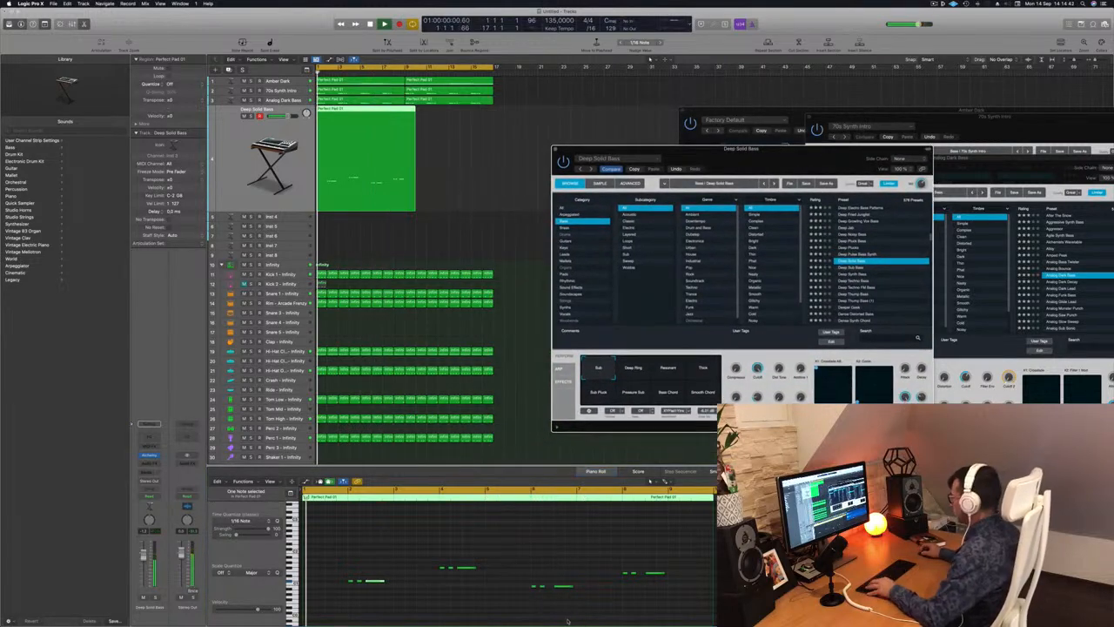
pyautogui.click(568, 619)
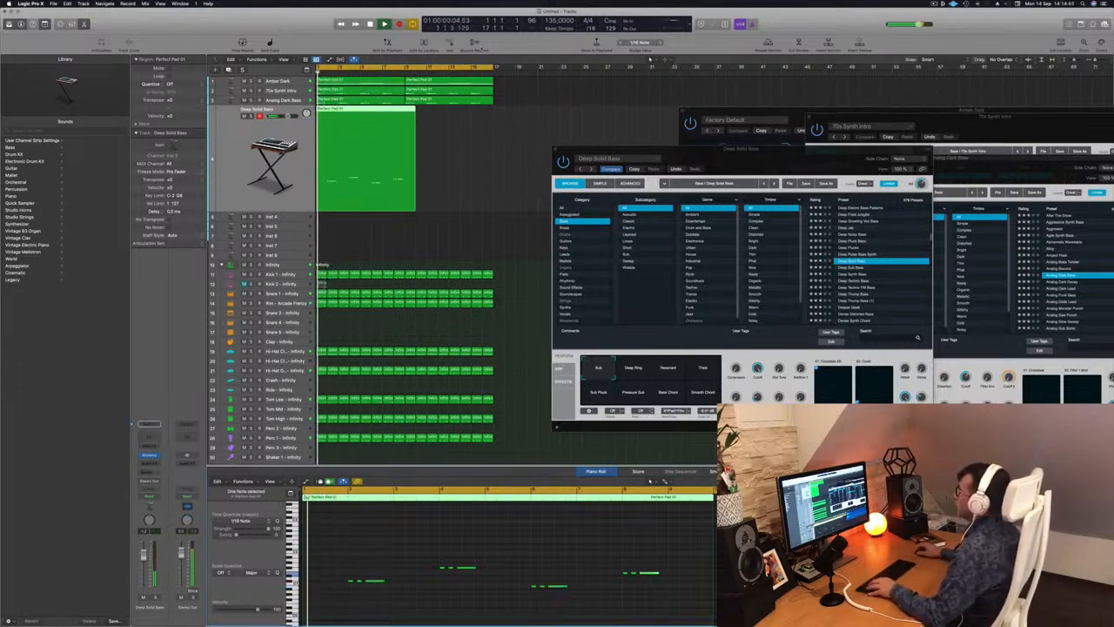
# Trim the Deep Solid Bass region's end to bar 9 and copy the region so it repeats from bar 9.
pyautogui.keyDown('super'); pyautogui.doubleClick(404, 110); pyautogui.keyUp('super')
pyautogui.click(409, 111)
pyautogui.press('Delete')
pyautogui.press('Return')
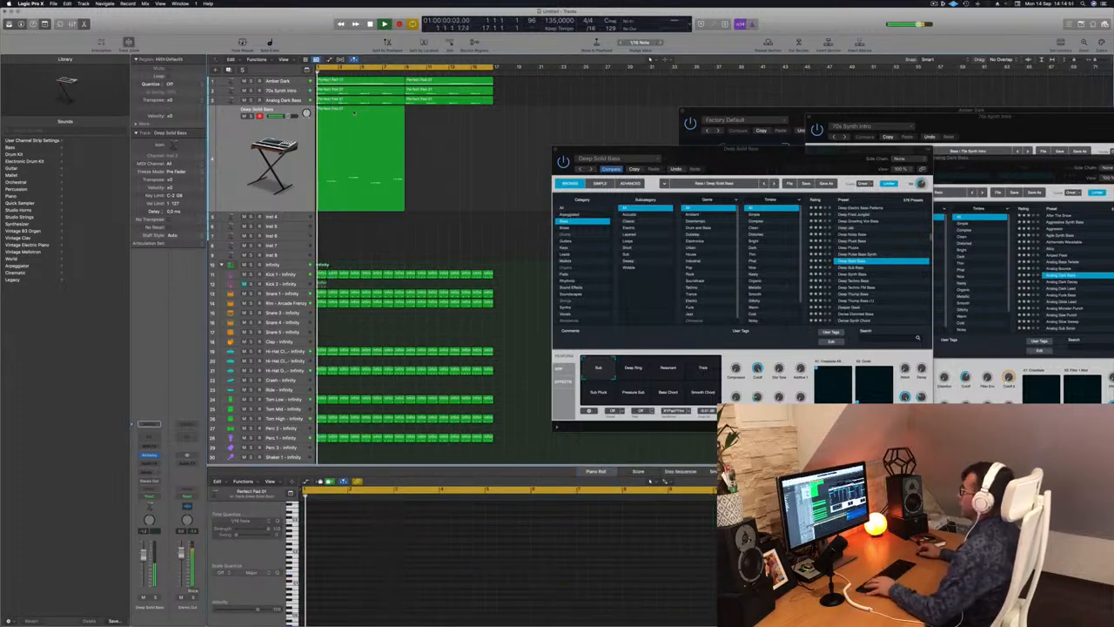
pyautogui.moveTo(354, 112); pyautogui.dragTo(441, 121)
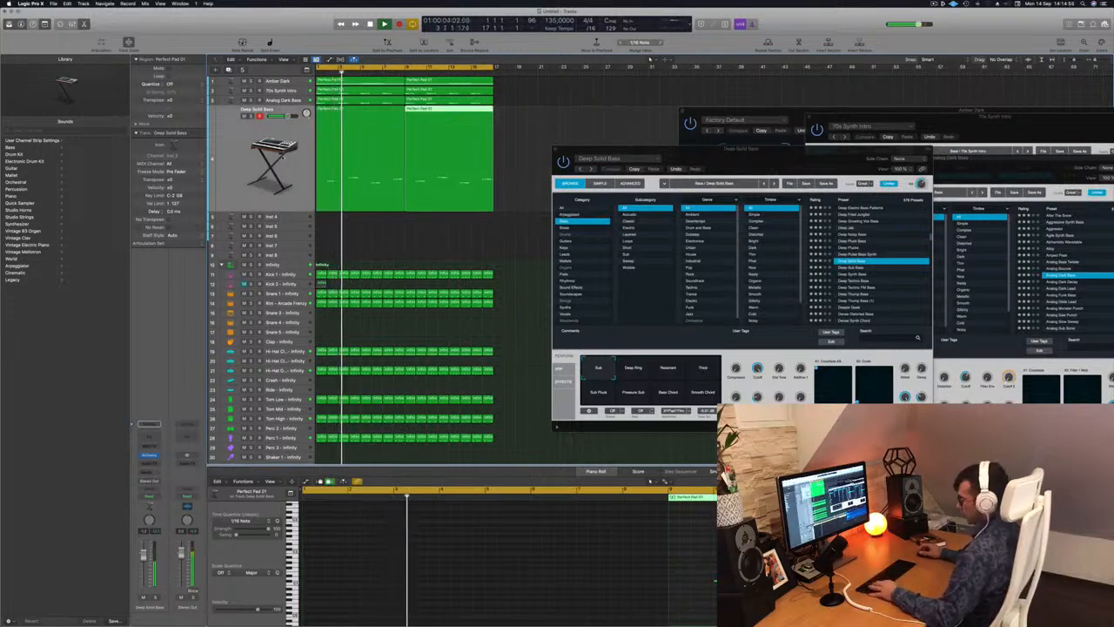
# Rename all regions in the project after their tracks.
pyautogui.press('super+a')
pyautogui.rightClick(351, 135)
pyautogui.click(355, 137)
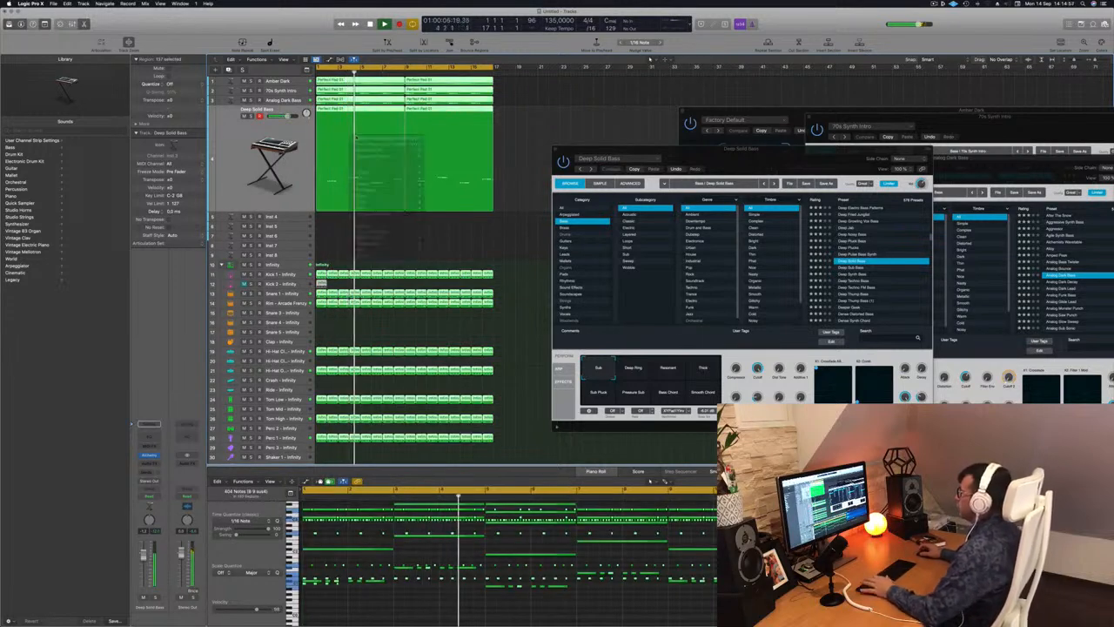
# Duplicate the Deep Solid Bass track with its settings and copy the first bass region onto the new track.
pyautogui.click(243, 135)
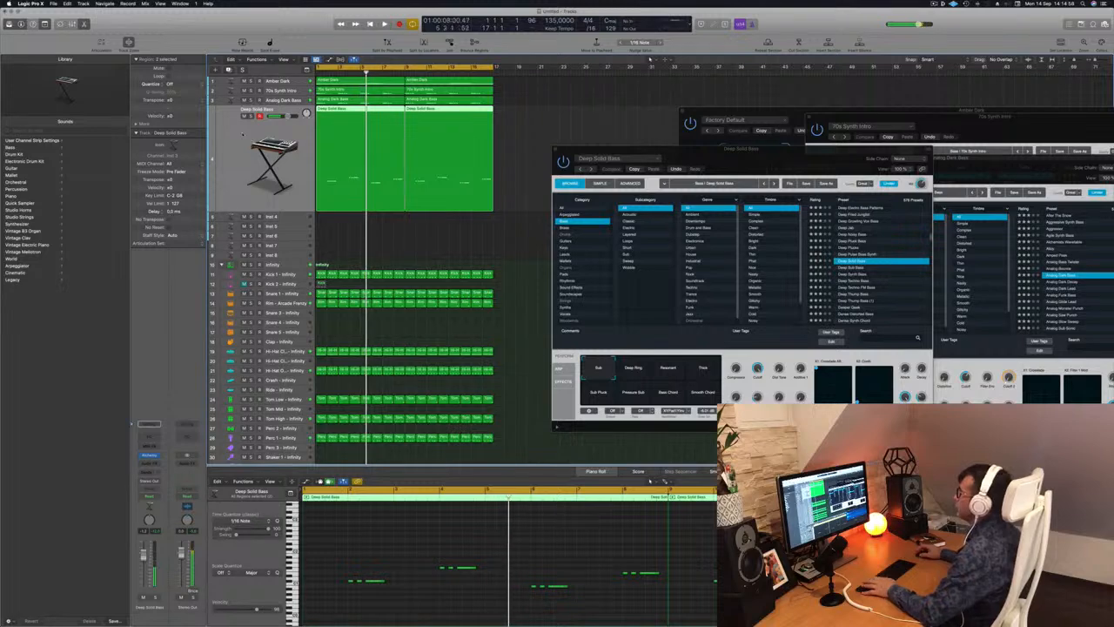
pyautogui.press('Return')
pyautogui.press('super+d')
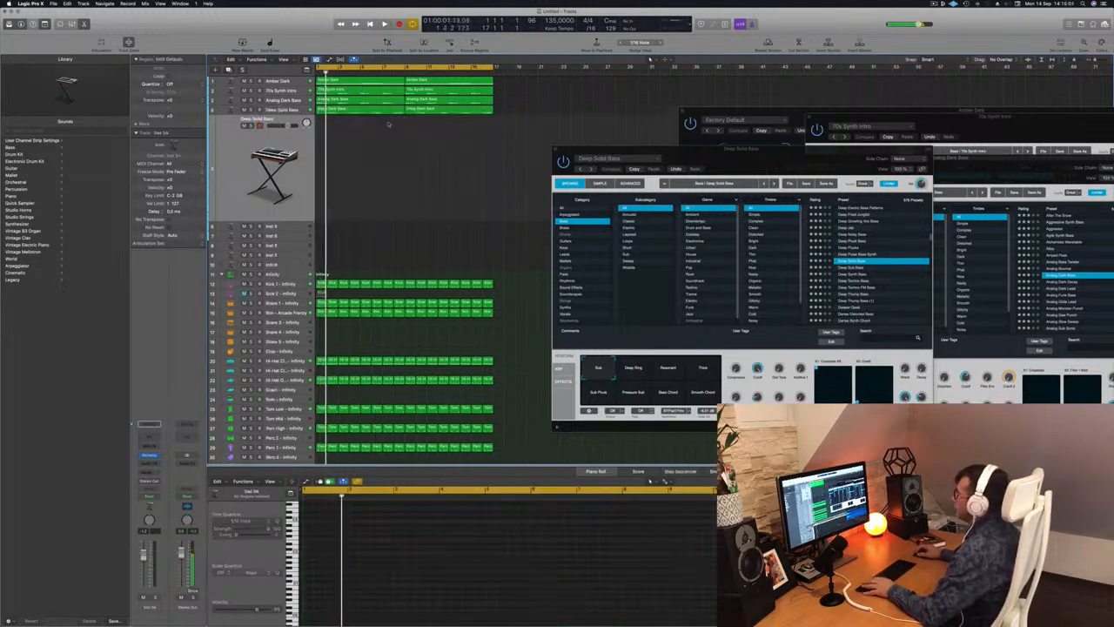
pyautogui.moveTo(366, 111); pyautogui.dragTo(365, 145)
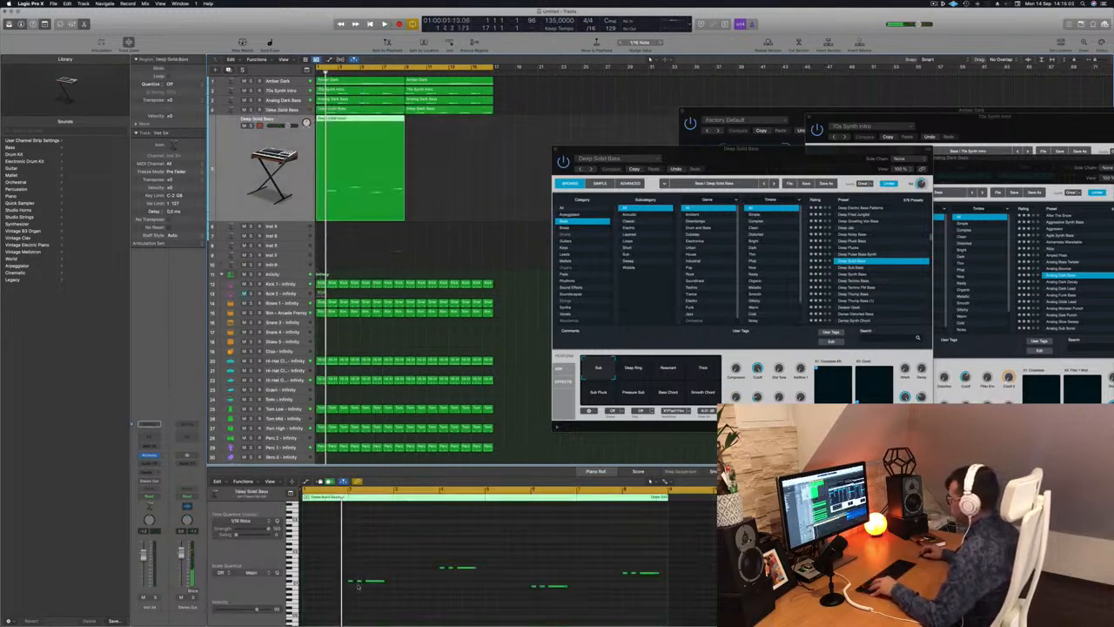
# Delete the short notes from the copied region, raise the four long notes an octave, and play it.
pyautogui.moveTo(333, 572); pyautogui.dragTo(357, 595)
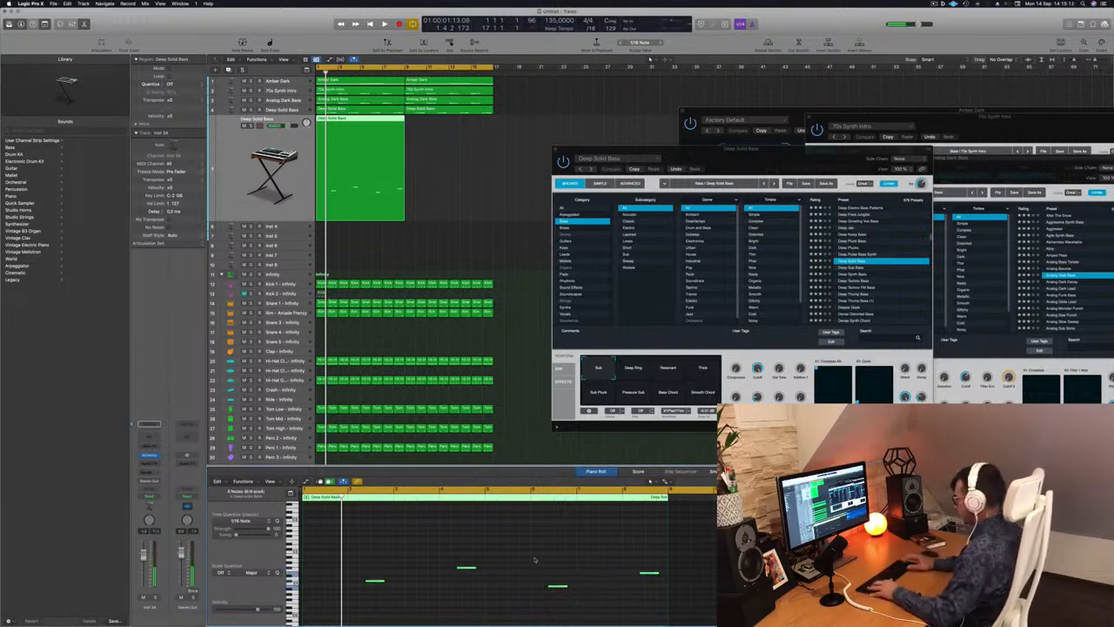
pyautogui.press('space')
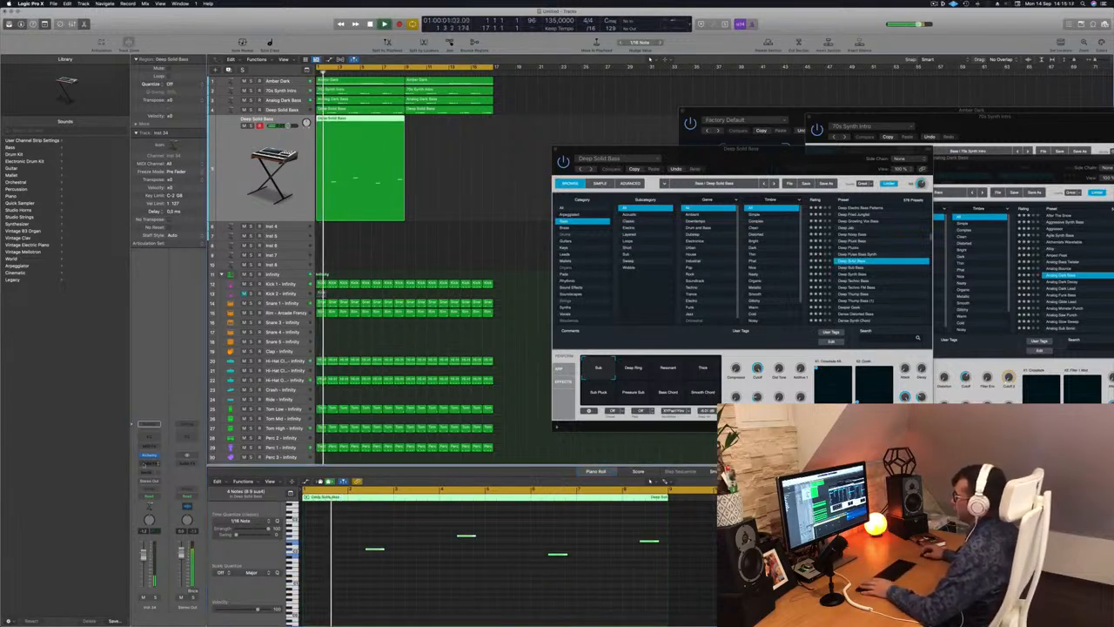
# Open the duplicated track's Alchemy synth, restart playback and audition the Deeper Geek preset.
pyautogui.click(148, 455)
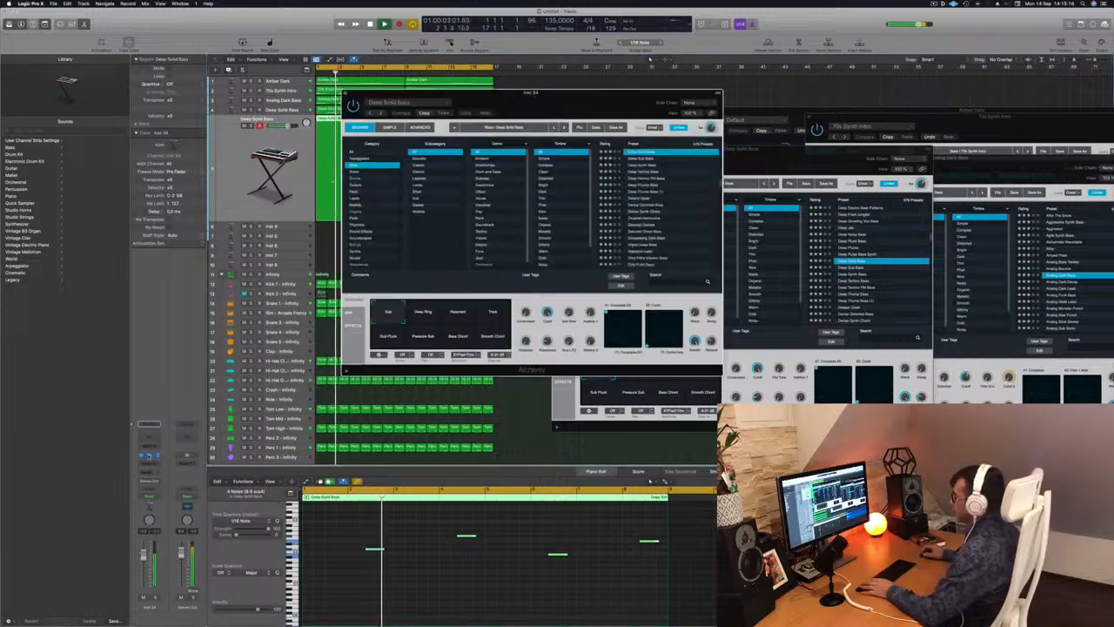
pyautogui.press('space')
pyautogui.press('space')
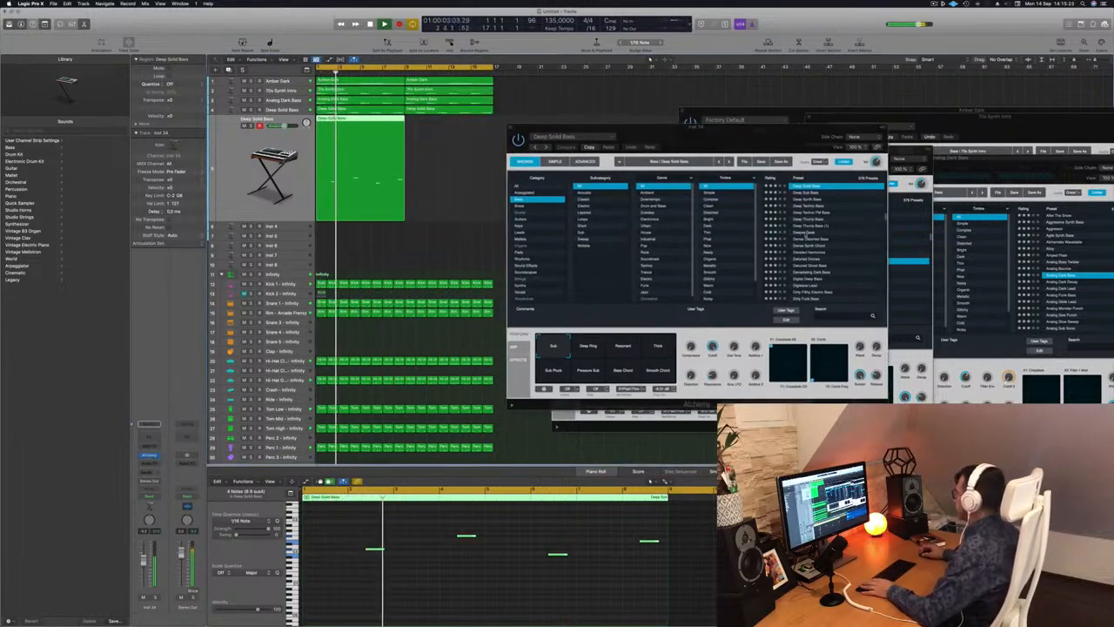
pyautogui.click(841, 232)
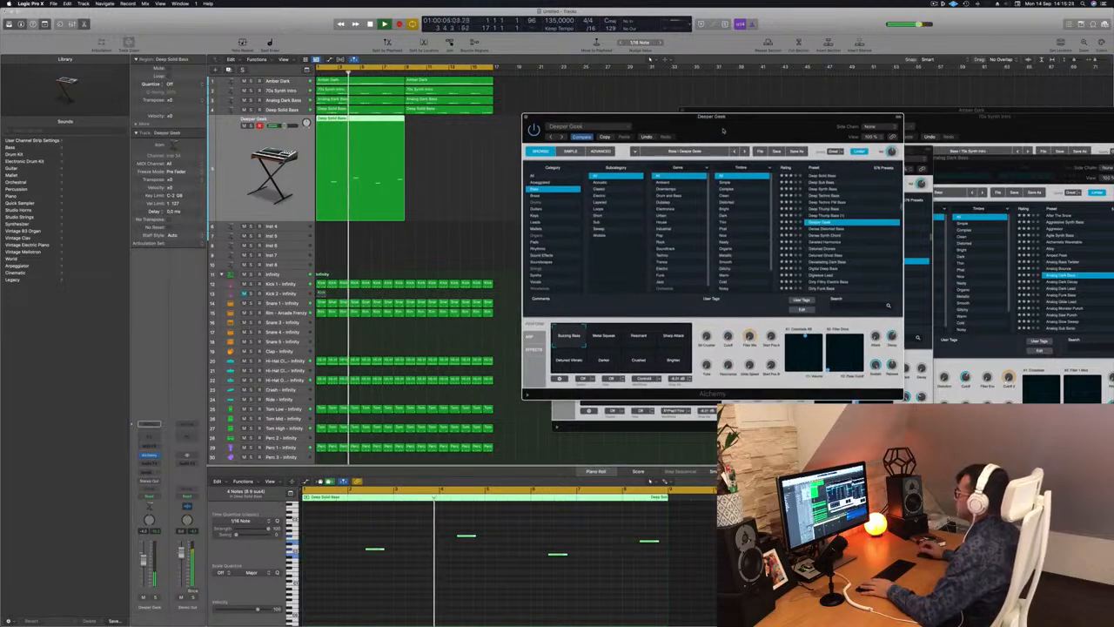
pyautogui.moveTo(700, 135)
pyautogui.mouseDown()
pyautogui.moveTo(714, 126)
pyautogui.moveTo(703, 127)
pyautogui.mouseUp()
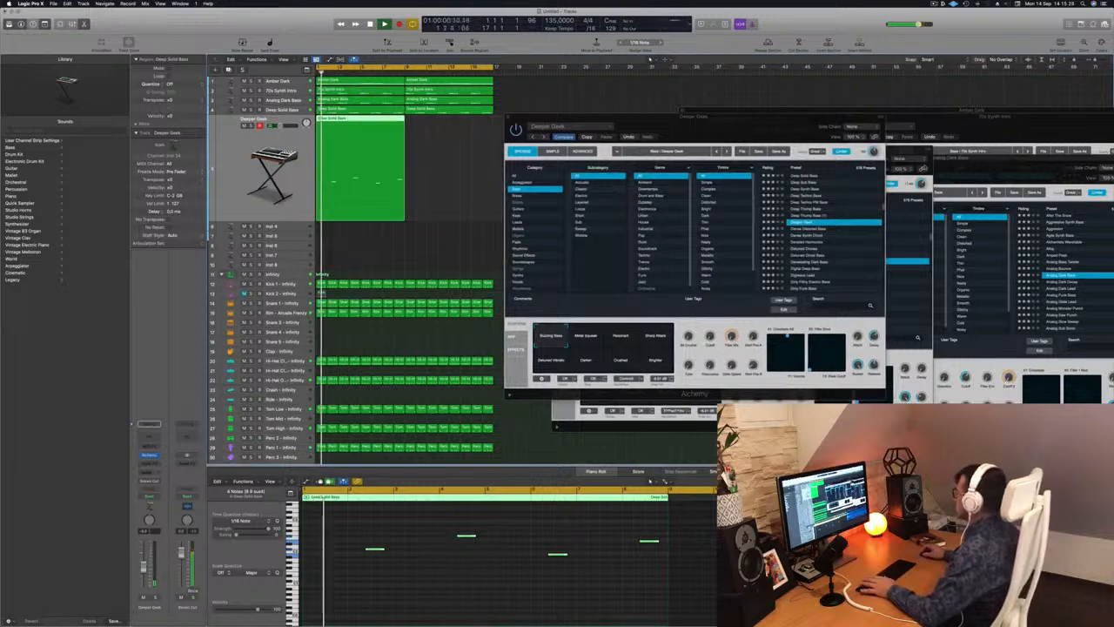
# Audition the Detuned Drones, Detuned Ghost Bass and Devastating Dark Bass presets on the duplicated track.
pyautogui.click(816, 248)
pyautogui.click(815, 248)
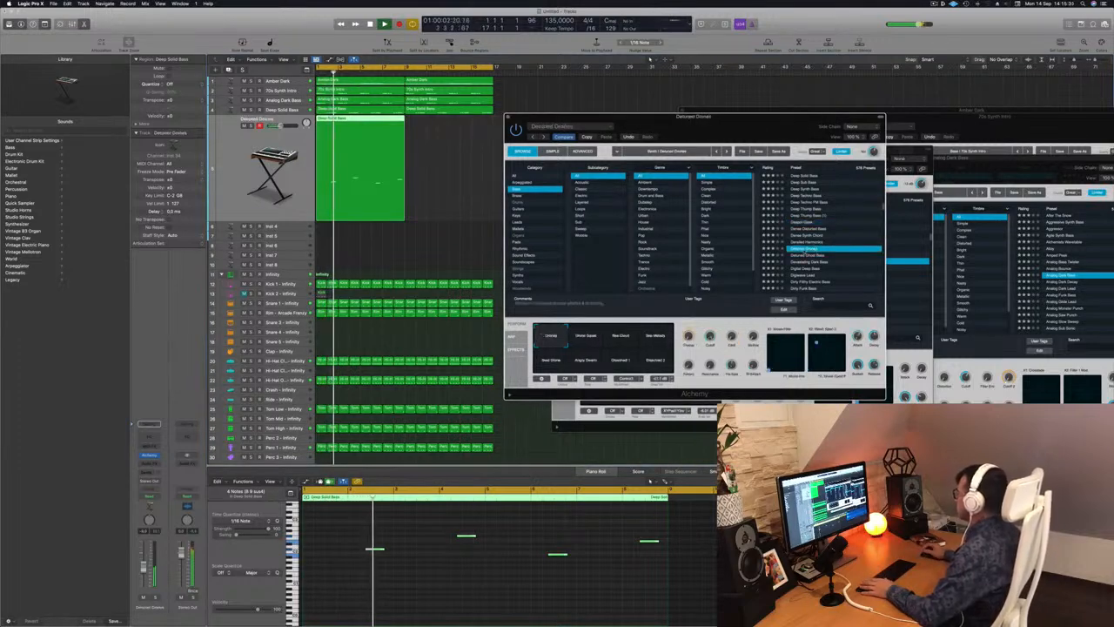
pyautogui.click(806, 255)
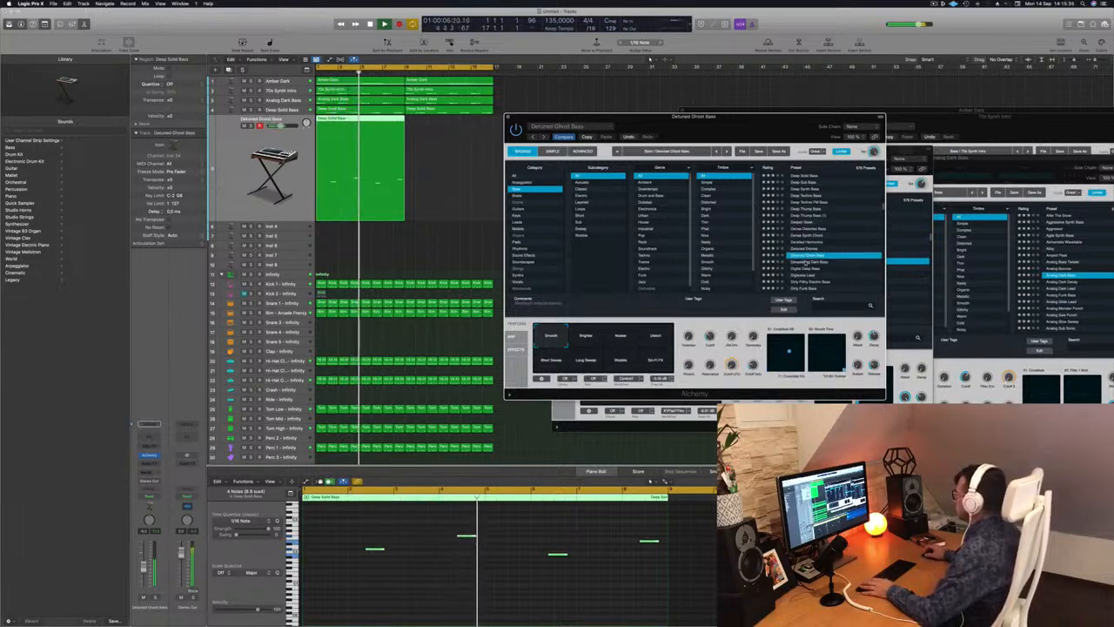
pyautogui.press('Down')
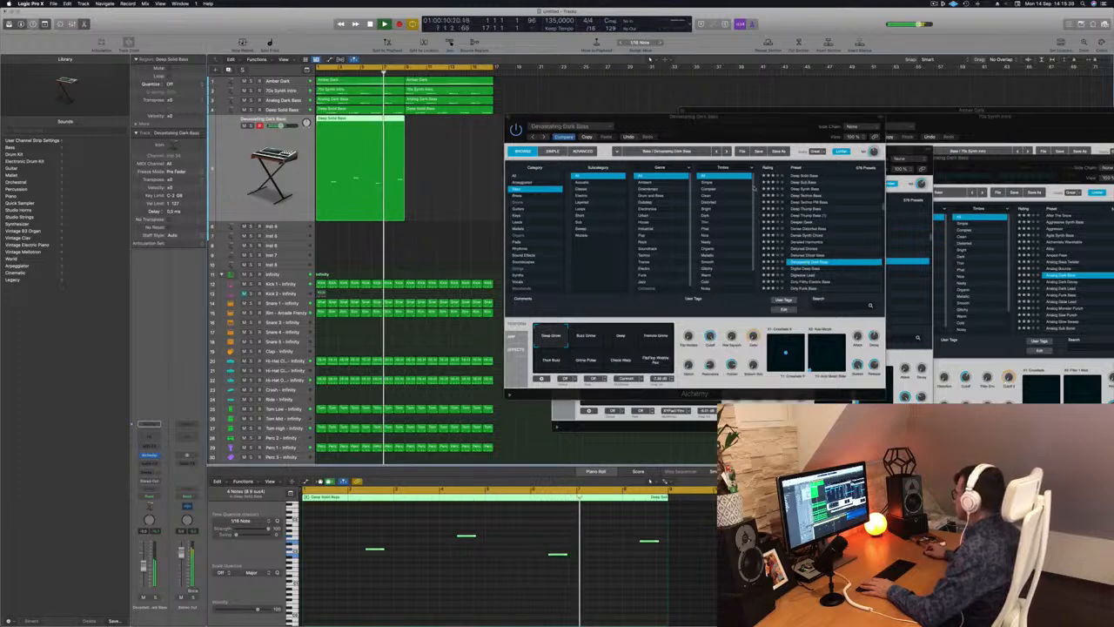
# Load the Dirty Wobble bass preset on the duplicated track.
pyautogui.moveTo(766, 117); pyautogui.dragTo(736, 77)
pyautogui.scroll(-2, 811, 192)
pyautogui.scroll(-3, 811, 192)
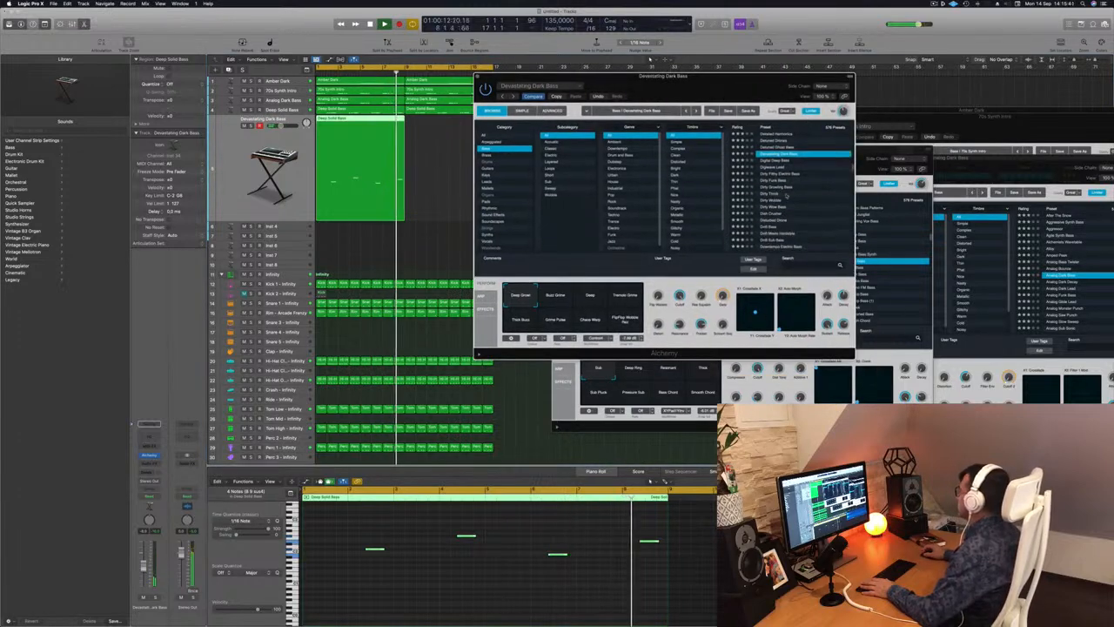
pyautogui.click(809, 201)
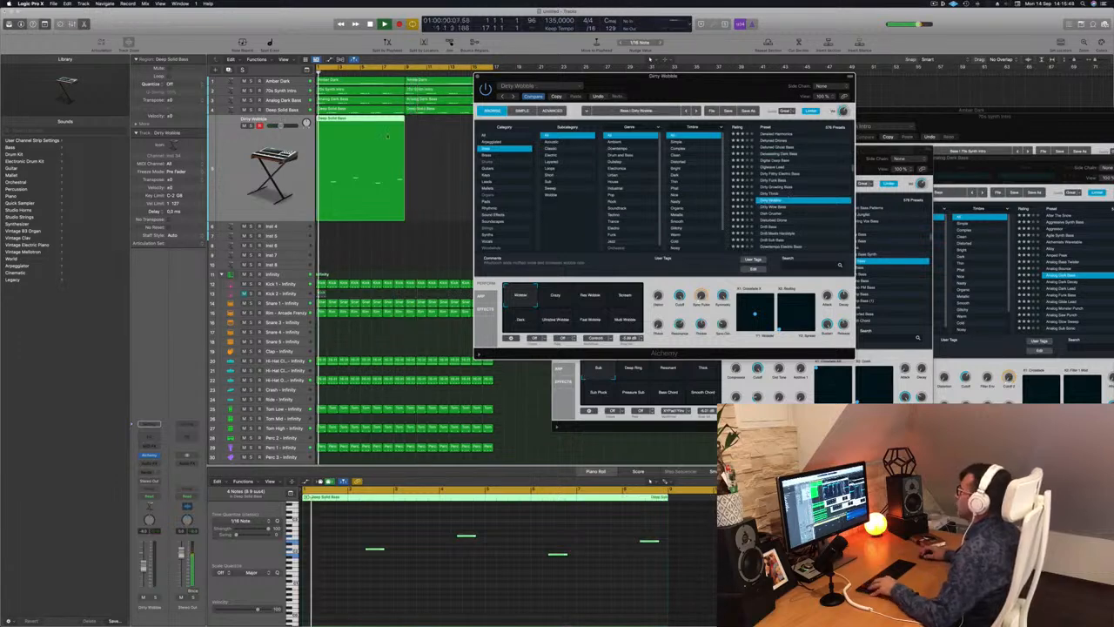
# Copy the Dirty Wobble track's region so it repeats from bar 9, and move the synth window clear of it.
pyautogui.moveTo(349, 128); pyautogui.dragTo(438, 129)
pyautogui.moveTo(717, 85); pyautogui.dragTo(735, 81)
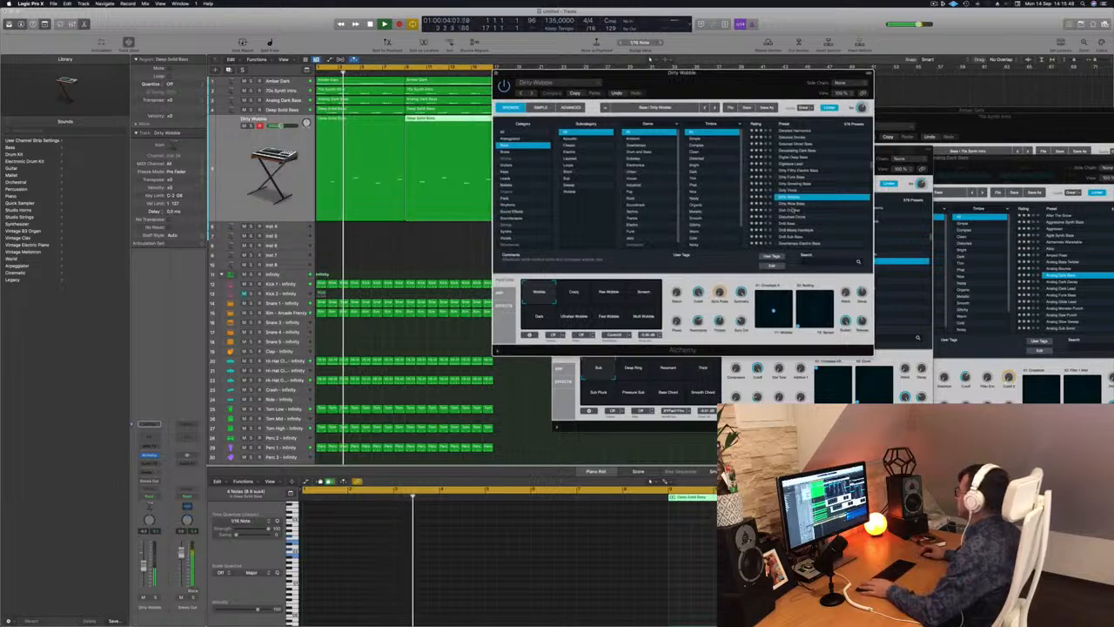
# Audition the bass presets that follow Dirty Wobble on the duplicated track, up to Disturbed Drone.
pyautogui.press('Down')
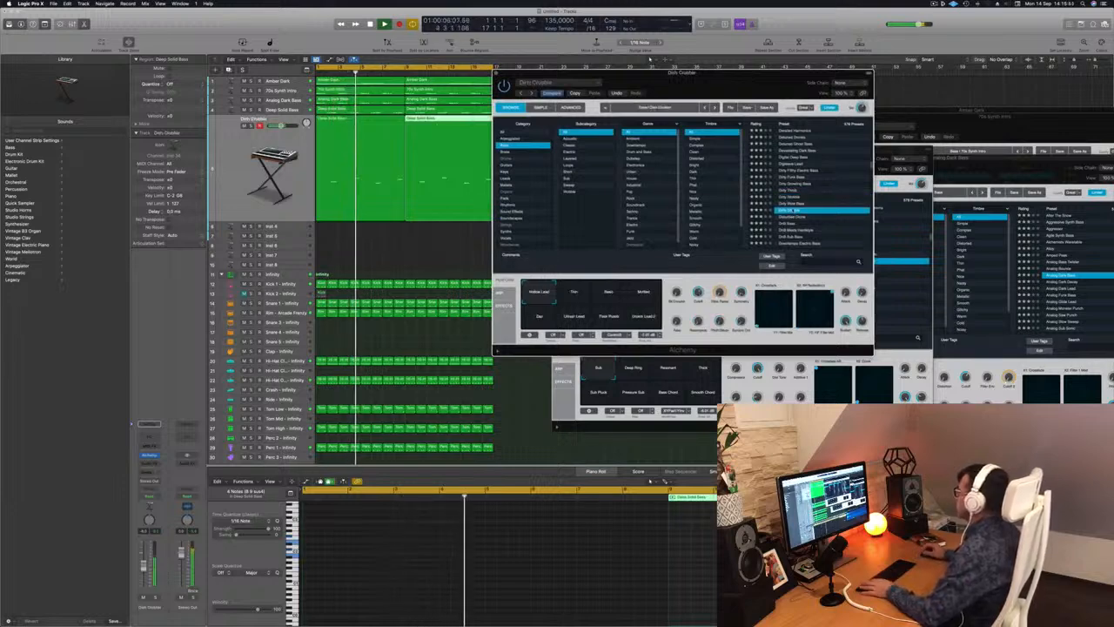
pyautogui.press('Down')
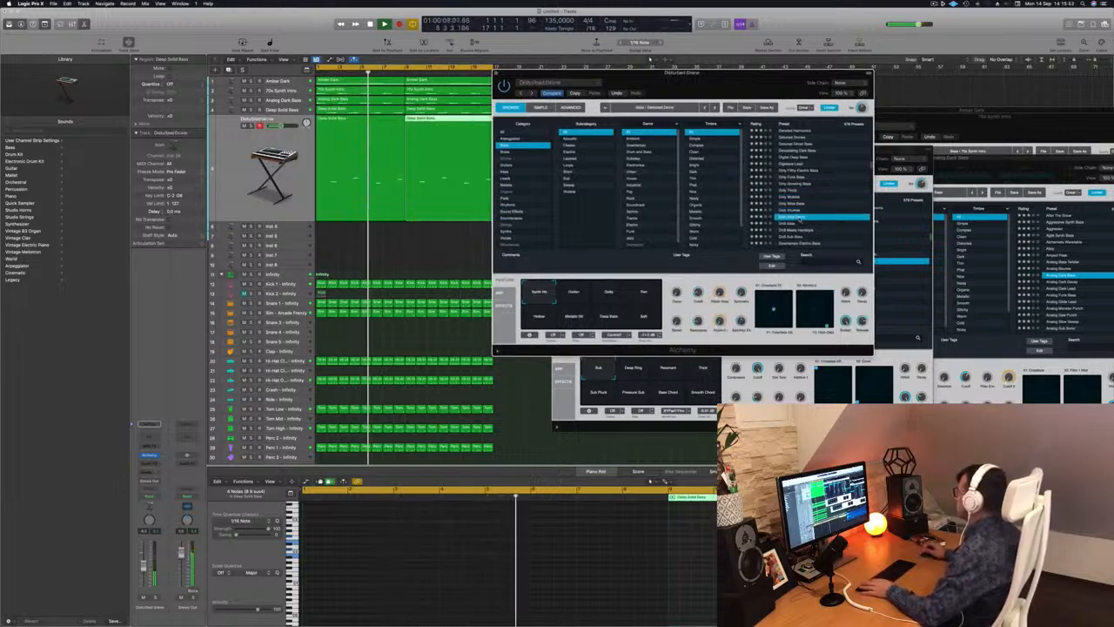
pyautogui.scroll(-2, 810, 205)
pyautogui.scroll(-3, 813, 198)
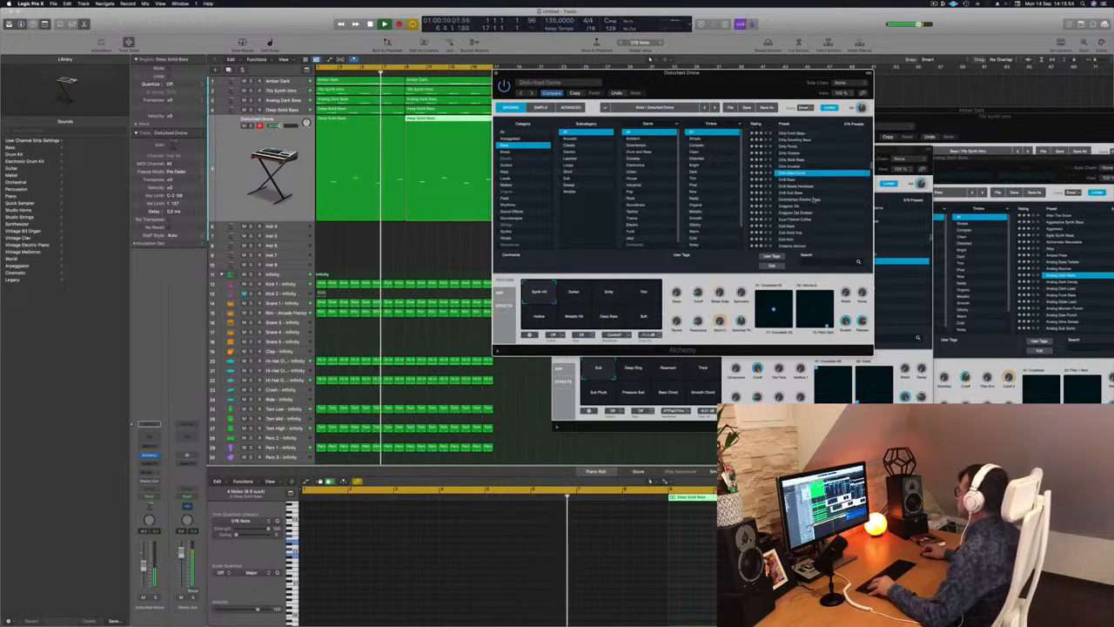
pyautogui.scroll(-3, 819, 201)
# Return to the start of the bass presets and audition 1963 Semi-Acoustic Thumb, 70s Synth Lead Hero, 808 Mutation Bass and 80s Disco Funk.
pyautogui.scroll(6, 819, 201)
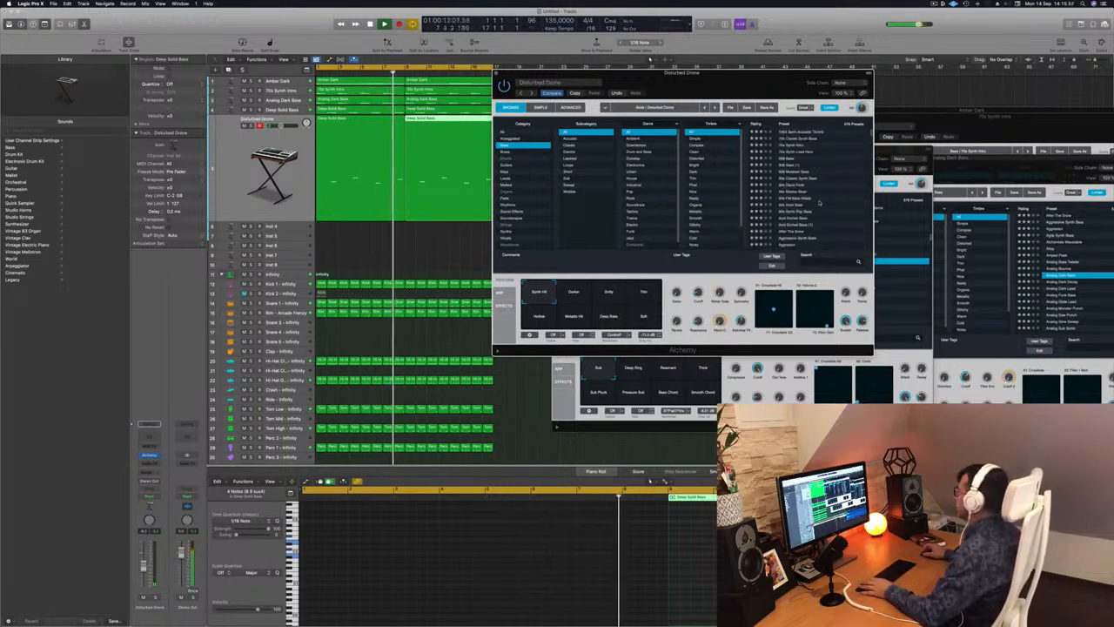
pyautogui.click(794, 131)
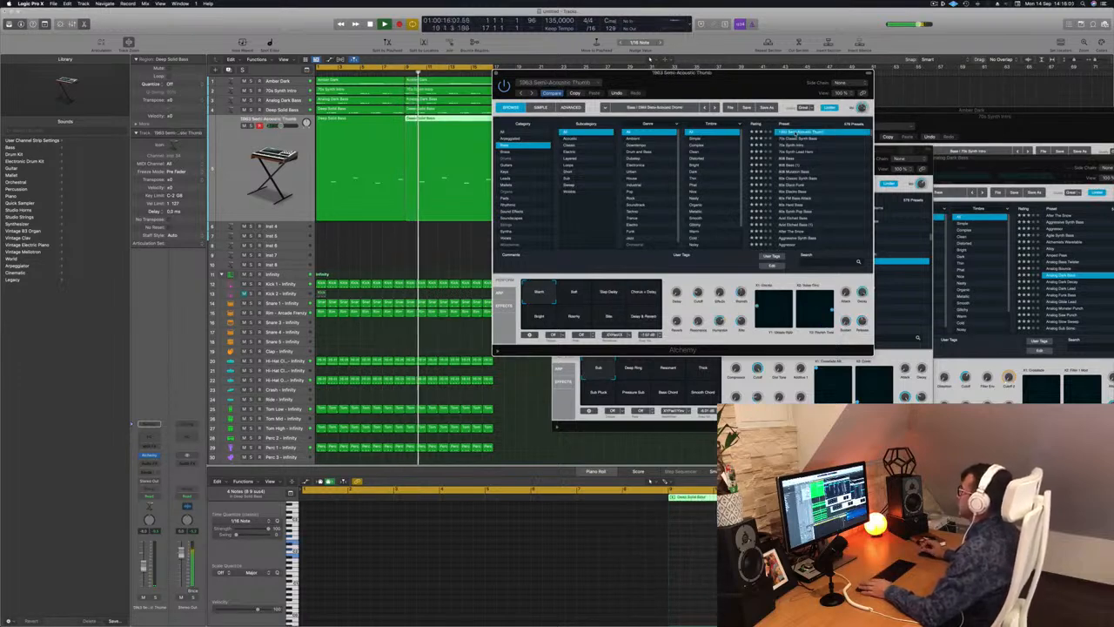
pyautogui.click(801, 152)
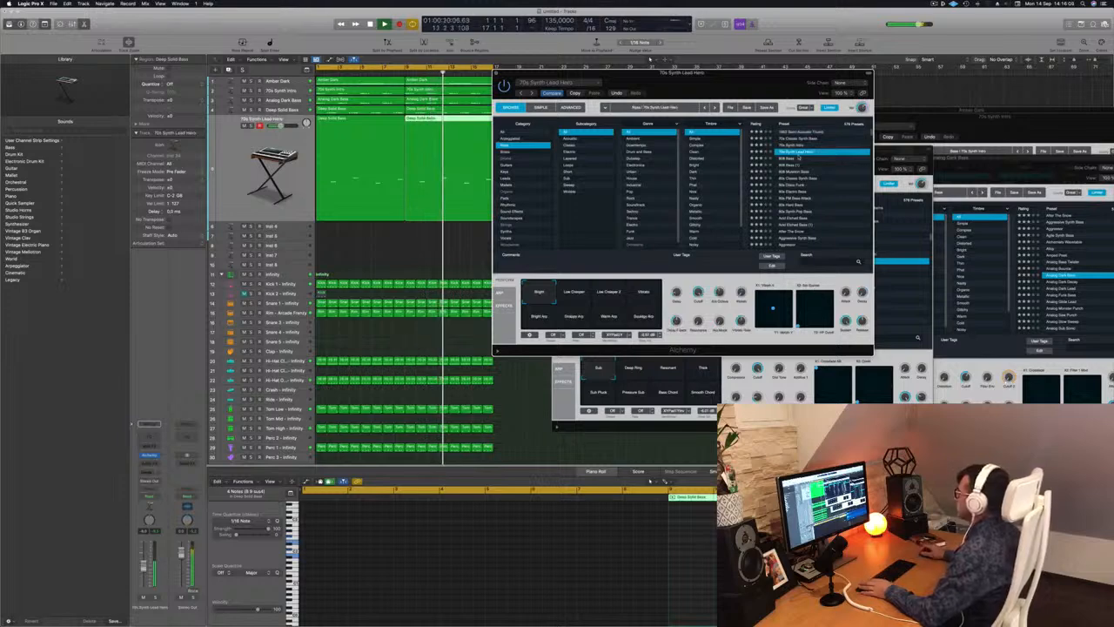
pyautogui.click(799, 171)
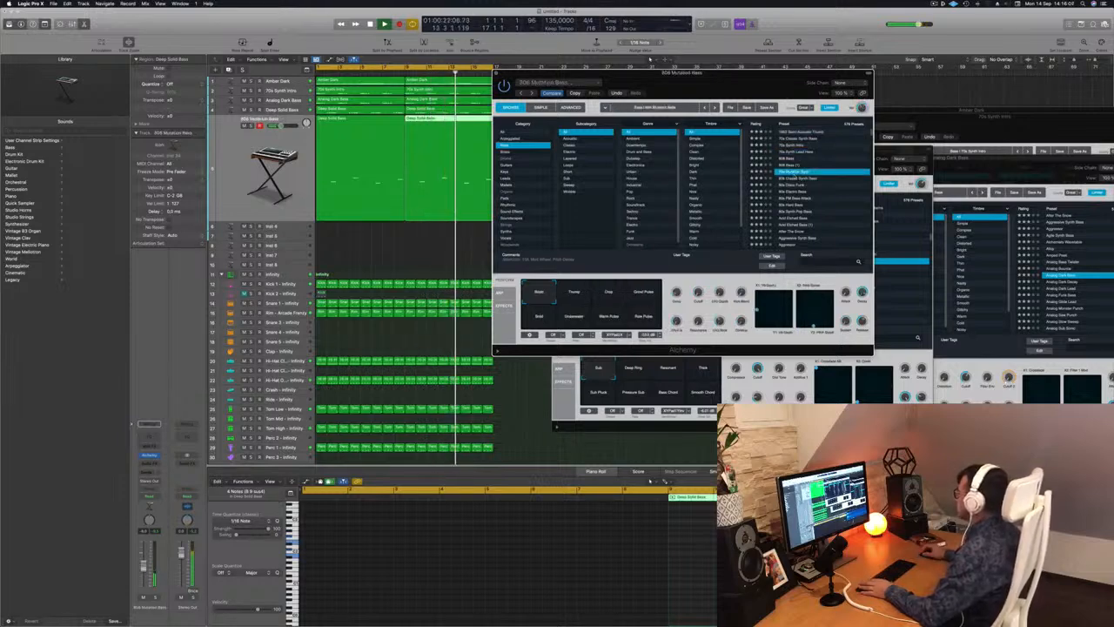
pyautogui.click(794, 185)
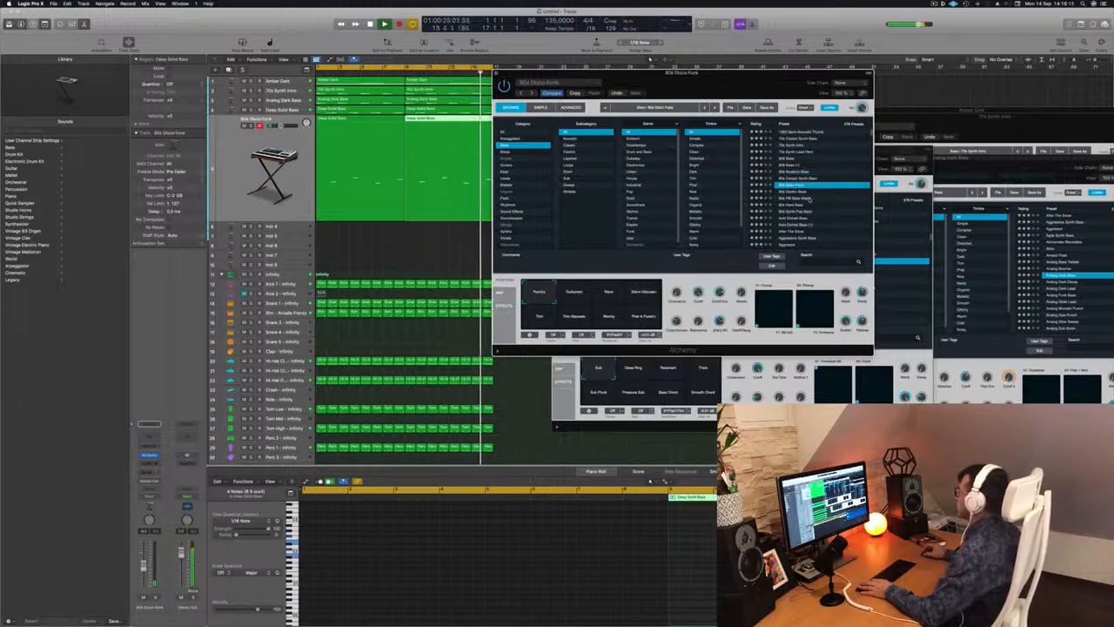
# Audition the Acid Etched Bass, After The Snow and Agile Synth Bass presets on the duplicated track.
pyautogui.click(818, 217)
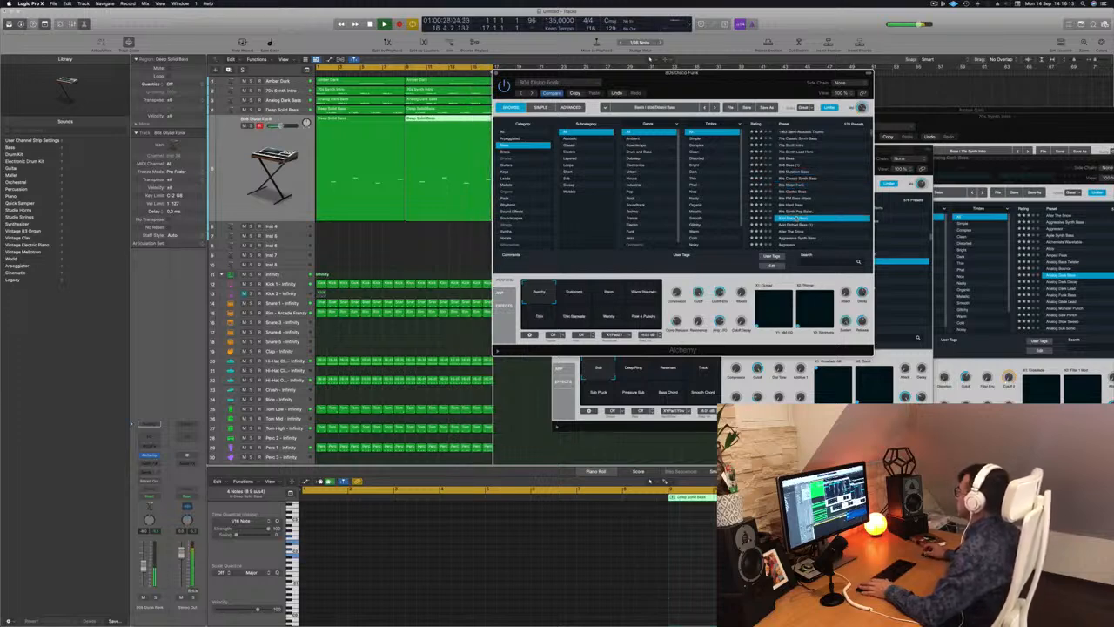
pyautogui.scroll(-5, 818, 203)
pyautogui.scroll(3, 816, 201)
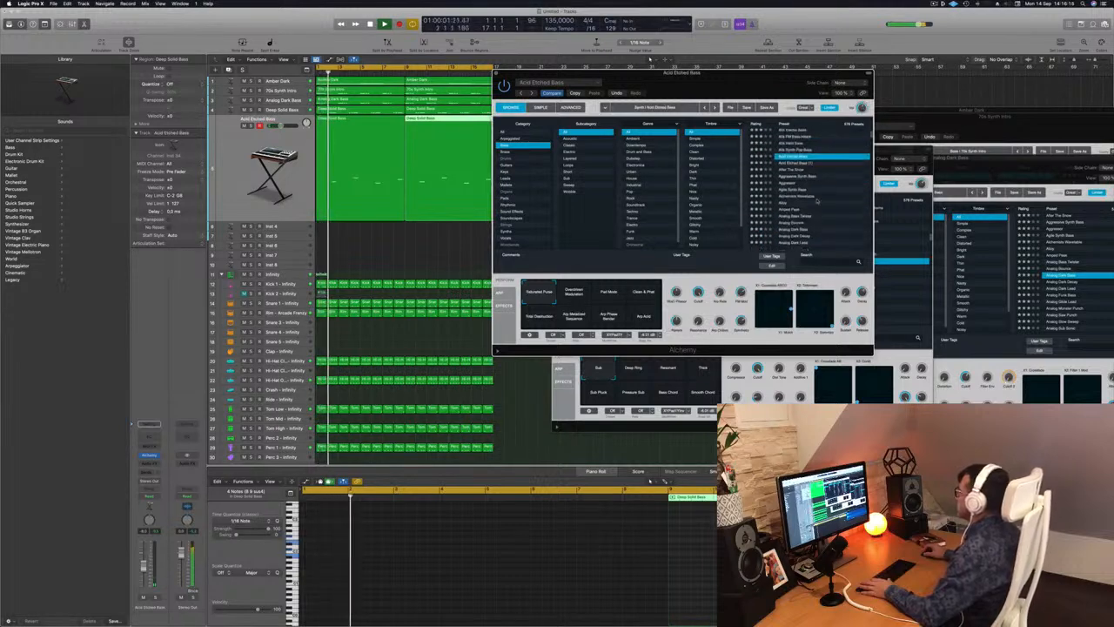
pyautogui.click(787, 178)
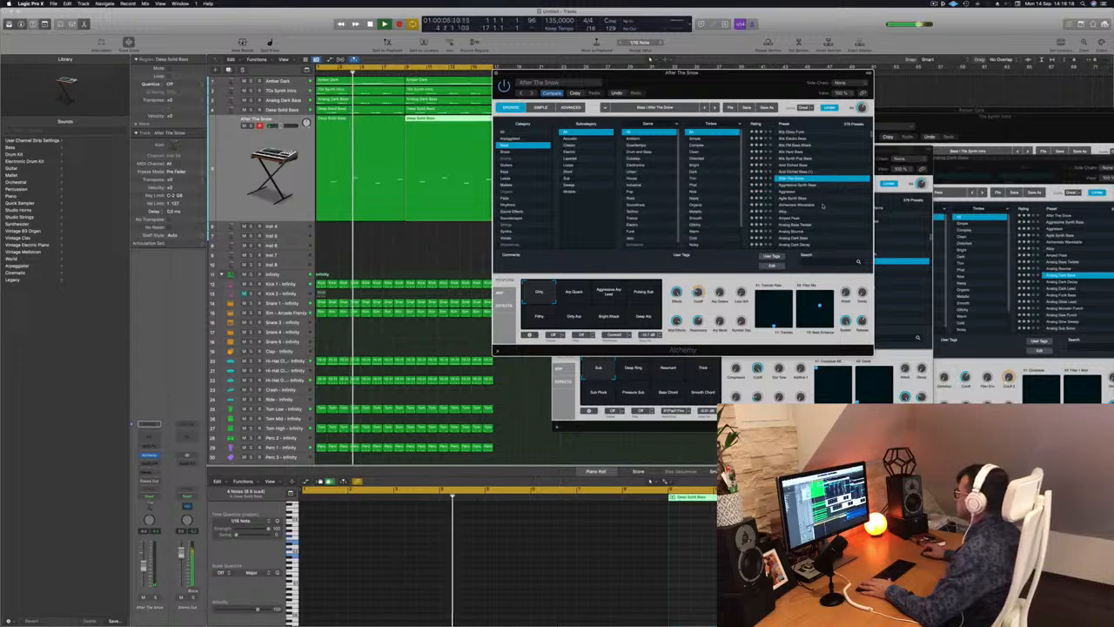
pyautogui.click(793, 200)
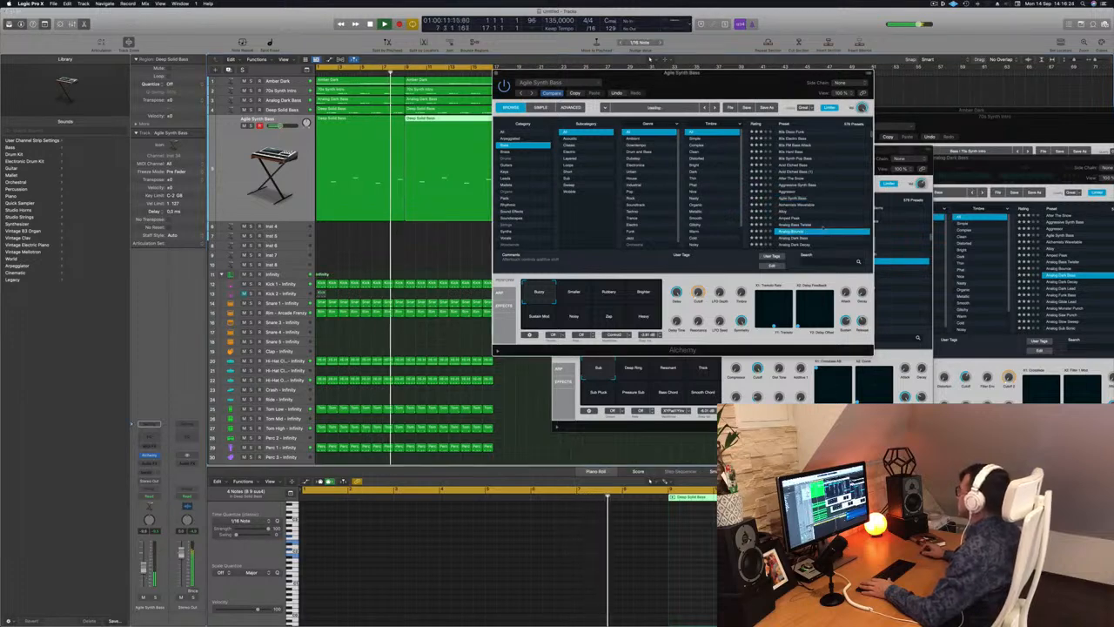
# Audition the Analog Dark Lead and Analog Sustained Virtually presets on the duplicated track.
pyautogui.scroll(-2, 812, 228)
pyautogui.click(811, 183)
pyautogui.click(816, 202)
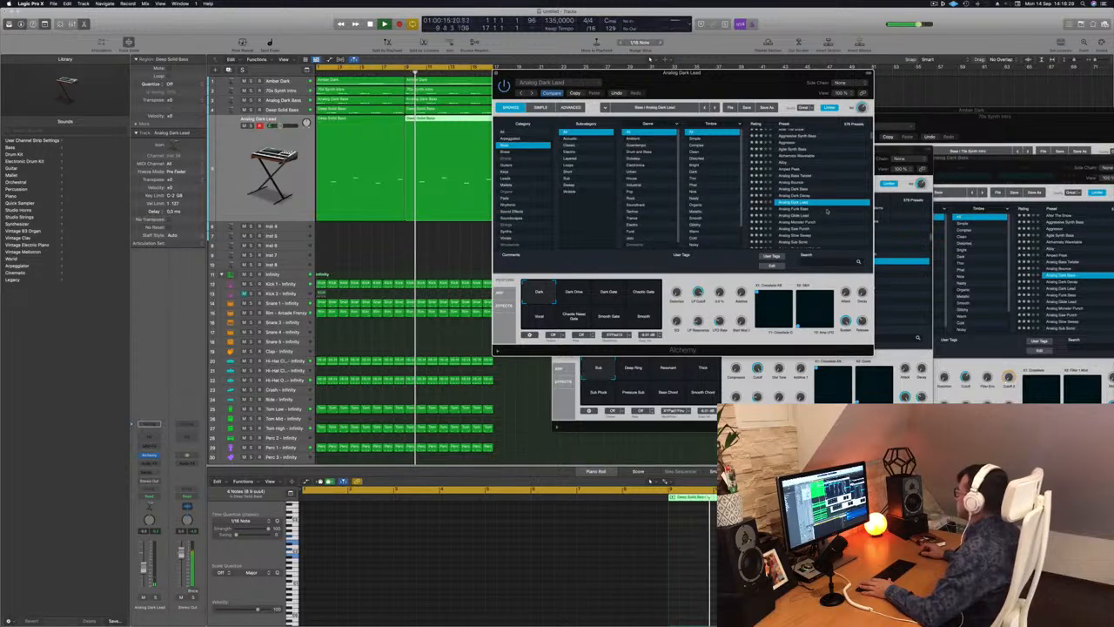
pyautogui.scroll(-2, 823, 210)
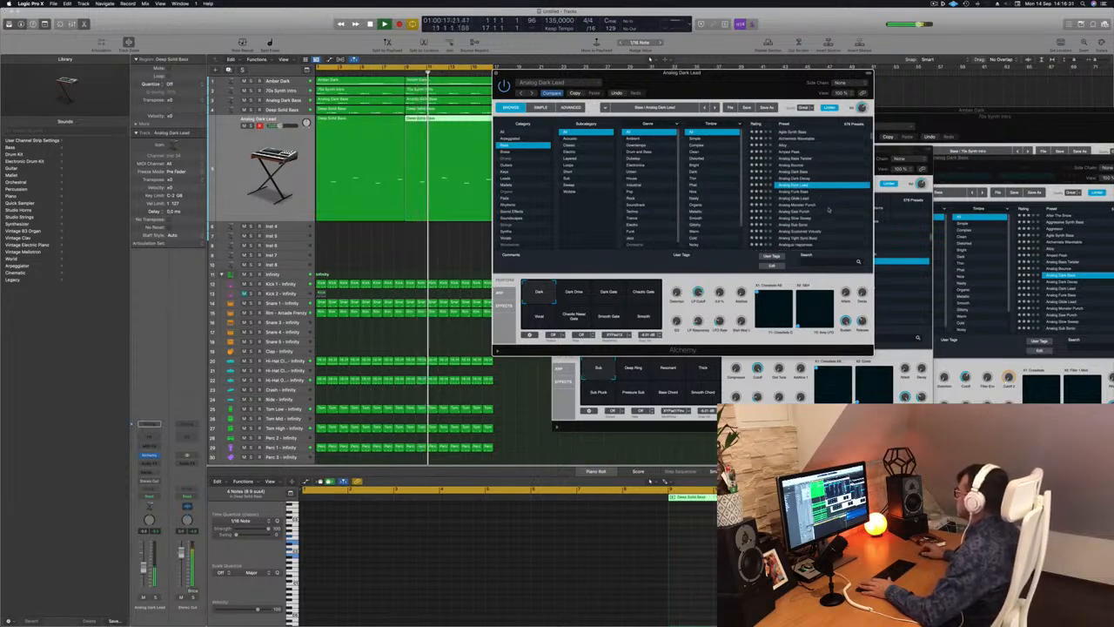
pyautogui.scroll(-3, 827, 209)
pyautogui.click(814, 207)
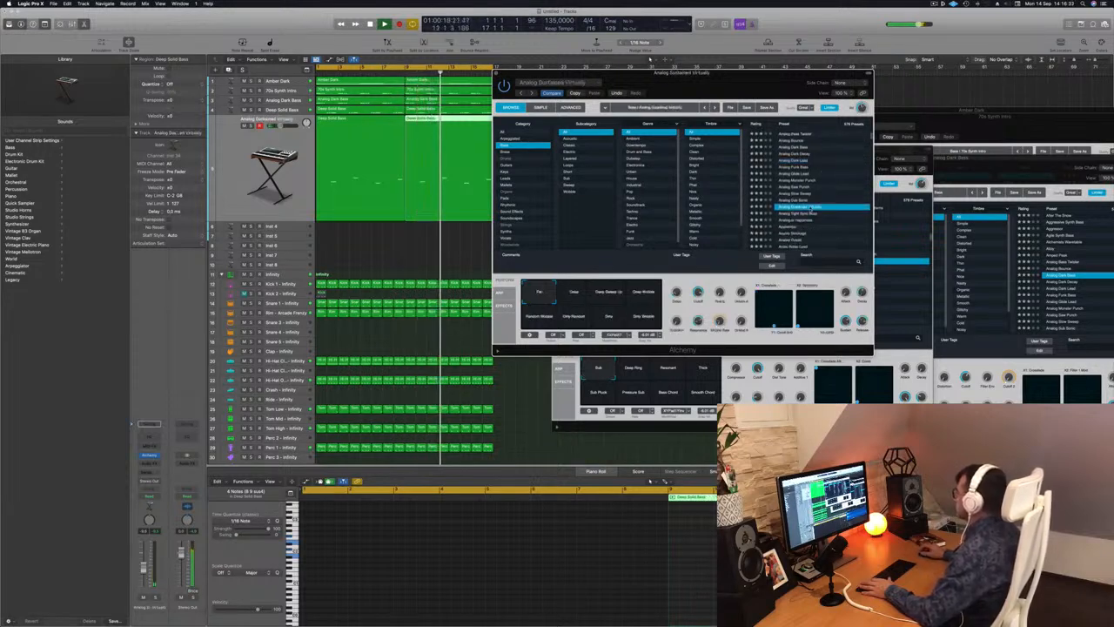
# Audition the Analogue Happiness, Apprentice and Arctic Noise Lead presets on the duplicated track.
pyautogui.scroll(-3, 823, 218)
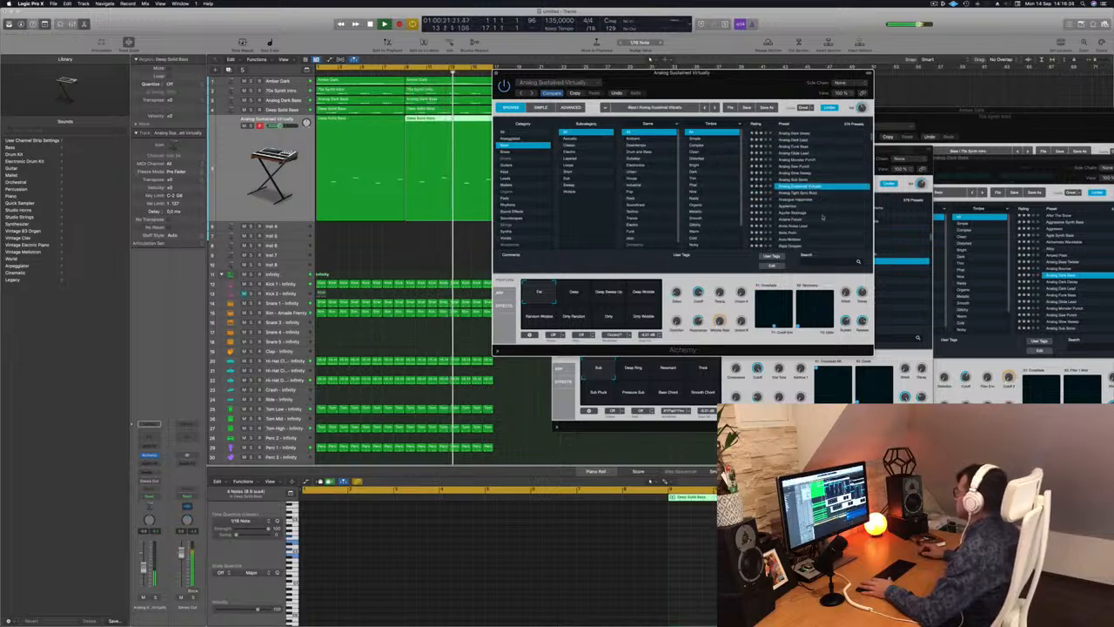
pyautogui.click(797, 200)
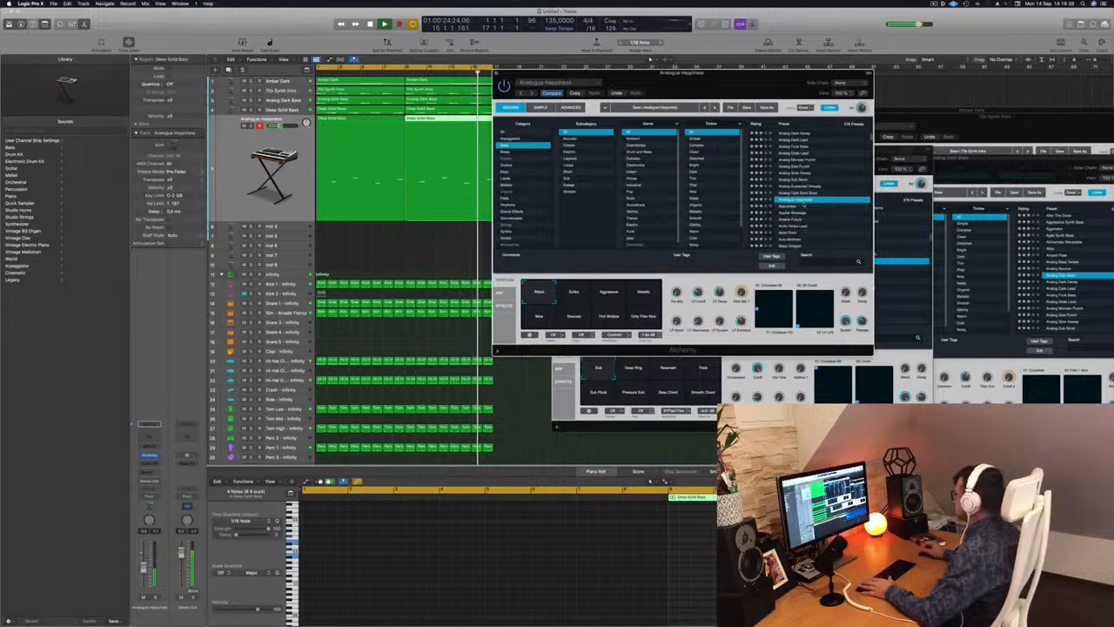
pyautogui.press('Down')
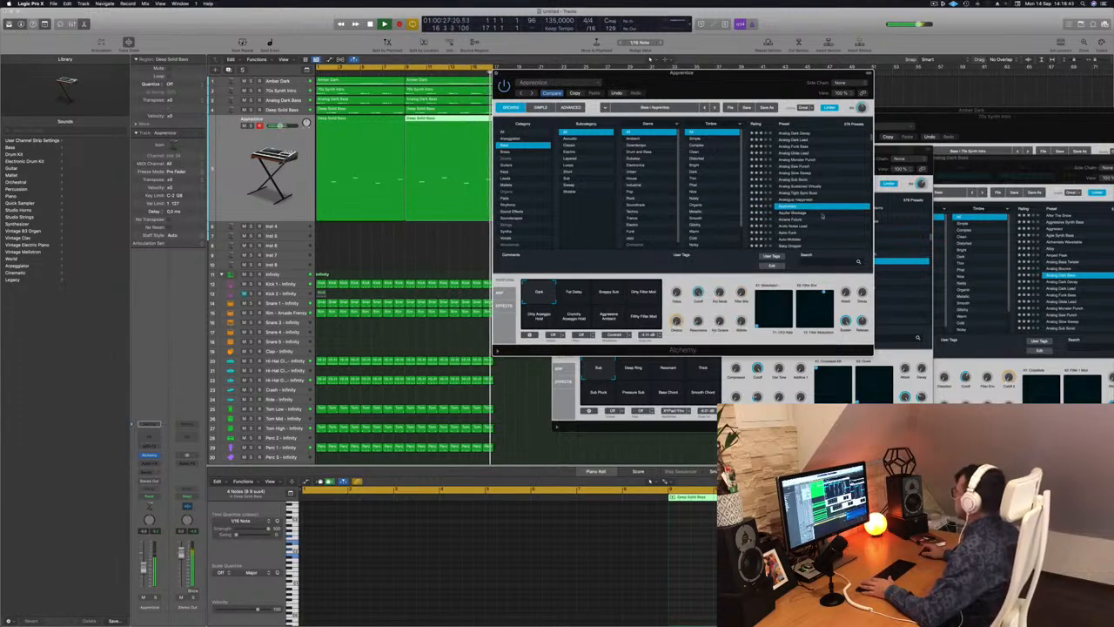
pyautogui.scroll(-3, 822, 216)
pyautogui.click(800, 193)
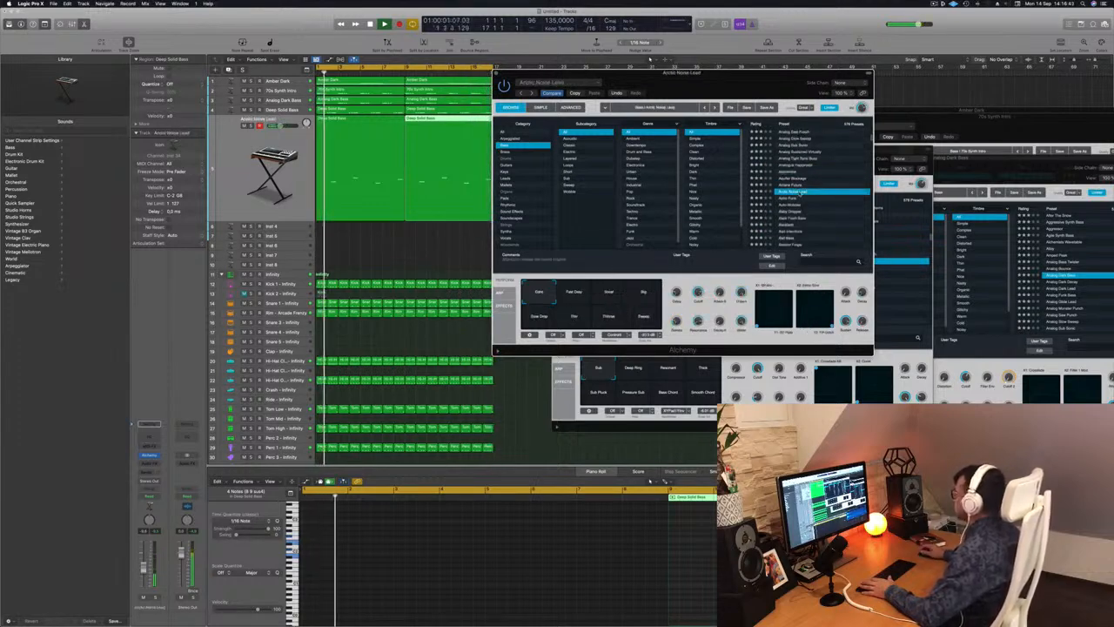
# Audition the Astro Funk, Auto-Wobbler and Baby Dropper presets on the duplicated track.
pyautogui.click(793, 198)
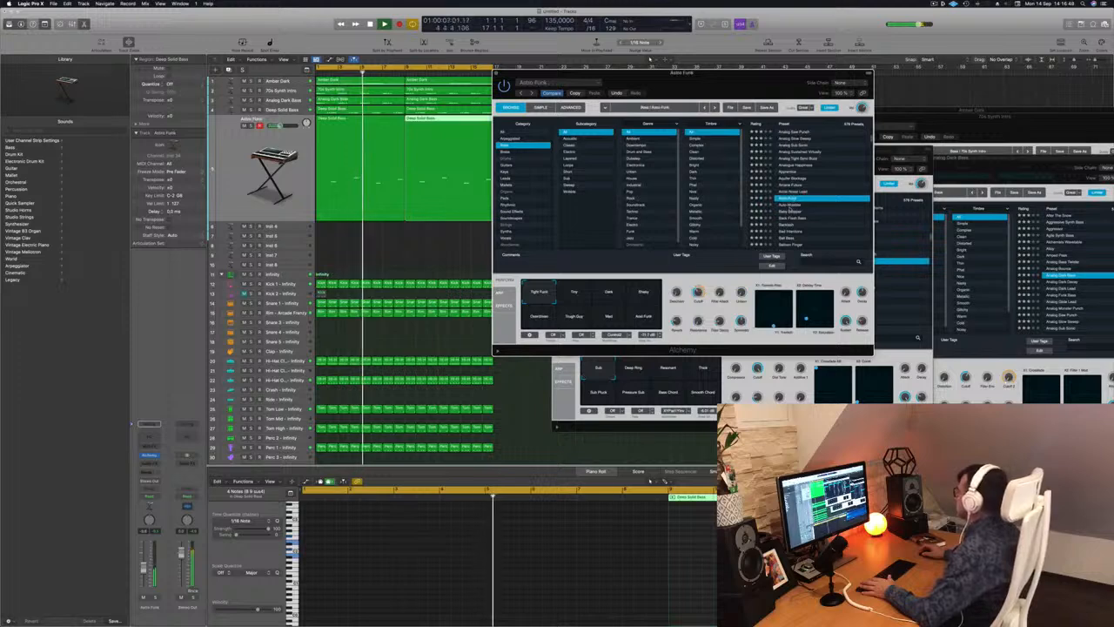
pyautogui.press('Down')
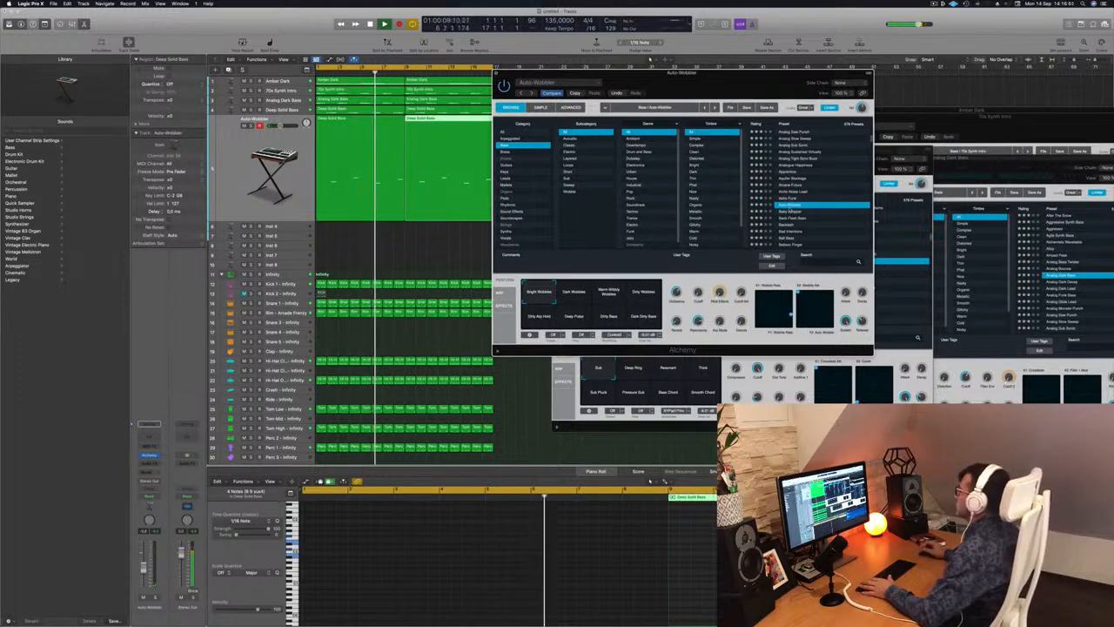
pyautogui.press('Down')
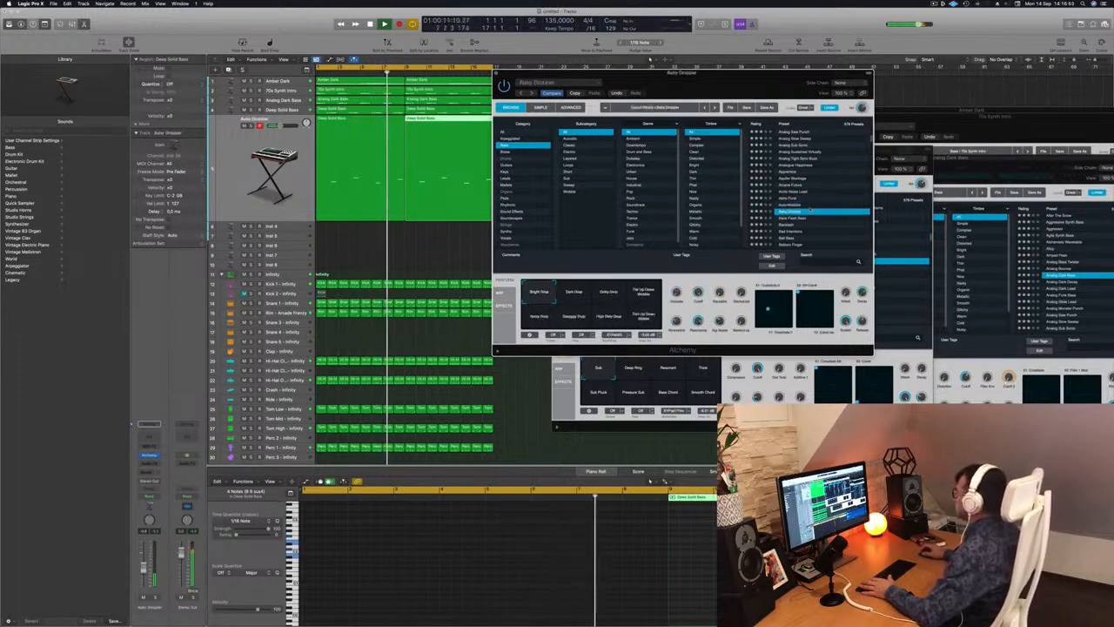
# Audition the Bamboo and Banjo presets and the Bass And Lead preset on the duplicated track.
pyautogui.scroll(-3, 836, 198)
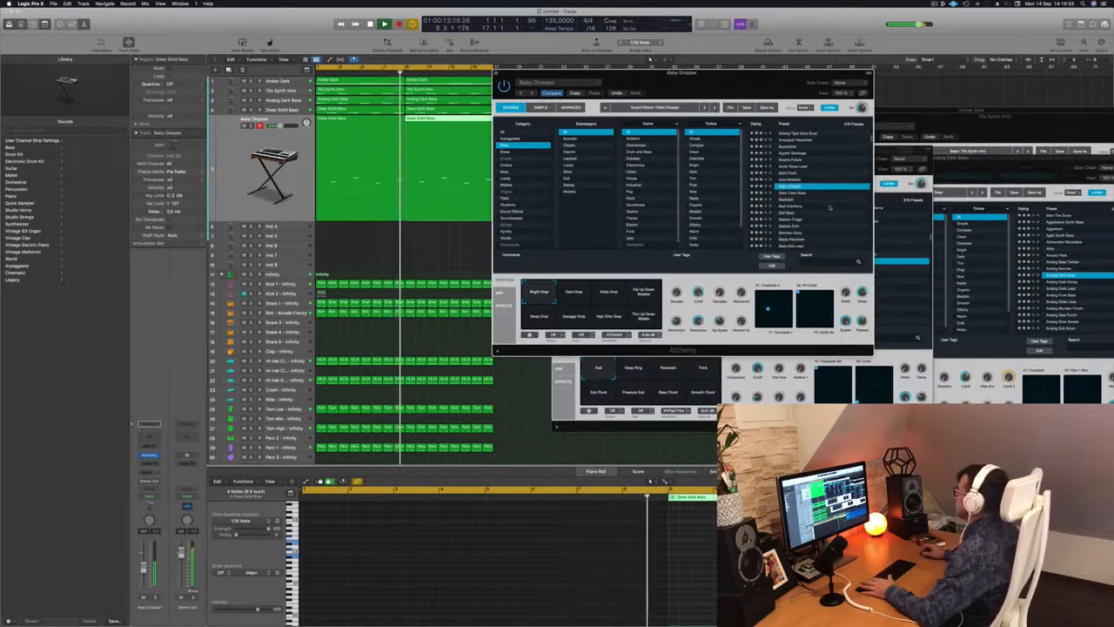
pyautogui.click(794, 206)
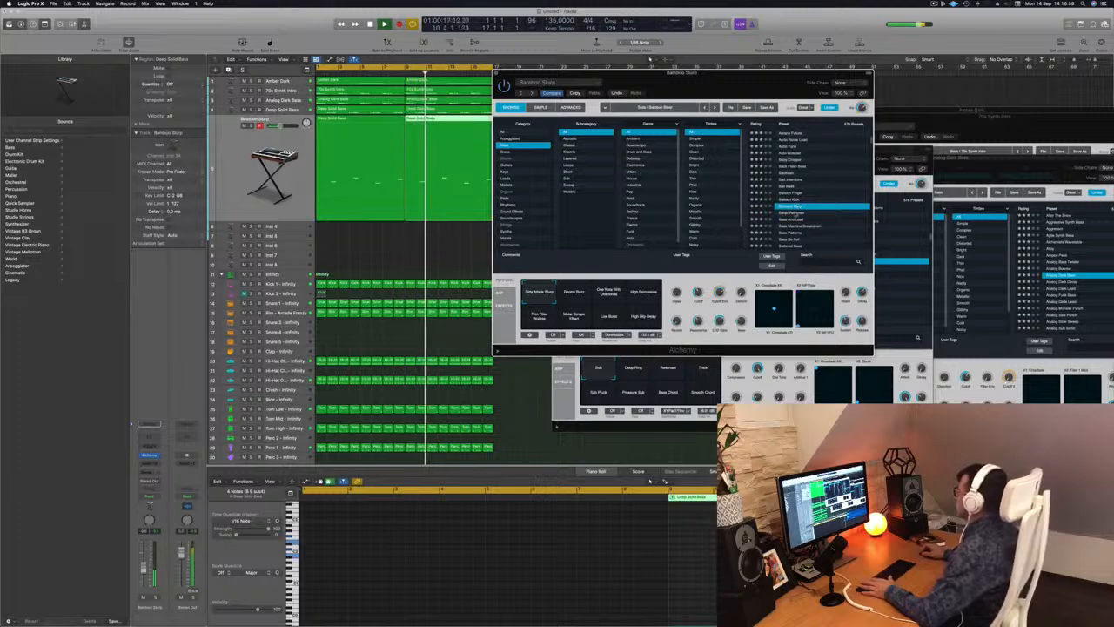
pyautogui.click(796, 213)
pyautogui.scroll(-1, 820, 205)
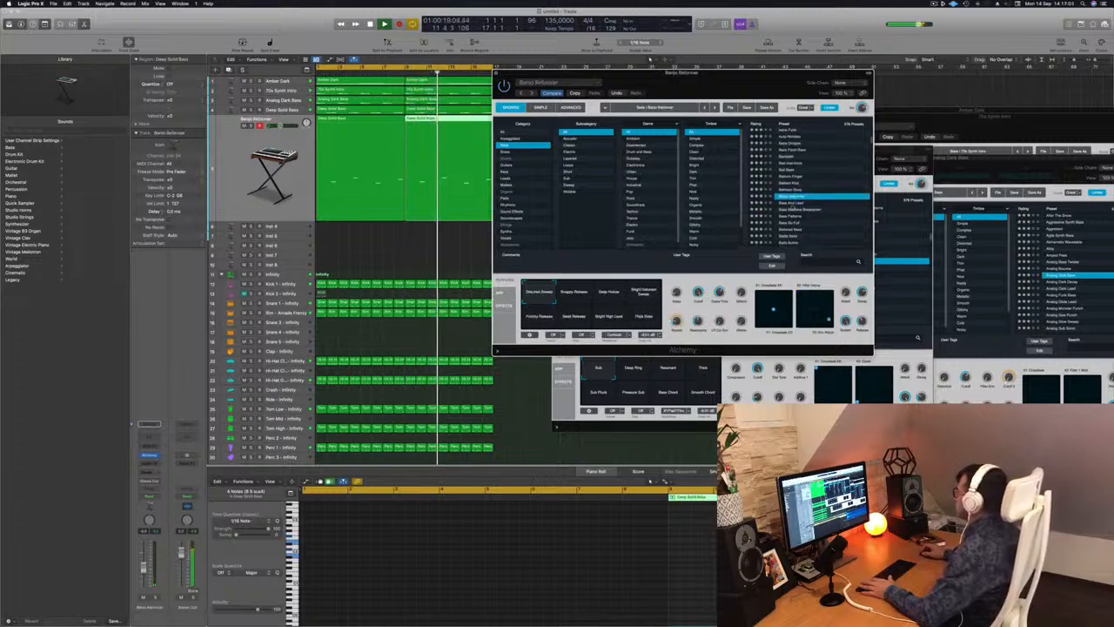
pyautogui.press('Down')
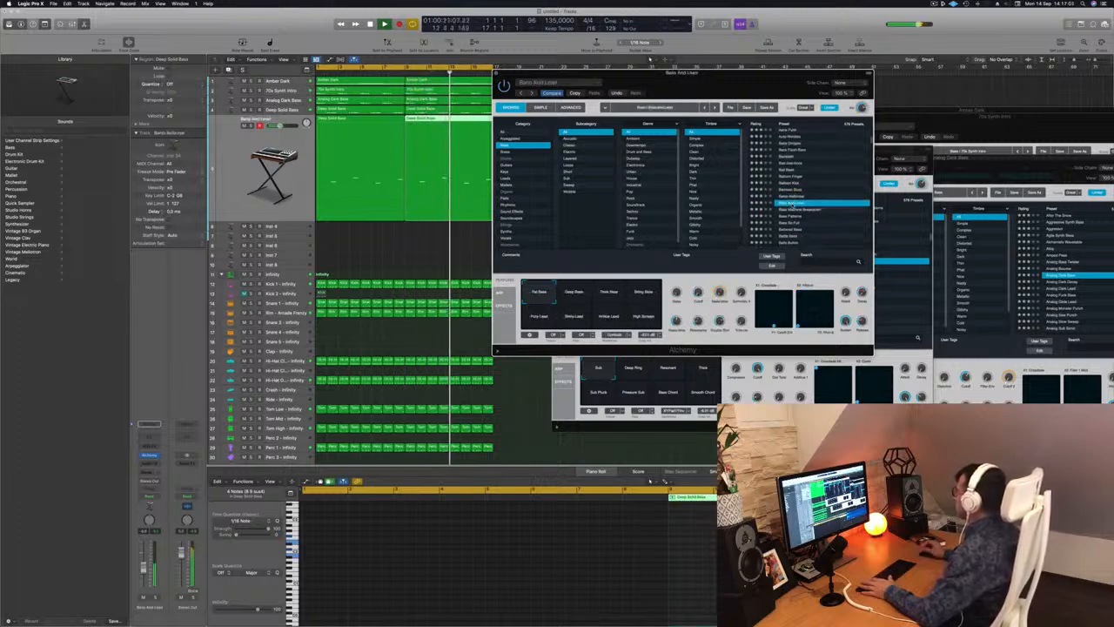
# Audition the Bass Patterns, Bass So Full and Battered Bass presets on the duplicated track.
pyautogui.scroll(-2, 816, 193)
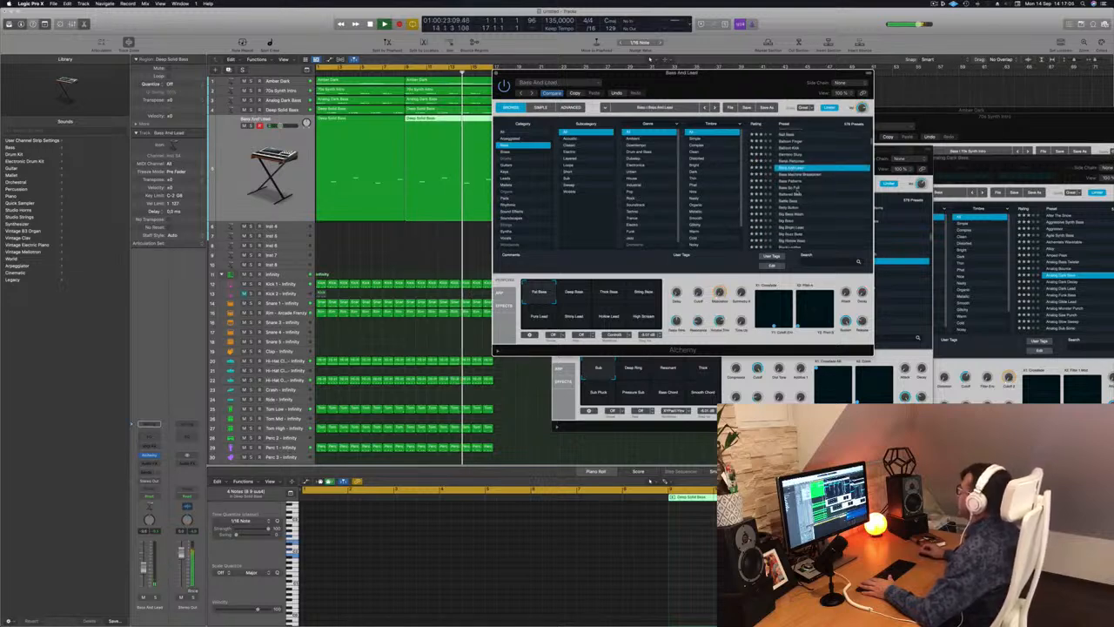
pyautogui.click(792, 180)
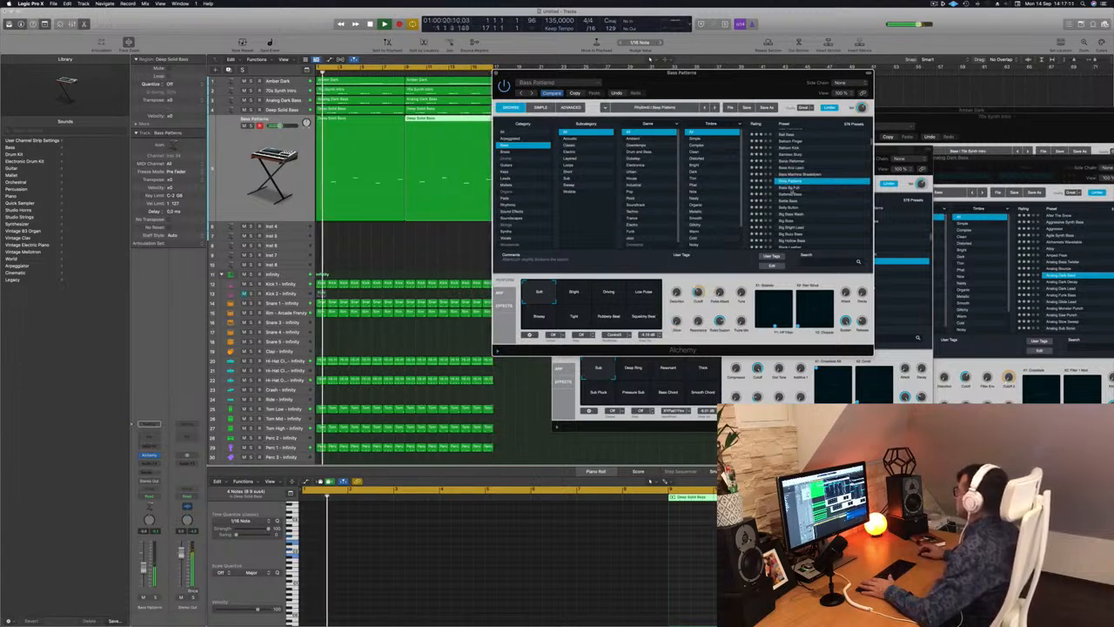
pyautogui.click(794, 188)
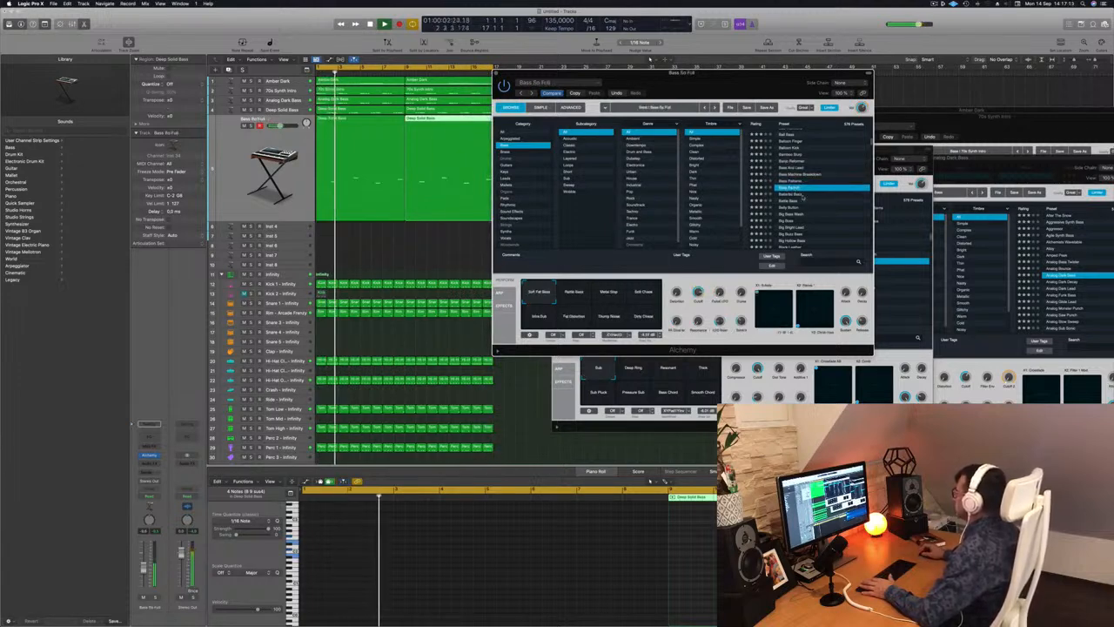
pyautogui.click(794, 193)
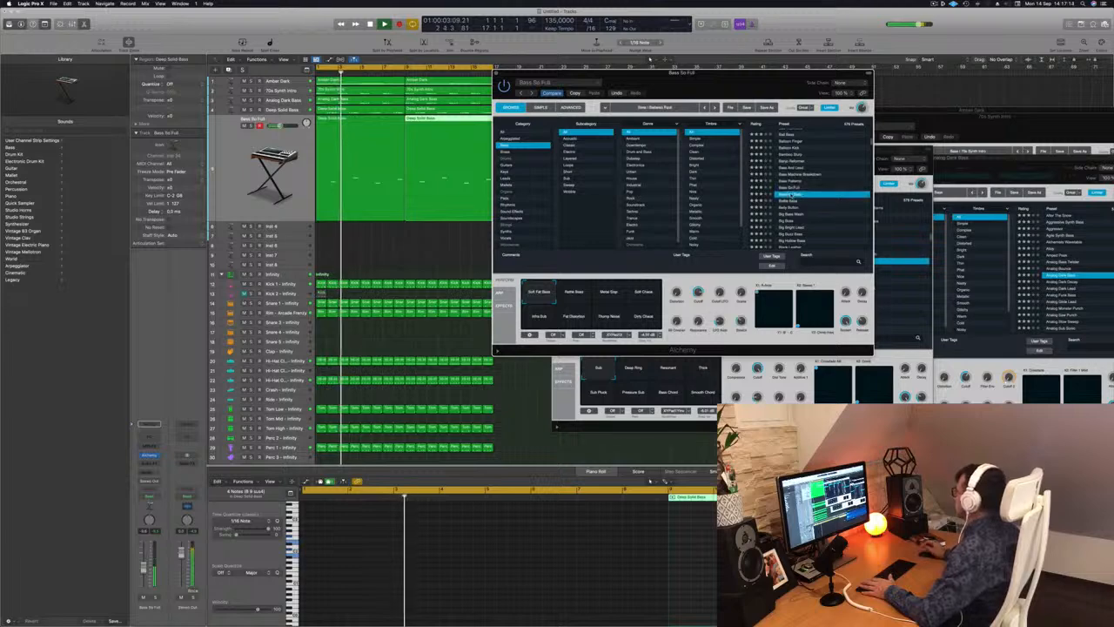
# Audition the Big Boss, Black Leather and Block Bass presets on the duplicated track.
pyautogui.scroll(-1, 816, 203)
pyautogui.click(819, 200)
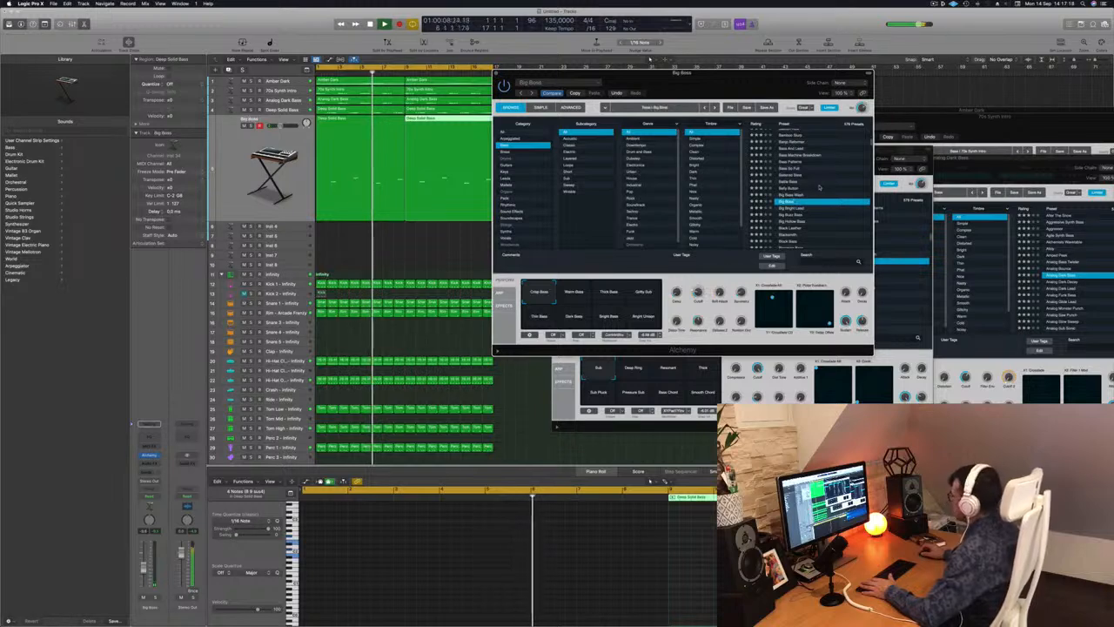
pyautogui.scroll(-2, 801, 191)
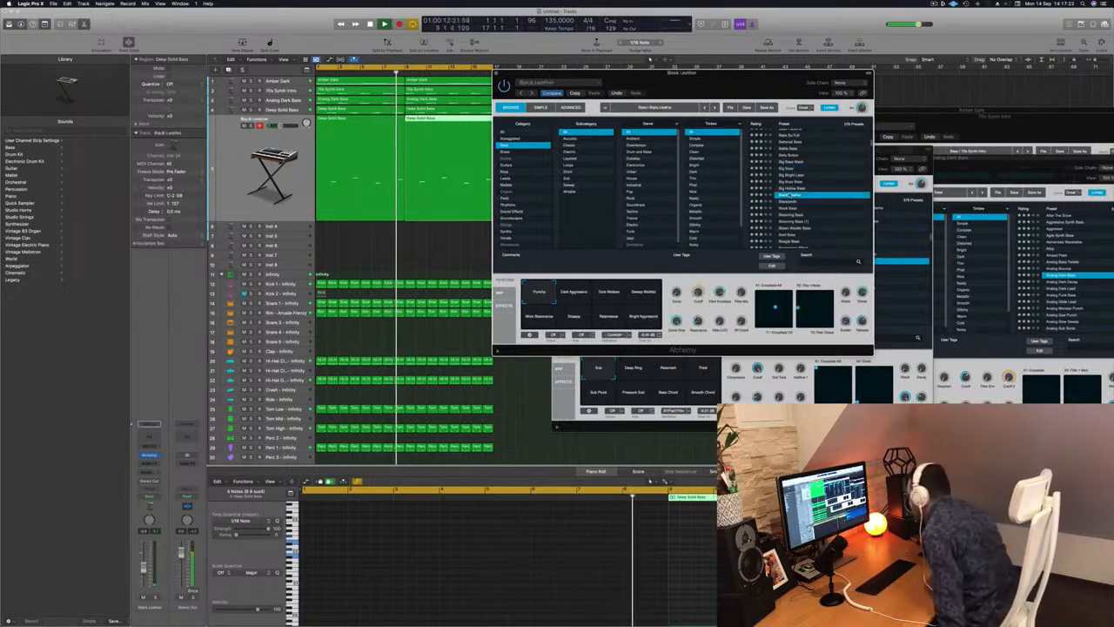
pyautogui.click(790, 195)
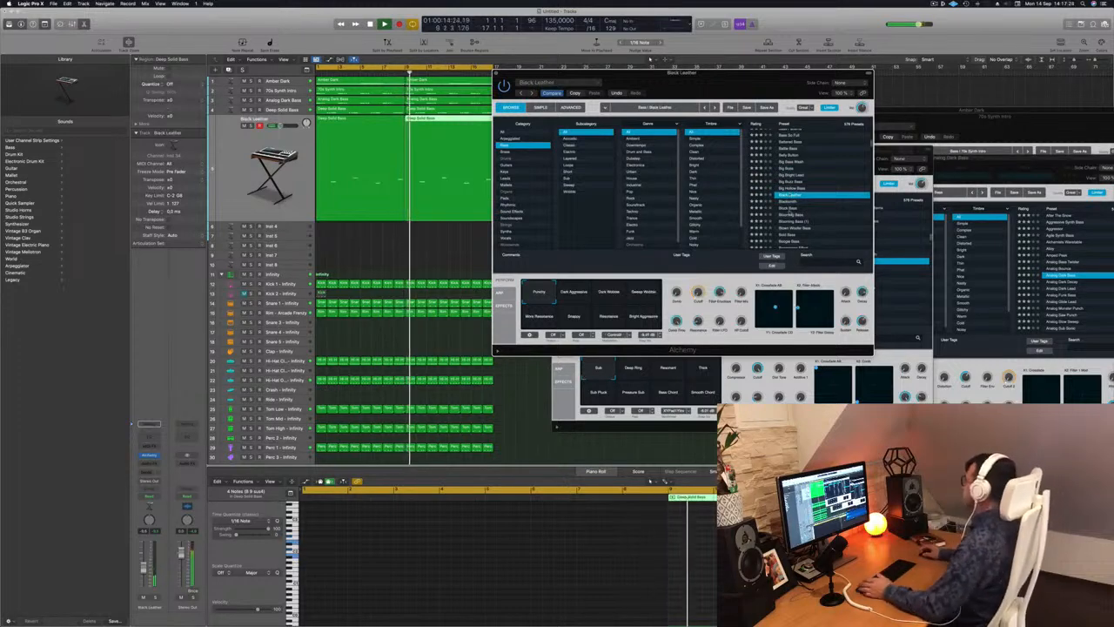
pyautogui.click(787, 209)
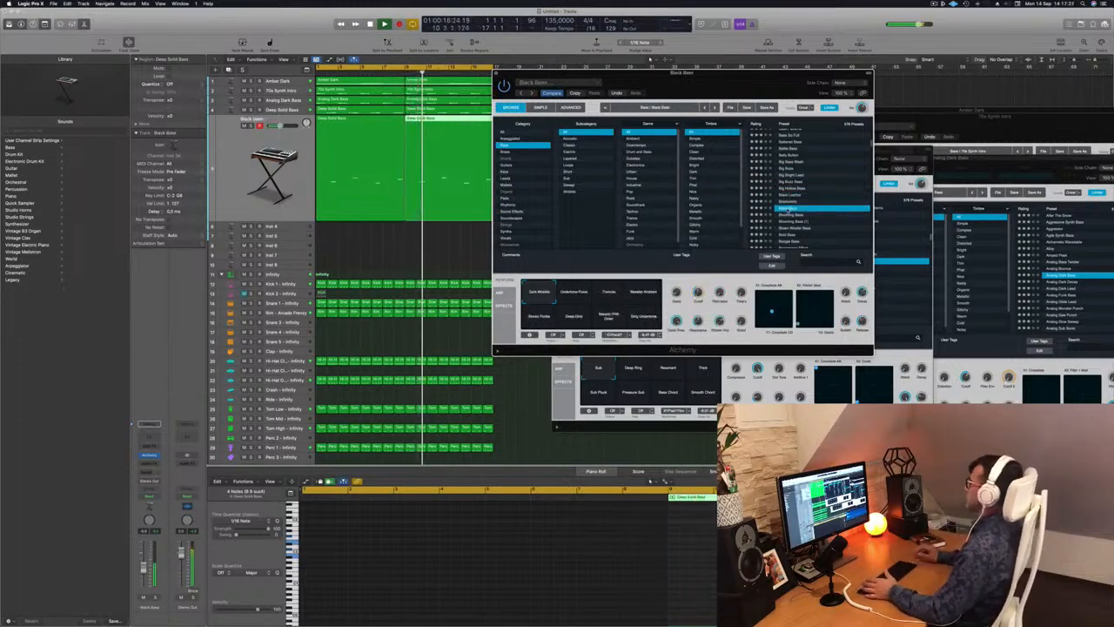
# Audition the Blooming Bass (1), Bottom Feeder and Bouncing Echoes presets on the duplicated track.
pyautogui.click(789, 224)
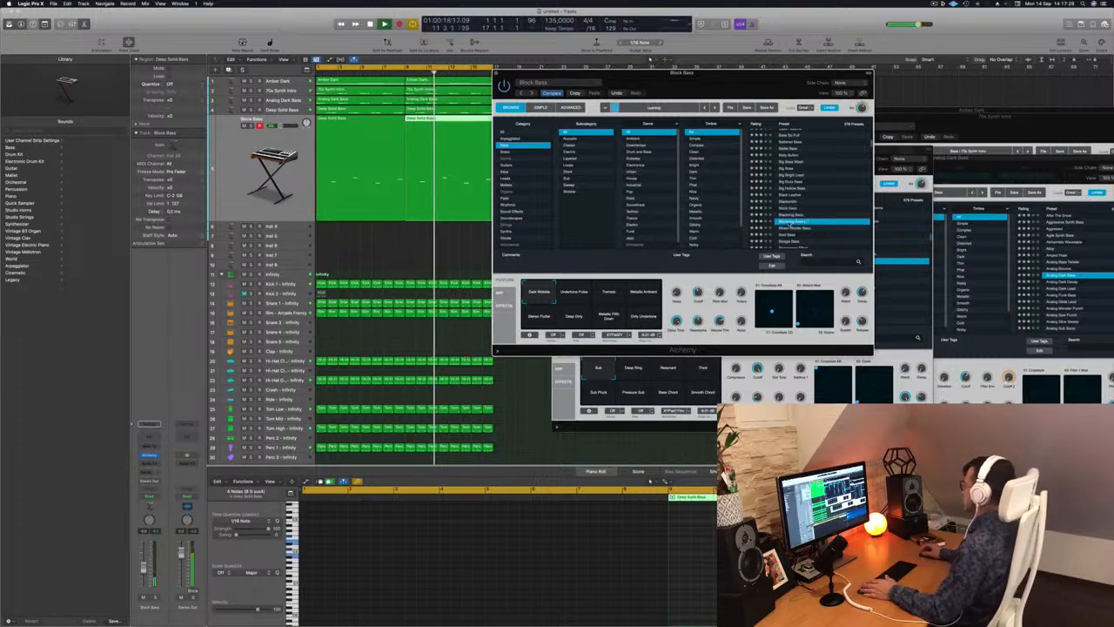
pyautogui.scroll(-2, 821, 192)
pyautogui.scroll(-3, 821, 199)
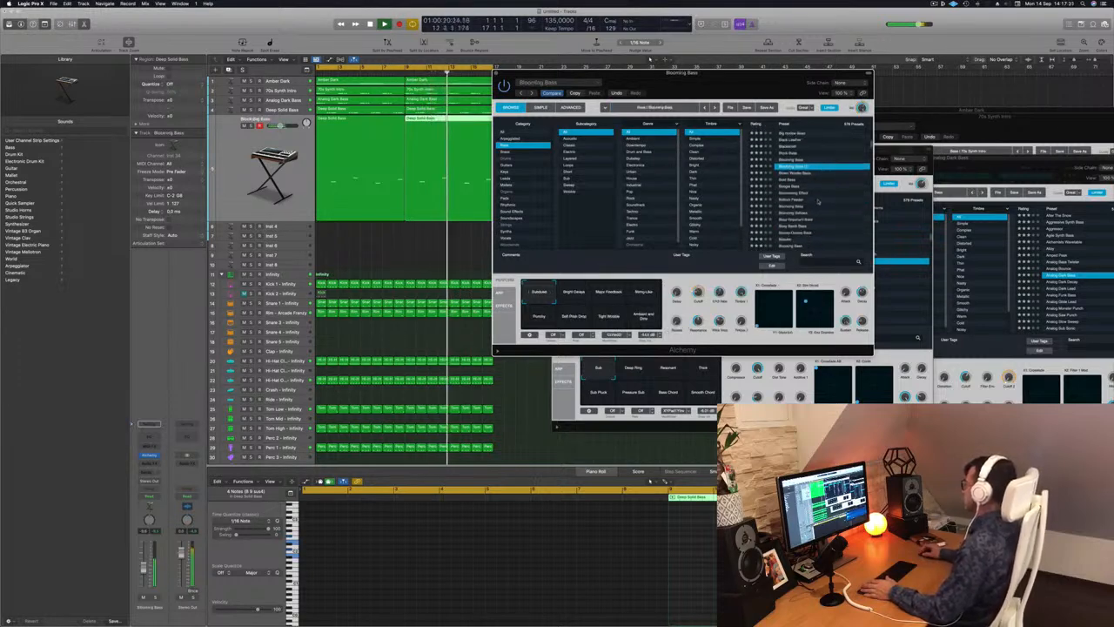
pyautogui.click(797, 199)
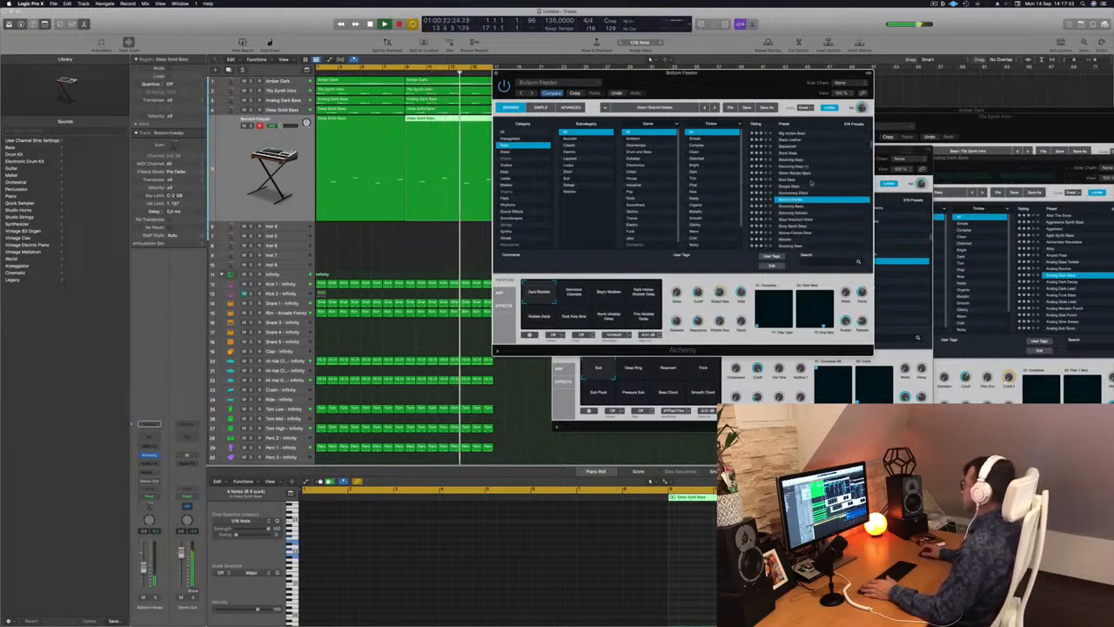
pyautogui.scroll(-3, 818, 200)
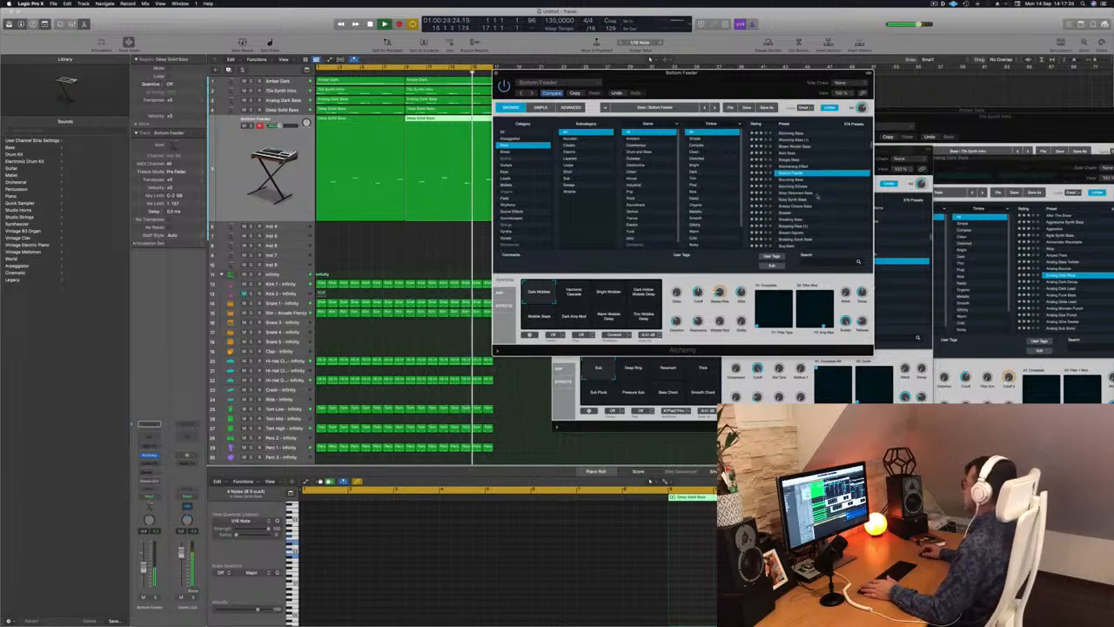
pyautogui.click(795, 187)
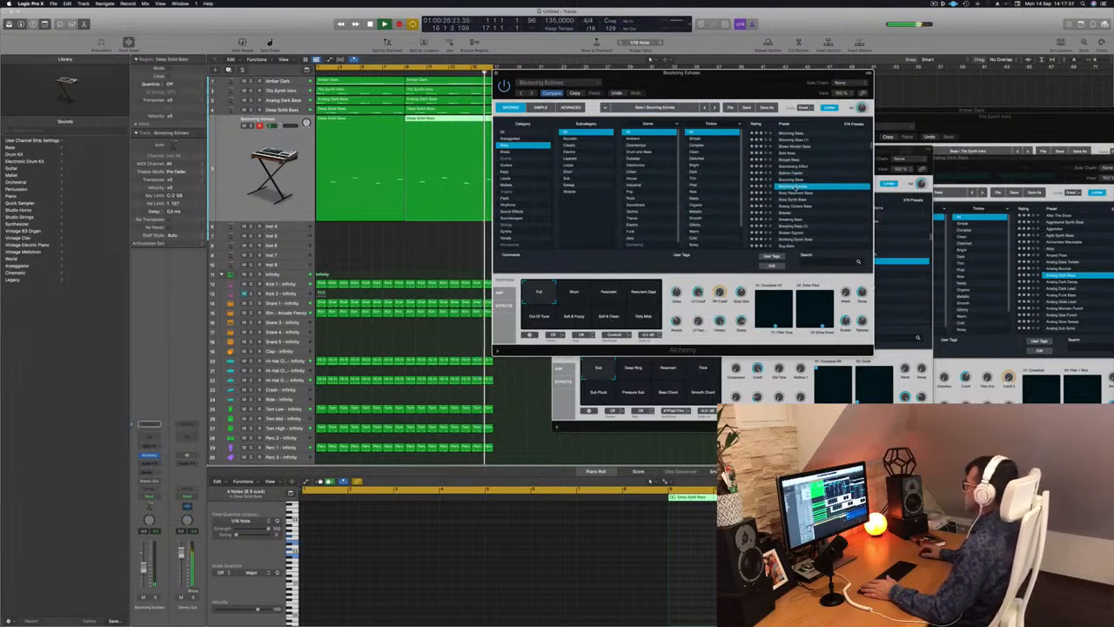
# Audition the Boxy Resonant Bass, Brawler and Bubbling Synth Bass presets on the duplicated track.
pyautogui.click(796, 193)
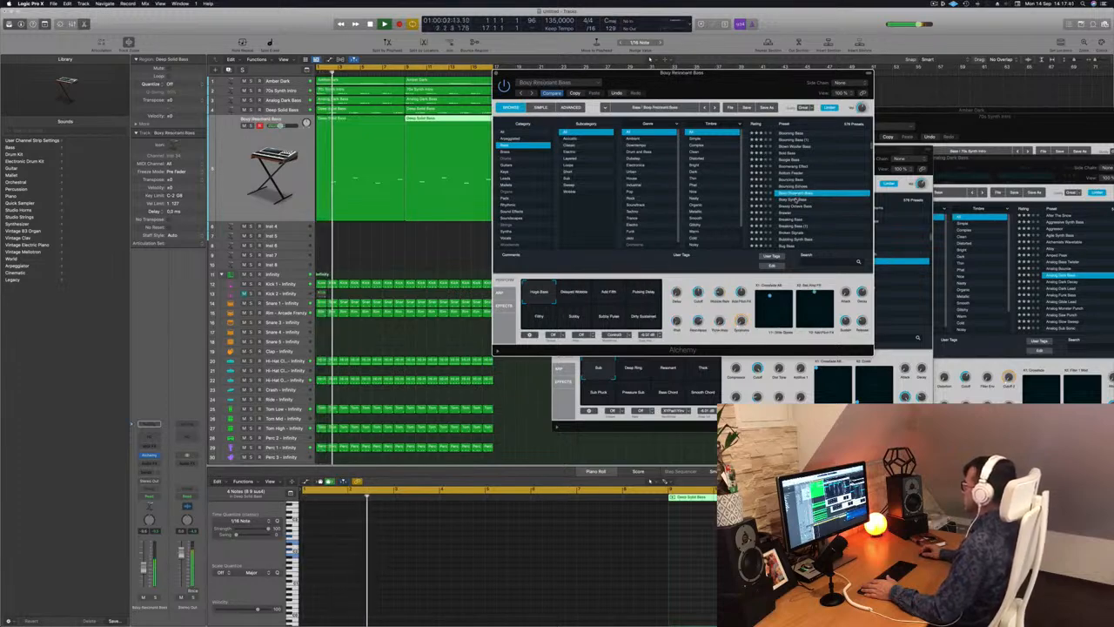
pyautogui.scroll(-1, 796, 199)
pyautogui.click(792, 200)
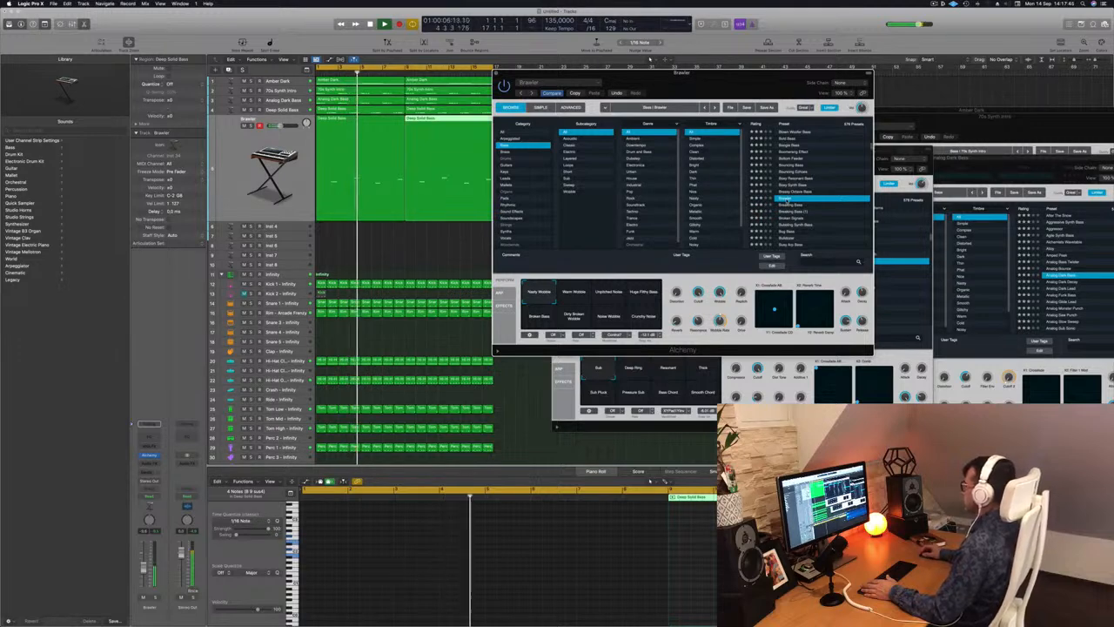
pyautogui.click(810, 226)
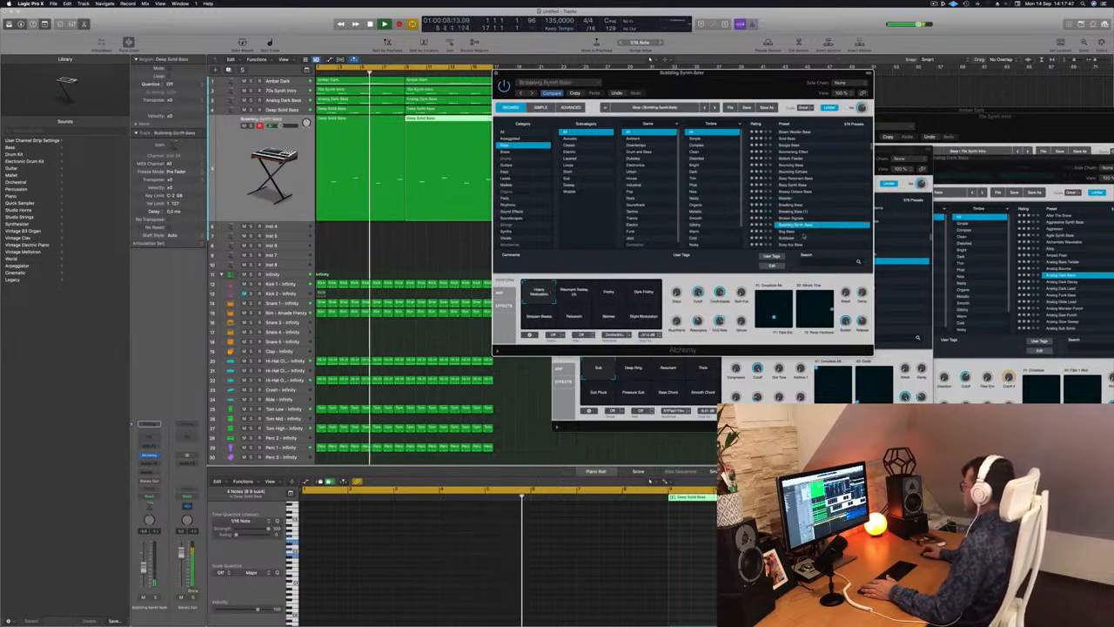
# Audition the Caterpillar, Chaos Glide Bass and Chill Sustain presets on the duplicated track.
pyautogui.scroll(-3, 815, 216)
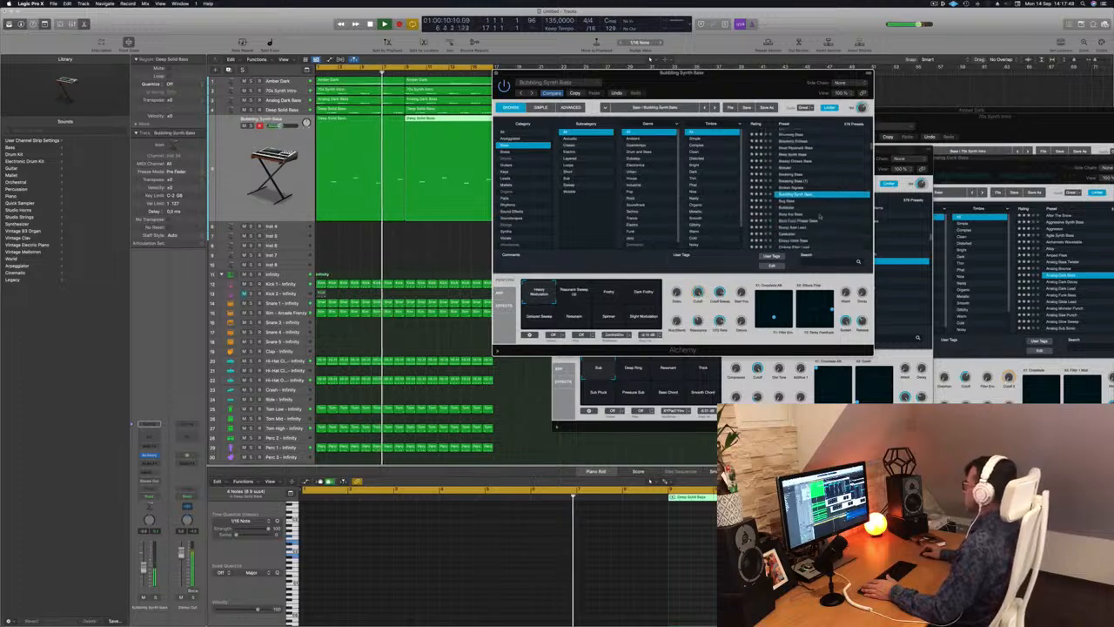
pyautogui.click(787, 213)
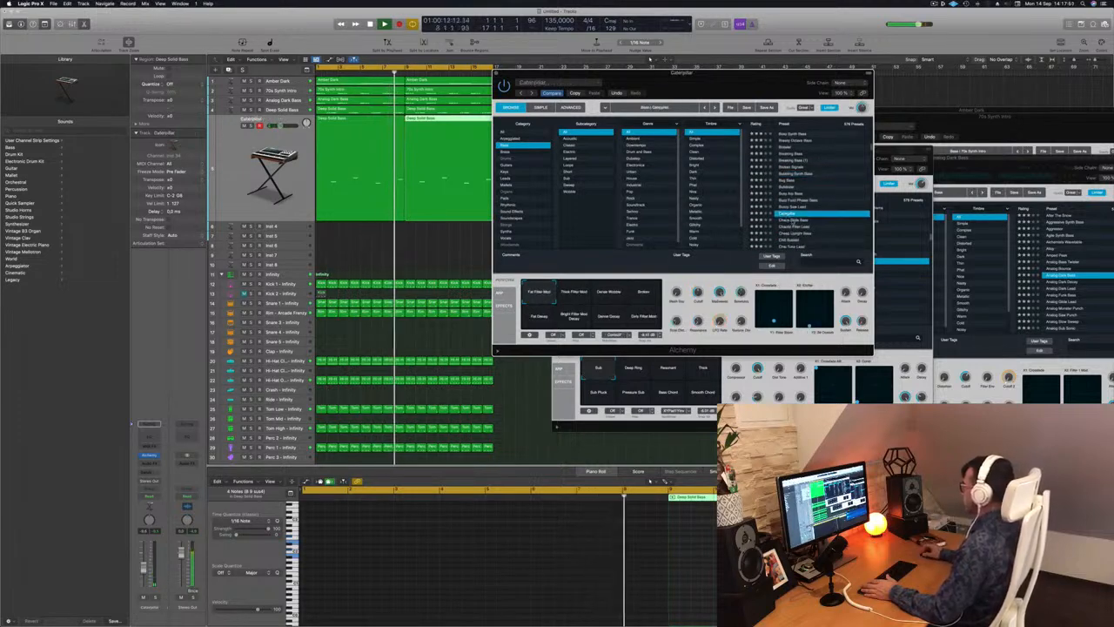
pyautogui.press('Down')
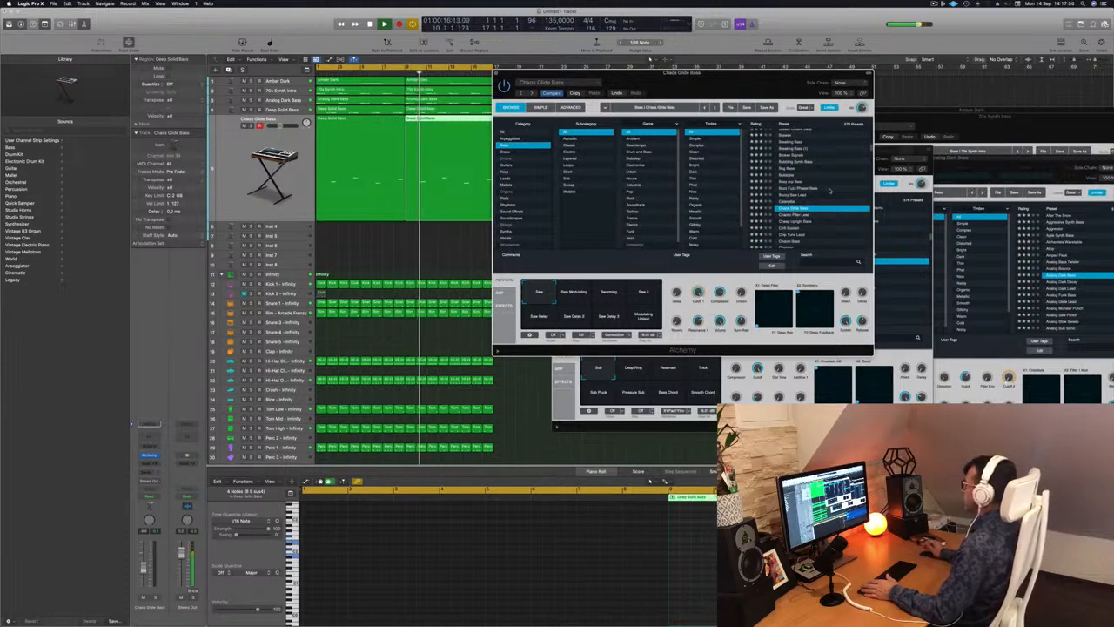
pyautogui.click(790, 228)
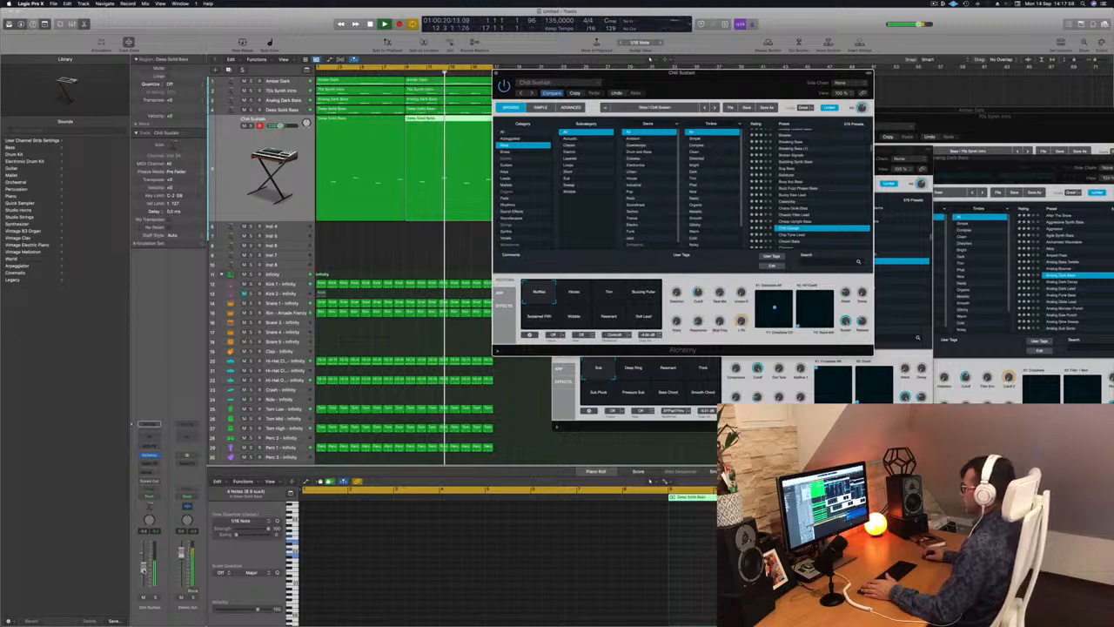
pyautogui.click(448, 174)
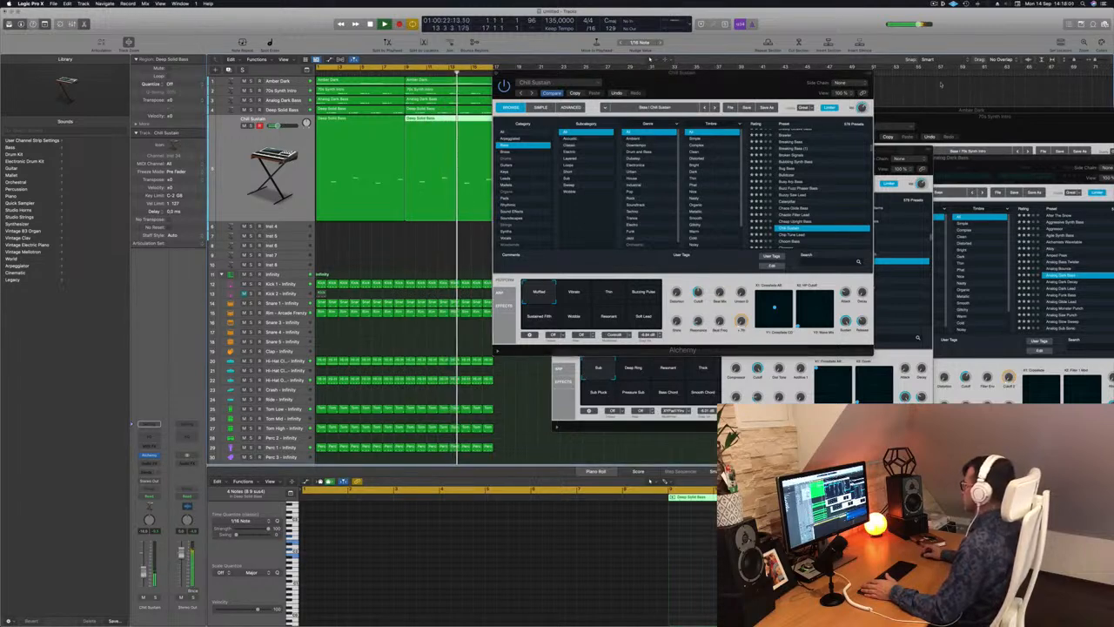
# Load the Chip Tune Lead bass preset on the duplicated track and lower the track's volume slightly.
pyautogui.scroll(-5, 821, 174)
pyautogui.click(796, 166)
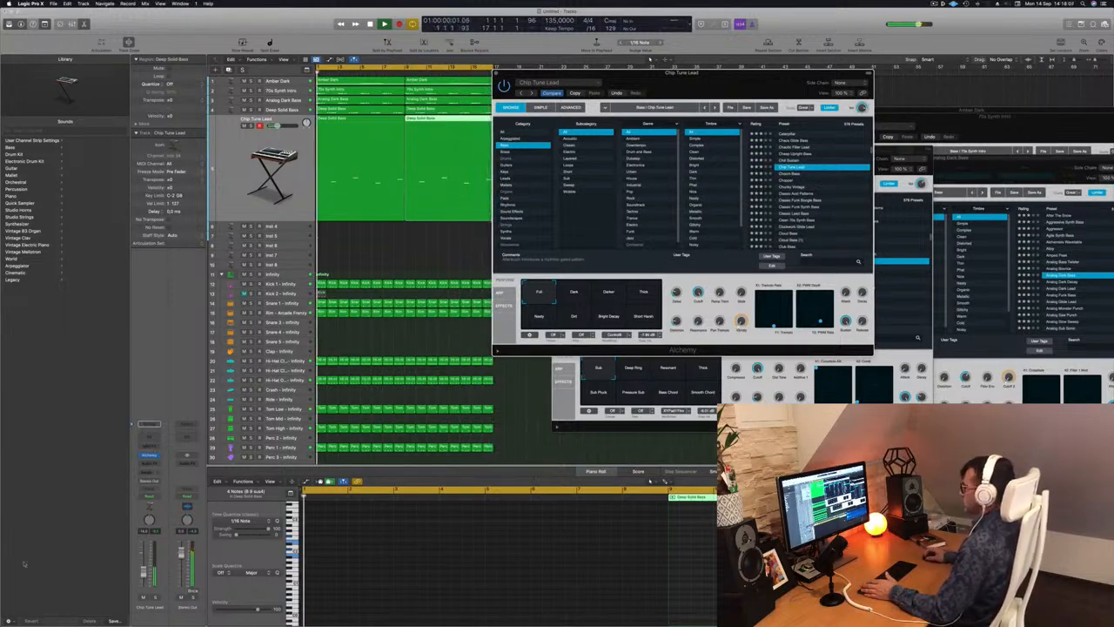
pyautogui.moveTo(144, 571); pyautogui.dragTo(144, 574)
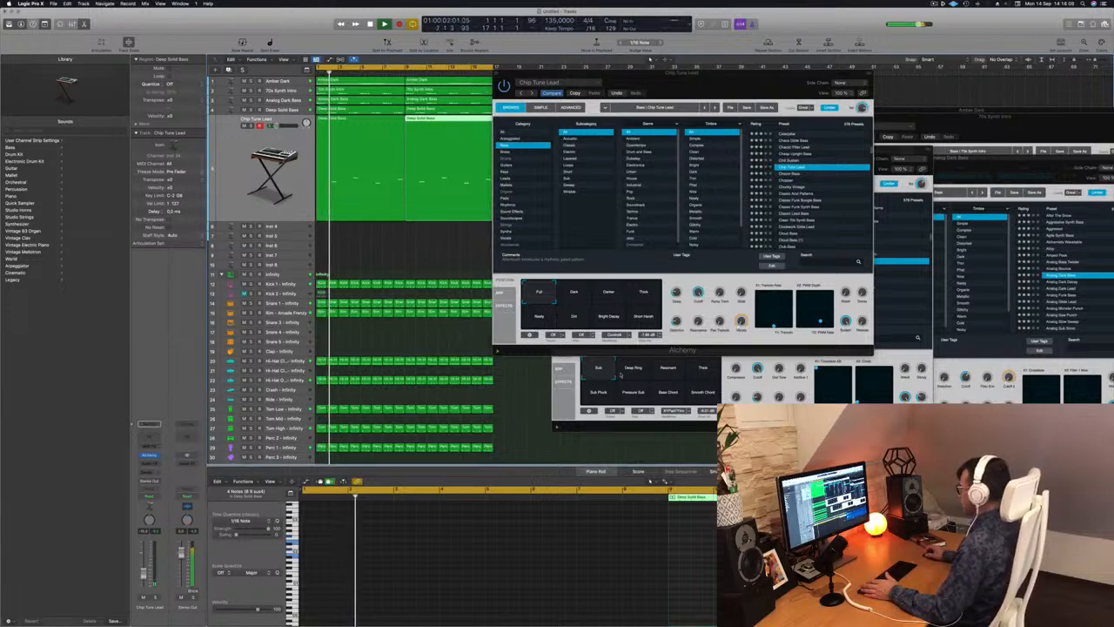
# Move the Deep Solid Bass plug-in aside and audition Chip Tune Lead's Dark, Darker and Bright Decay variations, then return to Full.
pyautogui.click(623, 373)
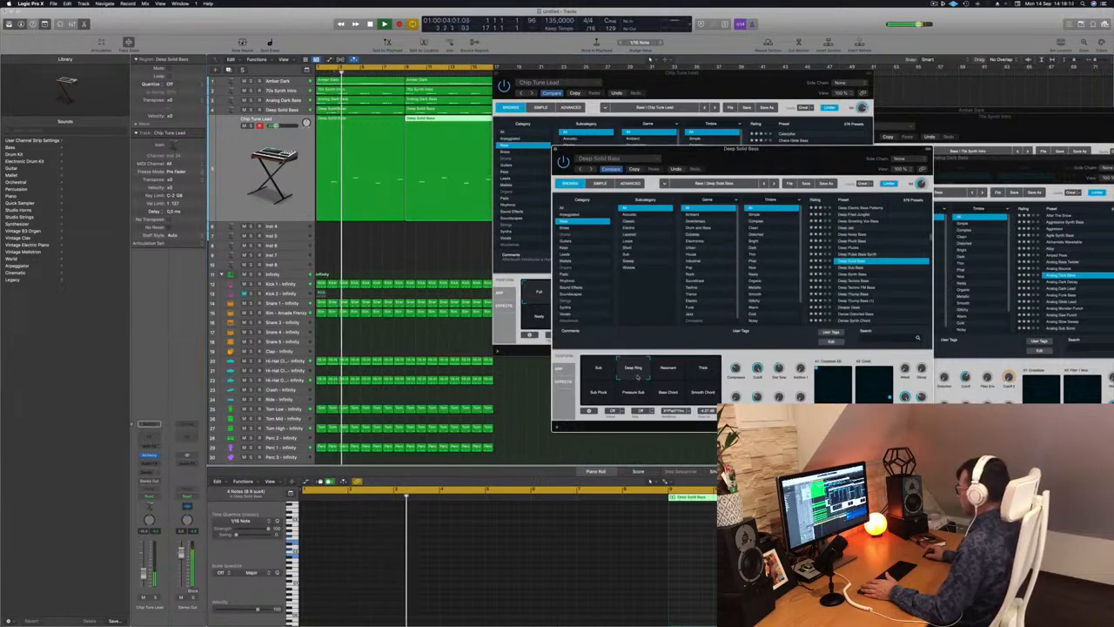
pyautogui.moveTo(747, 151); pyautogui.dragTo(1008, 150)
pyautogui.click(566, 295)
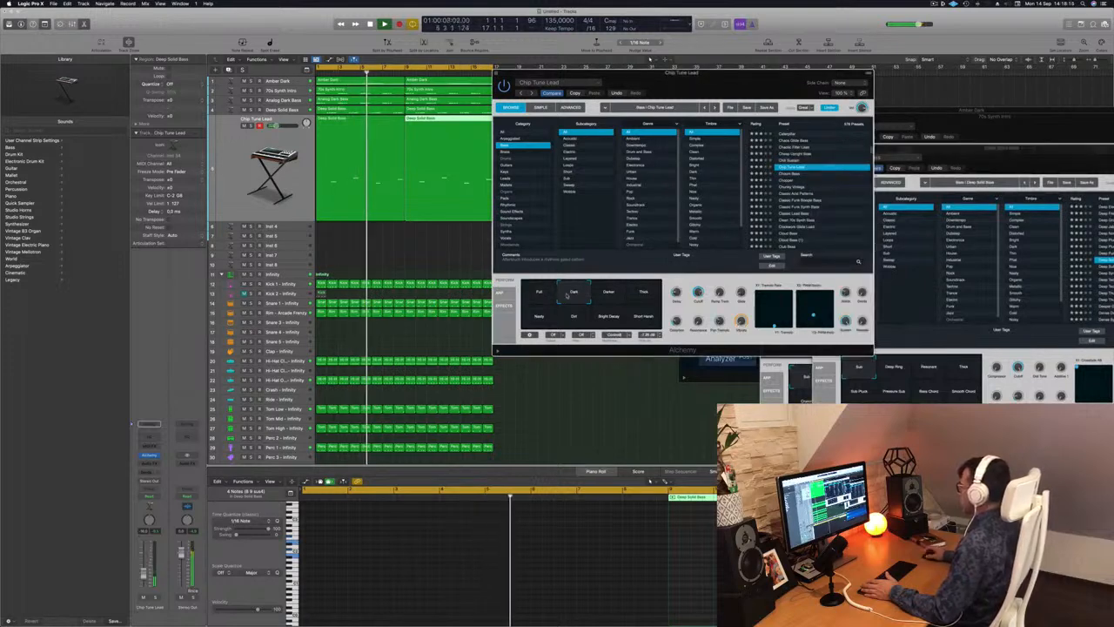
pyautogui.click(613, 295)
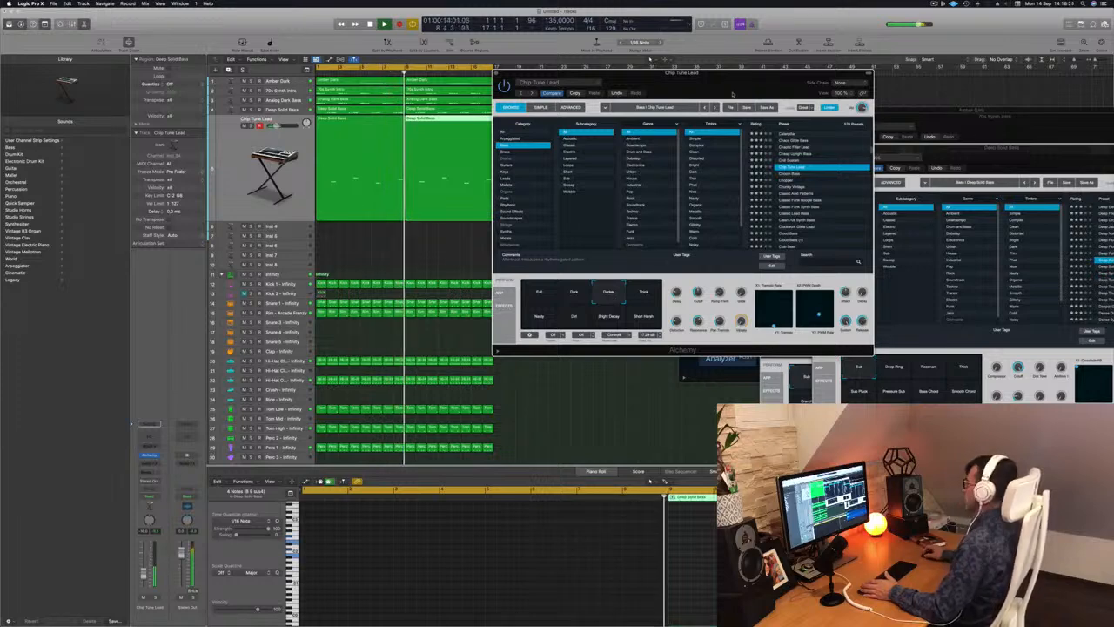
pyautogui.moveTo(763, 69); pyautogui.dragTo(651, 66)
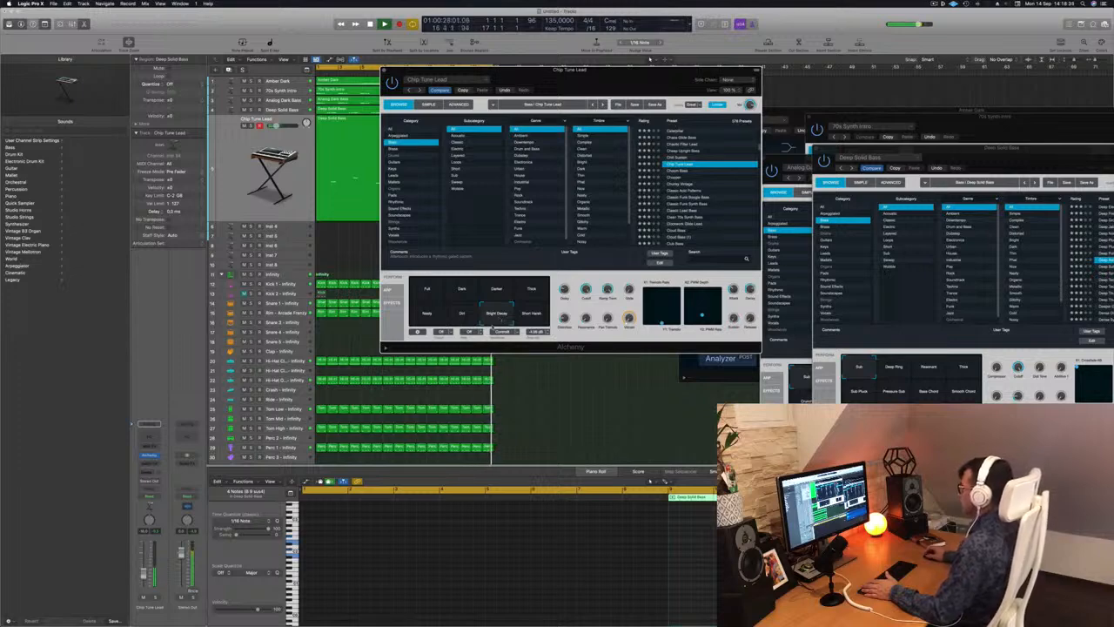
pyautogui.click(431, 295)
pyautogui.moveTo(525, 71); pyautogui.dragTo(541, 71)
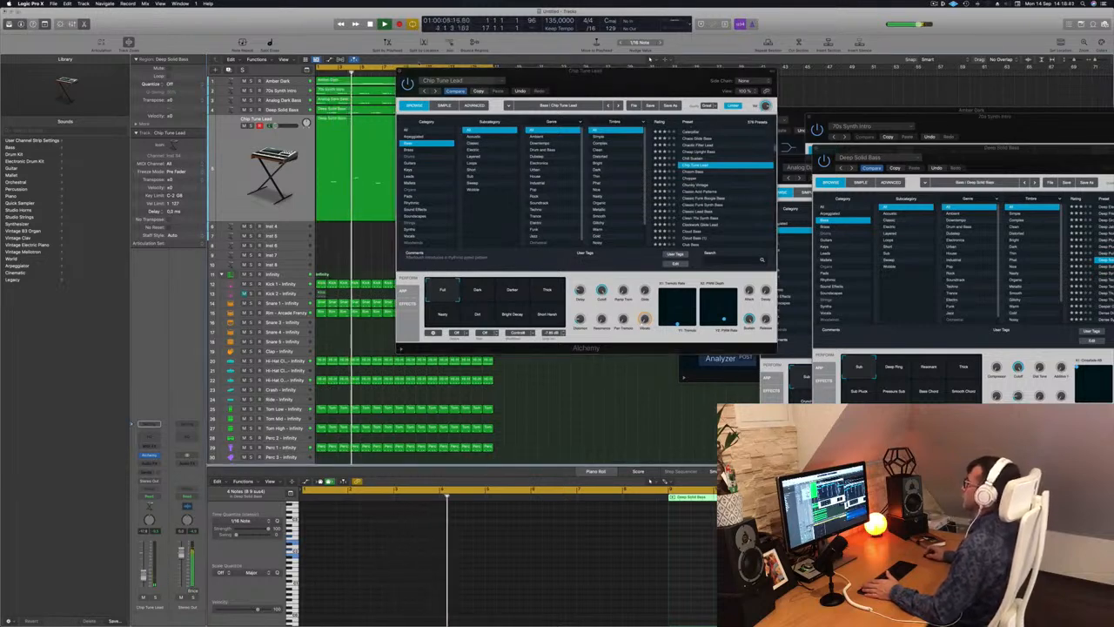
# Add a Channel EQ to the Chip Tune Lead track and low-pass it at about 1 kHz.
pyautogui.click(402, 73)
pyautogui.click(275, 185)
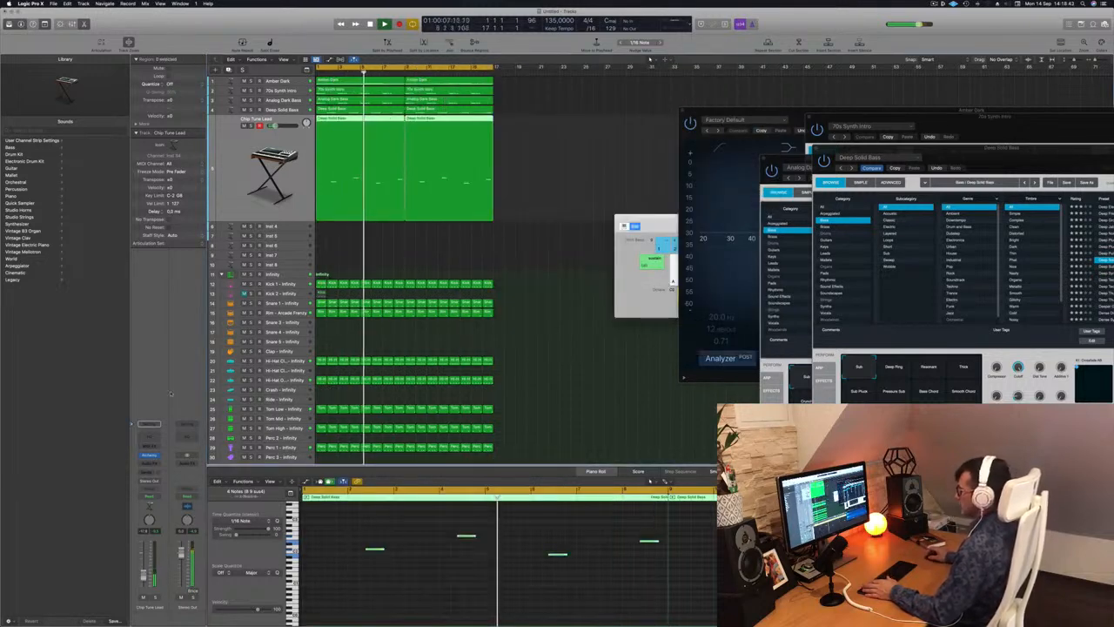
pyautogui.click(143, 438)
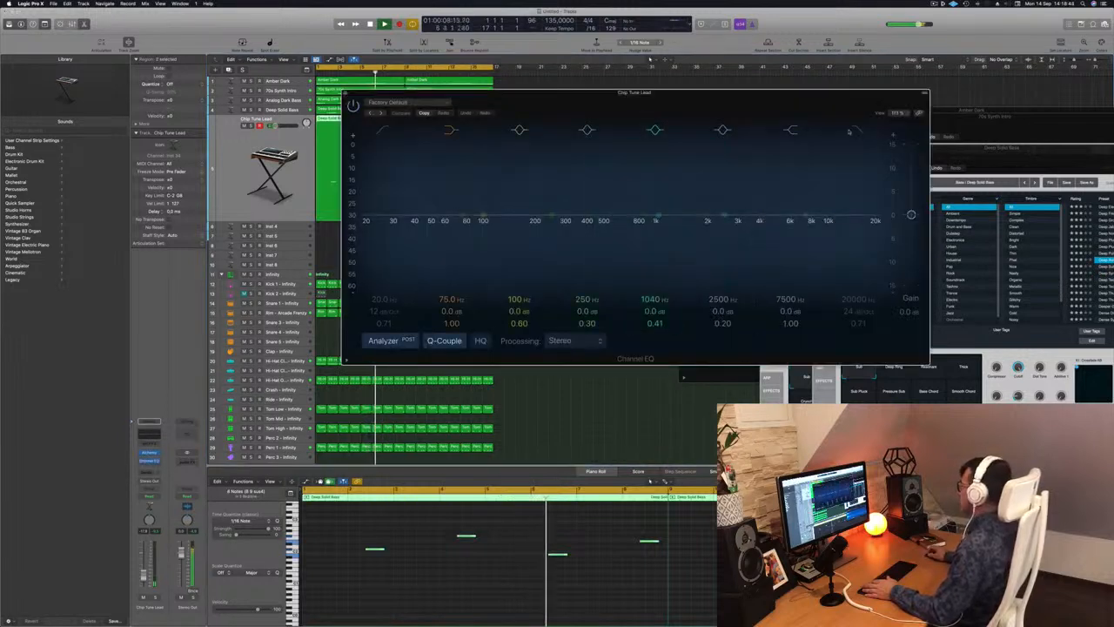
pyautogui.click(857, 130)
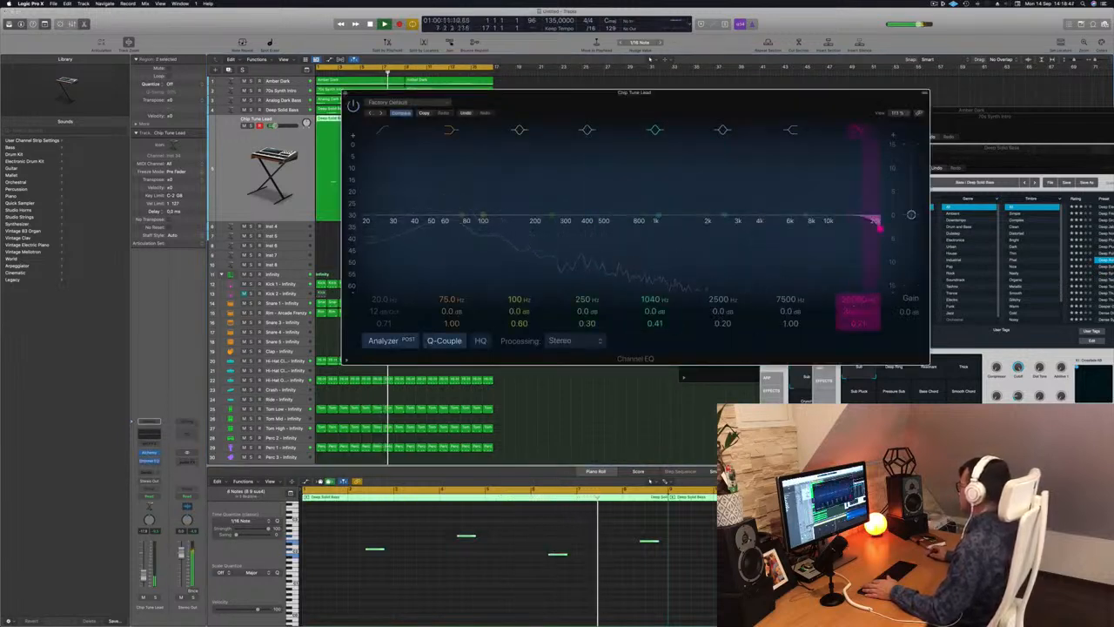
pyautogui.moveTo(879, 229); pyautogui.dragTo(658, 217)
pyautogui.press('super+w')
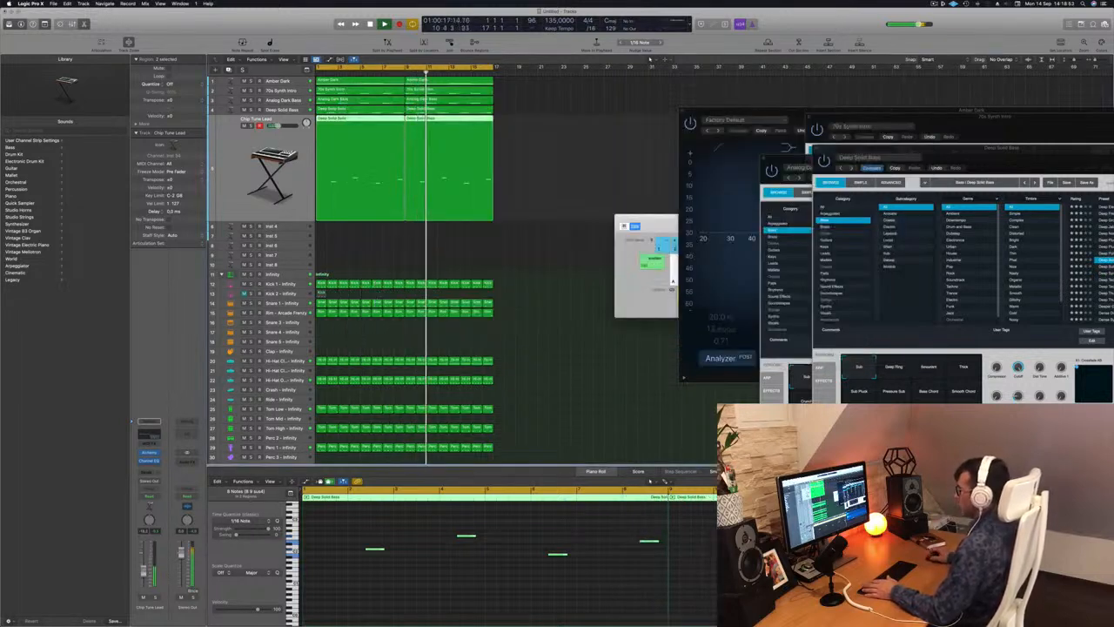
# Deselect the bass regions and replay the beat from the start to hear the filtered Chip Tune Lead layer.
pyautogui.click(538, 160)
pyautogui.press('space')
pyautogui.press('space')
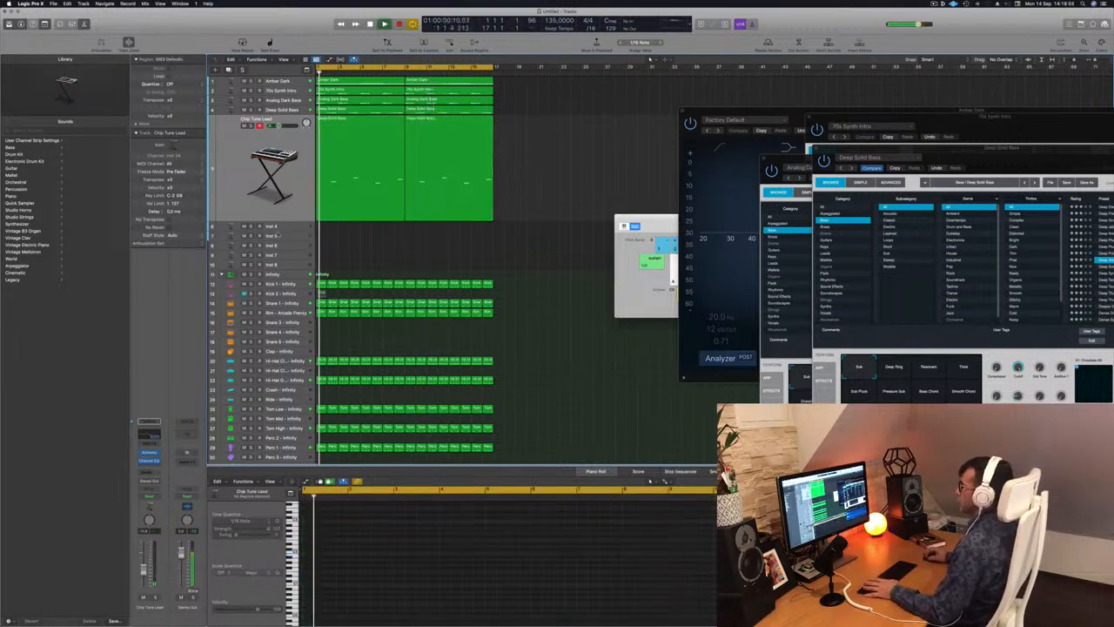
# Copy the first Amber Dark chord region onto the empty Inst 4 track and duplicate it to bar 9.
pyautogui.press('Down')
pyautogui.click(357, 83)
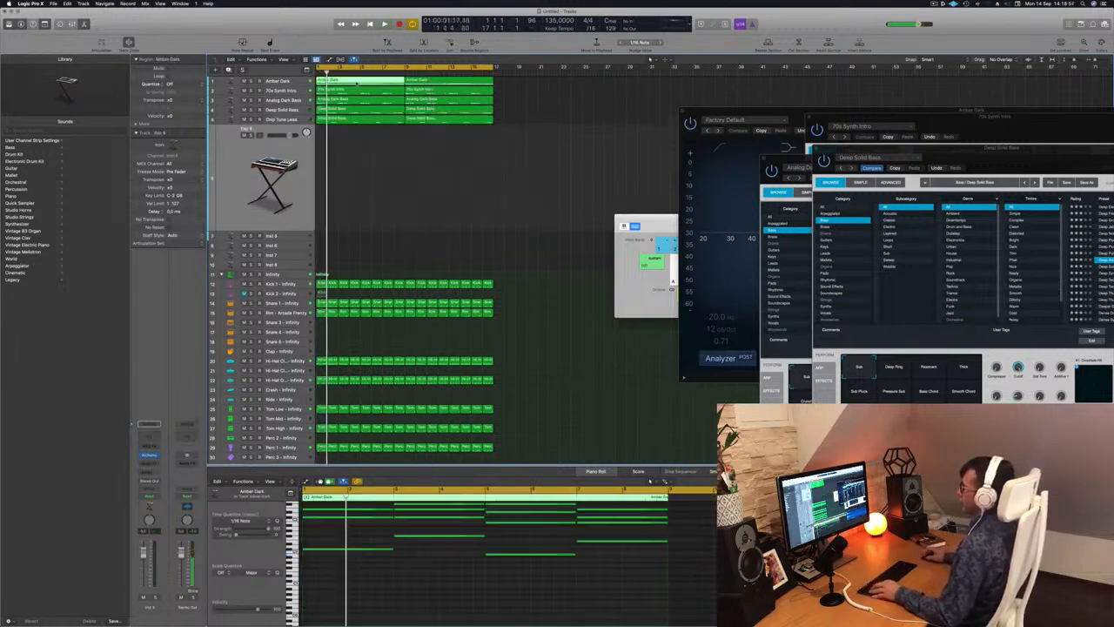
pyautogui.moveTo(355, 128); pyautogui.dragTo(354, 188)
pyautogui.moveTo(378, 126); pyautogui.dragTo(451, 134)
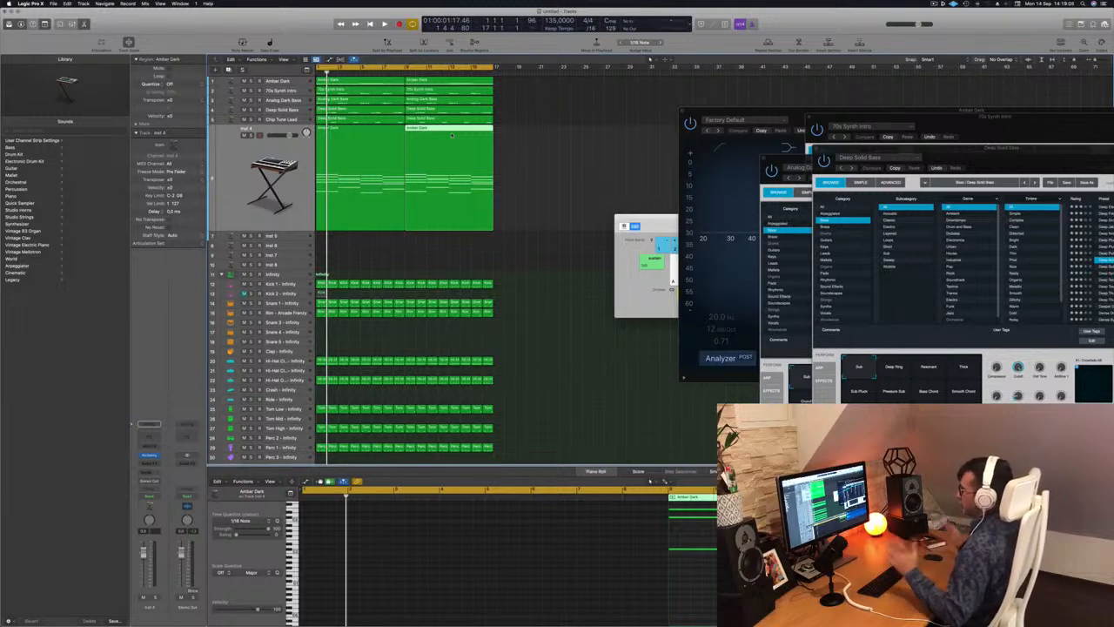
# Load Alchemy's 1970s Analog Arp preset on the copied chord track, move the plug-in clear of the regions and play the beat.
pyautogui.click(299, 158)
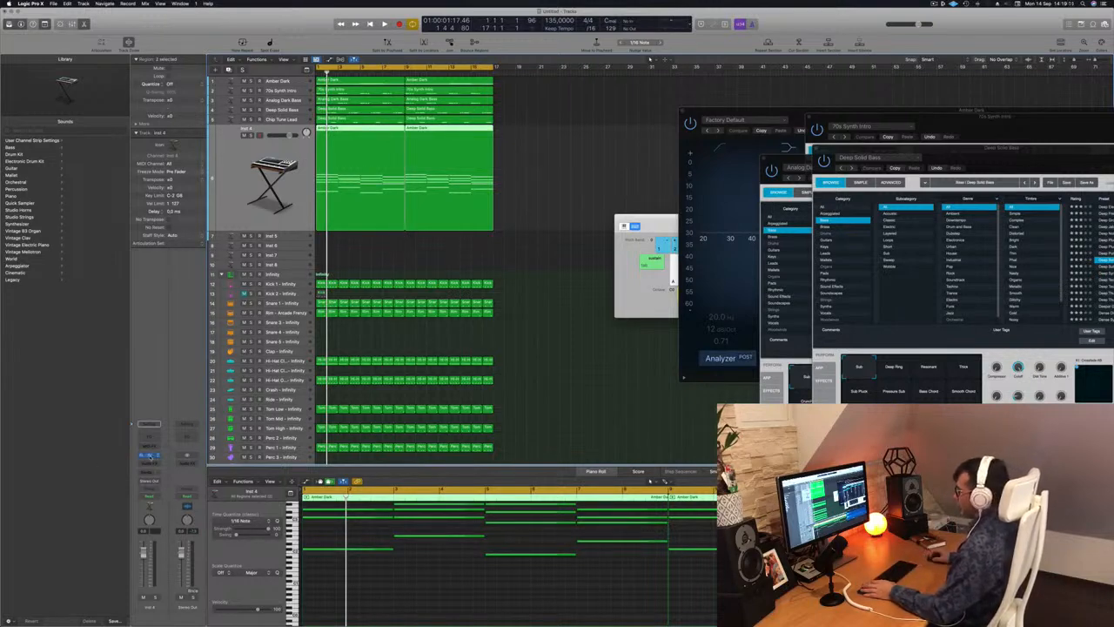
pyautogui.moveTo(616, 102); pyautogui.dragTo(687, 107)
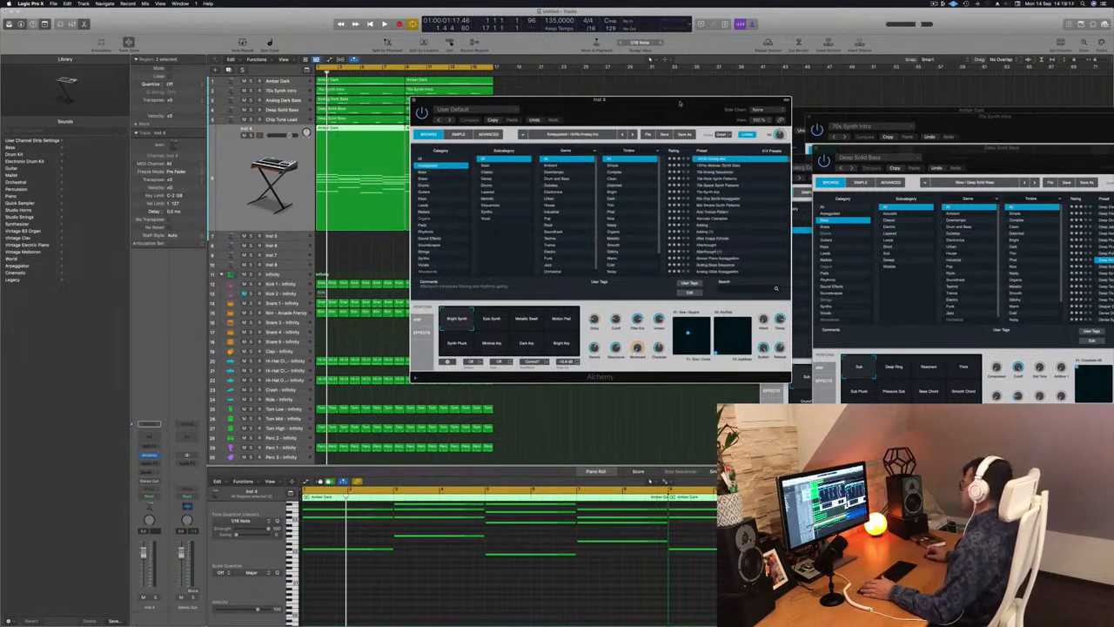
pyautogui.moveTo(680, 103); pyautogui.dragTo(853, 89)
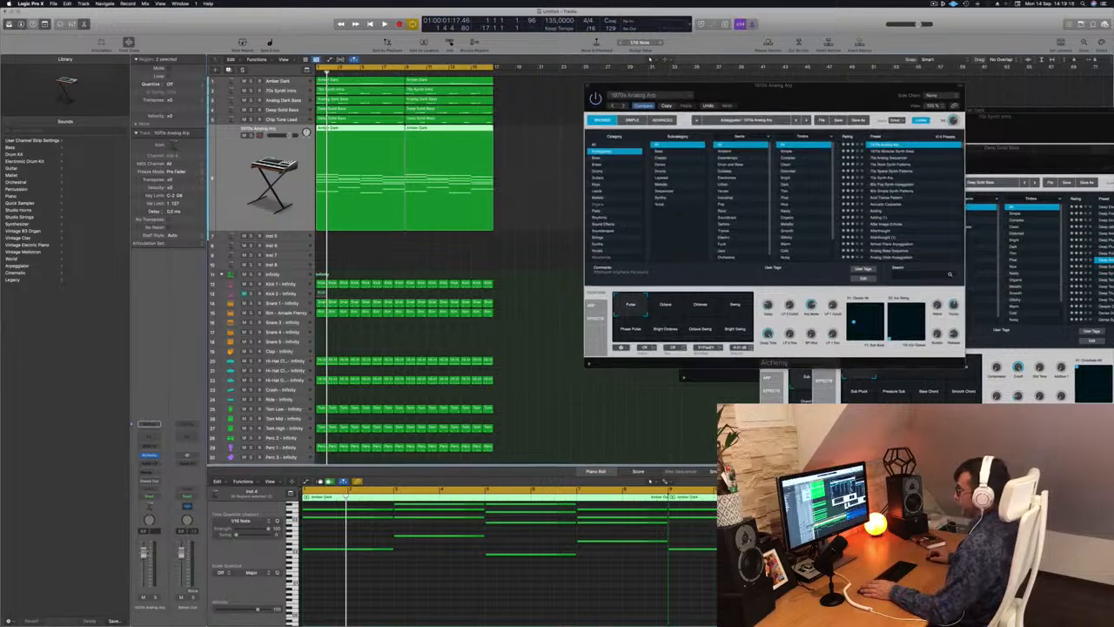
pyautogui.press('space')
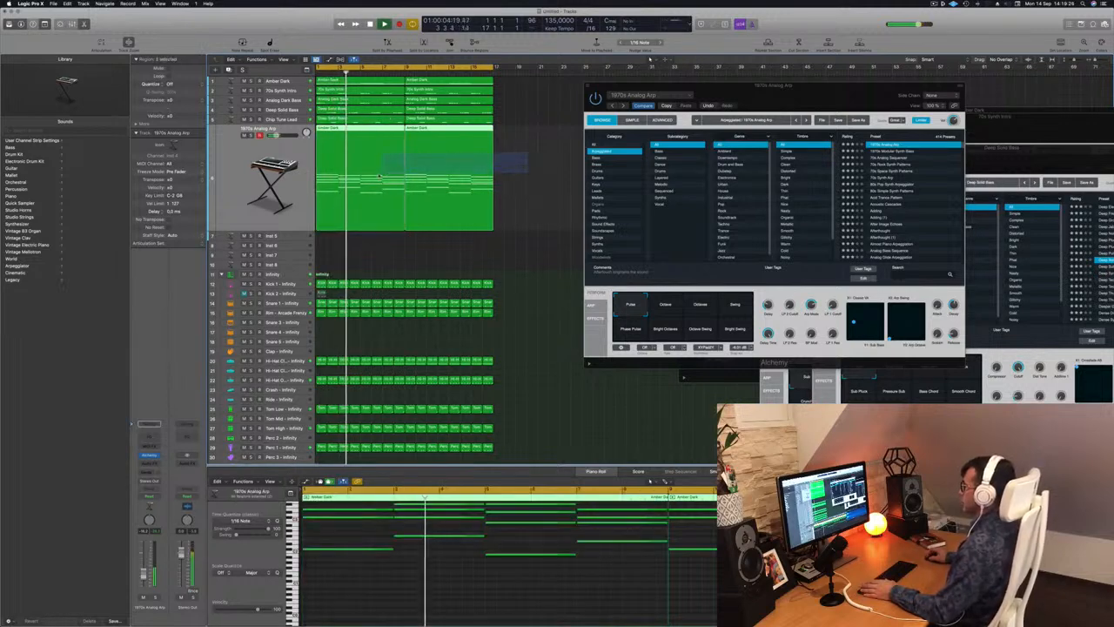
# Transpose all notes in the arpeggio track's chord regions down one octave, replay the beat and move the Alchemy plug-in slightly.
pyautogui.press('space')
pyautogui.press('super+a')
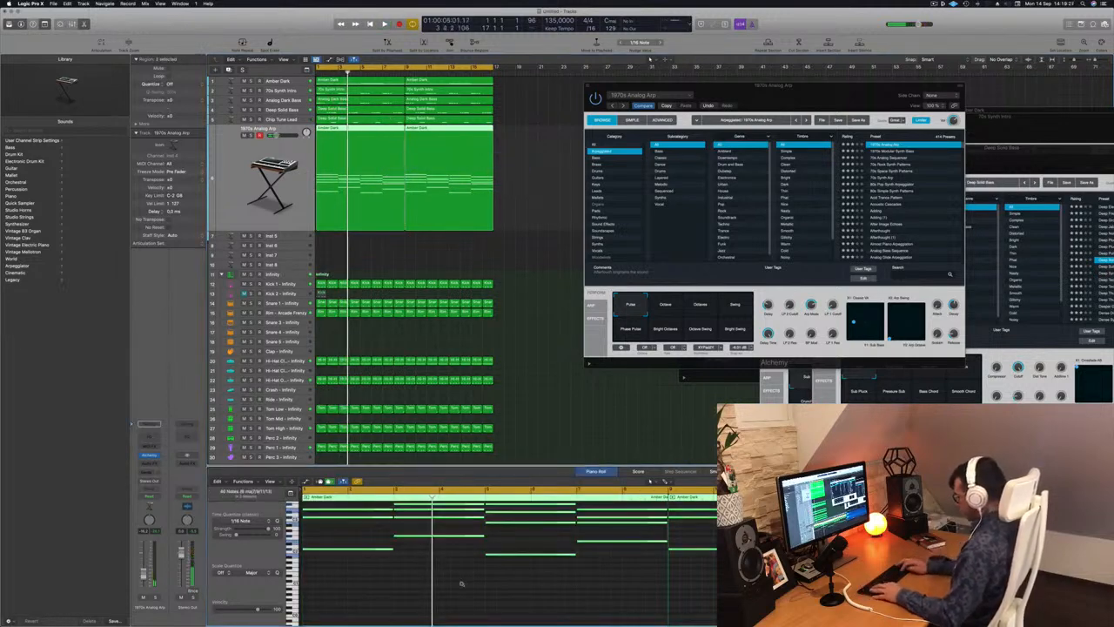
pyautogui.hotkey('alt', 'shift', 'Down')
pyautogui.press('space')
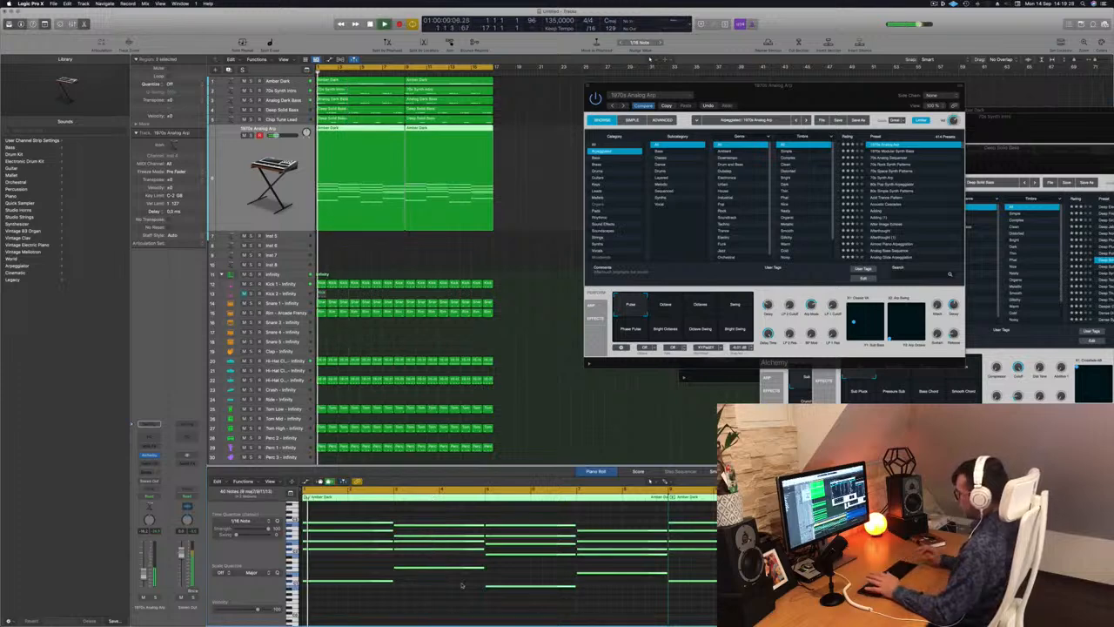
pyautogui.moveTo(830, 100); pyautogui.dragTo(794, 87)
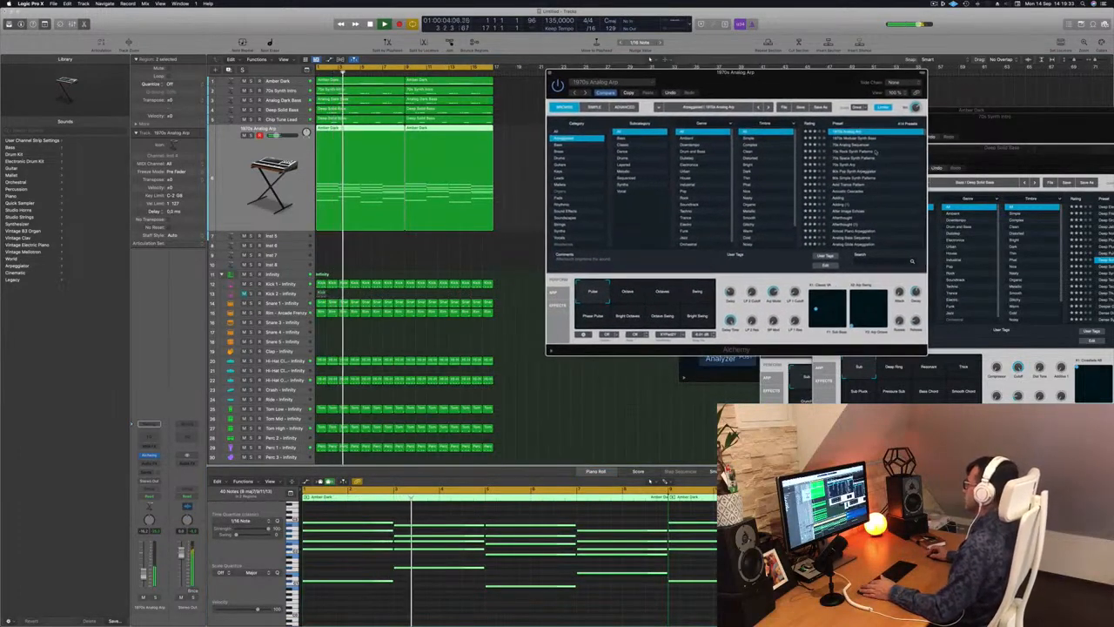
# Audition Alchemy's 1970s Modular Synth Bass and 70s Analog Sequencer arpeggiator presets over the beat.
pyautogui.click(861, 139)
pyautogui.press('space')
pyautogui.press('space')
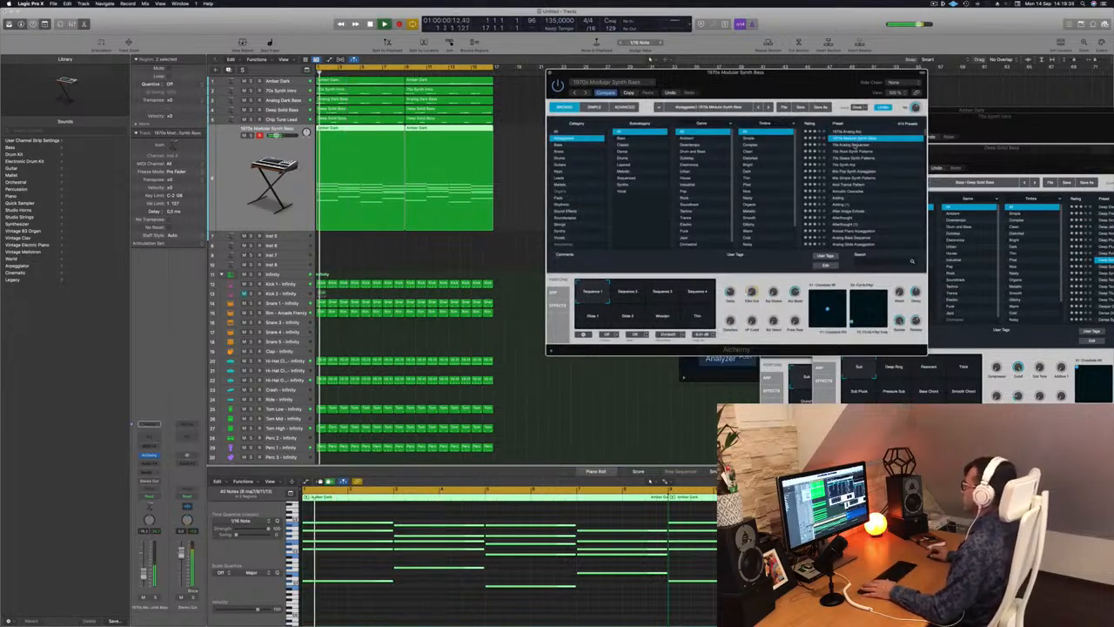
pyautogui.click(861, 145)
pyautogui.press('space')
pyautogui.press('space')
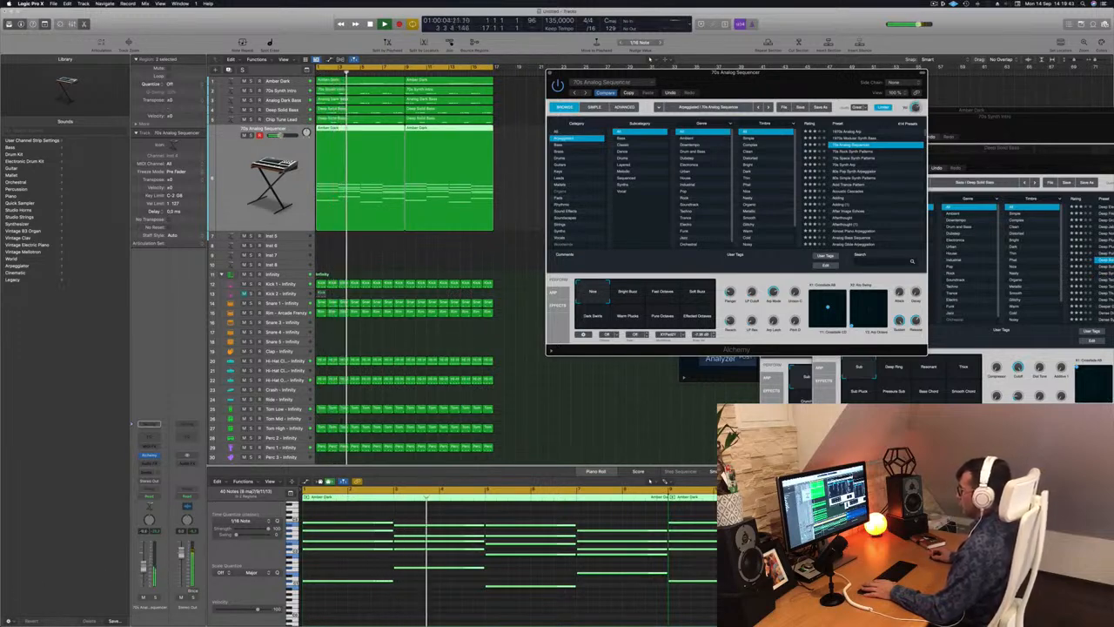
# Raise the arpeggio track's volume slightly and try the 70s Analog Sequencer's Bright Buzz, Fast Octaves and Soft Buzz snapshots.
pyautogui.moveTo(143, 568); pyautogui.dragTo(144, 564)
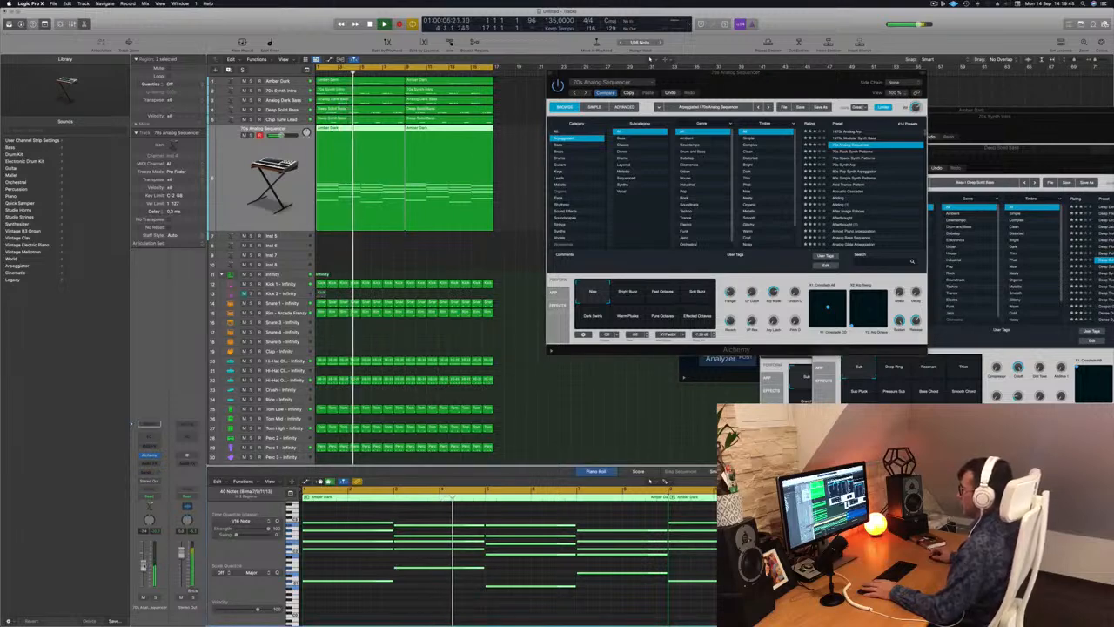
pyautogui.click(653, 293)
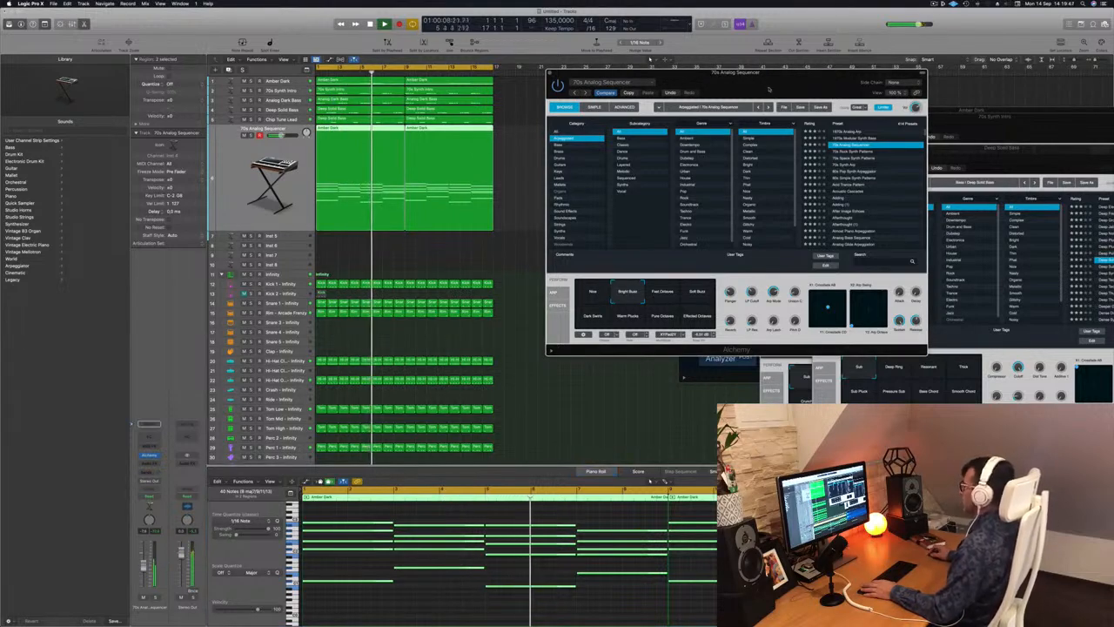
pyautogui.moveTo(769, 89); pyautogui.dragTo(773, 96)
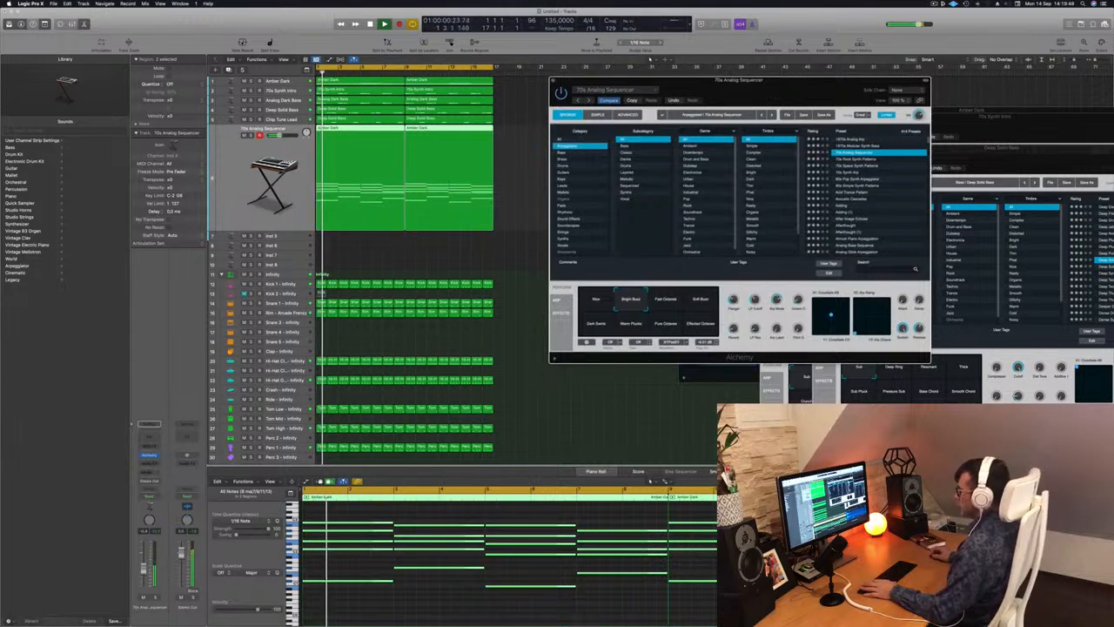
pyautogui.click(597, 471)
pyautogui.press('Return')
pyautogui.click(659, 303)
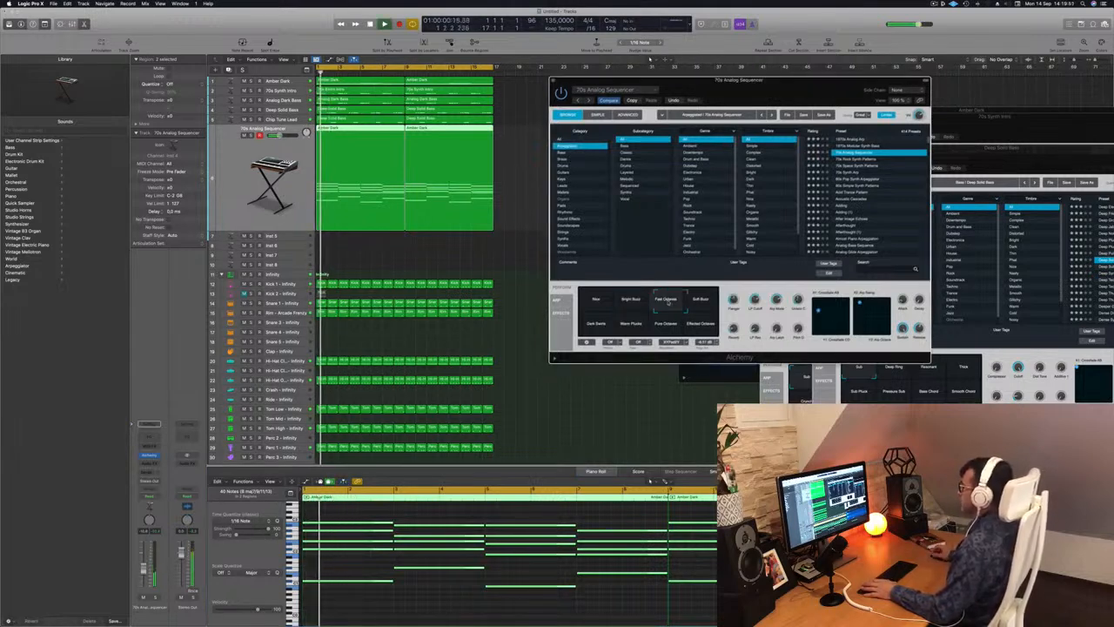
pyautogui.click(711, 294)
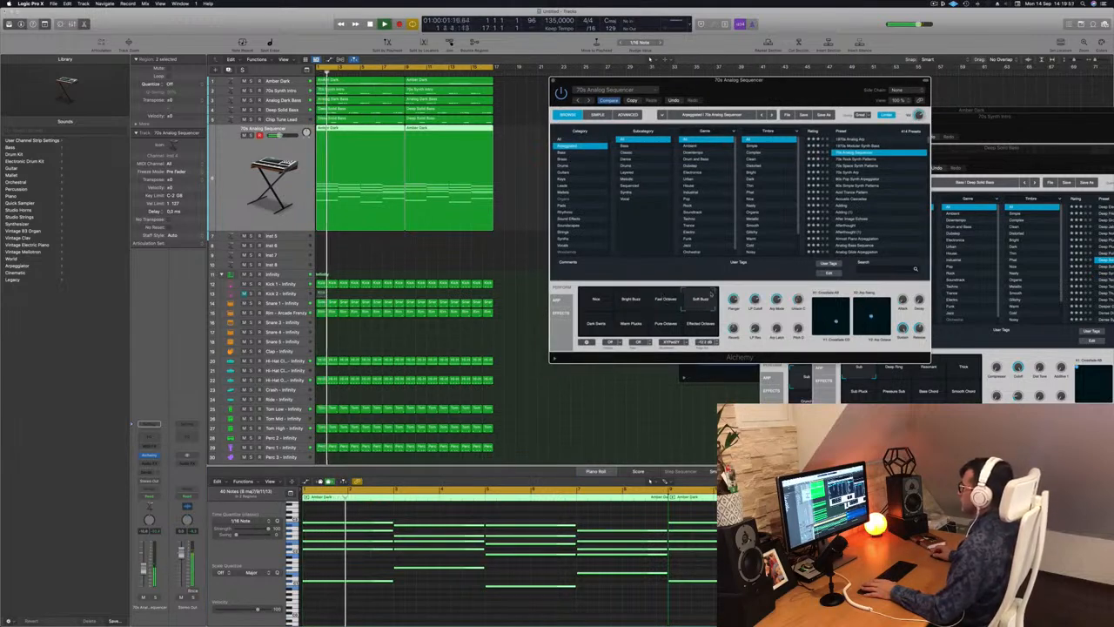
# Try the preset's lower row of snapshots, including Pure Octaves and Effected Octaves, return to Warm Plucks and adjust the track volume.
pyautogui.click(598, 325)
pyautogui.click(631, 330)
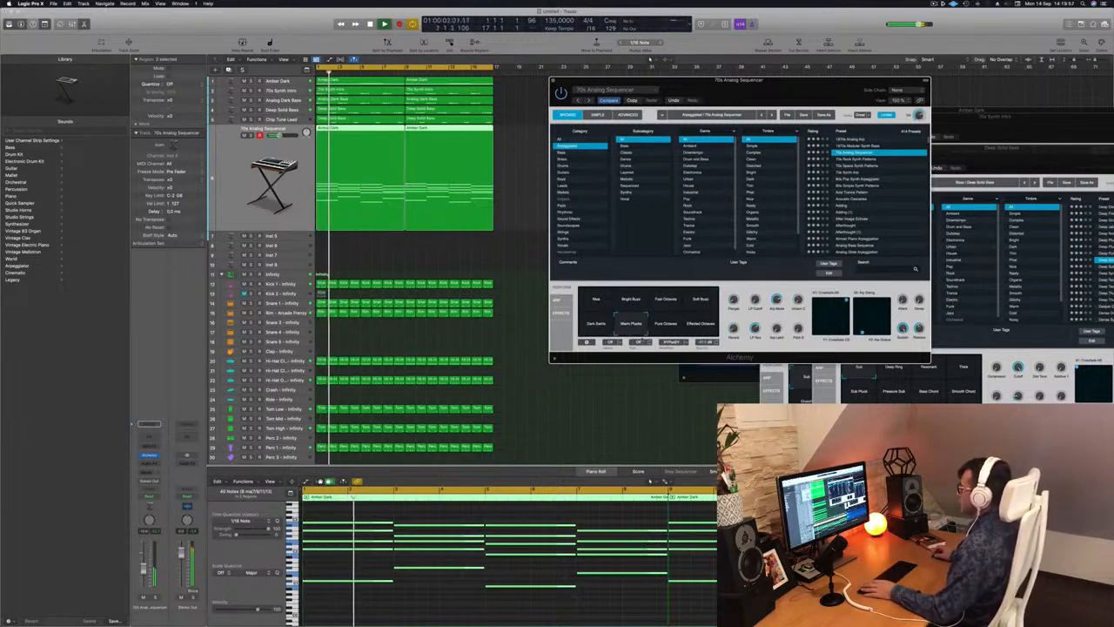
pyautogui.click(667, 324)
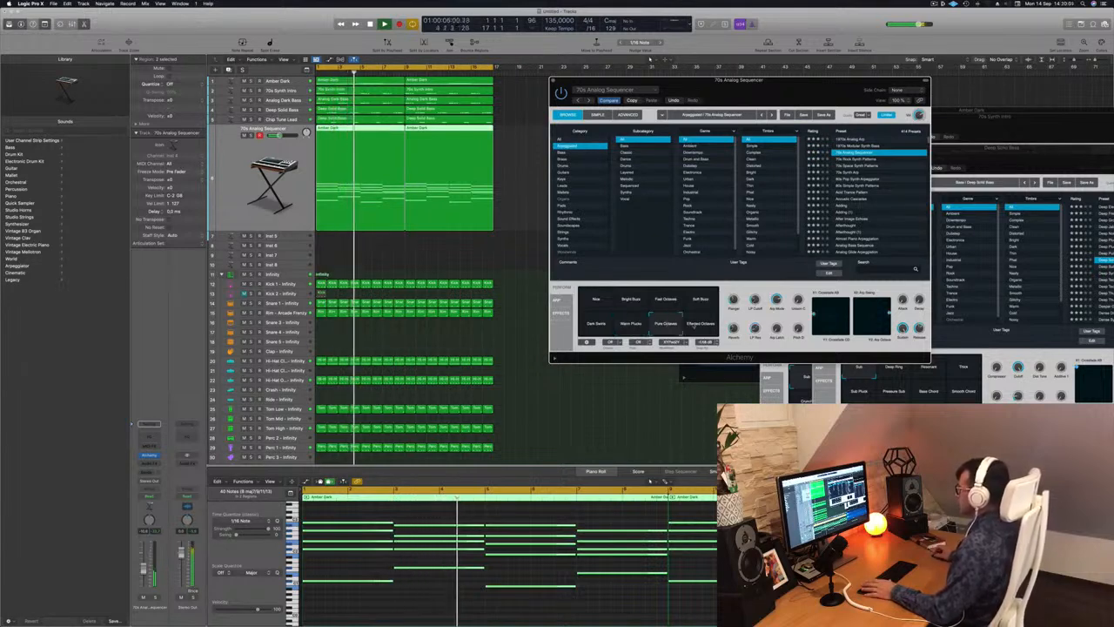
pyautogui.click(696, 324)
pyautogui.click(665, 324)
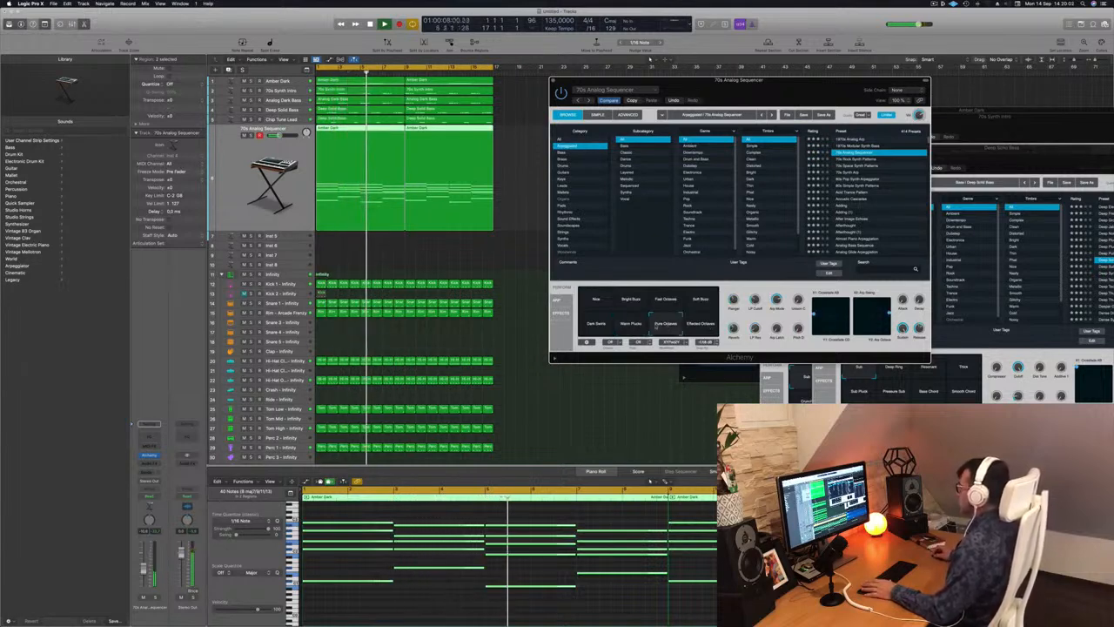
pyautogui.click(630, 323)
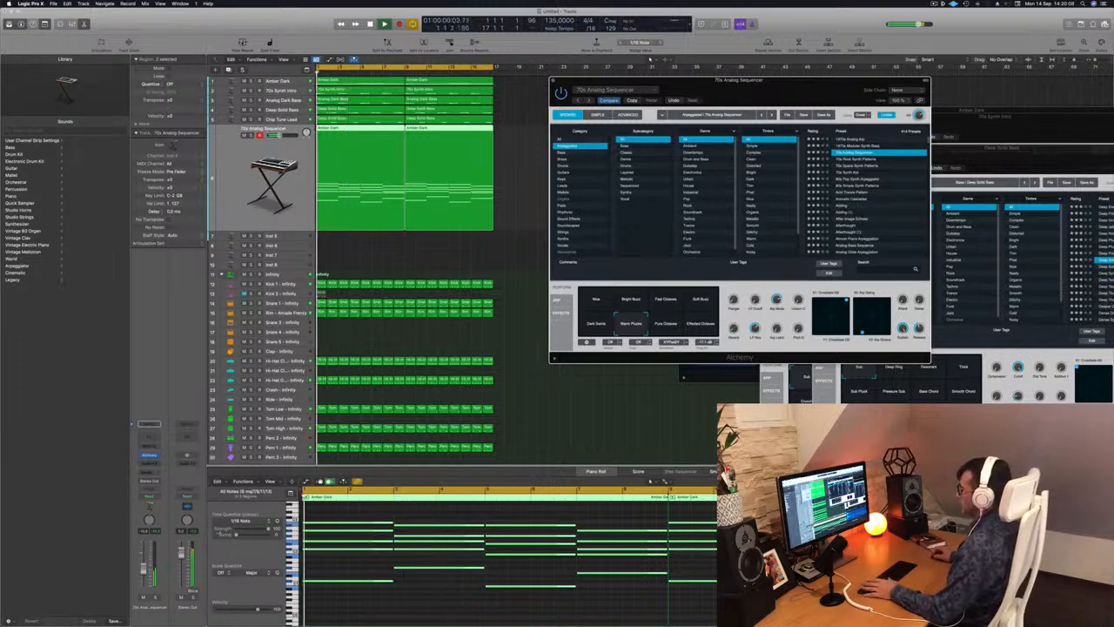
pyautogui.click(144, 566)
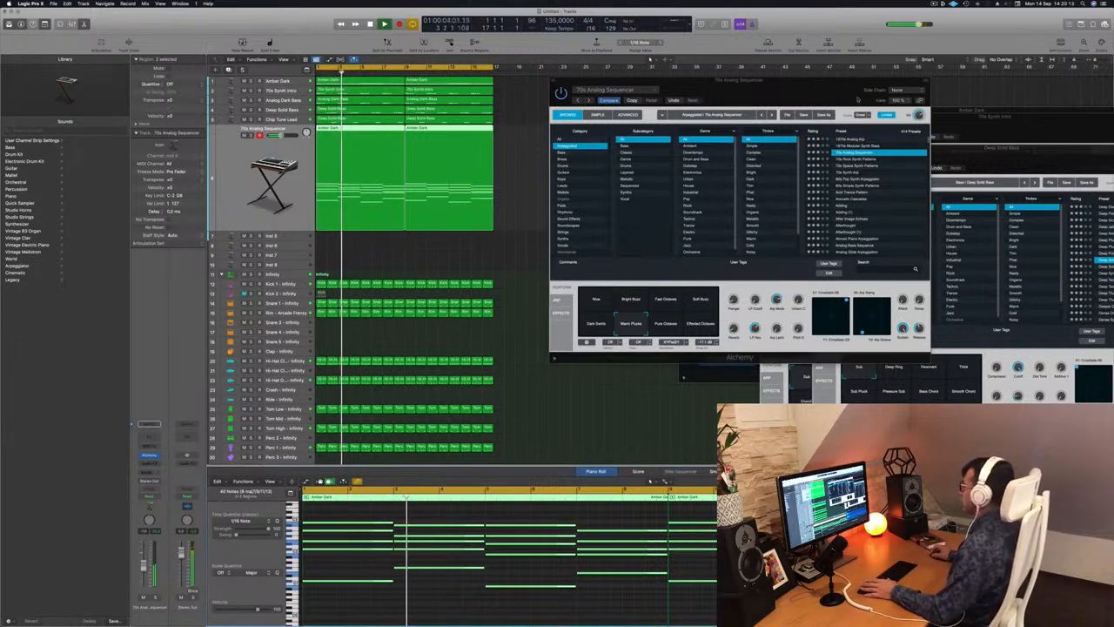
# Load the 70s Rock Synth Patterns preset, replay the beat from the start and lower the arpeggio track's volume slightly.
pyautogui.press('Return')
pyautogui.click(862, 159)
pyautogui.press('Return')
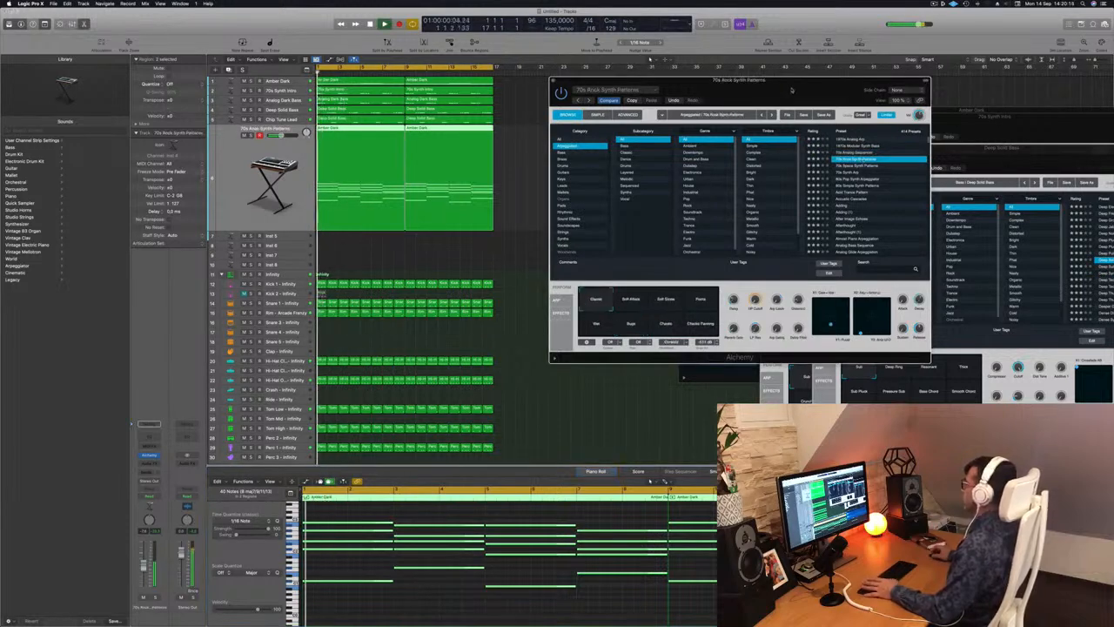
pyautogui.moveTo(791, 89); pyautogui.dragTo(817, 77)
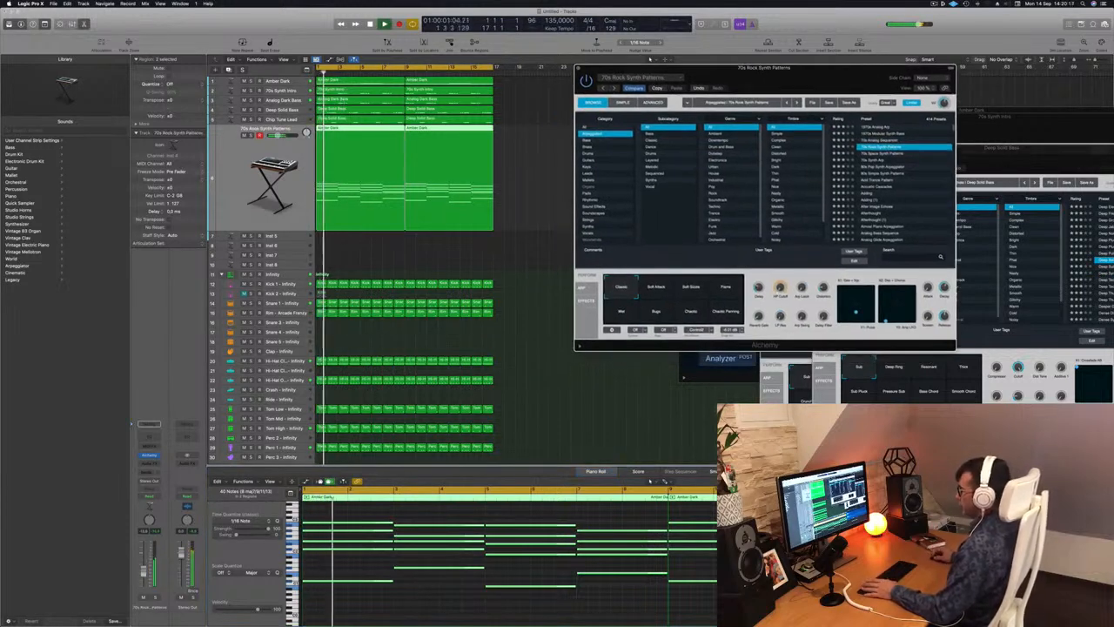
pyautogui.moveTo(144, 569); pyautogui.dragTo(143, 572)
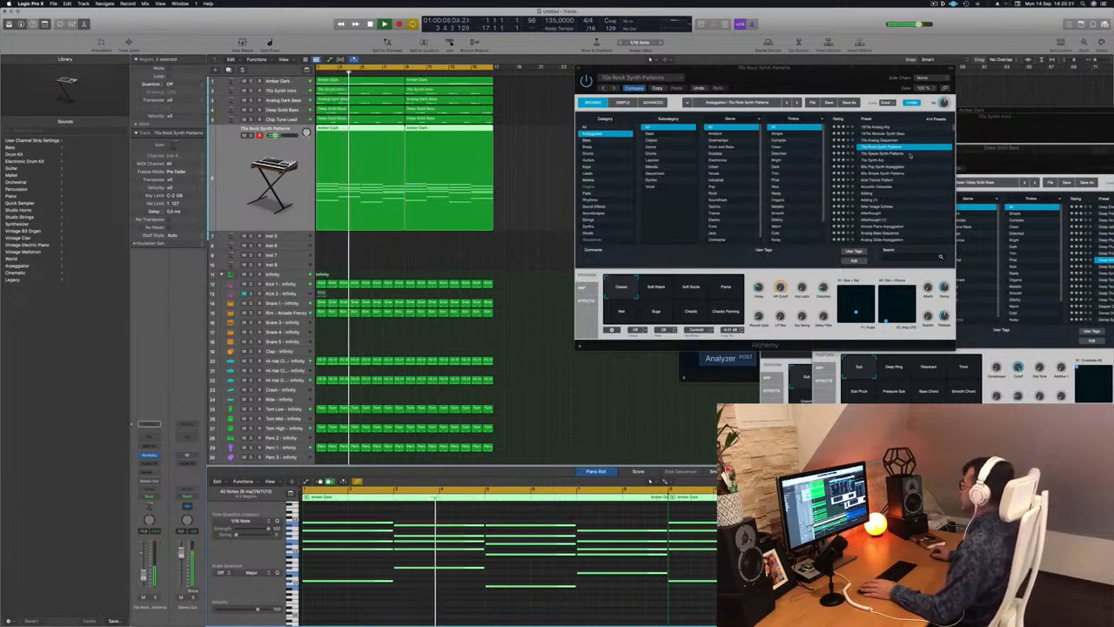
# Audition the 70s Space Synth Patterns and 70s Synth Arp presets from the start, trying other snapshots of the latter.
pyautogui.click(890, 155)
pyautogui.press('Return')
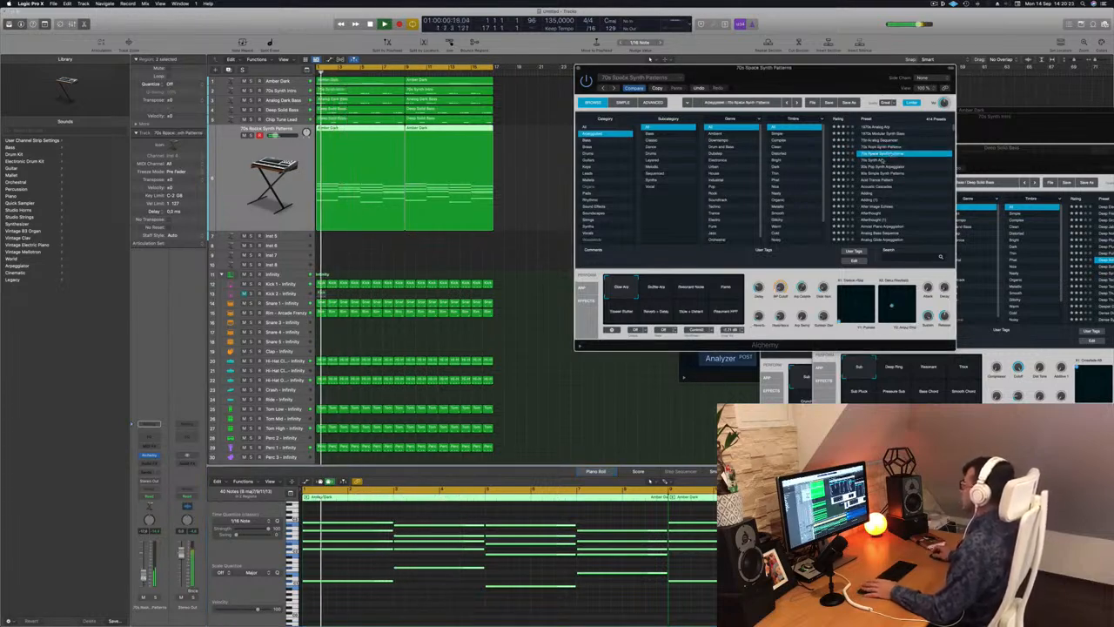
pyautogui.click(879, 161)
pyautogui.press('Return')
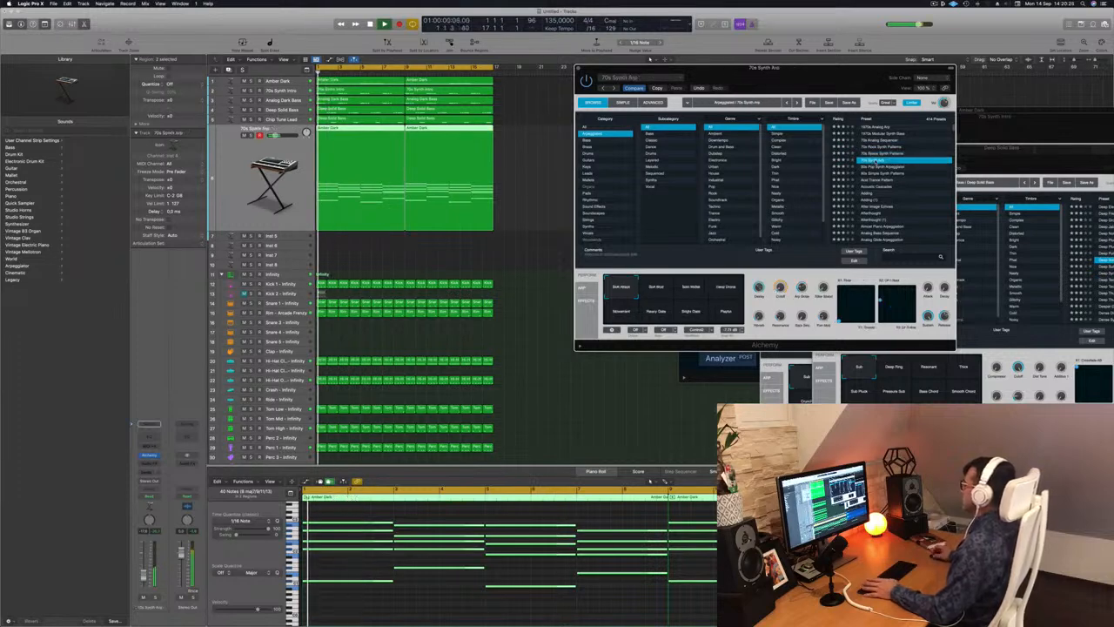
pyautogui.press('Return')
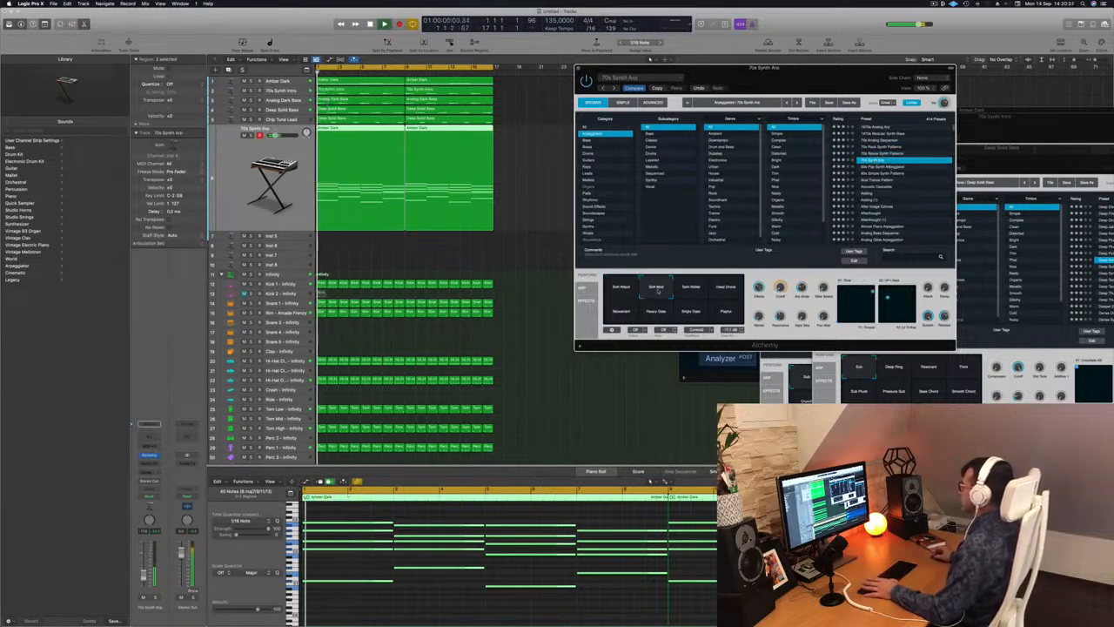
pyautogui.click(696, 291)
# Audition the 80s Pop Synth Arpeggiator, 80s Simple Synth Patterns and Acid Trance Pattern presets over the beat.
pyautogui.click(881, 168)
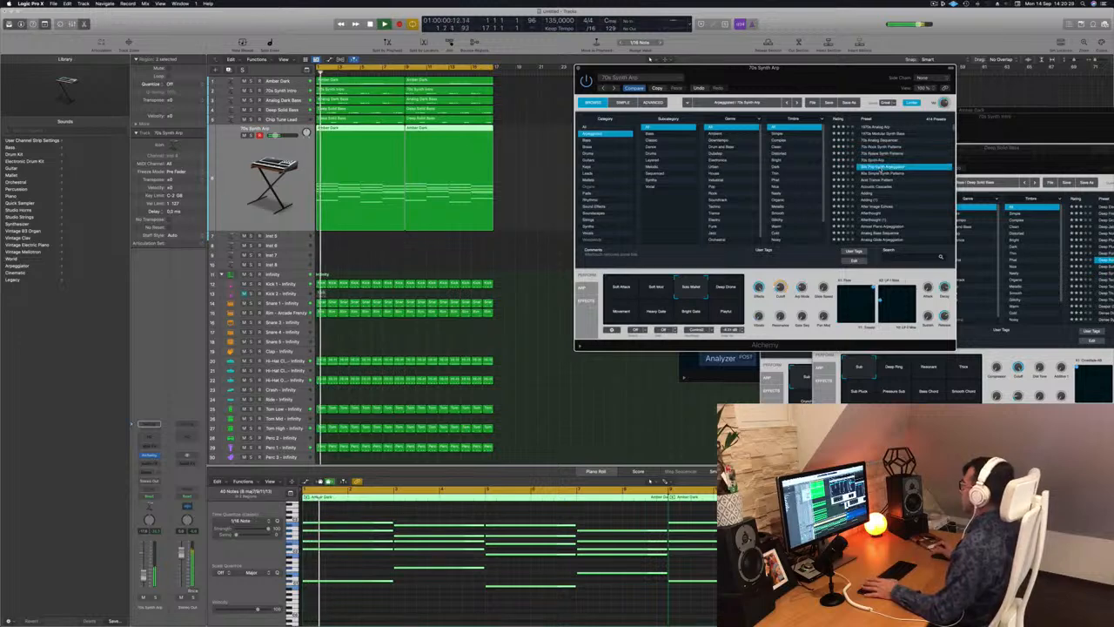
pyautogui.press('space')
pyautogui.moveTo(779, 70); pyautogui.dragTo(792, 68)
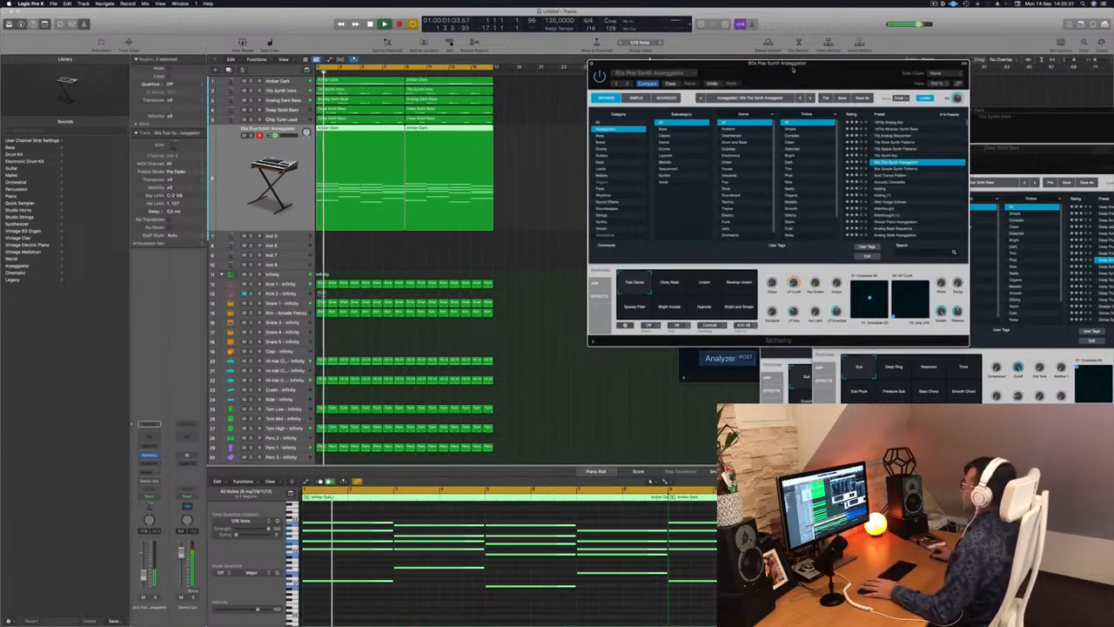
pyautogui.click(926, 168)
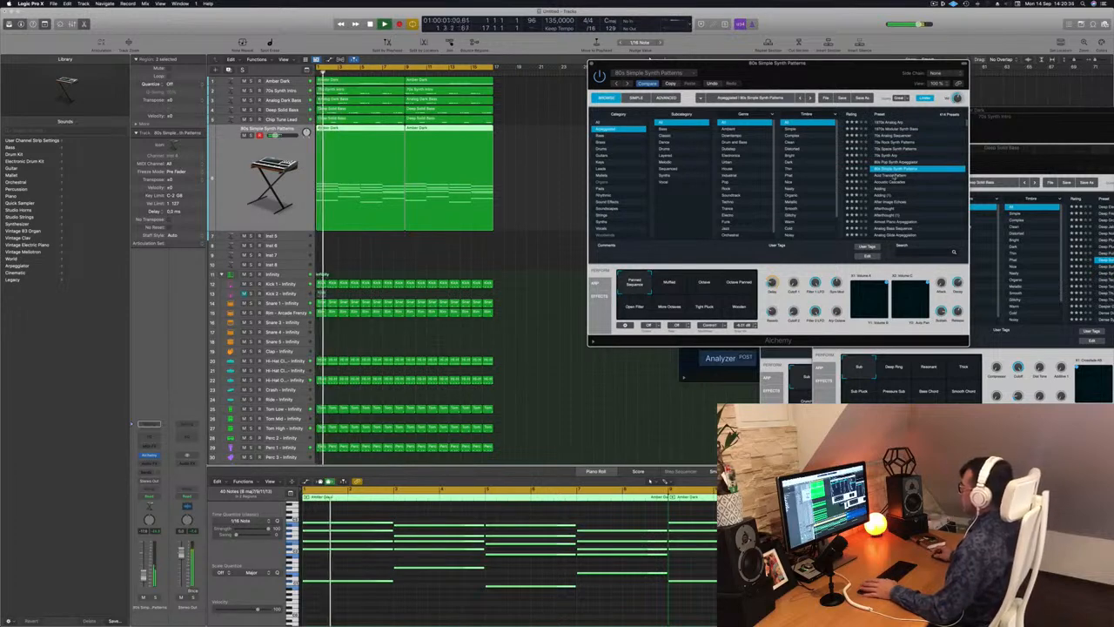
pyautogui.click(893, 175)
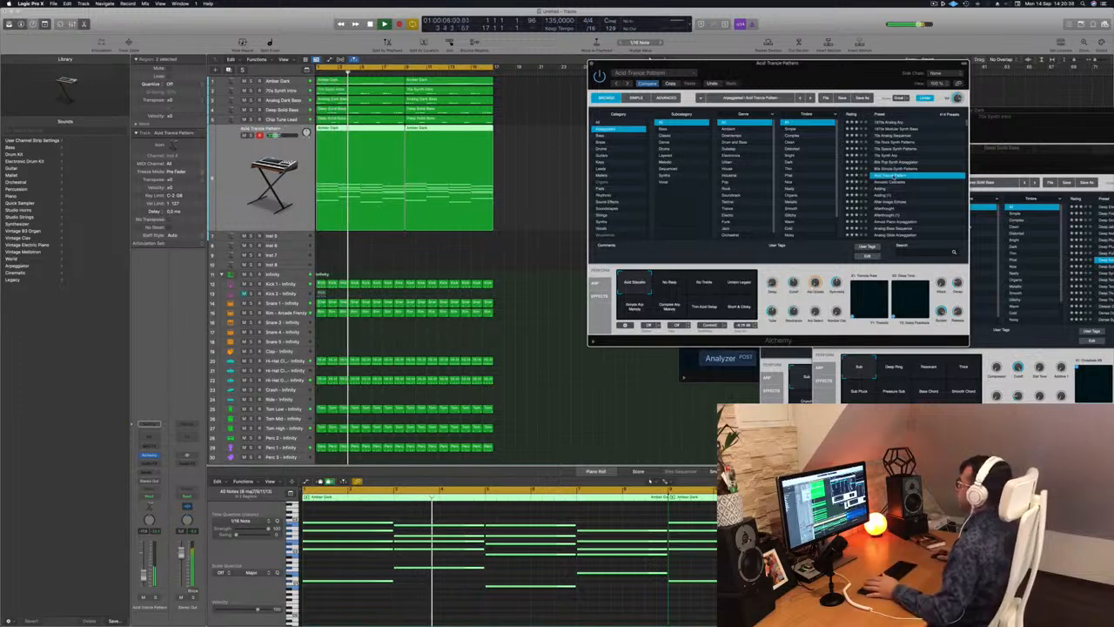
# Audition the Acoustic Cascades, Adding and After Image Echoes presets on the arpeggio track.
pyautogui.click(886, 181)
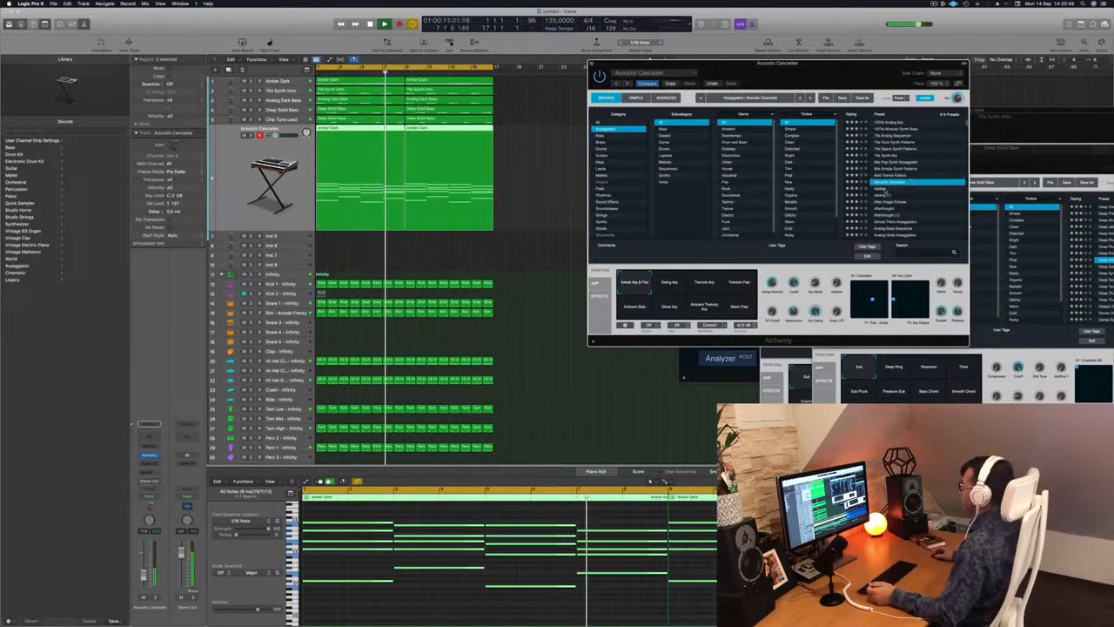
pyautogui.click(883, 189)
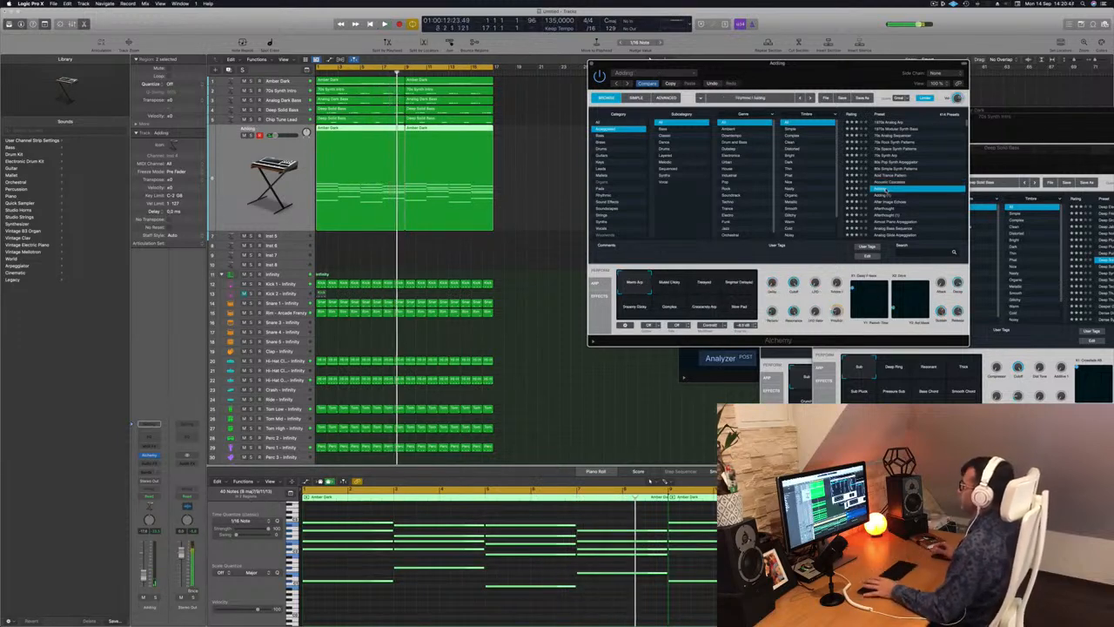
pyautogui.press('Return')
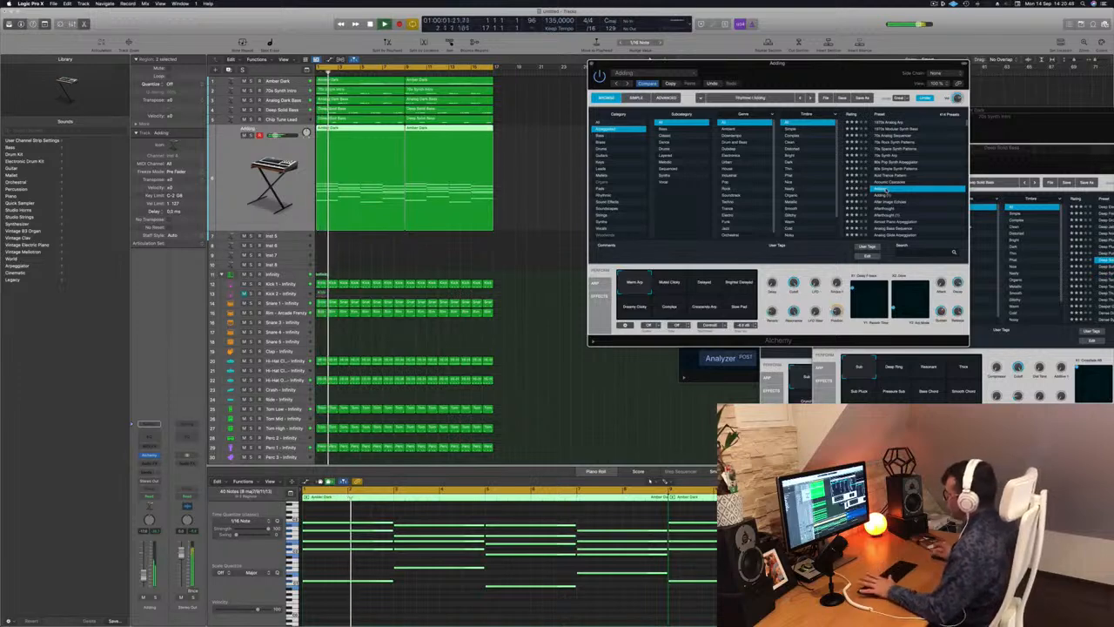
pyautogui.click(890, 201)
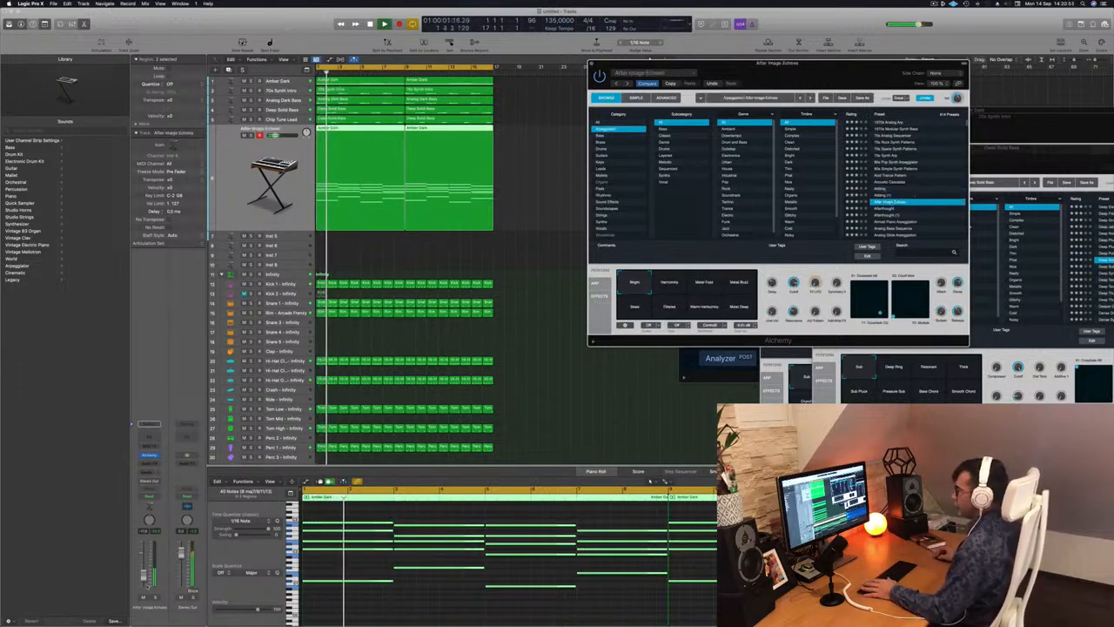
# Audition the Afterthought and Almost Piano Arpeggiation presets with the beat playing.
pyautogui.click(884, 209)
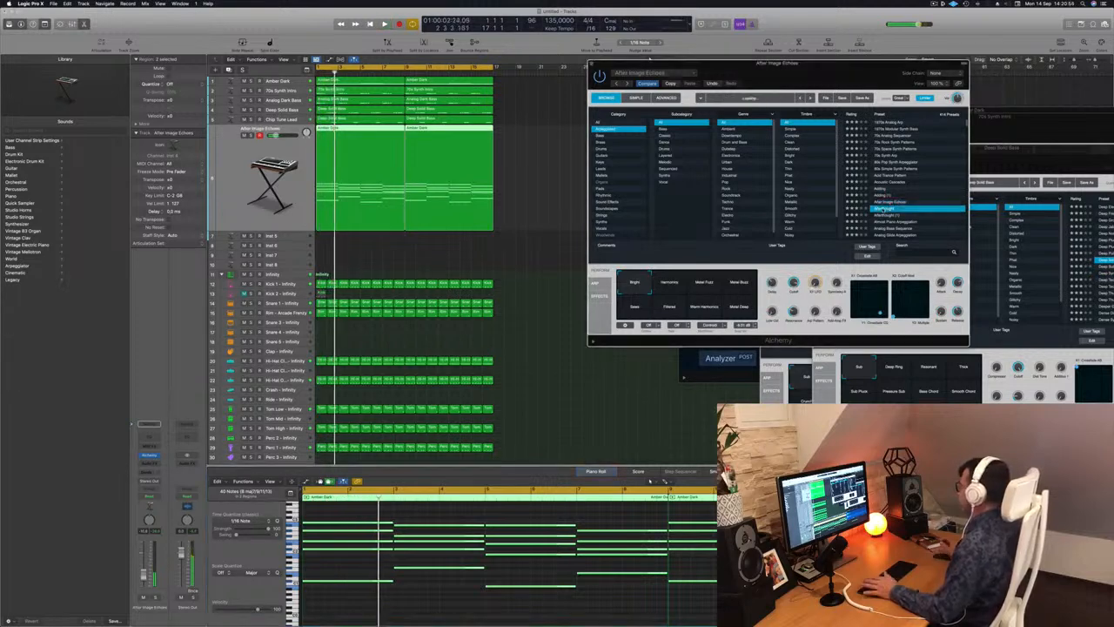
pyautogui.press('space')
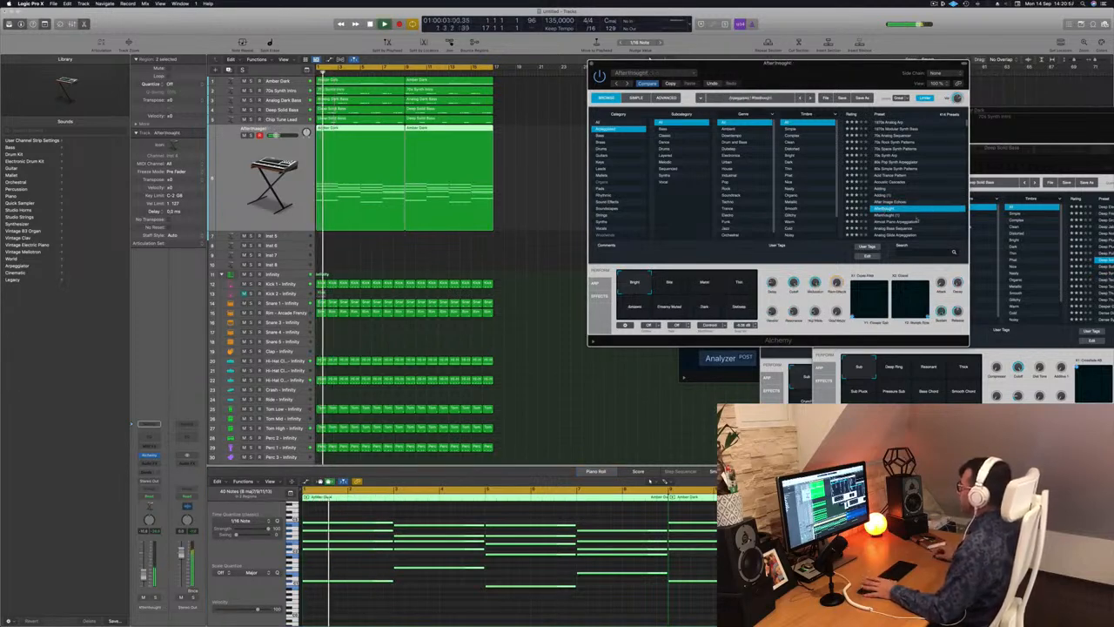
pyautogui.click(899, 222)
pyautogui.press('space')
pyautogui.press('space')
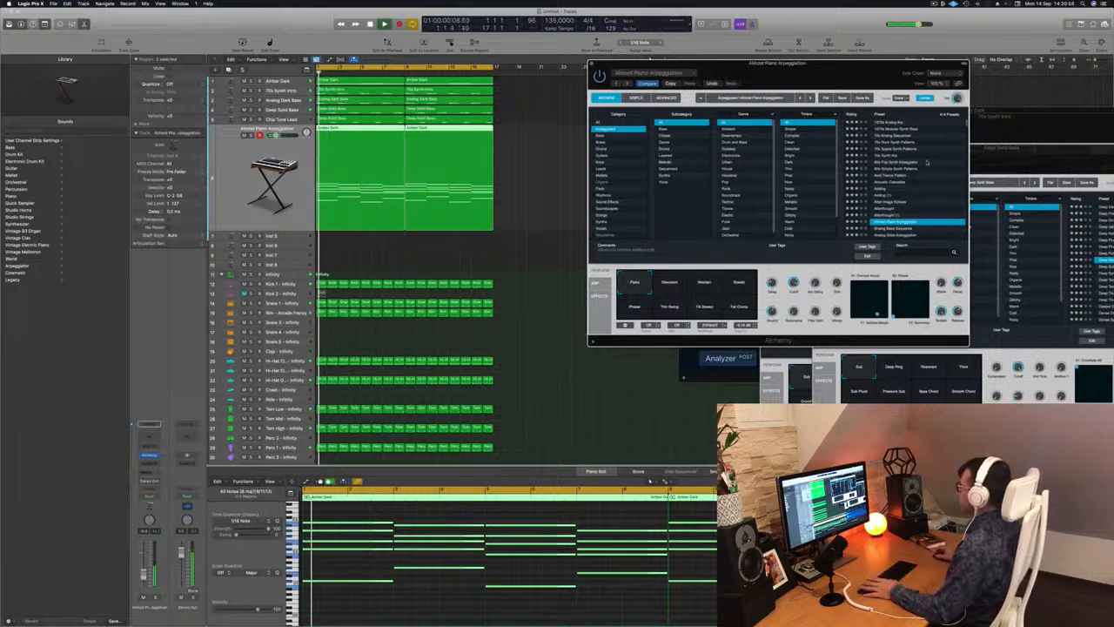
# Audition the Analog Bass Sequence and Analog Glide Arpeggiation presets, then load Analog Head-Nod on the arpeggio track.
pyautogui.scroll(-3, 924, 169)
pyautogui.click(891, 196)
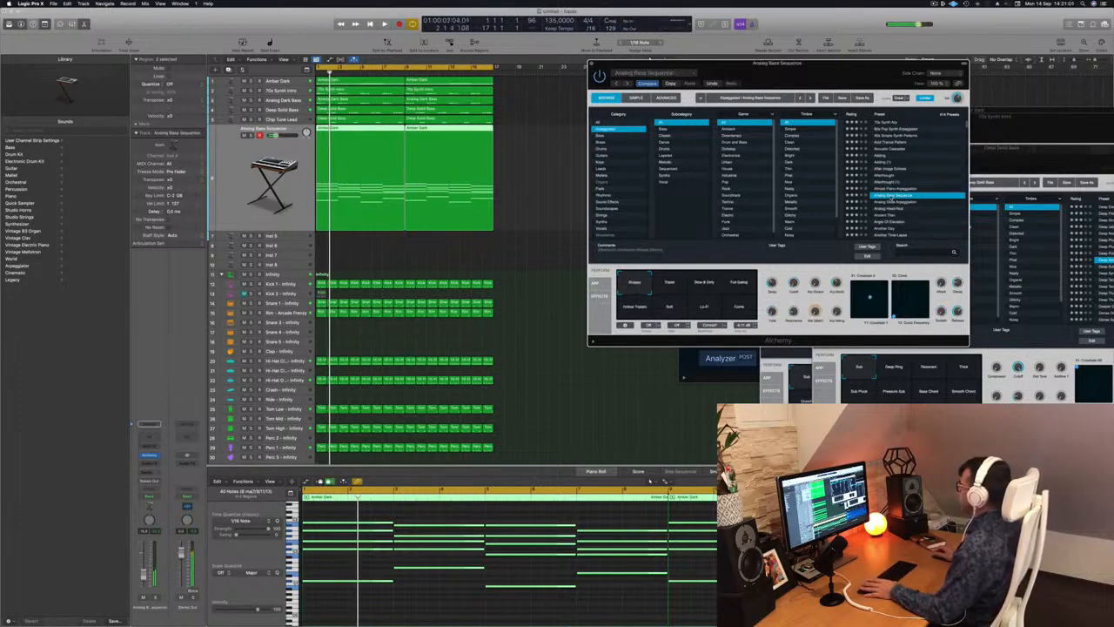
pyautogui.click(896, 202)
pyautogui.press('space')
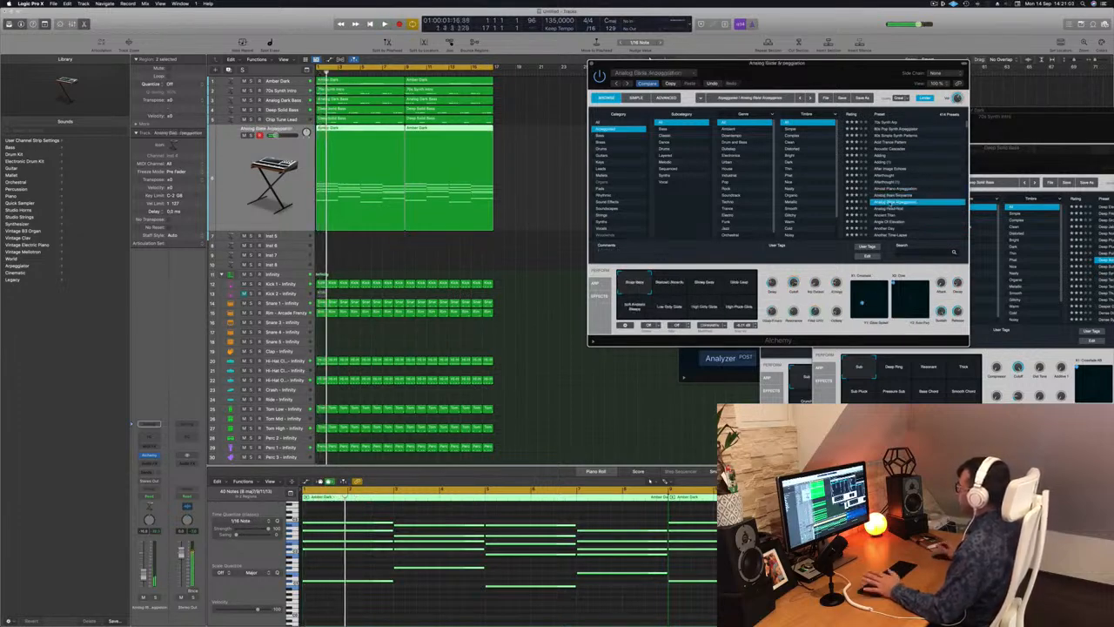
pyautogui.press('space')
pyautogui.click(881, 208)
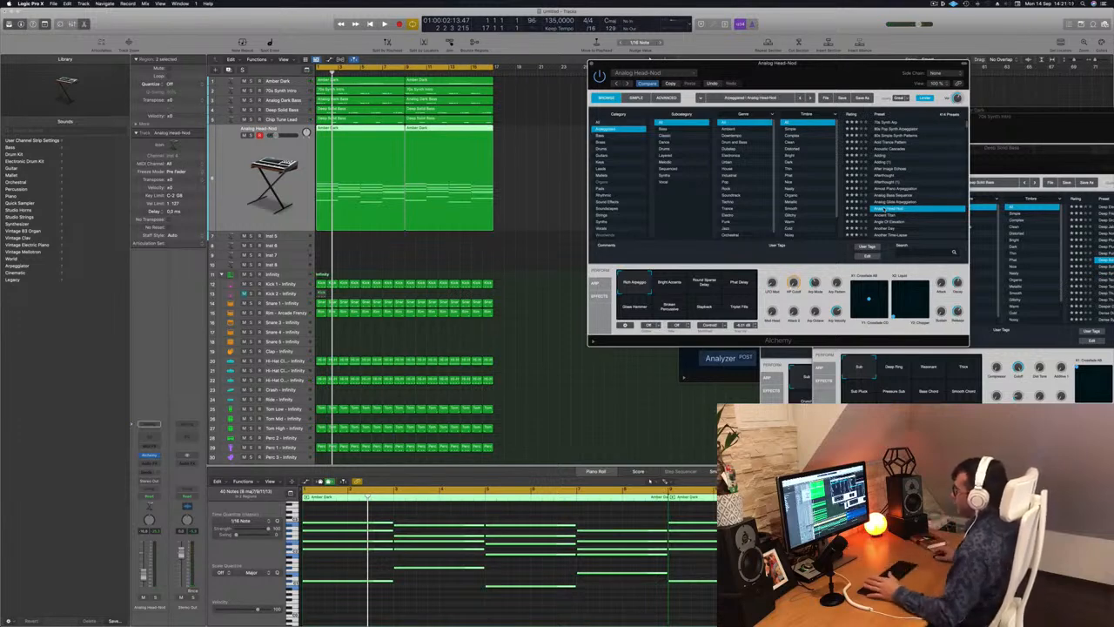
# Play the beat and audition Analog Head-Nod's Bright Accents, Round Spacer Delay and Phat Delay performance snapshots.
pyautogui.moveTo(832, 76); pyautogui.dragTo(809, 73)
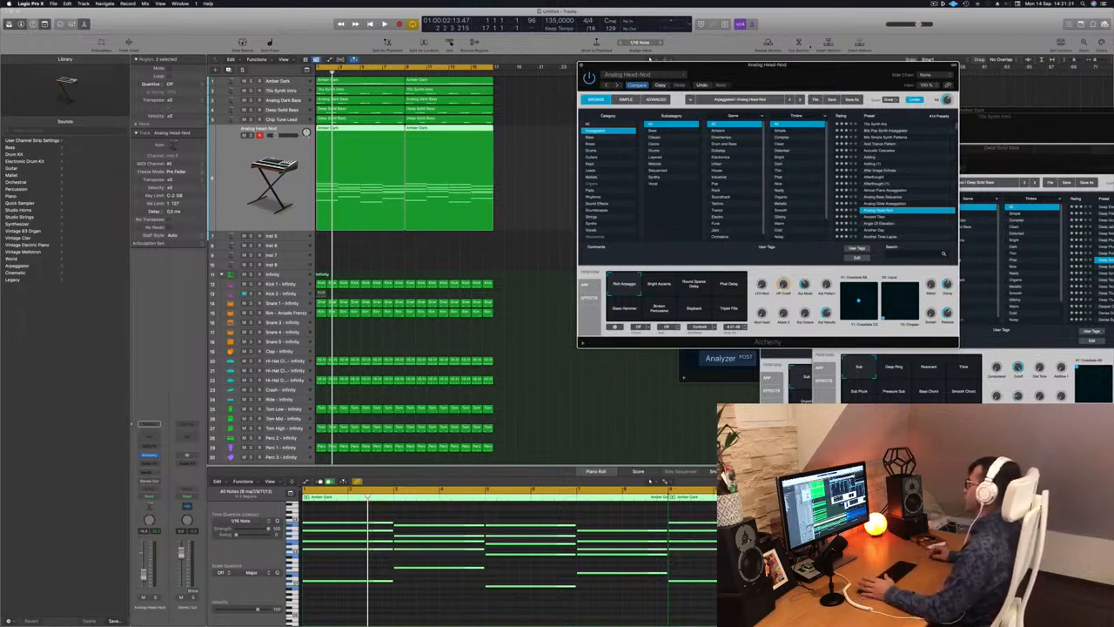
pyautogui.moveTo(823, 67); pyautogui.dragTo(882, 66)
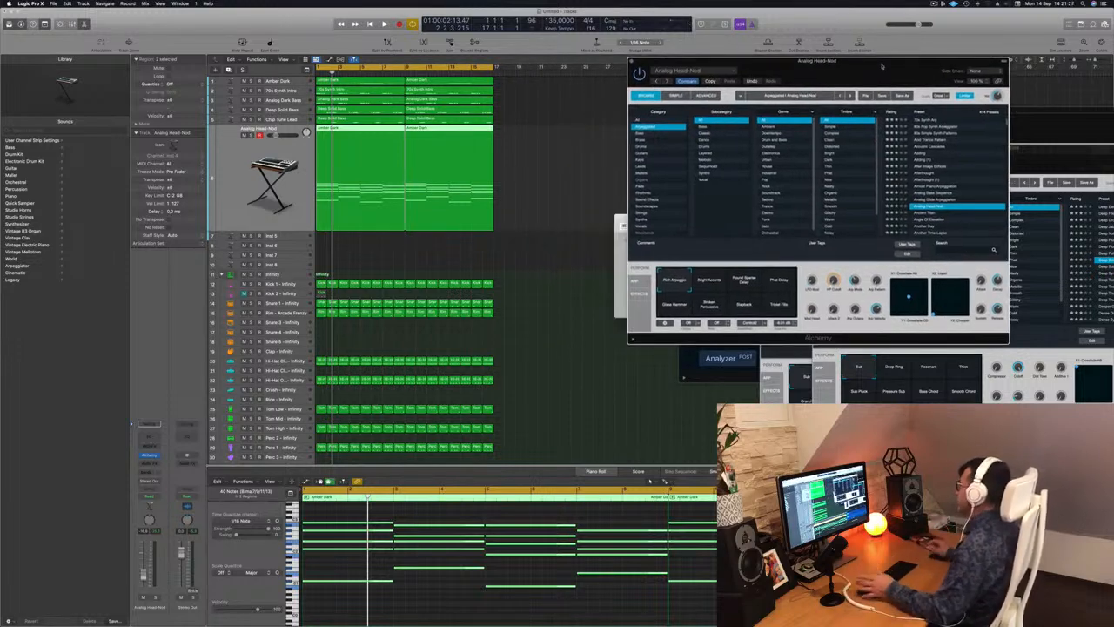
pyautogui.moveTo(881, 68); pyautogui.dragTo(818, 65)
pyautogui.press('space')
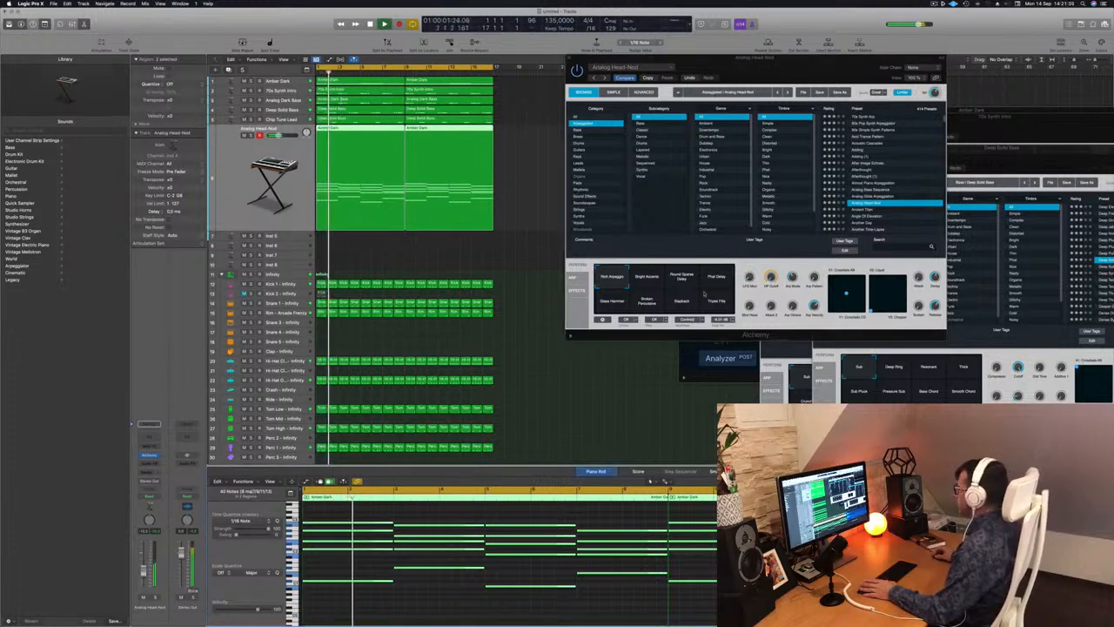
pyautogui.click(659, 274)
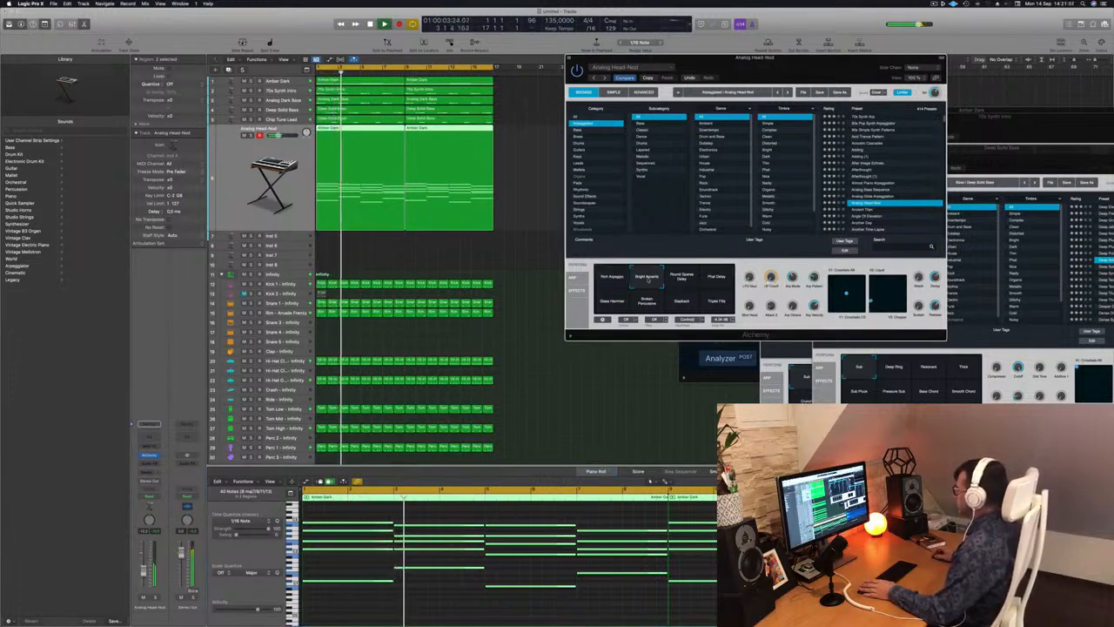
pyautogui.click(680, 277)
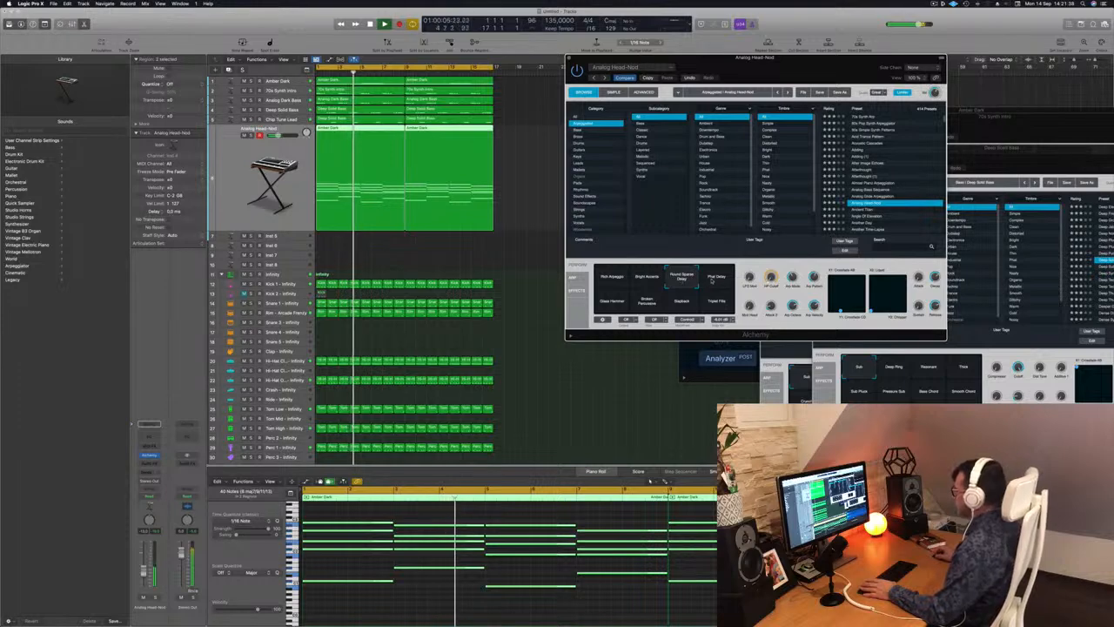
pyautogui.click(719, 277)
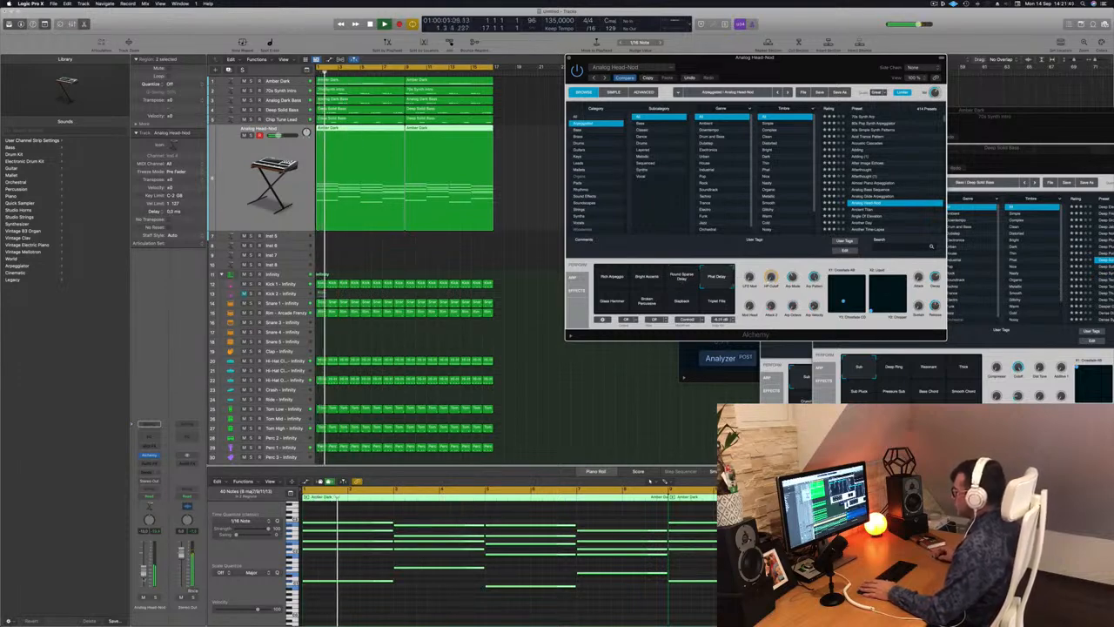
# Audition the Glass Hammer, Broken Percussive, Slapback and Triplet Fills snapshots, then return to Rich Arpeggio.
pyautogui.click(612, 300)
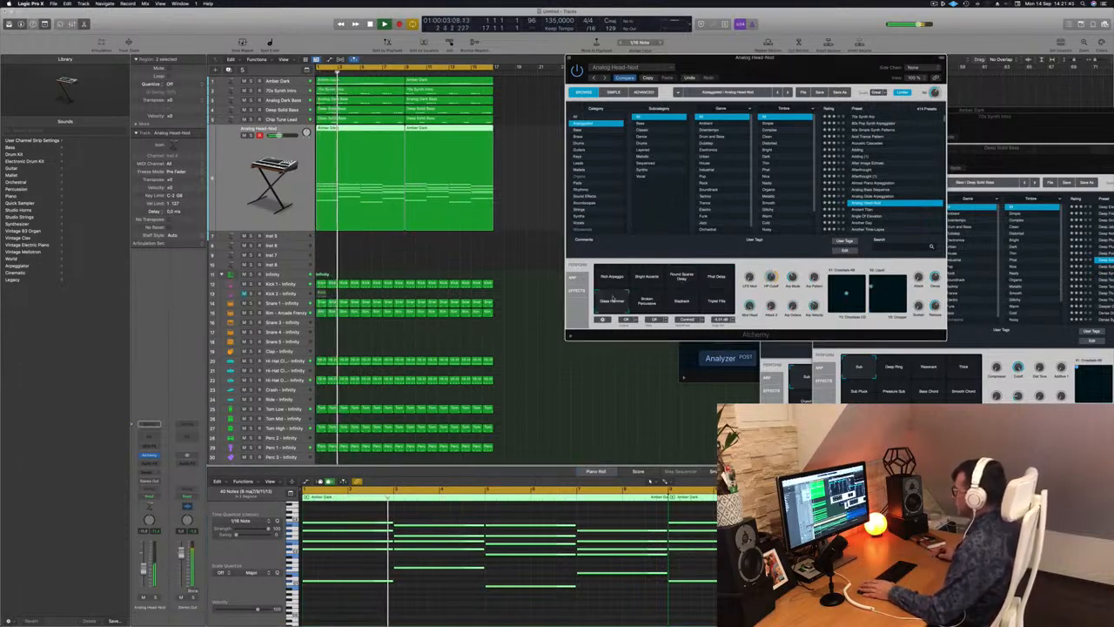
pyautogui.click(645, 300)
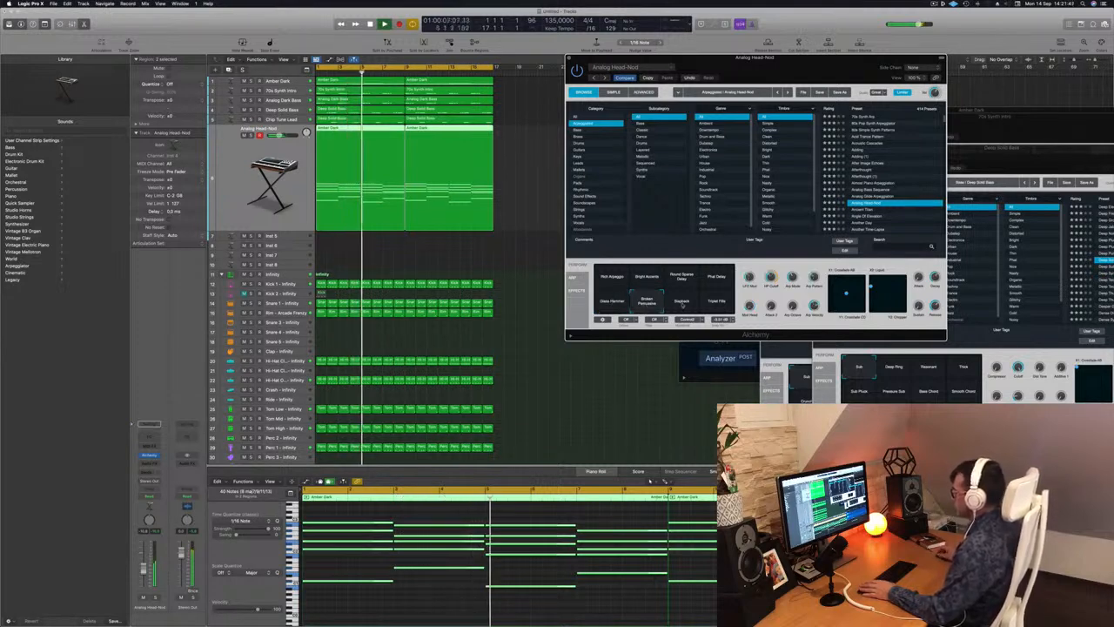
pyautogui.click(682, 301)
pyautogui.click(713, 301)
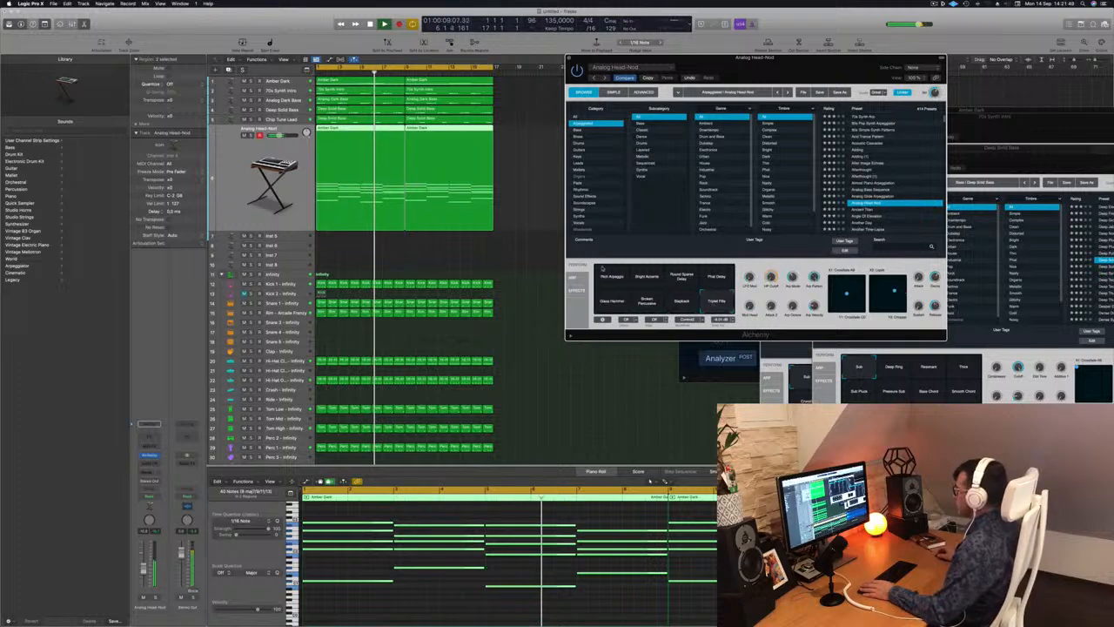
pyautogui.click(612, 279)
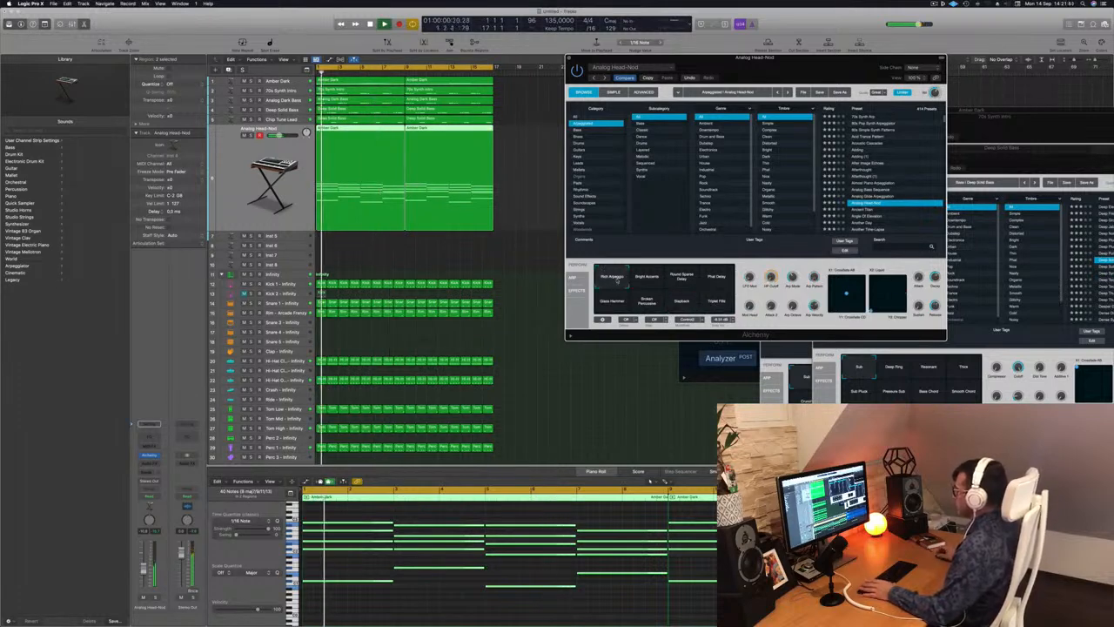
# Add a Channel EQ with a 120 Hz, 12 dB/Oct low cut to the Analog Head-Nod track and raise its volume slightly.
pyautogui.moveTo(814, 58); pyautogui.dragTo(721, 49)
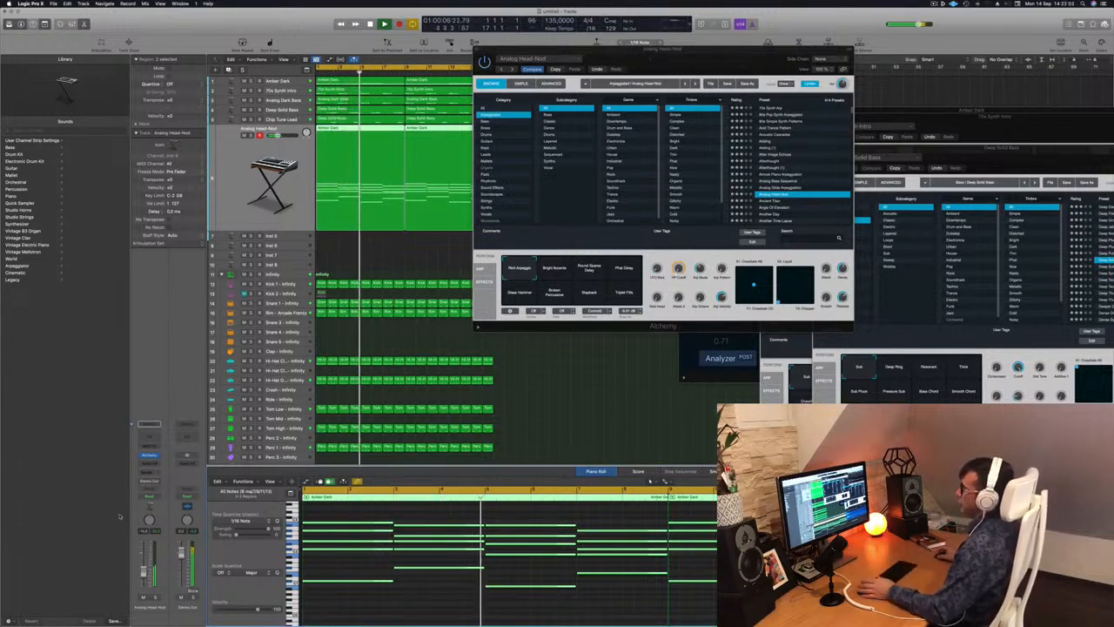
pyautogui.click(150, 436)
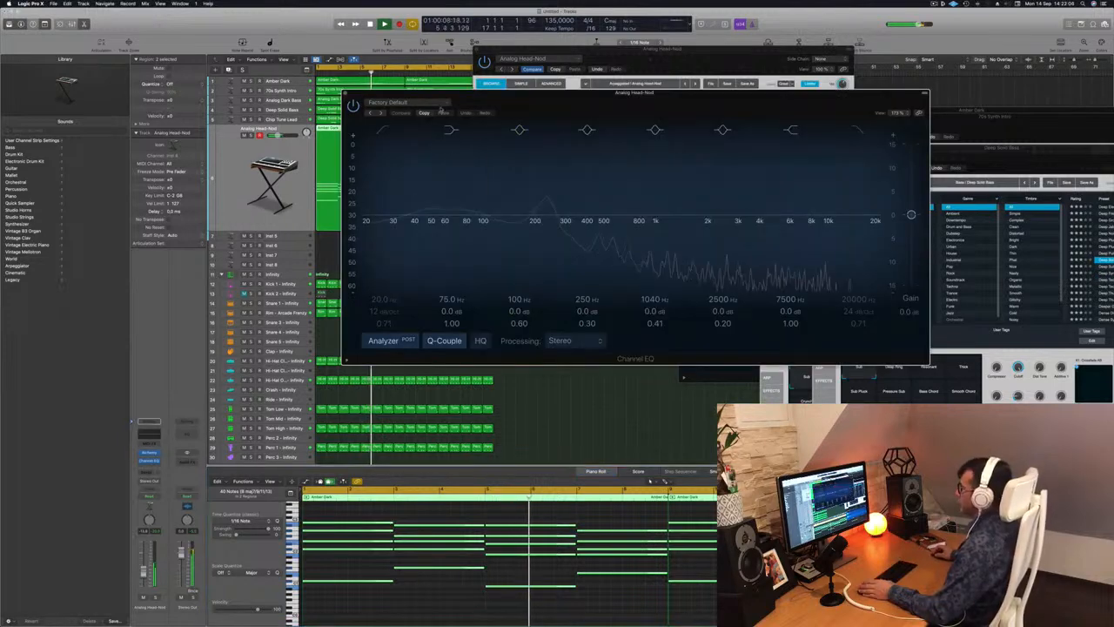
pyautogui.click(382, 130)
pyautogui.moveTo(380, 204); pyautogui.dragTo(515, 192)
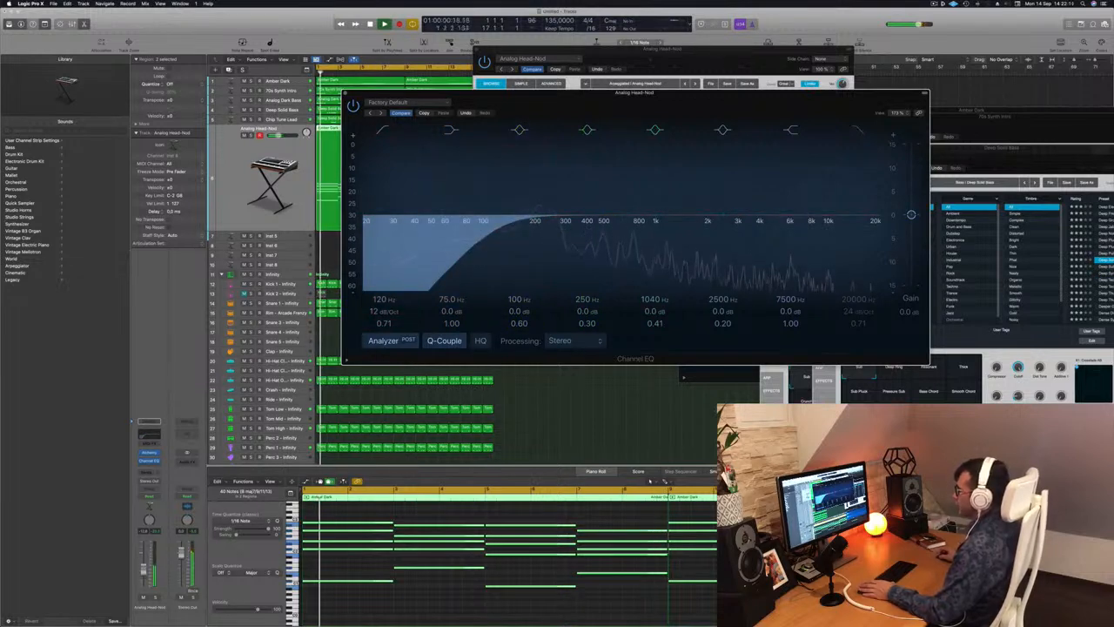
pyautogui.moveTo(144, 571); pyautogui.dragTo(144, 567)
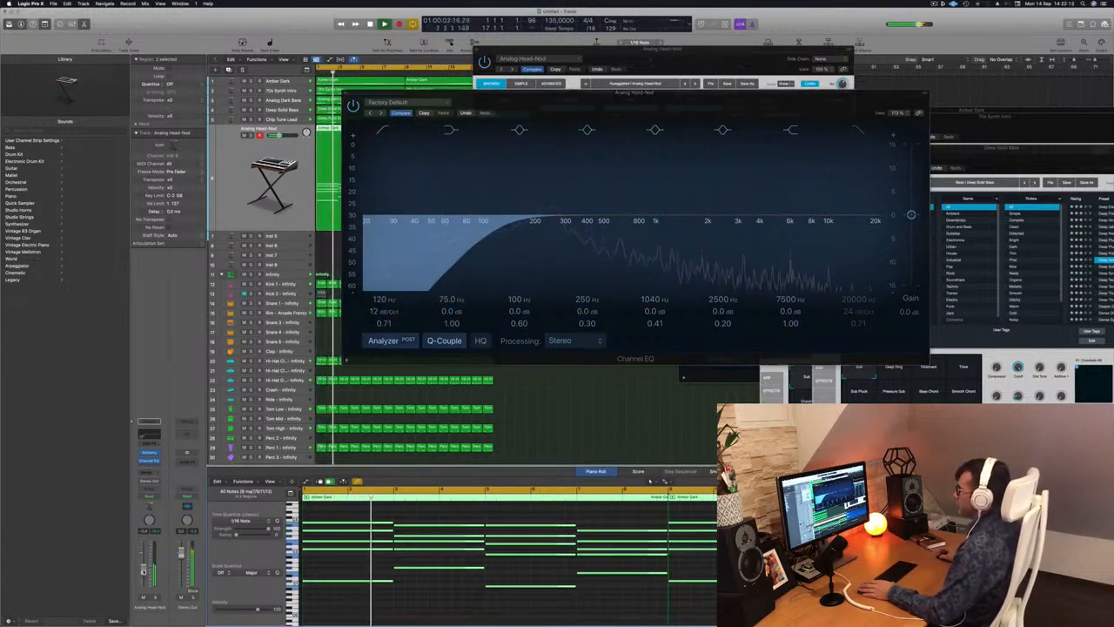
pyautogui.moveTo(487, 94); pyautogui.dragTo(465, 94)
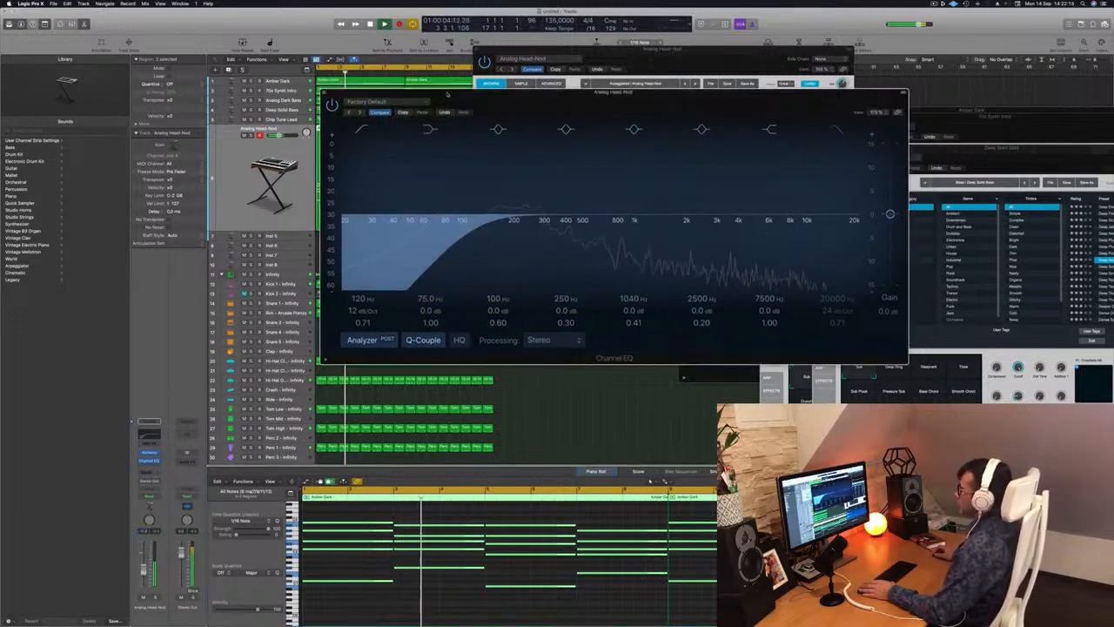
pyautogui.click(324, 93)
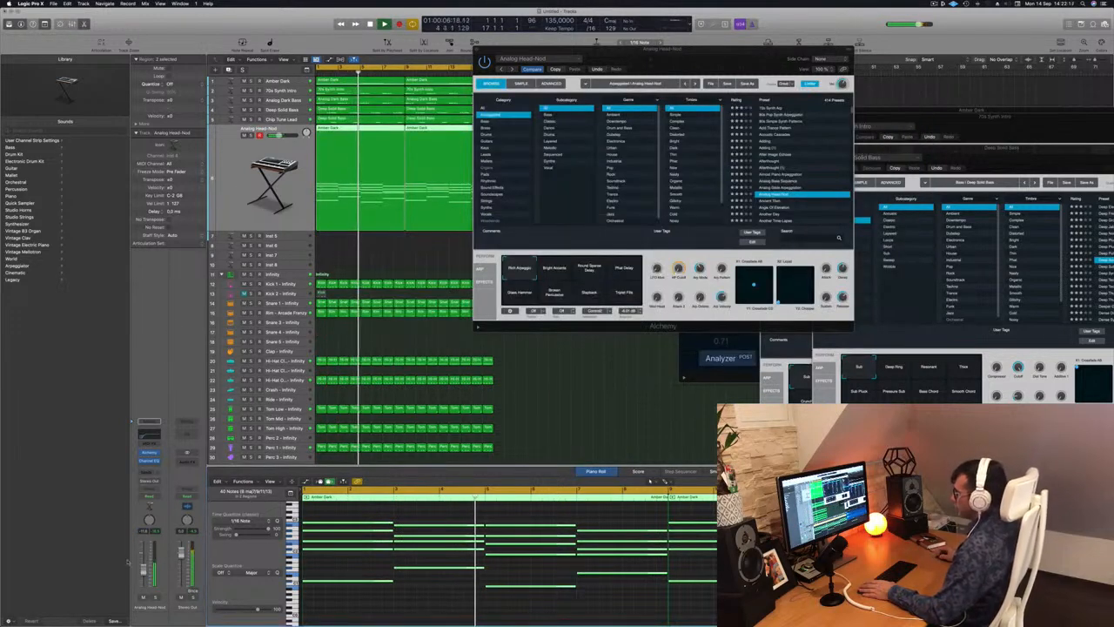
# Compare the beat with and without the Analog Head-Nod arpeggio, leaving its track unmuted, and close its Alchemy window.
pyautogui.click(144, 598)
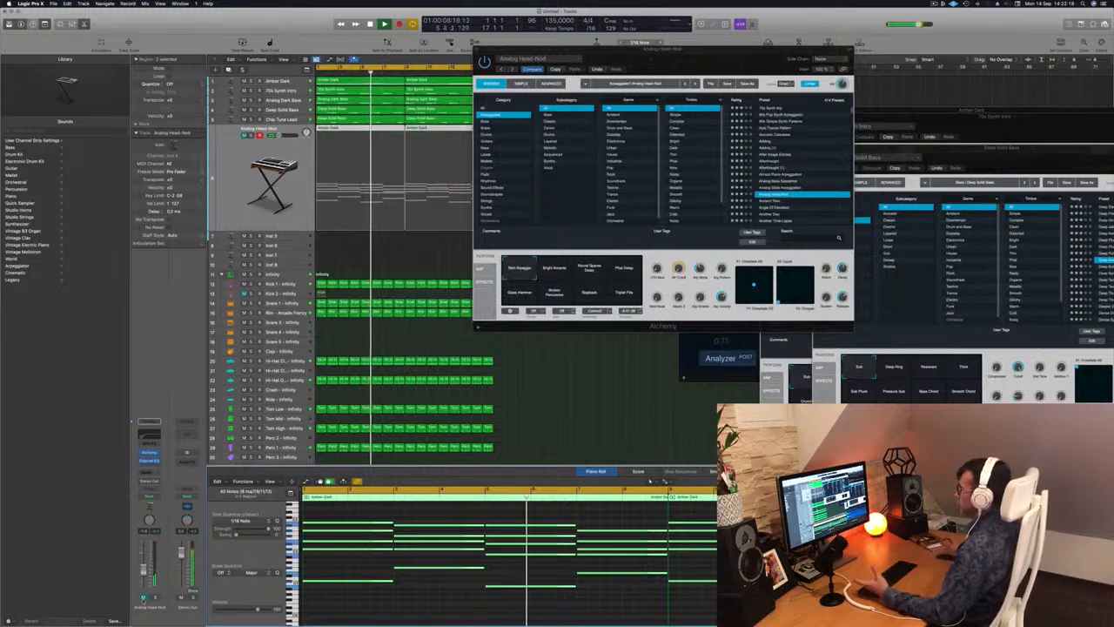
pyautogui.click(143, 598)
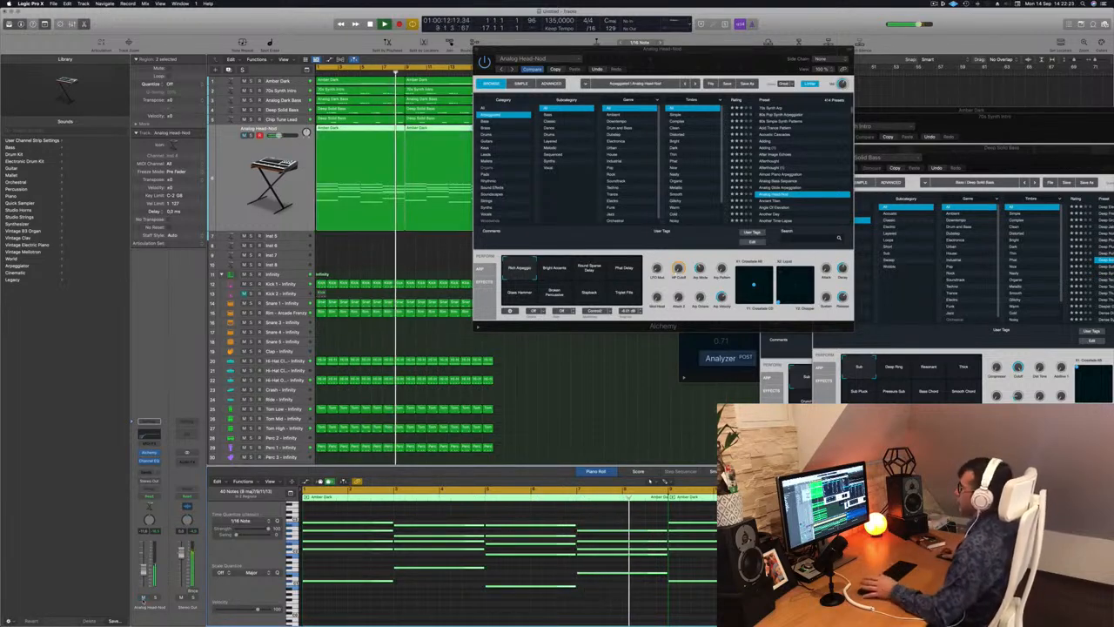
pyautogui.moveTo(707, 54); pyautogui.dragTo(747, 72)
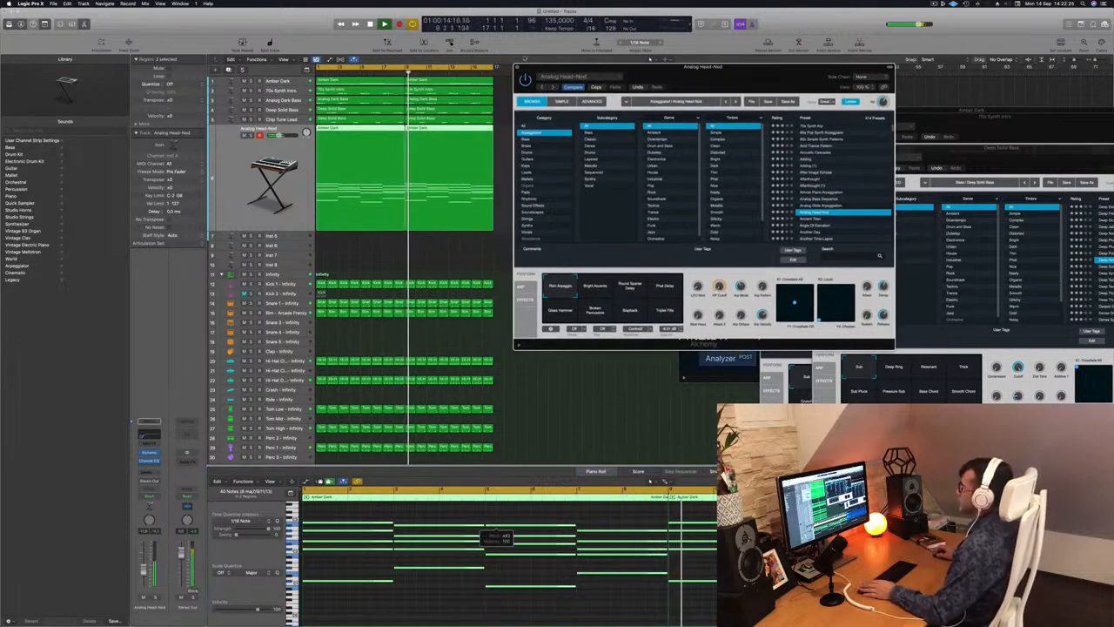
pyautogui.click(518, 66)
# Stop playback and copy both Amber Dark regions from the Analog Head-Nod track to the empty Inst 5 track directly below.
pyautogui.click(546, 190)
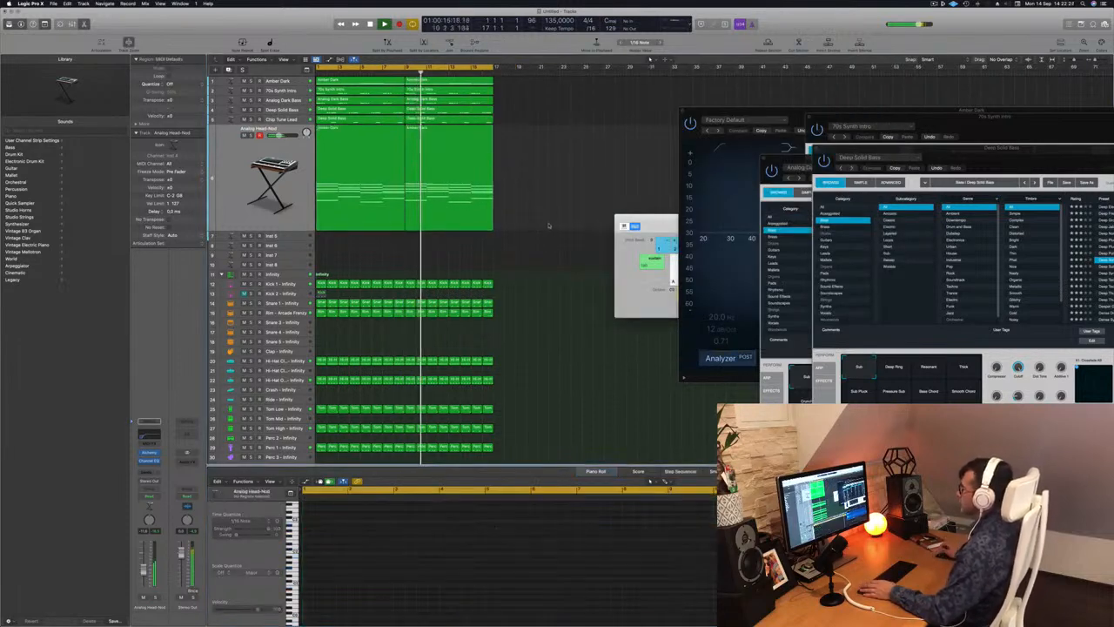
pyautogui.press('super+Right')
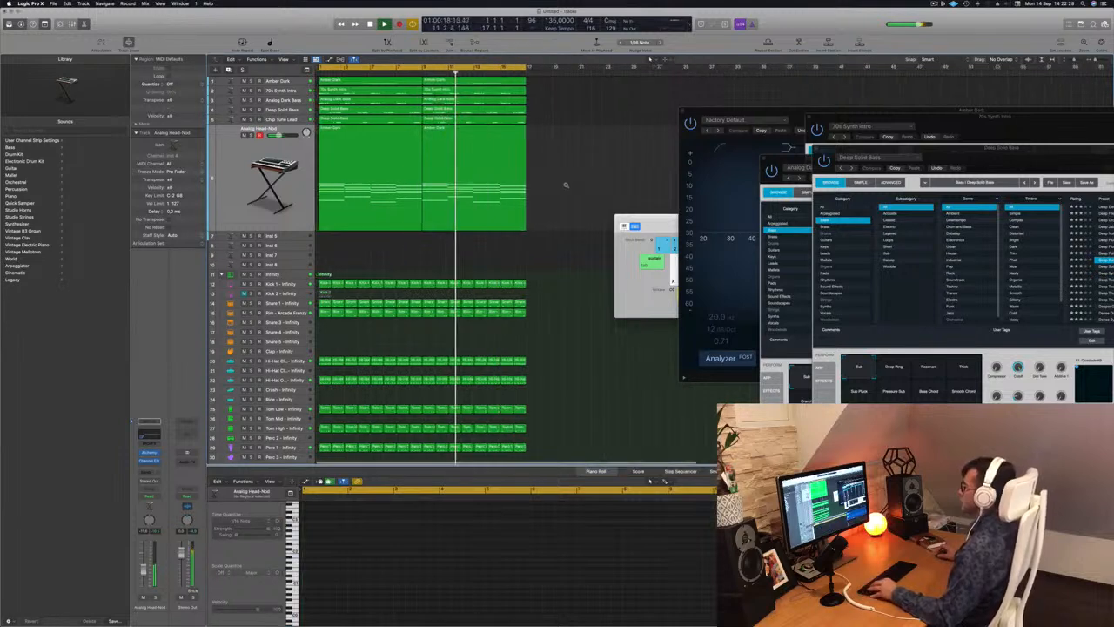
pyautogui.press('super+Left')
pyautogui.press('super+Left')
pyautogui.click(452, 157)
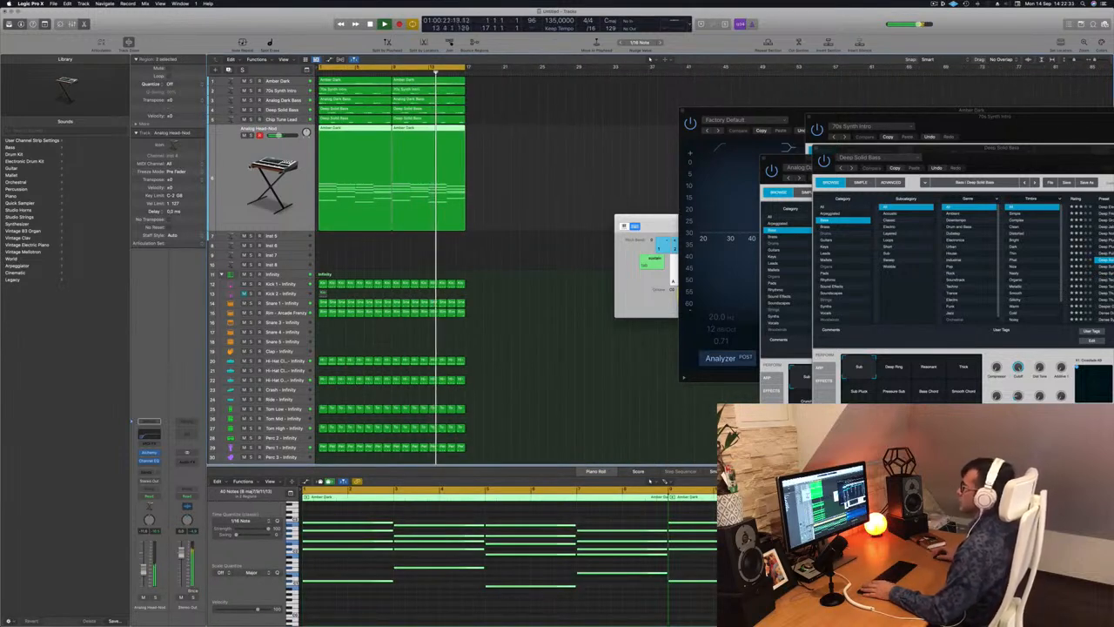
pyautogui.press('super+Right')
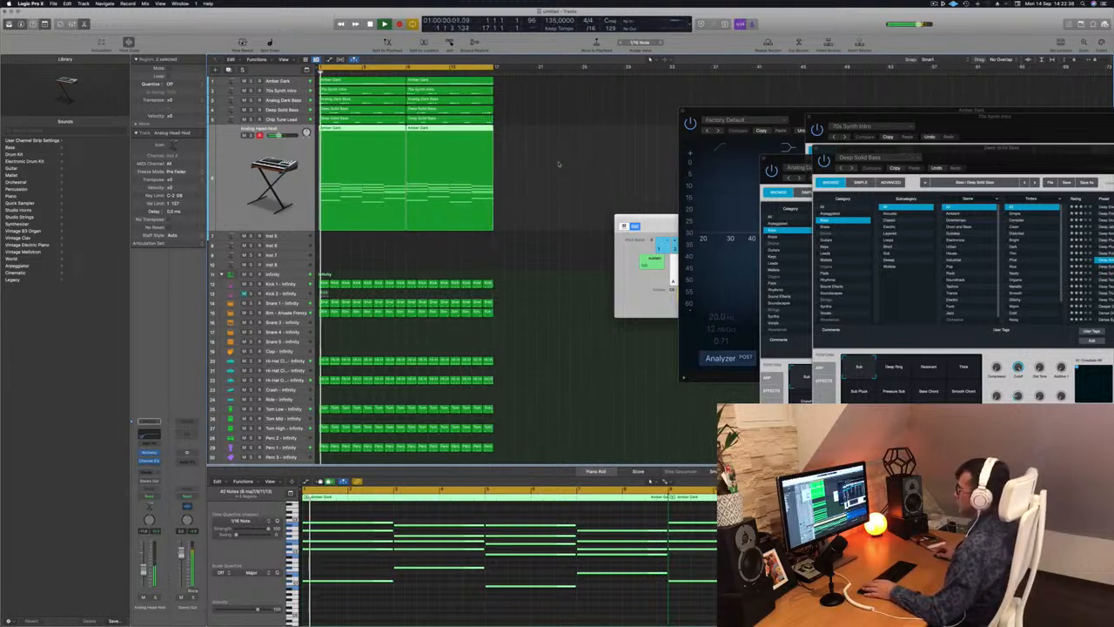
pyautogui.press('space')
pyautogui.moveTo(554, 158); pyautogui.dragTo(409, 165)
pyautogui.click(409, 166)
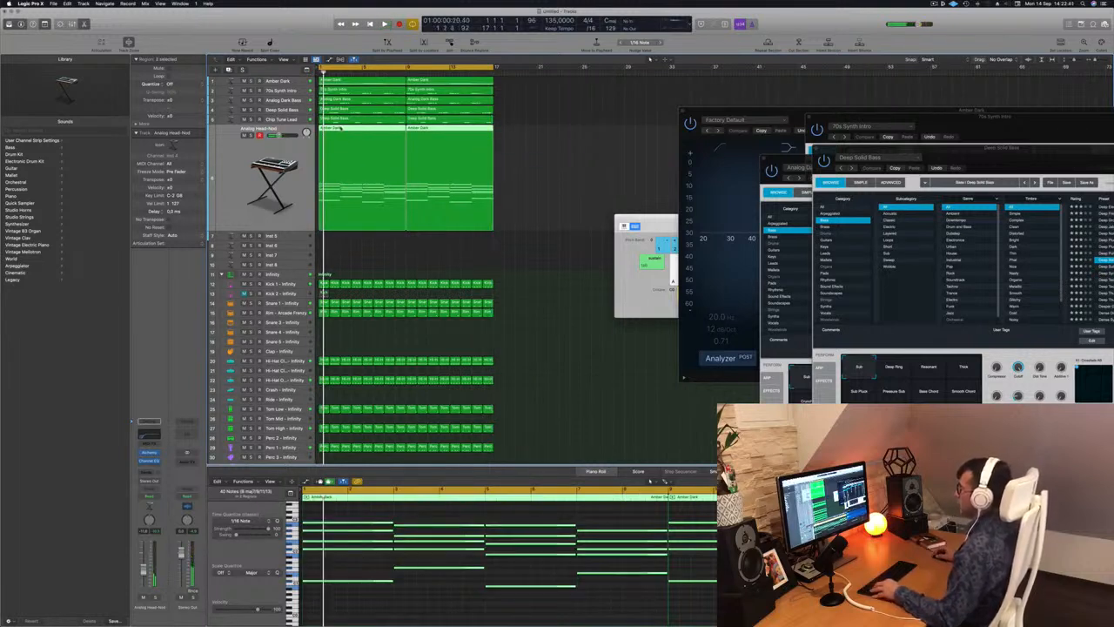
pyautogui.moveTo(340, 128); pyautogui.dragTo(346, 242)
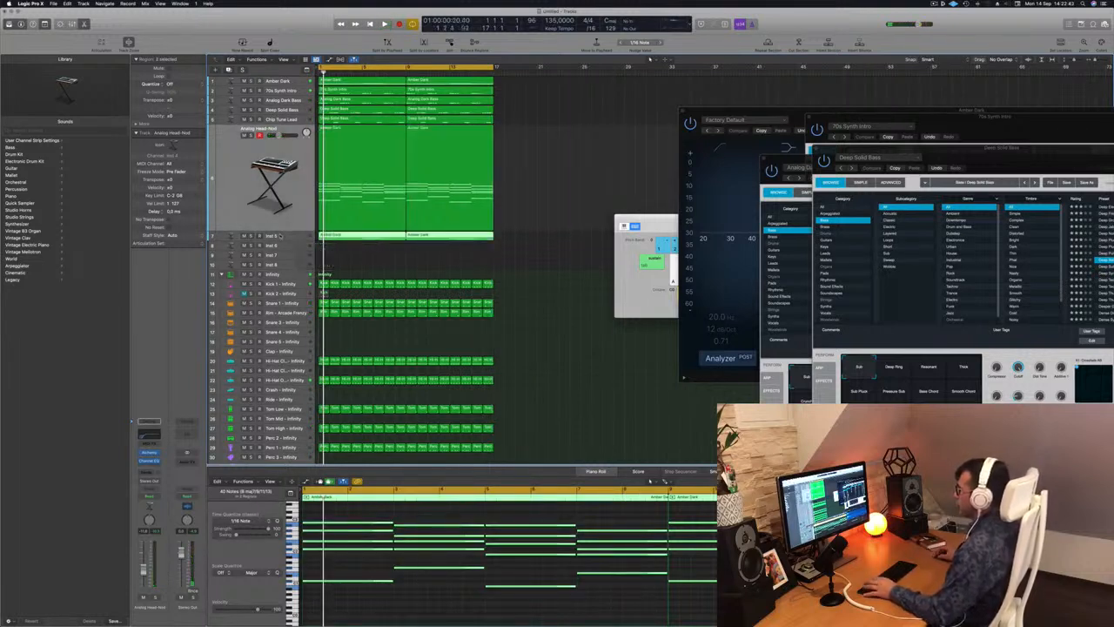
# Shorten the chord notes in the copied Inst 5 regions into brief stabs at the start of each chord.
pyautogui.press('space')
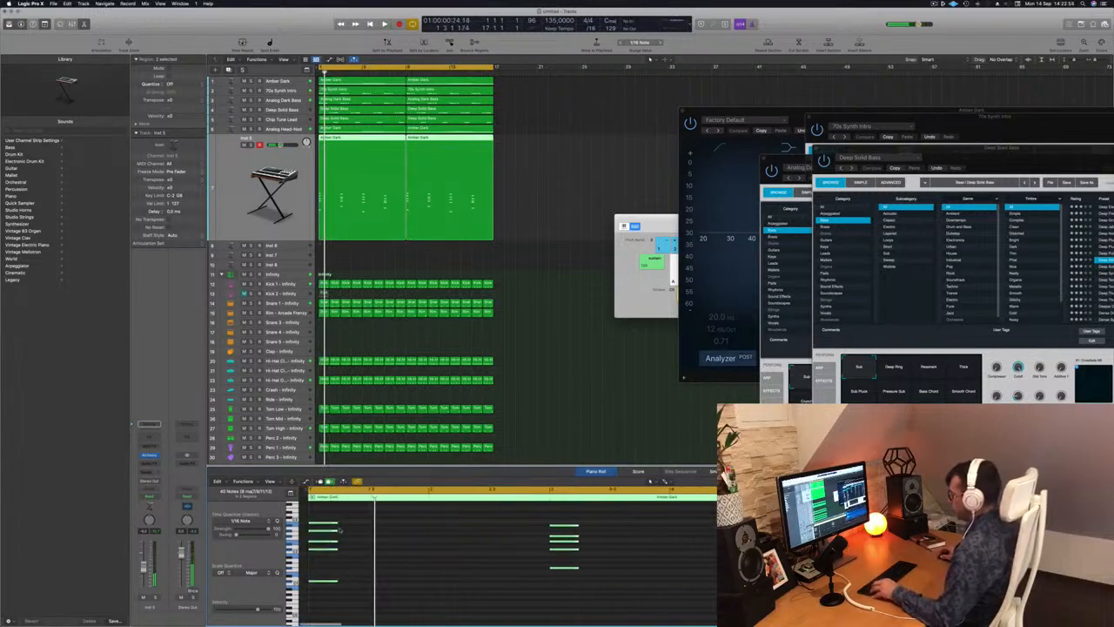
pyautogui.moveTo(329, 523); pyautogui.dragTo(322, 525)
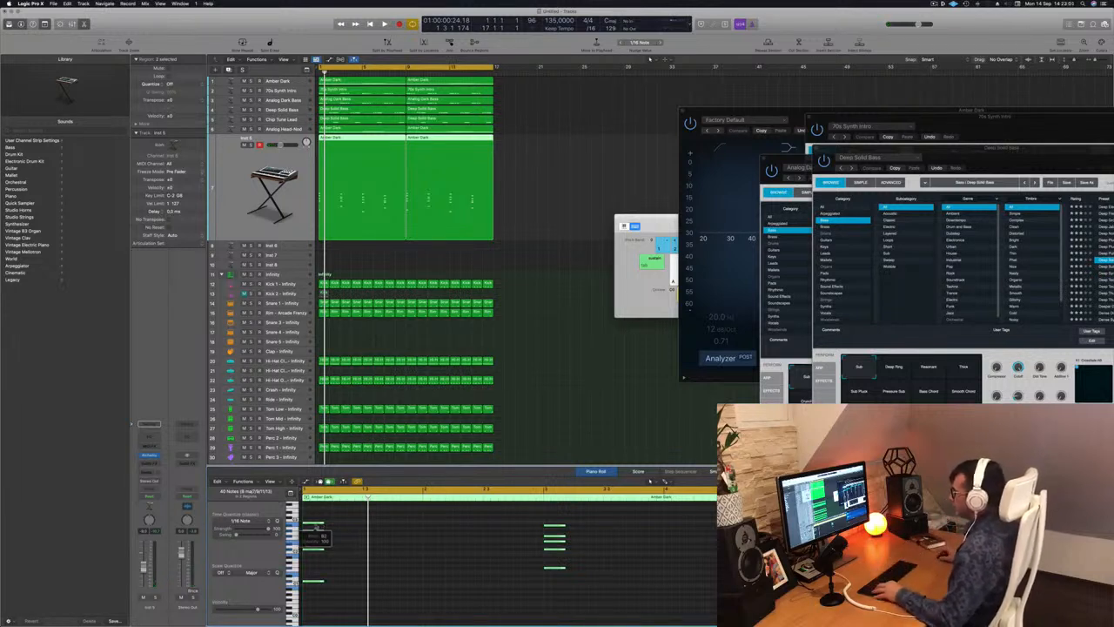
pyautogui.press('super+Right')
pyautogui.press('super+Right')
pyautogui.press('super+Right')
pyautogui.press('super+Right')
pyautogui.hscroll(-3, 327, 528)
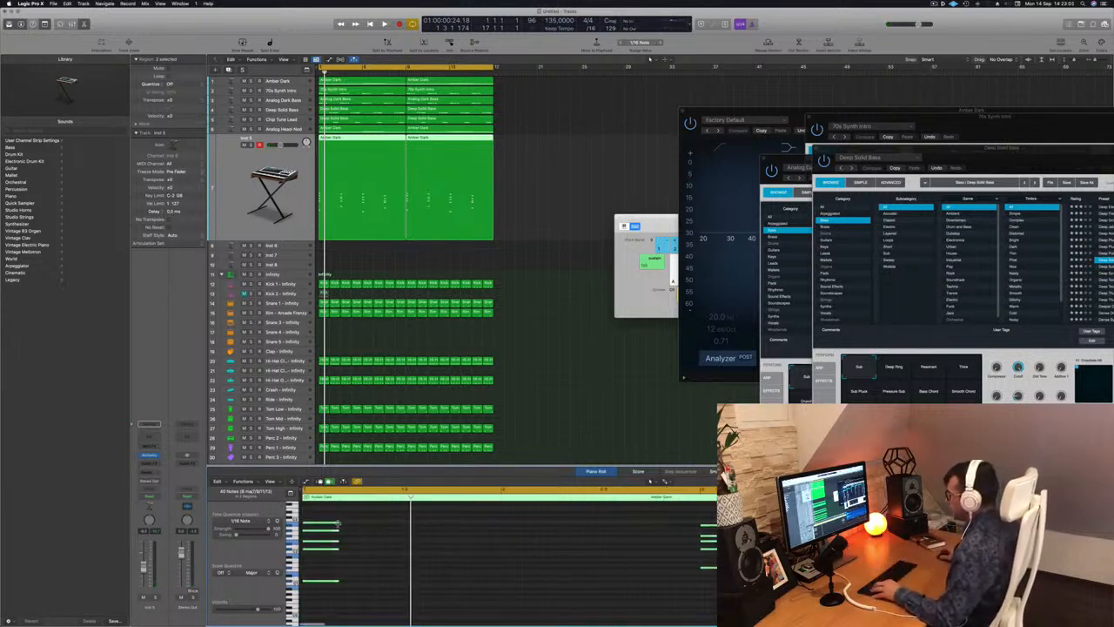
# Trim the Inst 5 stabs further and duplicate them at even spacing so each chord is struck four times.
pyautogui.moveTo(337, 523); pyautogui.dragTo(361, 525)
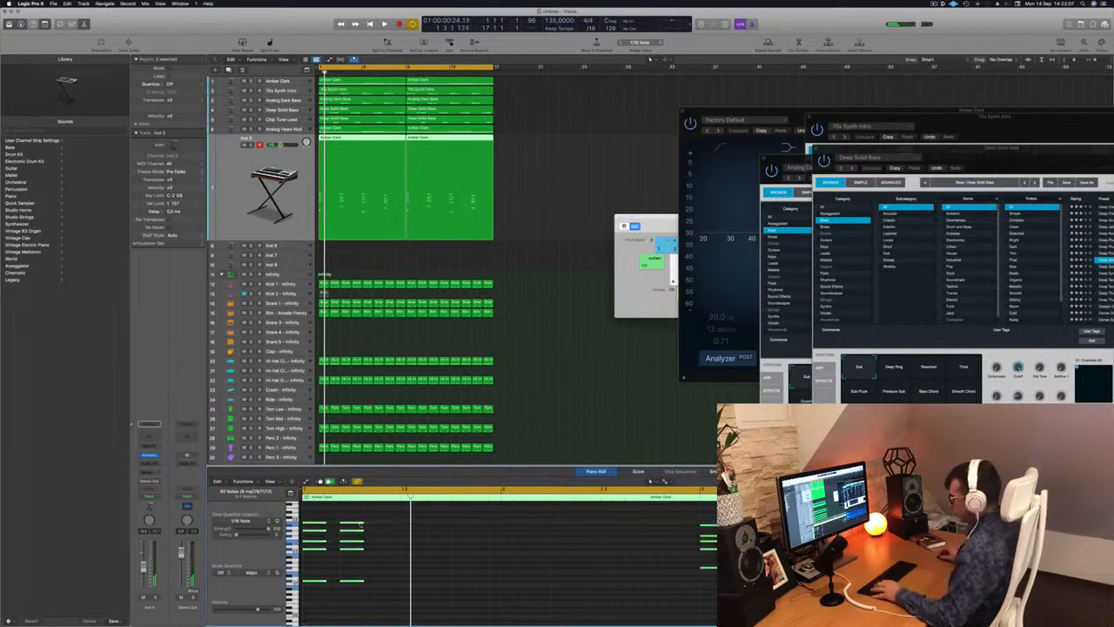
pyautogui.moveTo(353, 528); pyautogui.dragTo(389, 530)
pyautogui.scroll(-8, 389, 529)
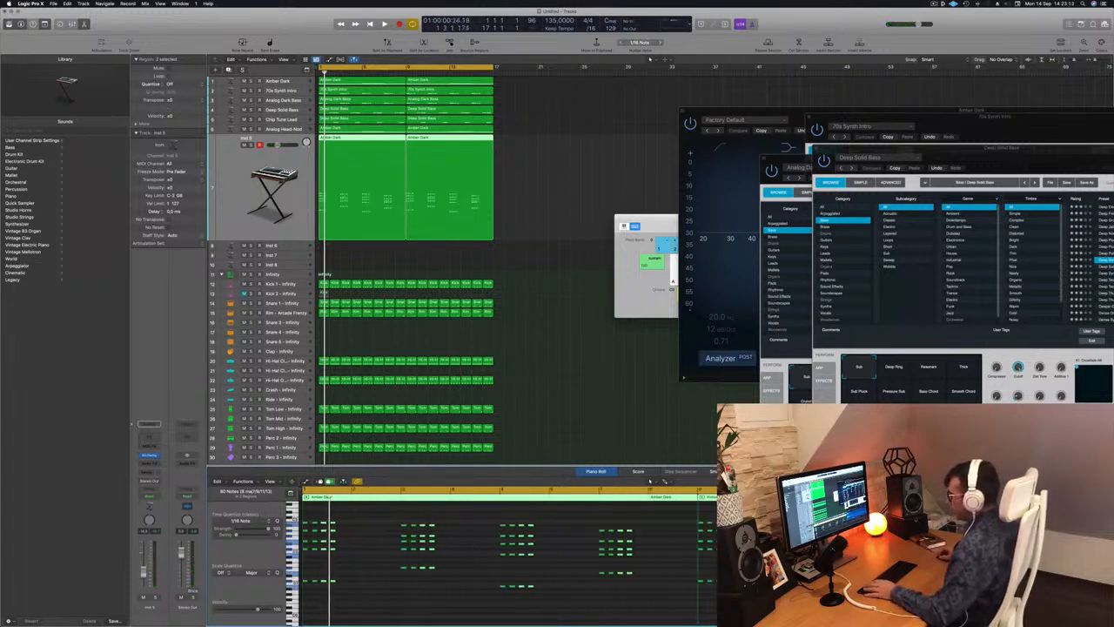
# Play back the start of the beat to check the repeated chord stabs on the Inst 5 track.
pyautogui.press('space')
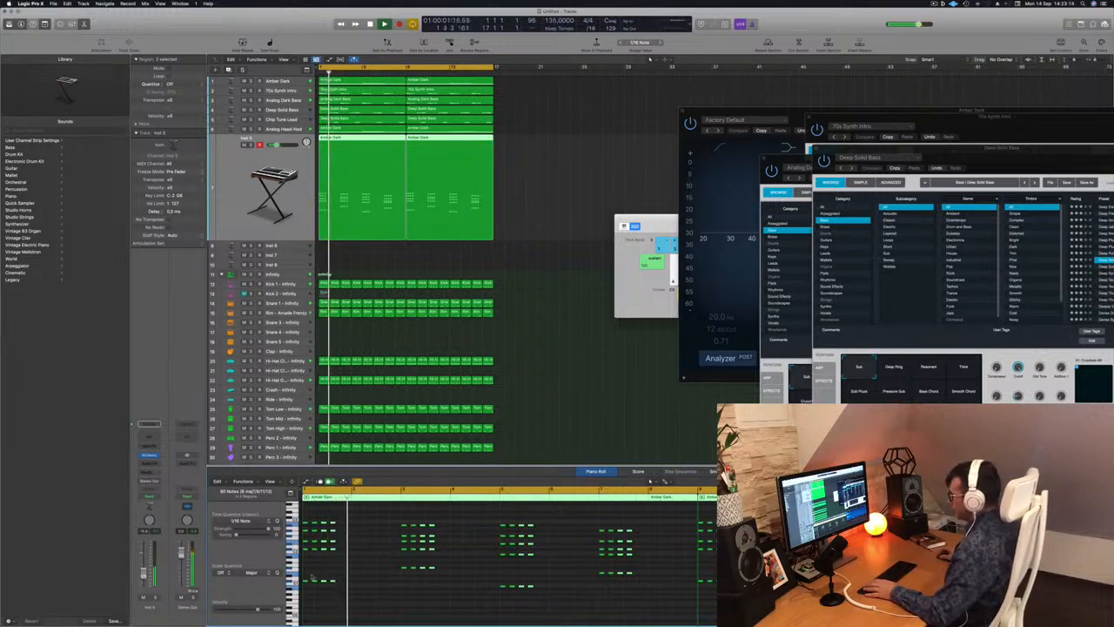
pyautogui.press('space')
pyautogui.click(351, 565)
pyautogui.press('space')
pyautogui.scroll(5, 371, 562)
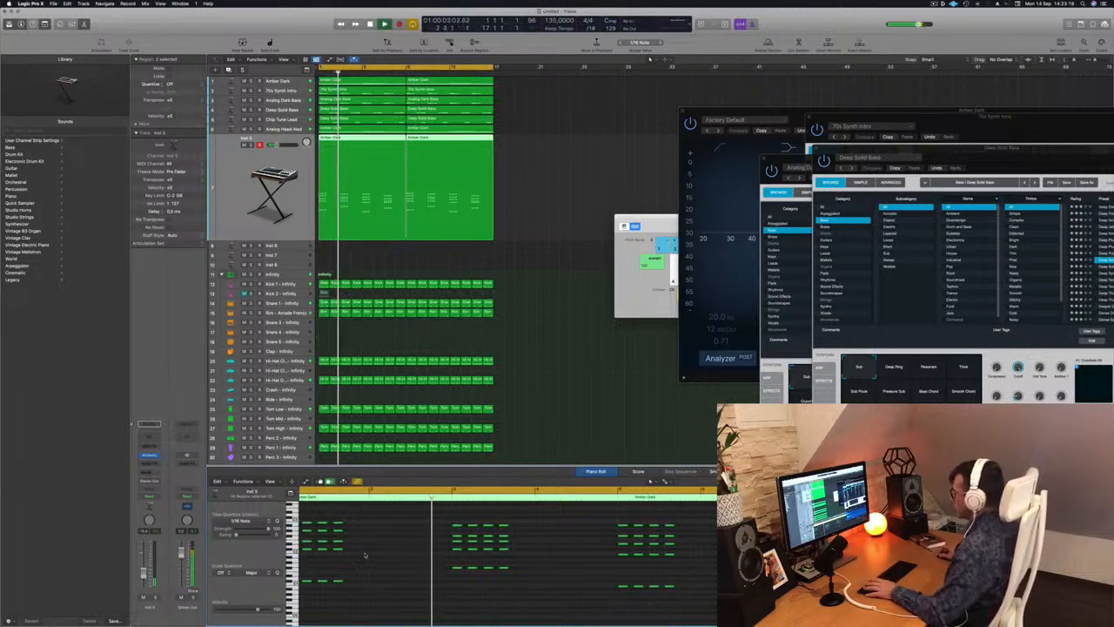
pyautogui.press('space')
pyautogui.press('space')
pyautogui.scroll(-5, 375, 552)
pyautogui.press('space')
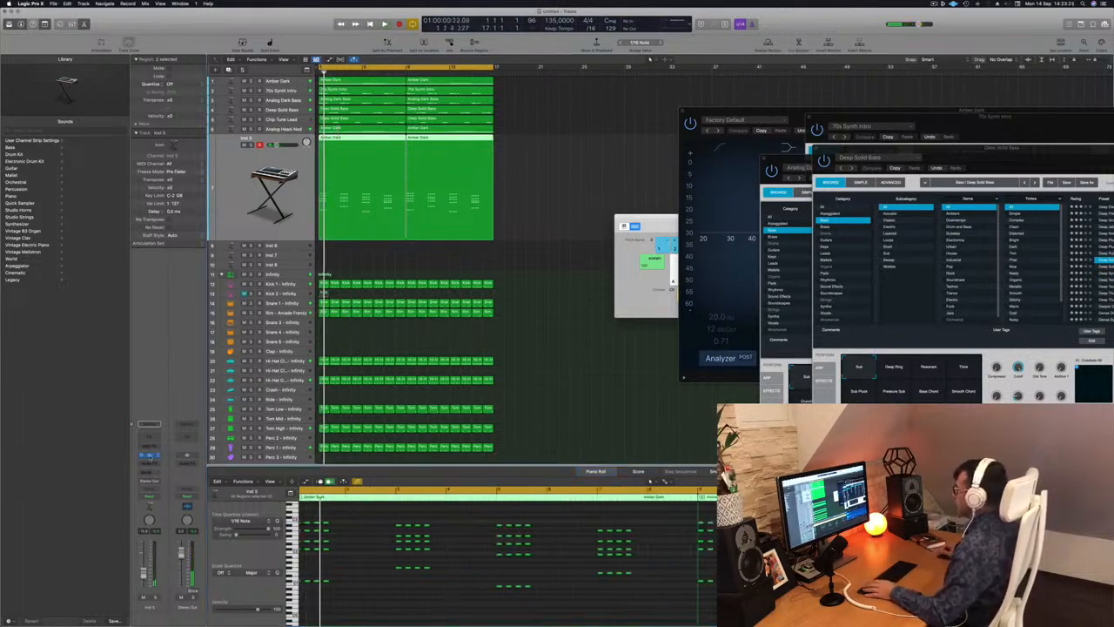
# Open the Alchemy instrument on the Inst 5 track and filter its presets to the Leads category.
pyautogui.click(150, 456)
pyautogui.moveTo(599, 103); pyautogui.dragTo(756, 118)
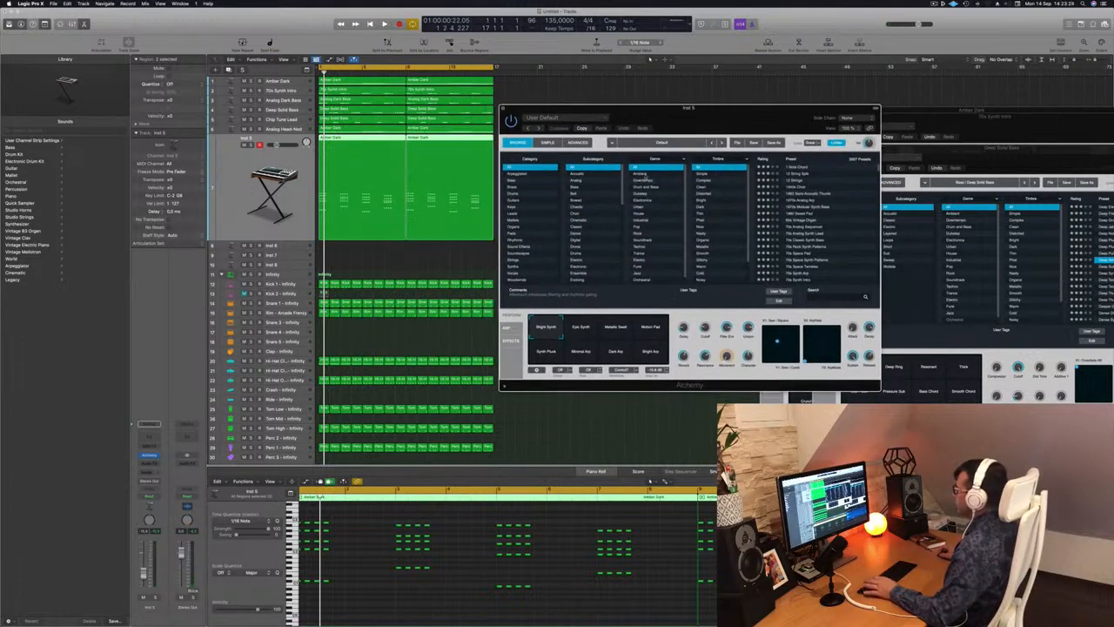
pyautogui.click(513, 213)
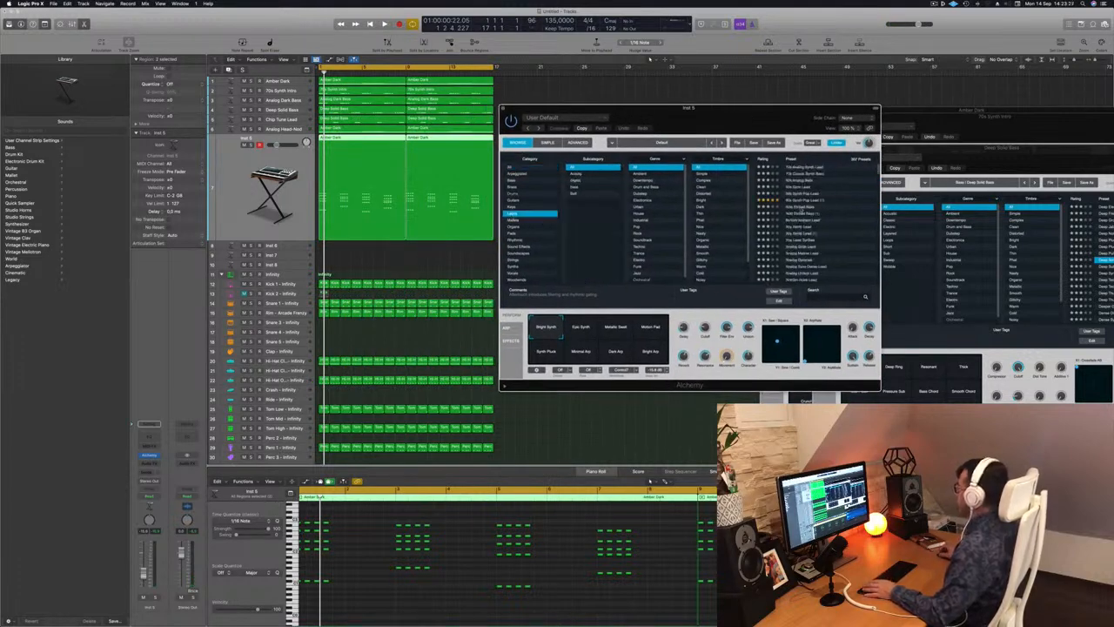
# Load the Airy Synth Lead preset on the chord-stab track and play the beat to hear it.
pyautogui.scroll(-1, 827, 219)
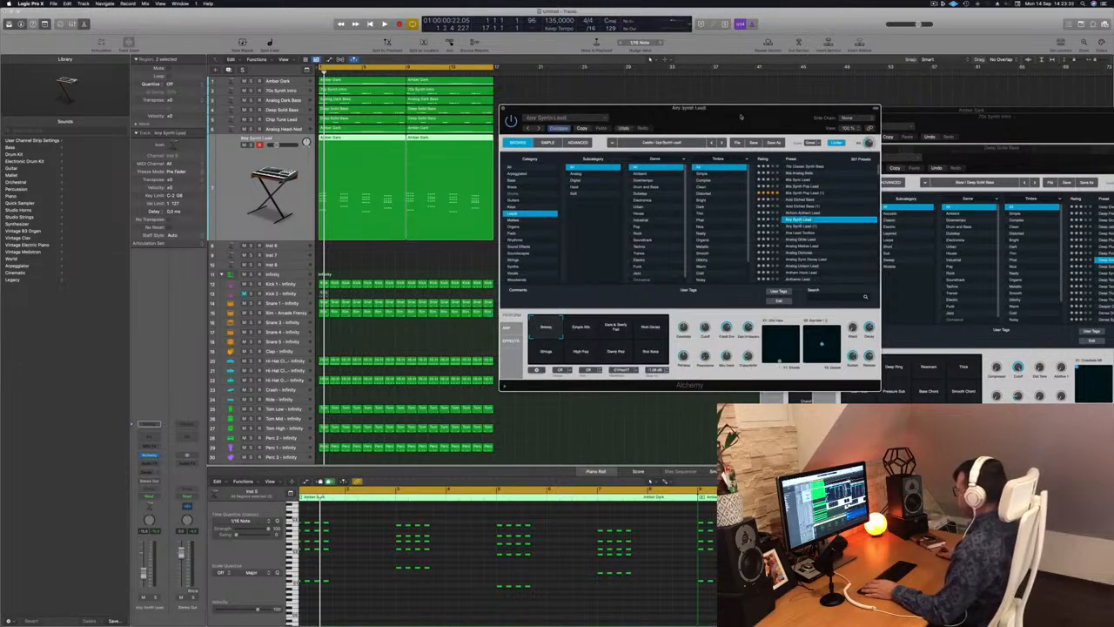
pyautogui.moveTo(741, 117); pyautogui.dragTo(775, 115)
pyautogui.click(650, 480)
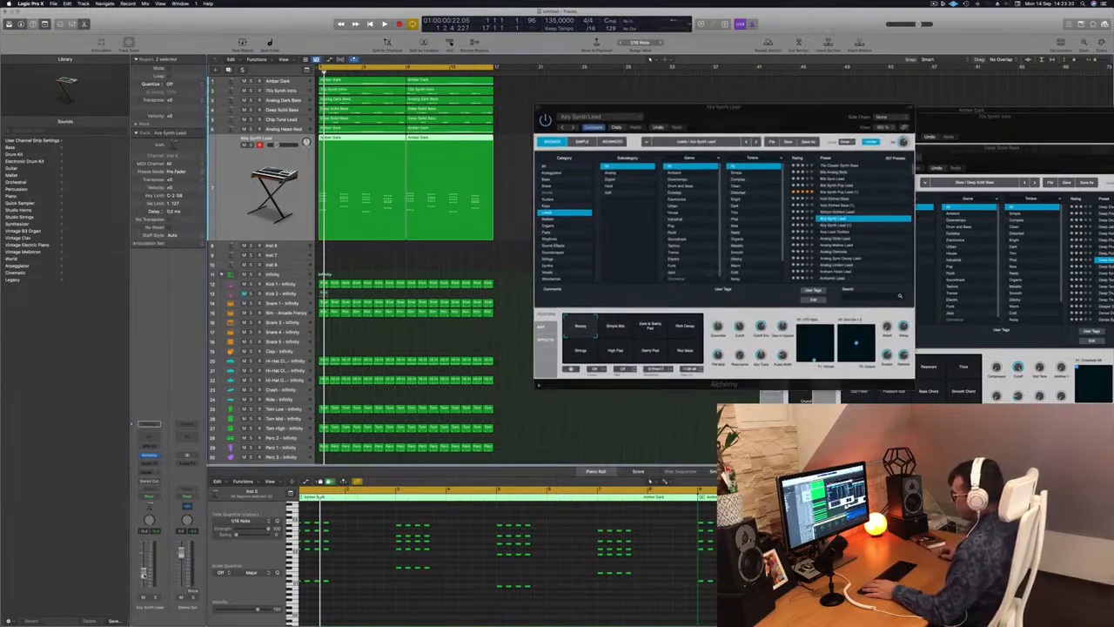
pyautogui.press('space')
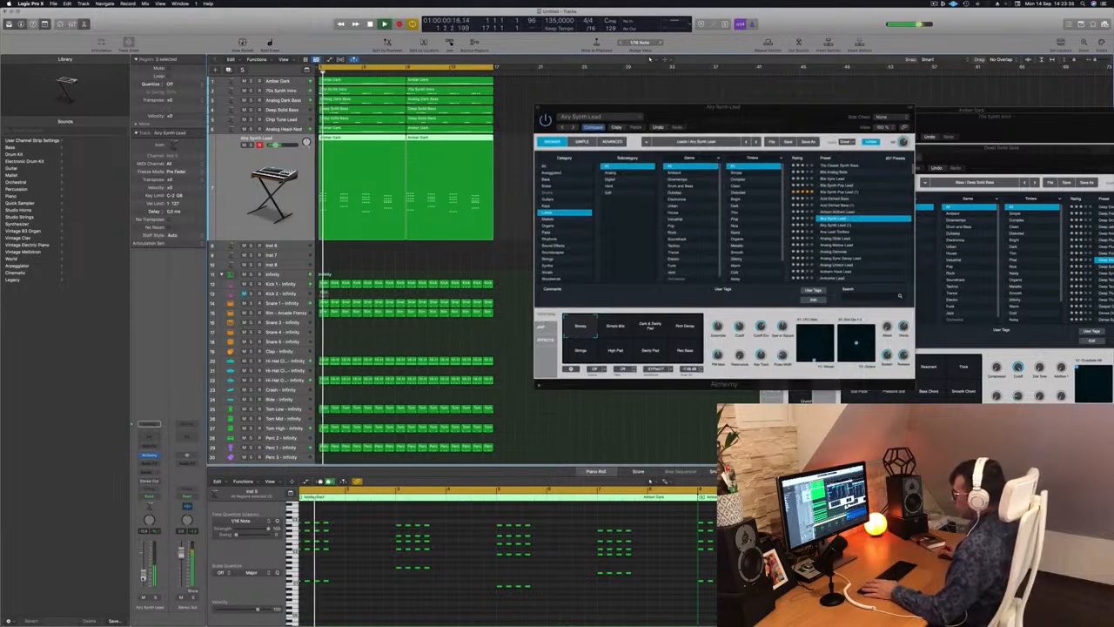
pyautogui.moveTo(772, 110); pyautogui.dragTo(740, 91)
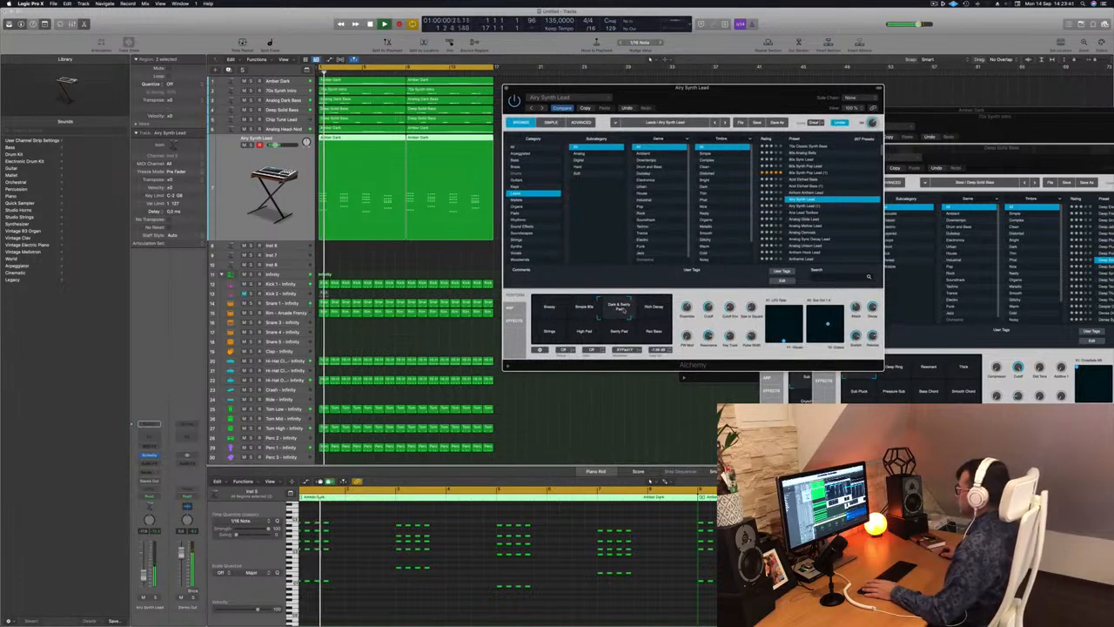
# Audition the Airy Synth Lead performance snapshots, including Rich Decay and High Pad, and return to Breezy.
pyautogui.press('space')
pyautogui.click(664, 309)
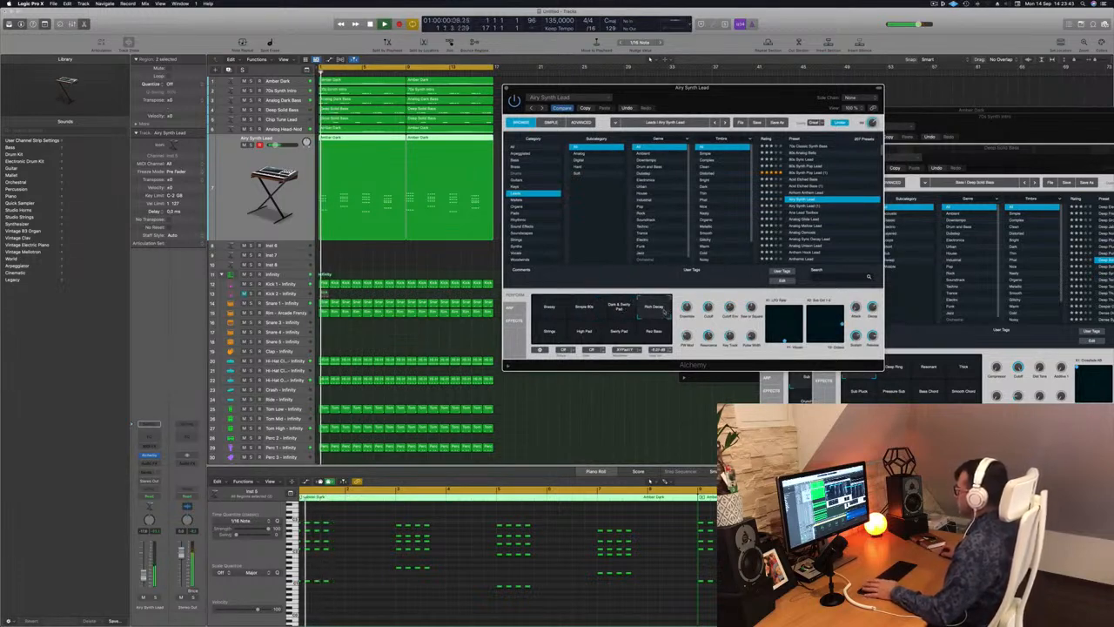
pyautogui.click(554, 334)
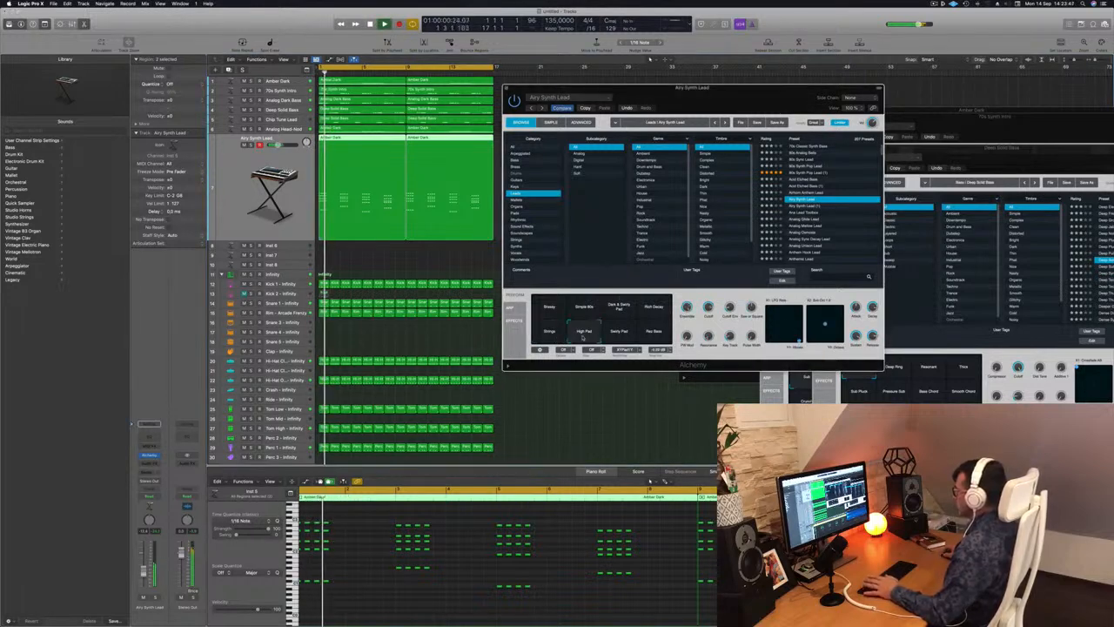
pyautogui.click(550, 308)
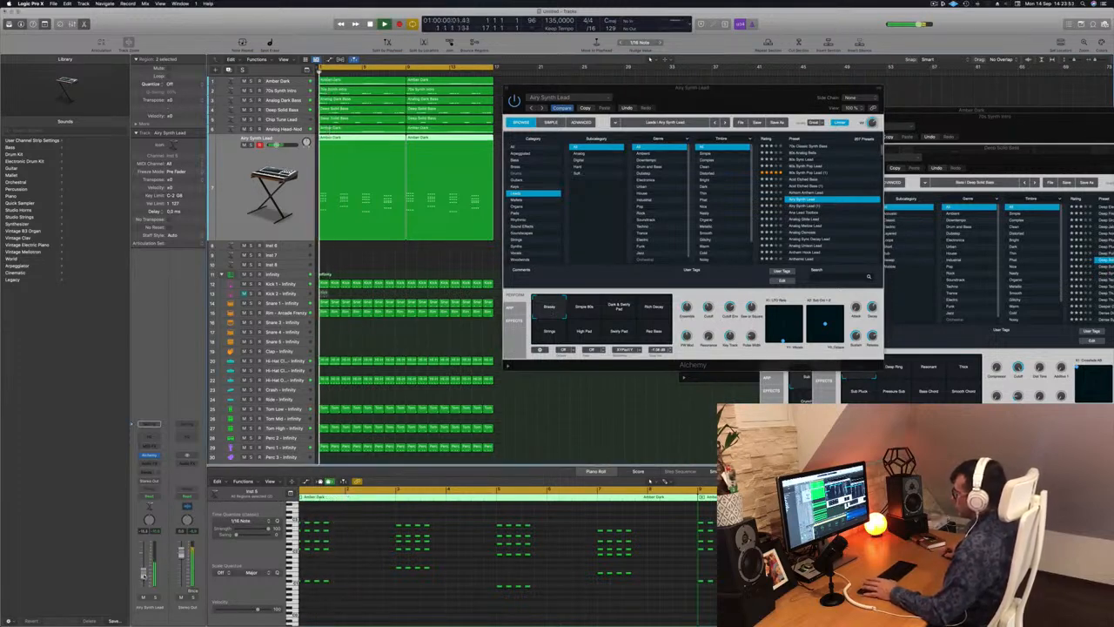
# Duplicate the stabs in the first chord-stab region so each chord is struck six times.
pyautogui.scroll(3, 350, 566)
pyautogui.hscroll(-2, 377, 563)
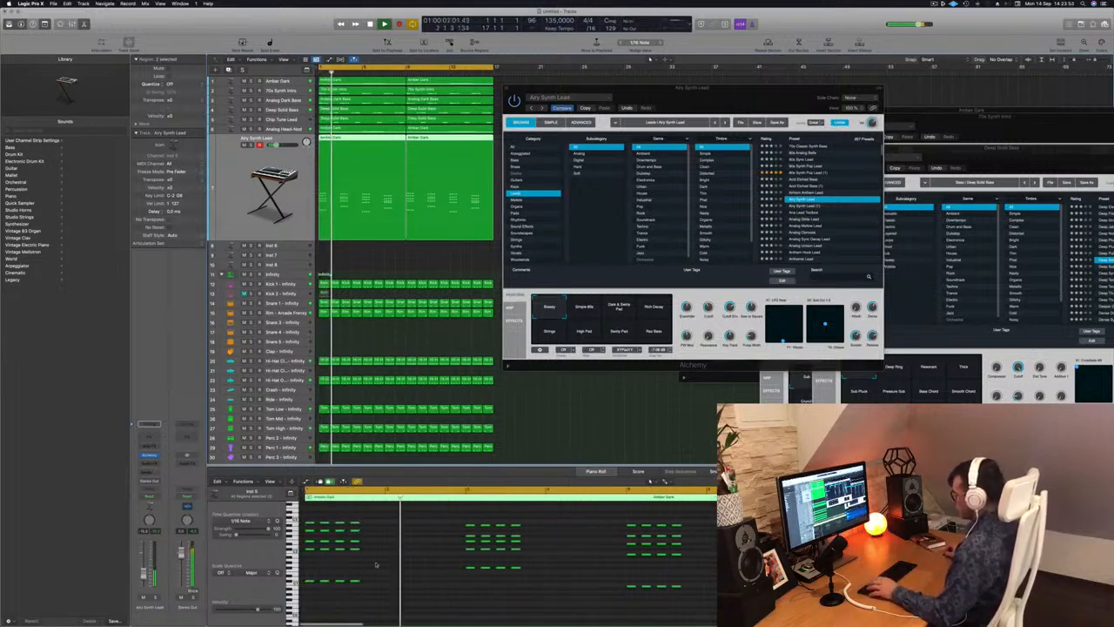
pyautogui.press('space')
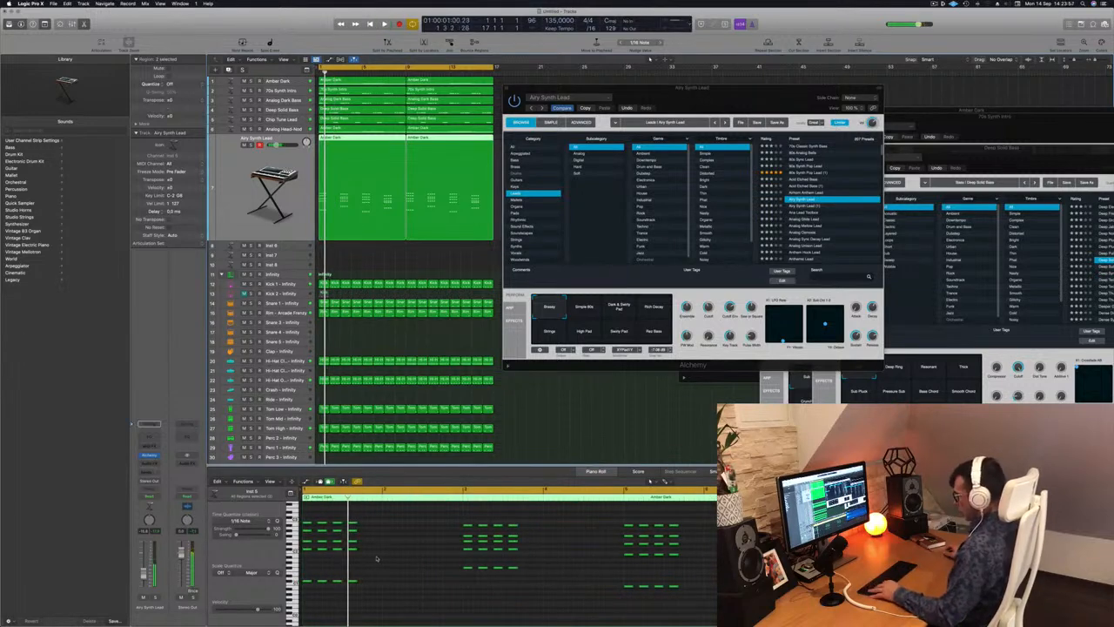
pyautogui.press('super+a')
pyautogui.click(367, 254)
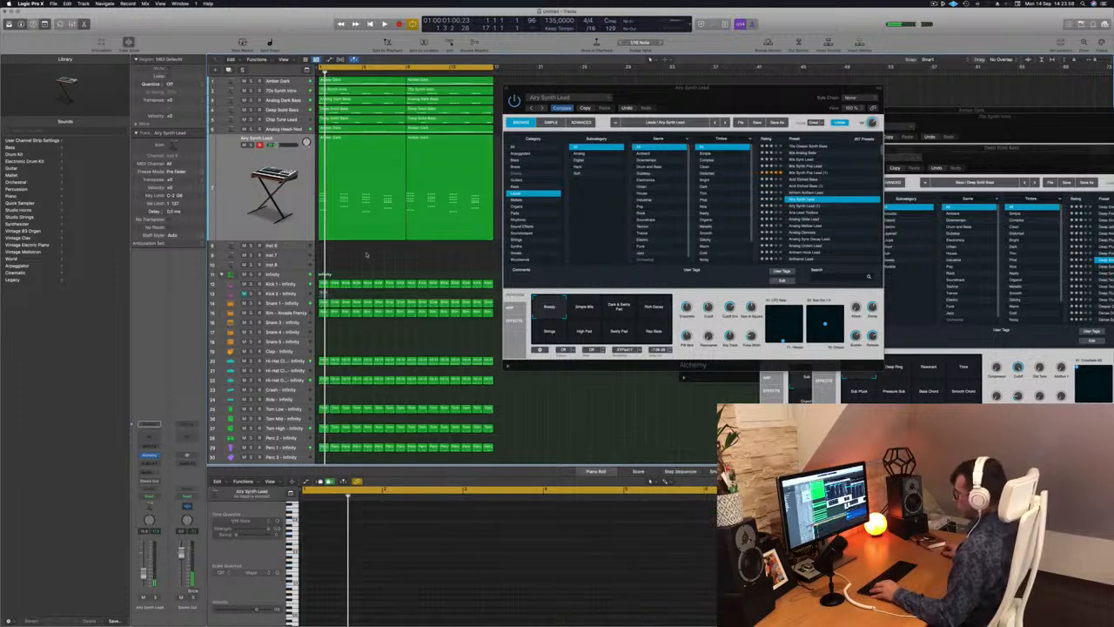
pyautogui.click(369, 146)
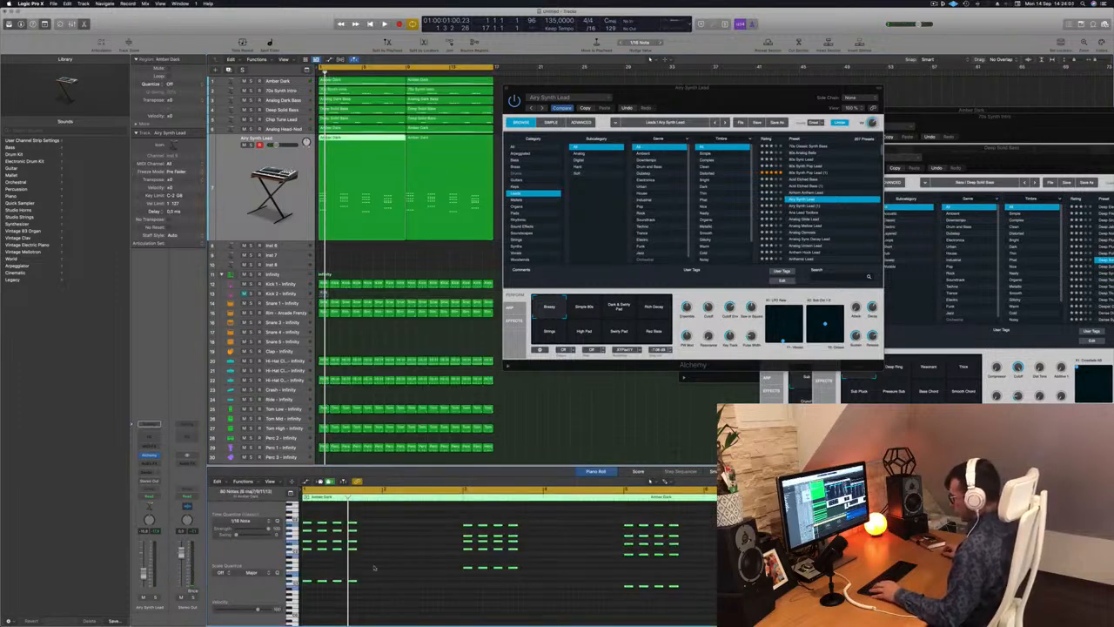
pyautogui.moveTo(306, 525); pyautogui.dragTo(340, 528)
pyautogui.click(331, 510)
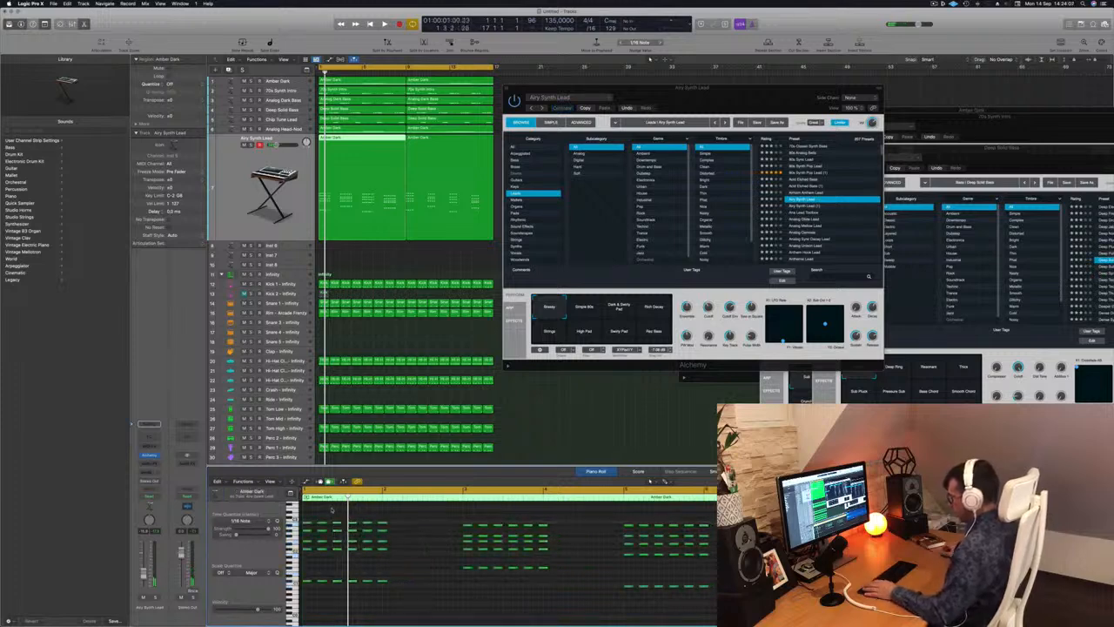
# Play the first chord-stab region and delete the last stab of each chord, leaving five strikes per chord.
pyautogui.press('space')
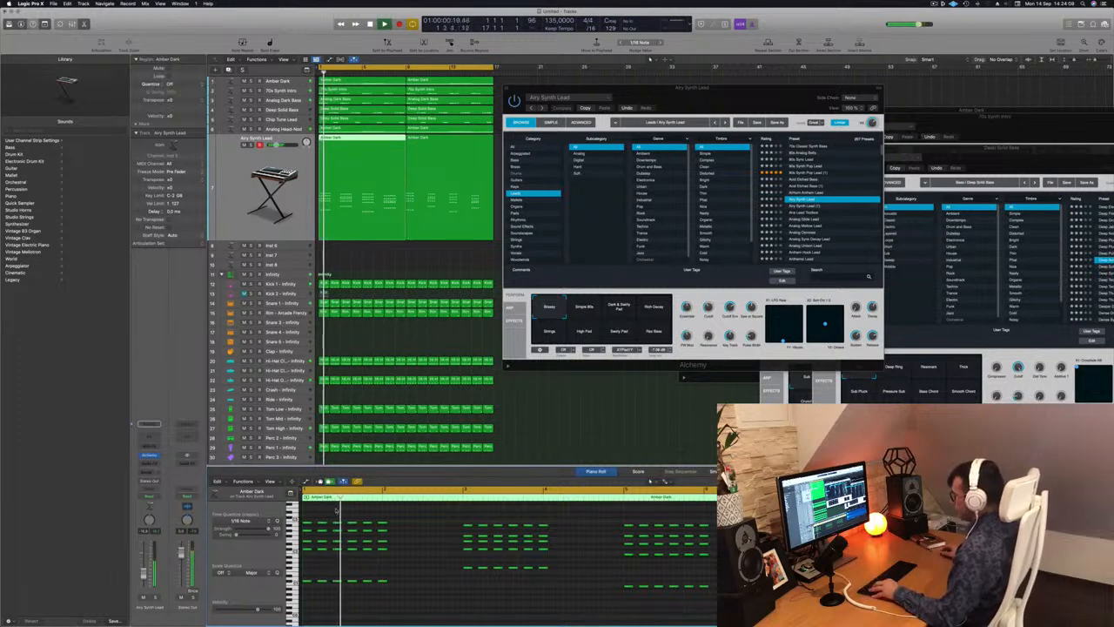
pyautogui.press('super+Left')
pyautogui.press('space')
pyautogui.press('space')
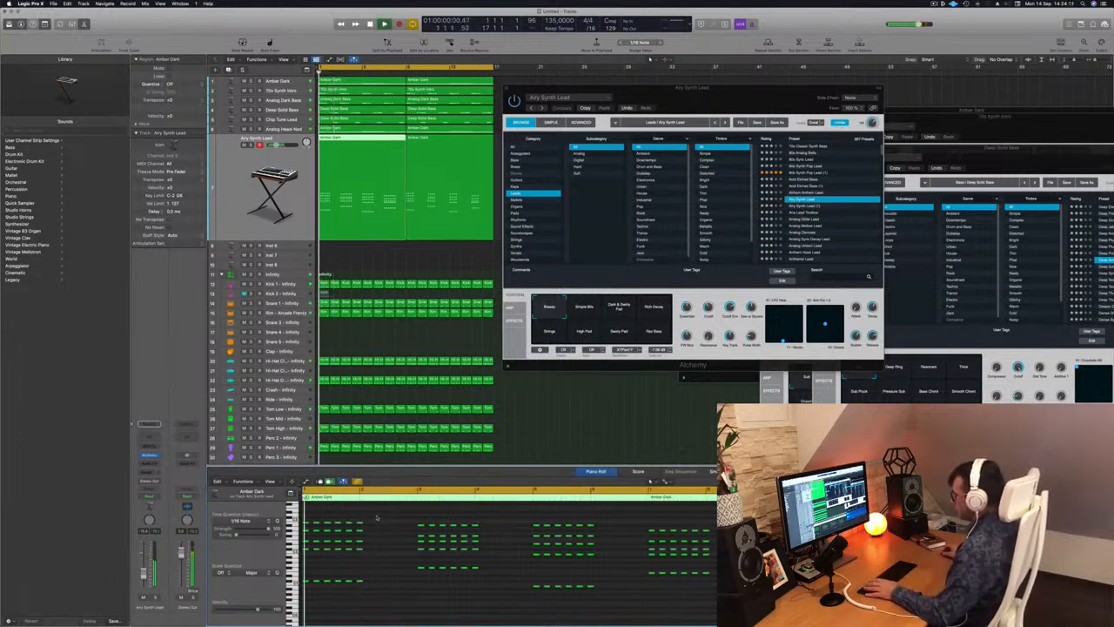
pyautogui.moveTo(377, 517); pyautogui.dragTo(358, 590)
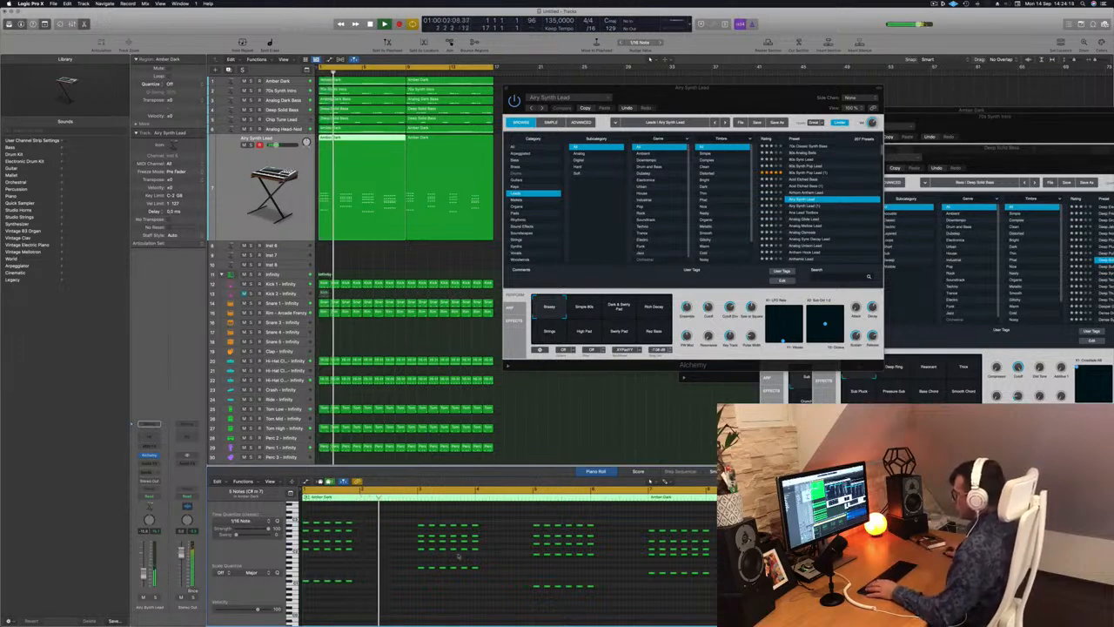
pyautogui.moveTo(498, 520); pyautogui.dragTo(474, 582)
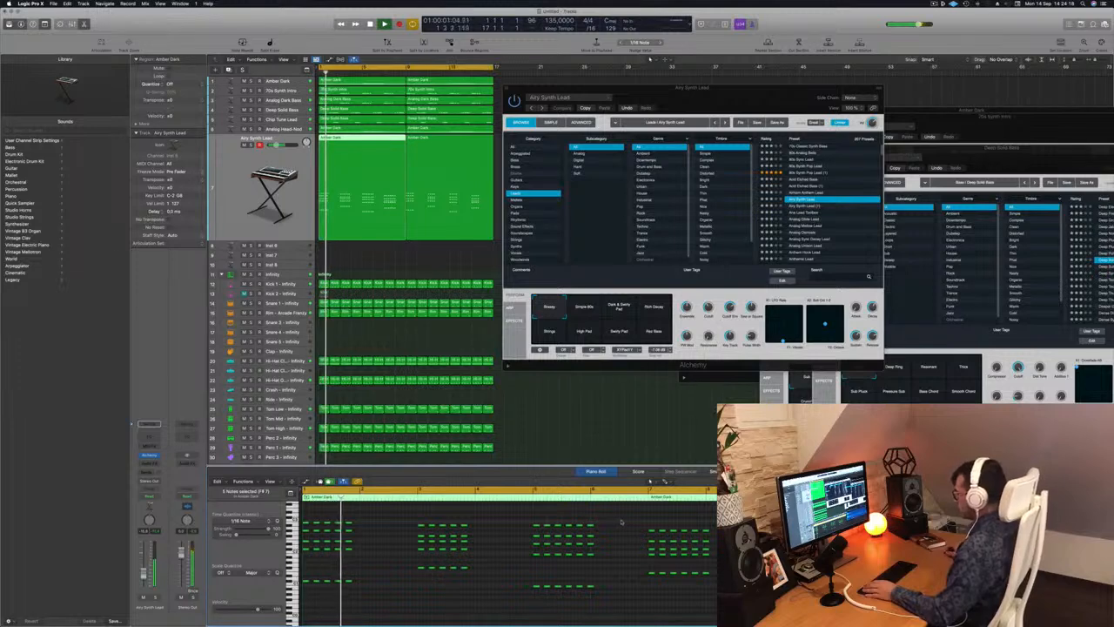
pyautogui.moveTo(620, 518); pyautogui.dragTo(591, 594)
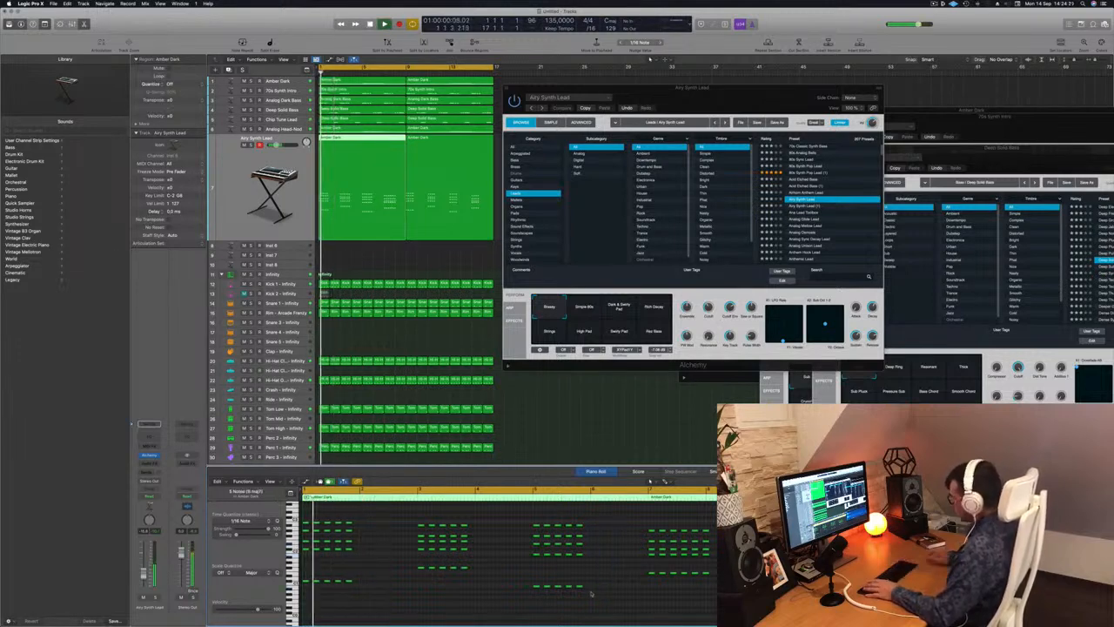
pyautogui.moveTo(713, 558); pyautogui.dragTo(703, 590)
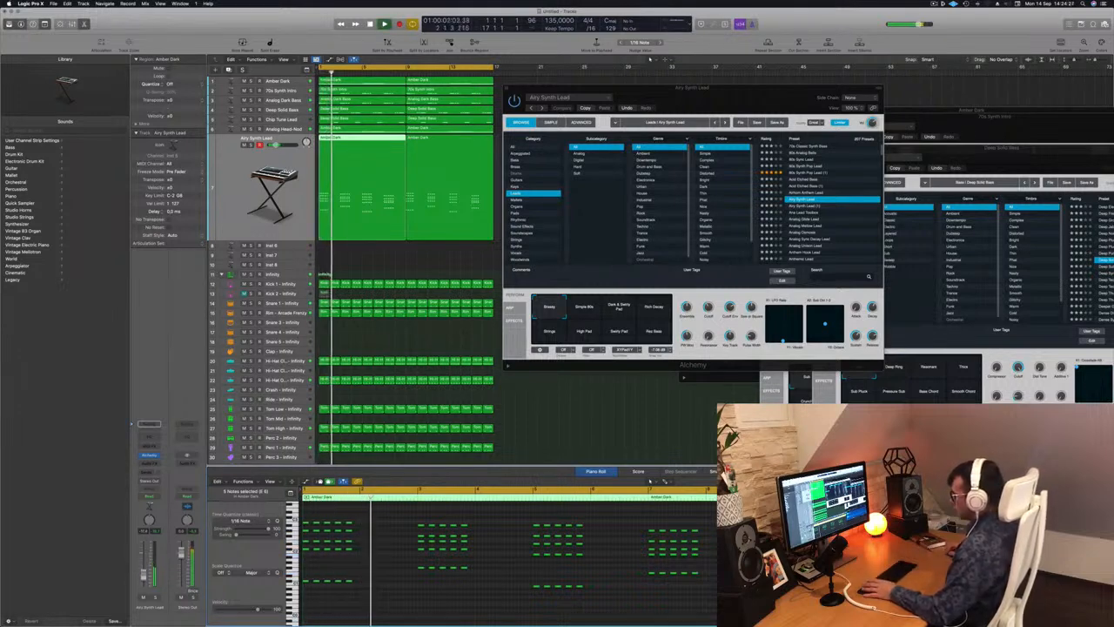
# Audition the Ana Lead Toolbox and Analog Mellow Lead presets on the chord-stab track during playback.
pyautogui.moveTo(742, 96); pyautogui.dragTo(617, 107)
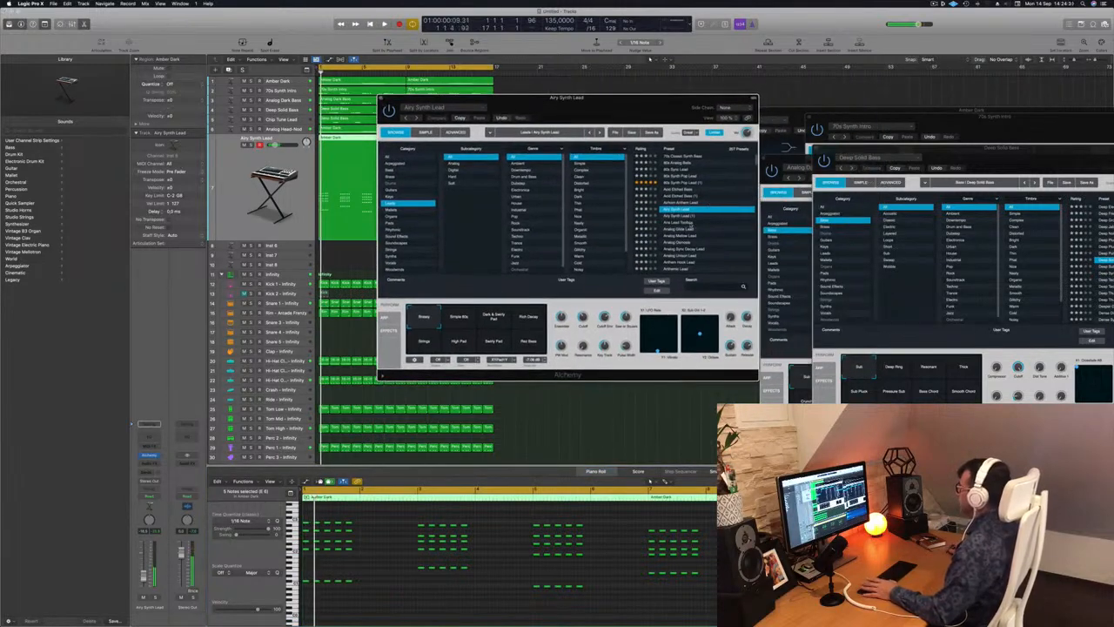
pyautogui.click(684, 224)
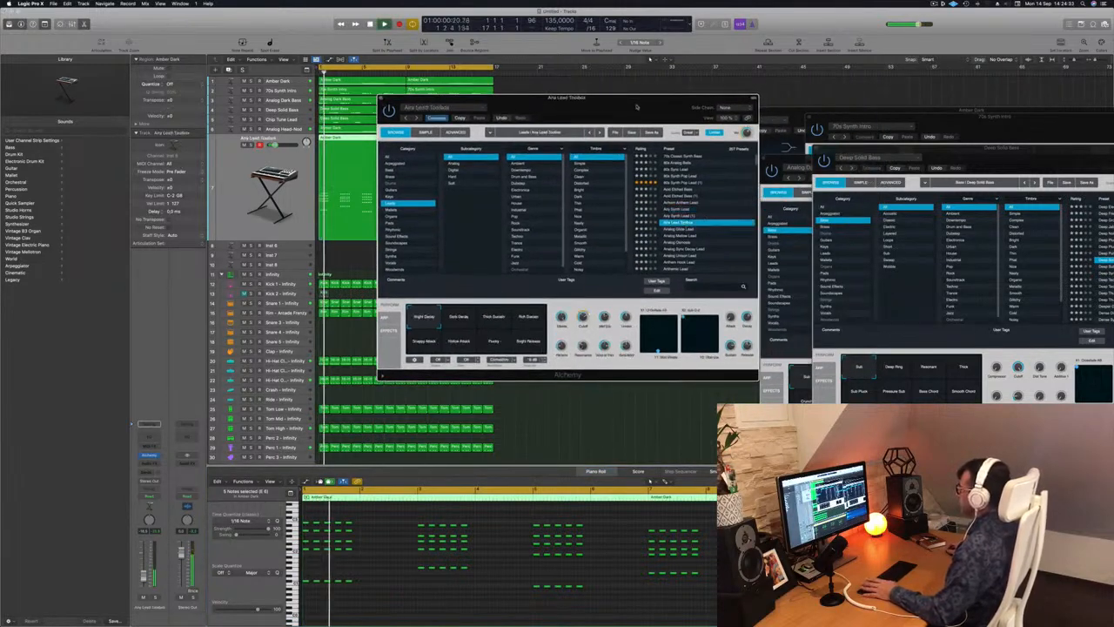
pyautogui.moveTo(637, 106); pyautogui.dragTo(695, 57)
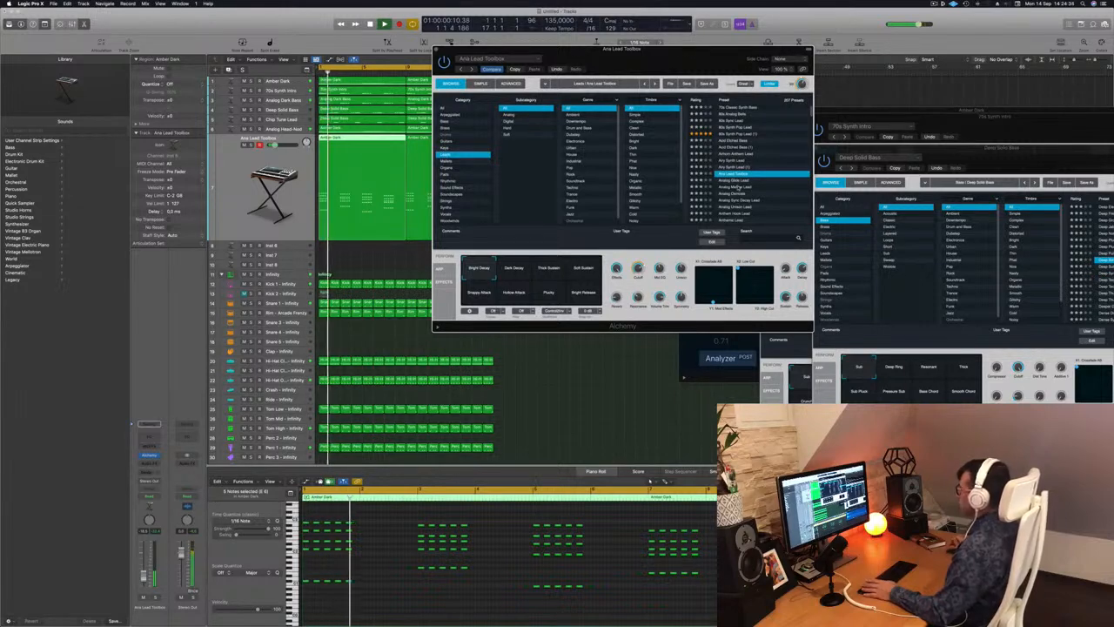
pyautogui.click(736, 187)
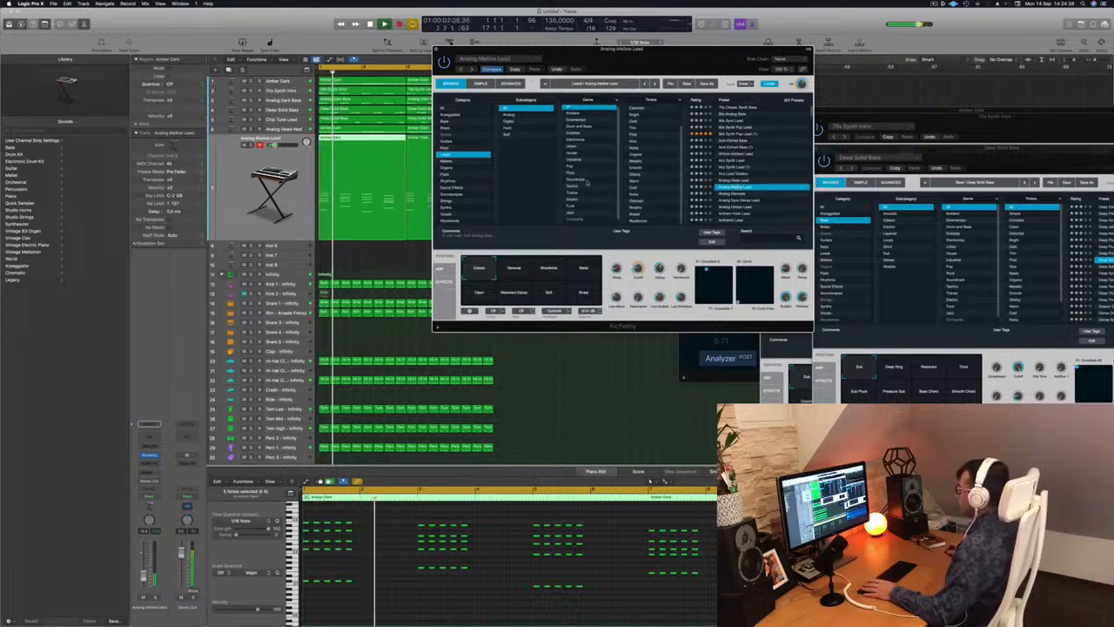
# Browse further down the lead presets and audition Analog Sync Decay Lead and Bad Order on the stabs.
pyautogui.scroll(-1, 590, 181)
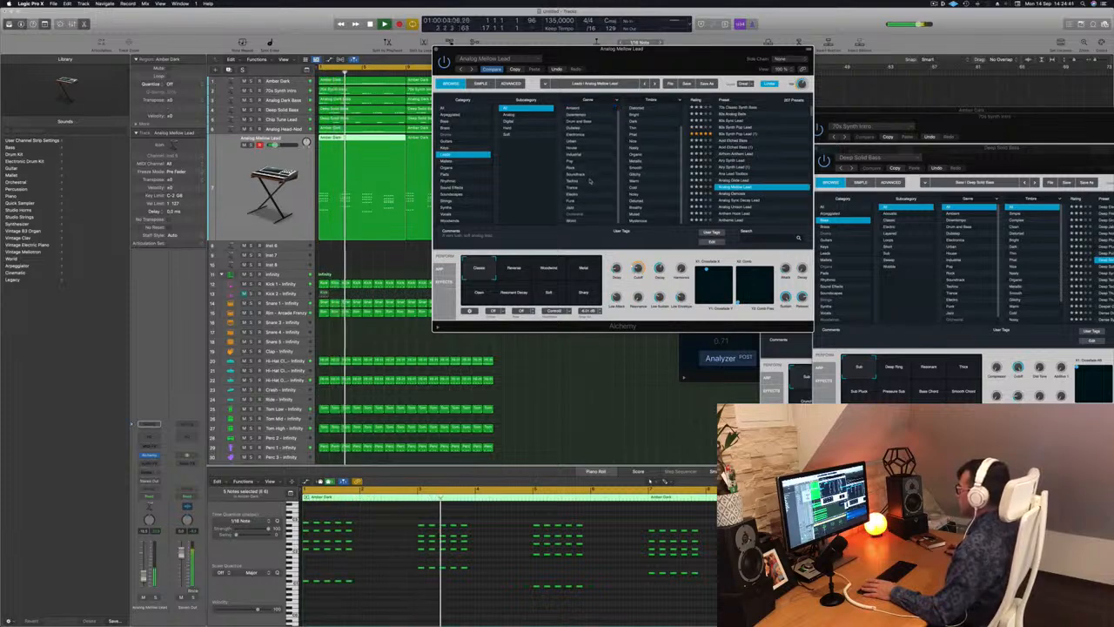
pyautogui.scroll(3, 661, 174)
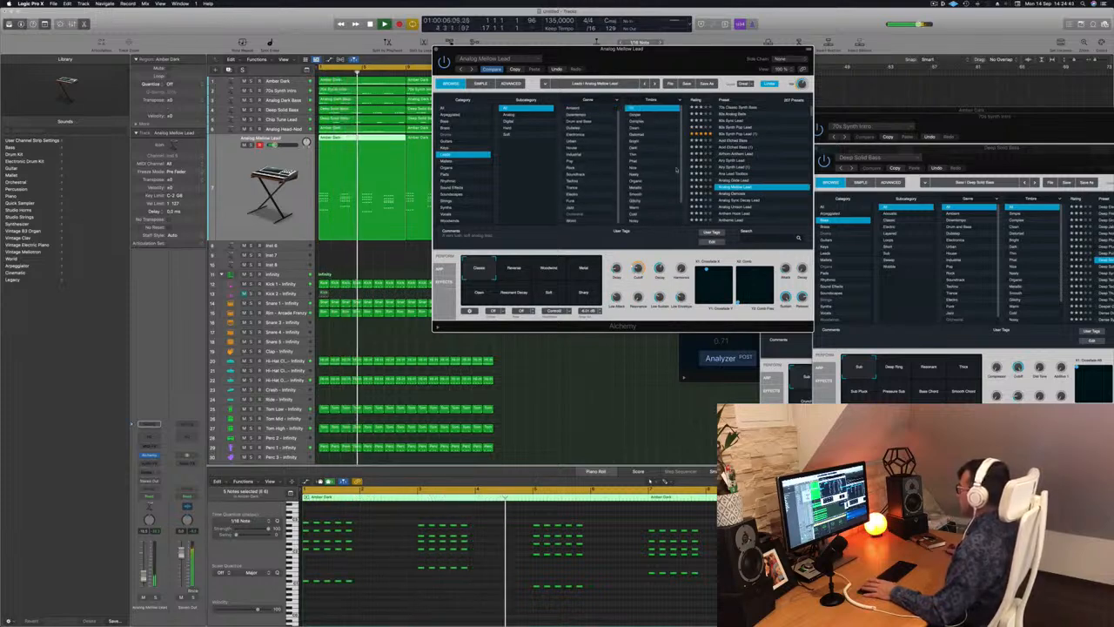
pyautogui.scroll(-3, 735, 174)
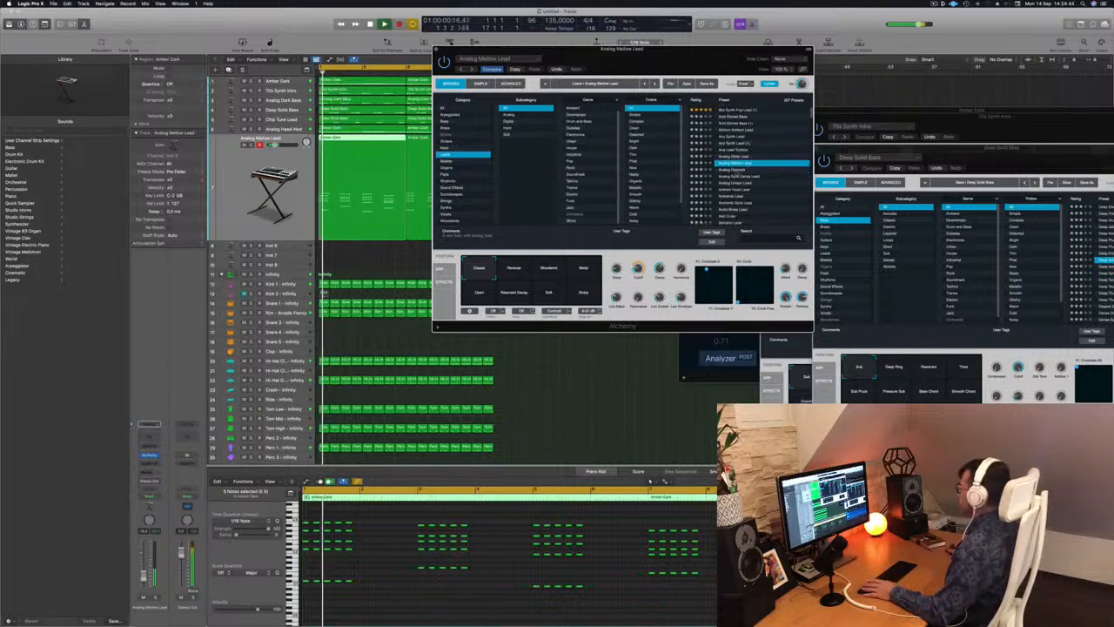
pyautogui.click(734, 177)
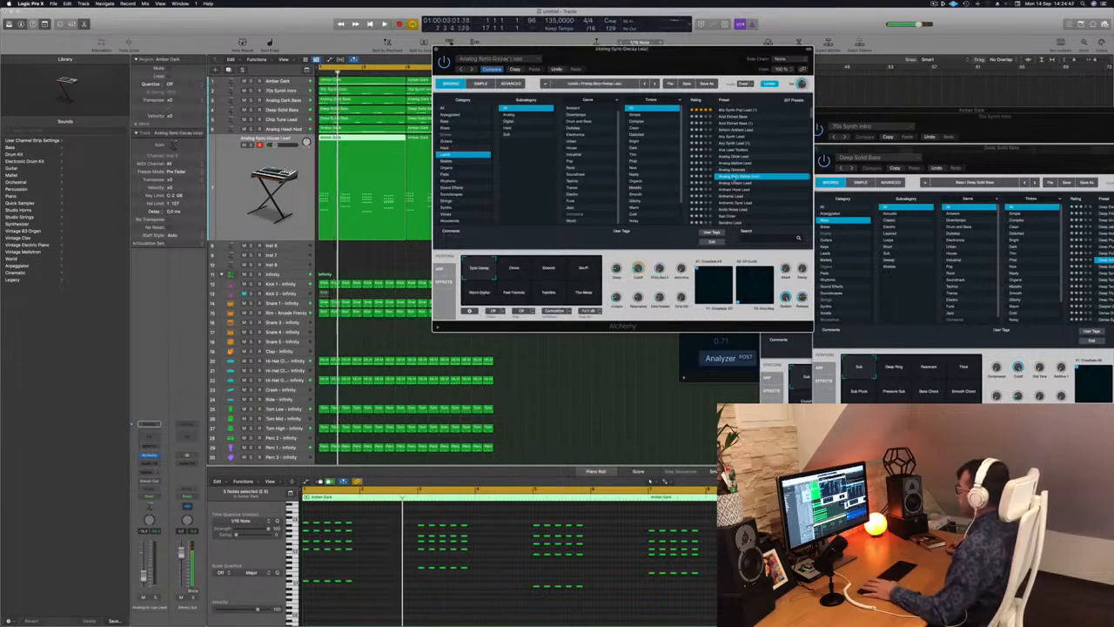
pyautogui.scroll(-4, 757, 176)
pyautogui.click(739, 166)
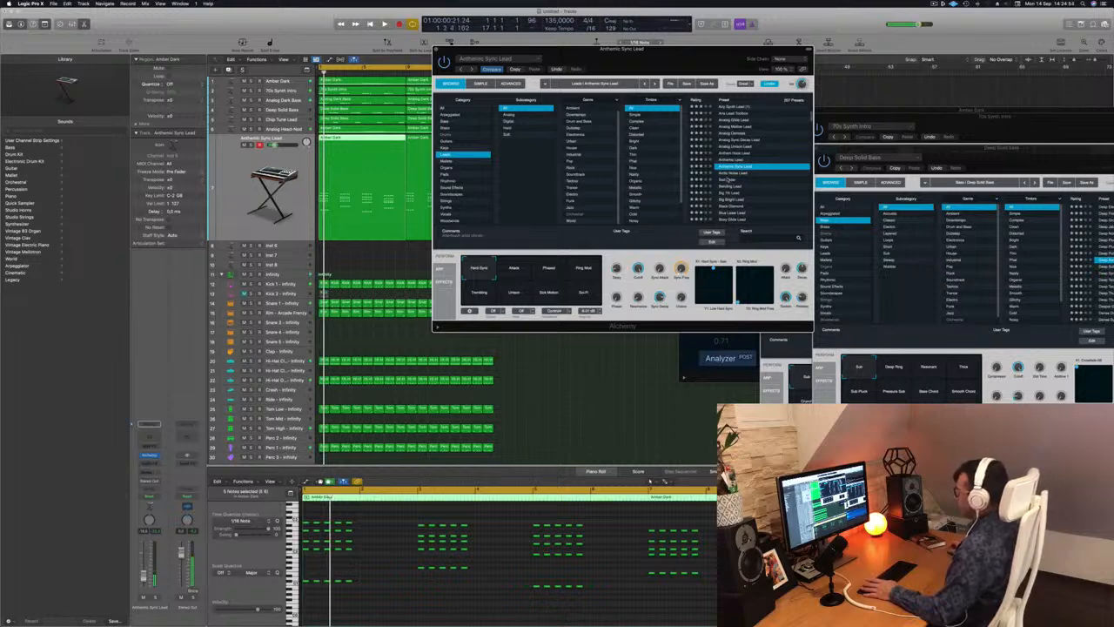
# Filter the Alchemy presets to the Keys category and audition 80s Bell Vox Layers on the stabs.
pyautogui.click(444, 148)
pyautogui.scroll(-5, 747, 130)
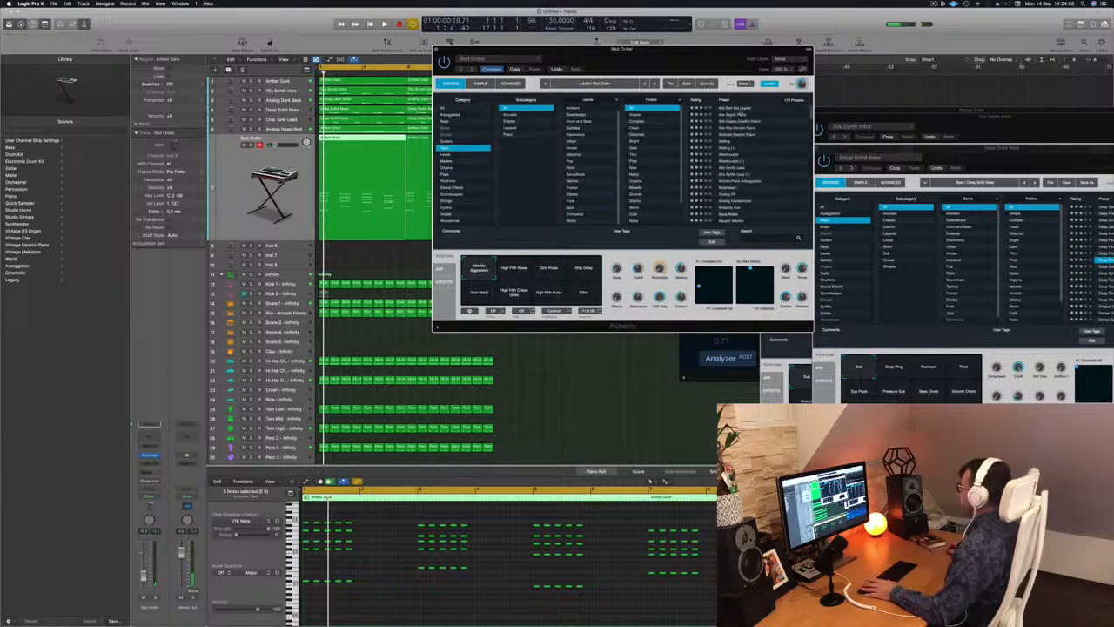
pyautogui.press('space')
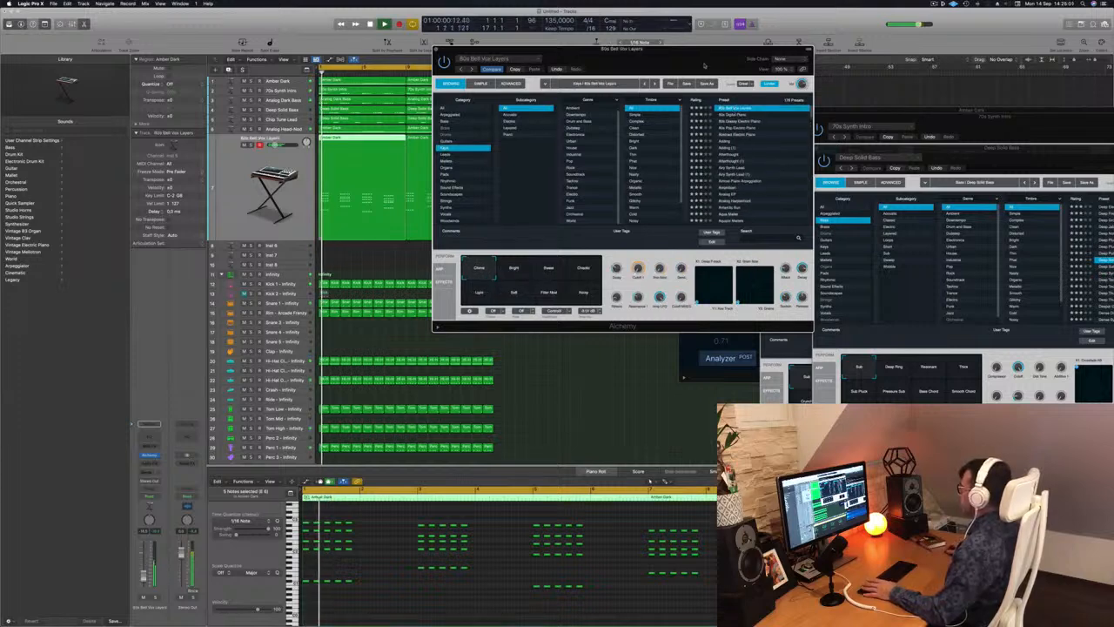
pyautogui.moveTo(704, 66); pyautogui.dragTo(745, 52)
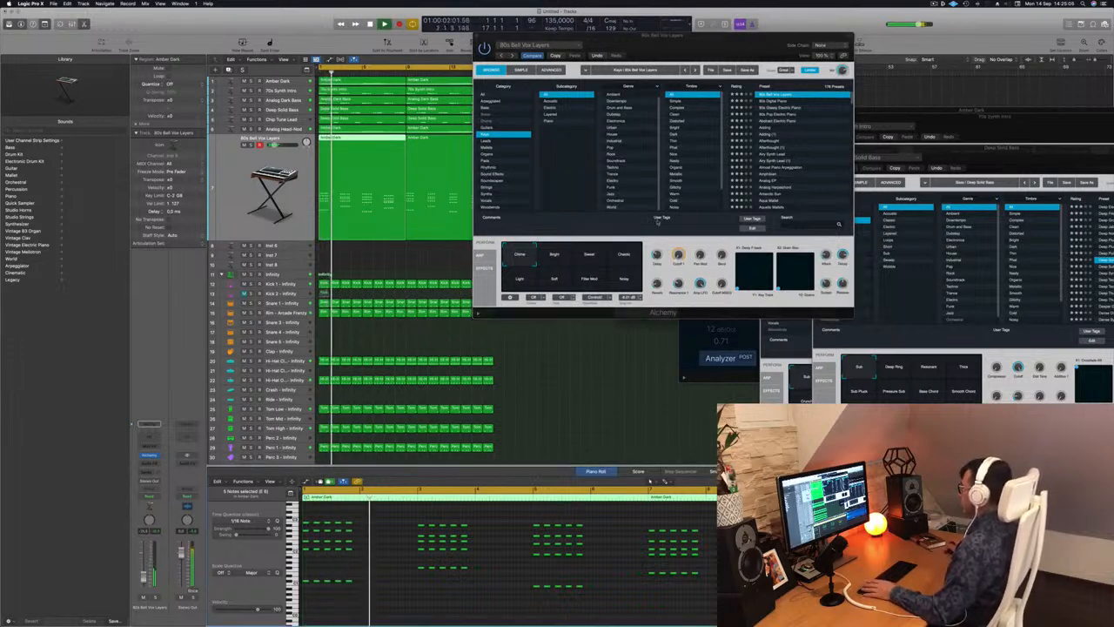
pyautogui.moveTo(700, 58); pyautogui.dragTo(649, 164)
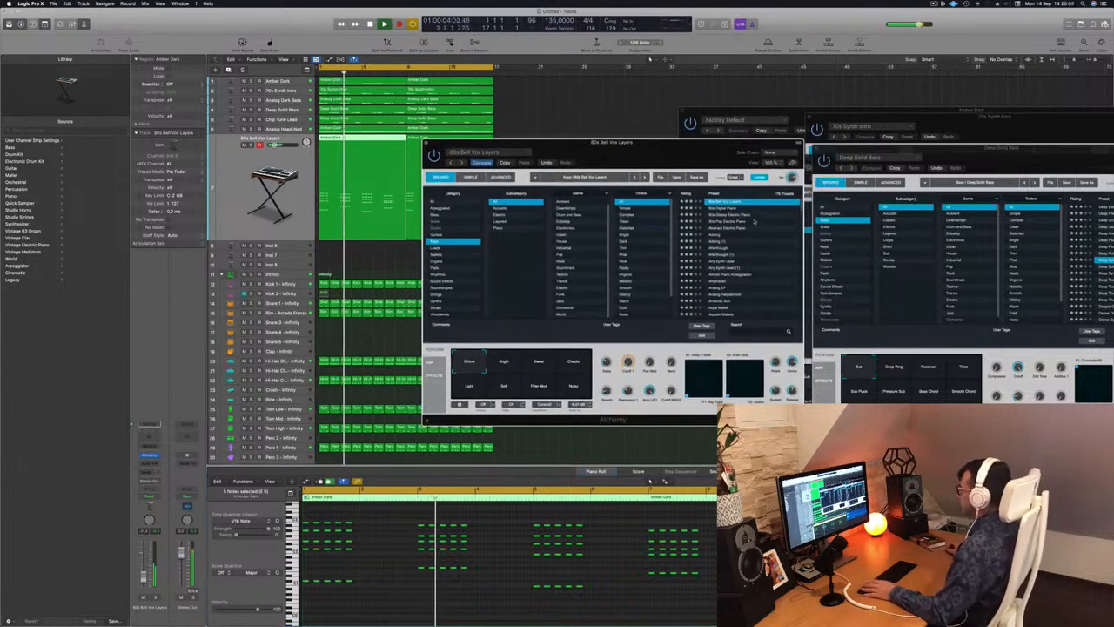
# Audition 80s Glassy Electric Piano, Abstract Electric Piano and Adding, and load Airy Synth Lead from the Keys presets.
pyautogui.click(734, 214)
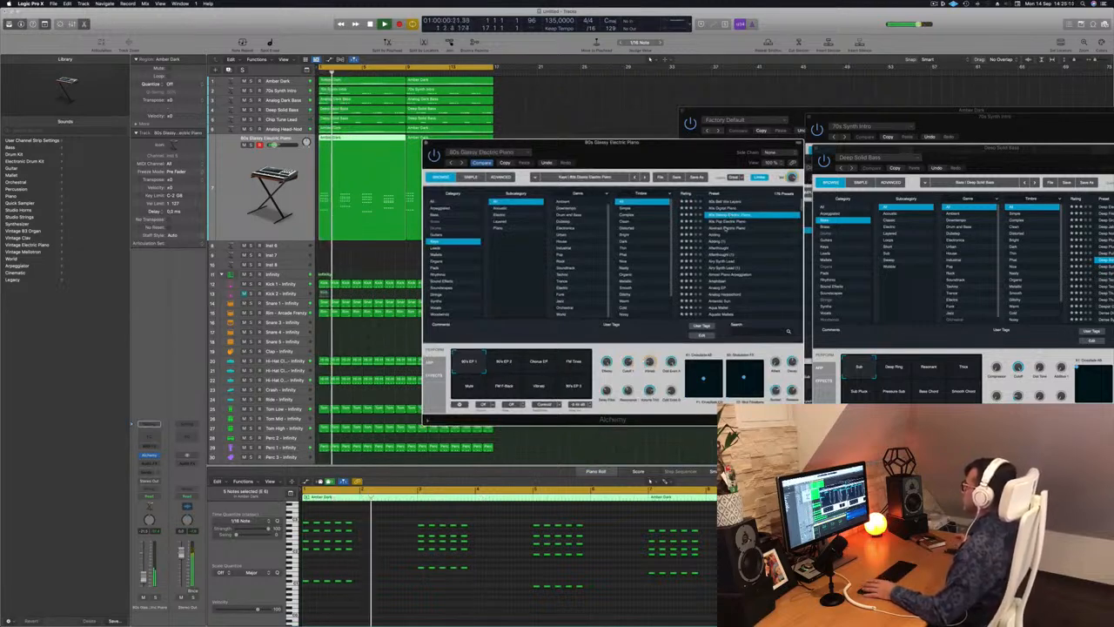
pyautogui.click(727, 228)
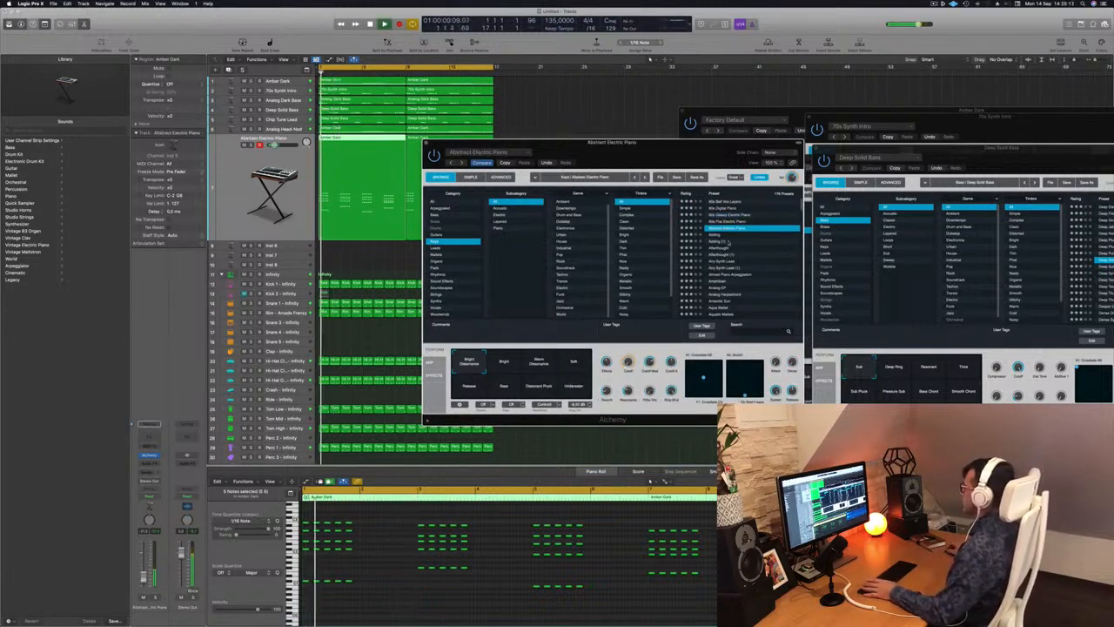
pyautogui.click(716, 241)
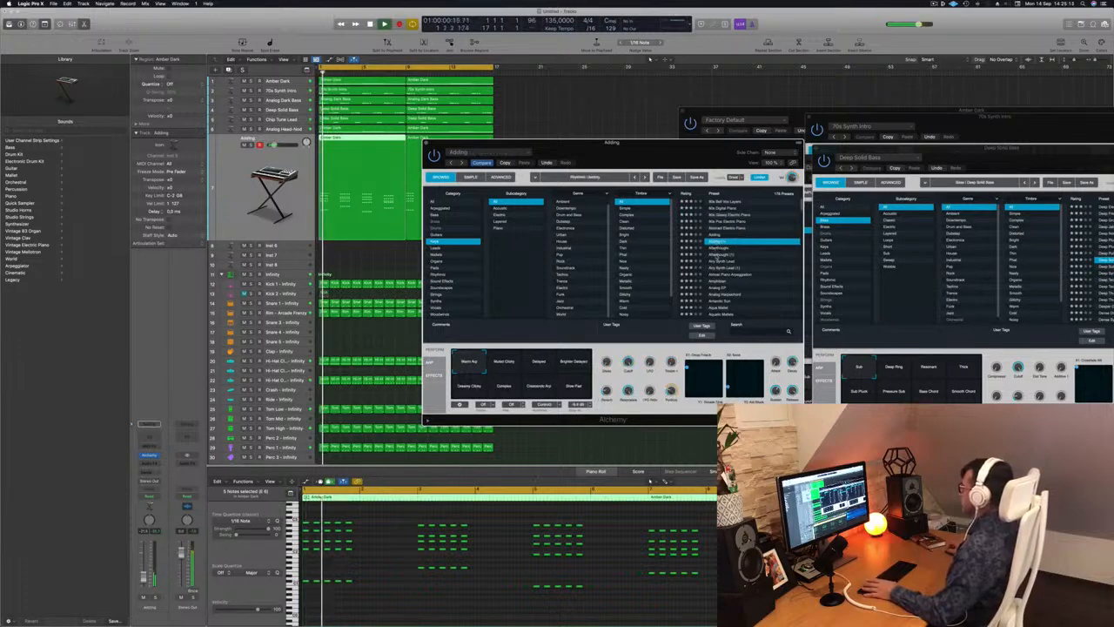
pyautogui.click(719, 261)
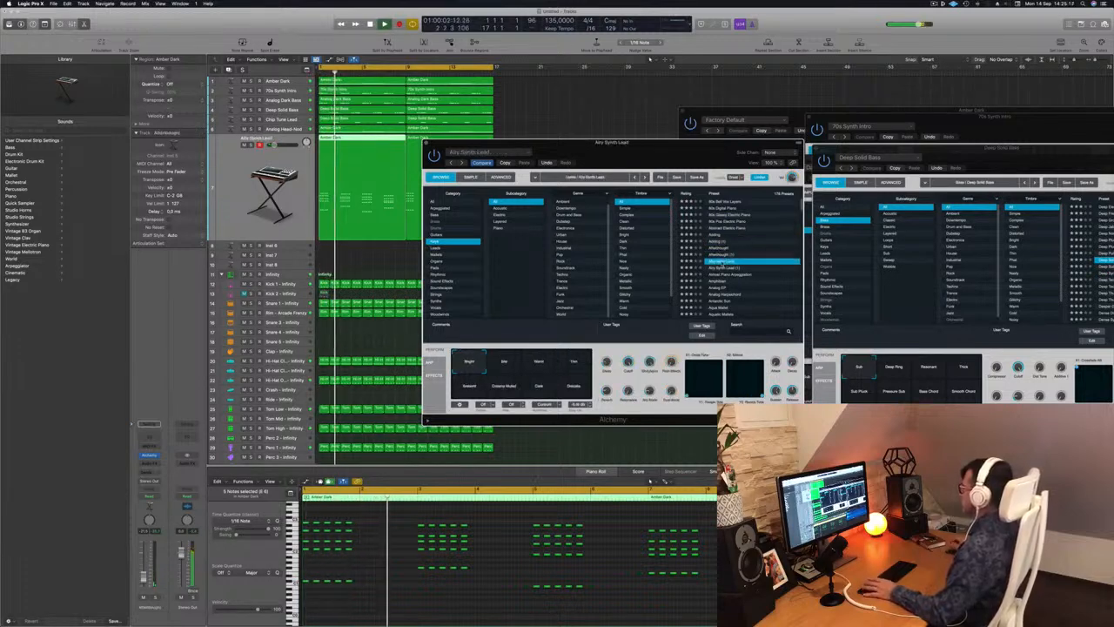
# Audition the Dark & Swirly Pad and neighbouring performance variations of Airy Synth Lead, ending on the first variation.
pyautogui.moveTo(646, 134); pyautogui.dragTo(702, 95)
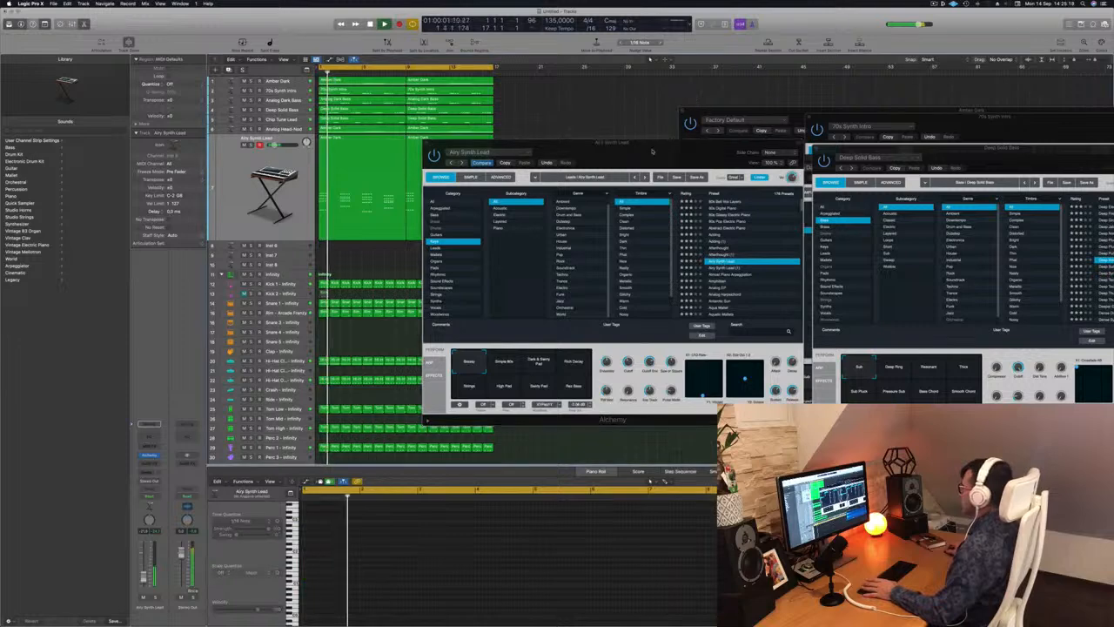
pyautogui.moveTo(642, 142); pyautogui.dragTo(707, 60)
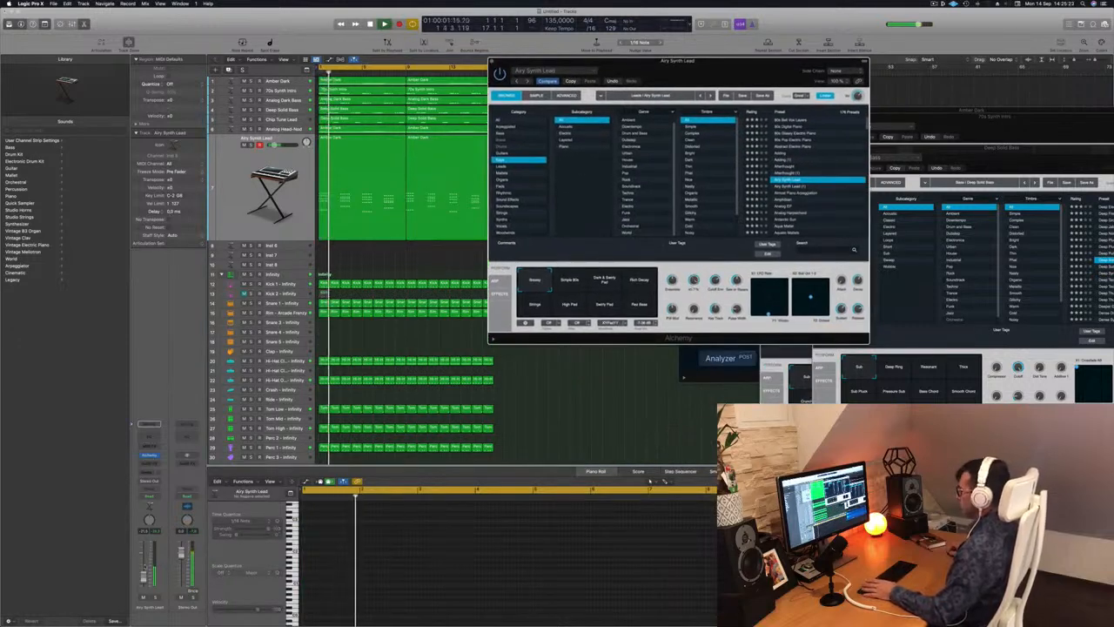
pyautogui.click(600, 283)
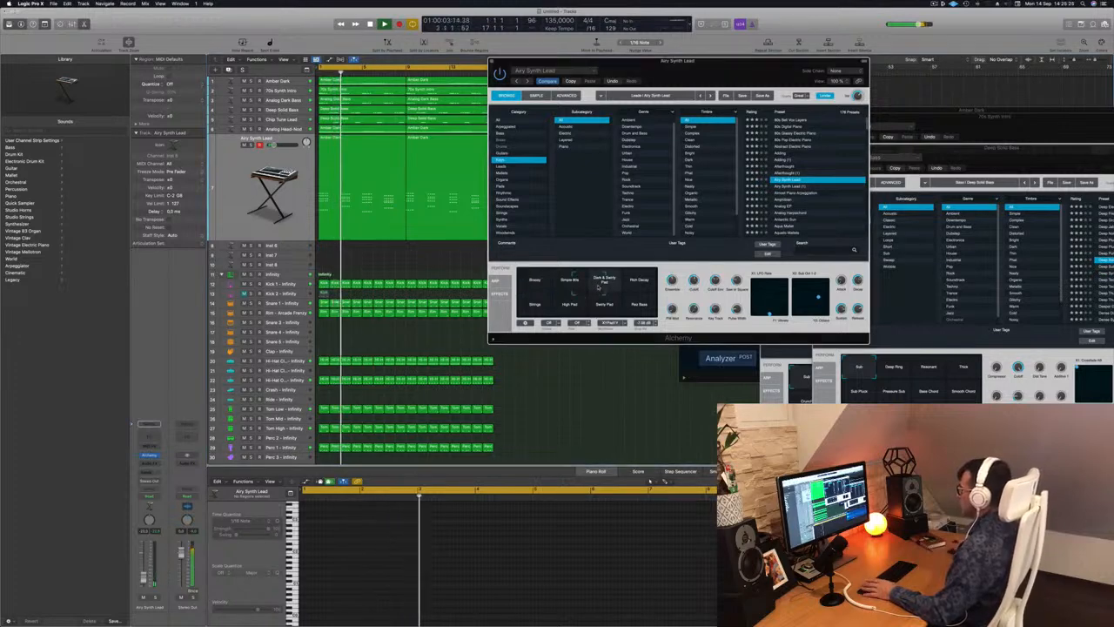
pyautogui.click(569, 281)
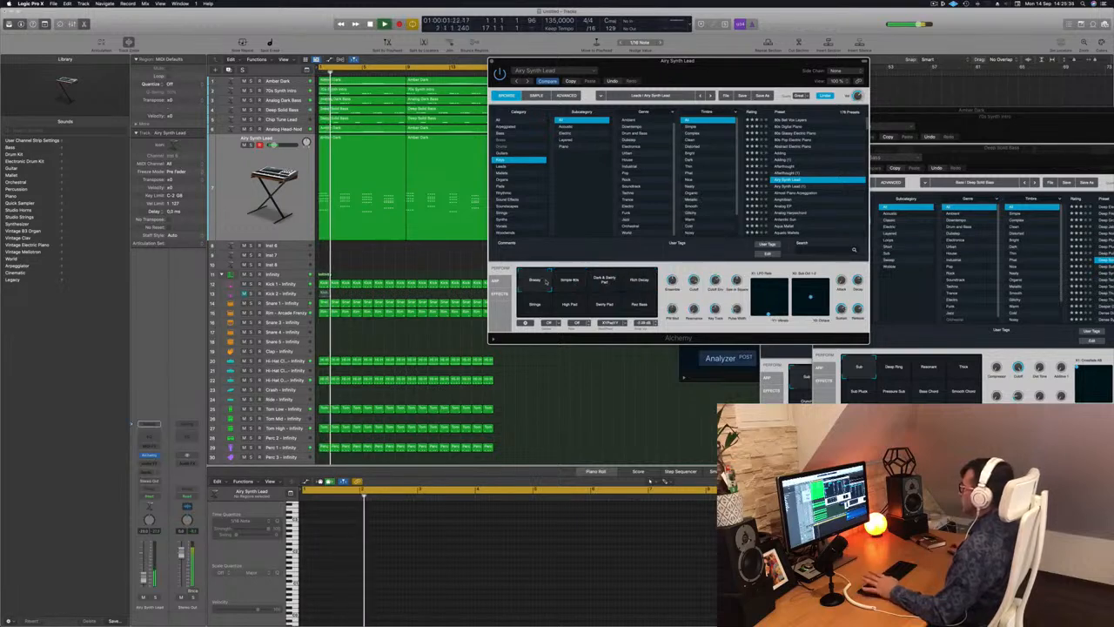
pyautogui.scroll(-2, 827, 191)
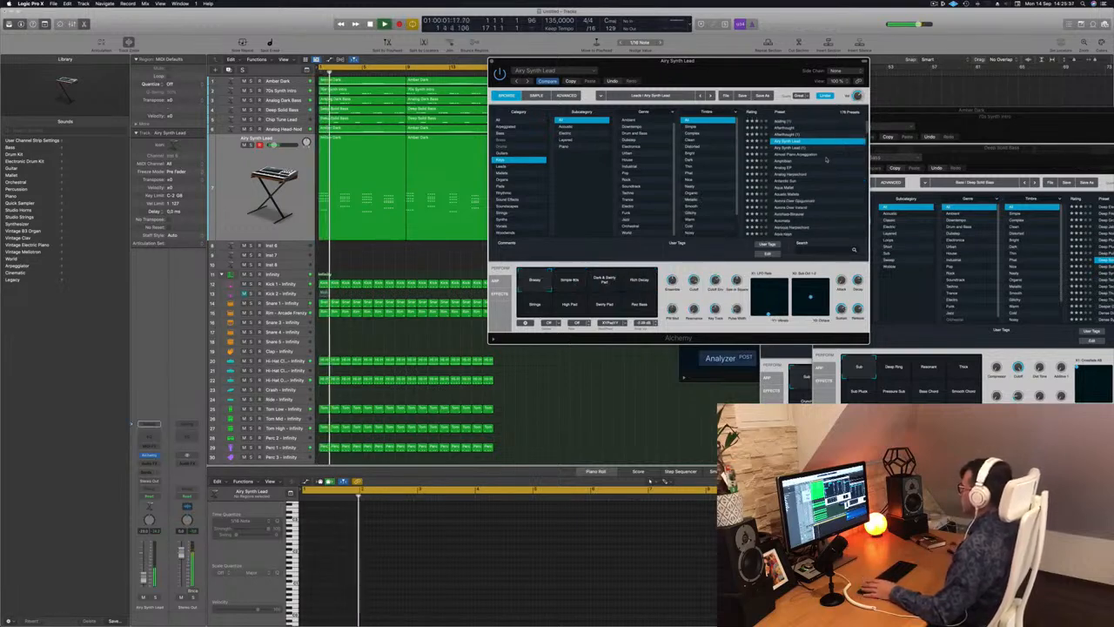
pyautogui.moveTo(724, 73); pyautogui.dragTo(739, 74)
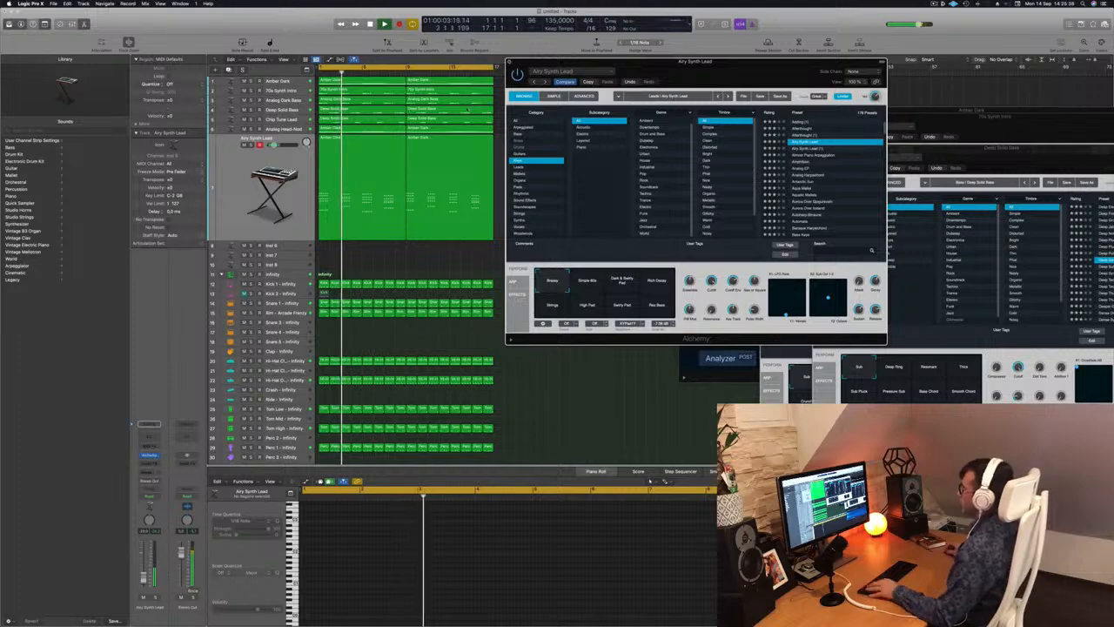
# Close the Alchemy window and place the Musical Typing keyboard clear of the track regions.
pyautogui.click(507, 62)
pyautogui.click(240, 188)
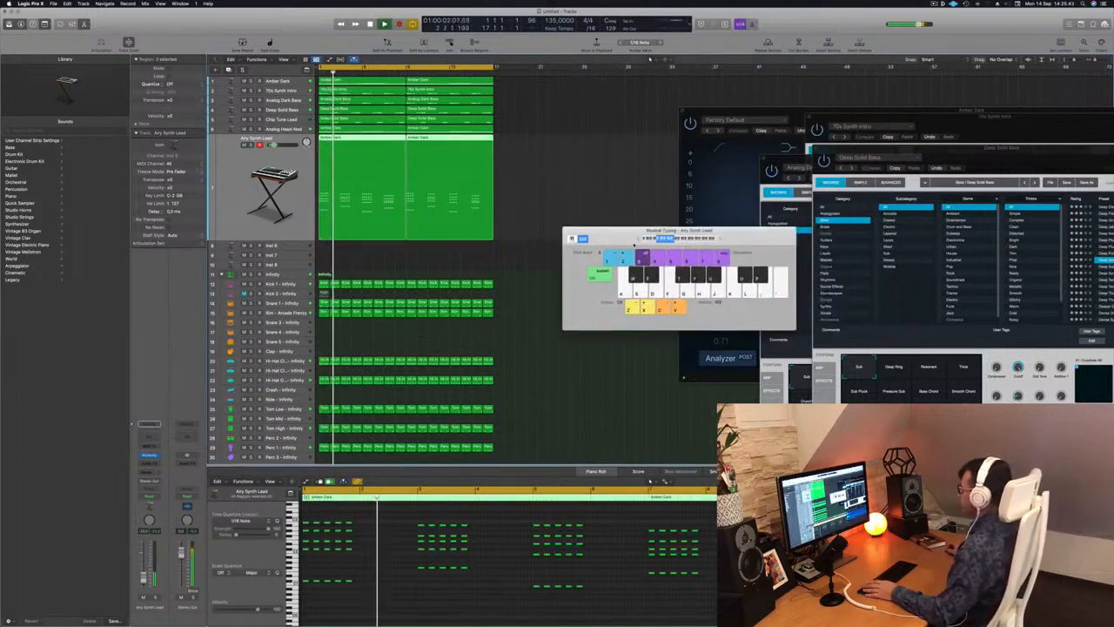
pyautogui.moveTo(759, 246); pyautogui.dragTo(978, 304)
pyautogui.click(501, 264)
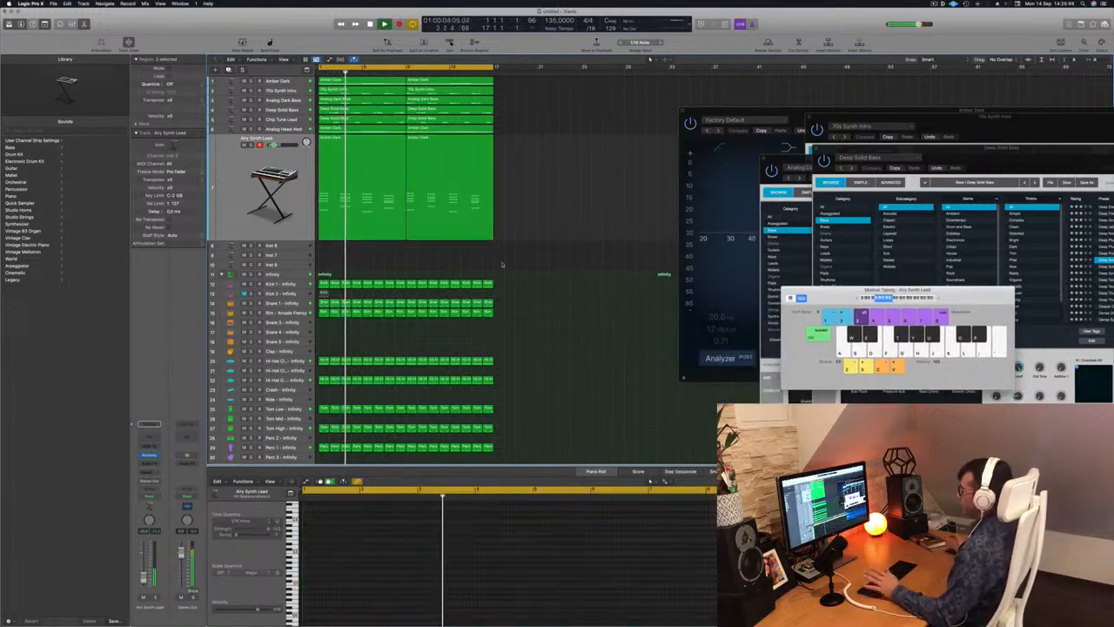
pyautogui.scroll(2, 582, 210)
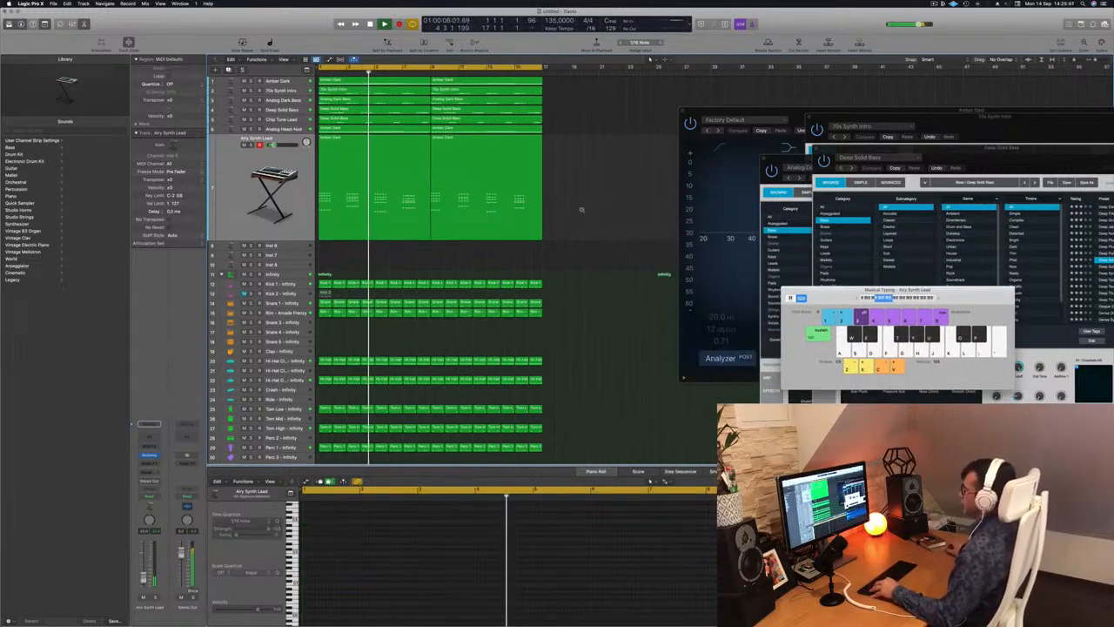
pyautogui.scroll(-2, 582, 210)
pyautogui.scroll(-1, 577, 210)
pyautogui.scroll(2, 571, 209)
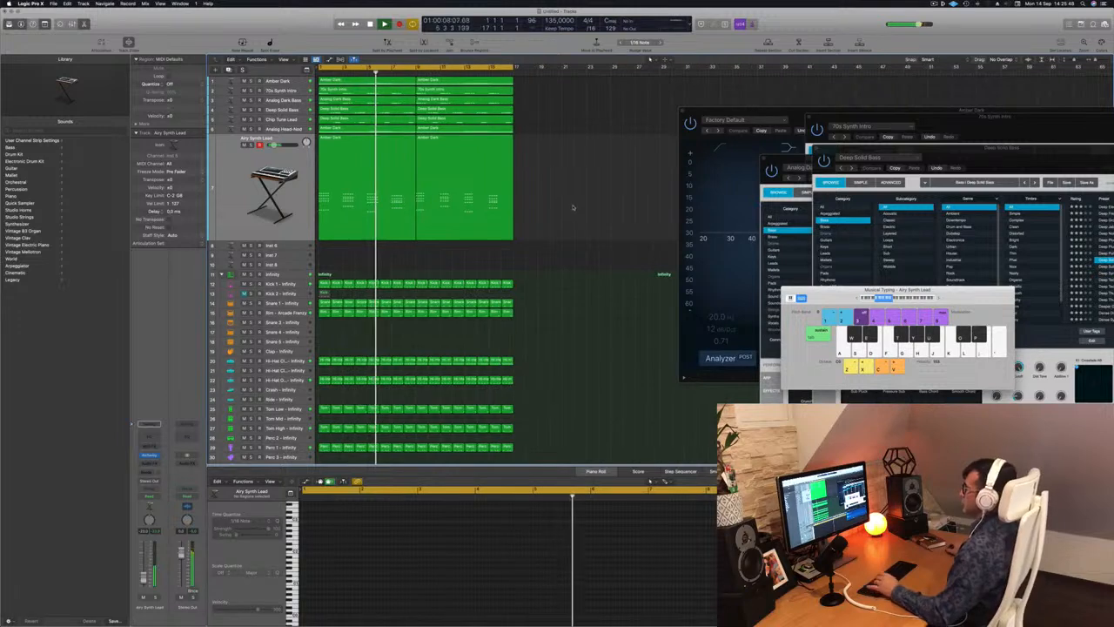
# Duplicate the Airy Synth Lead track as an empty track with the same instrument, and open the new track's Alchemy.
pyautogui.click(244, 186)
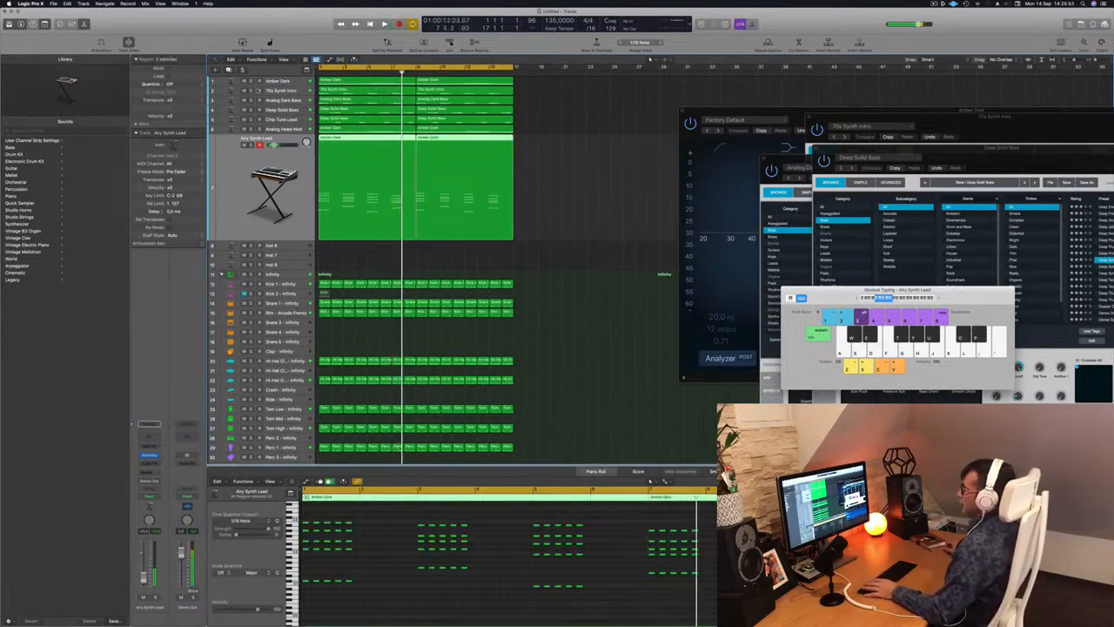
pyautogui.press('super+d')
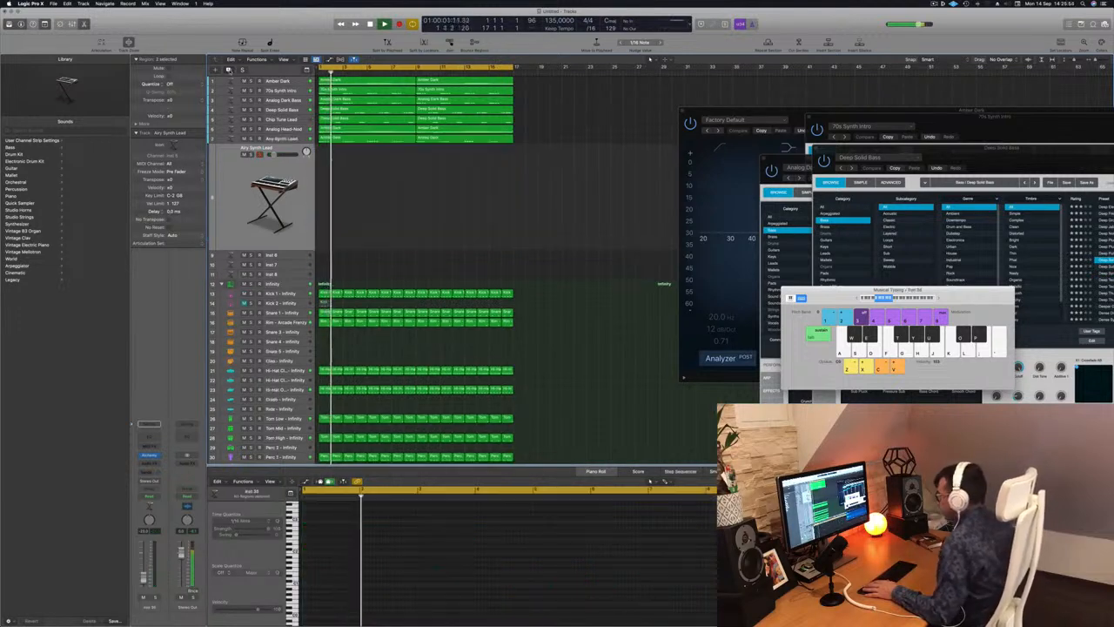
pyautogui.click(390, 138)
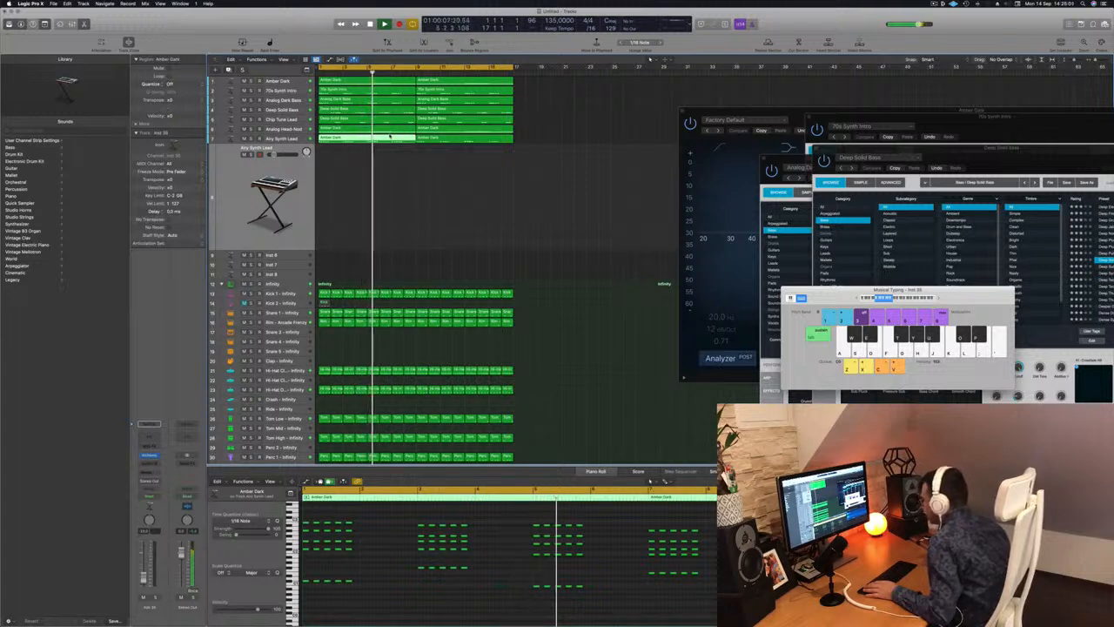
pyautogui.click(427, 194)
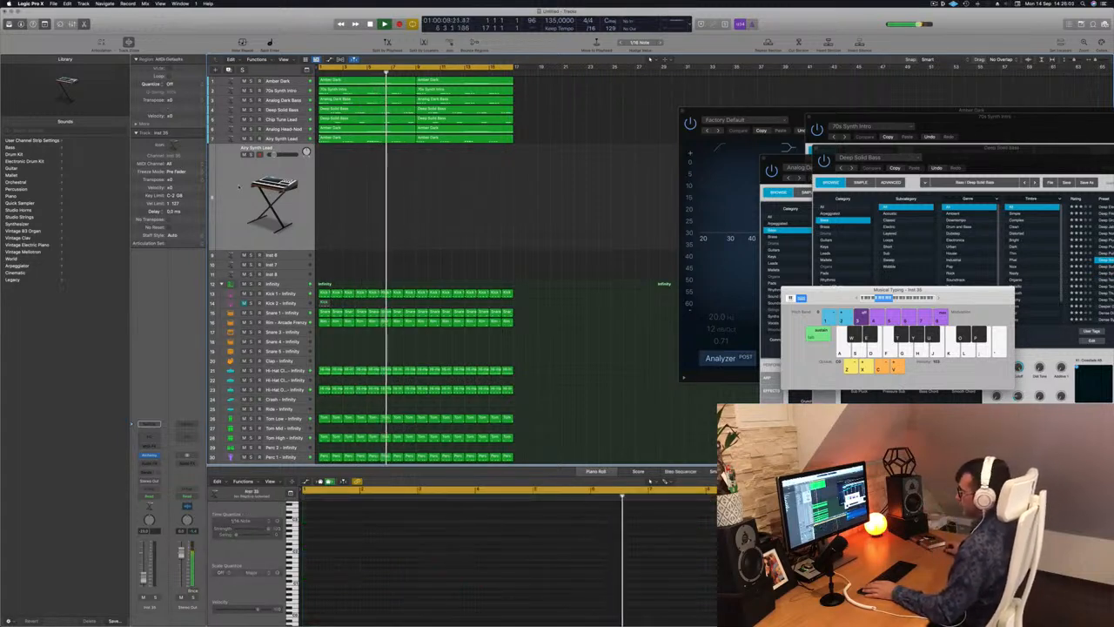
pyautogui.click(149, 455)
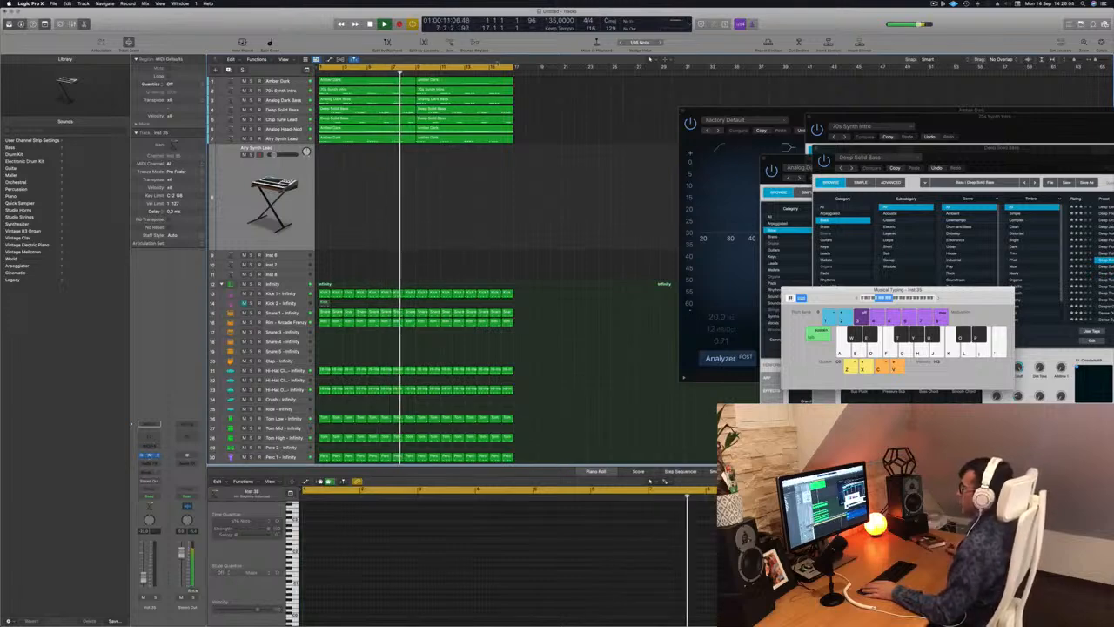
pyautogui.moveTo(609, 92); pyautogui.dragTo(809, 110)
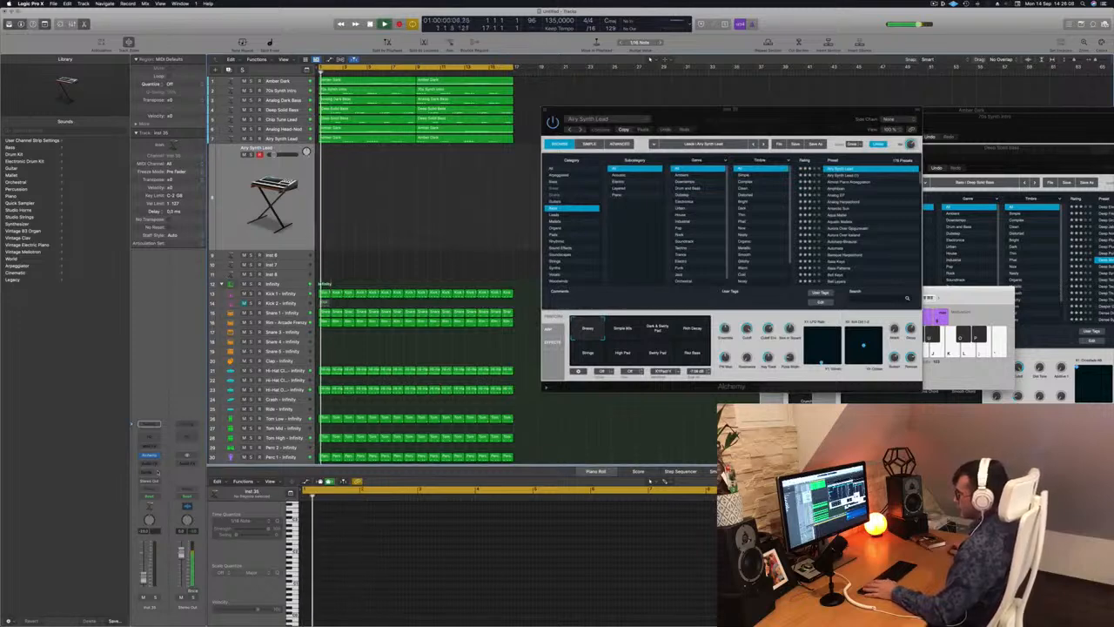
# Add a send to Bus 3 on the duplicated Airy Synth Lead track.
pyautogui.click(148, 472)
pyautogui.moveTo(157, 482)
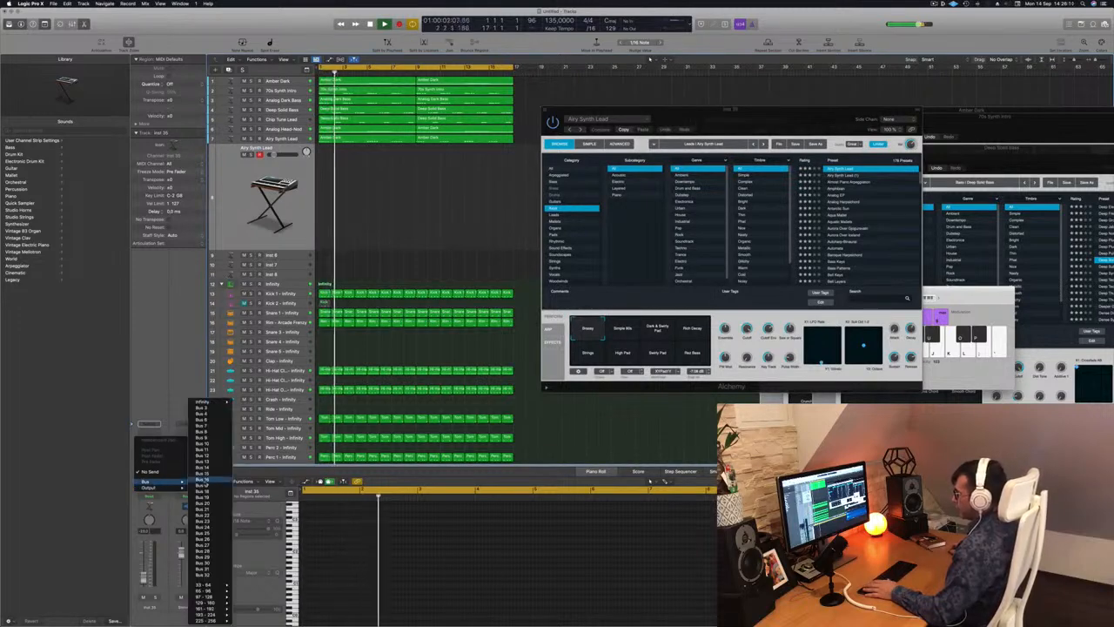
pyautogui.click(201, 407)
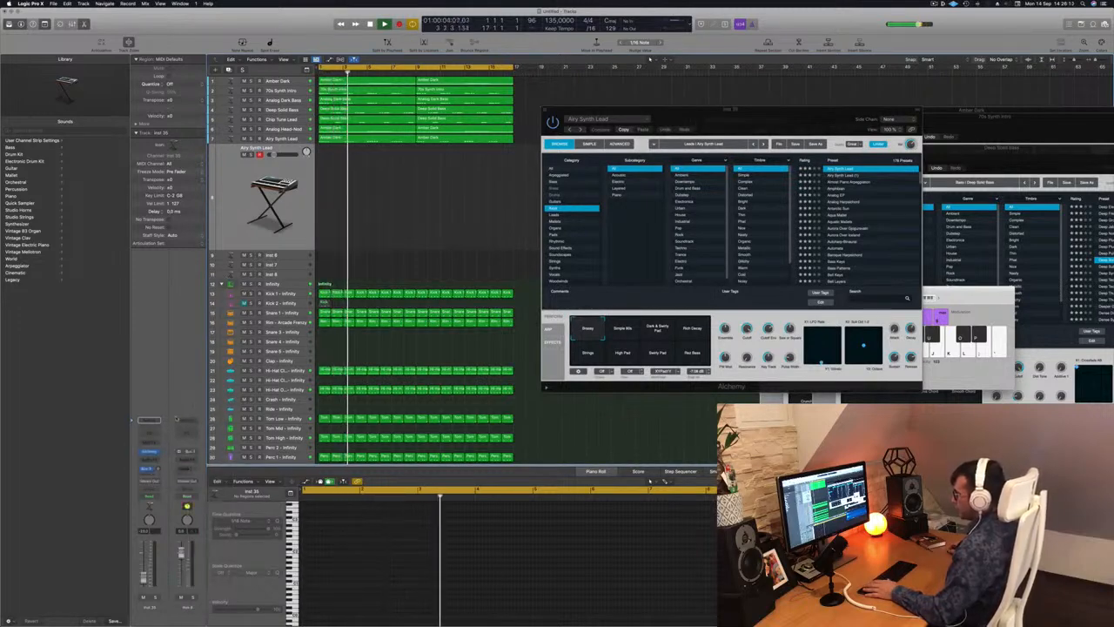
# Insert a stereo SilverVerb on the aux channel fed by Bus 3 and load its grandiose preset.
pyautogui.click(180, 452)
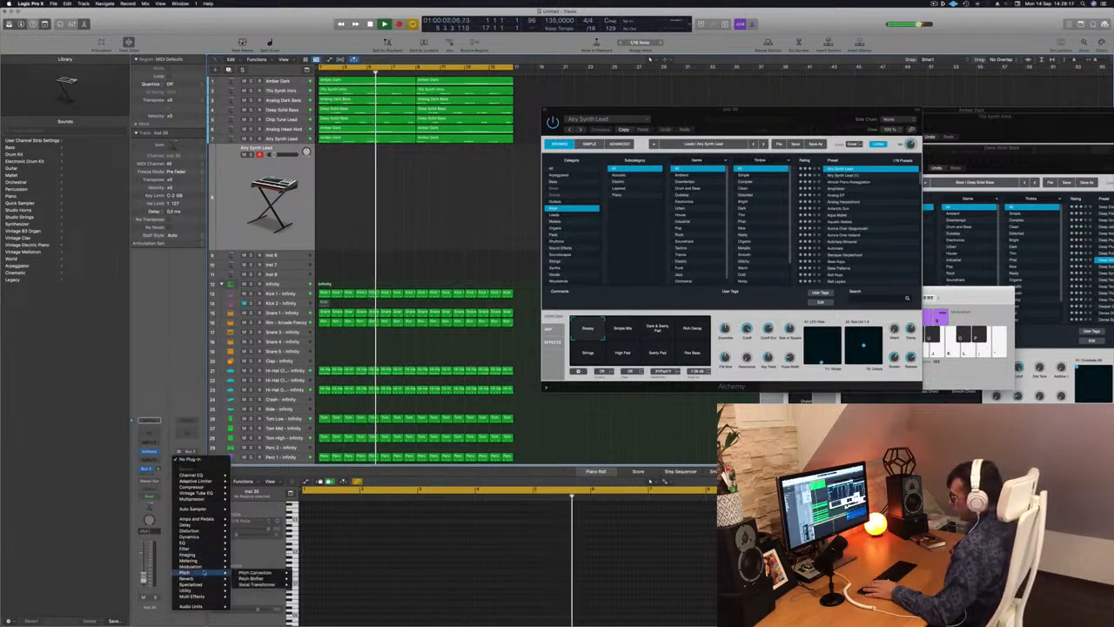
pyautogui.moveTo(202, 578)
pyautogui.moveTo(261, 590)
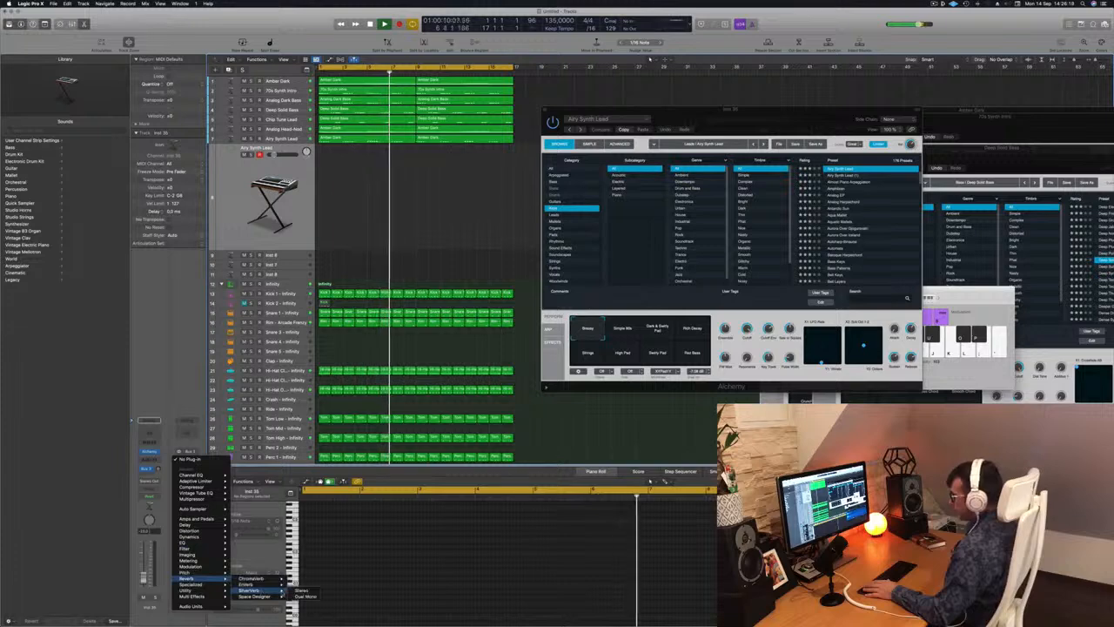
pyautogui.click(301, 590)
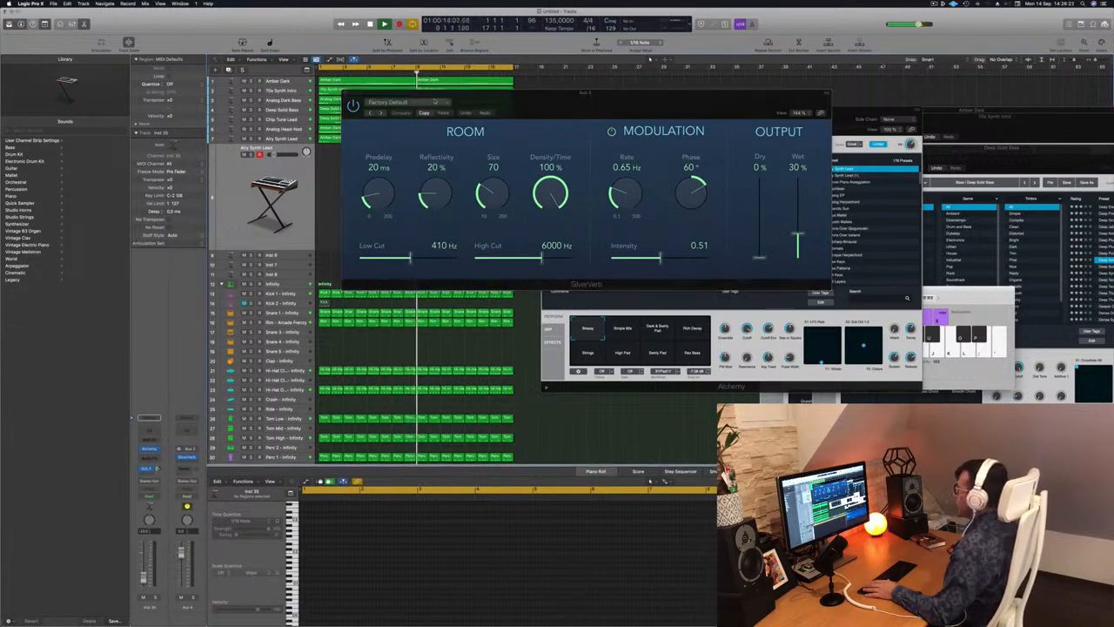
pyautogui.click(409, 102)
pyautogui.click(394, 230)
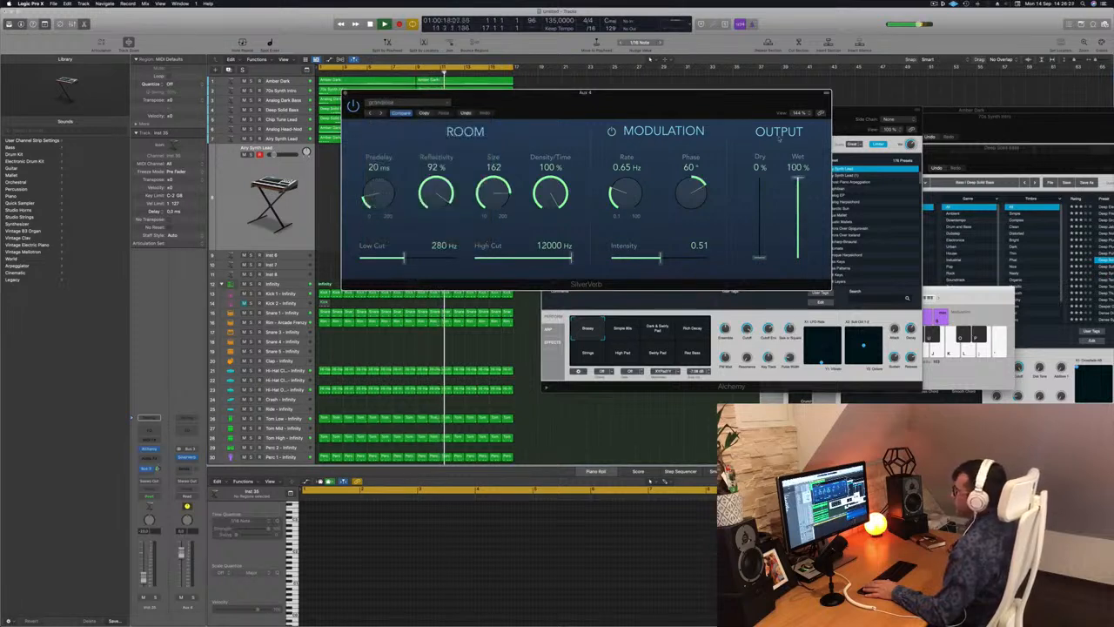
pyautogui.moveTo(548, 107); pyautogui.dragTo(569, 103)
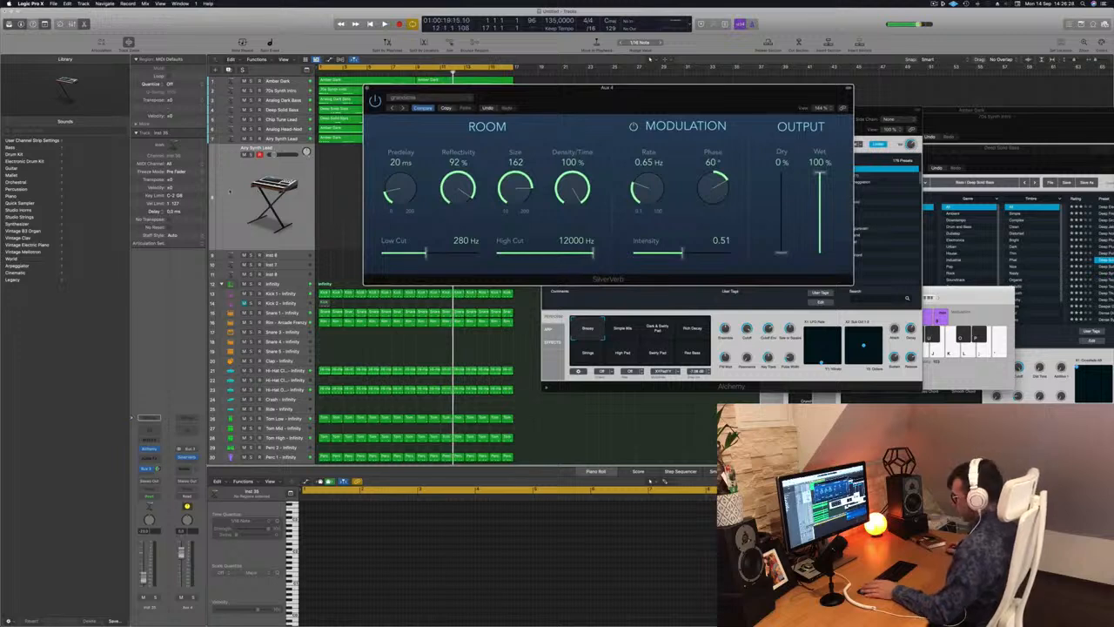
# Try out the reverberated lead sound on the duplicated track over playback, with Musical Typing and its Alchemy window open.
pyautogui.click(230, 191)
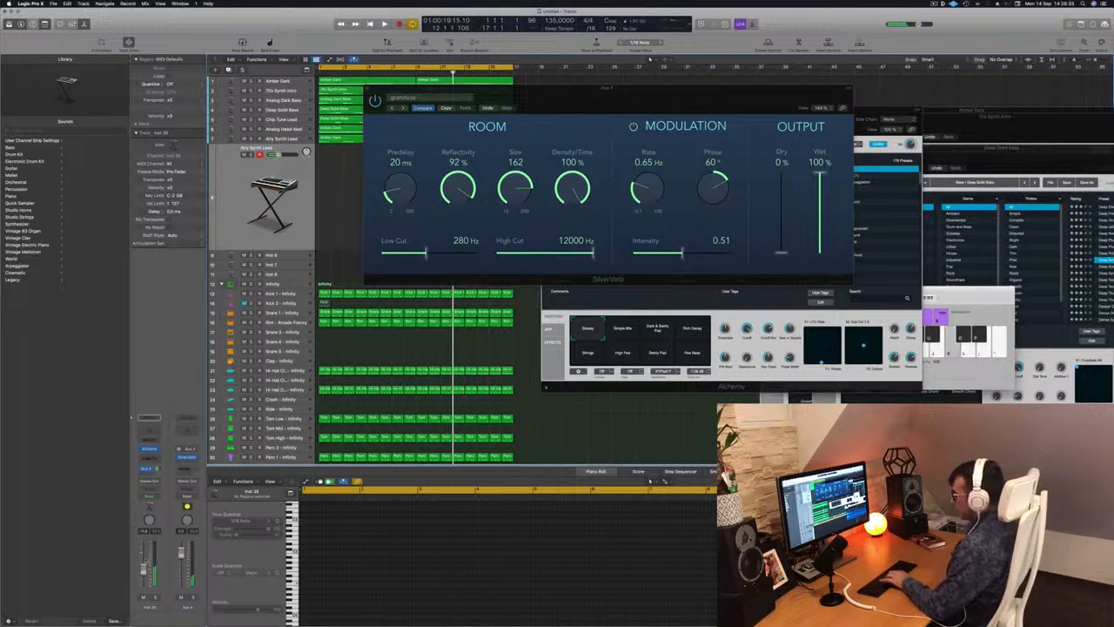
pyautogui.press('space')
pyautogui.moveTo(601, 90); pyautogui.dragTo(578, 93)
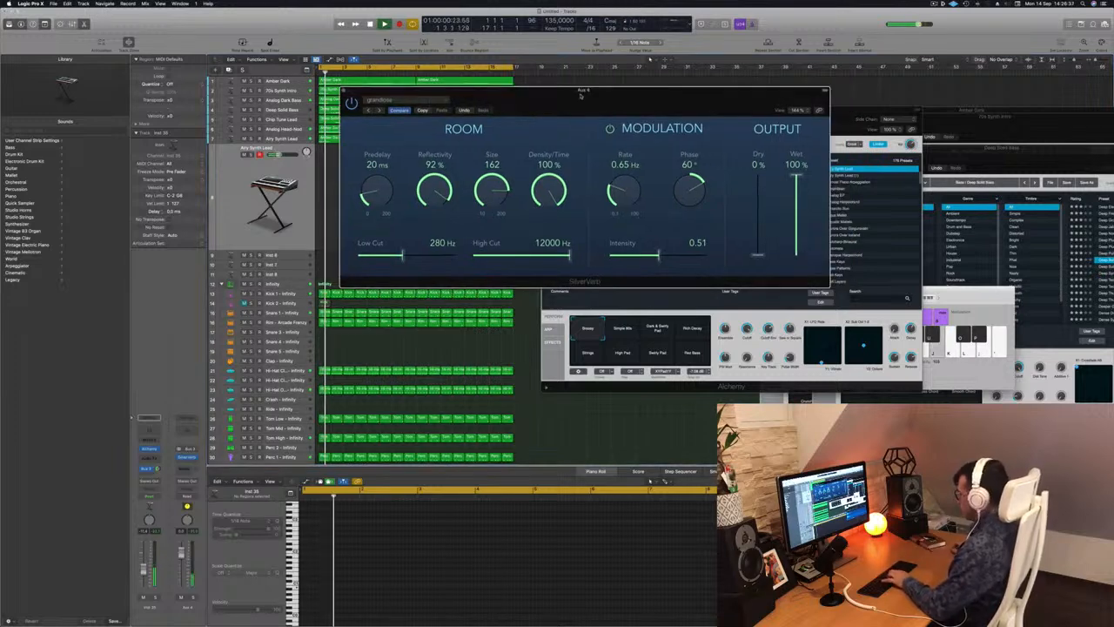
pyautogui.press('super+k')
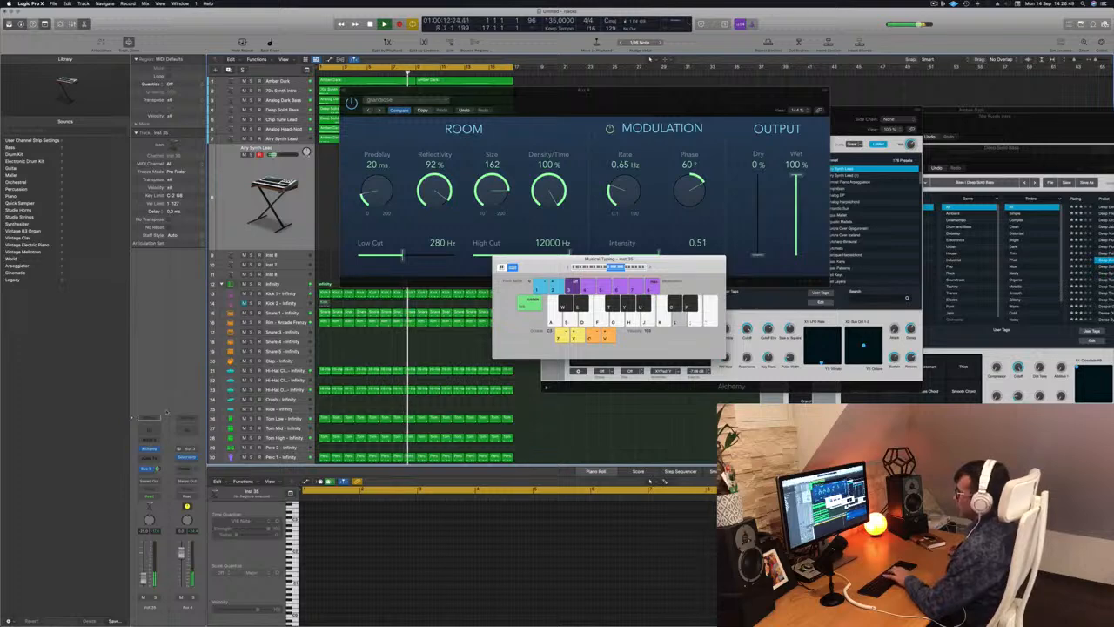
pyautogui.click(149, 450)
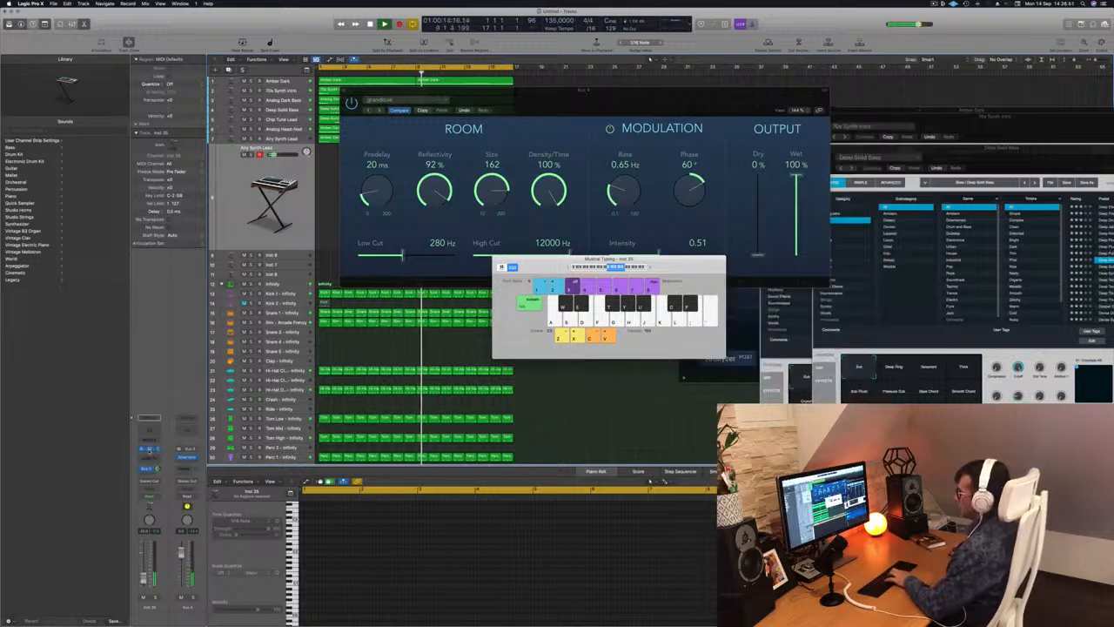
pyautogui.click(149, 450)
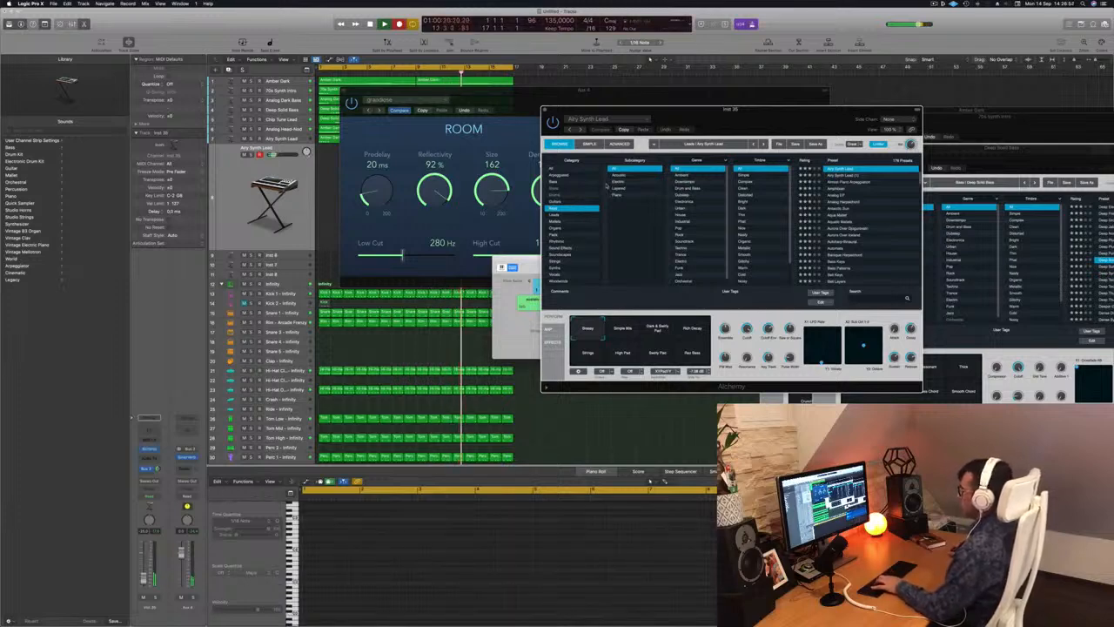
# Stop the recording and restart playback from the beginning of the project.
pyautogui.press('space')
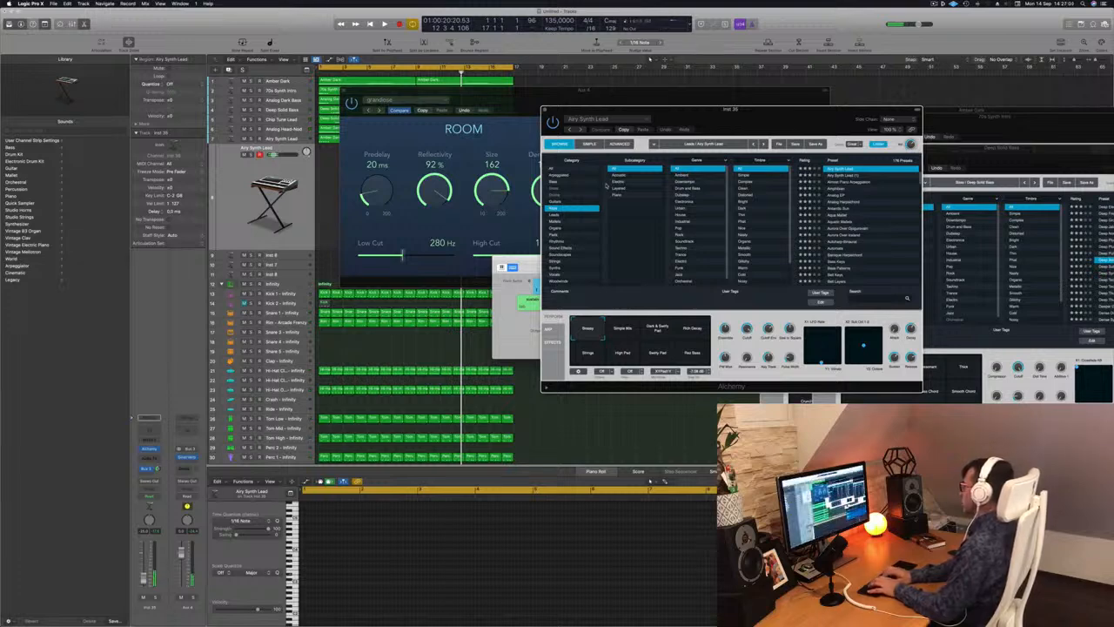
pyautogui.press('Return')
pyautogui.press('space')
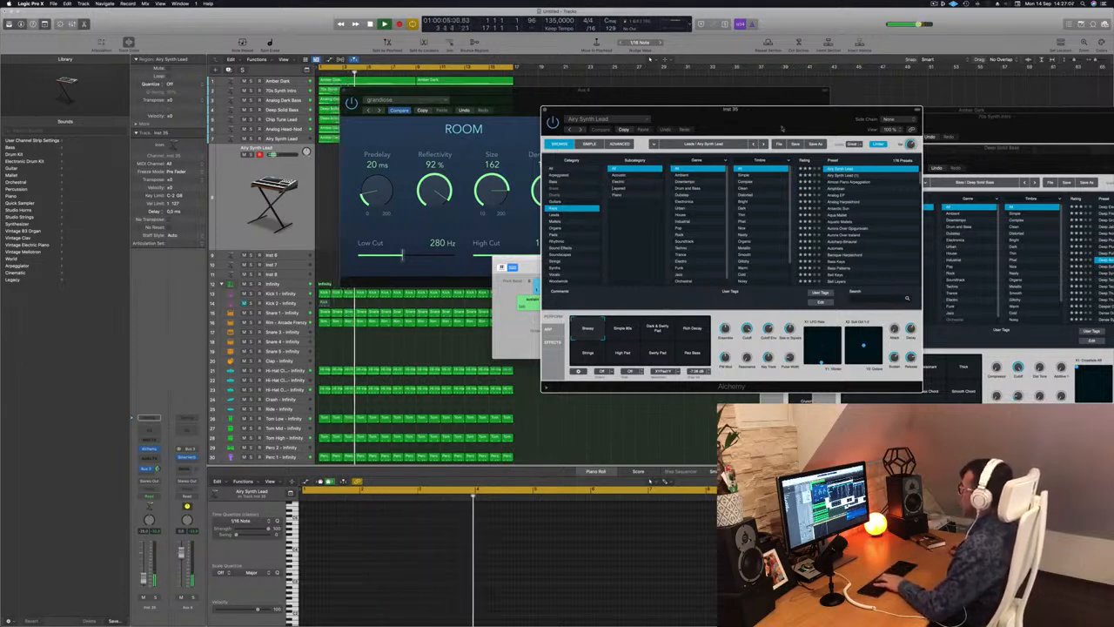
# Move the duplicated lead track's Alchemy window aside, then close and reopen it during playback.
pyautogui.moveTo(596, 168); pyautogui.dragTo(637, 147)
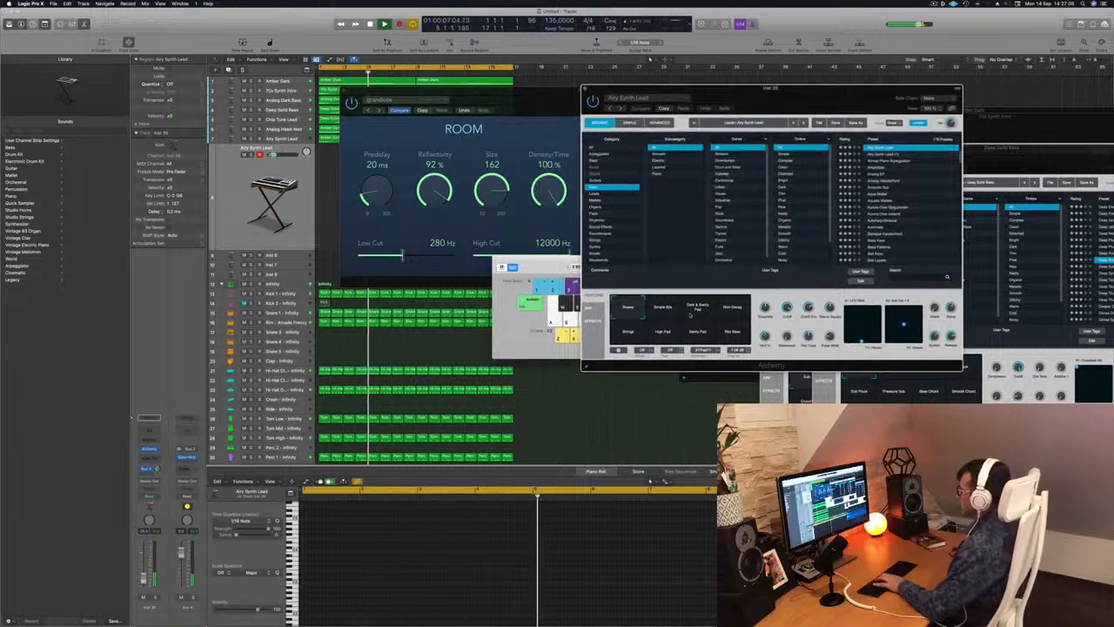
pyautogui.click(304, 223)
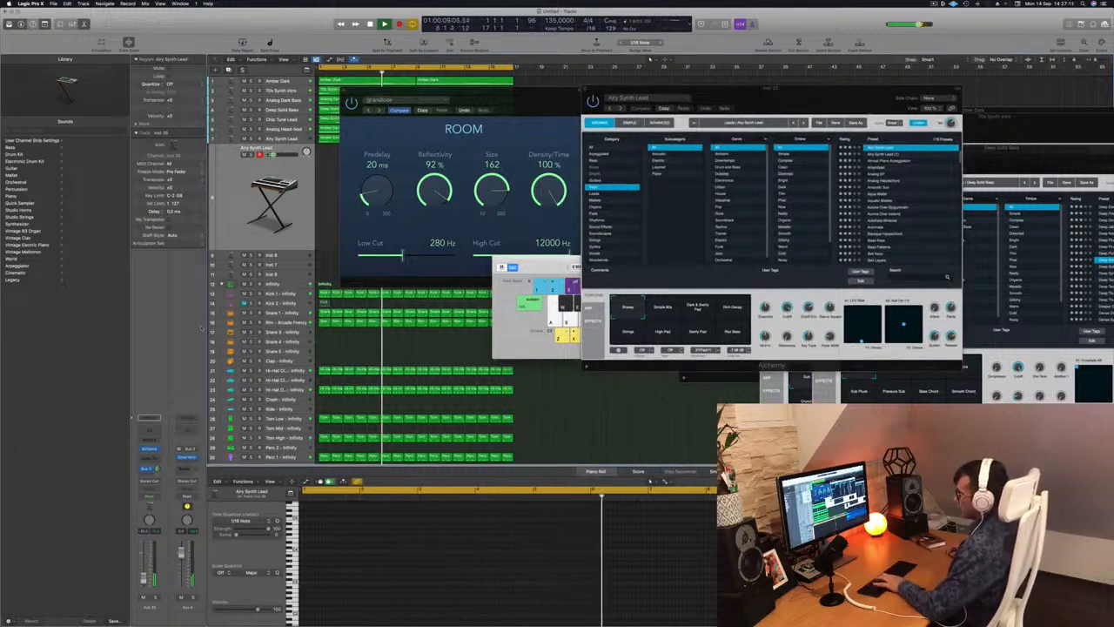
pyautogui.click(149, 449)
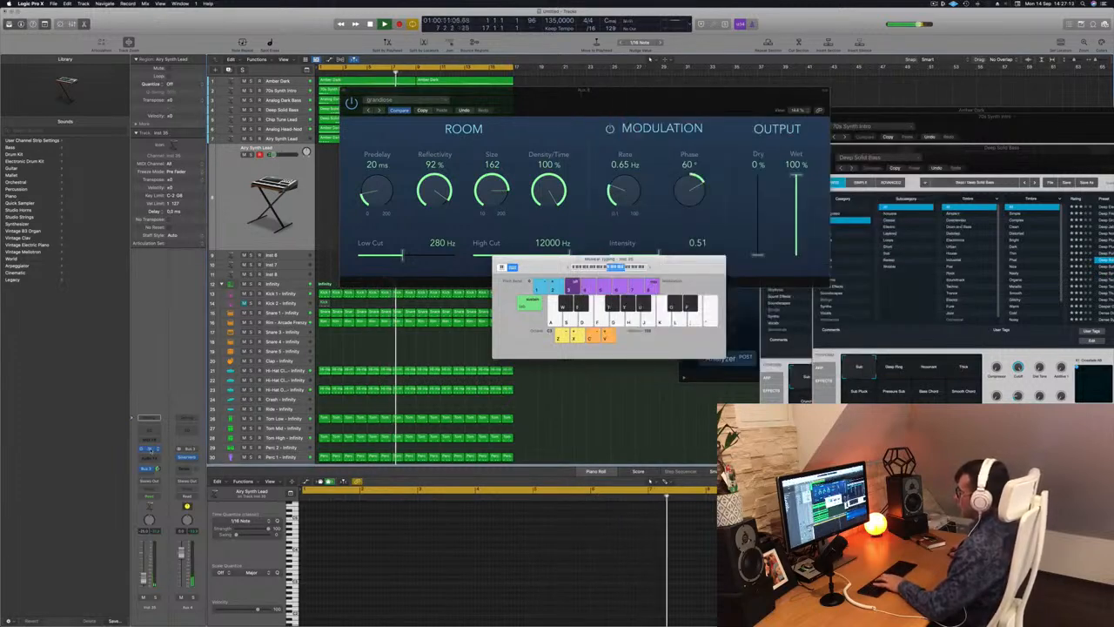
pyautogui.click(149, 449)
pyautogui.click(149, 449)
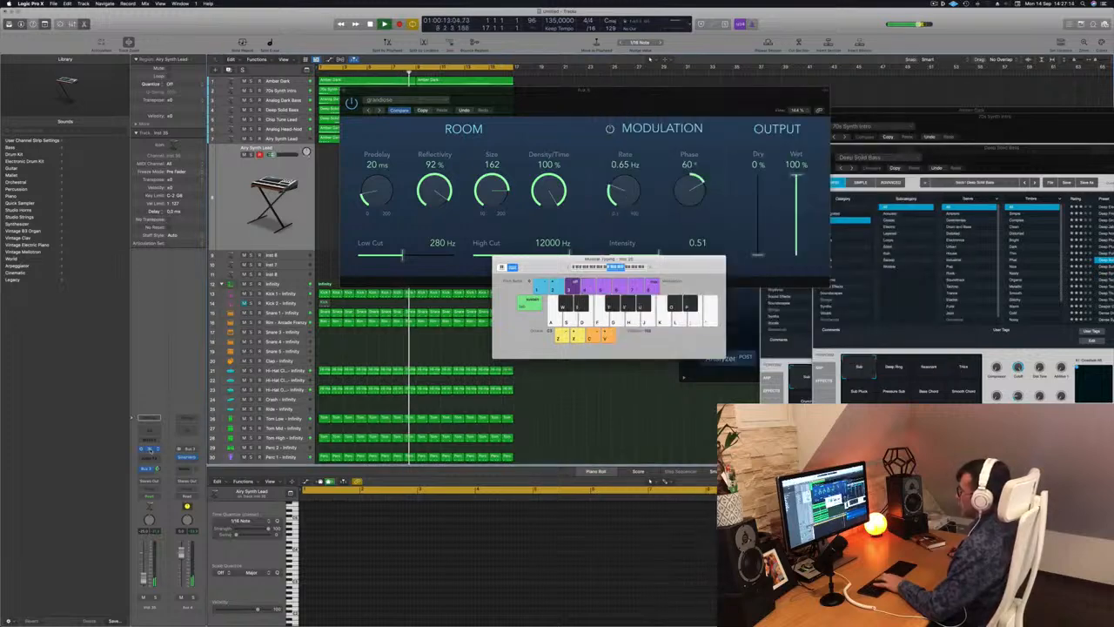
pyautogui.click(149, 449)
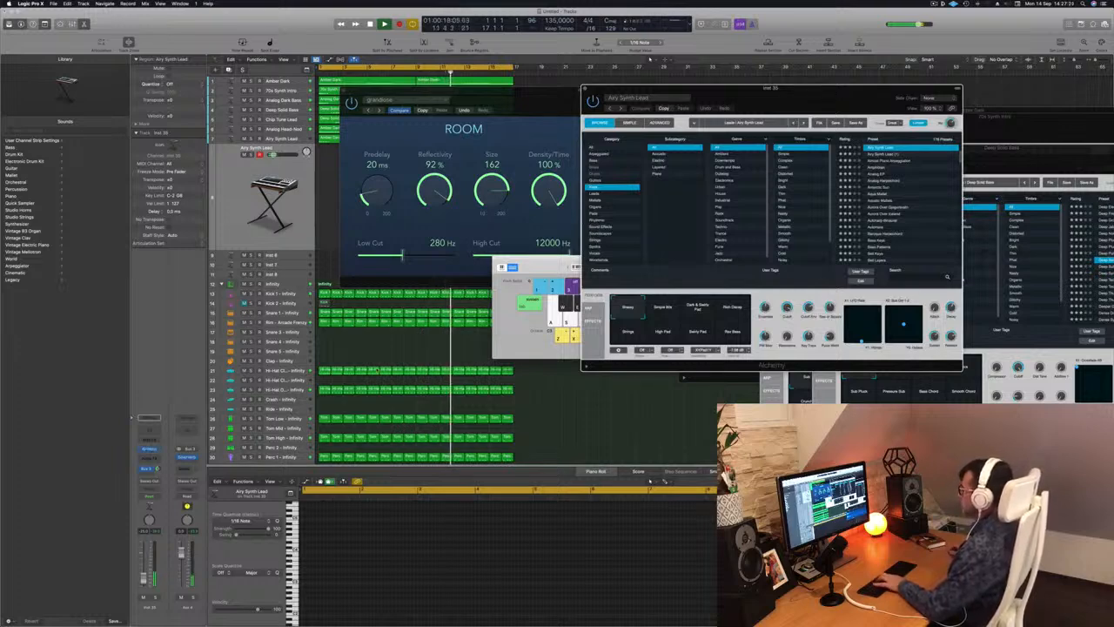
# Rearrange the Musical Typing, grandiose reverb and lead Alchemy windows so the arrangement and the Alchemy controls are accessible during playback.
pyautogui.moveTo(552, 268); pyautogui.dragTo(379, 263)
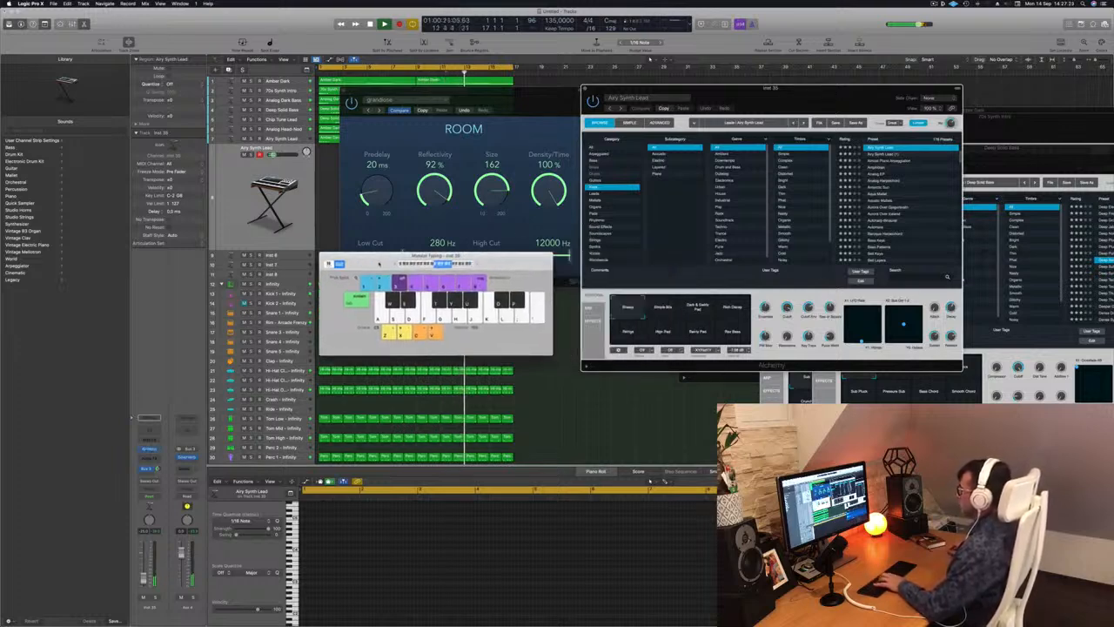
pyautogui.moveTo(531, 95); pyautogui.dragTo(939, 220)
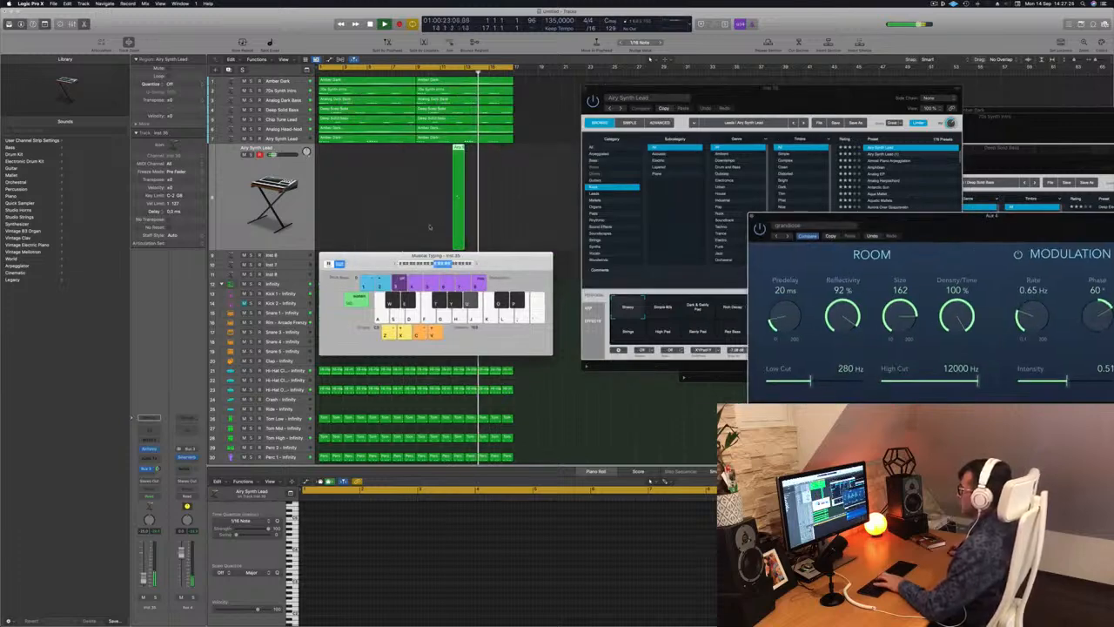
pyautogui.moveTo(805, 98); pyautogui.dragTo(720, 97)
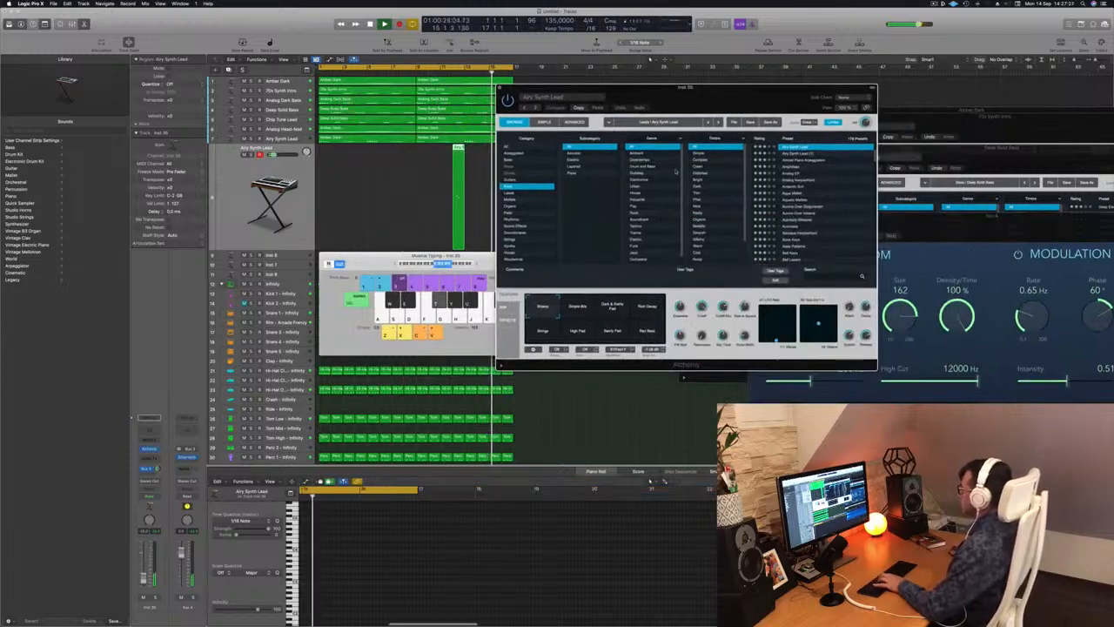
pyautogui.click(372, 262)
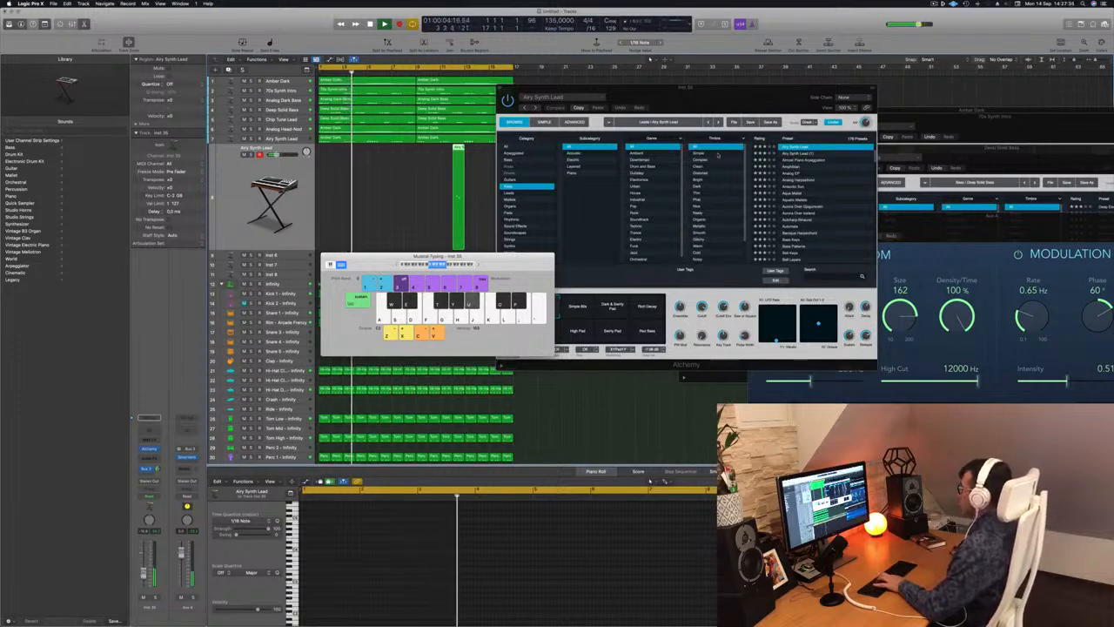
# Audition the transform pad snapshots of the duplicated Airy Synth Lead in Alchemy over playback and select Rich Decay.
pyautogui.moveTo(607, 293); pyautogui.dragTo(634, 279)
pyautogui.click(639, 292)
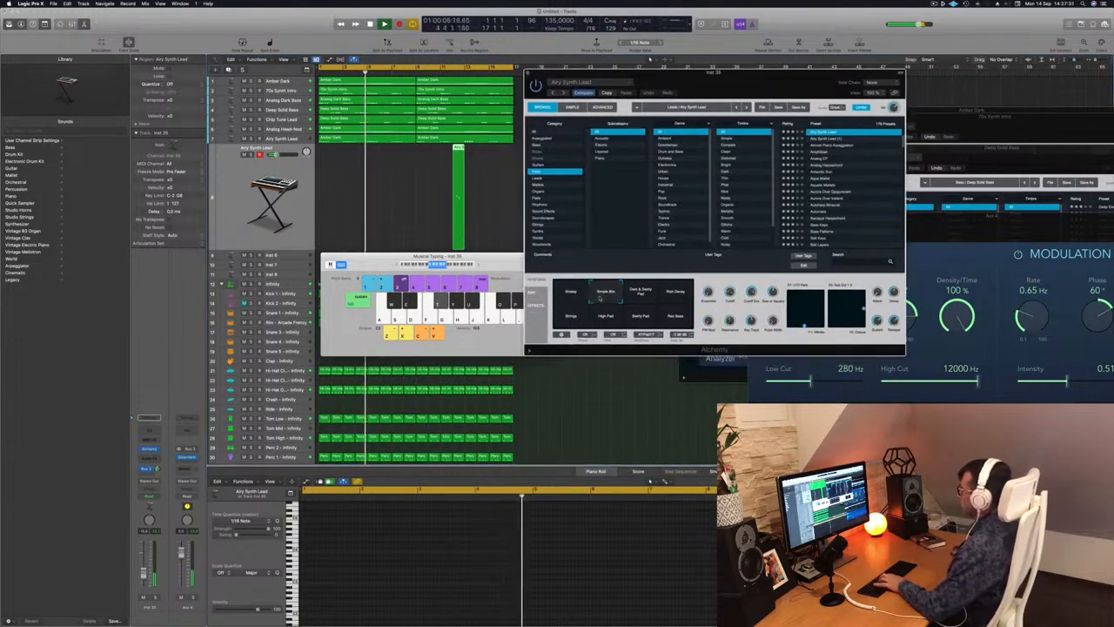
pyautogui.click(675, 296)
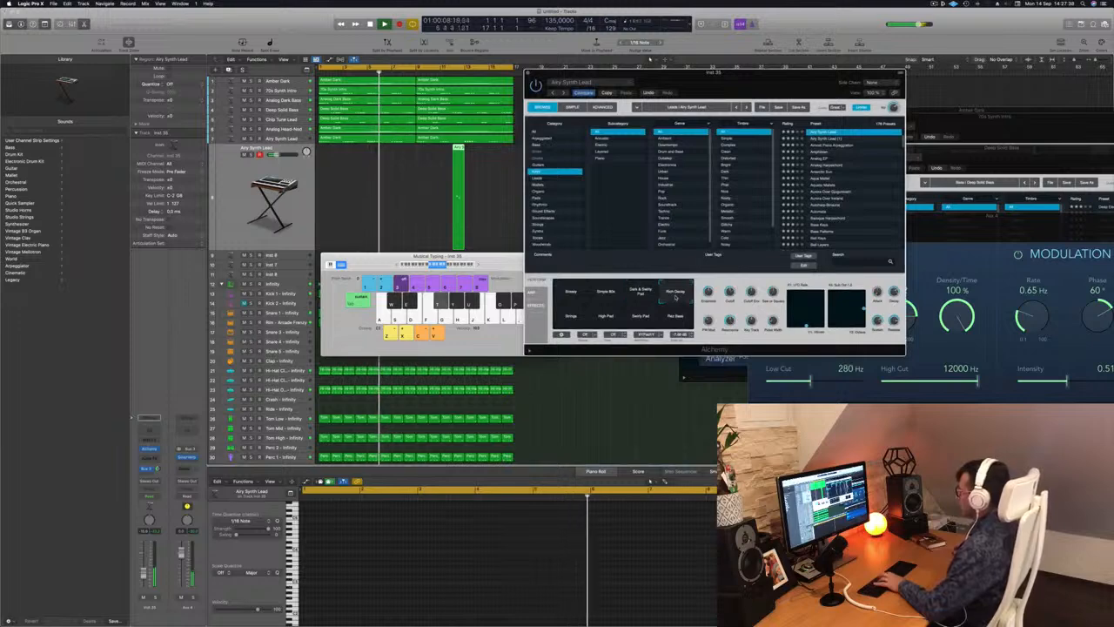
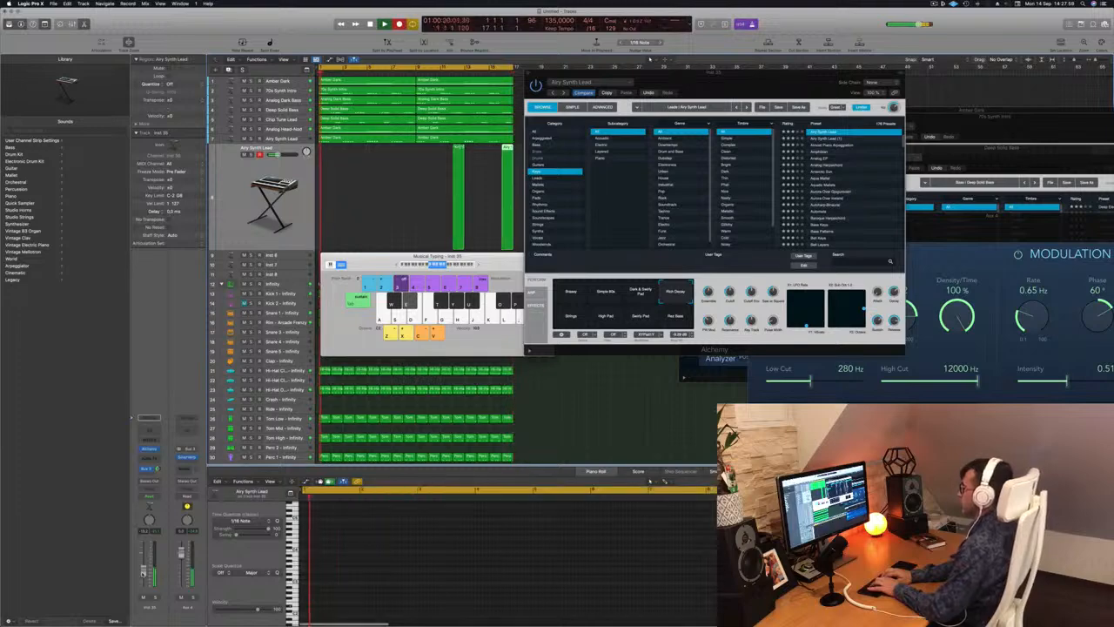
# Record a lead melody on the duplicated Airy Synth Lead track with Musical Typing, repeating a phrase of two low notes answered by higher descending ones.
pyautogui.press('e')
pyautogui.press('e')
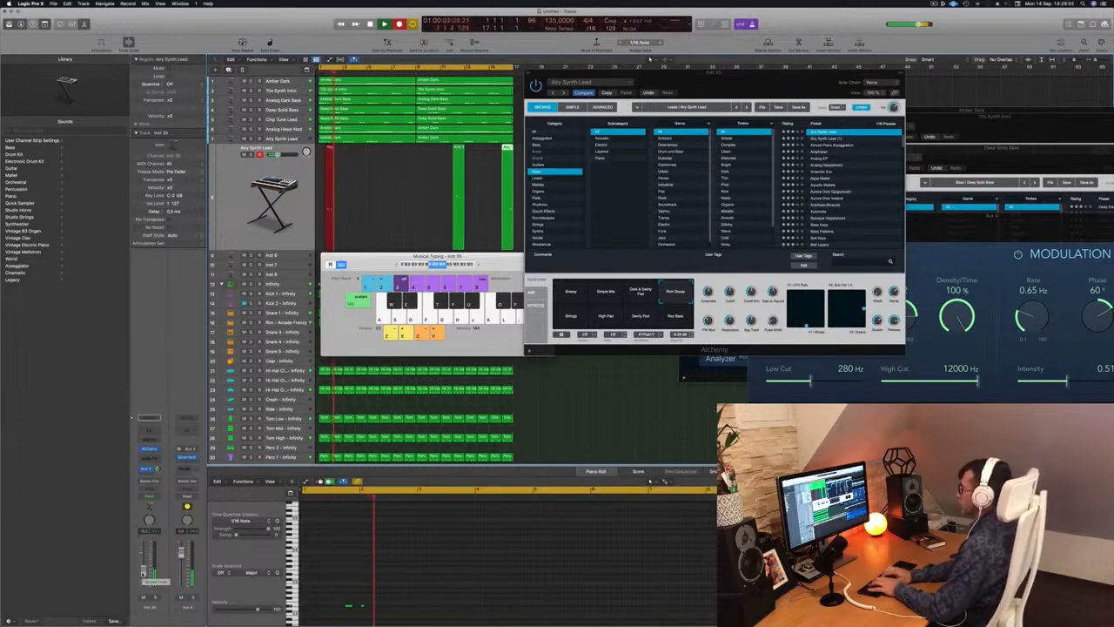
pyautogui.press('i')
pyautogui.press('u')
pyautogui.press('y')
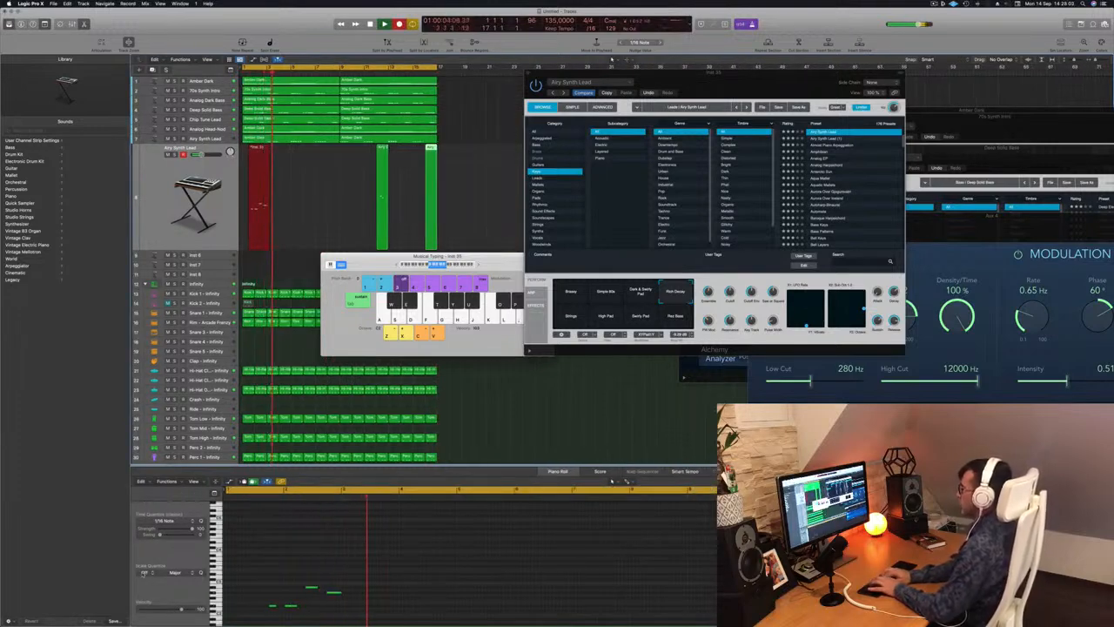
pyautogui.press('e')
pyautogui.press('e')
pyautogui.press('u')
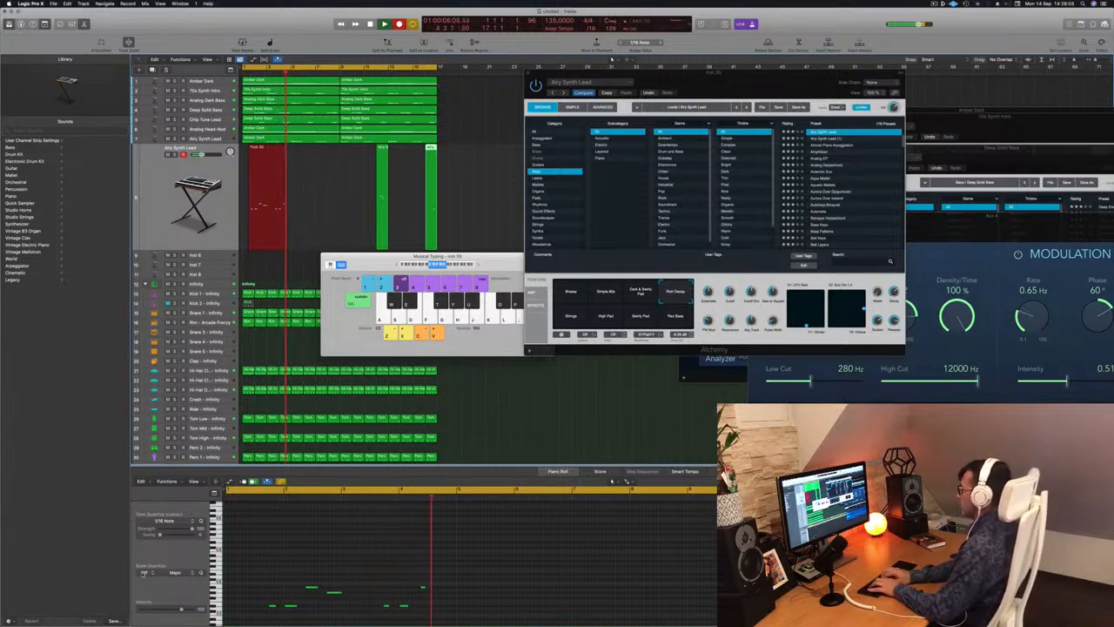
pyautogui.press('y')
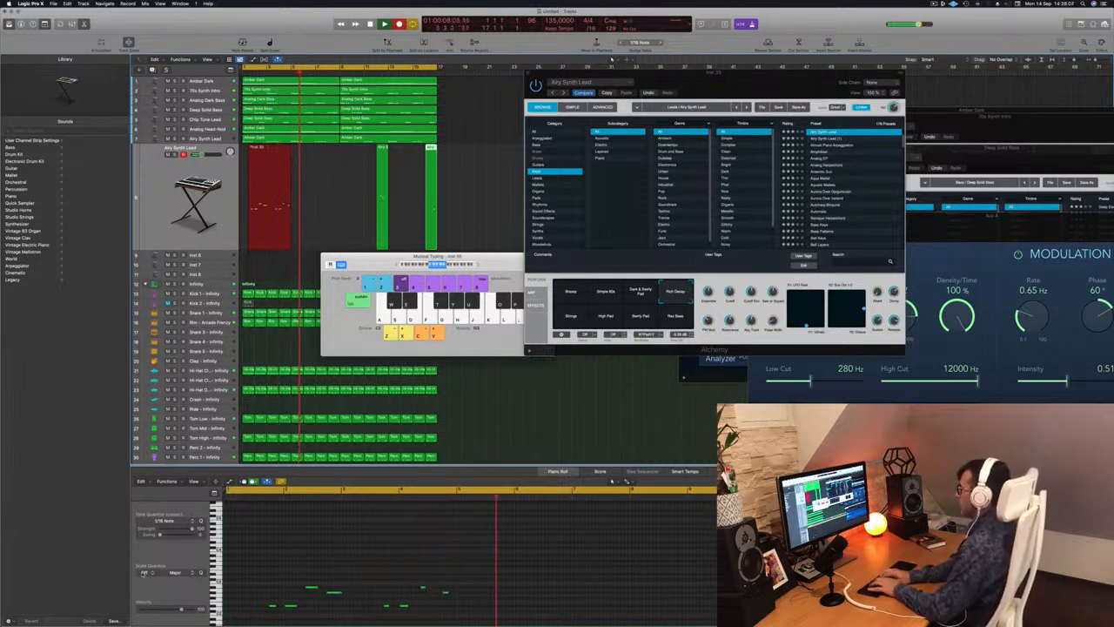
pyautogui.press('e')
pyautogui.press('u')
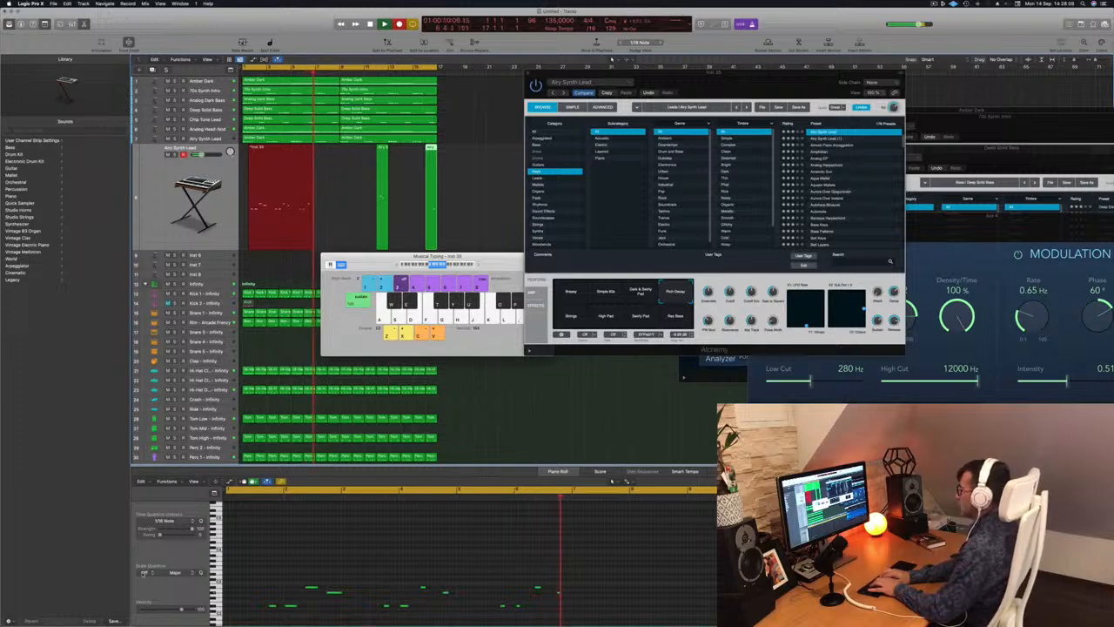
pyautogui.press('y')
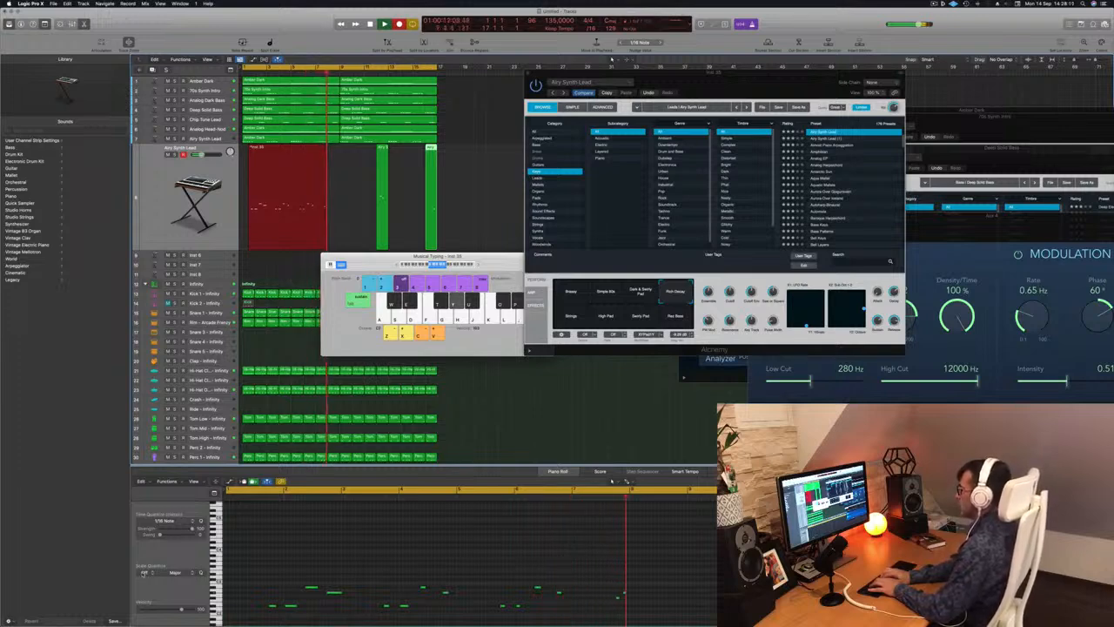
pyautogui.press('e')
pyautogui.press('y')
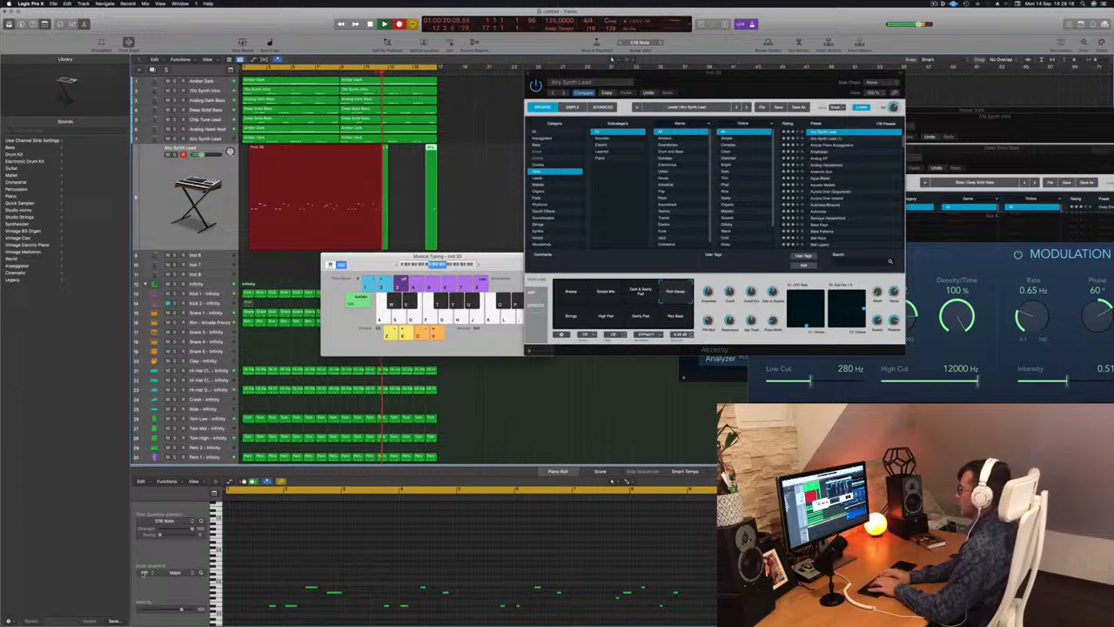
# Stop the recording, restart playback from the beginning and select all notes of the recorded lead region in the piano roll.
pyautogui.press('space')
pyautogui.press('space')
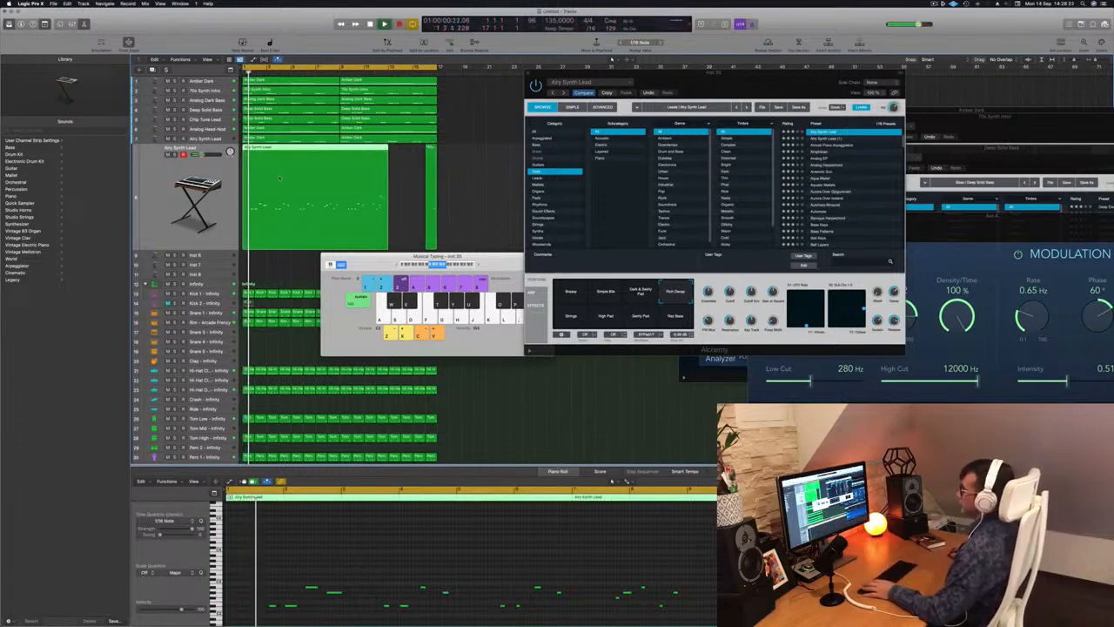
pyautogui.click(414, 552)
pyautogui.press('super+a')
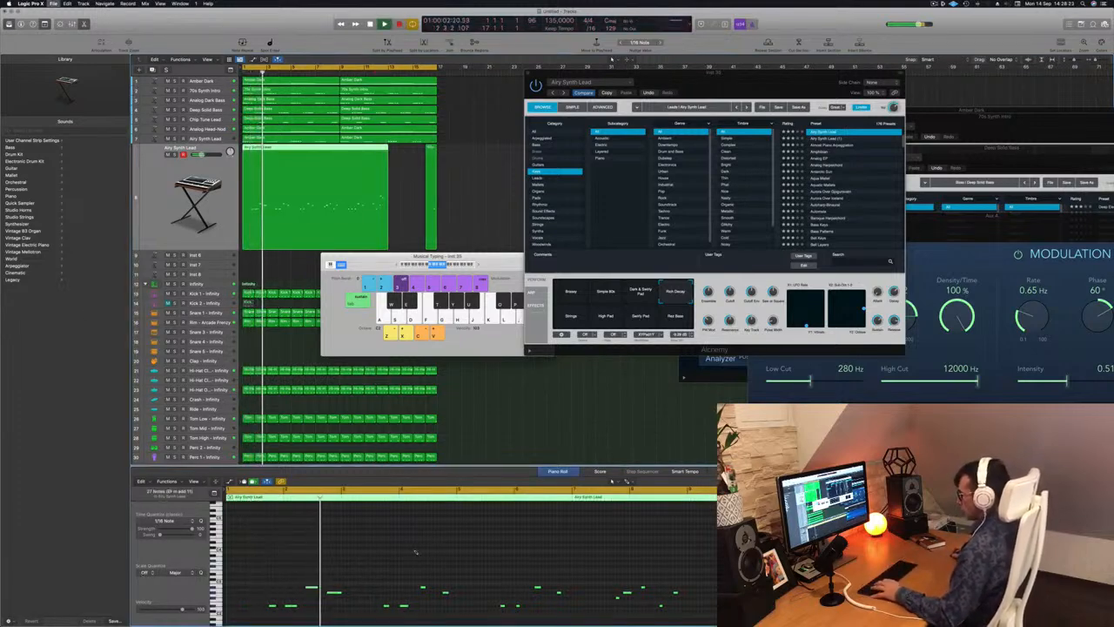
# Save the project as a package, choosing the Logic folder from the favourites as the save location.
pyautogui.press('super+9')
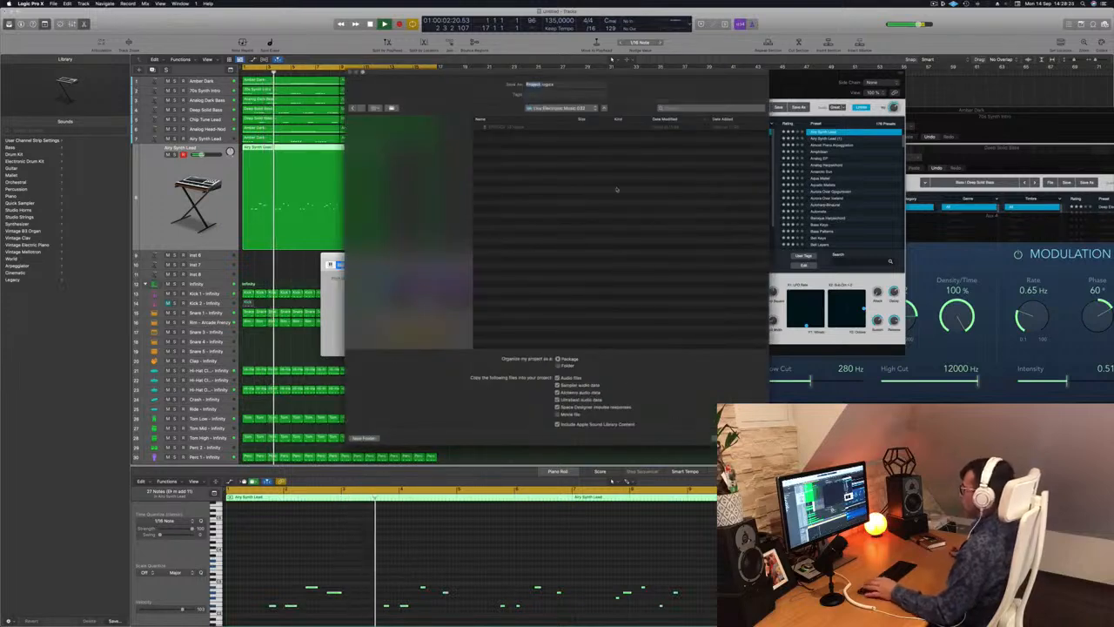
pyautogui.click(585, 108)
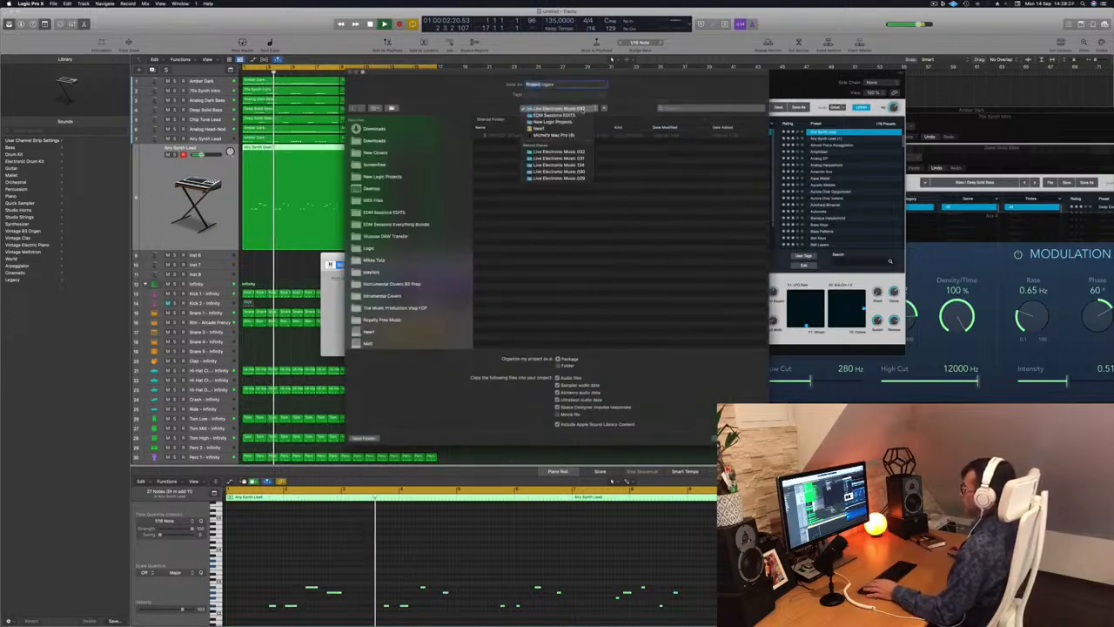
pyautogui.click(426, 187)
pyautogui.click(369, 248)
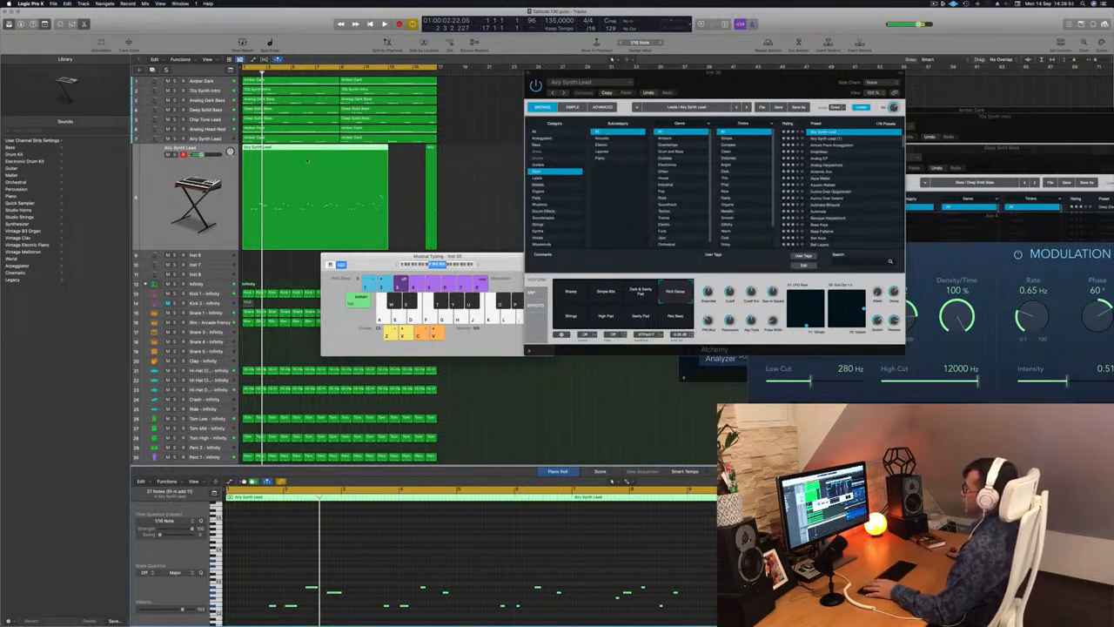
# Clear the stray selection and reselect the recorded Airy Synth Lead region so its notes show in the piano roll.
pyautogui.click(404, 178)
pyautogui.click(372, 177)
pyautogui.press('space')
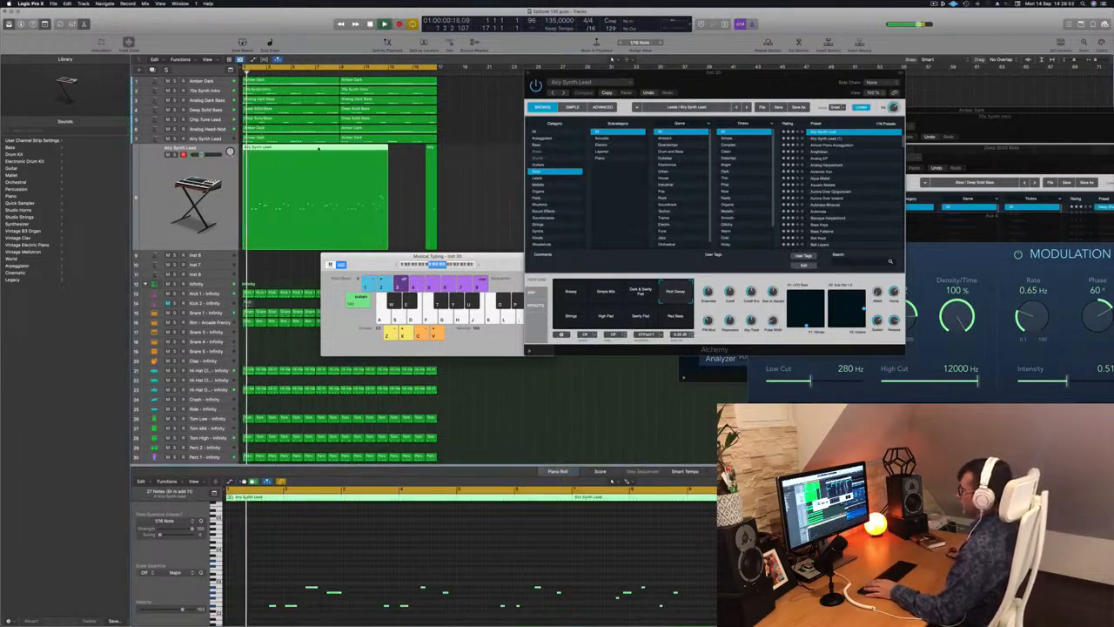
pyautogui.press('super+a')
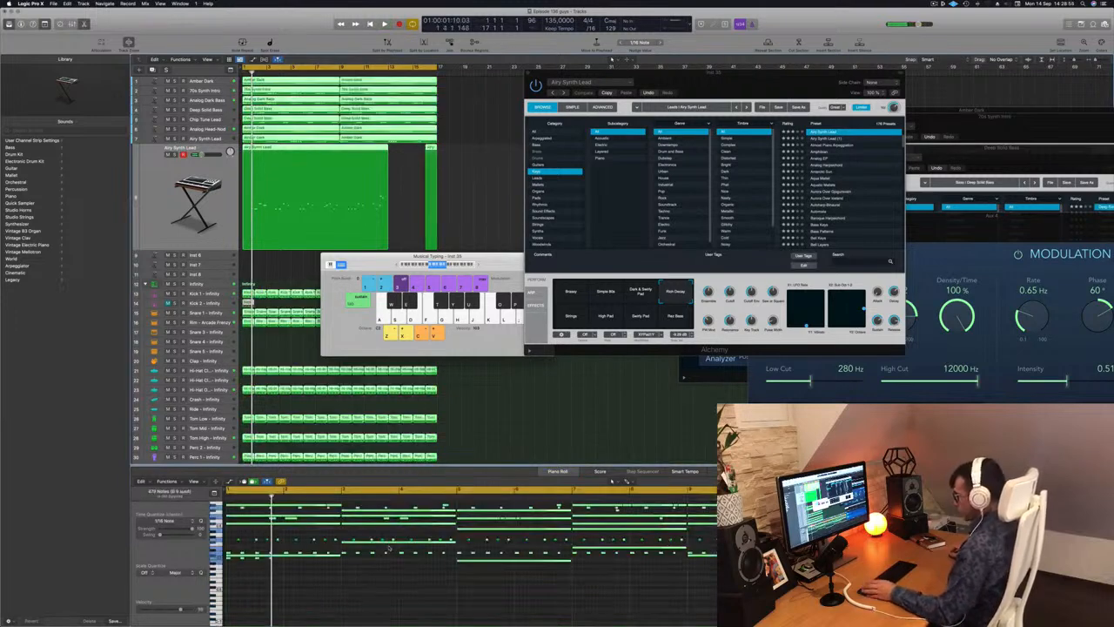
pyautogui.click(550, 471)
pyautogui.click(379, 192)
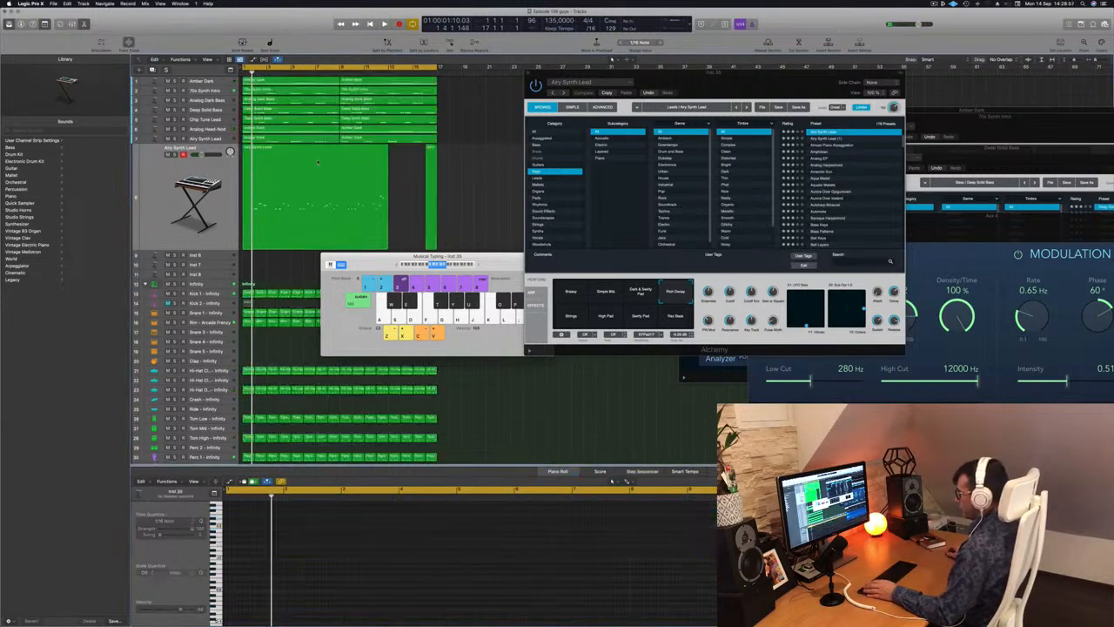
pyautogui.click(328, 564)
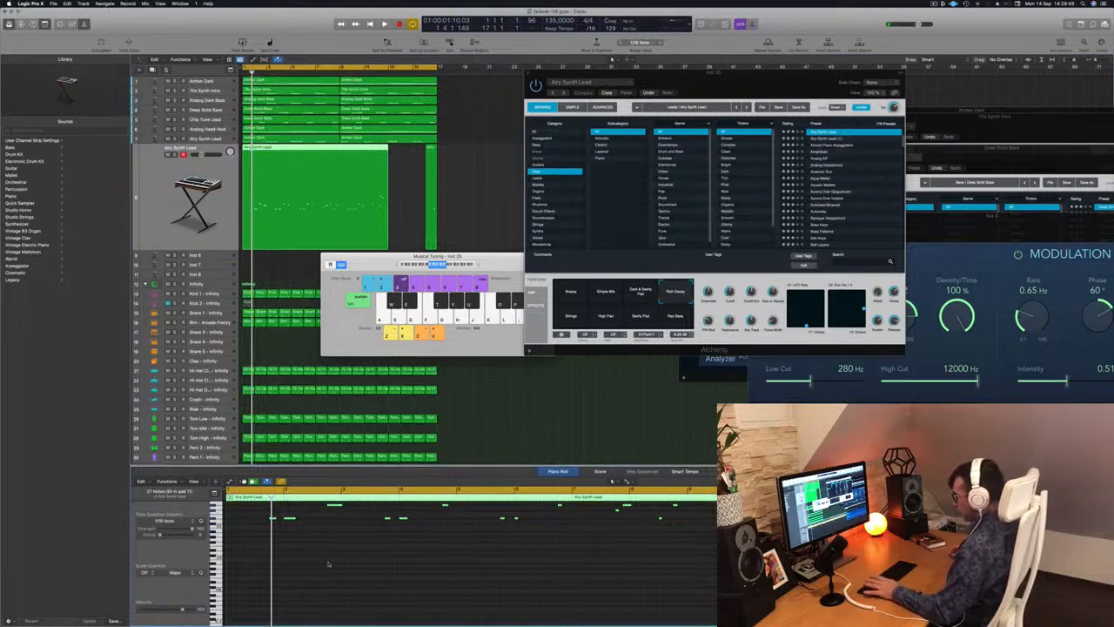
# Play the project from the start several times and examine the recorded lead melody's notes in the piano roll for a usable phrase.
pyautogui.press('space')
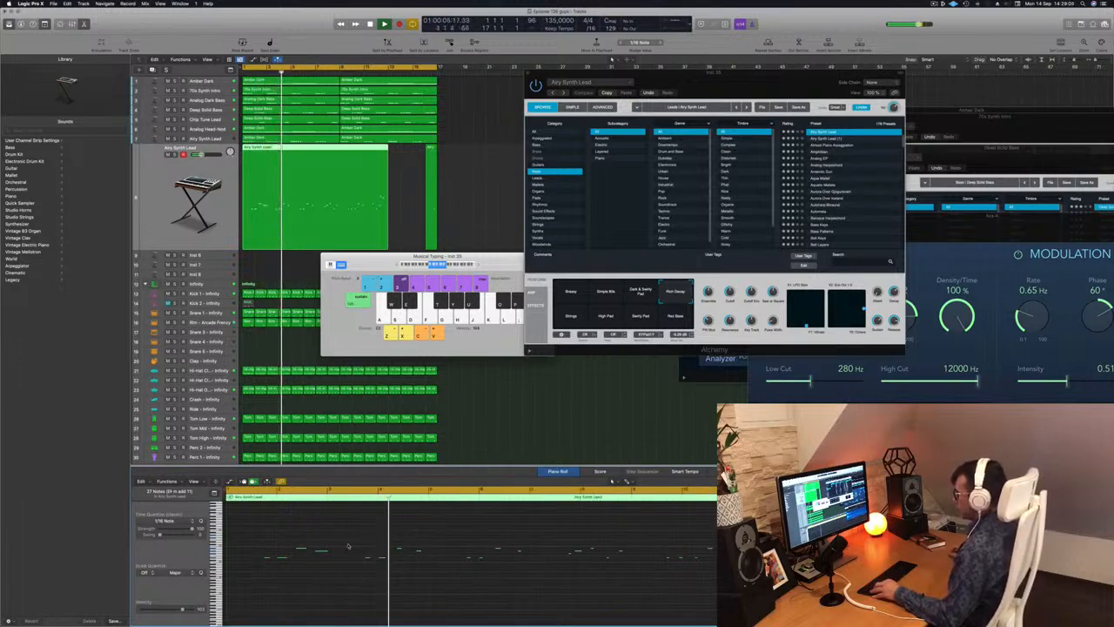
pyautogui.scroll(-5, 348, 545)
pyautogui.scroll(1, 347, 544)
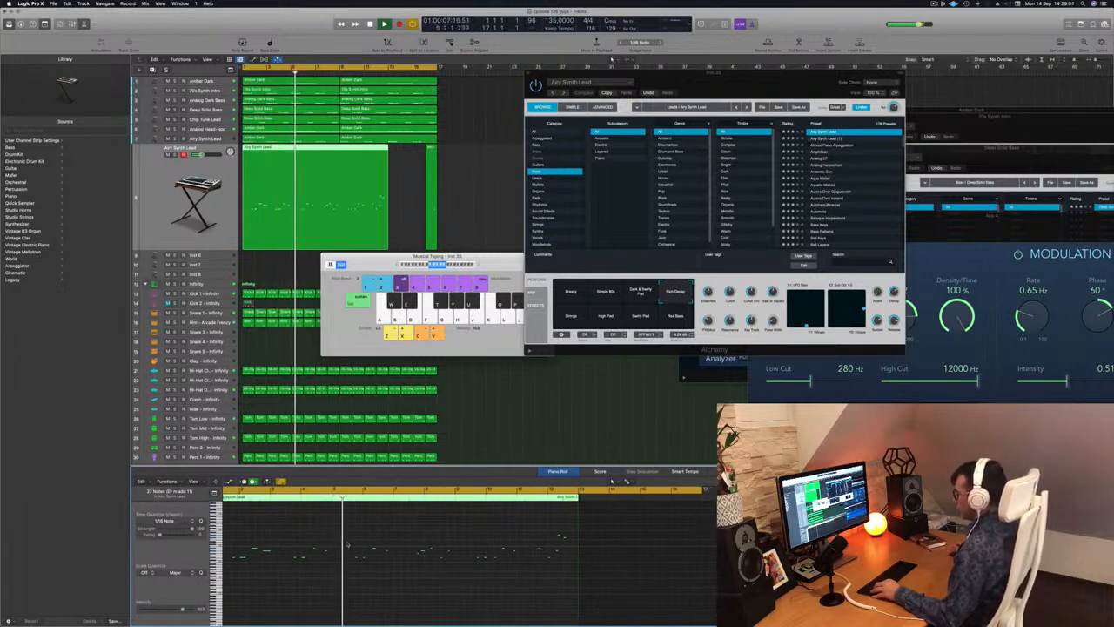
pyautogui.scroll(1, 341, 542)
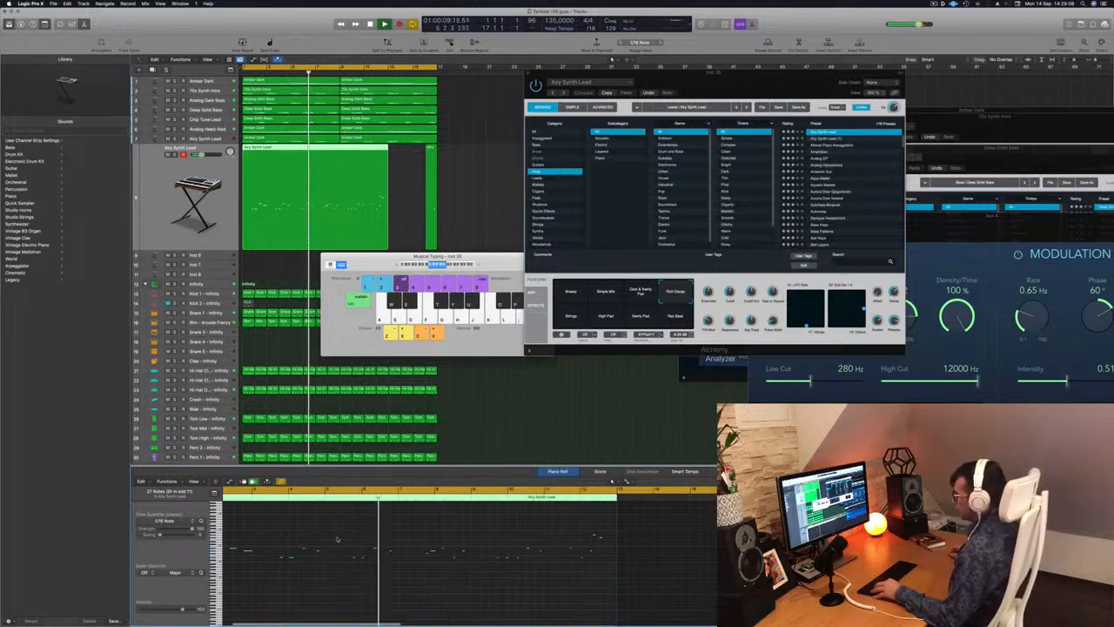
pyautogui.scroll(-1, 335, 538)
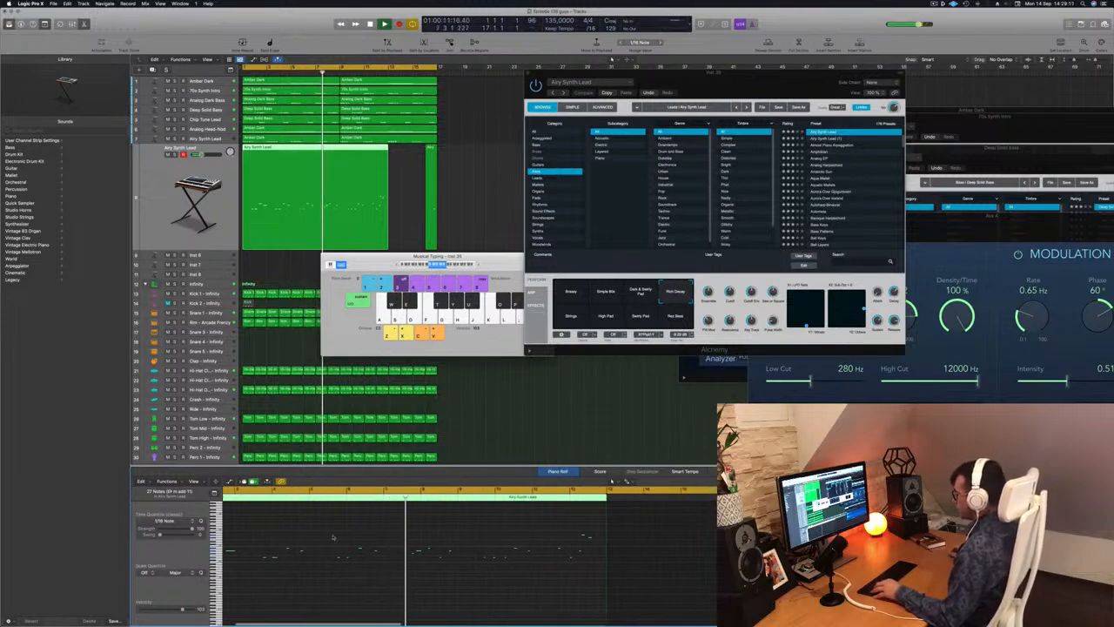
pyautogui.scroll(1, 334, 544)
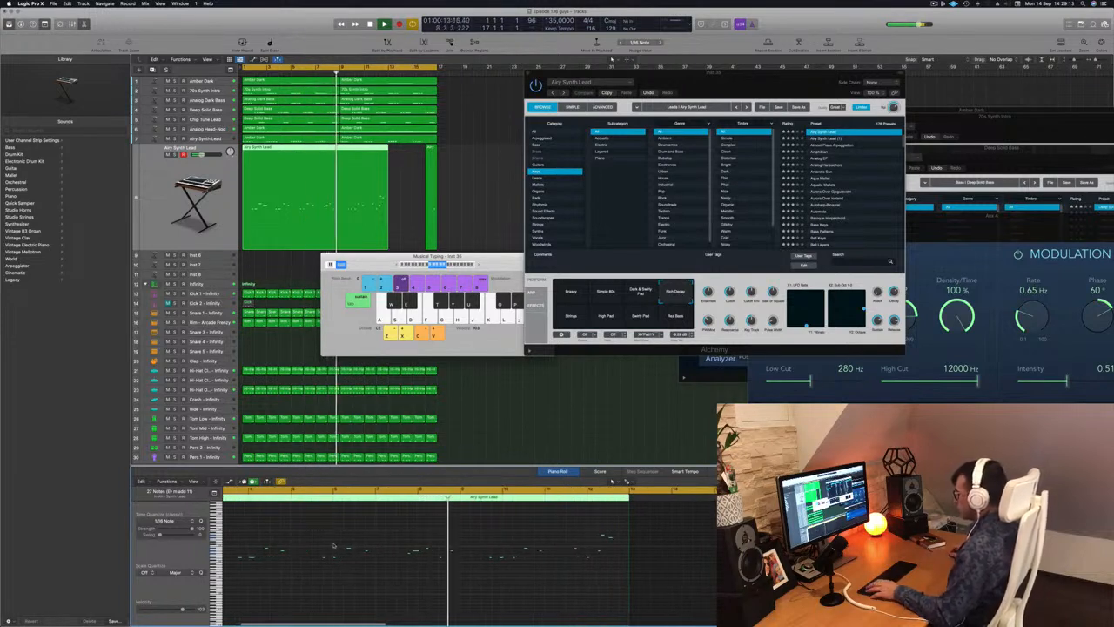
pyautogui.press('Return')
pyautogui.scroll(3, 325, 551)
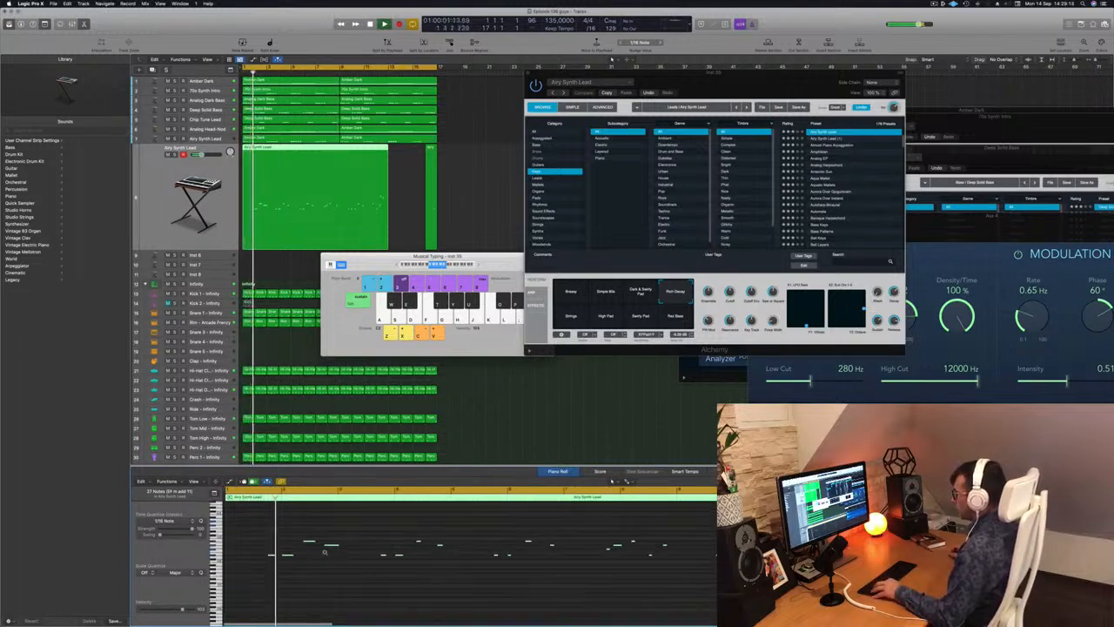
pyautogui.scroll(2, 330, 553)
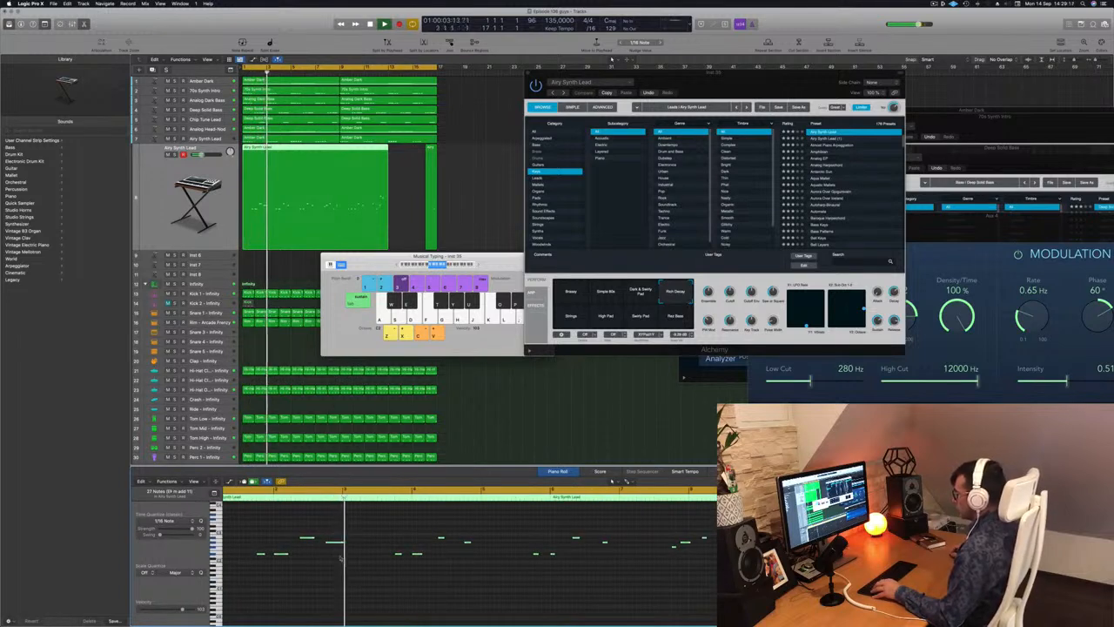
pyautogui.hscroll(-1, 346, 558)
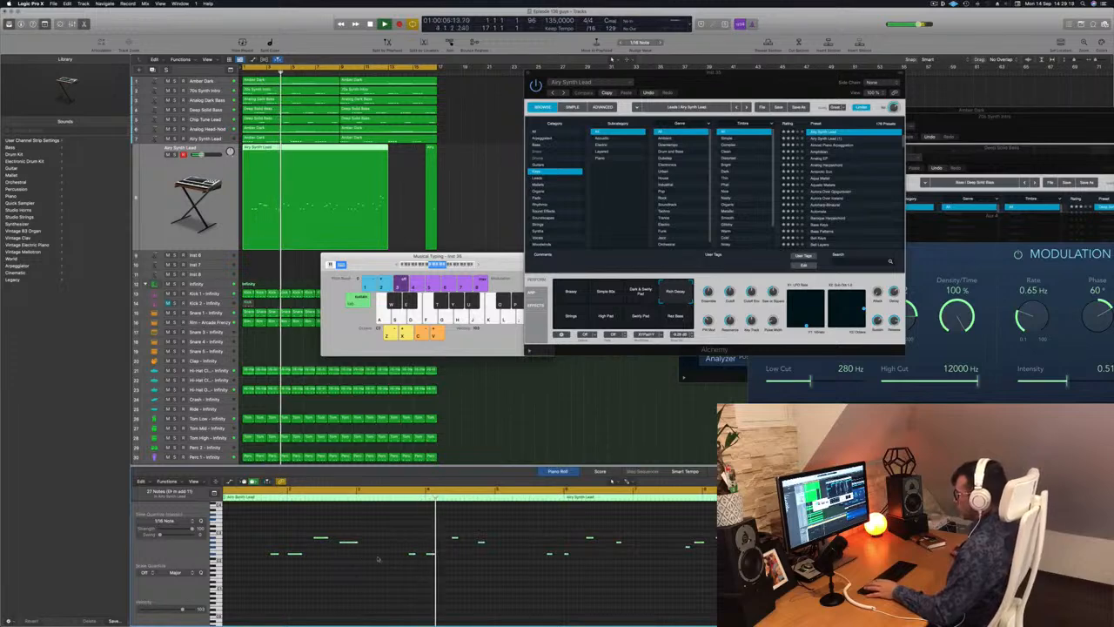
pyautogui.press('Return')
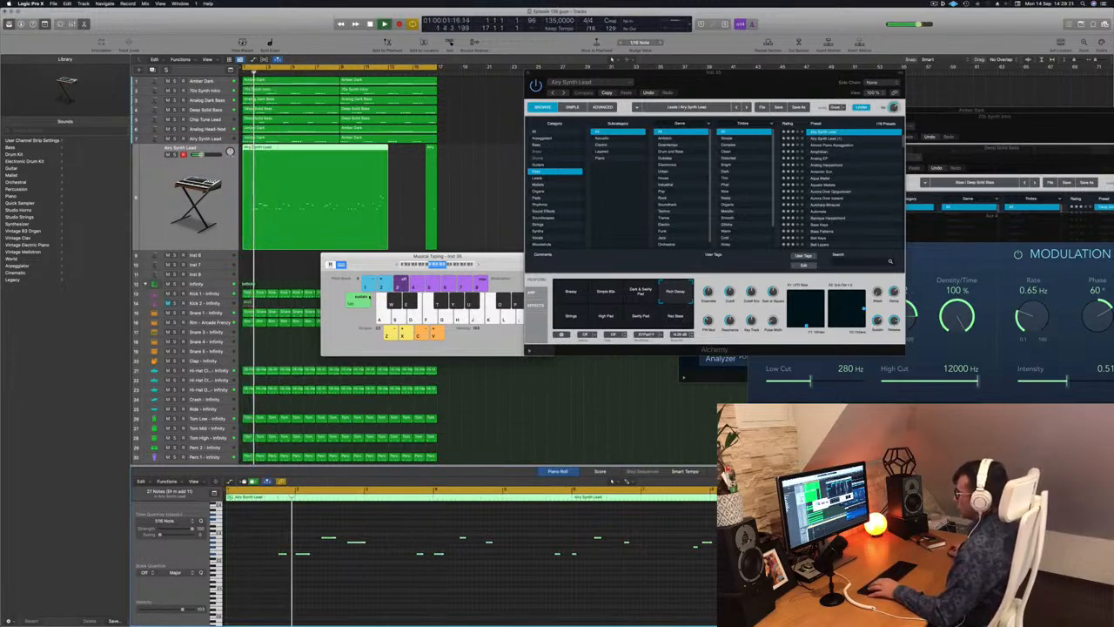
pyautogui.press('Return')
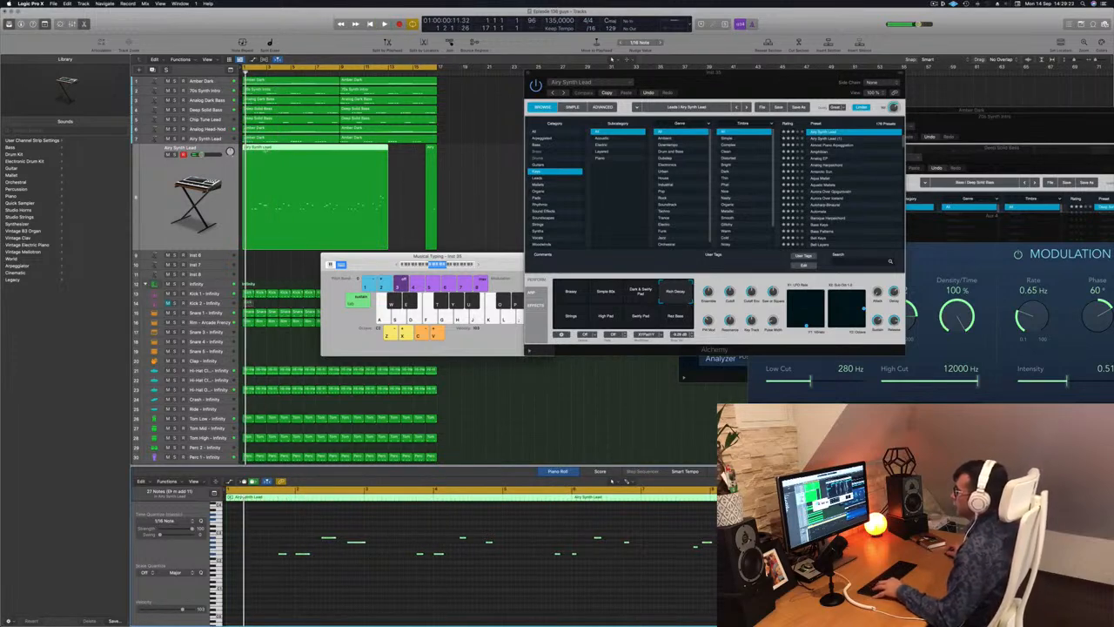
# Split the recorded lead region at bar 3, splitting overlapping notes, and delete all of the track's material after the first two bars.
pyautogui.click(266, 150)
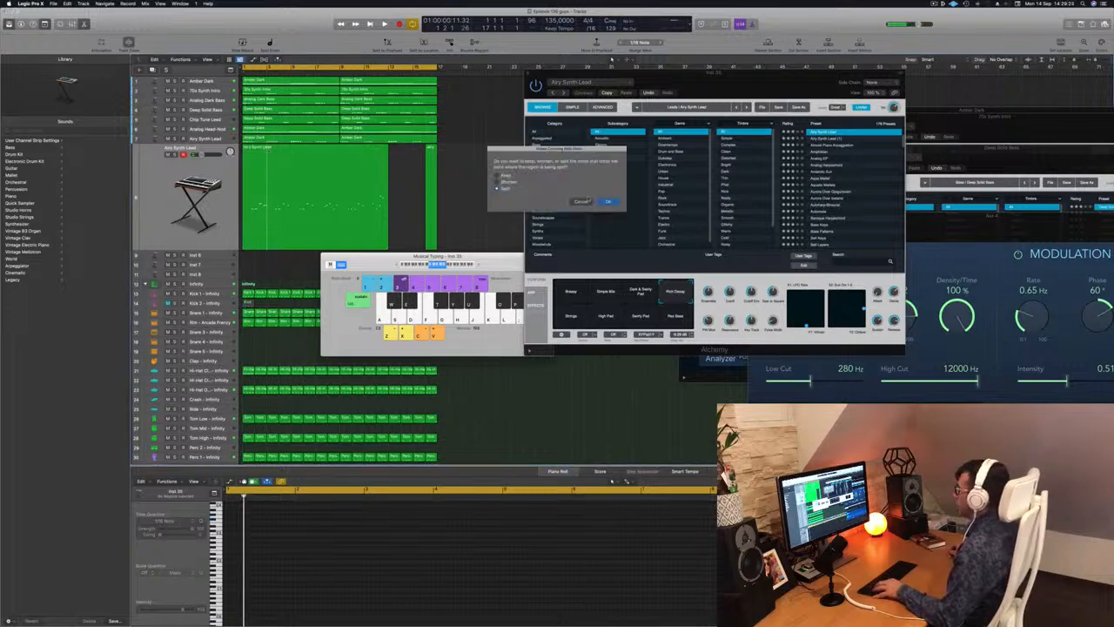
pyautogui.click(604, 201)
pyautogui.moveTo(472, 176); pyautogui.dragTo(335, 194)
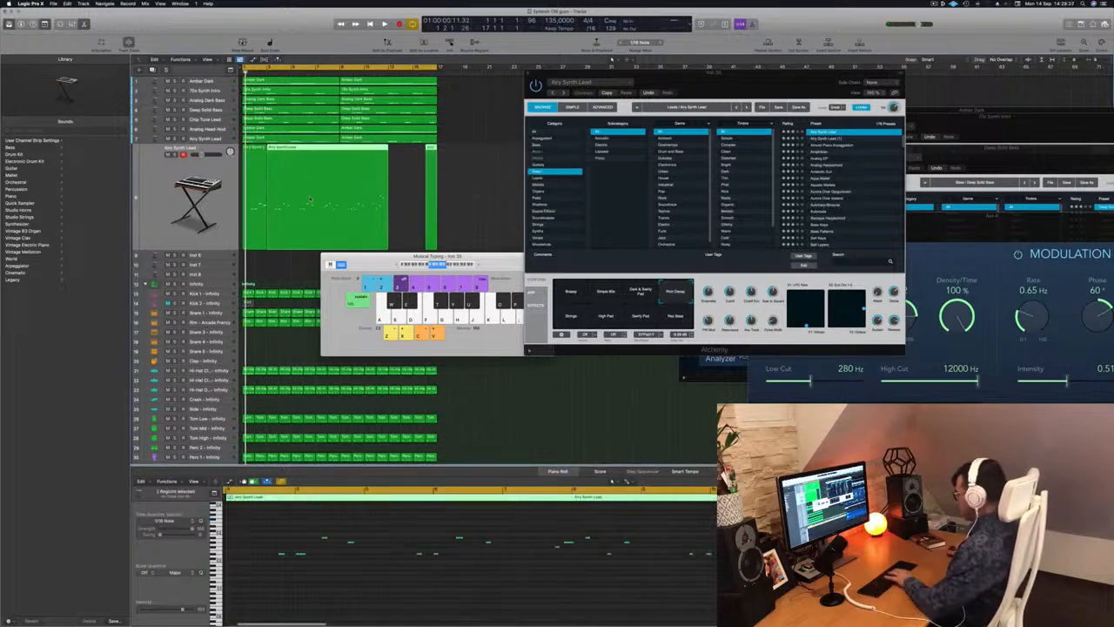
pyautogui.press('Delete')
# Copy the two-bar lead region to bar 3, transpose the notes of both regions up an octave and restart playback.
pyautogui.press('space')
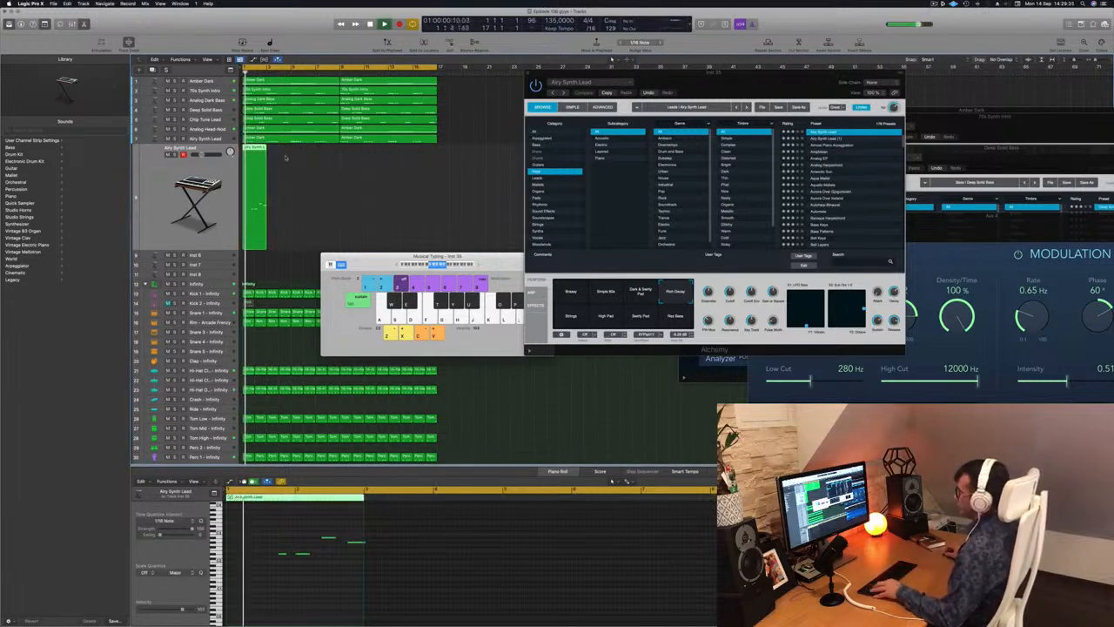
pyautogui.moveTo(254, 157); pyautogui.dragTo(278, 155)
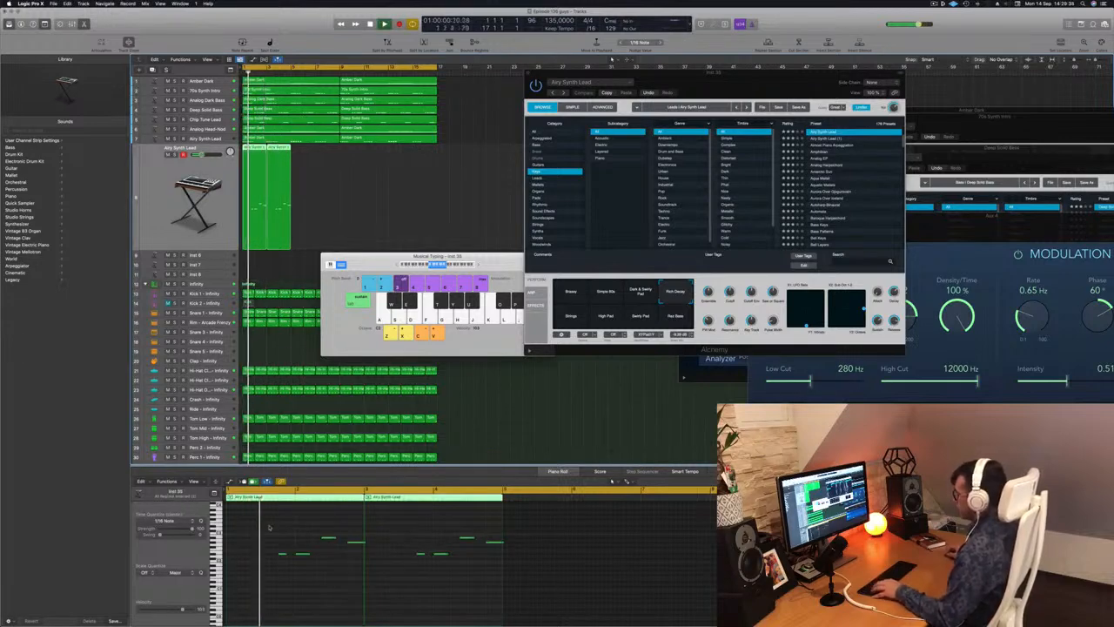
pyautogui.moveTo(269, 527); pyautogui.dragTo(494, 589)
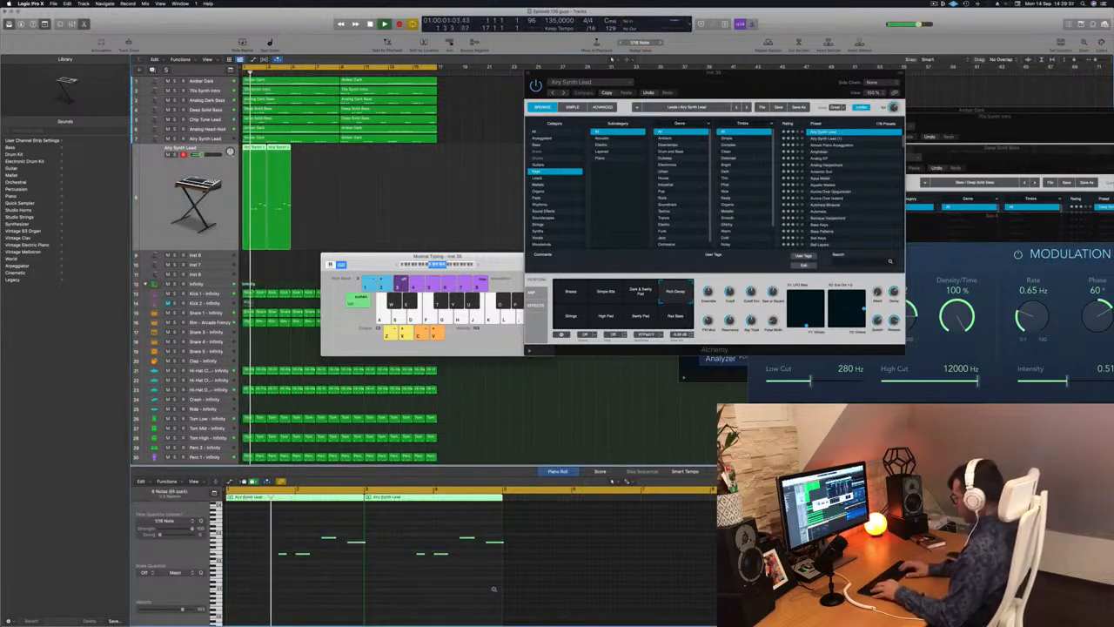
pyautogui.hotkey('alt', 'shift', 'Up')
pyautogui.press('space')
pyautogui.press('space')
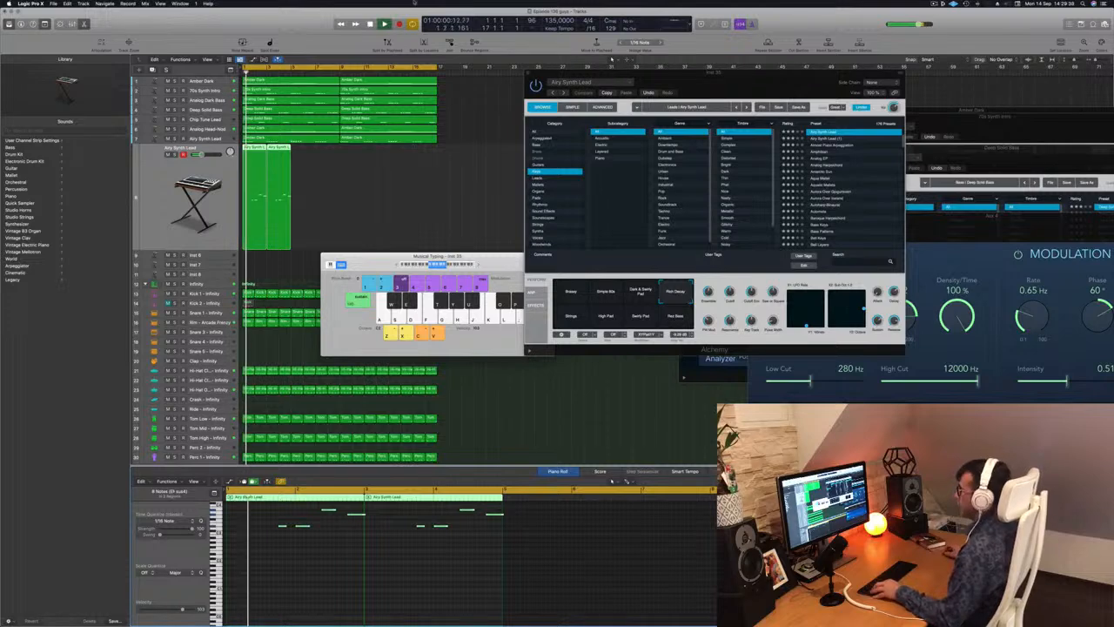
# Duplicate the two lead regions along the track until the phrase fills the arrangement up to bar 17.
pyautogui.moveTo(351, 175); pyautogui.dragTo(260, 195)
pyautogui.moveTo(258, 155); pyautogui.dragTo(305, 159)
pyautogui.moveTo(400, 168); pyautogui.dragTo(349, 158)
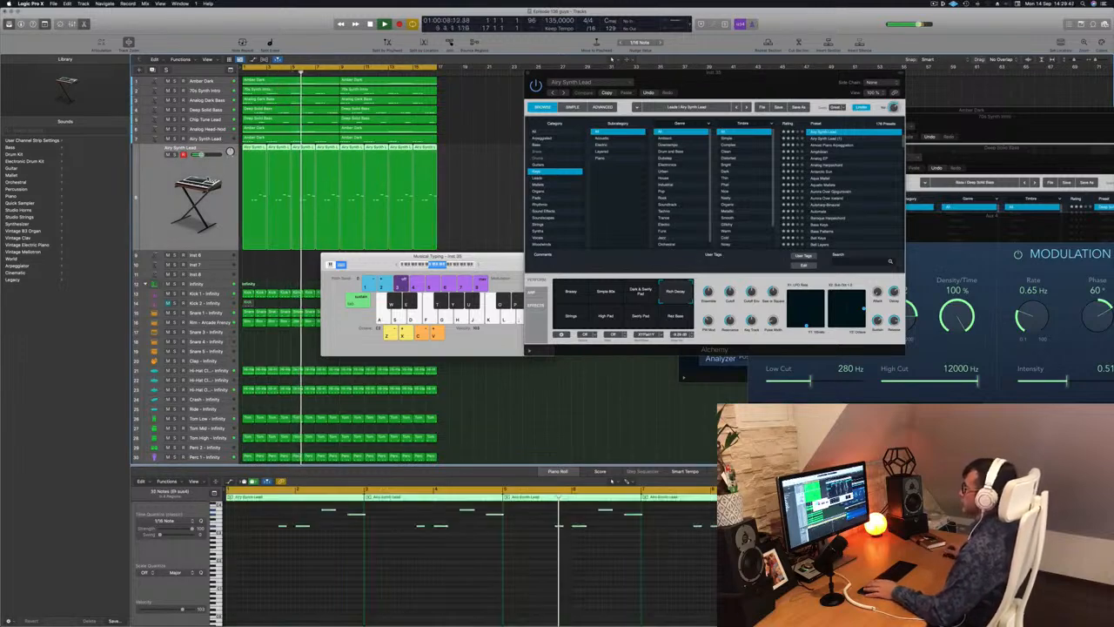
# Restart playback from the beginning and open the mixer below the arrangement.
pyautogui.press('space')
pyautogui.press('space')
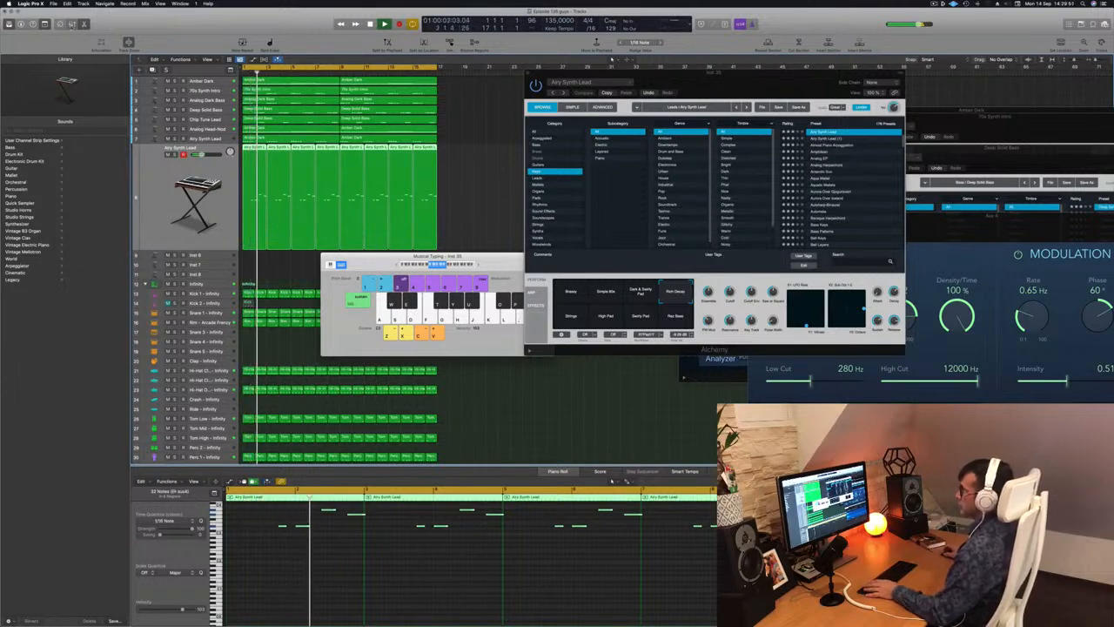
pyautogui.press('x')
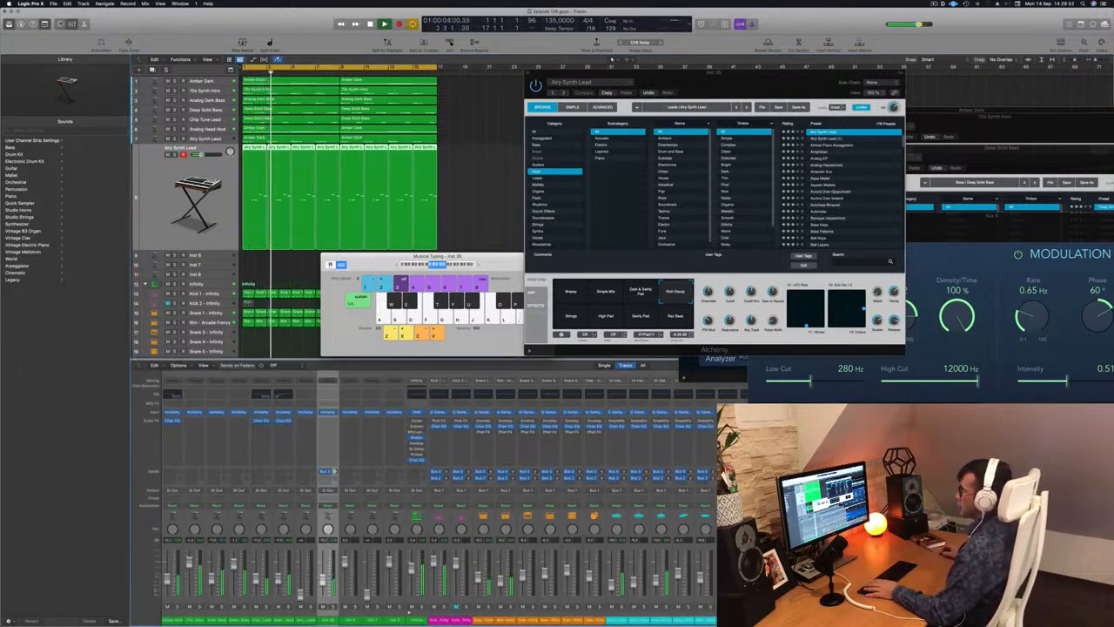
# Replace the mixer with the Smart Controls, show the inspector beside the tracks and move the Airy Synth Lead window lower.
pyautogui.press('b')
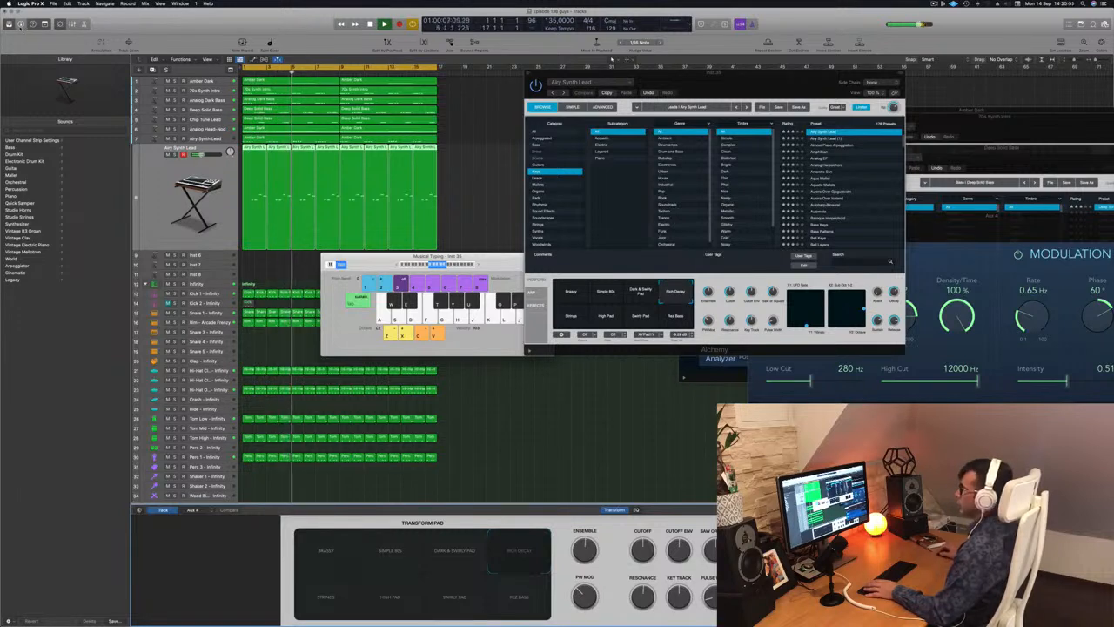
pyautogui.click(21, 23)
pyautogui.click(21, 24)
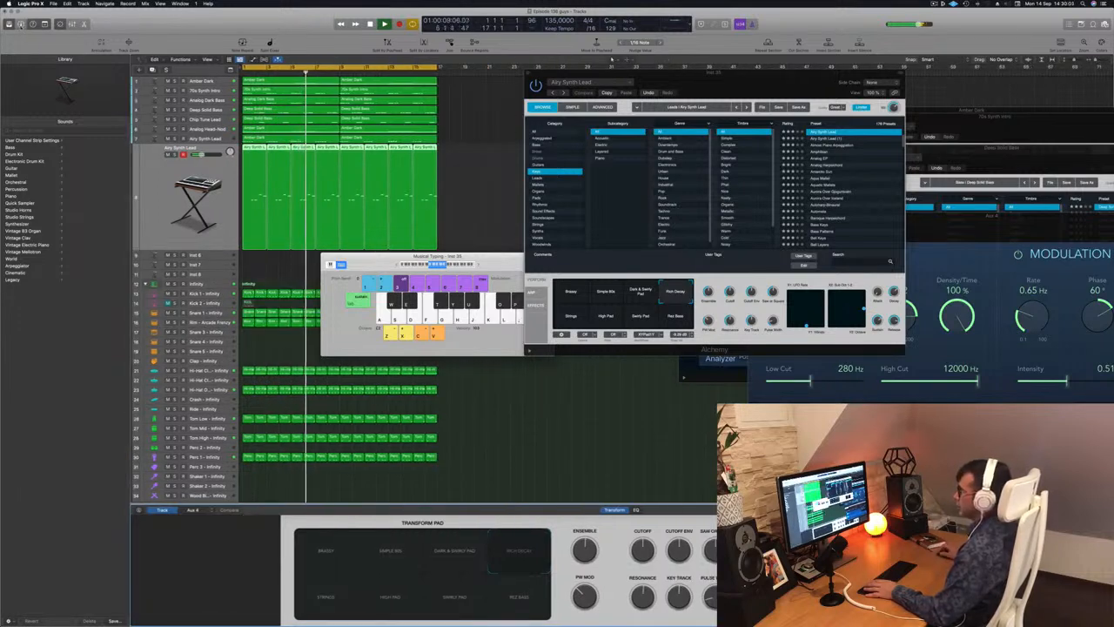
pyautogui.click(20, 24)
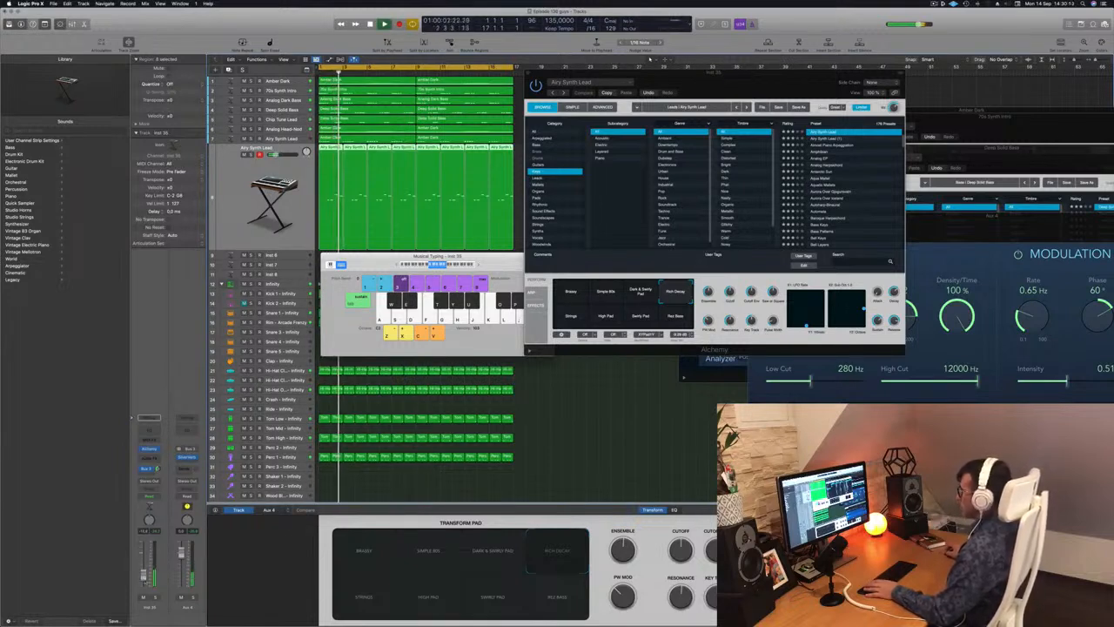
pyautogui.moveTo(724, 85); pyautogui.dragTo(684, 143)
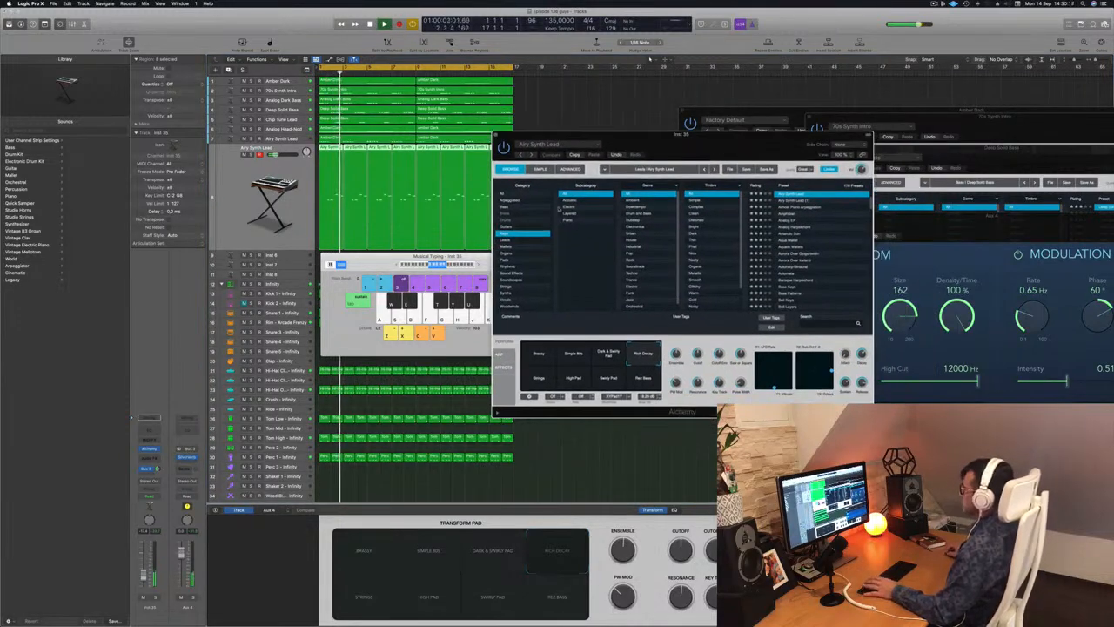
# Restart playback and audition the Airy Synth Lead preset's bass, Swirly Pad, High Pad and Strings transform snapshots.
pyautogui.press('space')
pyautogui.press('space')
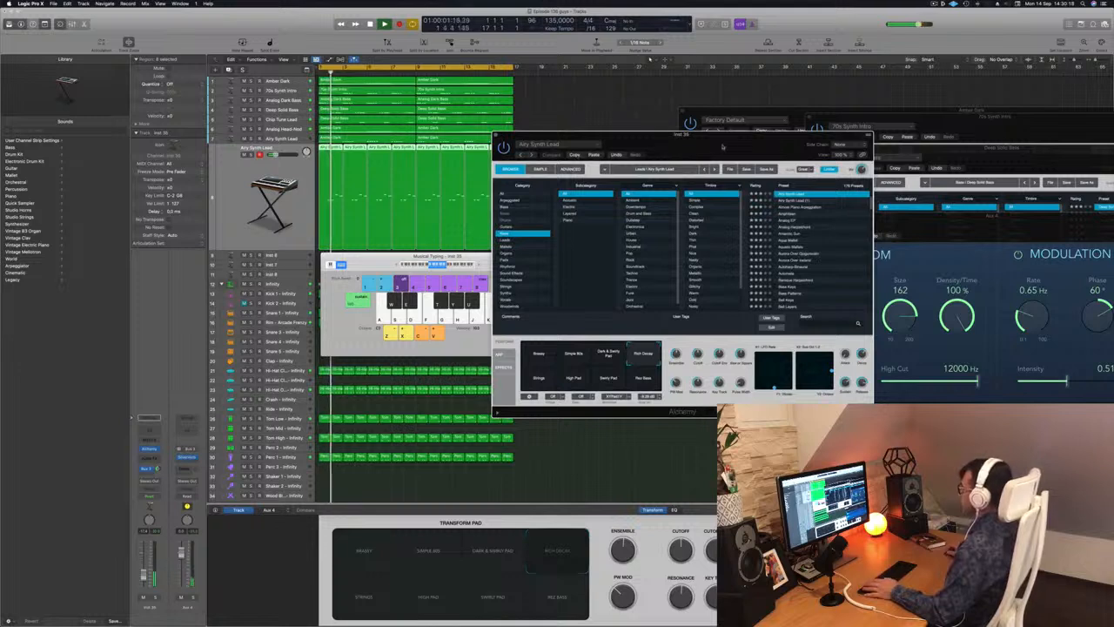
pyautogui.press('space')
pyautogui.click(644, 378)
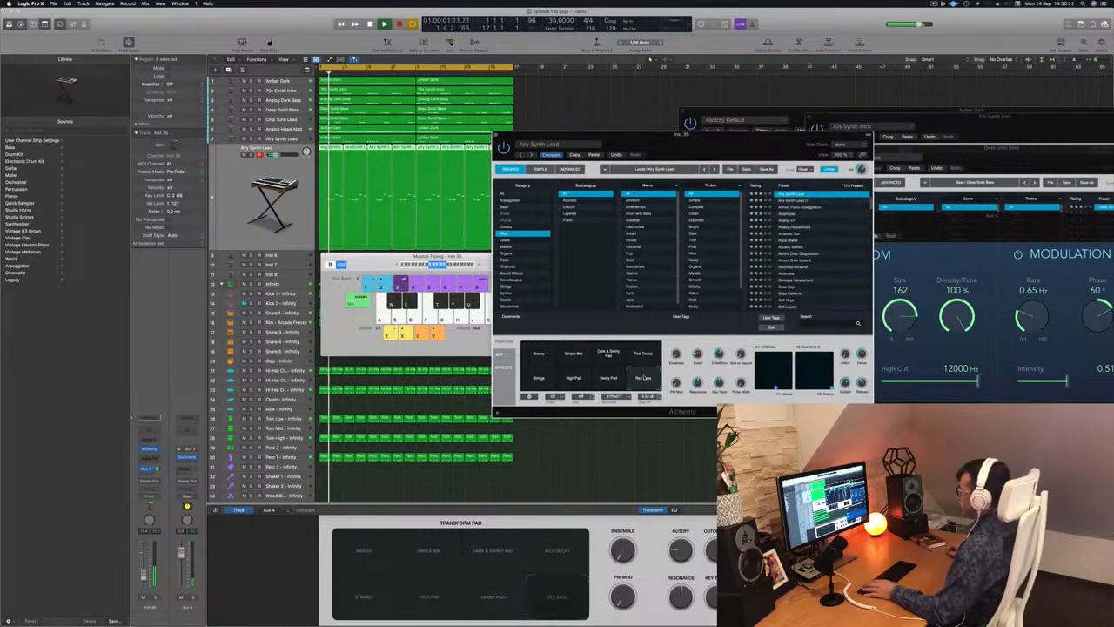
pyautogui.click(610, 381)
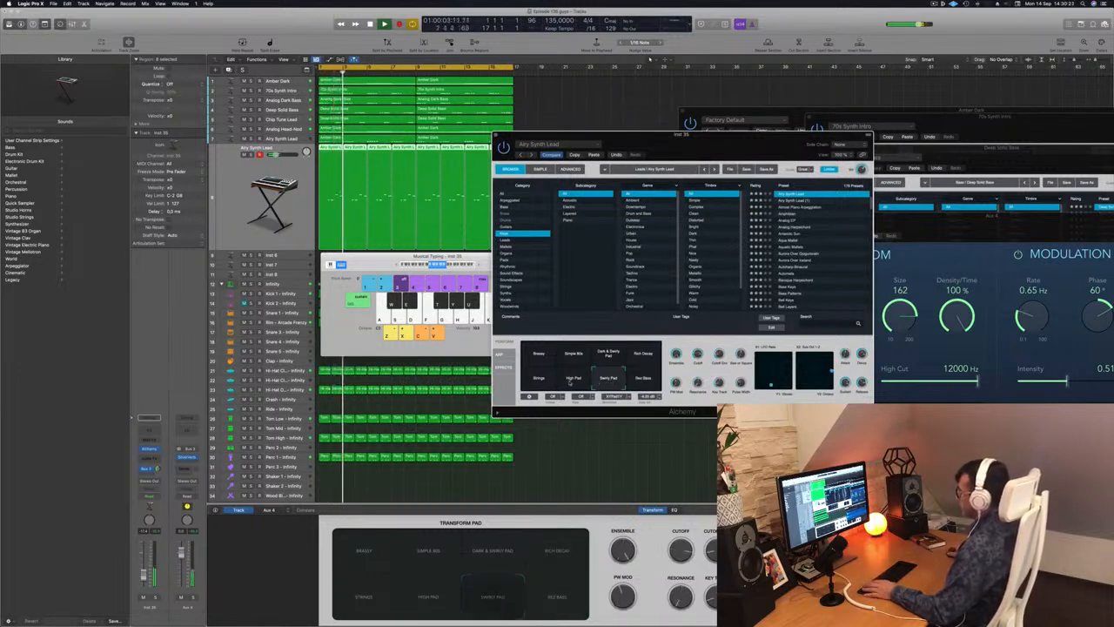
pyautogui.click(570, 382)
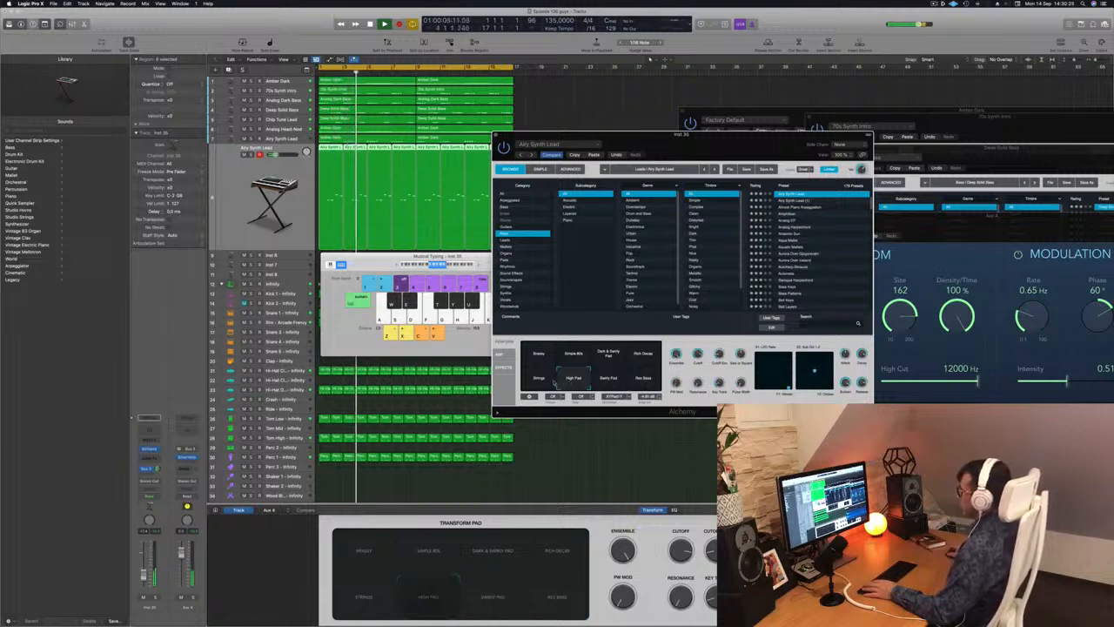
pyautogui.click(537, 381)
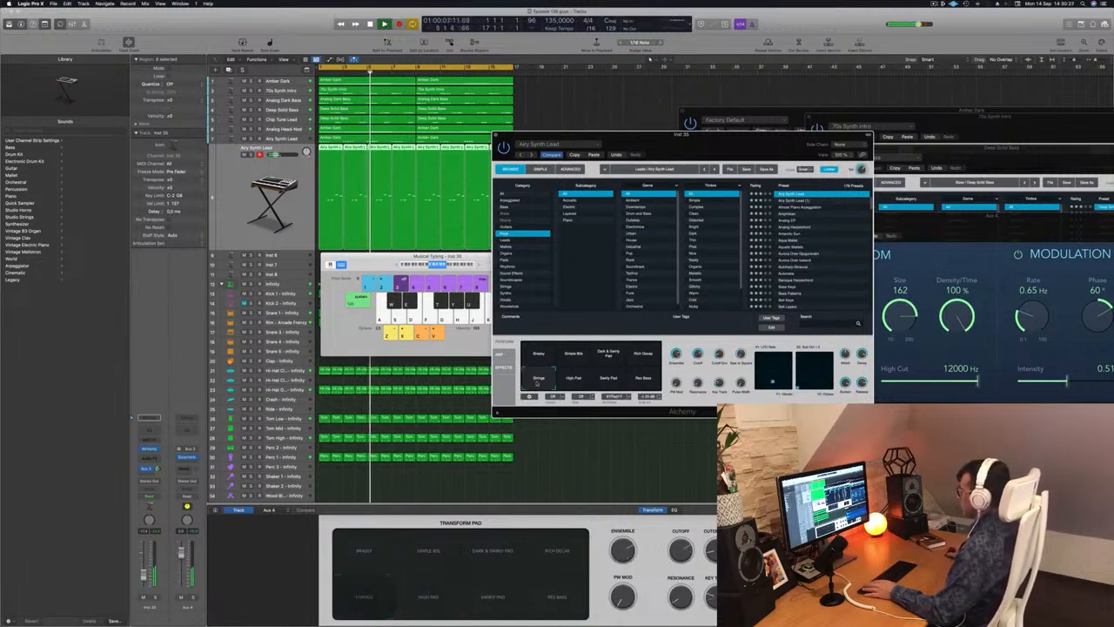
# Try the Analog EP keys preset on the lead track, load Antarctic Sun instead and restart playback.
pyautogui.moveTo(702, 142); pyautogui.dragTo(711, 102)
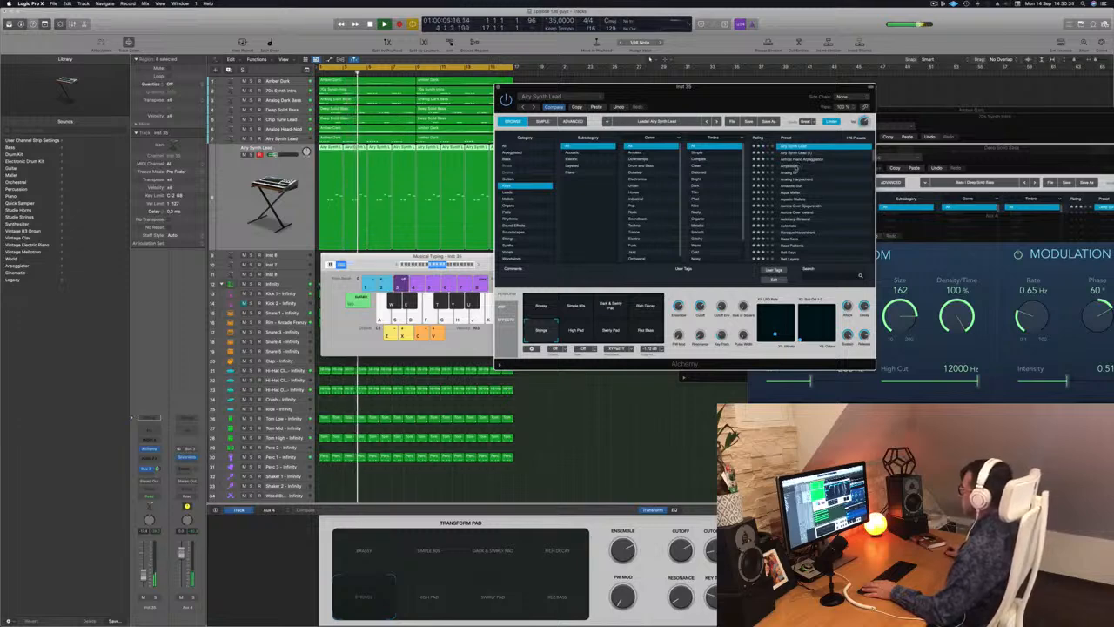
pyautogui.click(794, 165)
pyautogui.press('Down')
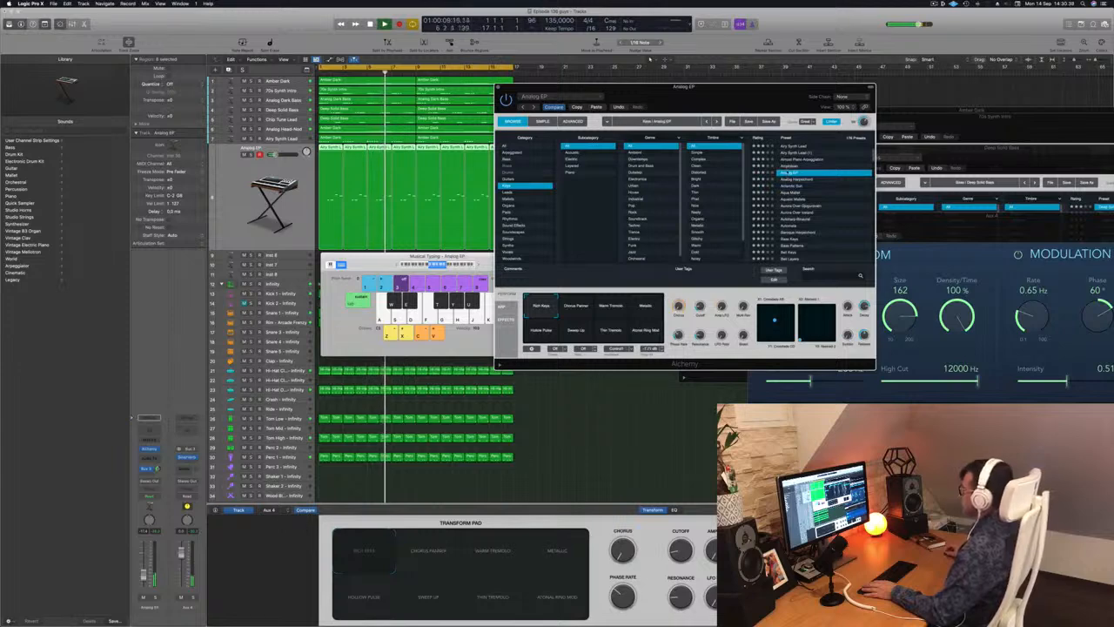
pyautogui.click(416, 303)
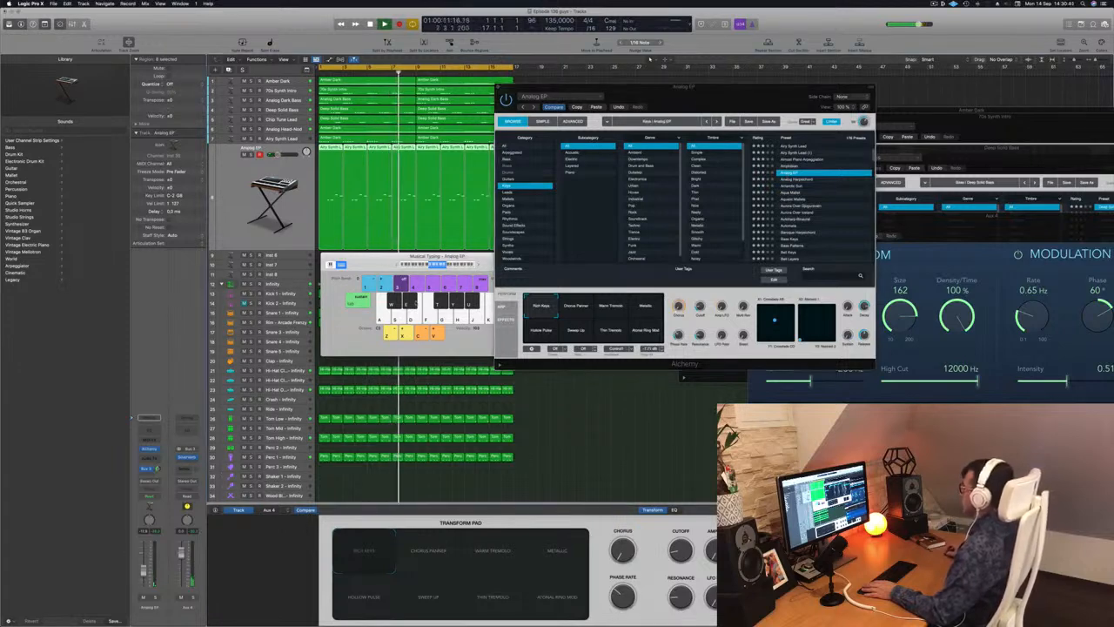
pyautogui.click(792, 187)
pyautogui.click(793, 187)
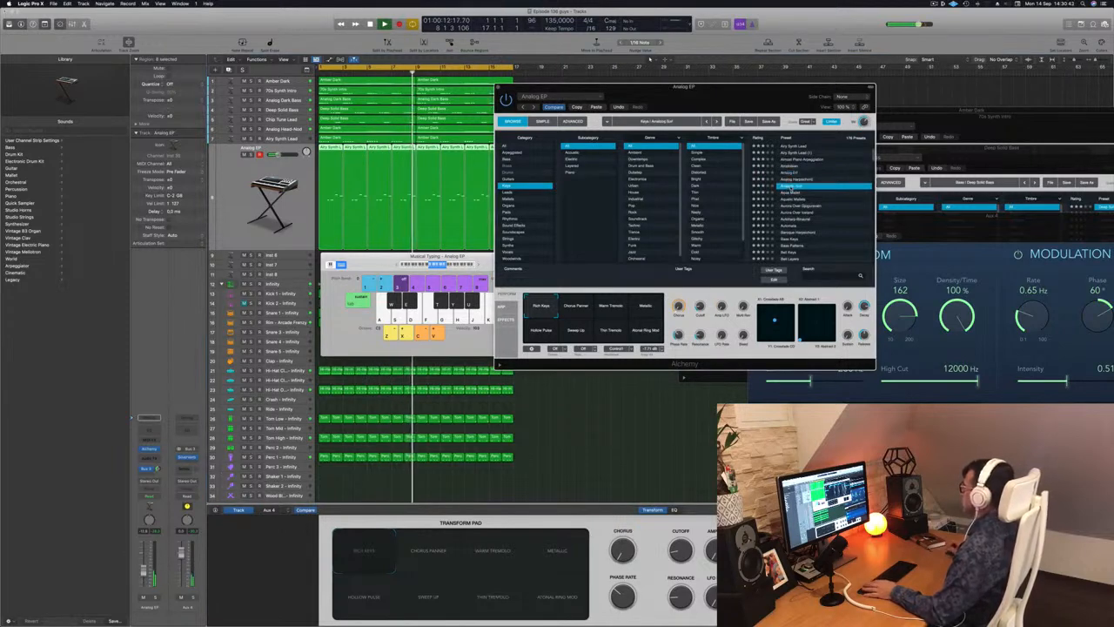
pyautogui.press('Return')
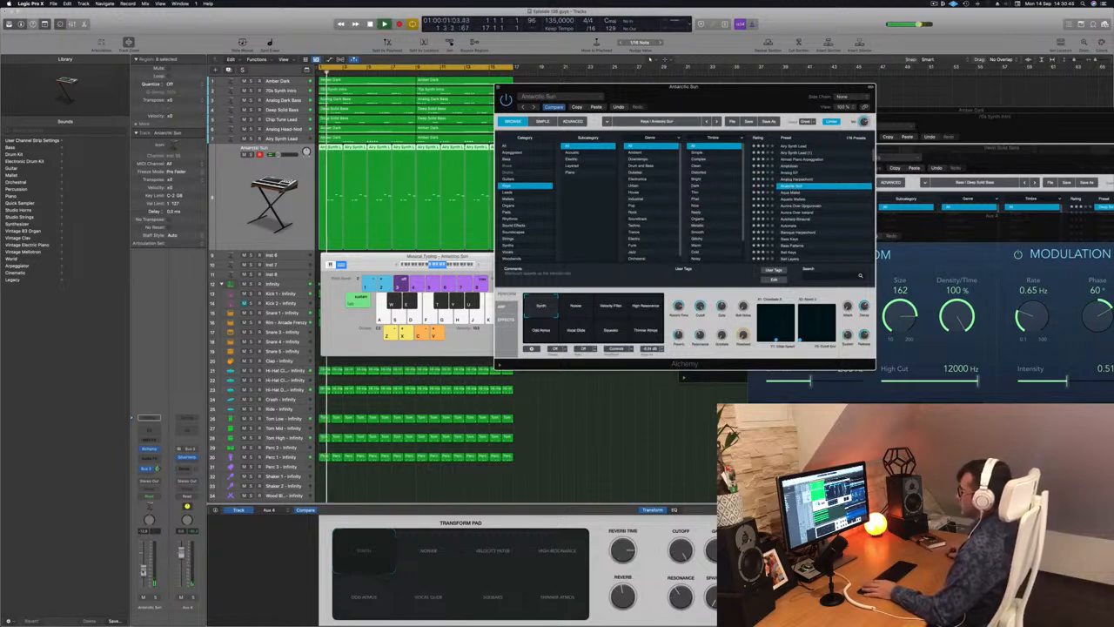
pyautogui.click(274, 205)
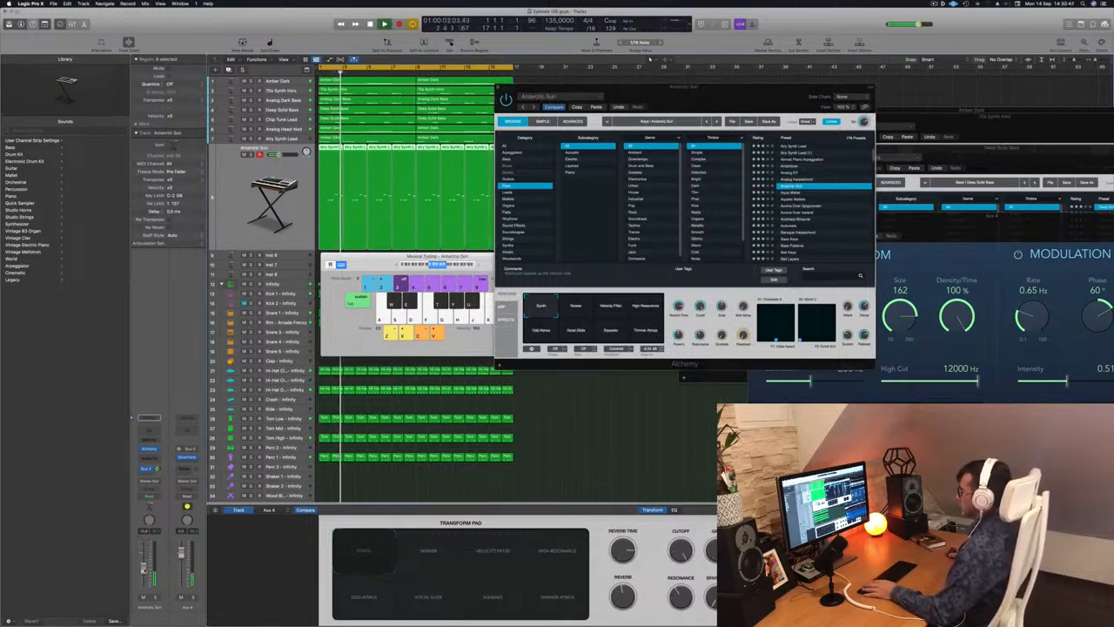
# Audition Antarctic Sun's transform snapshots from Noiser to Vocal Glide, keep Vocal Glide and raise the track volume slightly.
pyautogui.click(578, 308)
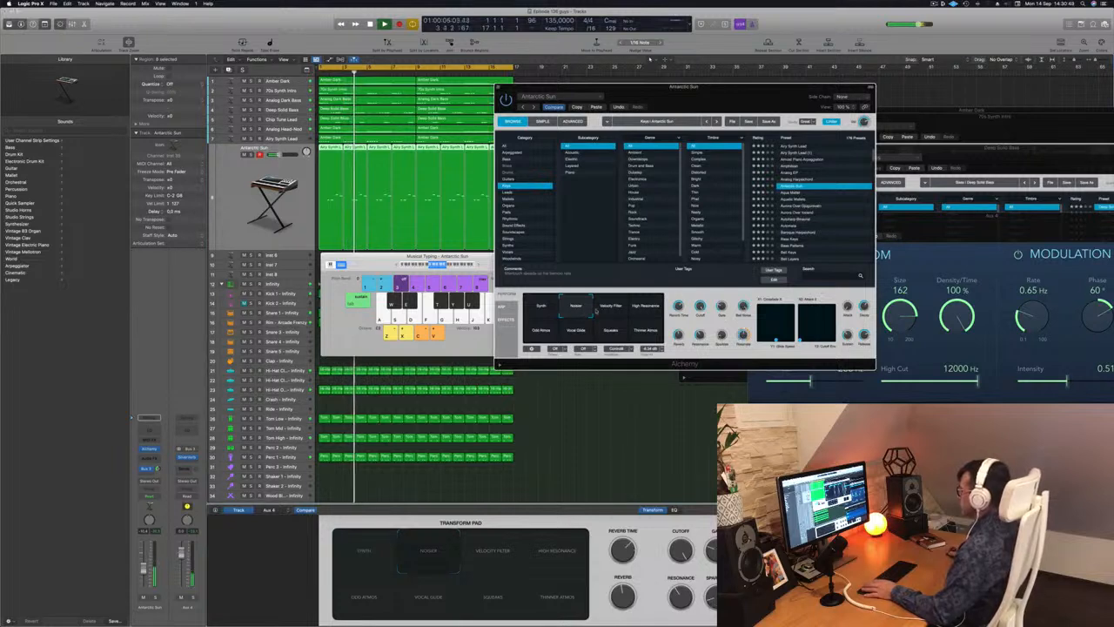
pyautogui.click(612, 311)
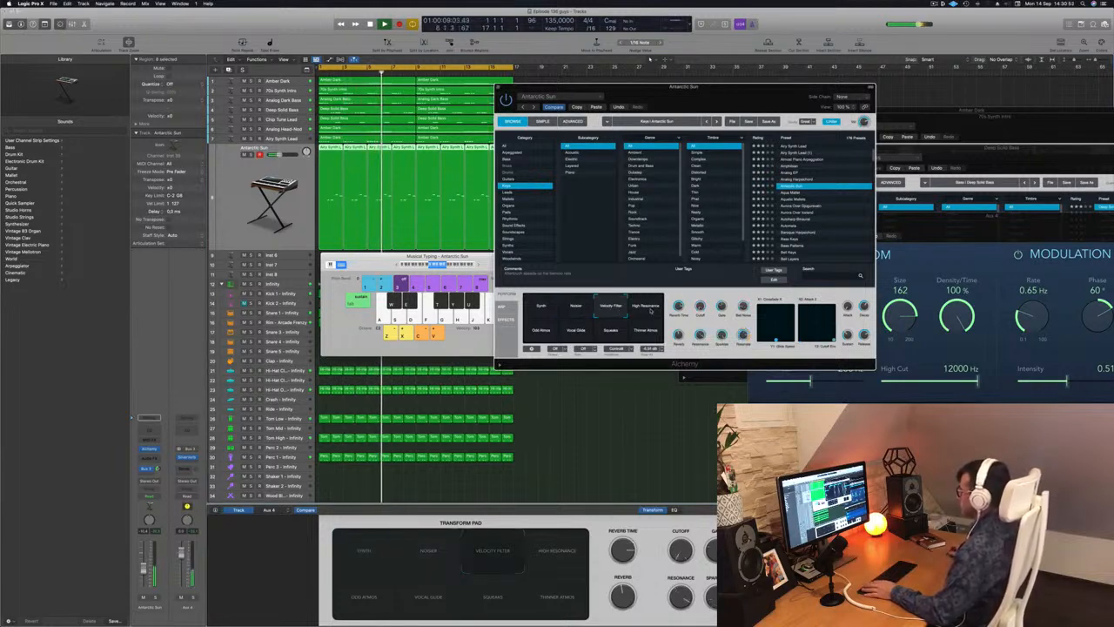
pyautogui.click(649, 311)
pyautogui.click(541, 331)
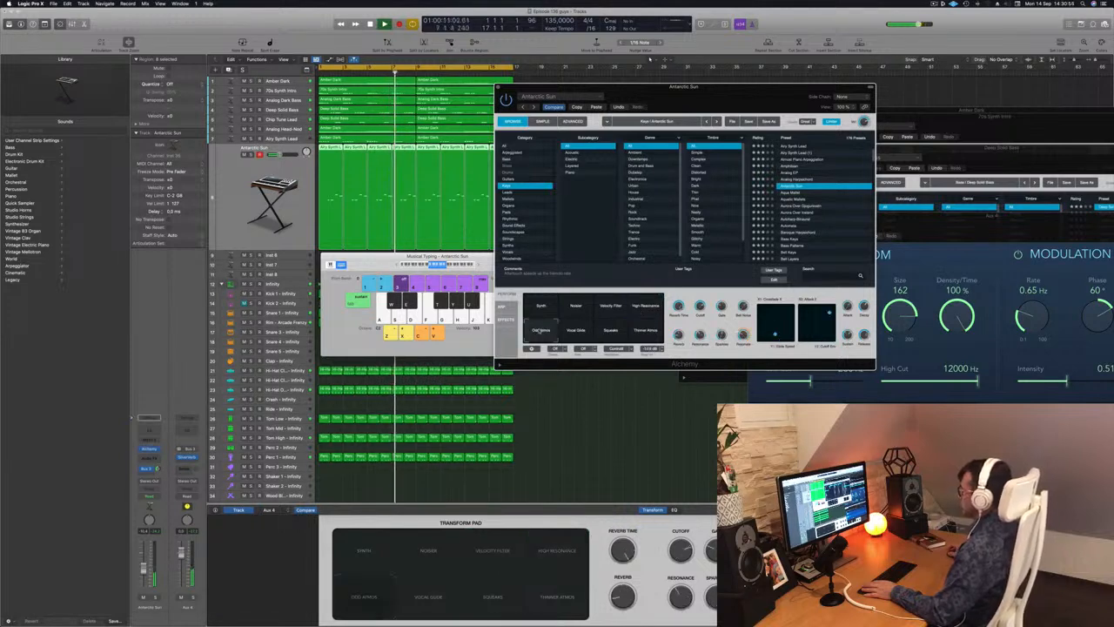
pyautogui.click(574, 332)
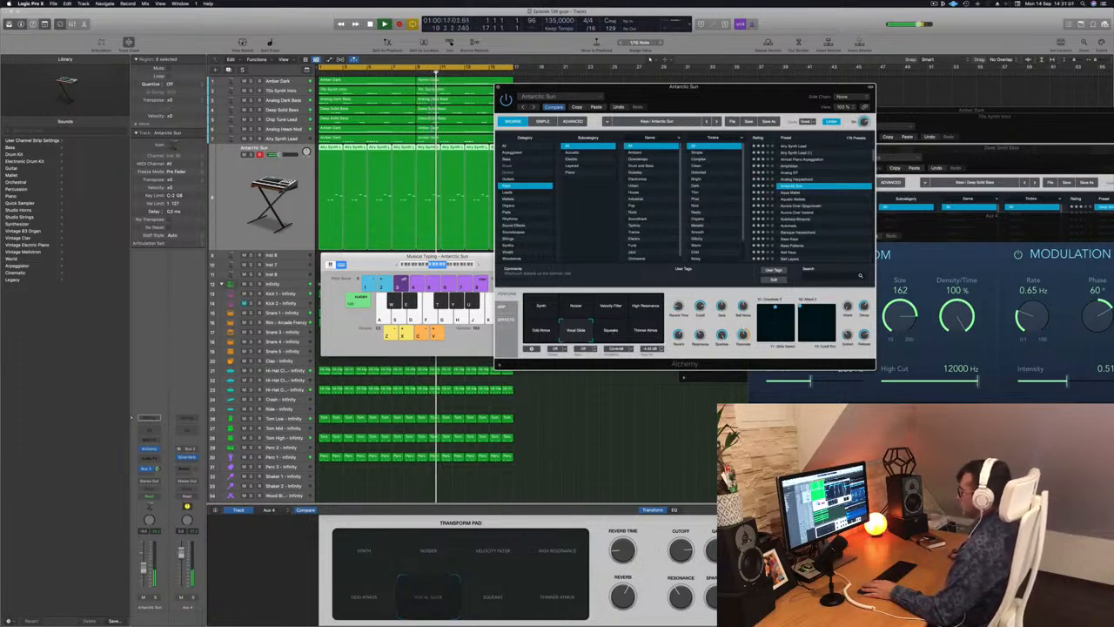
pyautogui.moveTo(144, 567); pyautogui.dragTo(144, 563)
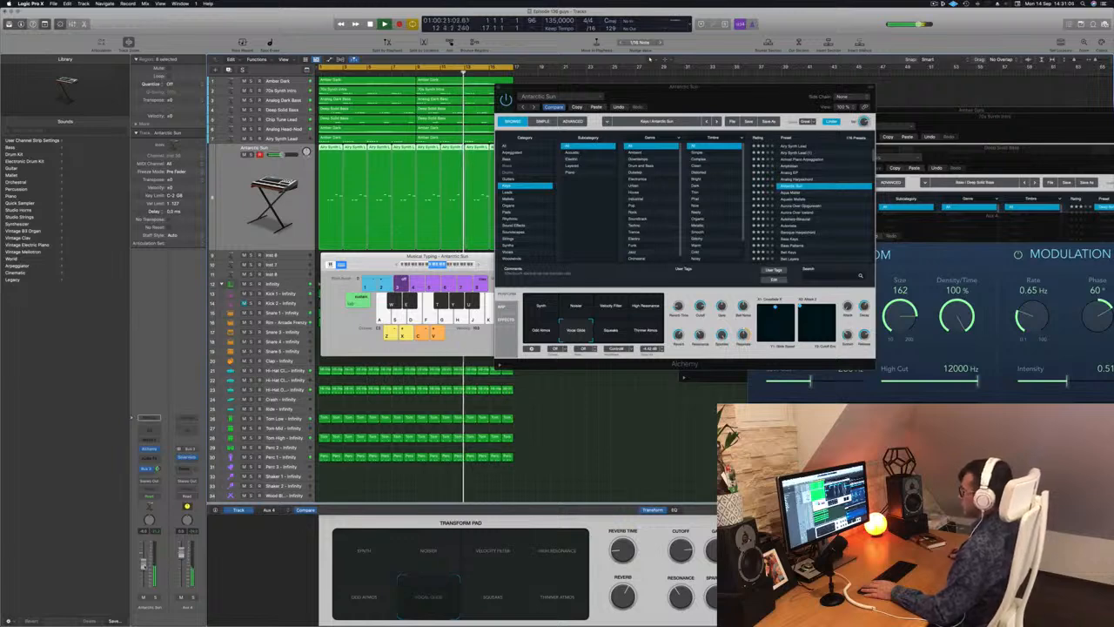
# Compare the Squeaks and Thinner Atmos snapshots, return to Vocal Glide and replay the arrangement from the beginning.
pyautogui.click(611, 331)
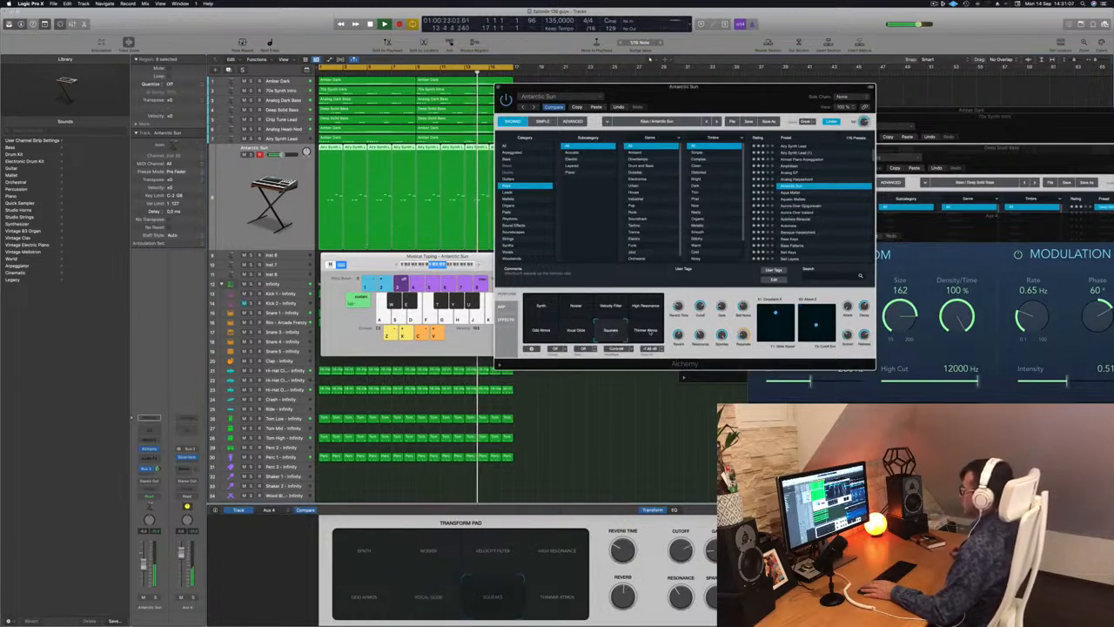
pyautogui.click(650, 332)
pyautogui.click(576, 331)
pyautogui.press('space')
pyautogui.press('space')
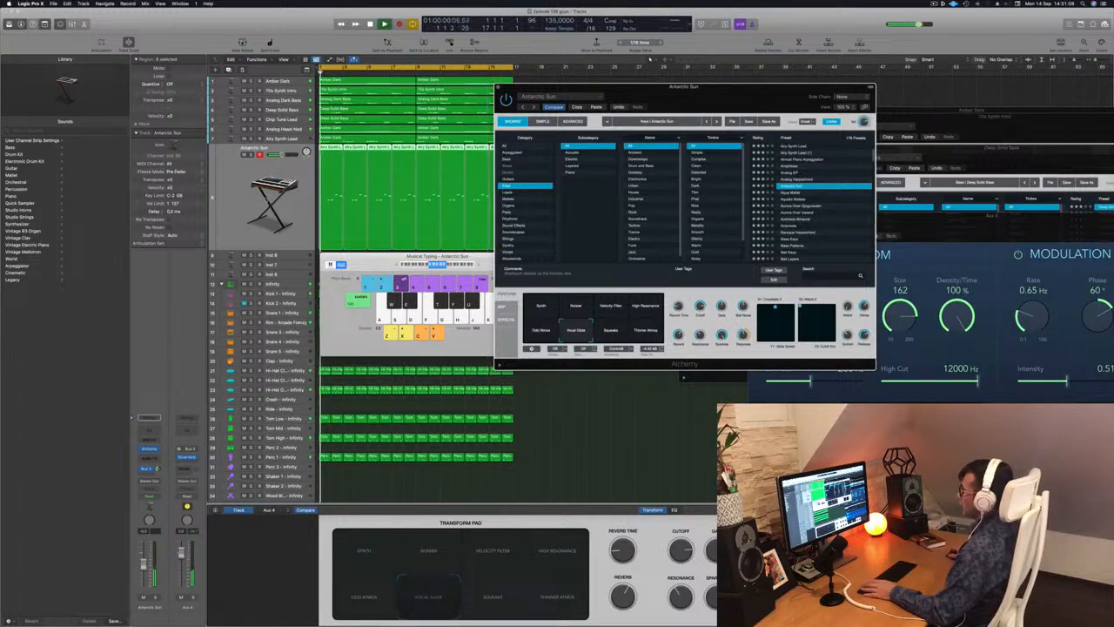
pyautogui.click(143, 564)
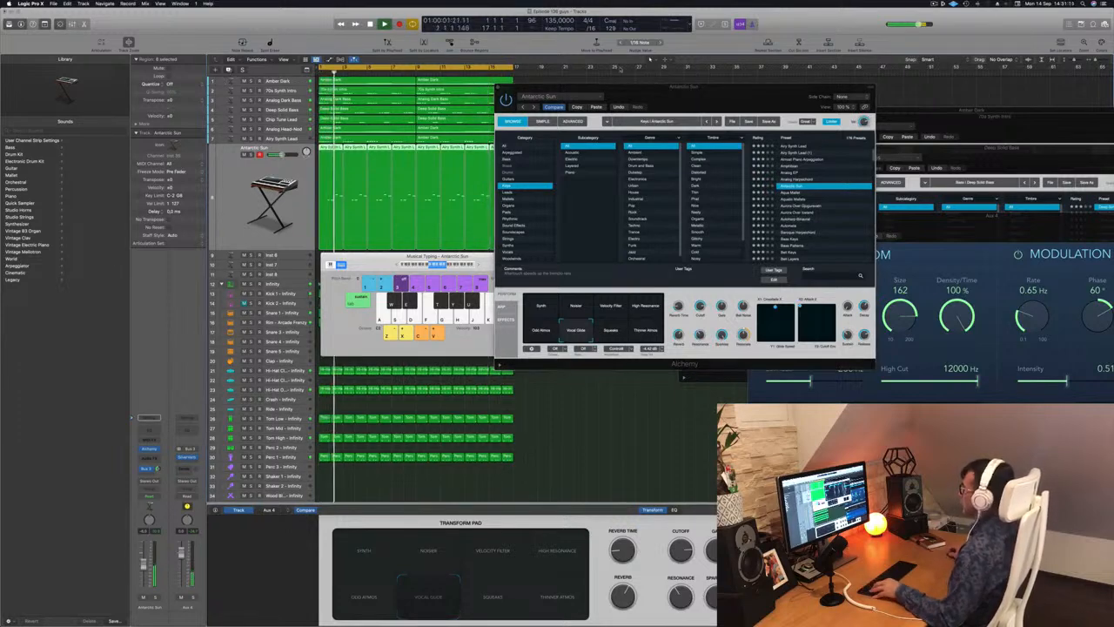
# Duplicate the Antarctic Sun track, move its plug-in window aside and copy all the lead regions onto the new track.
pyautogui.press('super+d')
pyautogui.moveTo(620, 87); pyautogui.dragTo(953, 124)
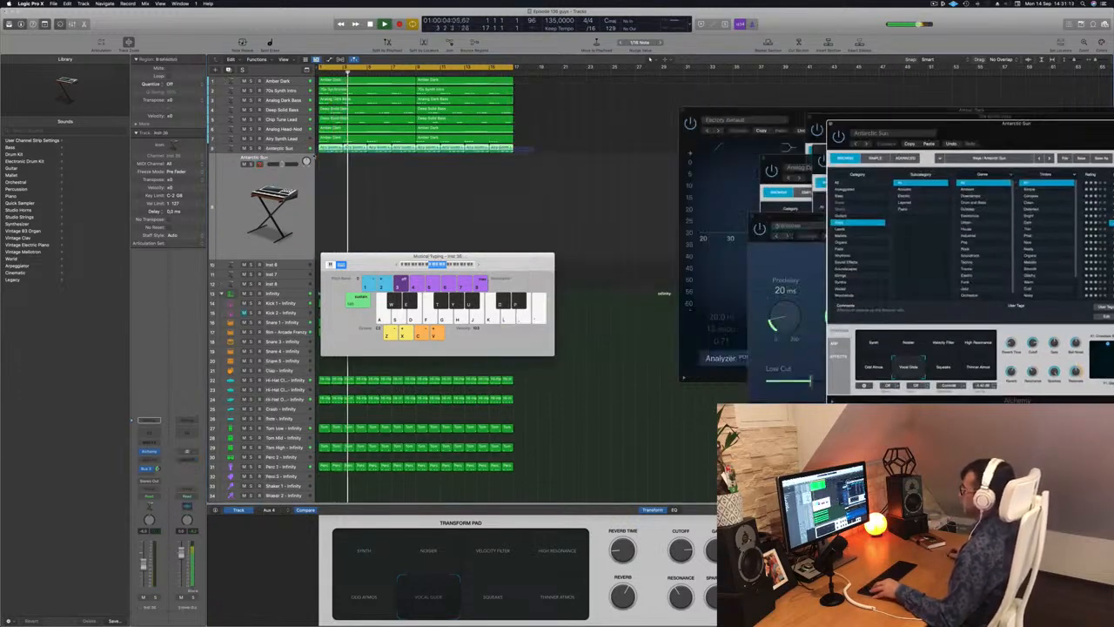
pyautogui.moveTo(534, 149); pyautogui.dragTo(371, 174)
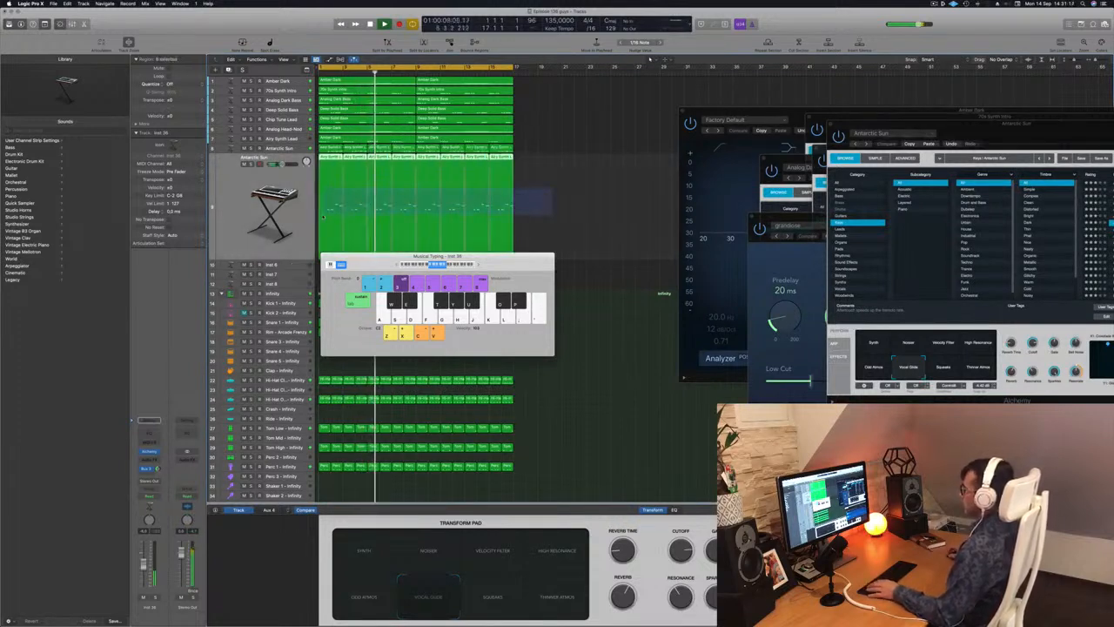
# Open the copied regions in the Piano Roll, transpose their notes down an octave and replay from the beginning.
pyautogui.doubleClick(329, 159)
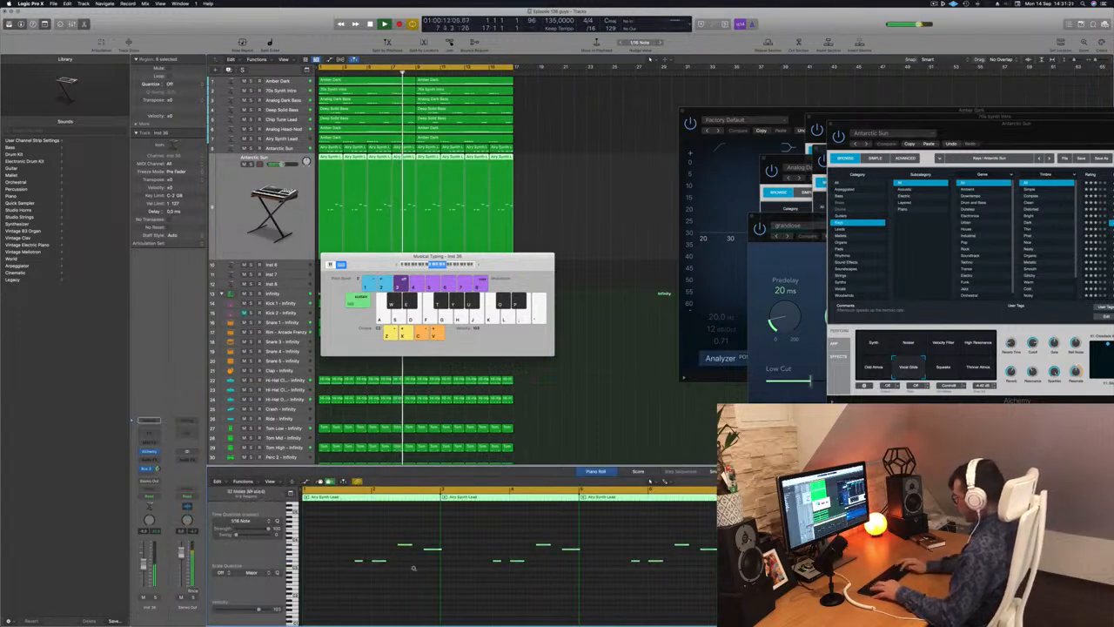
pyautogui.scroll(2, 415, 570)
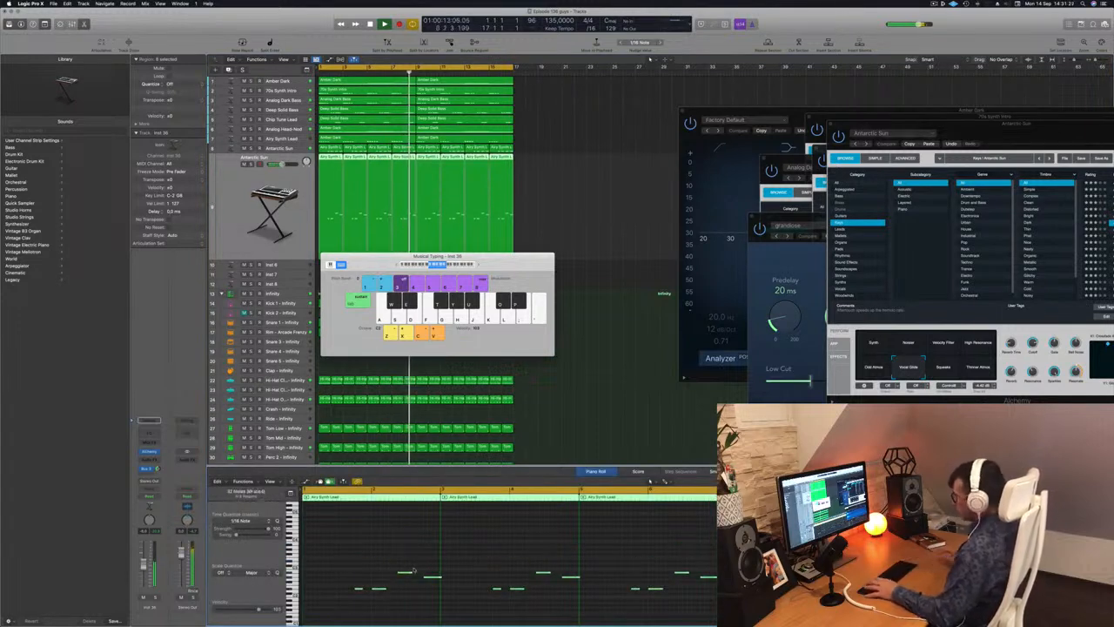
pyautogui.press('Return')
pyautogui.click(548, 182)
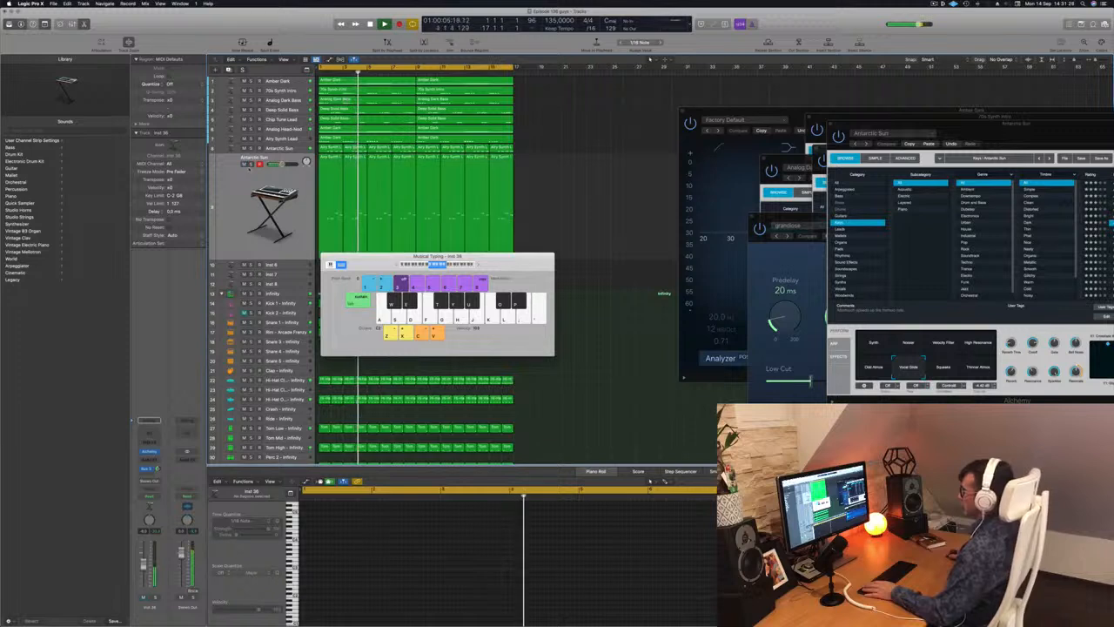
# Toggle the duplicate track's solo for comparison, then select all its regions and transpose their notes up two octaves.
pyautogui.click(252, 165)
pyautogui.click(252, 164)
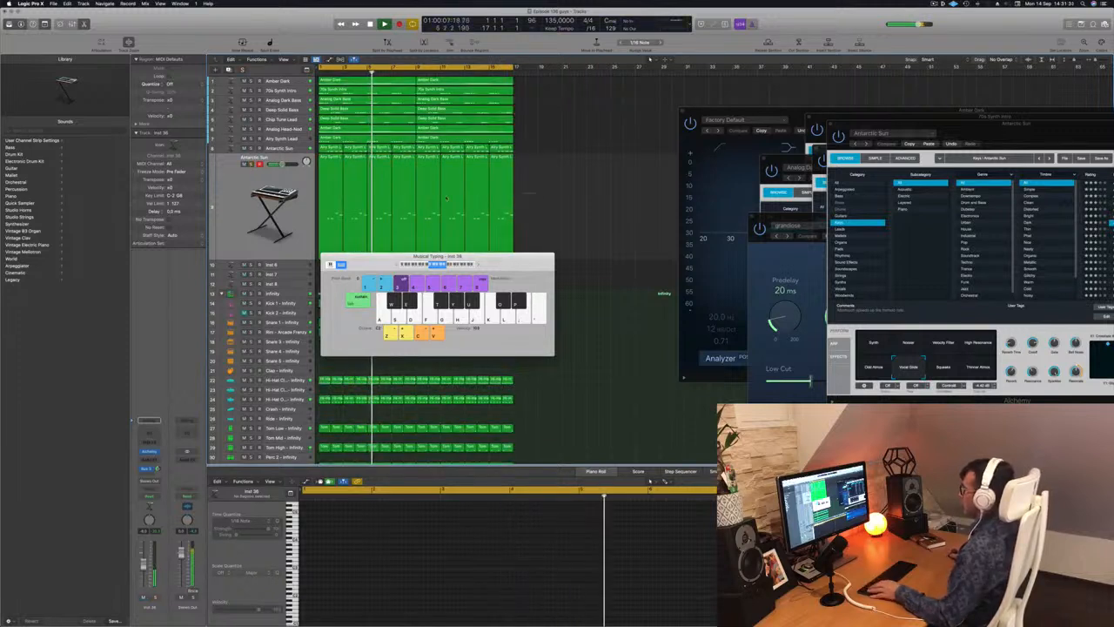
pyautogui.click(283, 209)
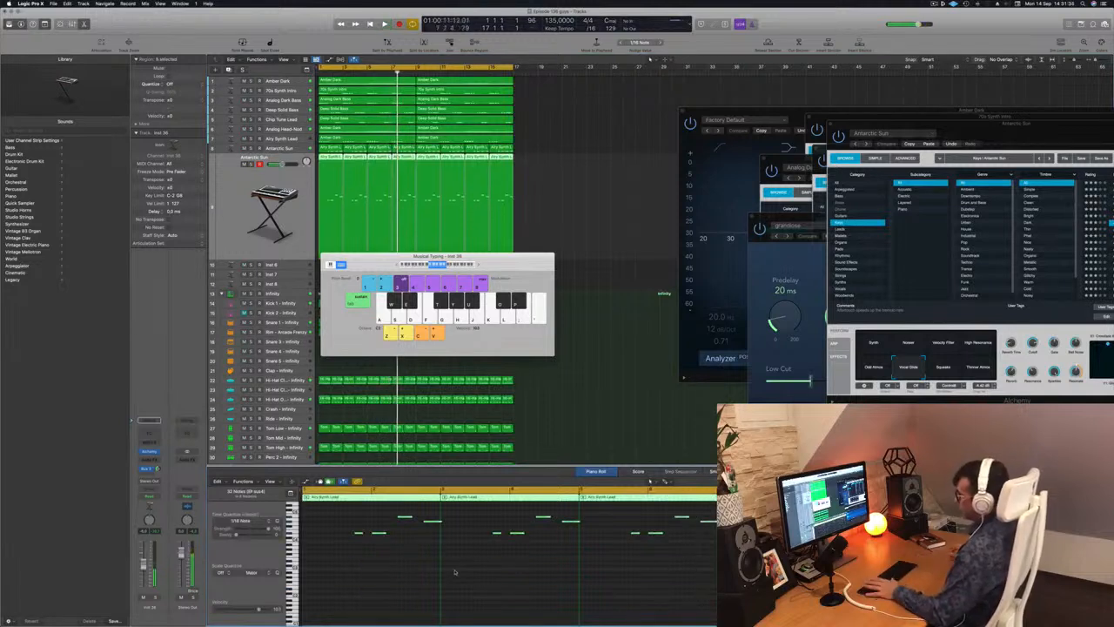
# Replay the arrangement with the transposed copy, move the Musical Typing keyboard off the tracks and mute the duplicate Antarctic Sun track.
pyautogui.press('space')
pyautogui.moveTo(407, 261); pyautogui.dragTo(746, 252)
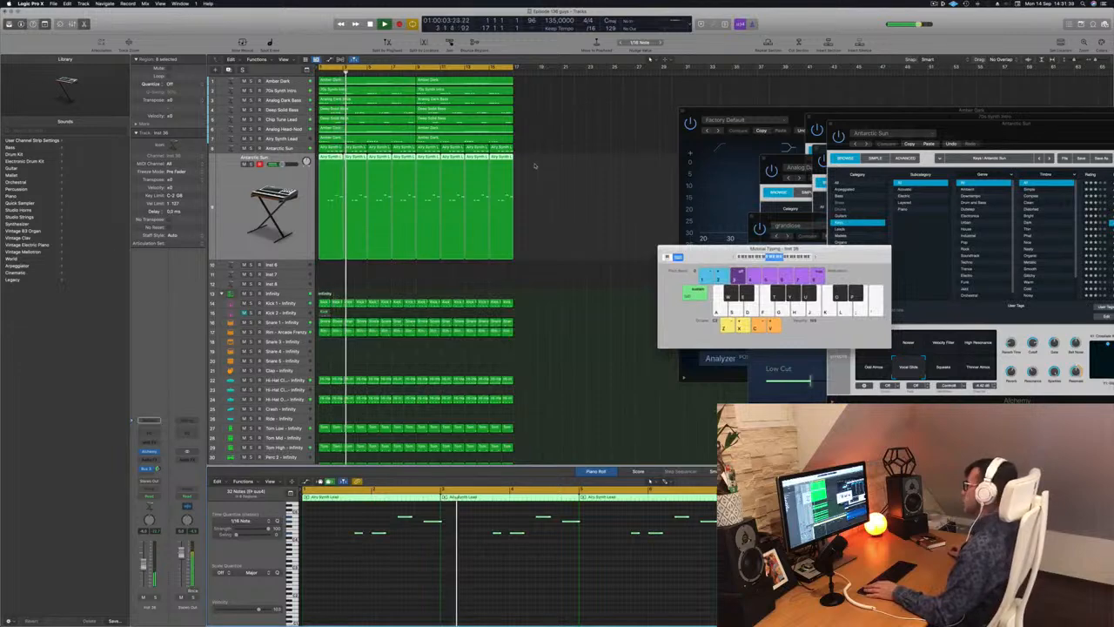
pyautogui.click(245, 164)
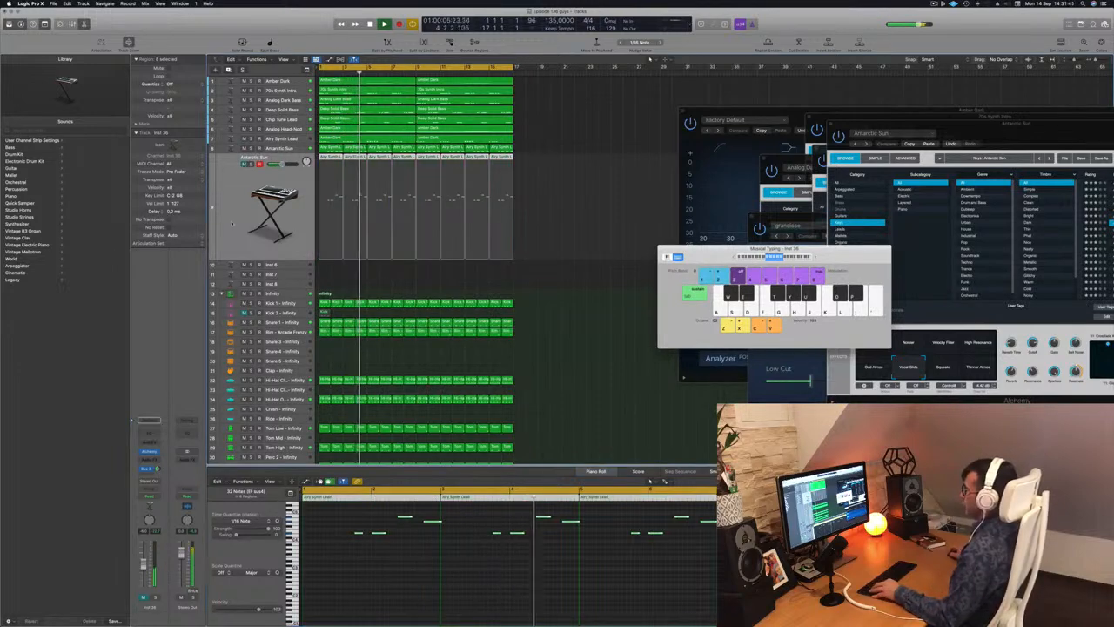
pyautogui.press('super+Up')
pyautogui.press('super+Up')
pyautogui.press('super+Up')
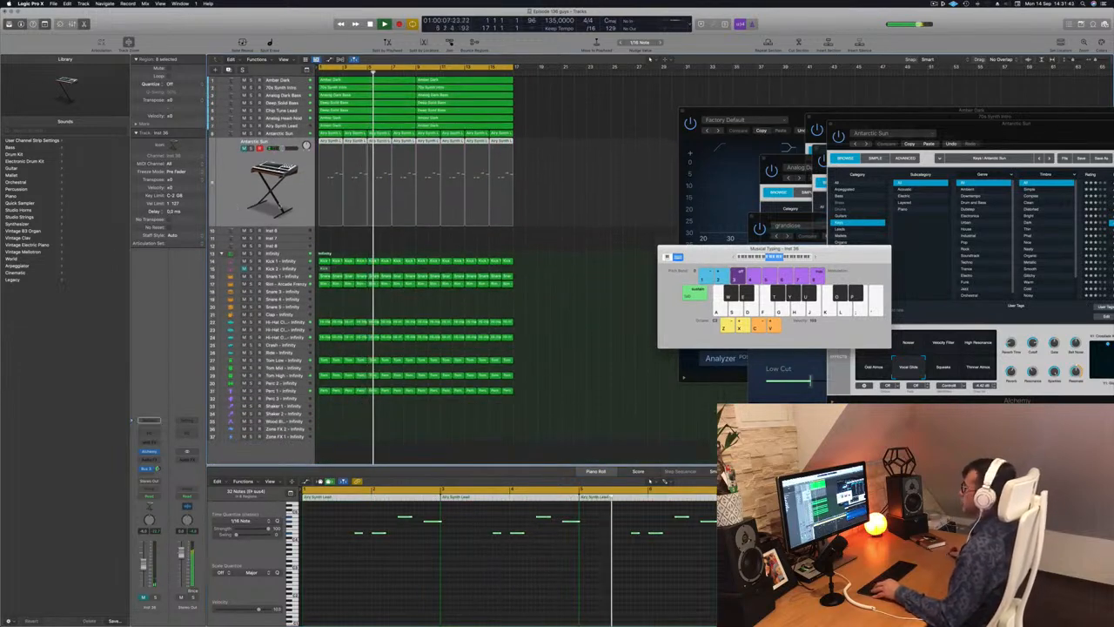
# Move the Musical Typing keyboard over the plug-in windows and close the equalizer window with the analyzer.
pyautogui.moveTo(737, 251); pyautogui.dragTo(948, 256)
pyautogui.click(623, 183)
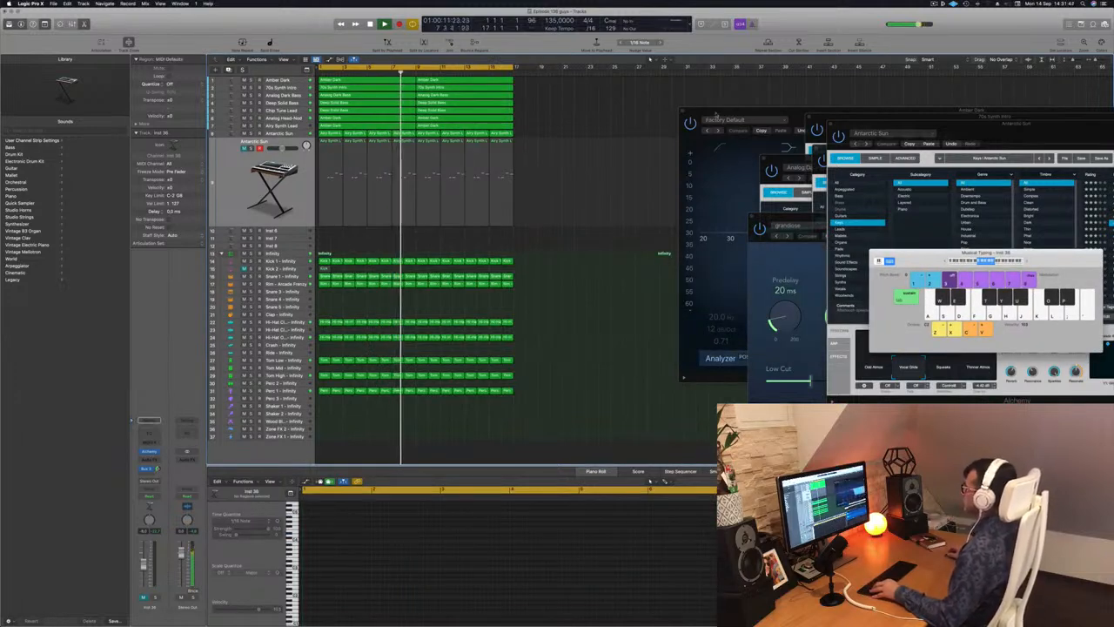
pyautogui.moveTo(715, 115); pyautogui.dragTo(626, 116)
pyautogui.click(611, 114)
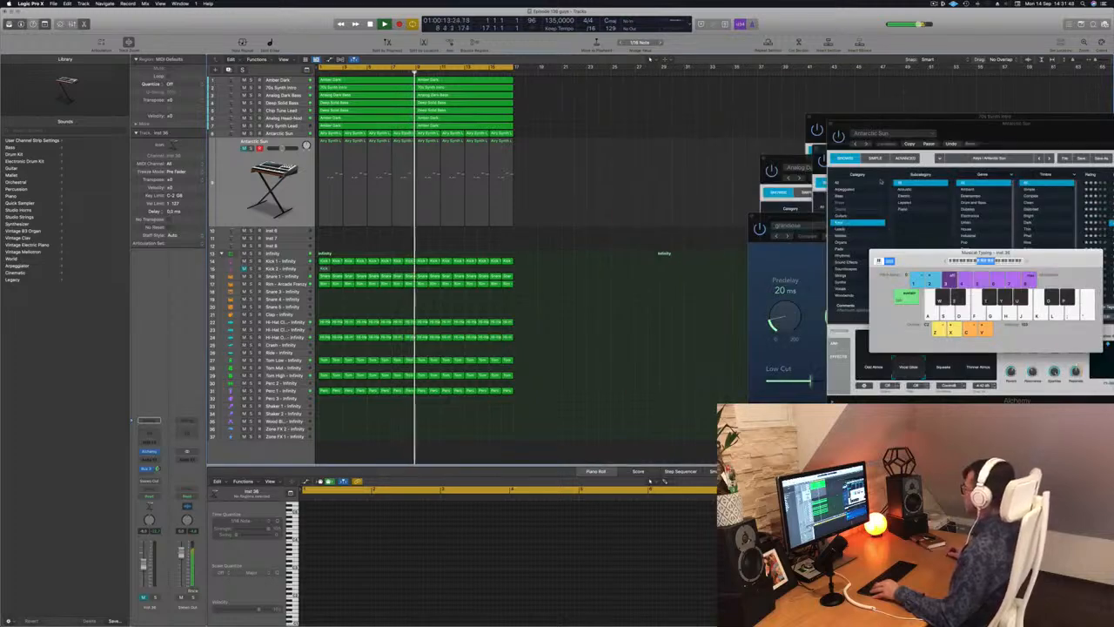
# Reposition the Antarctic Sun plug-in window and the Musical Typing keyboard so both are clear of the tracks.
pyautogui.moveTo(991, 129); pyautogui.dragTo(928, 315)
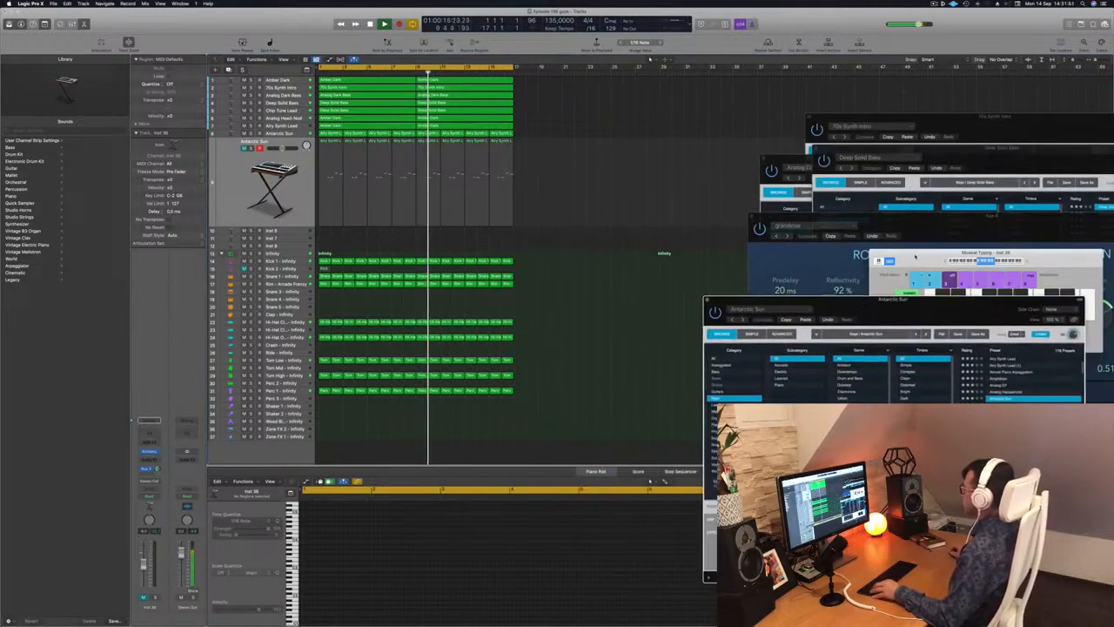
pyautogui.moveTo(986, 252); pyautogui.dragTo(986, 203)
pyautogui.scroll(3, 509, 181)
pyautogui.scroll(-2, 517, 178)
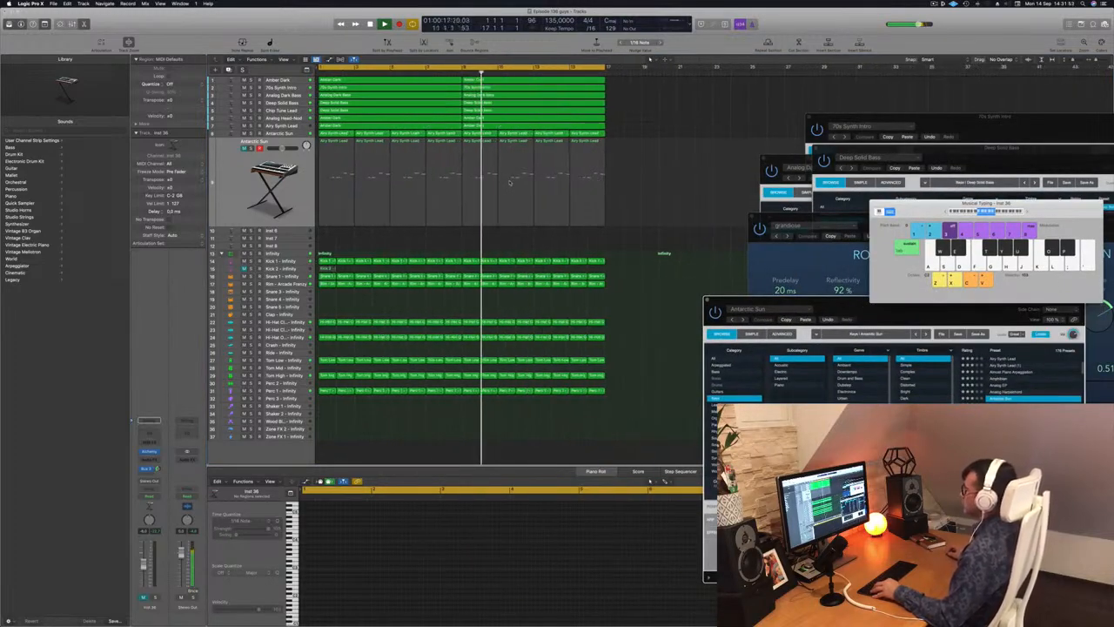
pyautogui.scroll(-2, 235, 177)
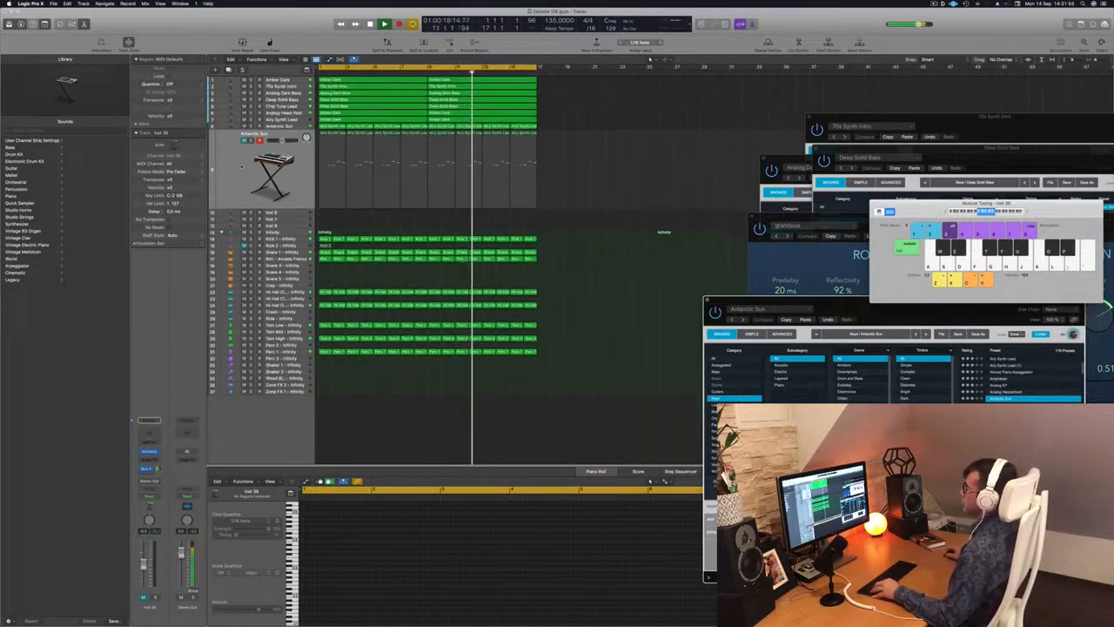
# Select all regions in the arrangement, name them by their tracks, and clear the selection.
pyautogui.click(242, 161)
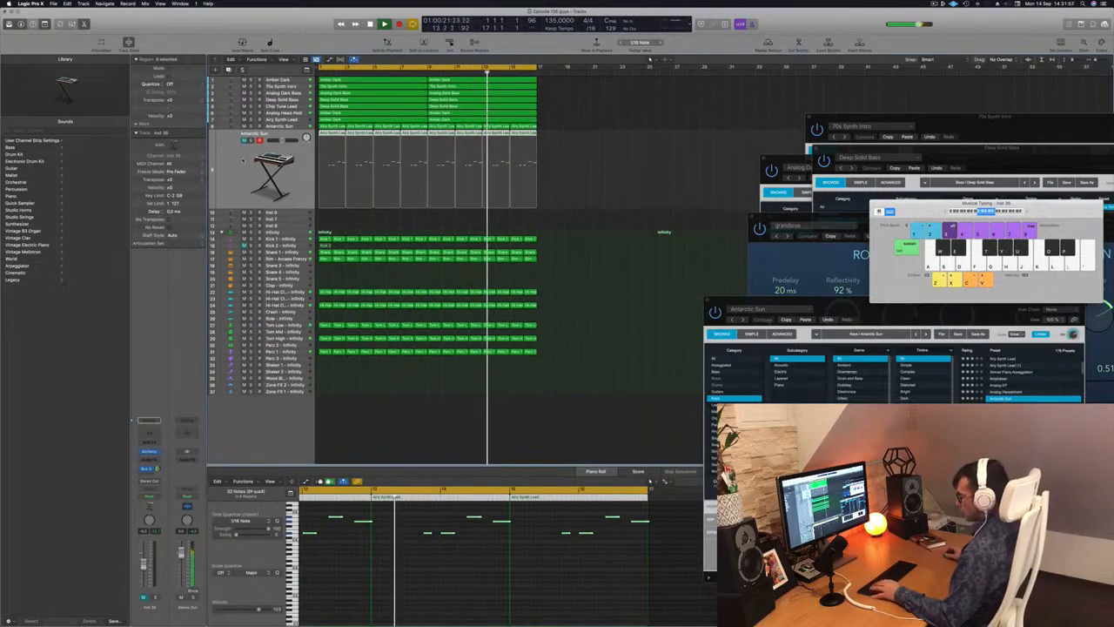
pyautogui.press('super+a')
pyautogui.rightClick(418, 100)
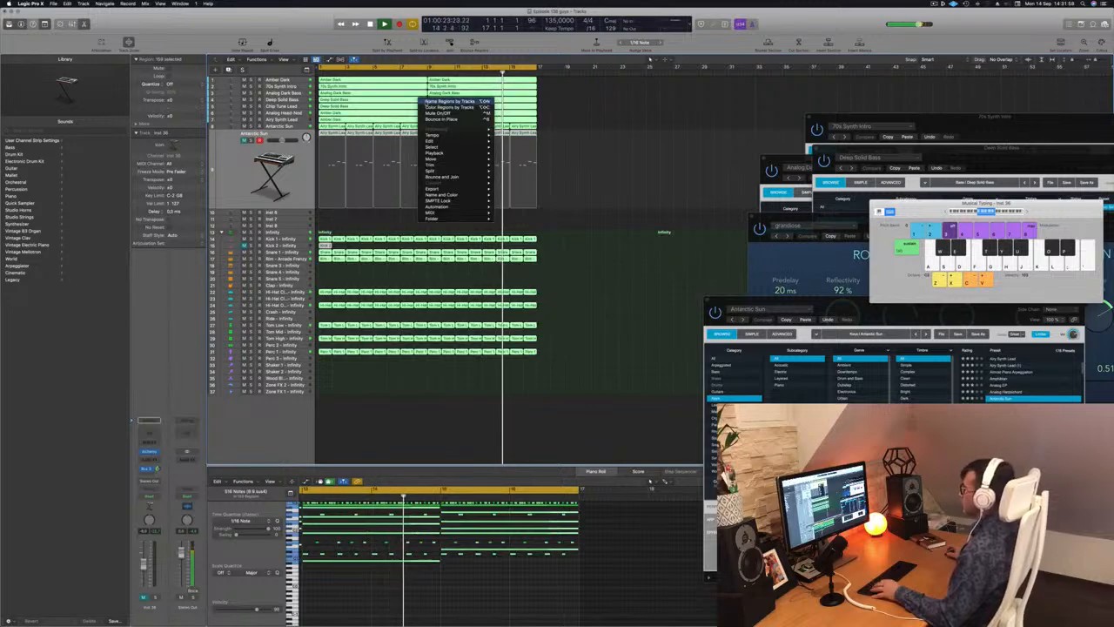
pyautogui.click(442, 103)
pyautogui.click(614, 112)
# Compare the regions of the two Antarctic Sun tracks by selecting each track in turn.
pyautogui.click(241, 177)
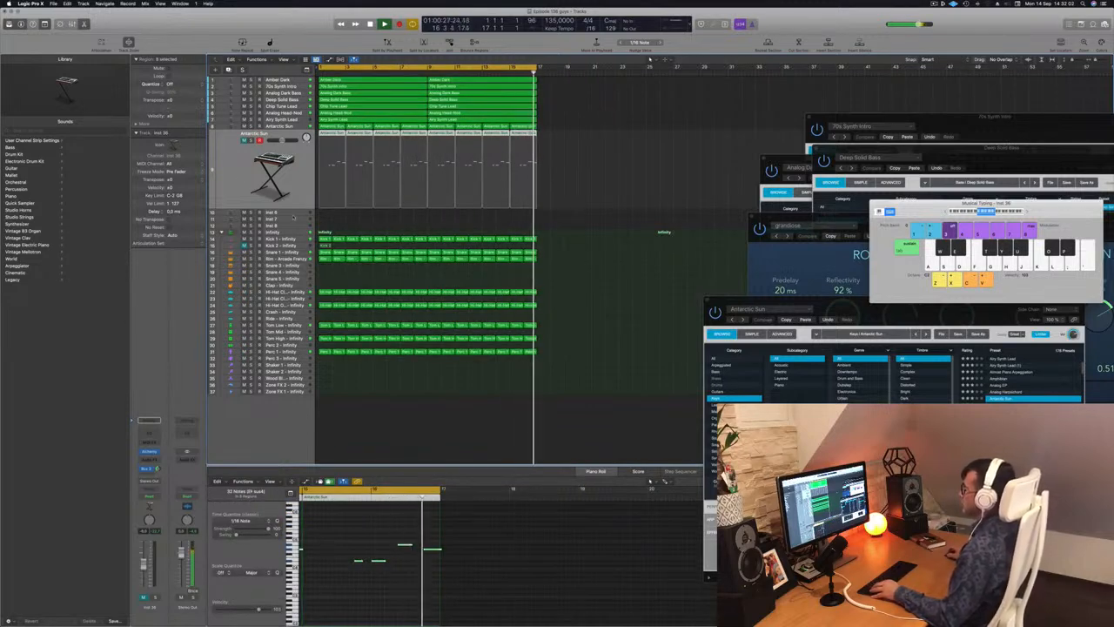
pyautogui.click(288, 125)
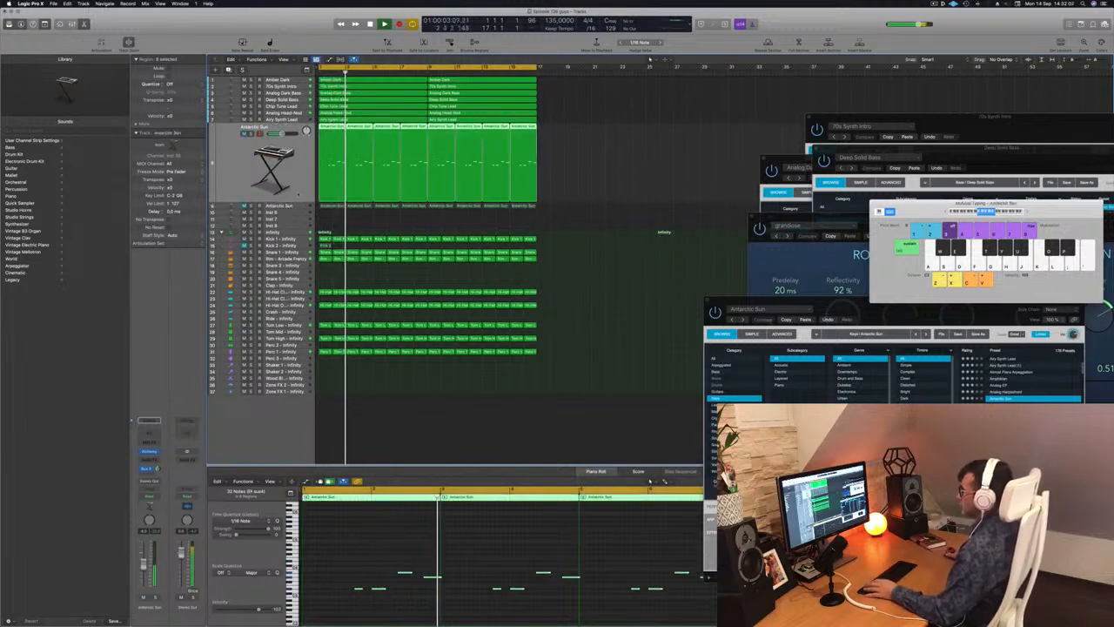
pyautogui.click(292, 207)
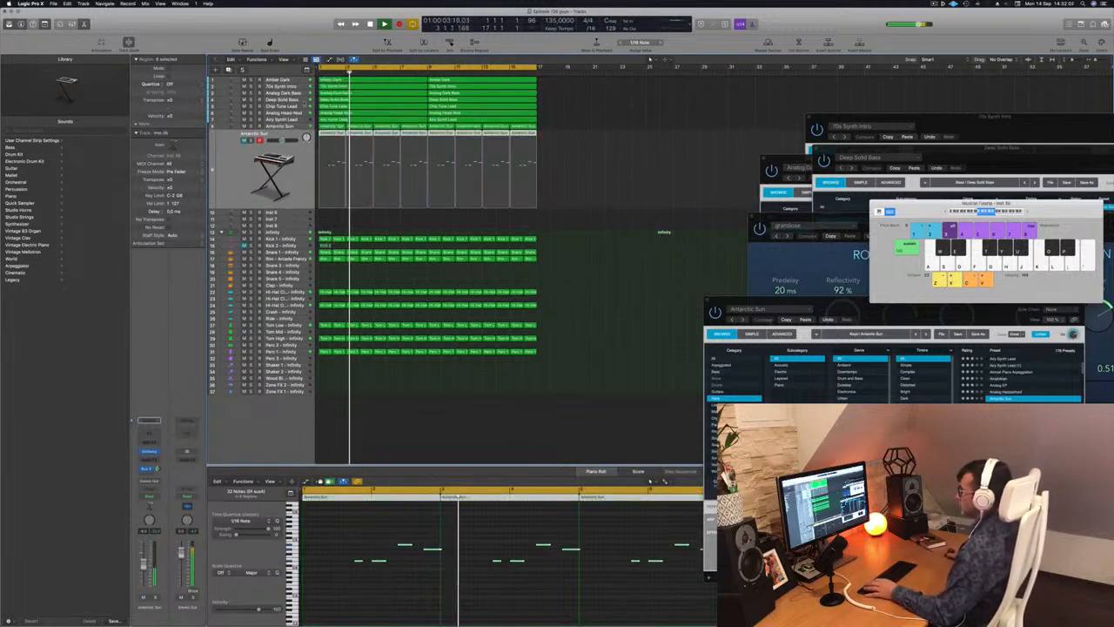
# Select the Airy Synth Lead track and replay the opening several times to judge its level in the mix.
pyautogui.click(280, 119)
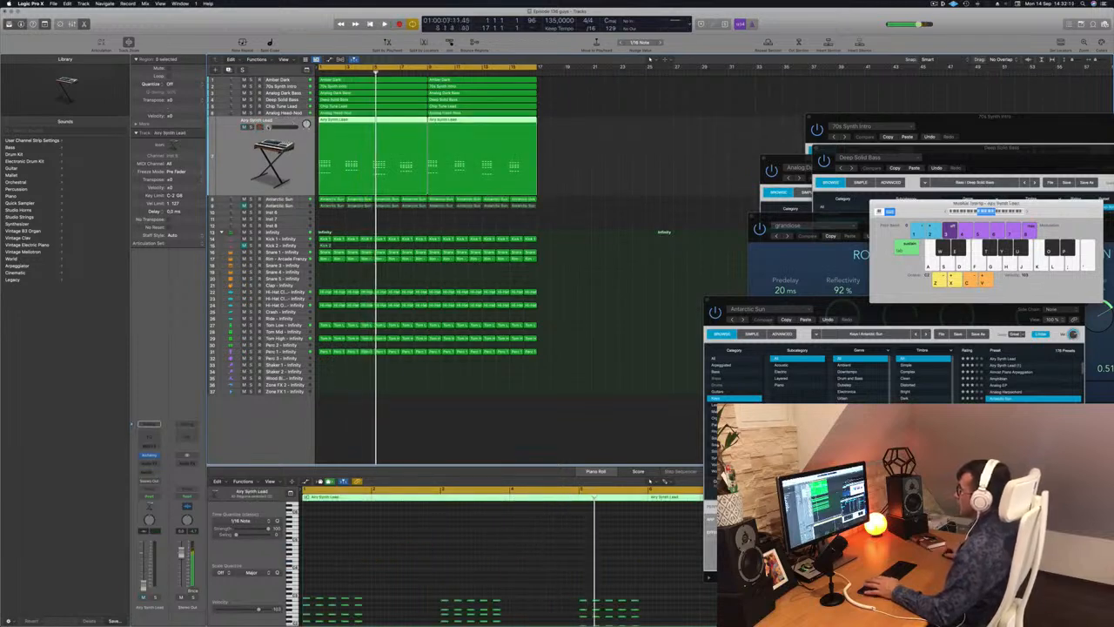
pyautogui.press('space')
pyautogui.press('space')
pyautogui.press('space')
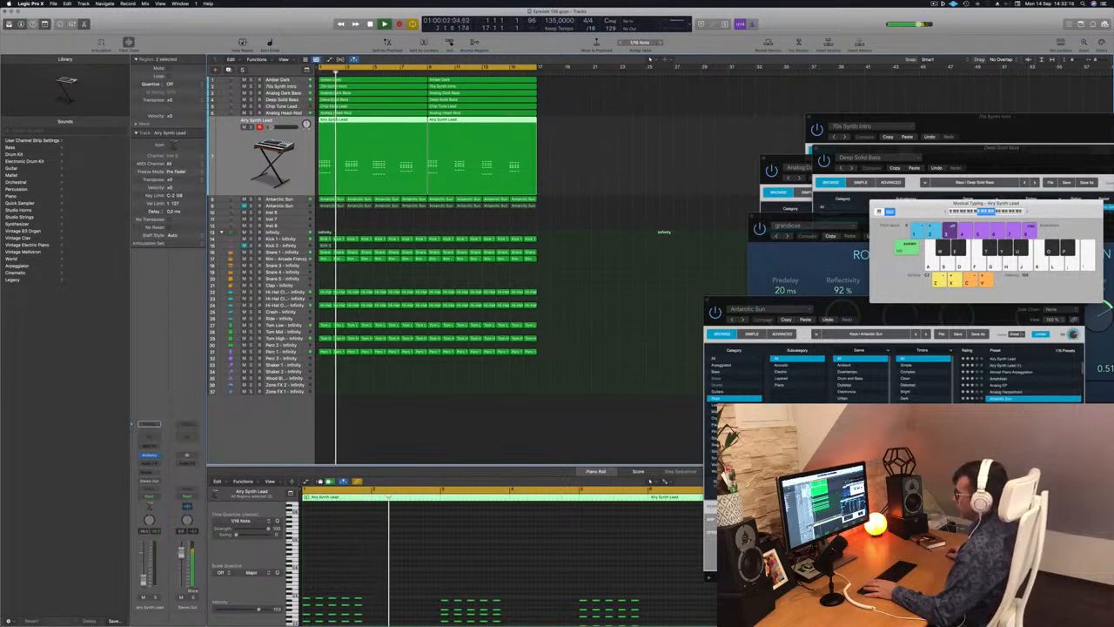
pyautogui.press('space')
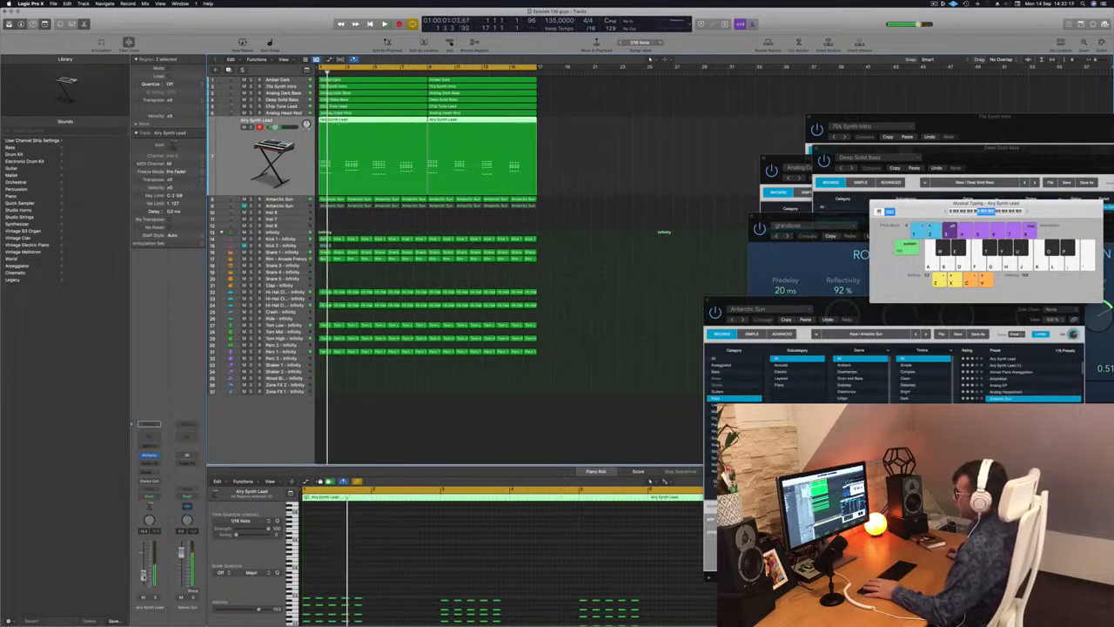
pyautogui.press('space')
pyautogui.press('space')
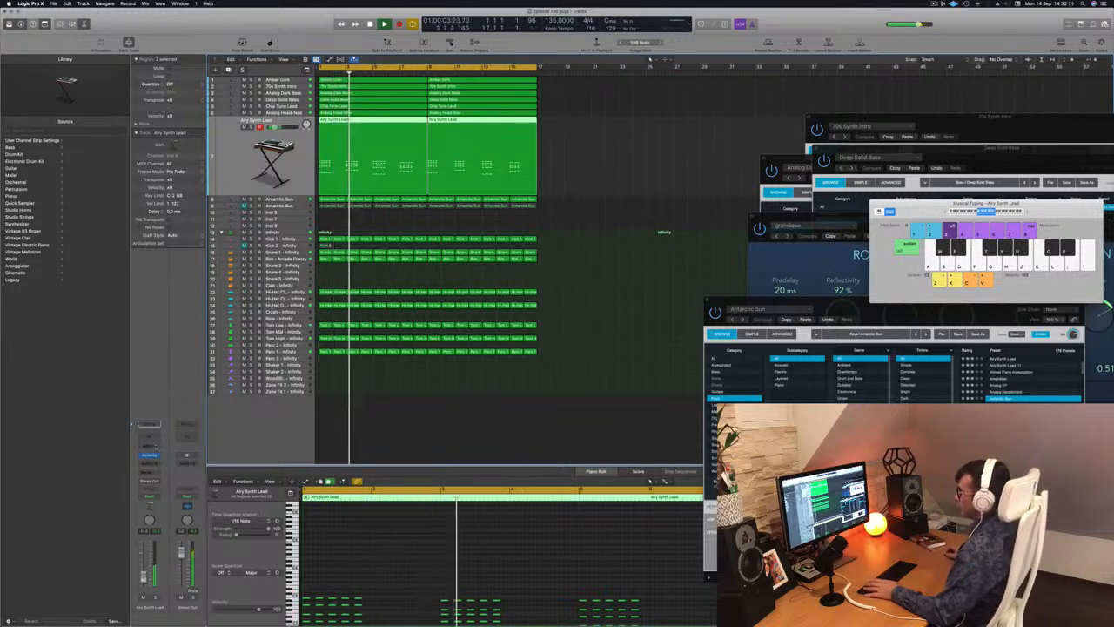
# Open the Airy Synth Lead's Alchemy instrument, replay from the beginning and raise the track's volume slightly.
pyautogui.click(149, 454)
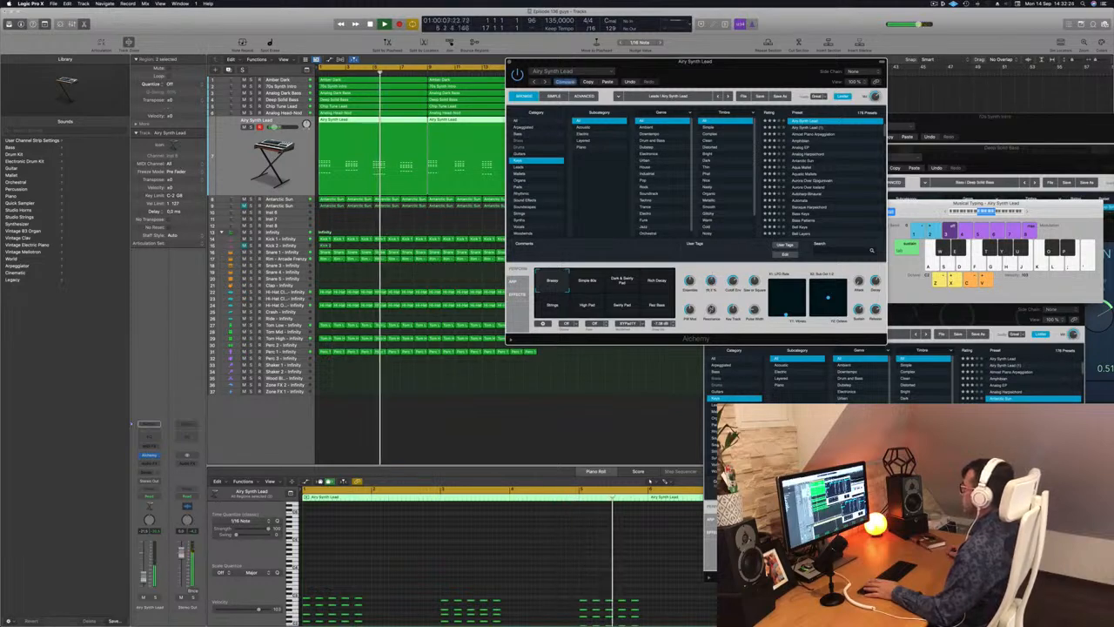
pyautogui.press('space')
pyautogui.press('space')
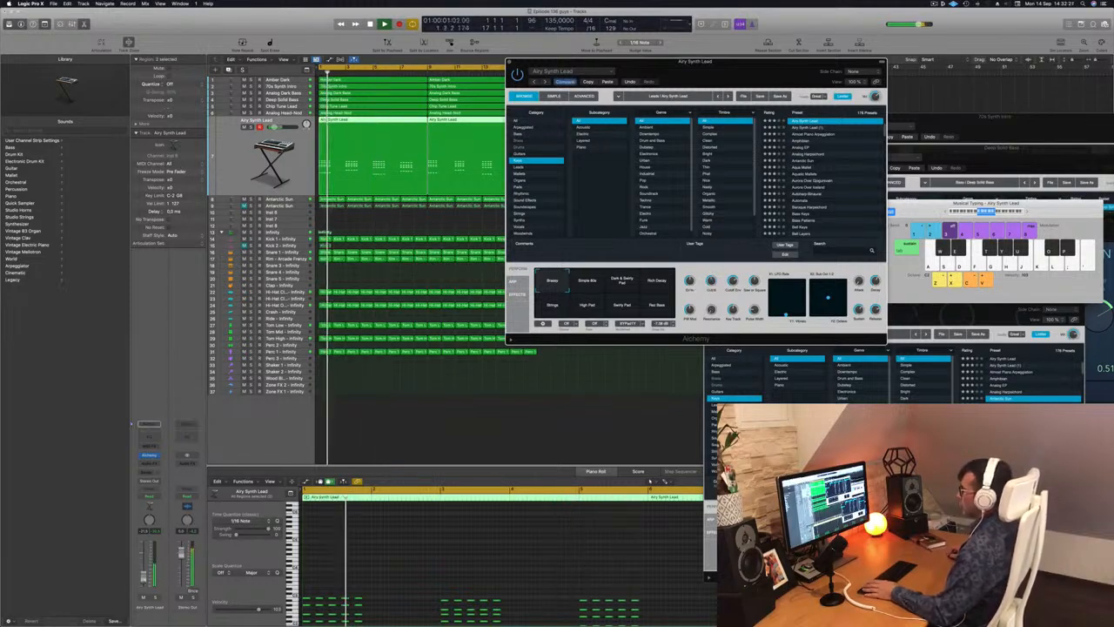
pyautogui.moveTo(143, 578); pyautogui.dragTo(143, 575)
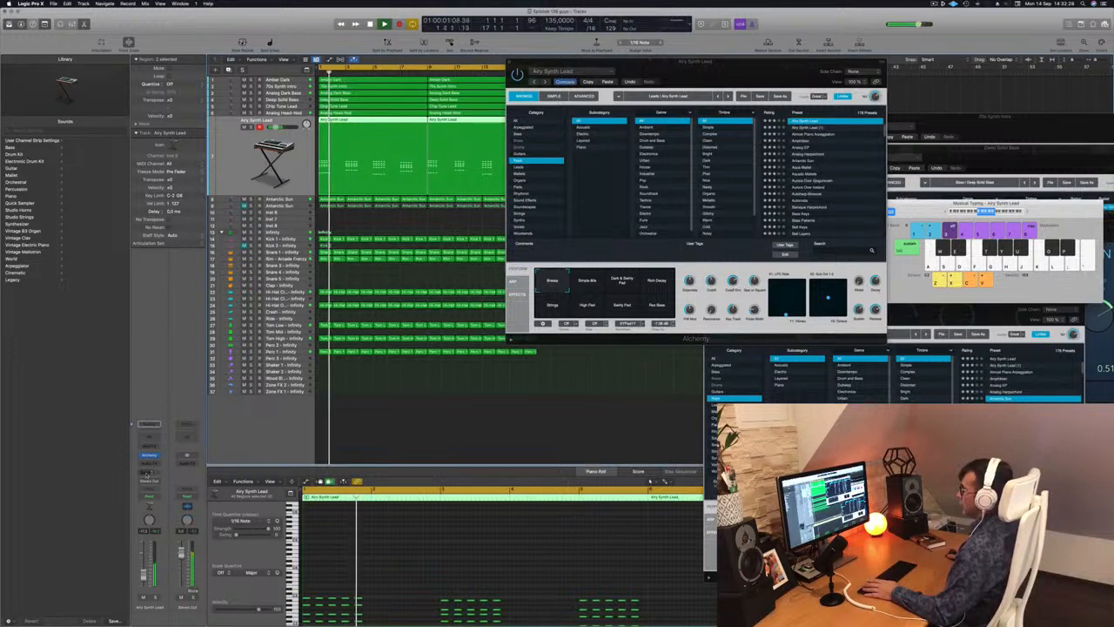
# Add a send to Bus 3 on the Airy Synth Lead track.
pyautogui.click(149, 424)
pyautogui.moveTo(144, 481)
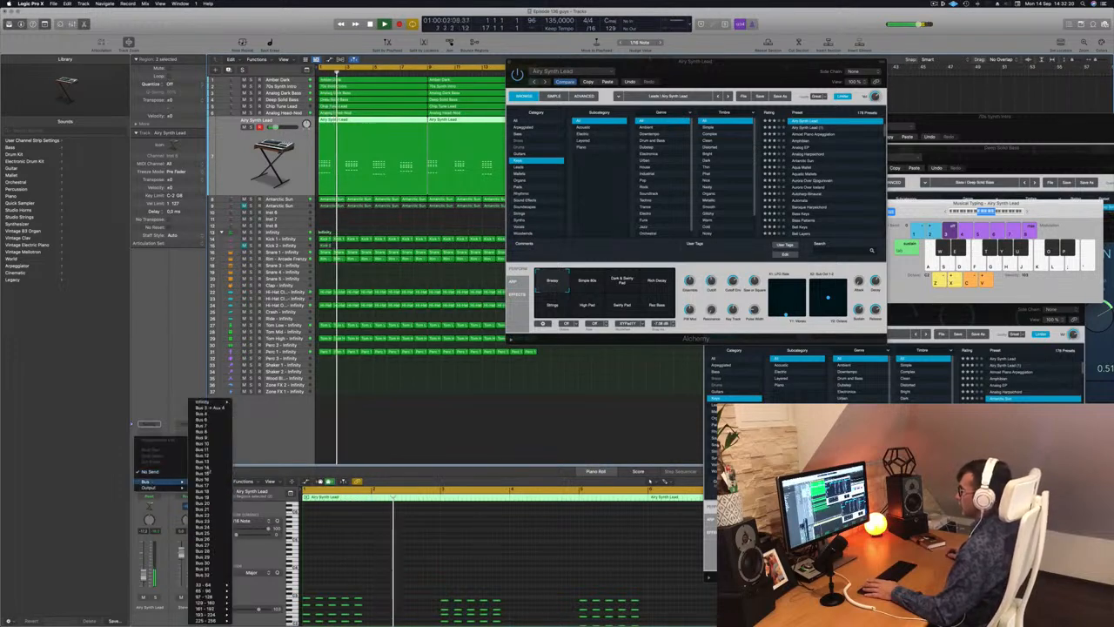
pyautogui.click(210, 407)
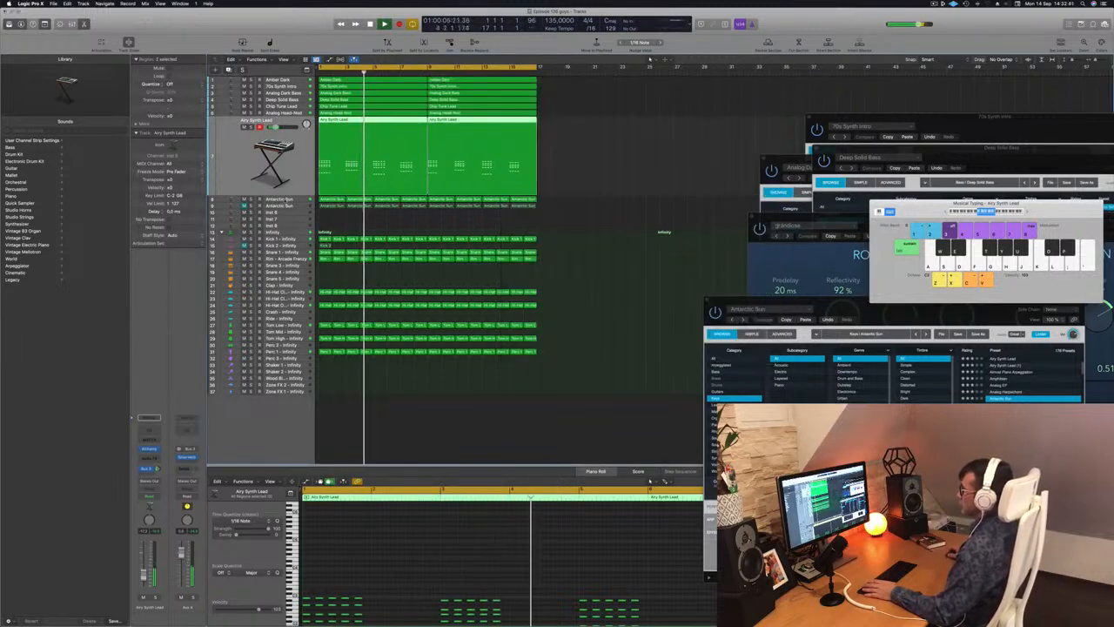
# Review the Antarctic Sun, Airy Synth Lead and Analog Head-Nod tracks one after another during playback.
pyautogui.press('Down')
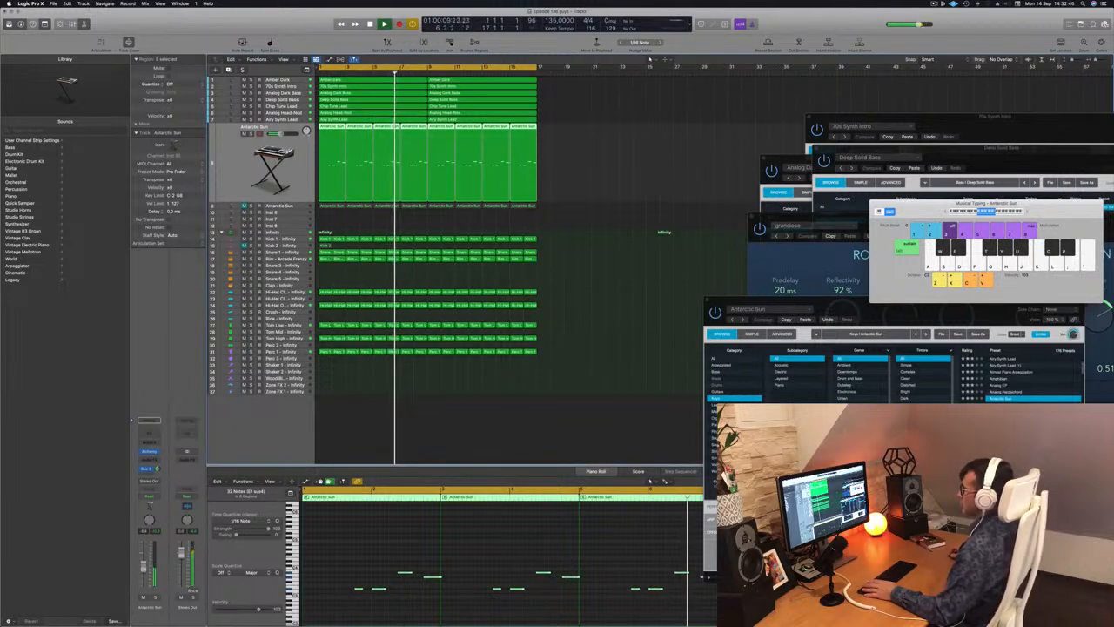
pyautogui.click(569, 339)
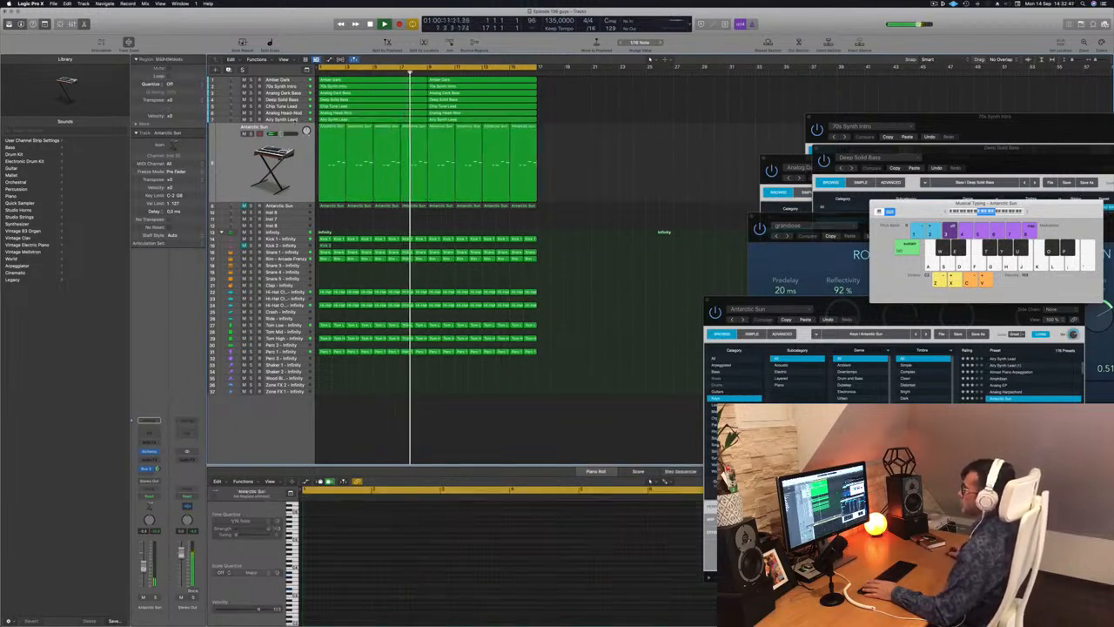
pyautogui.press('Up')
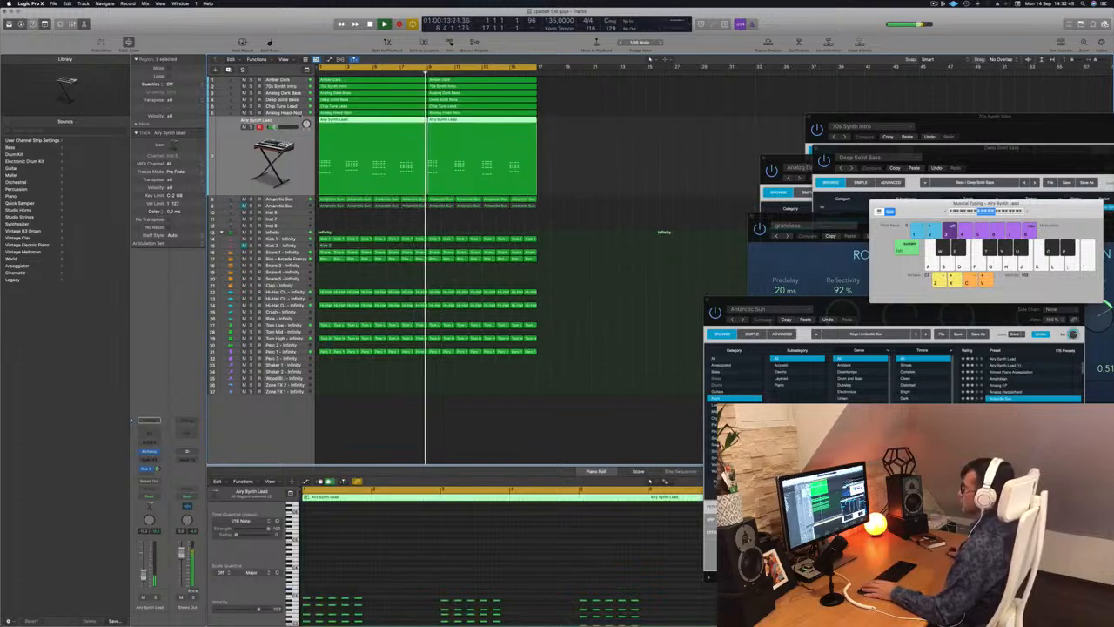
pyautogui.press('Up')
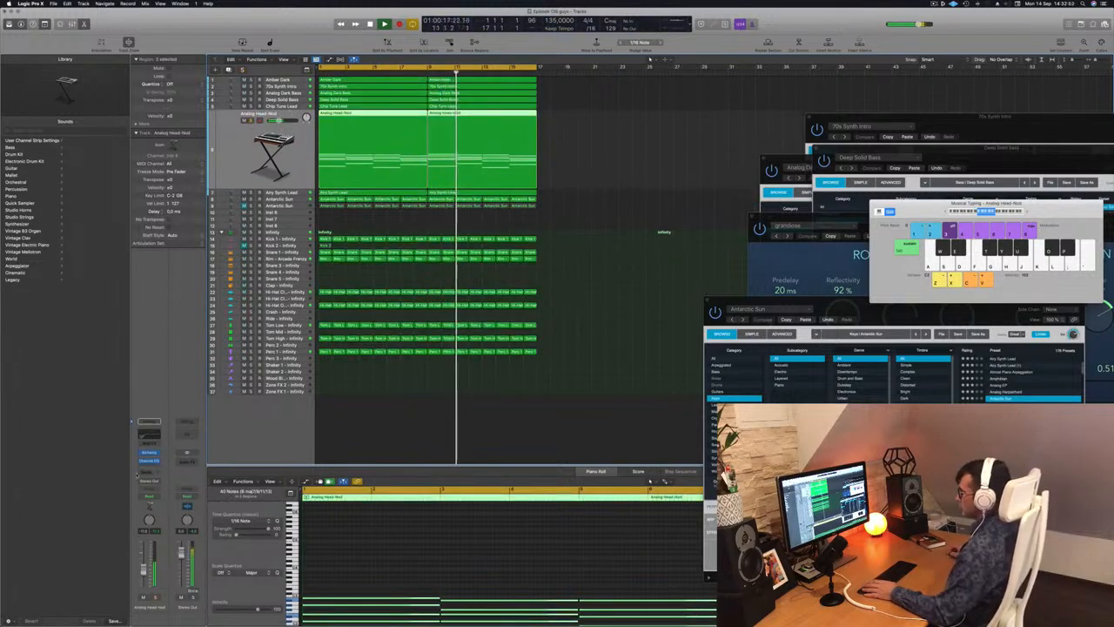
# Replay the arrangement from the beginning, close the Analog Head-Nod's Alchemy window and deselect the regions.
pyautogui.press('Return')
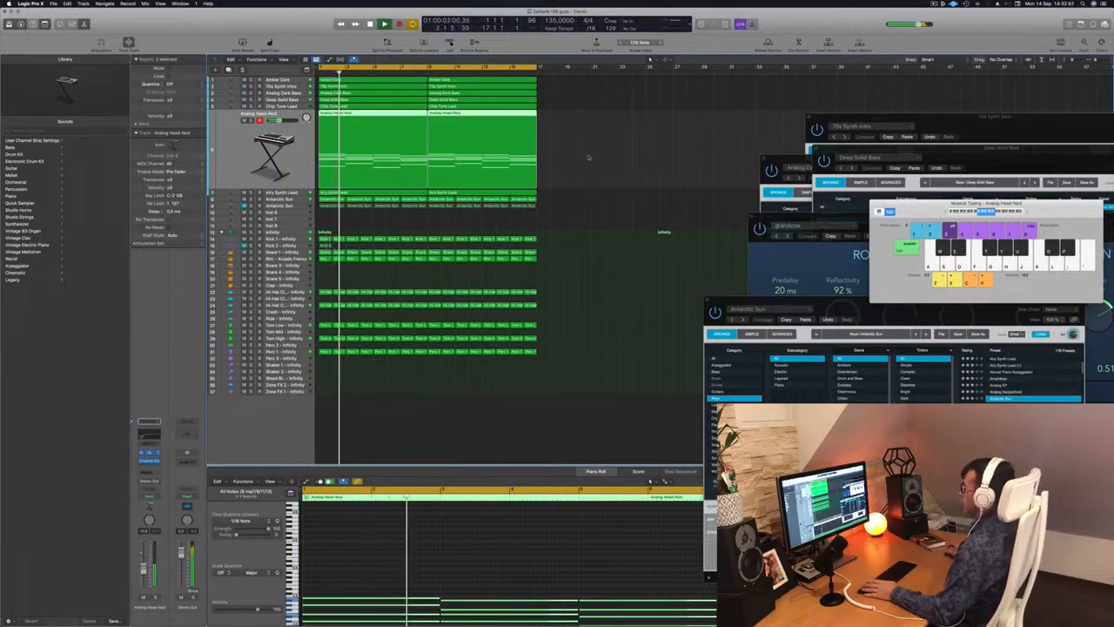
pyautogui.press('Return')
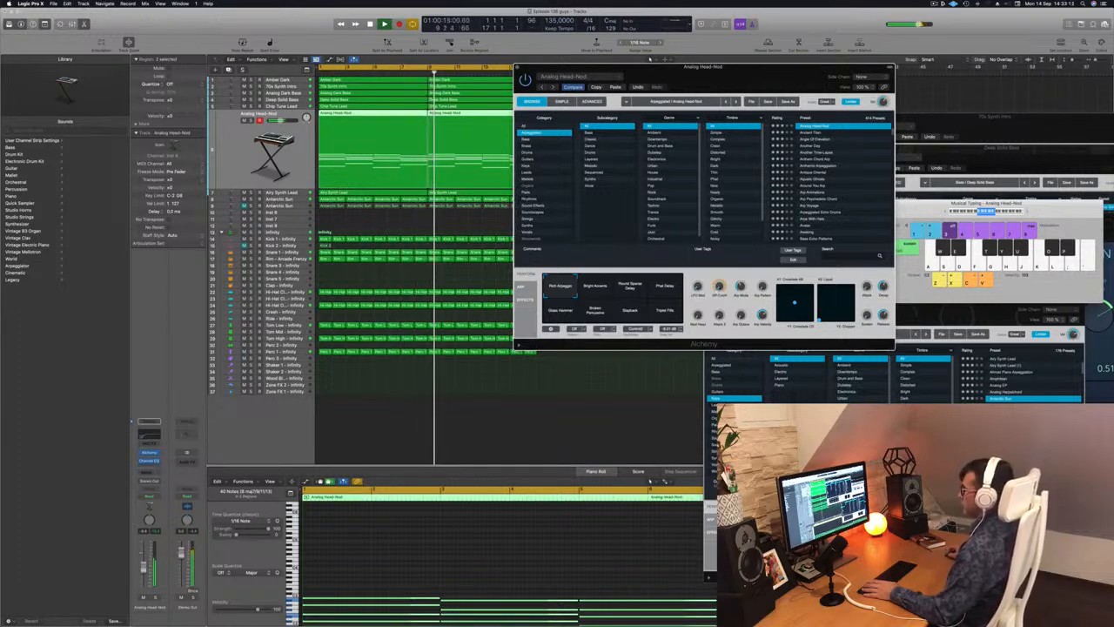
pyautogui.click(521, 69)
pyautogui.scroll(-3, 577, 184)
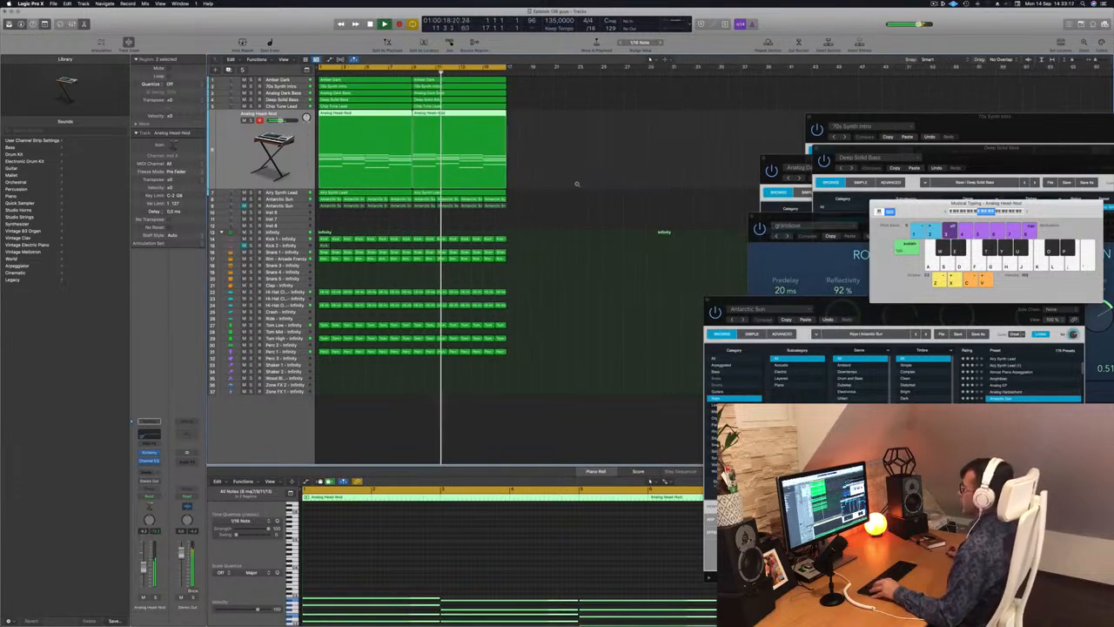
pyautogui.click(572, 202)
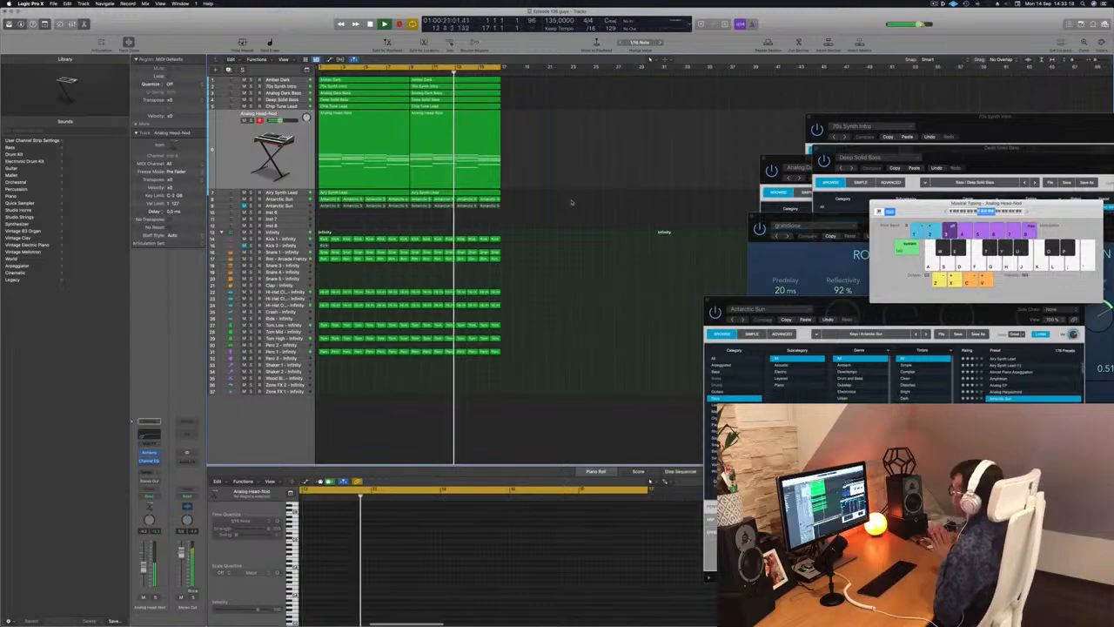